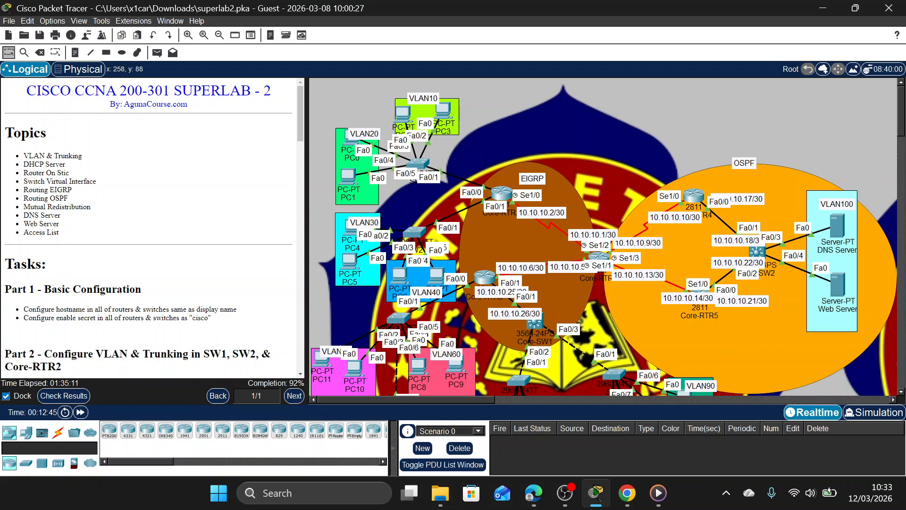
Reset the SUPERLAB - 2 activity, discarding all unsaved changes.
drag(277, 92, 174, 91)
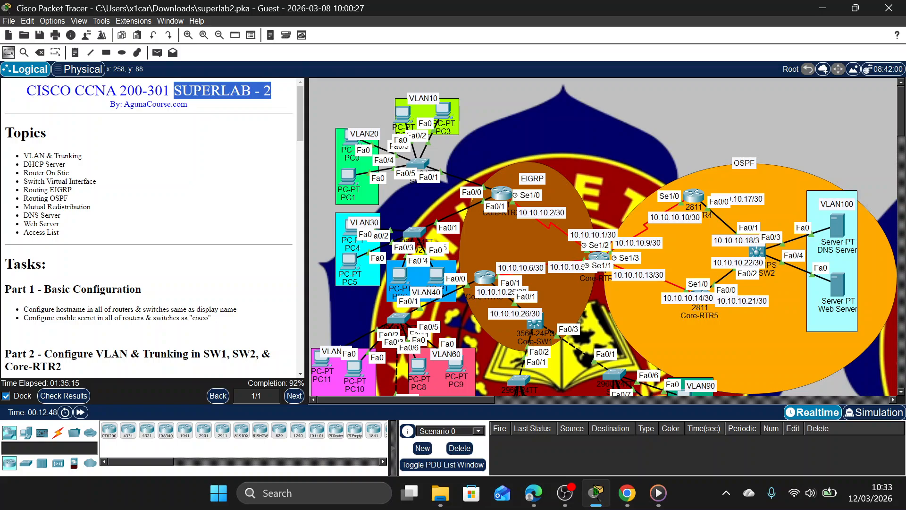
click(290, 383)
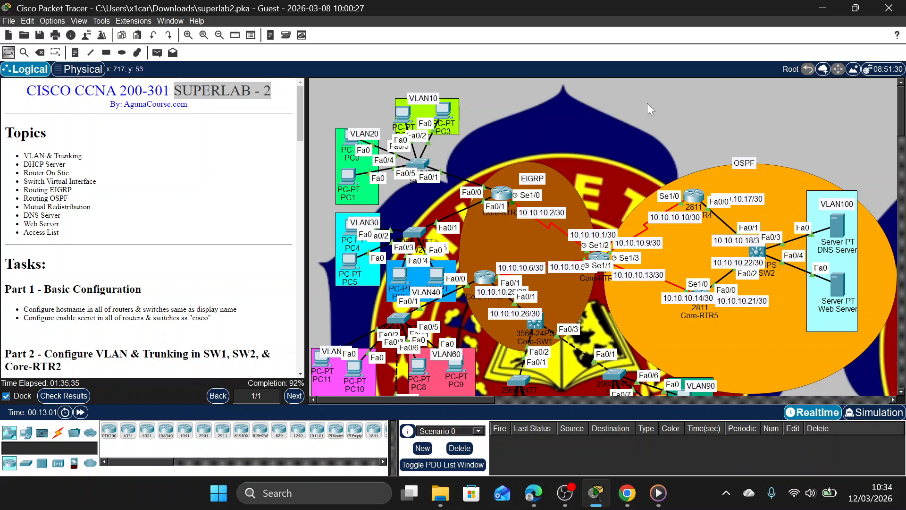
click(259, 110)
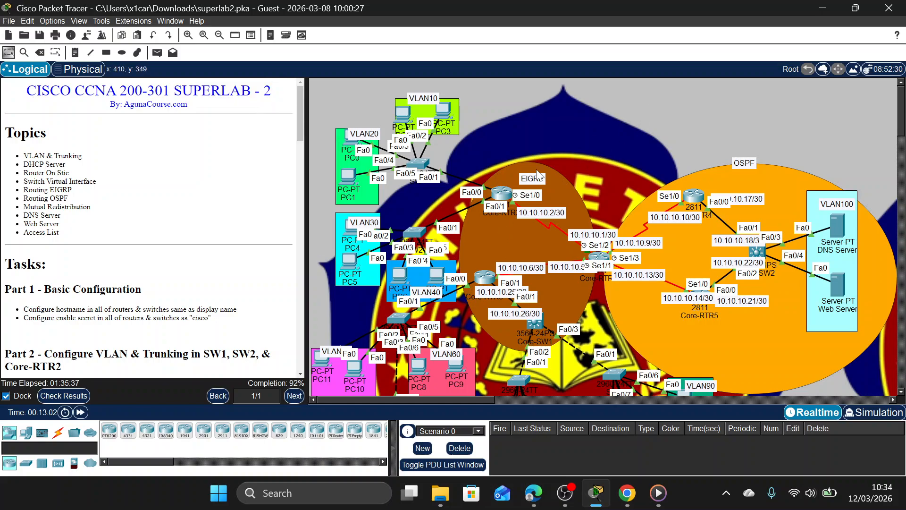
key(alt+r)
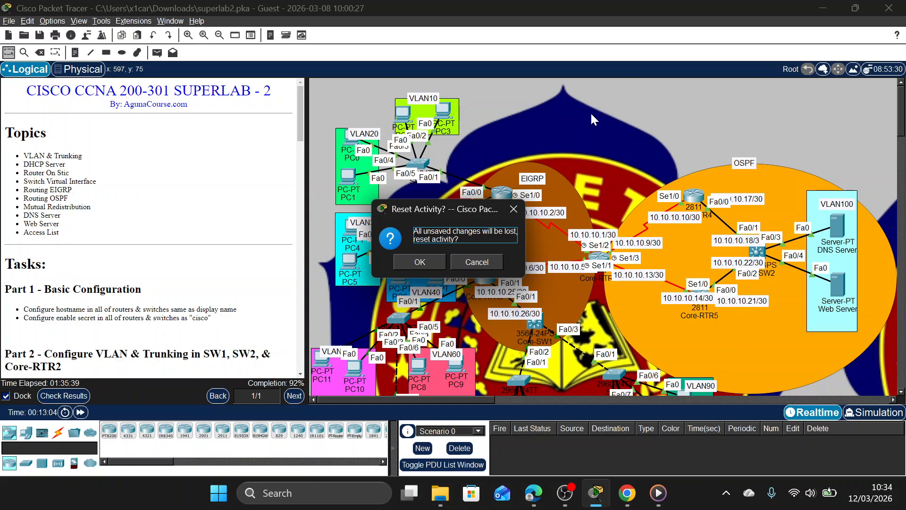
key(Return)
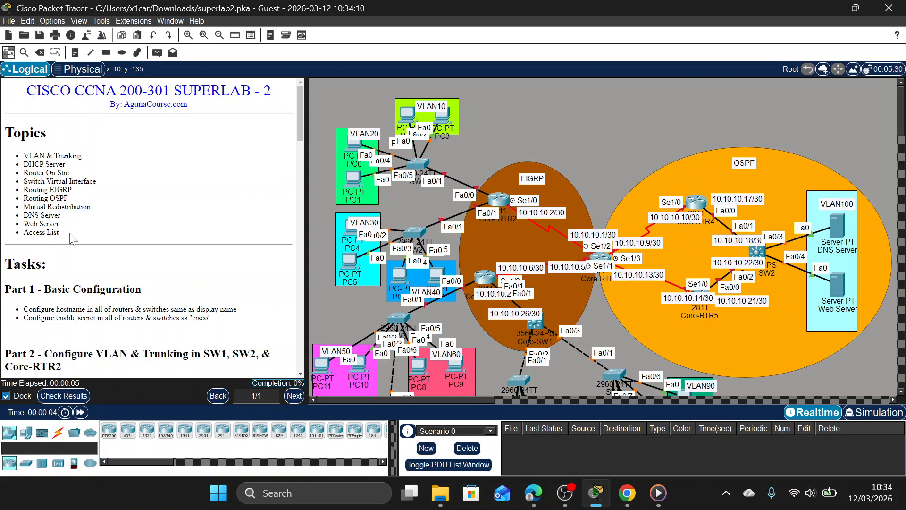
Review the Part 1 and Part 2 task instructions and the full network topology.
scroll(127, 198, down, 2)
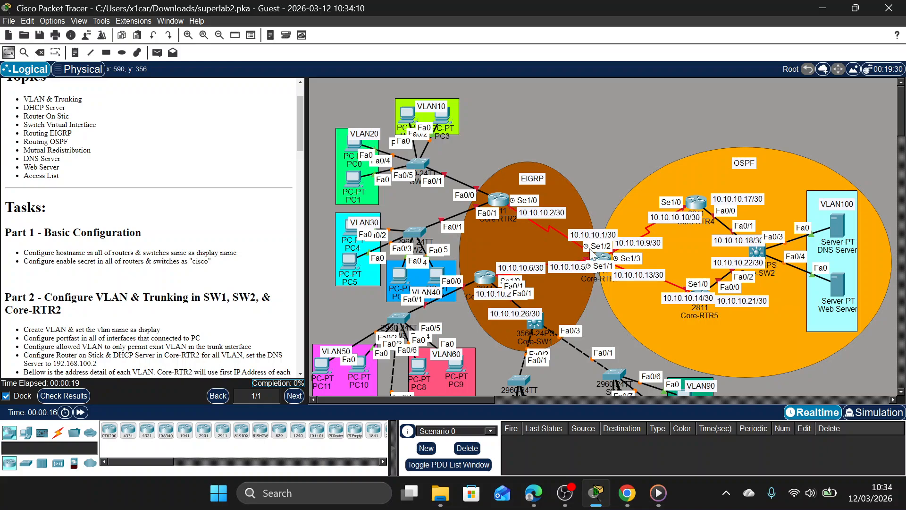
mouse_move(606, 262)
scroll(453, 235, down, 3)
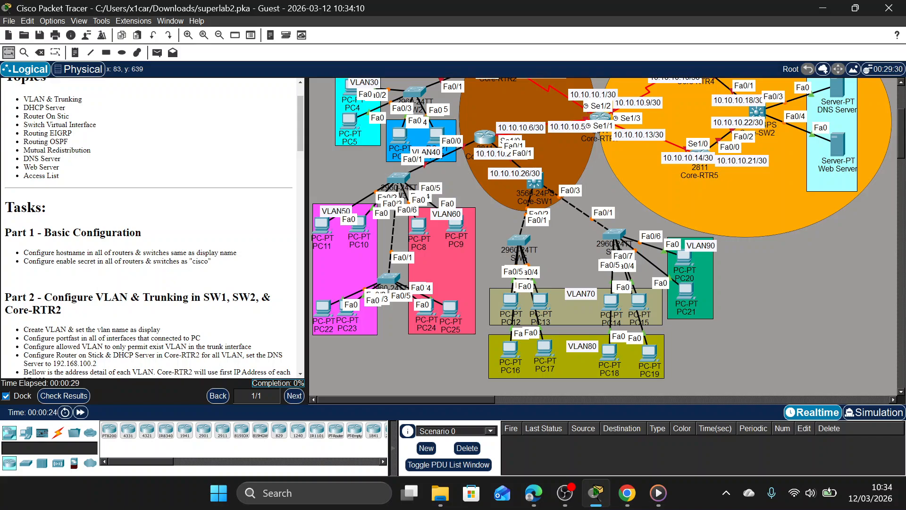
scroll(182, 268, up, 2)
scroll(185, 267, down, 1)
scroll(644, 256, up, 2)
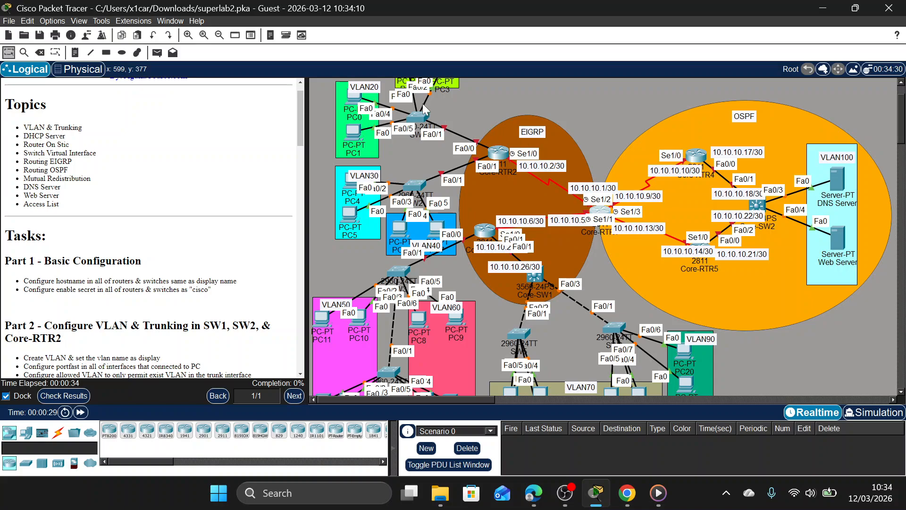
Open the Core-RTR1 command line in a smaller window that leaves the topology and instructions partly visible.
click(596, 213)
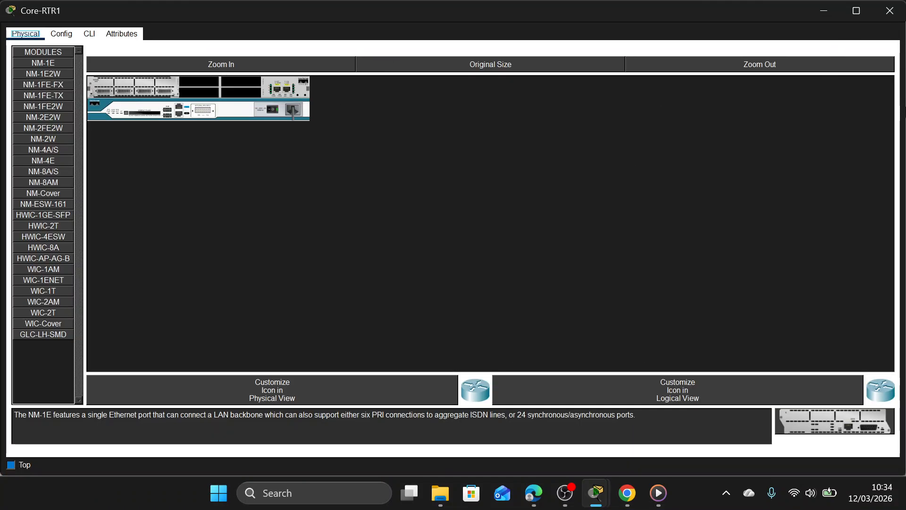
click(852, 10)
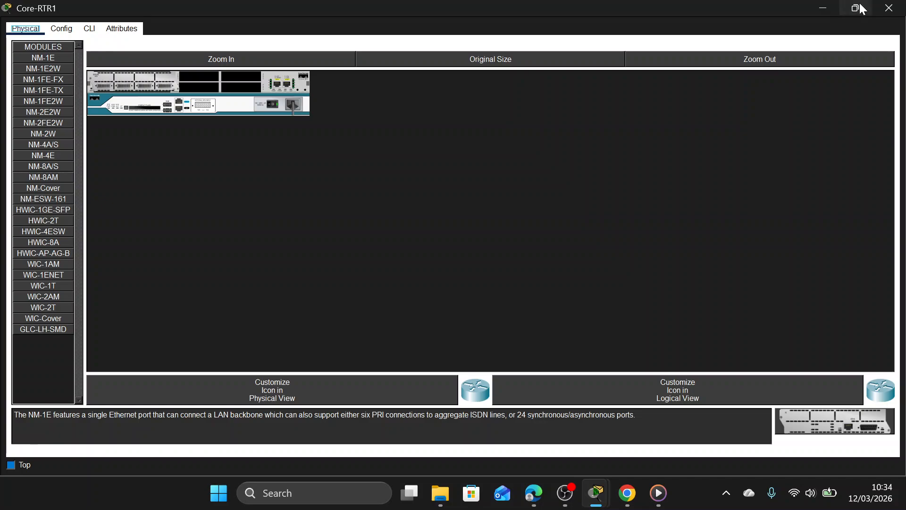
click(860, 6)
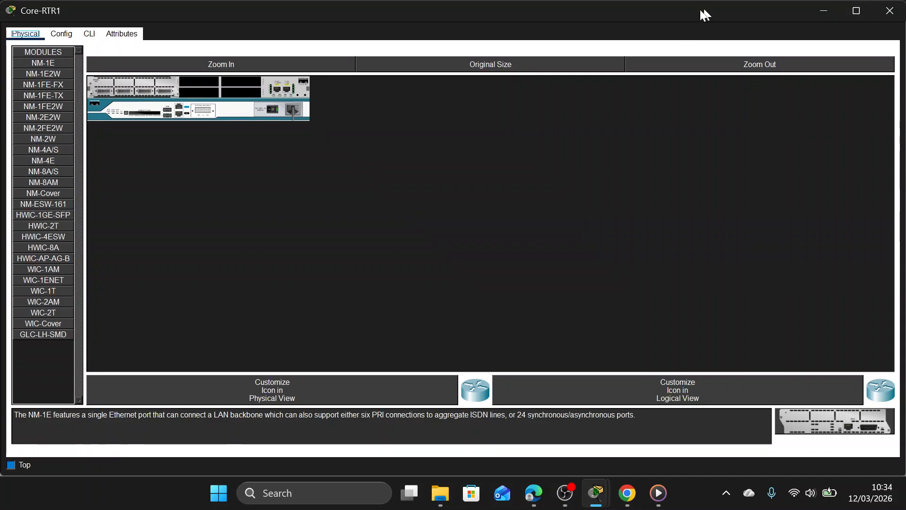
drag(701, 9, 641, 13)
drag(847, 195, 512, 195)
drag(326, 6, 420, 98)
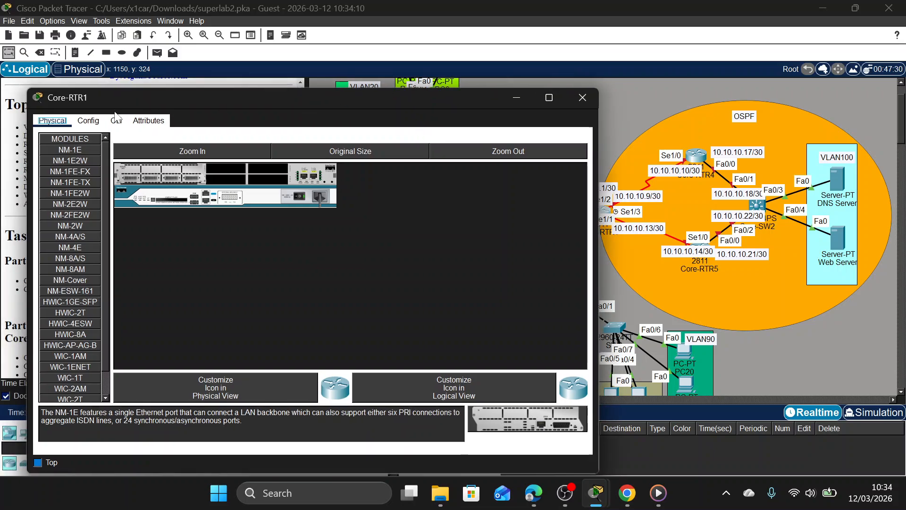
click(116, 120)
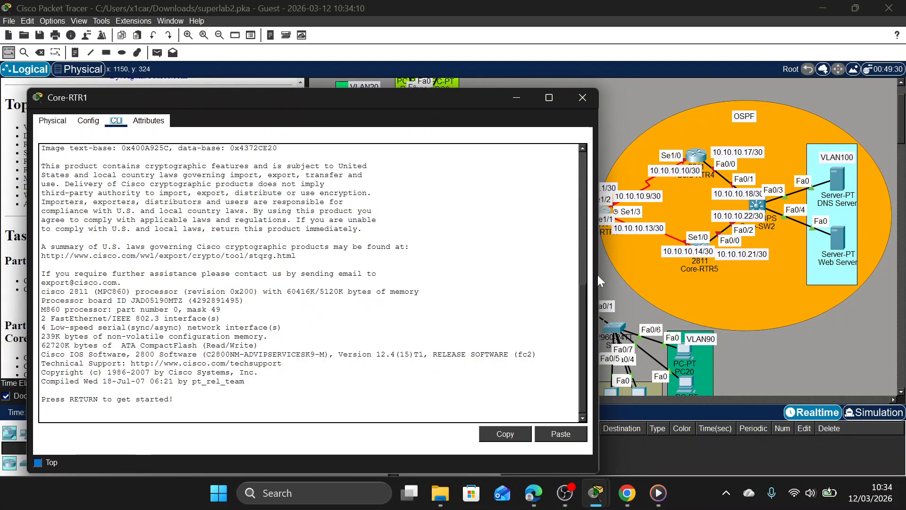
drag(598, 278, 447, 278)
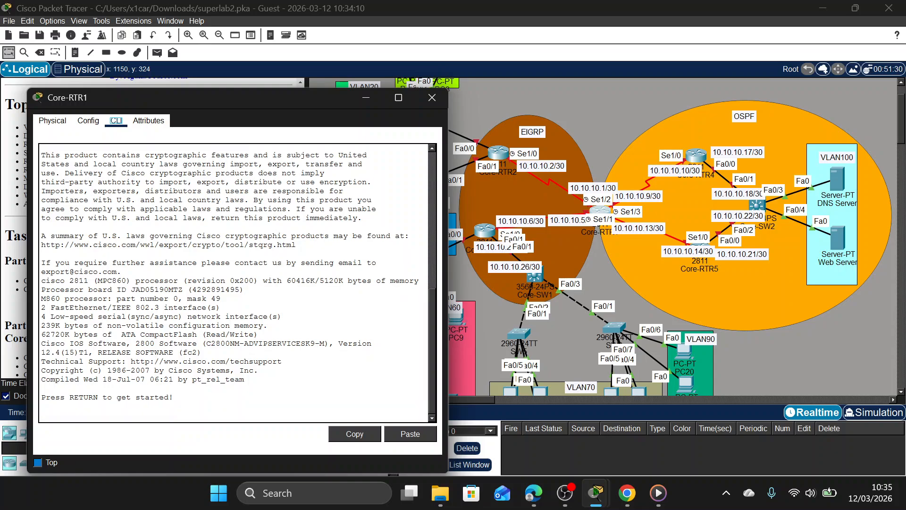
drag(224, 99, 364, 60)
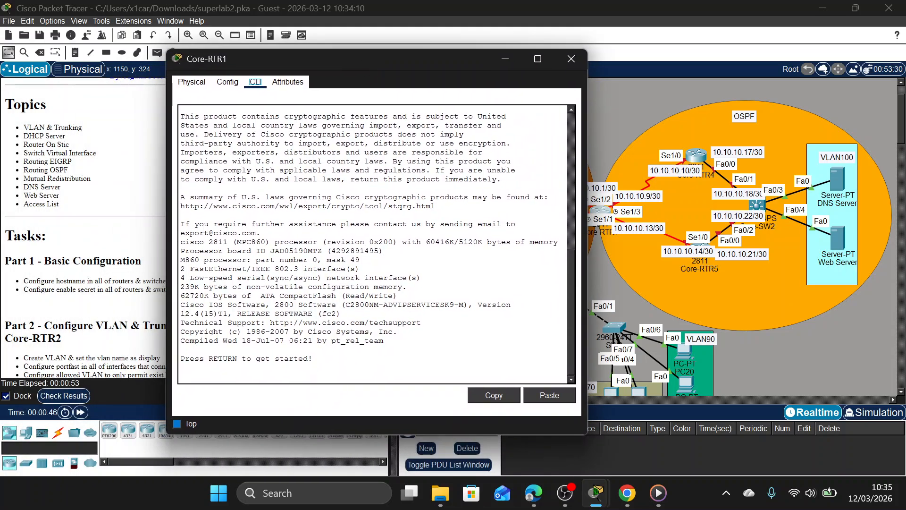
Enter global configuration mode on Core-RTR1 and move its window clear of the task instructions.
key(Return)
text(en)
key(Return)
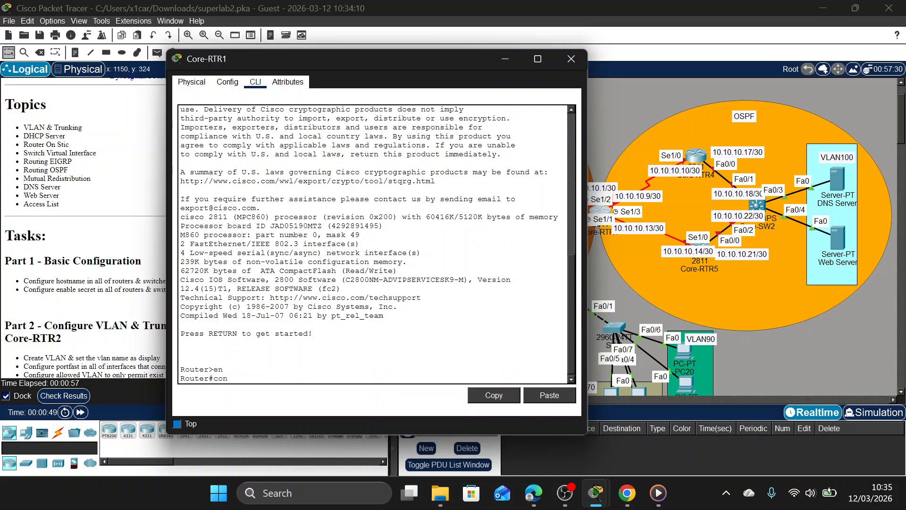
text(conf t)
key(Return)
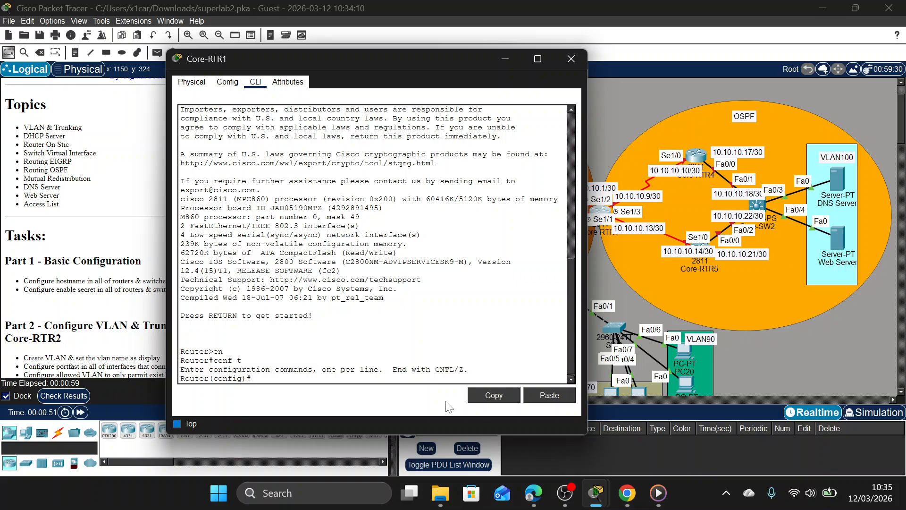
drag(384, 58, 542, 47)
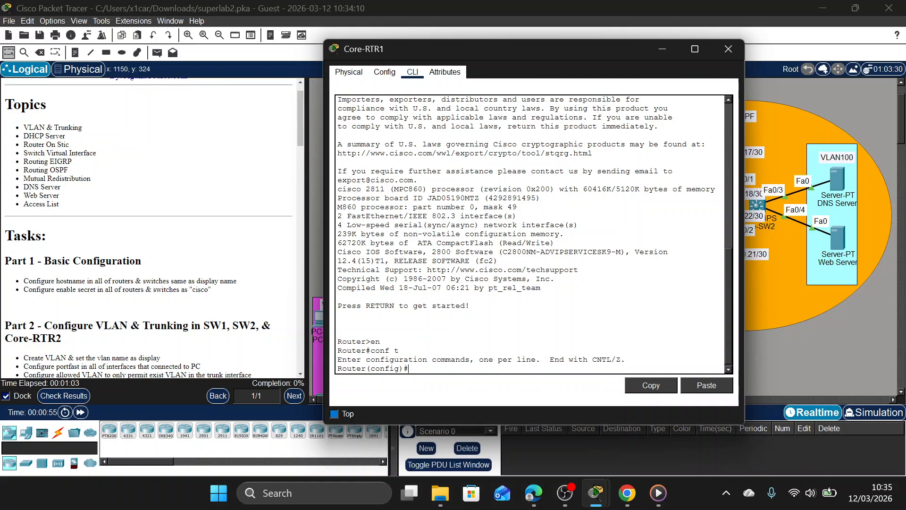
Set the enable secret on Core-RTR1 to the password given in the Part 1 instructions.
scroll(173, 307, down, 1)
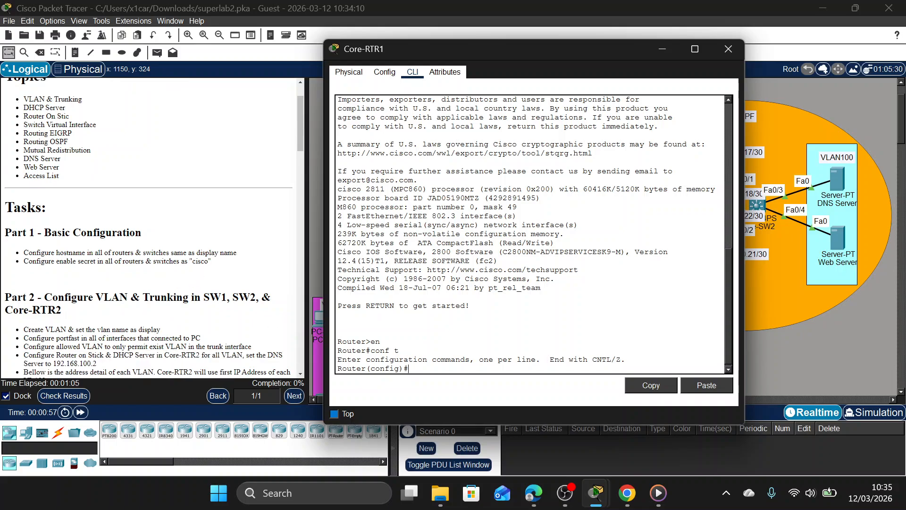
mouse_move(200, 261)
mouse_down()
mouse_move(208, 261)
mouse_move(189, 261)
mouse_up()
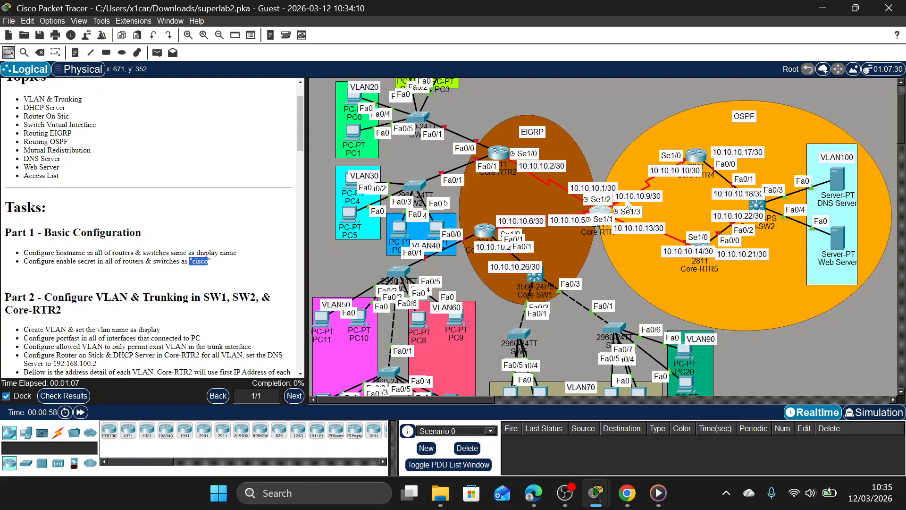
click(589, 215)
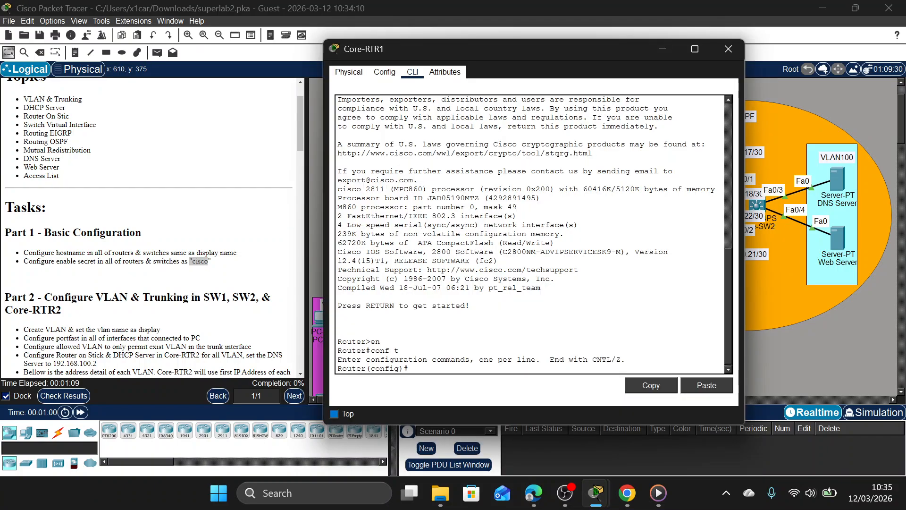
text(ena sec)
text(c c)
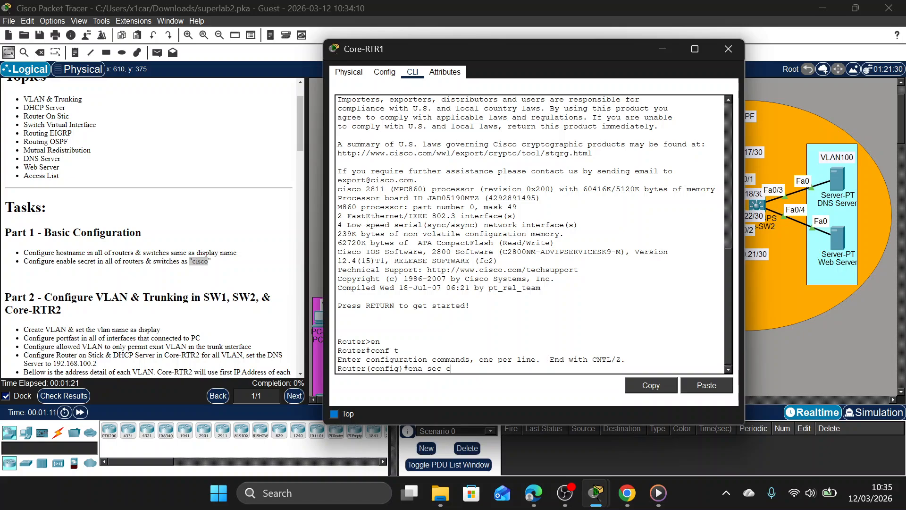
text(isco)
key(Return)
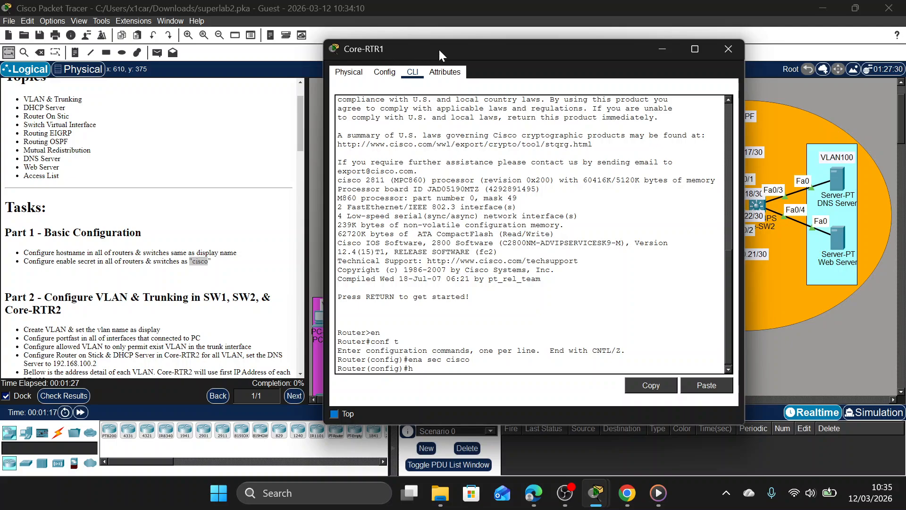
Set the router's hostname to Core-RTR1 and close its window.
drag(452, 43, 414, 73)
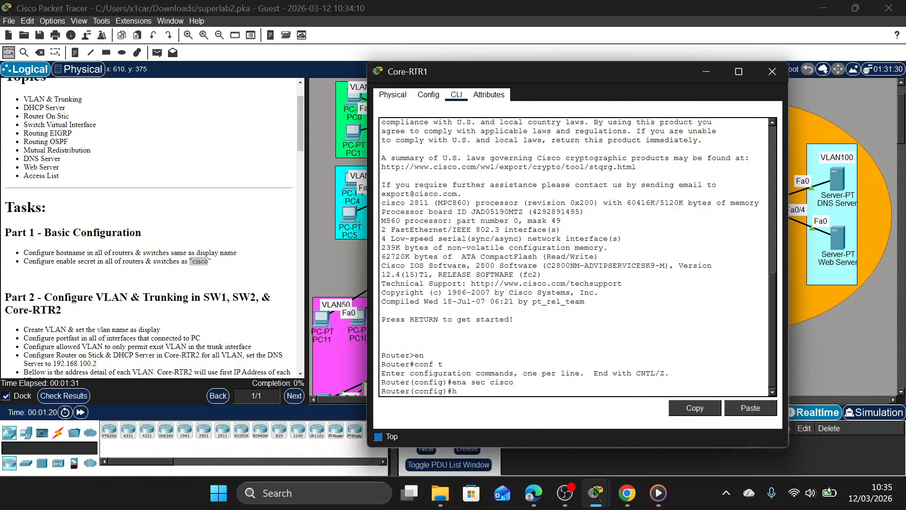
text(Core-RTR1)
key(Return)
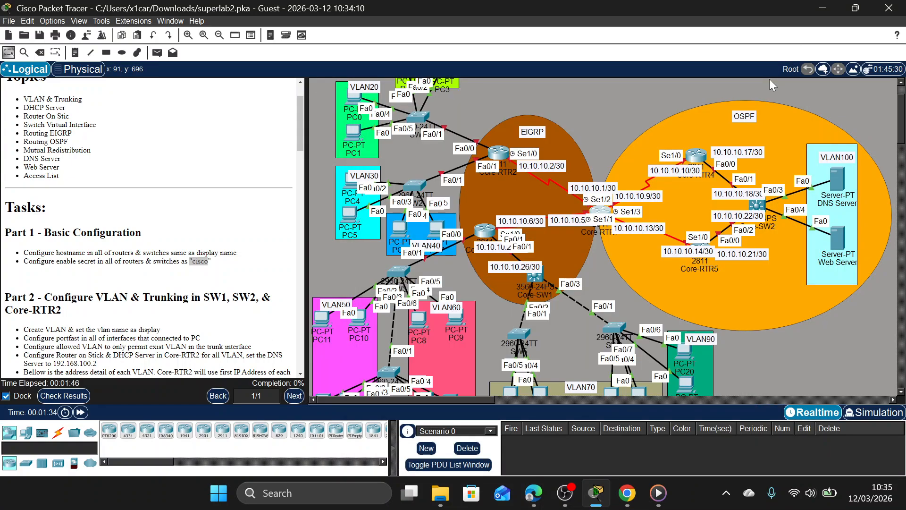
click(770, 78)
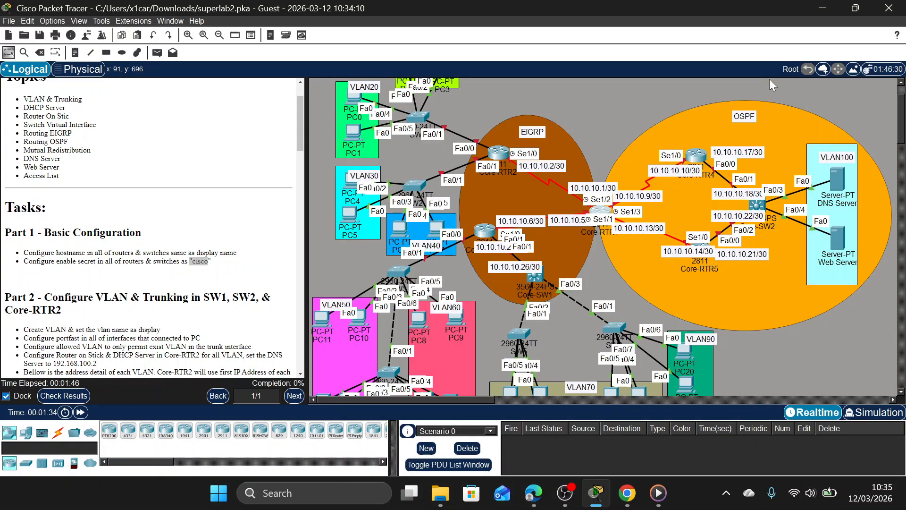
Open the Core-RTR2 command line and enter global configuration mode.
click(508, 162)
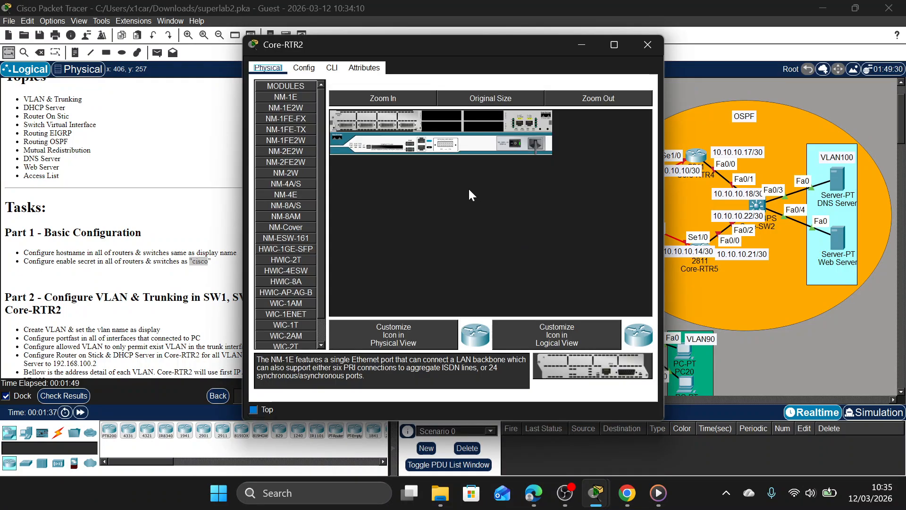
click(332, 67)
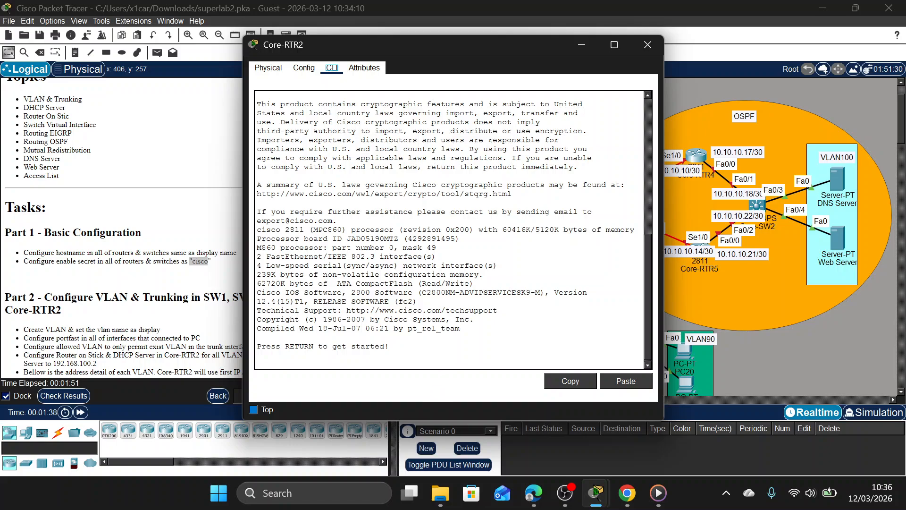
key(Return)
text(EN)
key(Return)
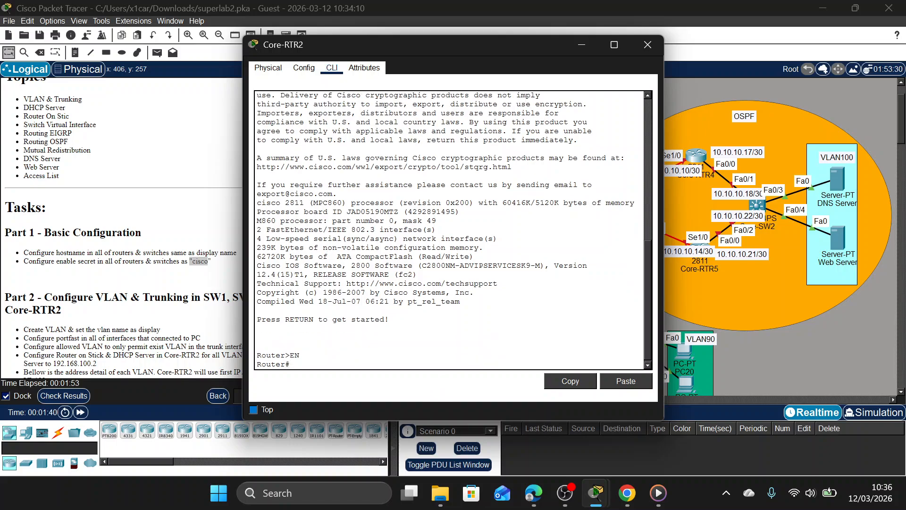
text(co)
text(on f)
text( t)
key(Return)
Set the enable secret on Core-RTR2 to the password given in the Part 1 instructions.
text(ena se)
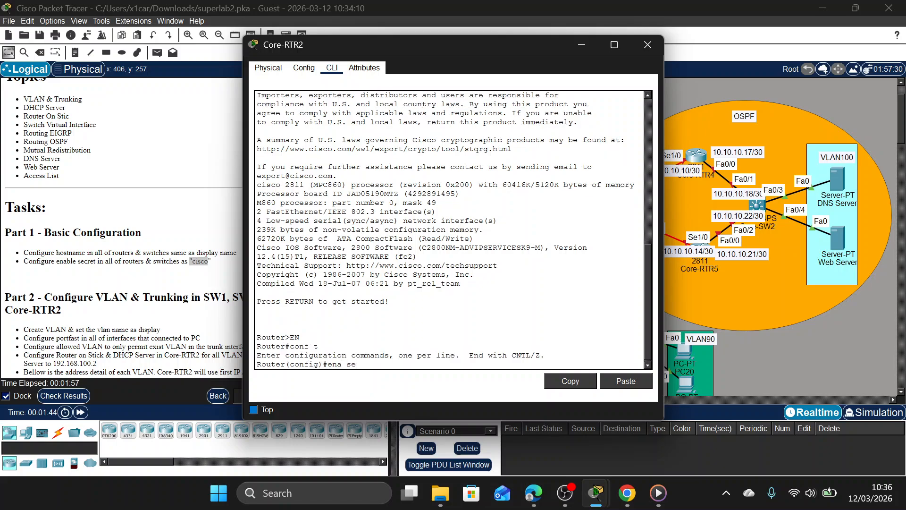
text(c cisco)
key(Return)
Set the router's hostname to Core-RTR2 and close its window.
text(h)
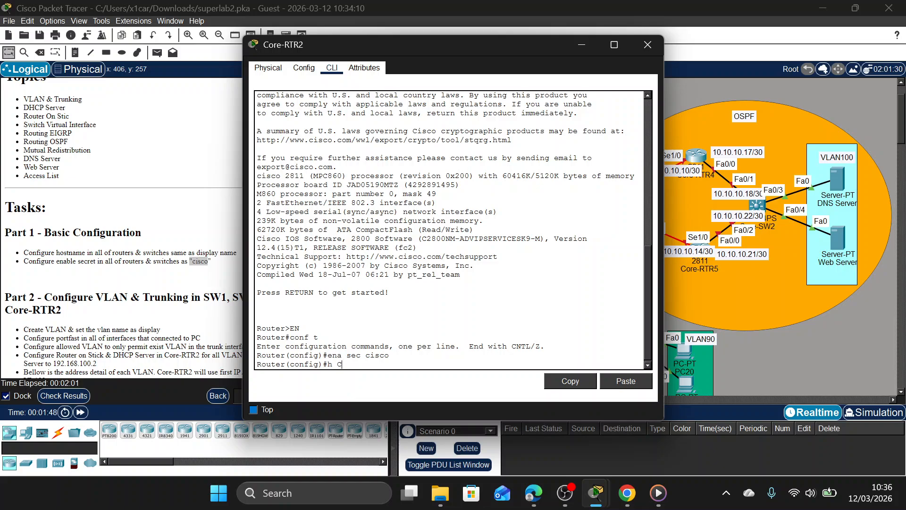
text( Core-RTR2)
key(Return)
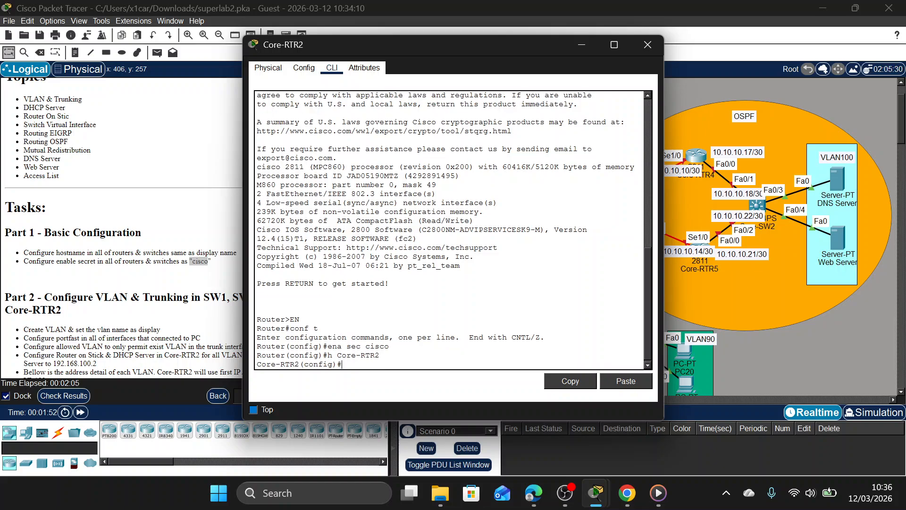
drag(443, 42, 526, 57)
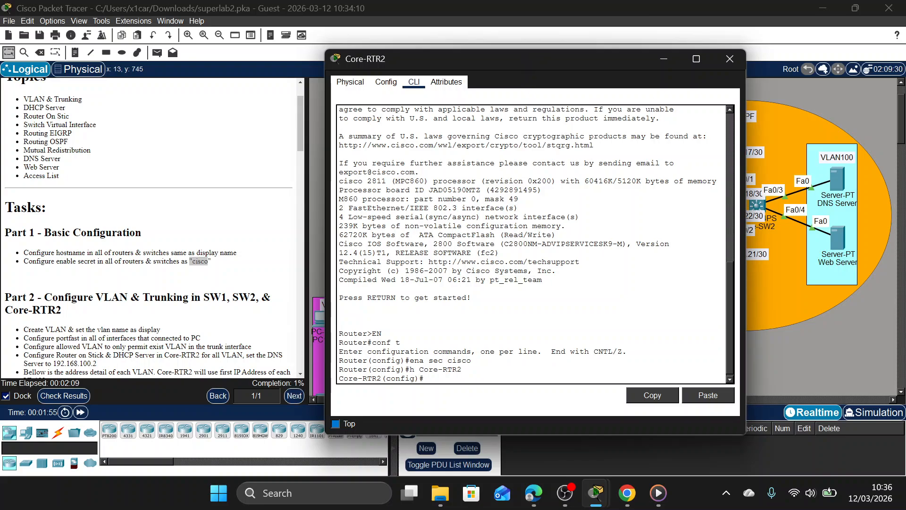
click(731, 64)
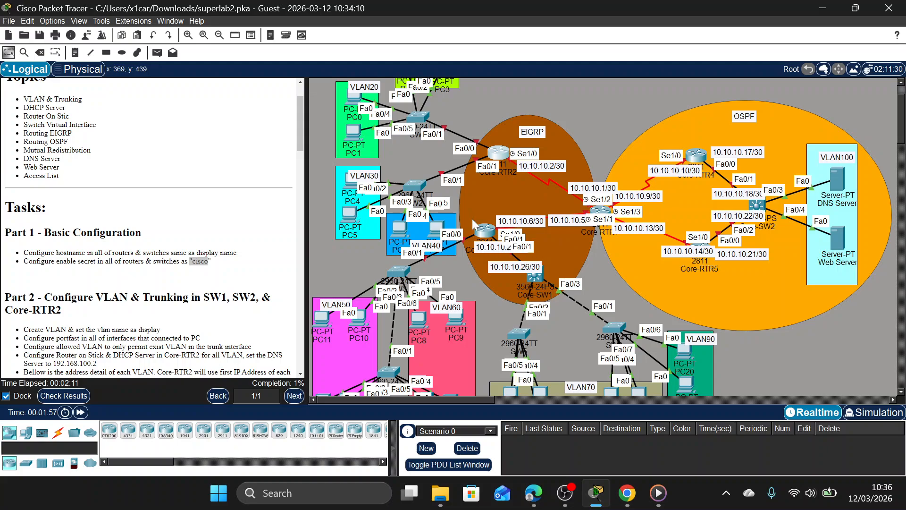
Open the Core-RTR3 command line and enter global configuration mode.
click(486, 231)
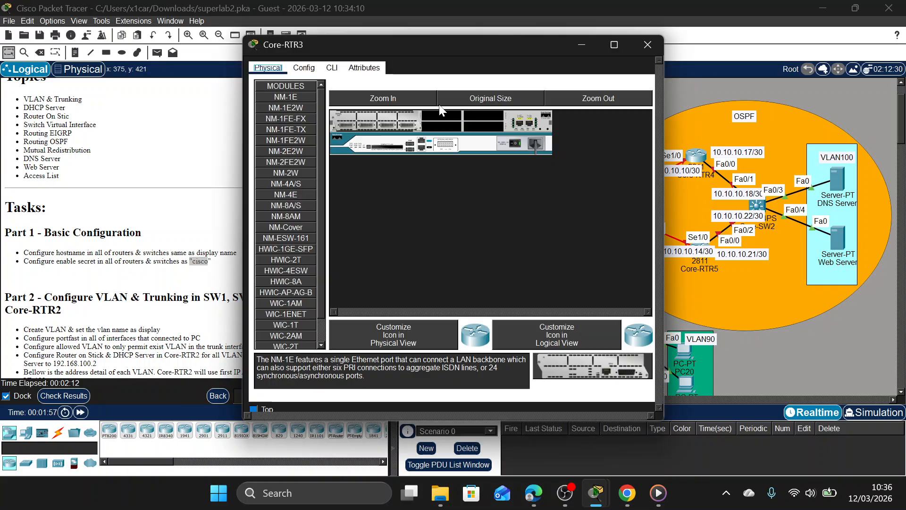
click(332, 67)
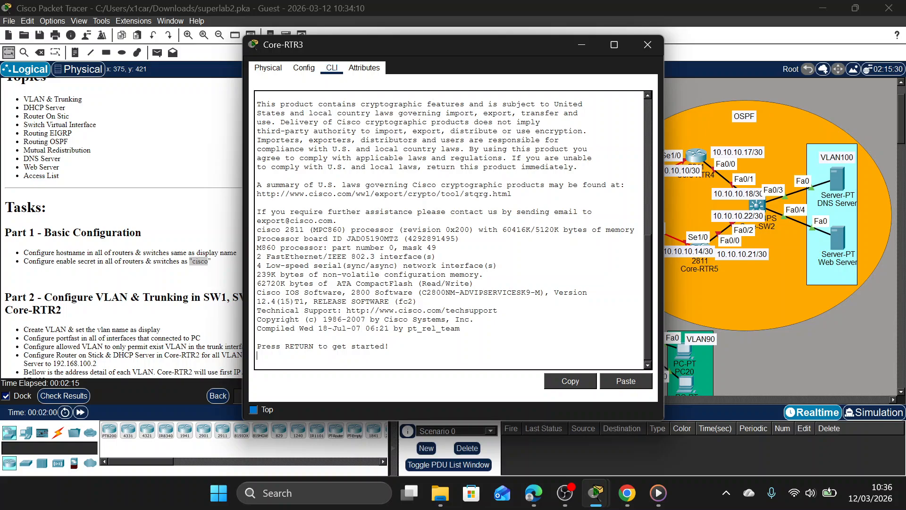
key(Return)
text(EN)
key(Return)
text(con)
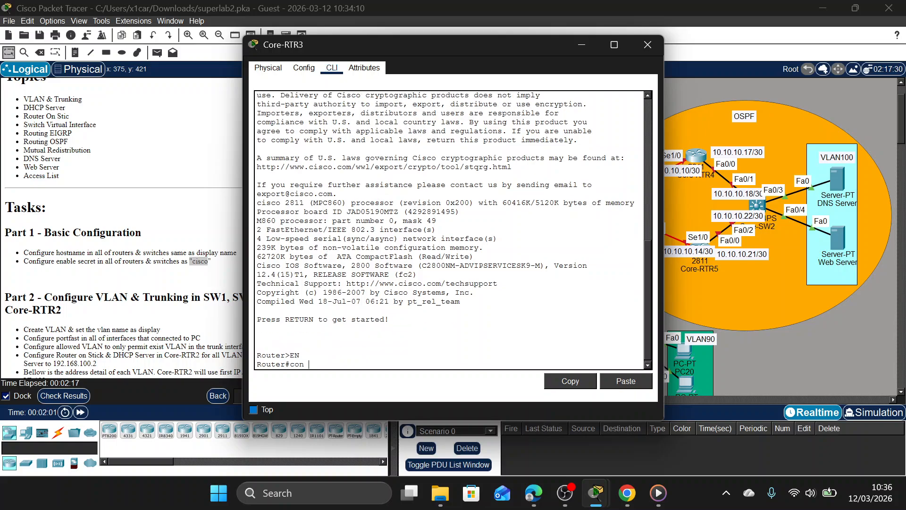
key(Return)
Set the enable secret on Core-RTR3 to the password given in the Part 1 instructions.
text(ena se)
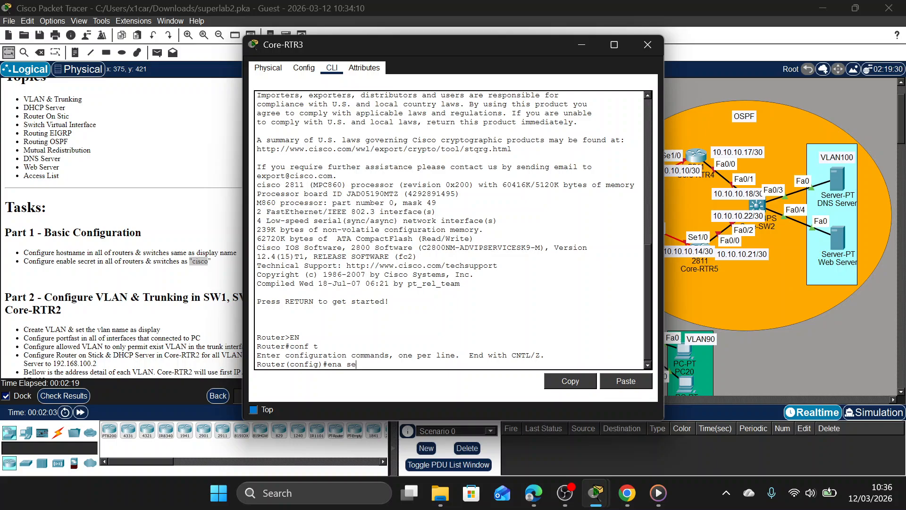
text(c cisco)
key(Return)
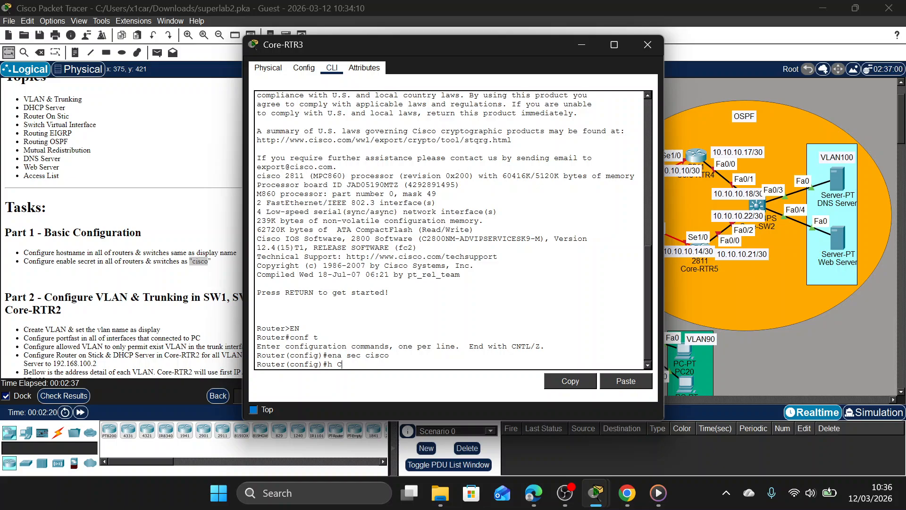
Set the router's hostname to Core-RTR3 and close its window.
text(ore-RTR3)
key(Return)
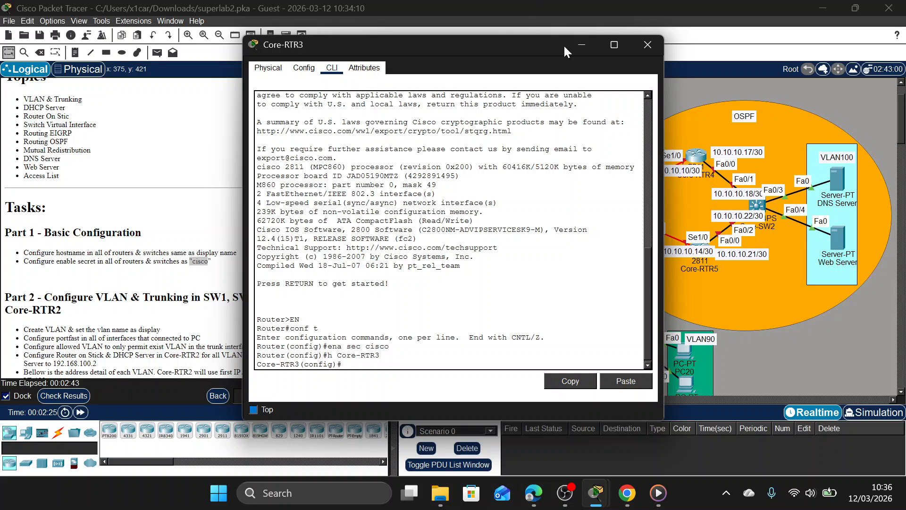
click(646, 45)
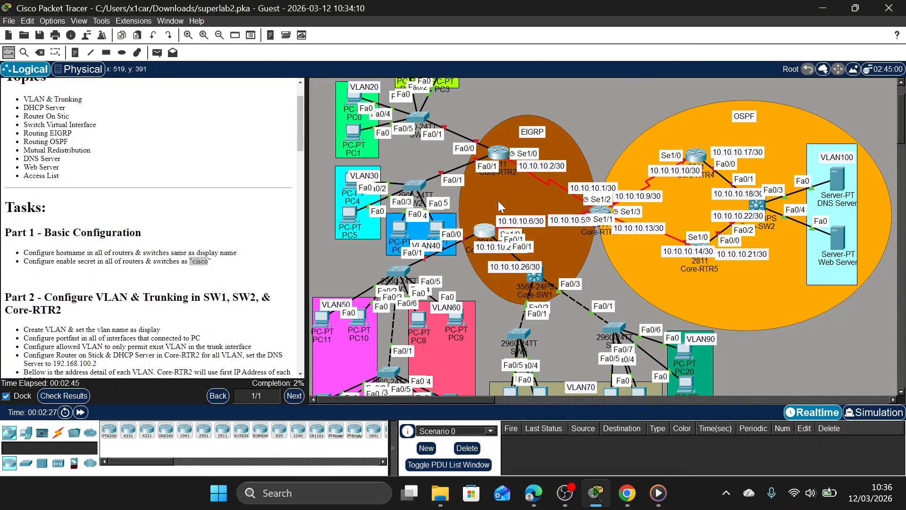
Open the command line of switch SW1, connected to Core-RTR2, and enter global configuration mode.
click(418, 118)
click(333, 69)
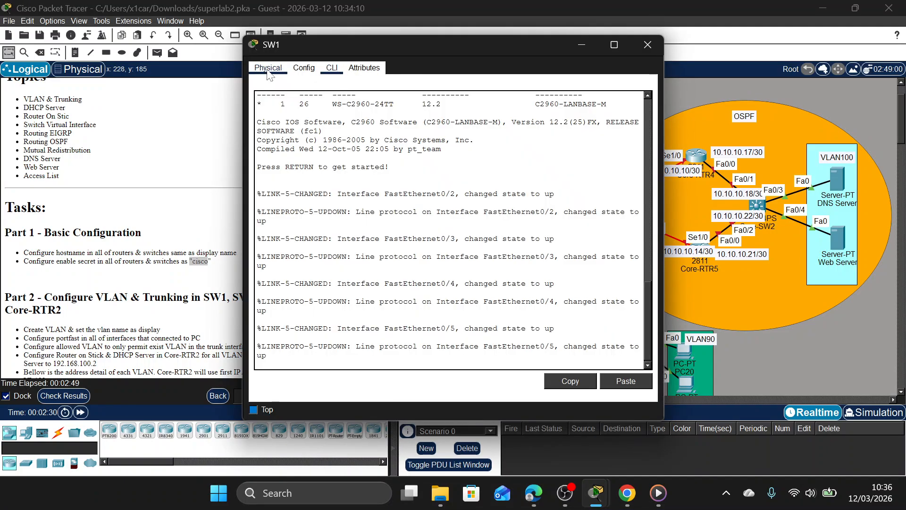
key(Return)
text(E)
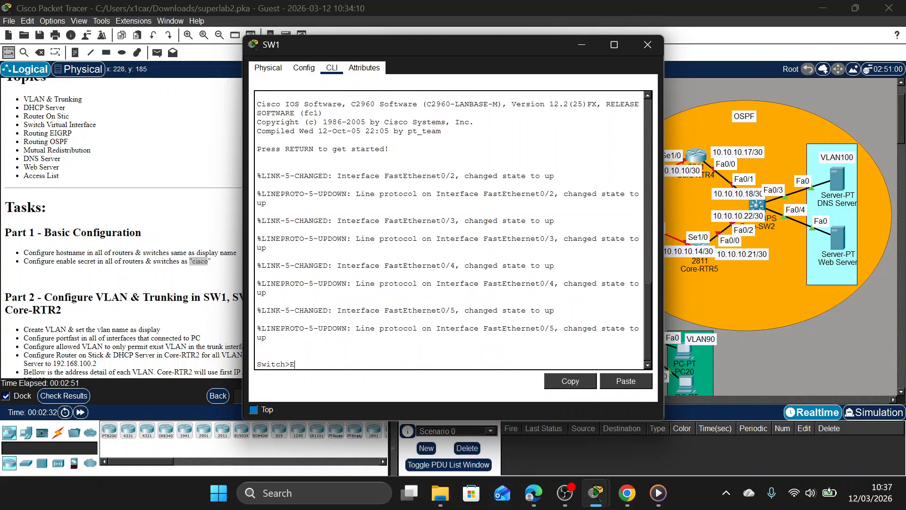
text(N)
key(Return)
text(co)
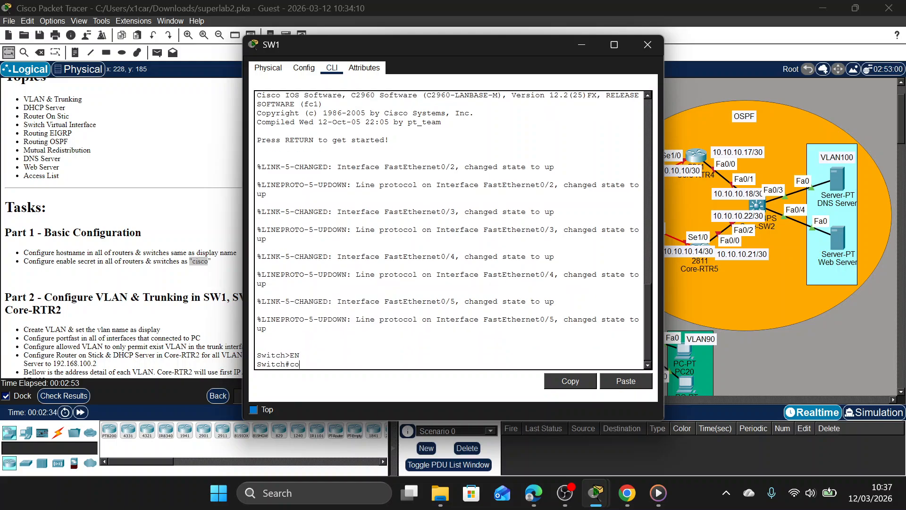
text(nf t)
key(Return)
Set the enable secret on SW1 to the password given in the Part 1 instructions.
text(ena sec )
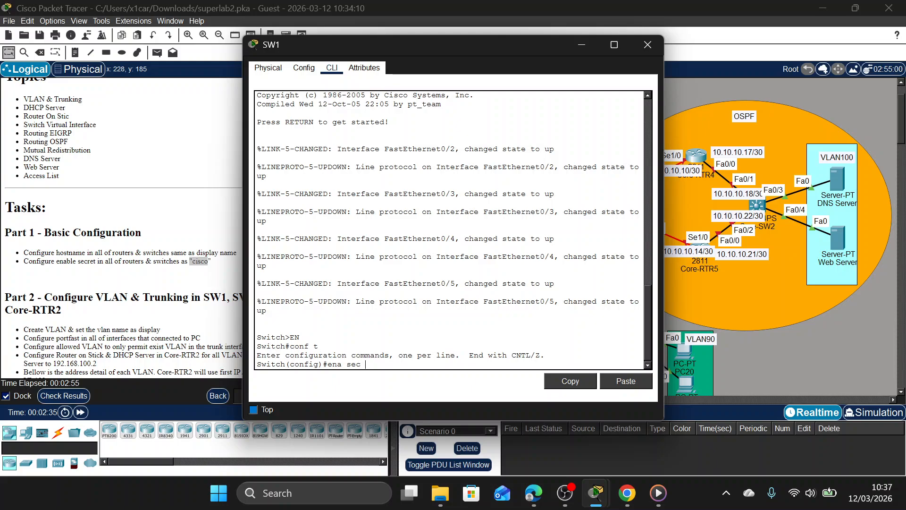
text(cisco)
key(Return)
Set the switch's hostname to SW1 and close its window.
text(h )
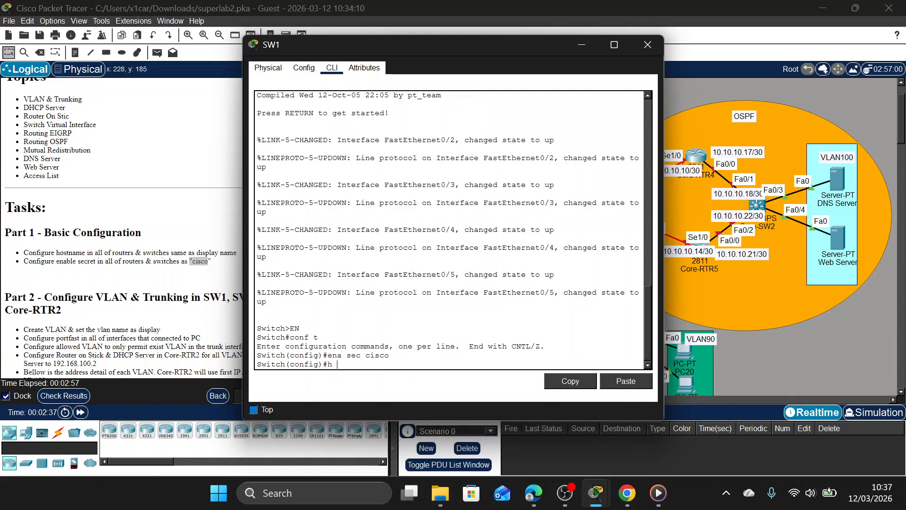
text(C)
key(BackSpace)
text(S)
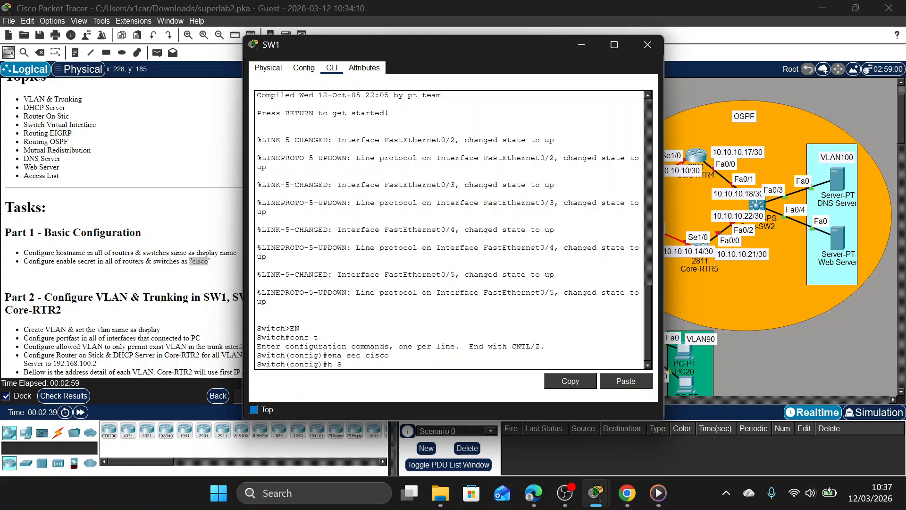
text(W1)
key(Return)
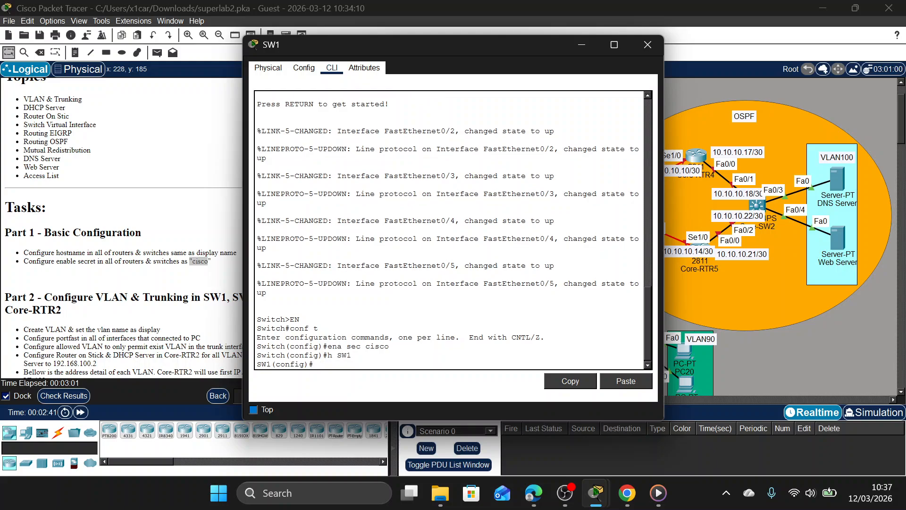
click(640, 56)
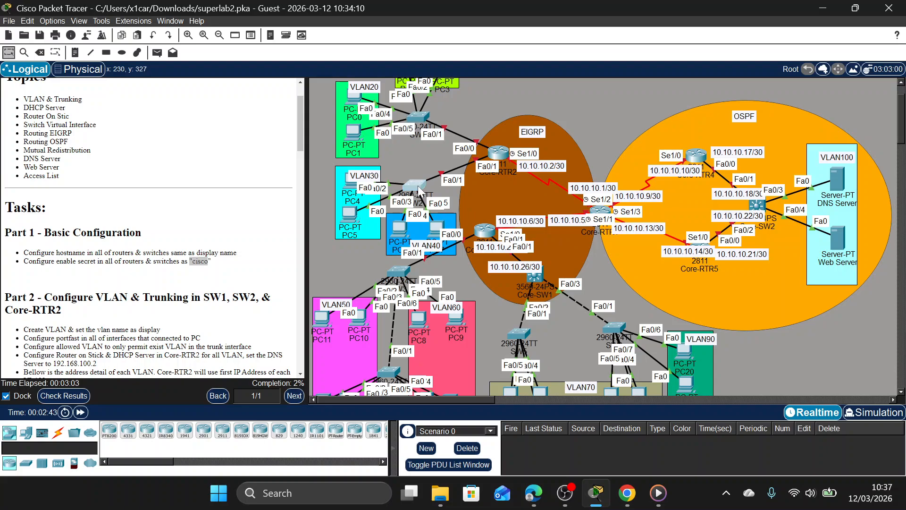
Open the command line of switch SW2, beside VLAN30, and enter global configuration mode.
click(422, 140)
click(332, 68)
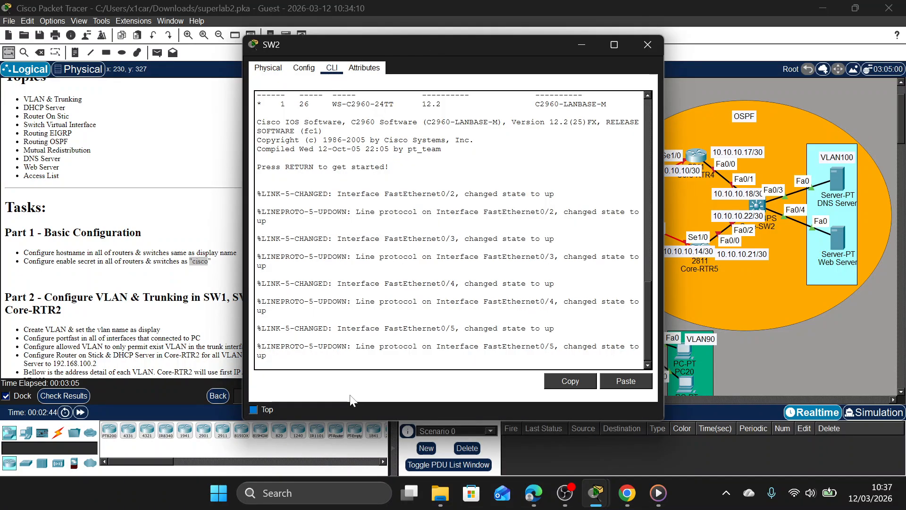
key(Return)
text(EN)
key(Return)
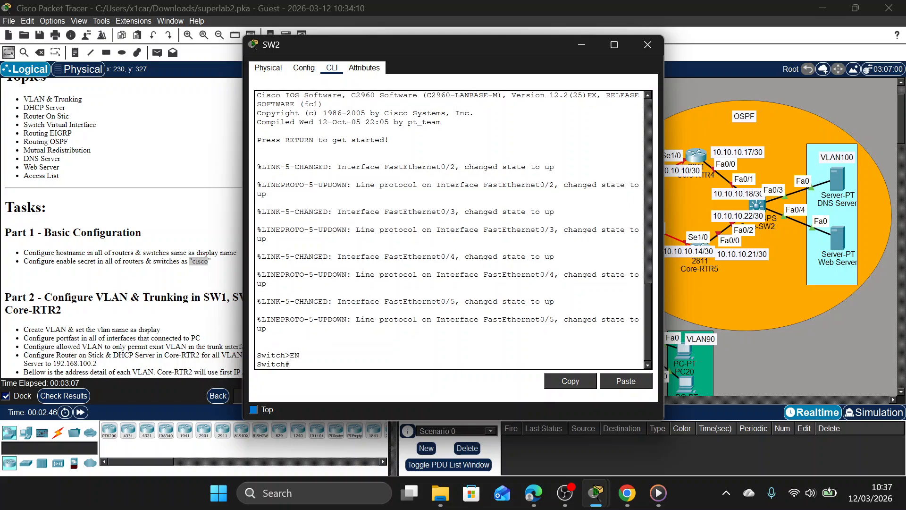
text(conf t)
key(Return)
Set the enable secret on SW2 to the password given in the Part 1 instructions.
text(ena s)
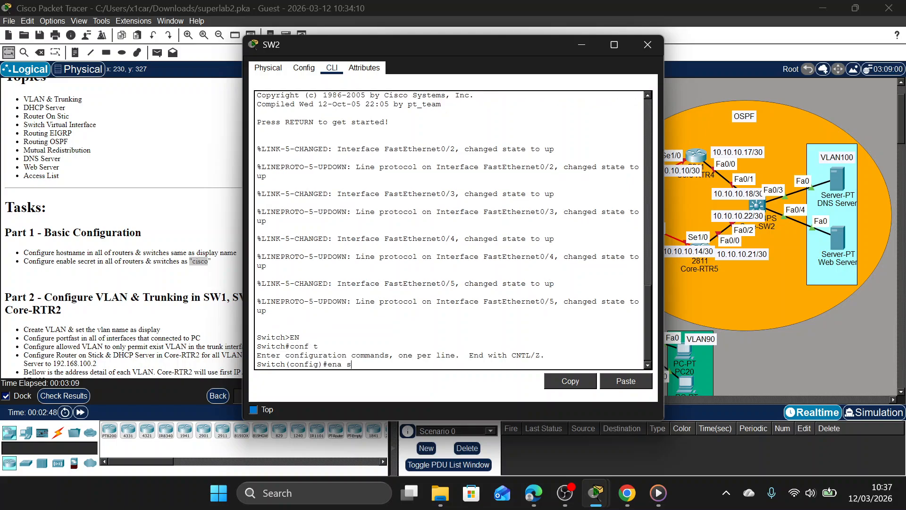
text(ec cisco)
key(Return)
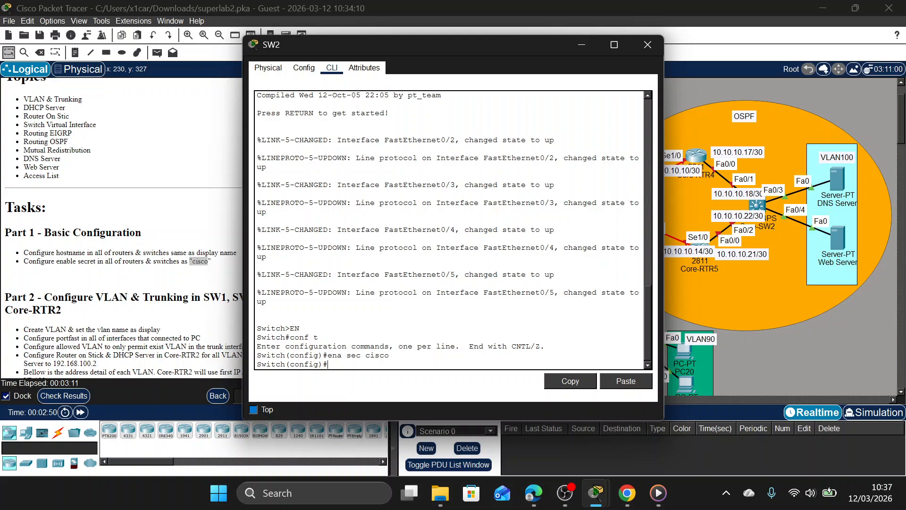
Set the switch's hostname to SW2 and close its window.
drag(443, 46, 514, 39)
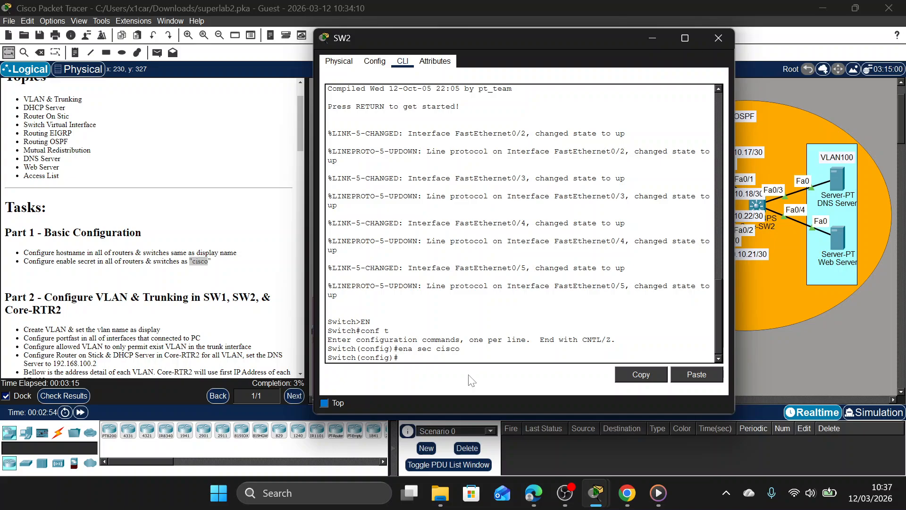
key(BackSpace)
key(BackSpace)
key(BackSpace)
text(SW2)
key(Return)
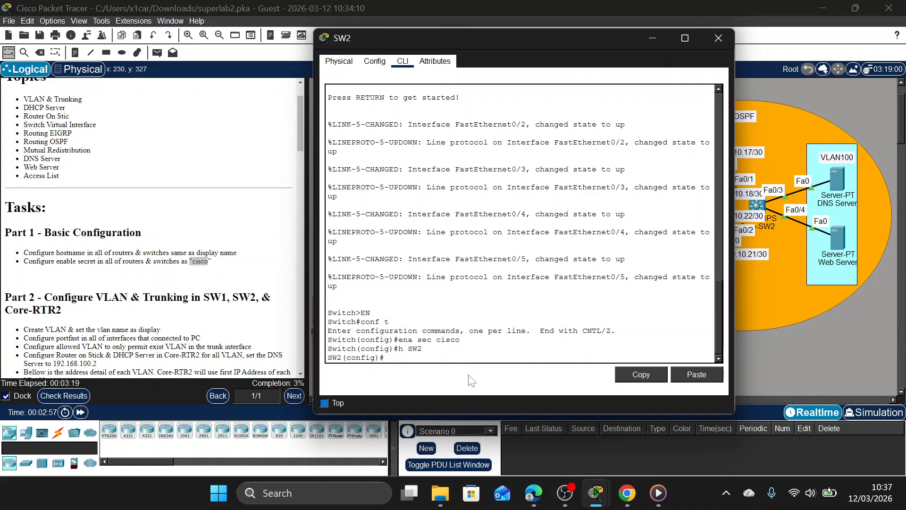
click(718, 38)
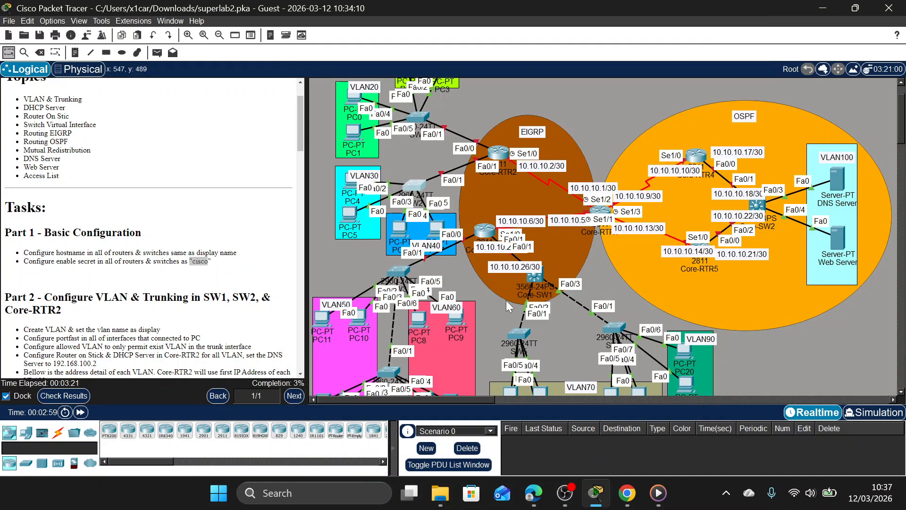
Open the command line of switch SW3, above VLAN50 and VLAN60, and enter global configuration mode.
click(403, 273)
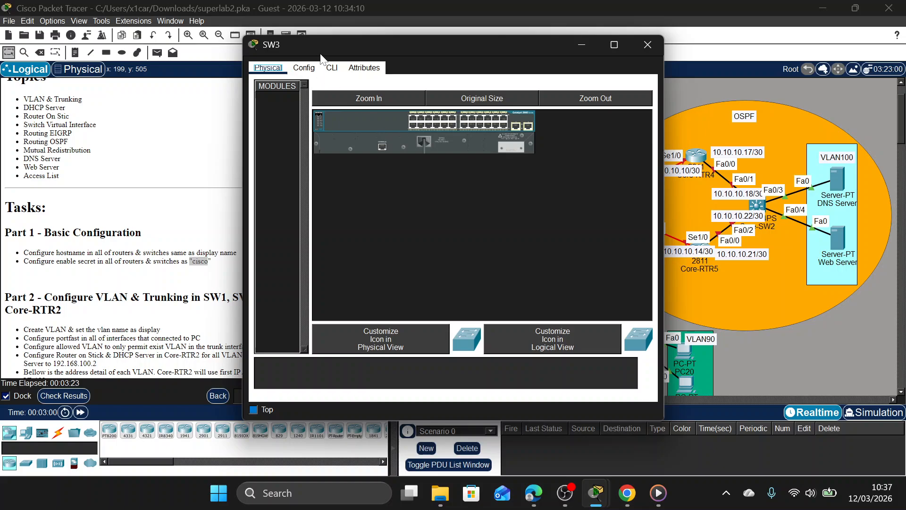
click(331, 68)
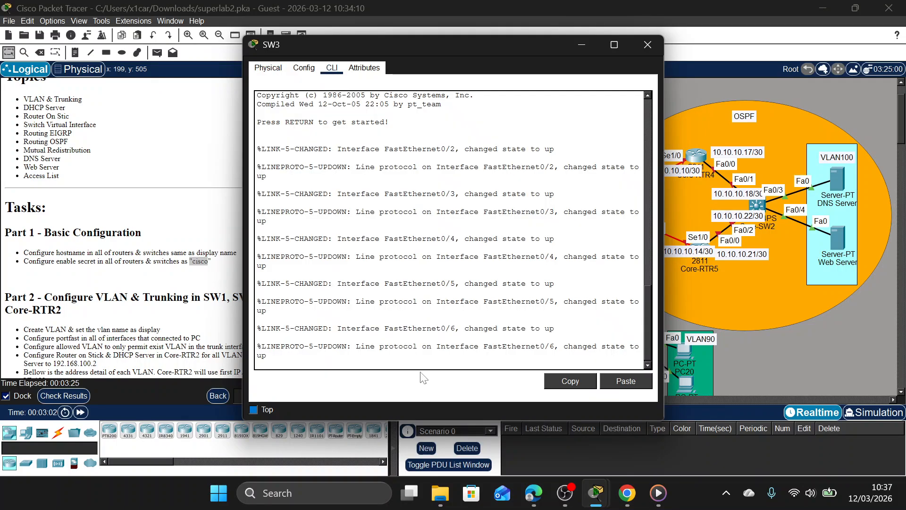
key(Return)
text(EN)
key(Return)
text(co)
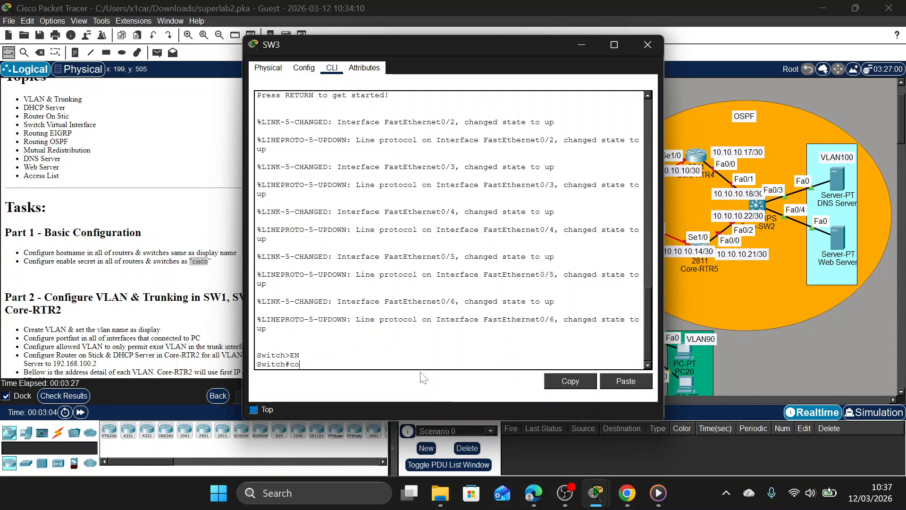
text(nf t)
key(Return)
Set the enable secret on SW3 to the password given in the Part 1 instructions.
text(ena sec)
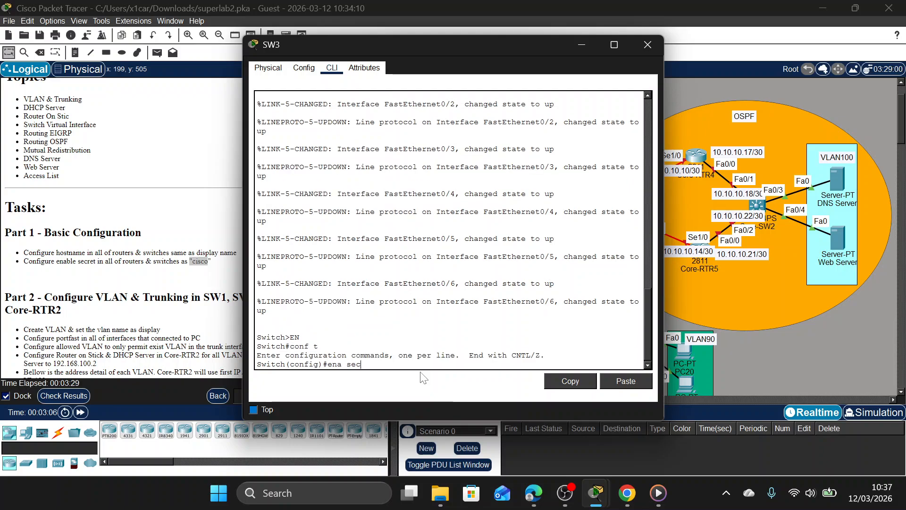
text( csic)
key(BackSpace)
key(BackSpace)
key(BackSpace)
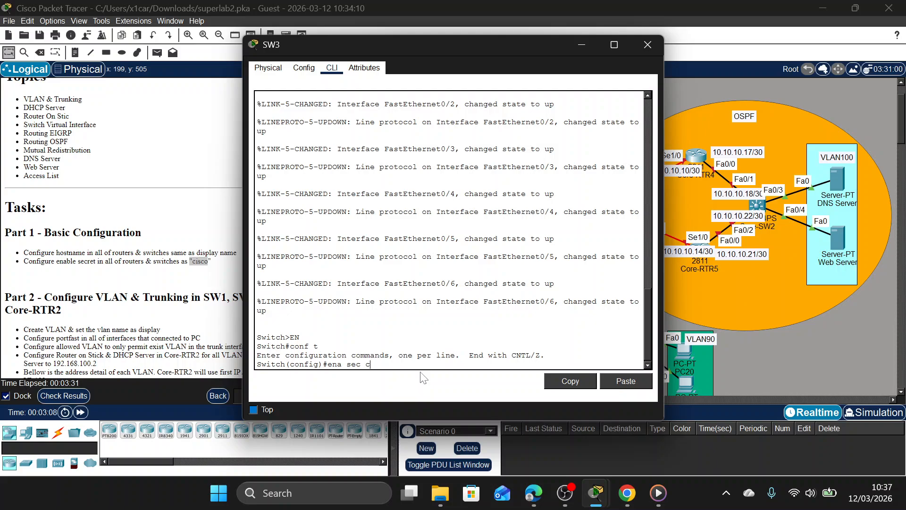
text(isco)
key(Return)
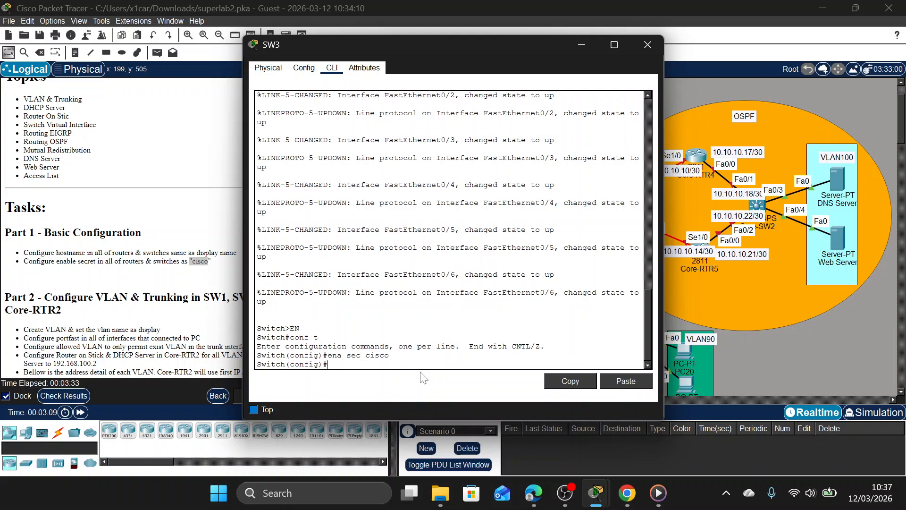
Set the switch's hostname to SW3 and close its window.
text(h sW3)
key(Return)
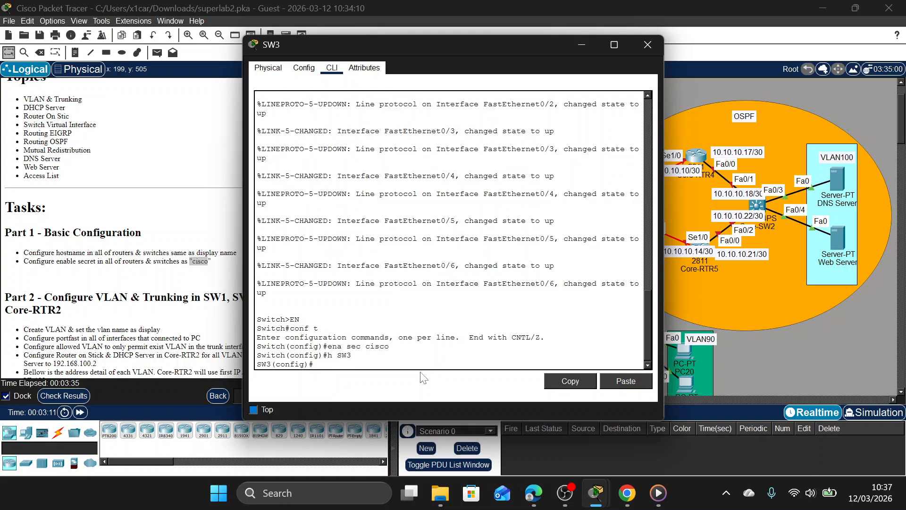
click(648, 45)
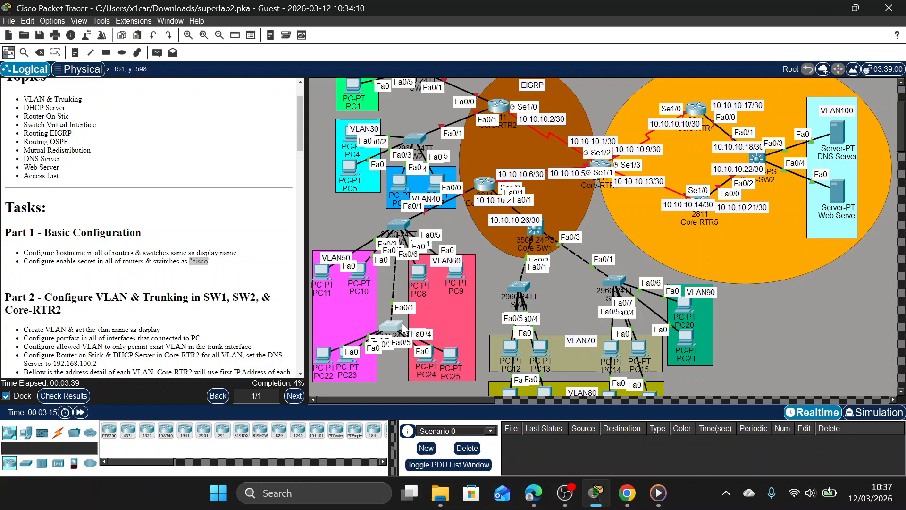
Open the command line of switch SW4, below SW3 between VLAN50 and VLAN60, and enter global configuration mode.
click(390, 329)
click(332, 67)
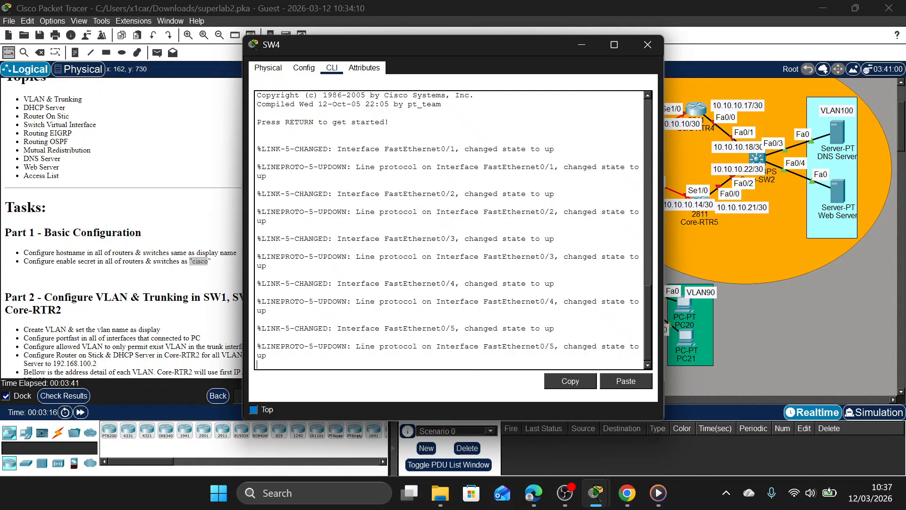
key(Return)
text(EN)
key(Return)
text(conf t)
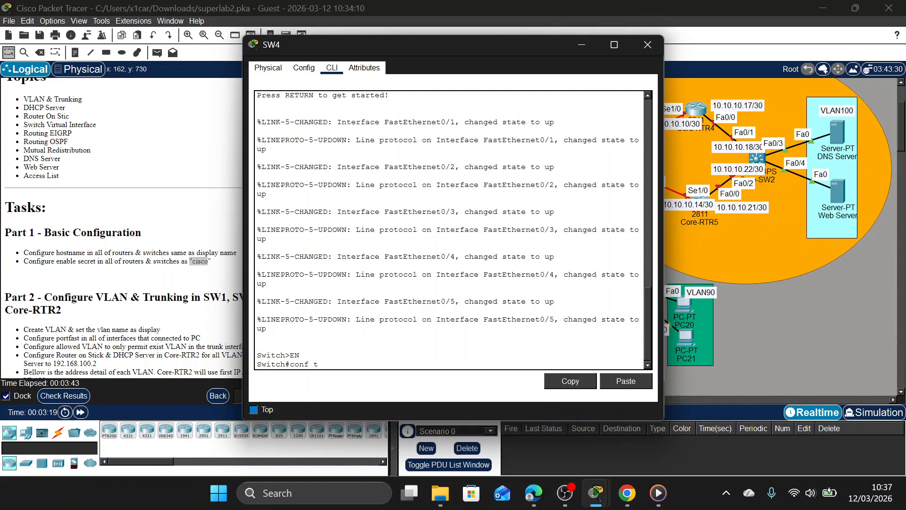
key(Return)
Set the enable secret on SW4 to the password given in the Part 1 instructions.
text(ena sec csic)
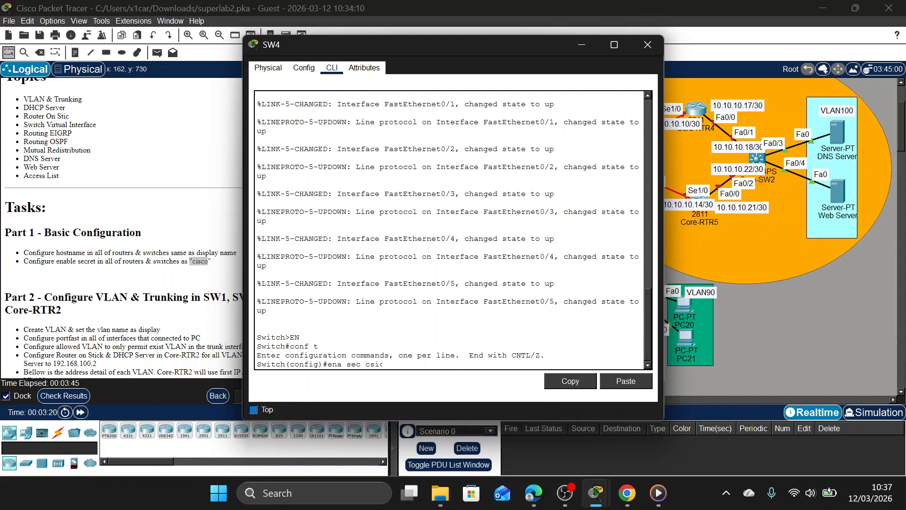
key(BackSpace)
key(BackSpace)
key(BackSpace)
text(isco)
key(Return)
Set the switch's hostname to SW4, matching its display name.
text(h(config)#h SW)
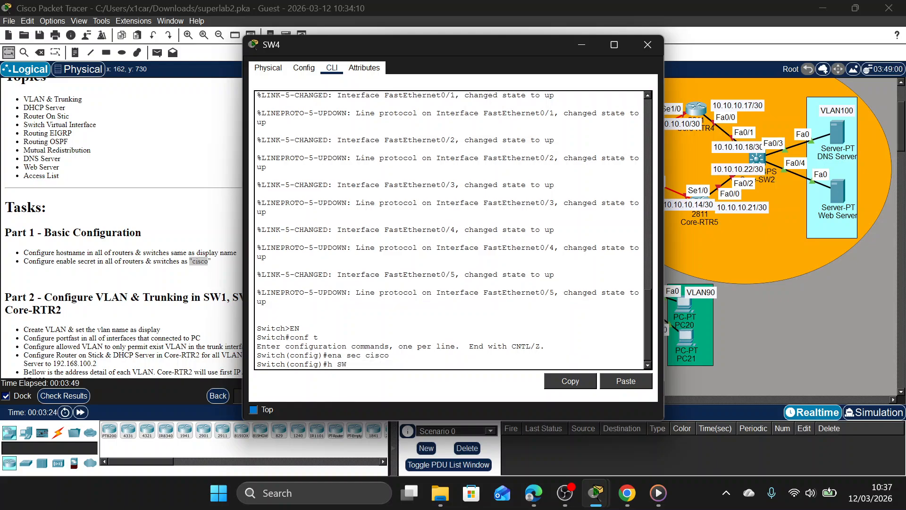
text(4)
key(Return)
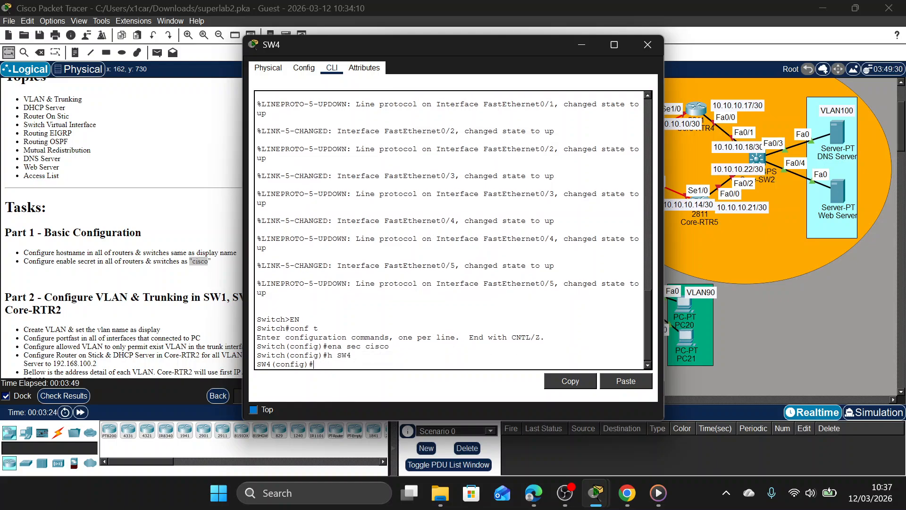
Close SW4's window, open the command line of switch Core-SW1 in the EIGRP area, and enter global configuration mode.
click(647, 45)
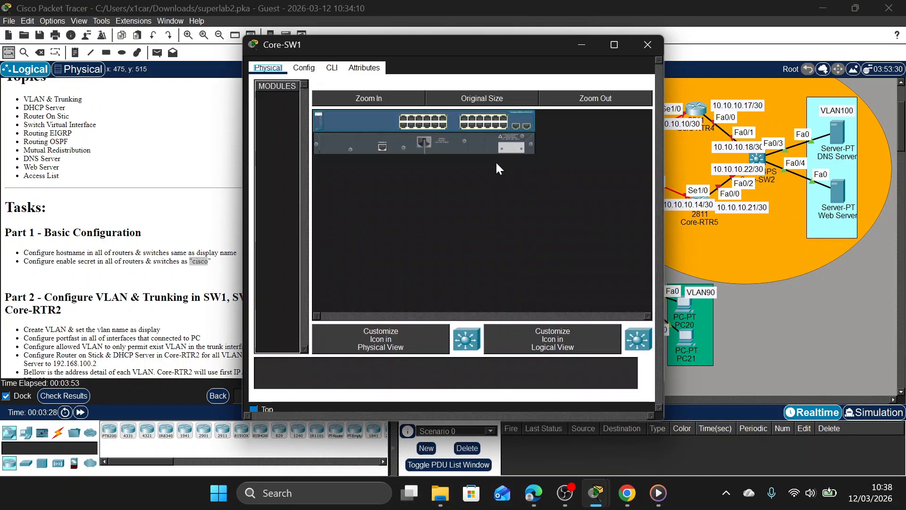
click(535, 229)
click(330, 69)
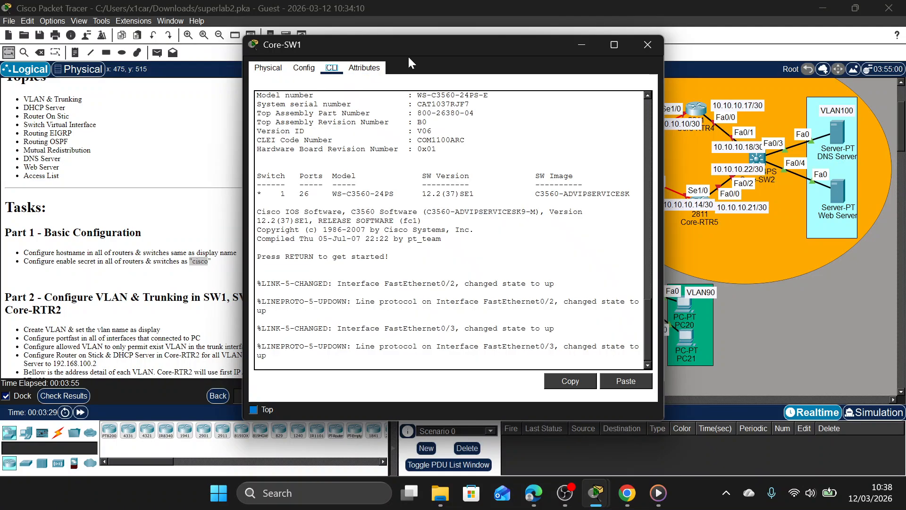
drag(408, 52, 492, 42)
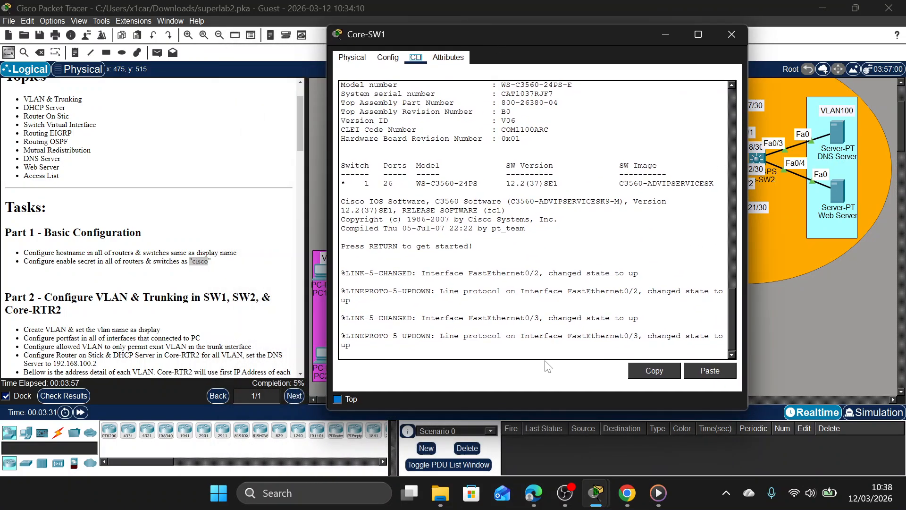
click(545, 355)
key(Return)
text(EN)
key(Return)
text(co)
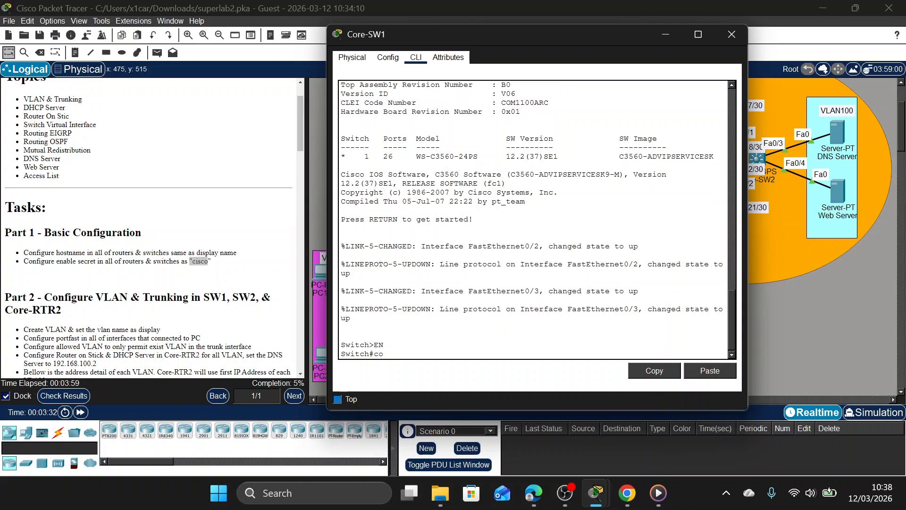
text(nf t)
key(Return)
Set the enable secret on Core-SW1 to the password given in the Part 1 instructions.
text(ena sec)
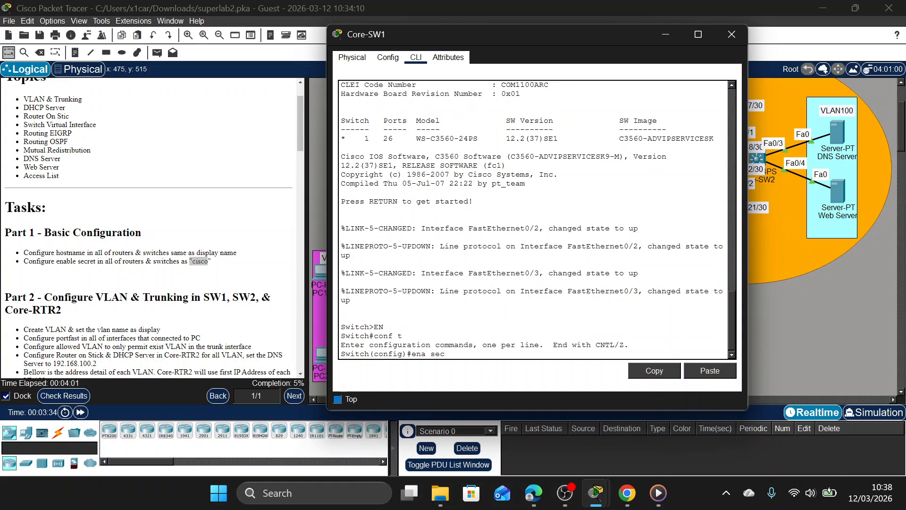
text( cisco)
key(Return)
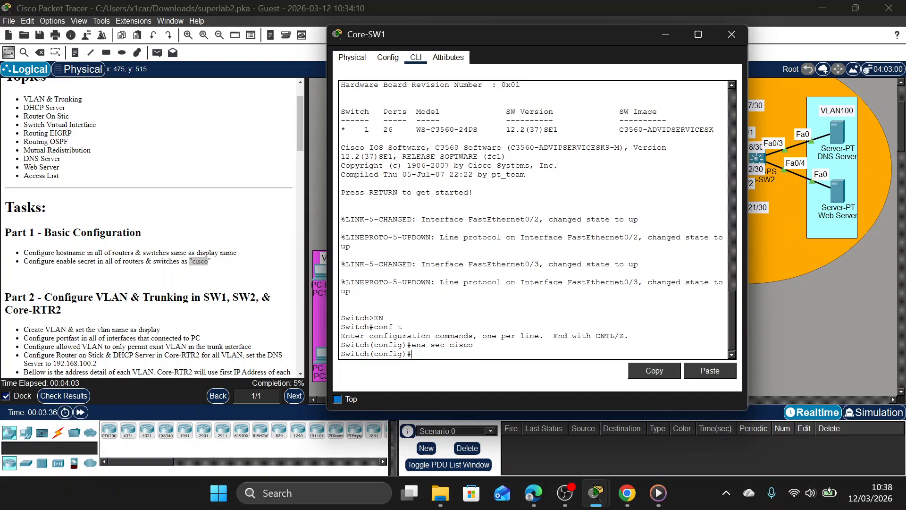
Set the switch's hostname to Core-SW1 and close its window.
key(BackSpace)
text(h)
text(-SW1)
key(Return)
click(732, 34)
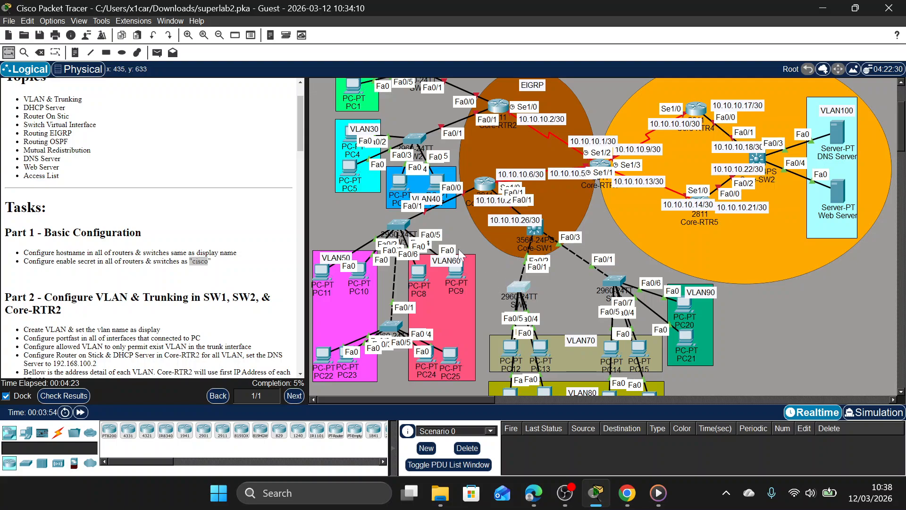
Open the command line of switch SW5, below Core-SW1 and above PC12 and PC13, and enter global configuration mode.
click(518, 288)
click(333, 69)
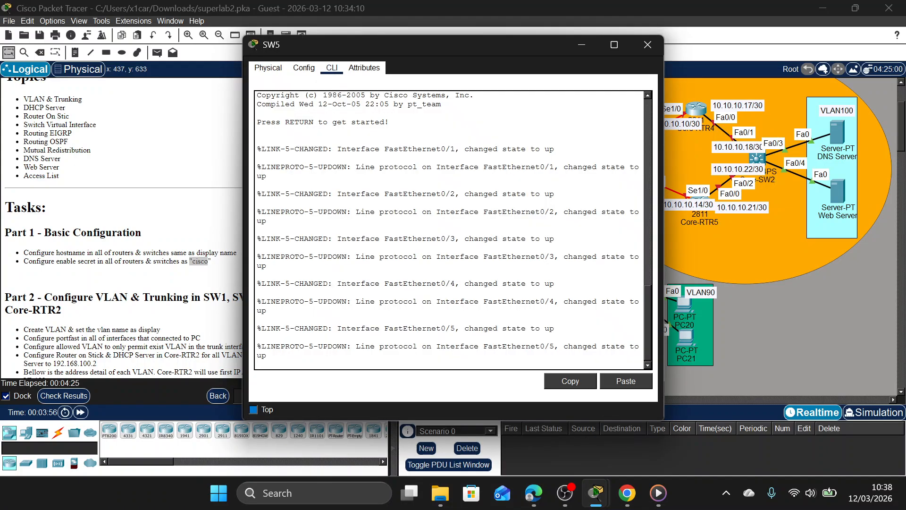
key(Return)
text(EN)
key(Return)
text(conf t)
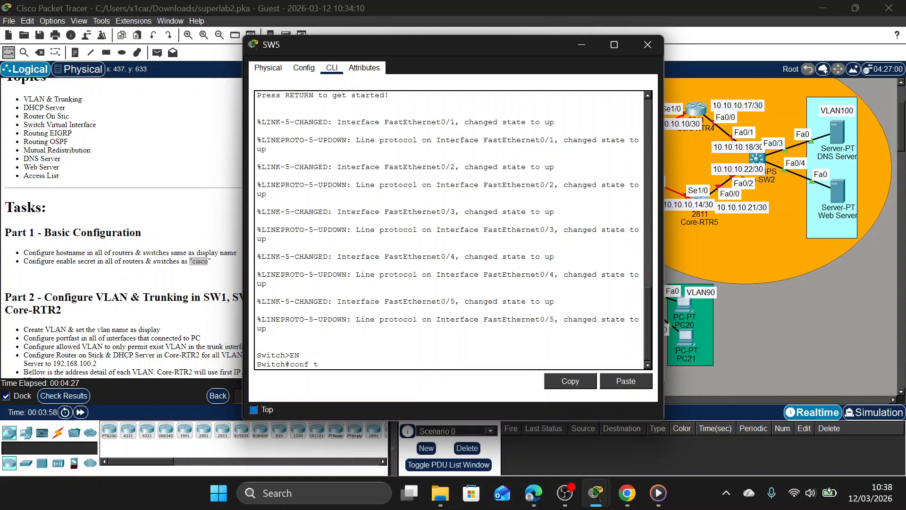
key(Return)
Set the enable secret on SW5 to the password given in the Part 1 instructions.
text(ena sec cis)
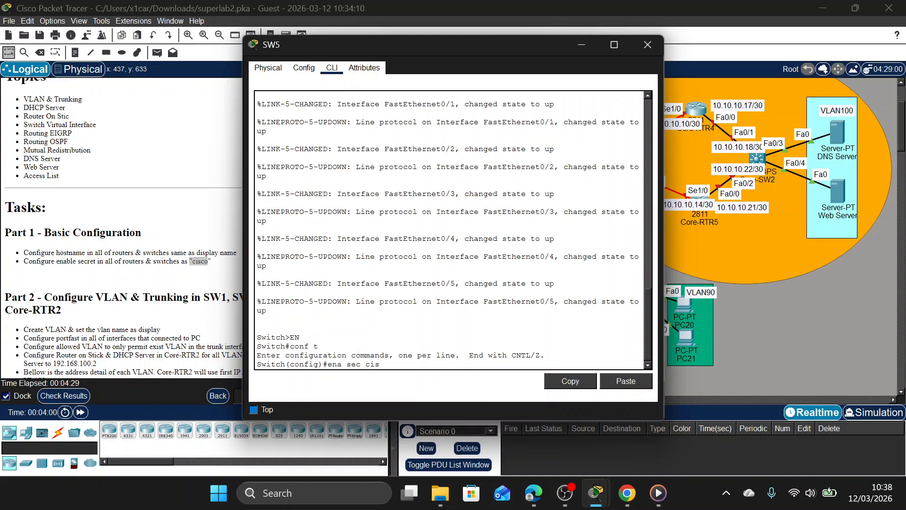
text(co)
key(Return)
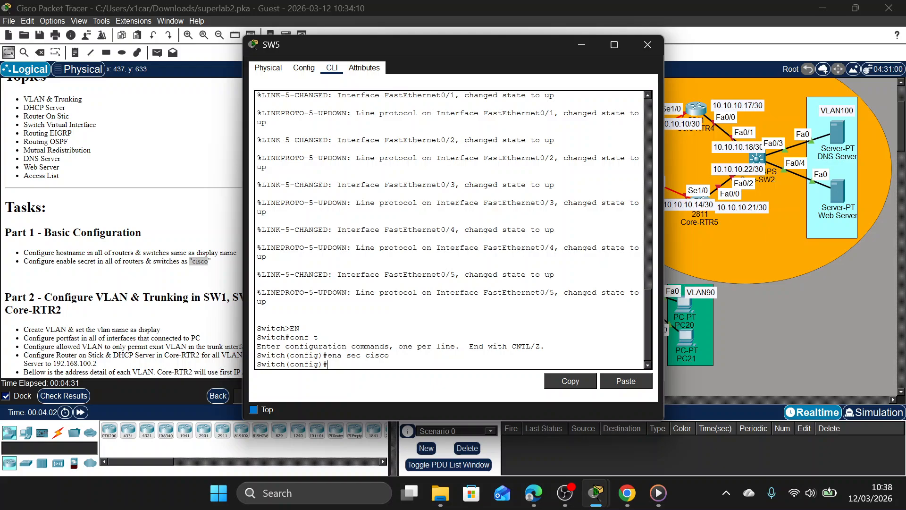
Set the switch's hostname to SW5 and close its window.
text(h SW5)
key(Return)
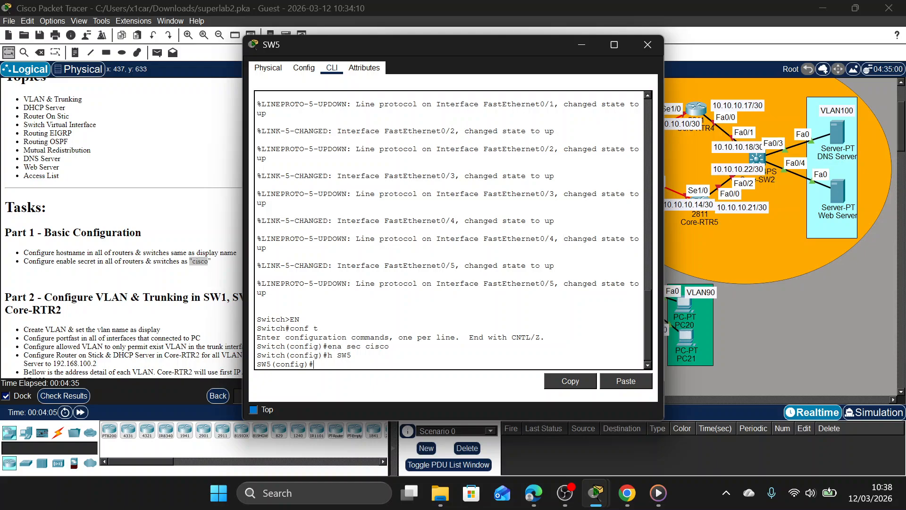
click(633, 53)
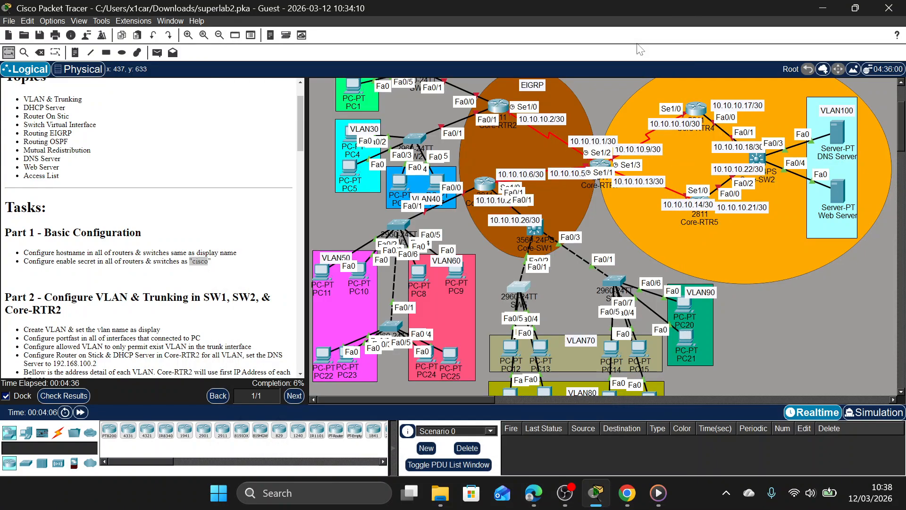
Open the command line of switch SW6, beside VLAN90, and enter global configuration mode.
click(609, 278)
click(332, 67)
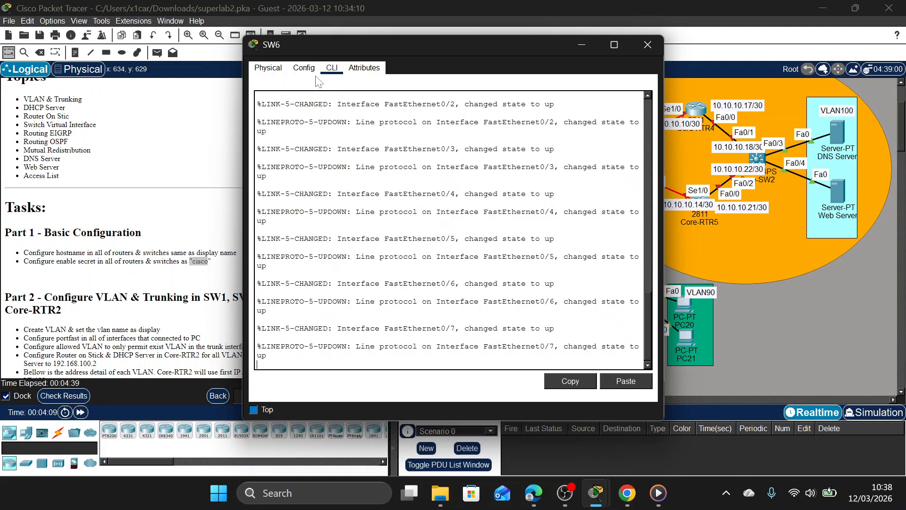
key(Return)
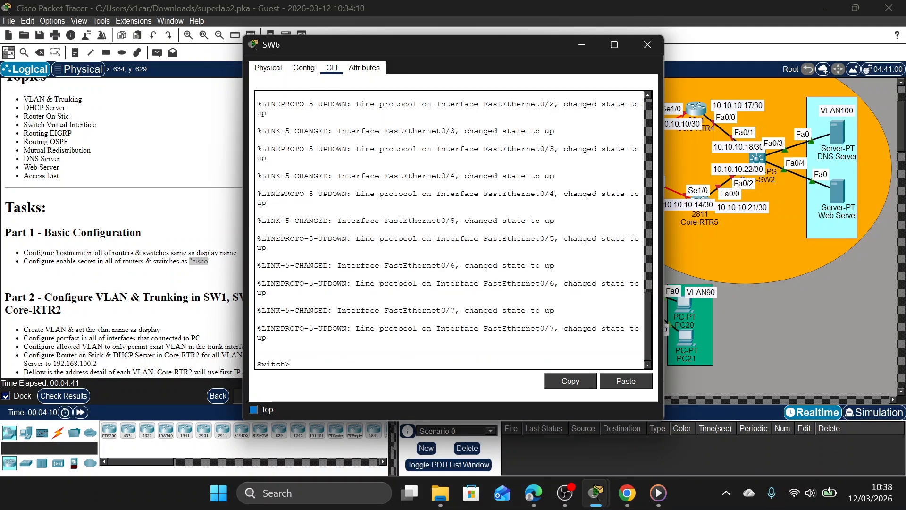
text(EN)
key(Return)
text(conf t)
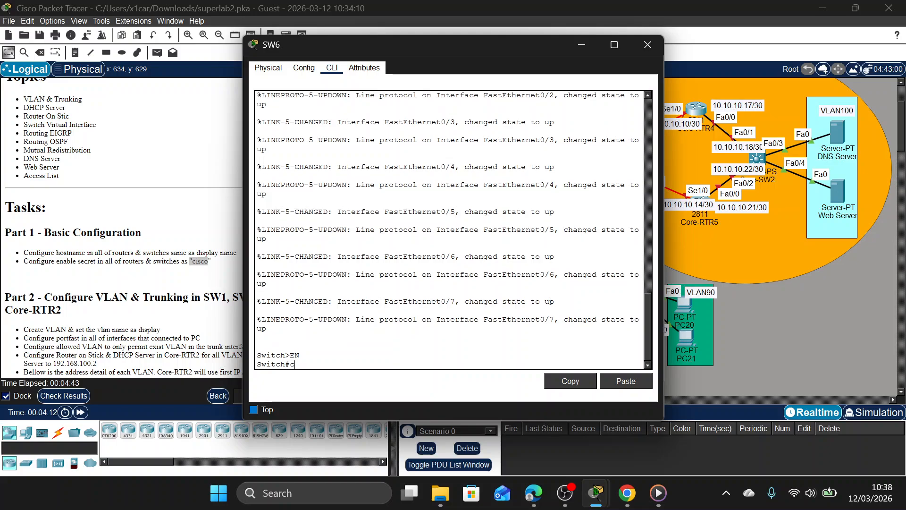
key(Return)
Set the enable secret on SW6 to the password given in the Part 1 instructions.
text(enas )
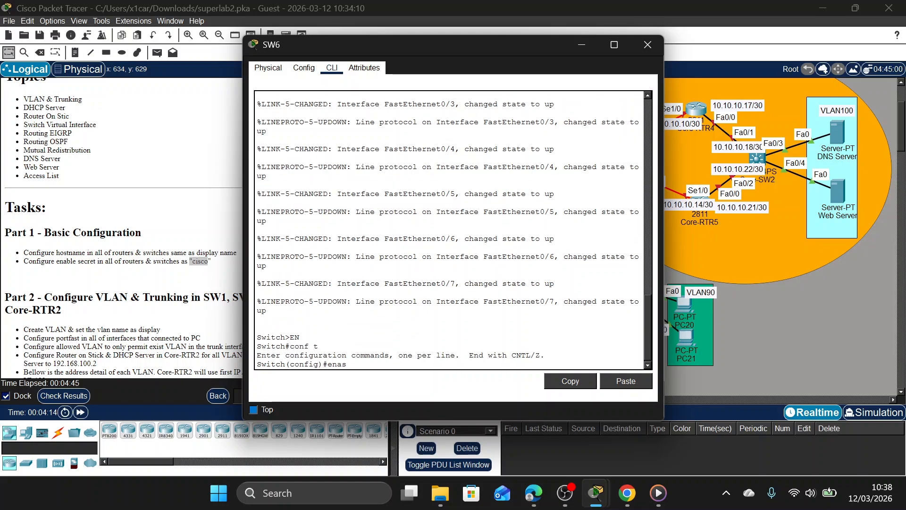
text(ec cisco)
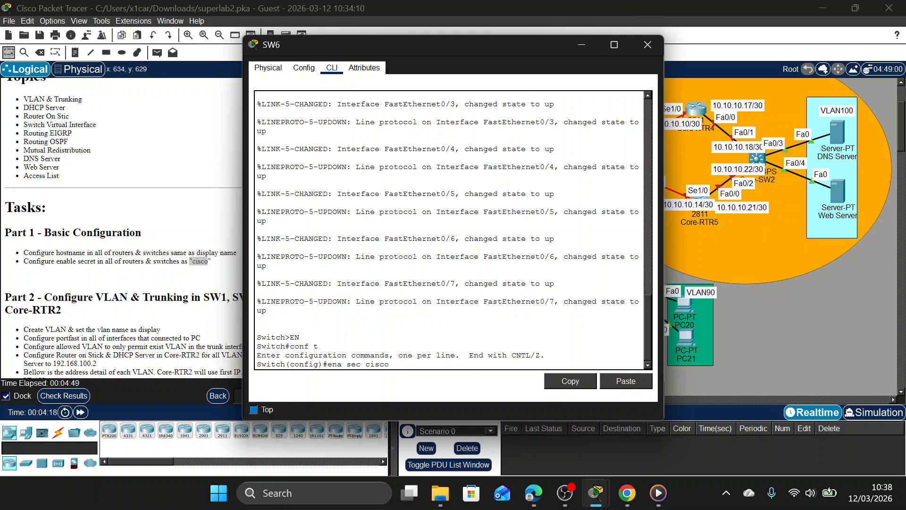
key(BackSpace)
key(BackSpace)
key(BackSpace)
key(BackSpace)
key(BackSpace)
key(BackSpace)
key(BackSpace)
key(BackSpace)
text(ret)
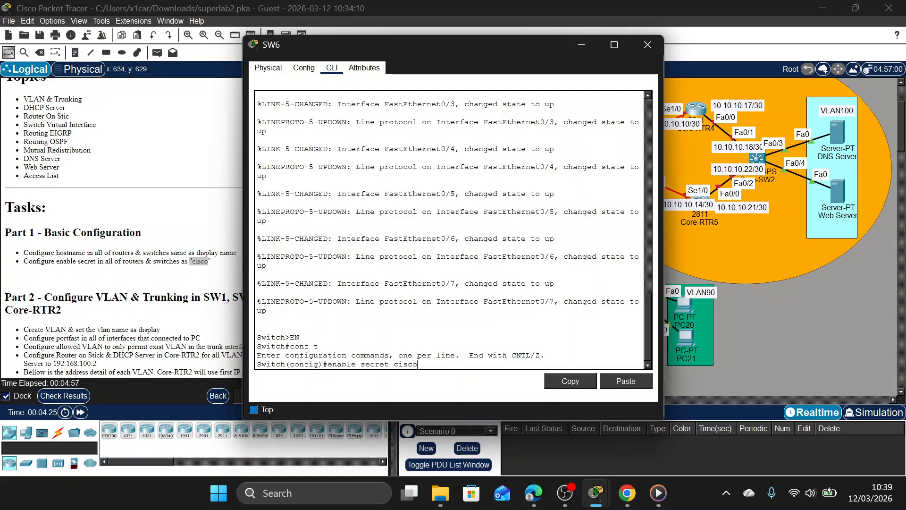
key(Return)
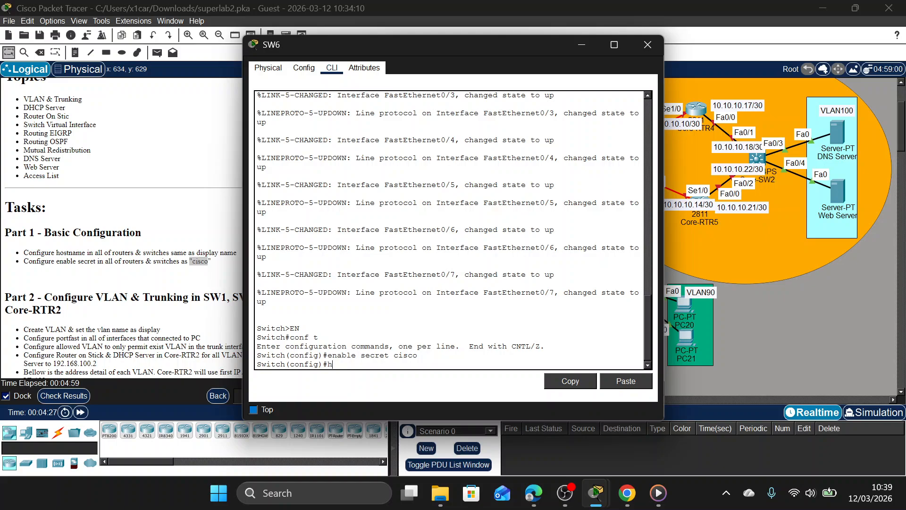
Set the switch's hostname to SW6 and close its window.
text(hos)
key(Tab)
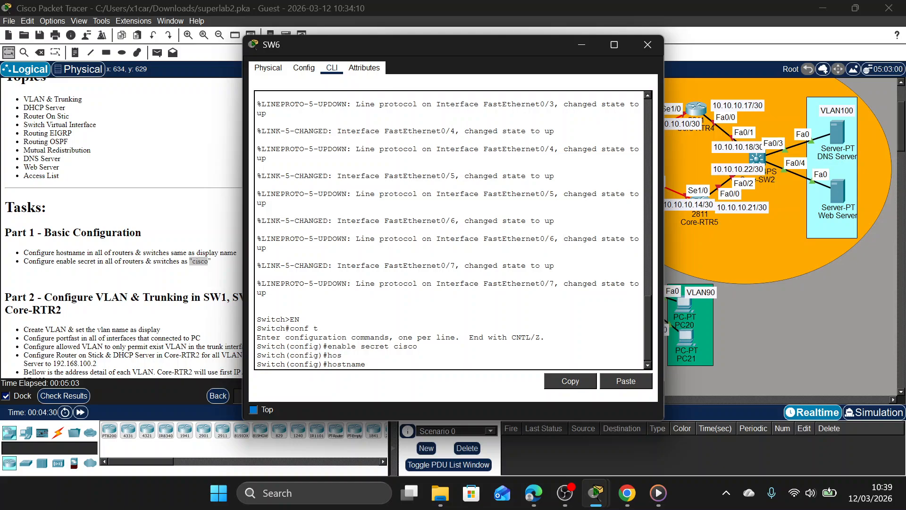
text(sS)
key(BackSpace)
text(W6)
key(Return)
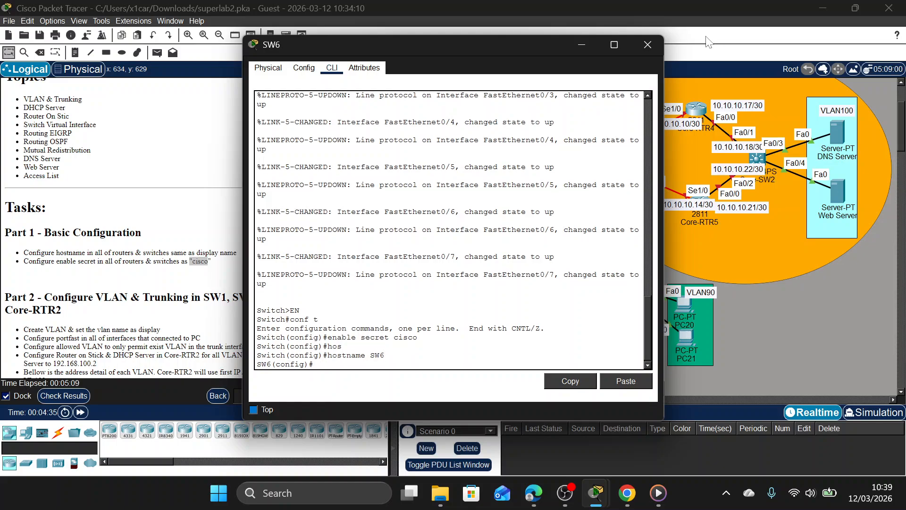
click(647, 44)
Open the command line of router Core-RTR4 in the OSPF area and enter global configuration mode.
scroll(614, 241, up, 1)
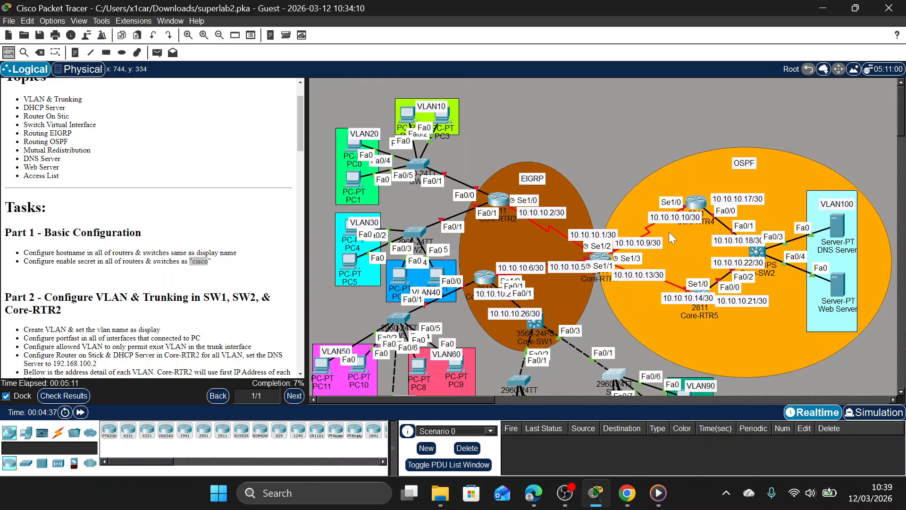
click(697, 204)
click(332, 67)
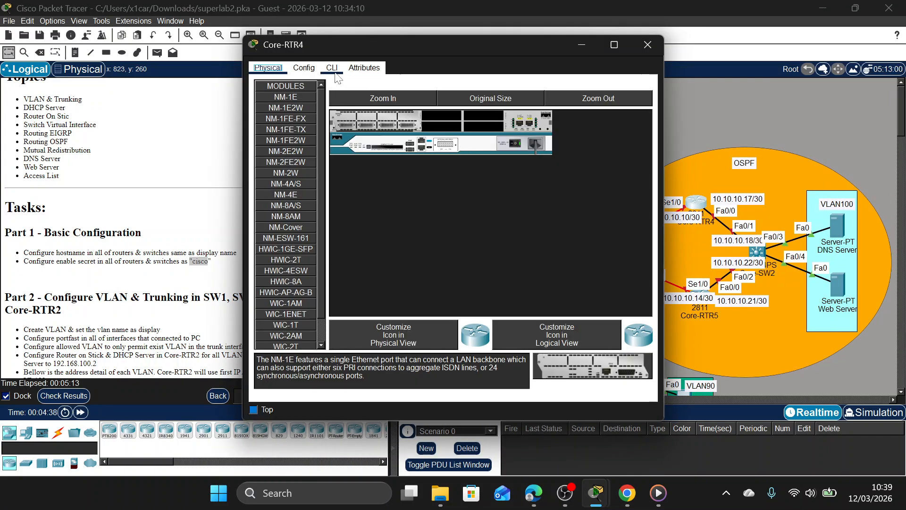
key(Return)
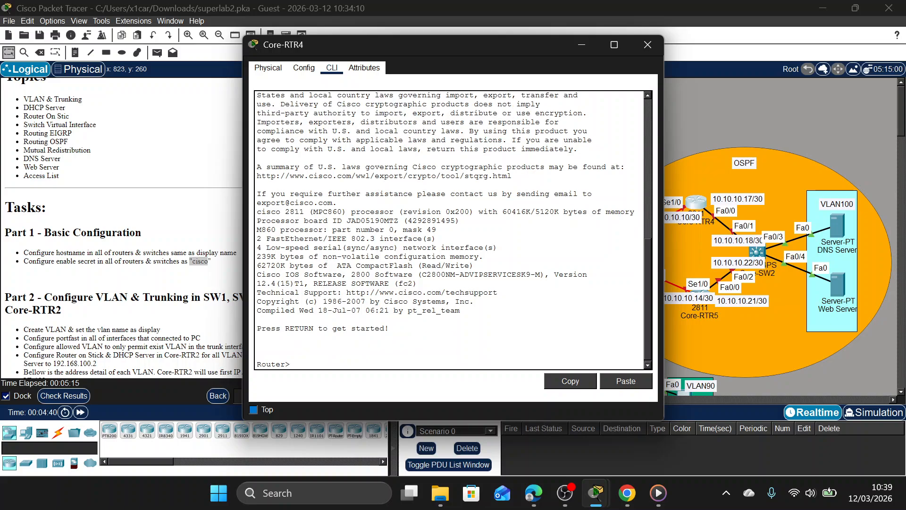
text(EN)
key(Return)
text(conf t)
key(Return)
Set the enable secret on Core-RTR4 to the password given in the Part 1 instructions.
text(e)
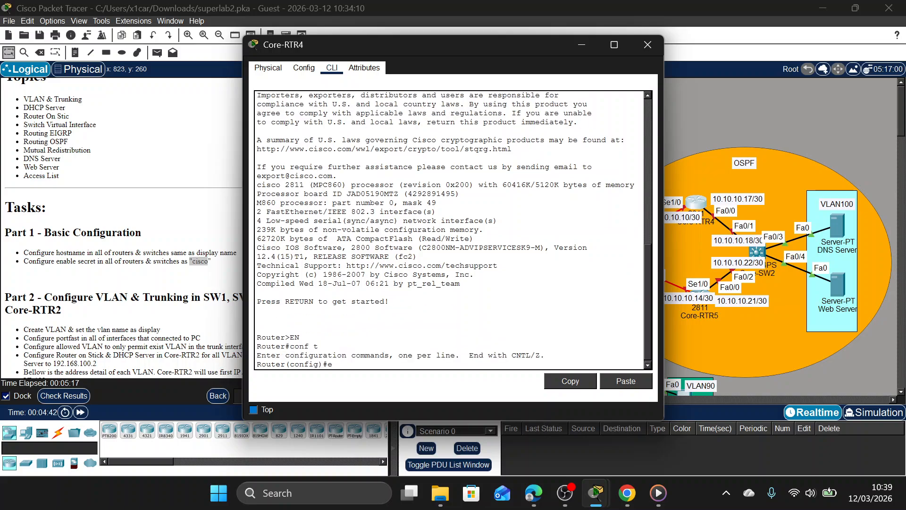
text(na sec csic)
key(BackSpace)
key(BackSpace)
key(BackSpace)
text(isco)
key(Return)
Set the router's hostname to Core-RTR4 and close its window.
text(h C)
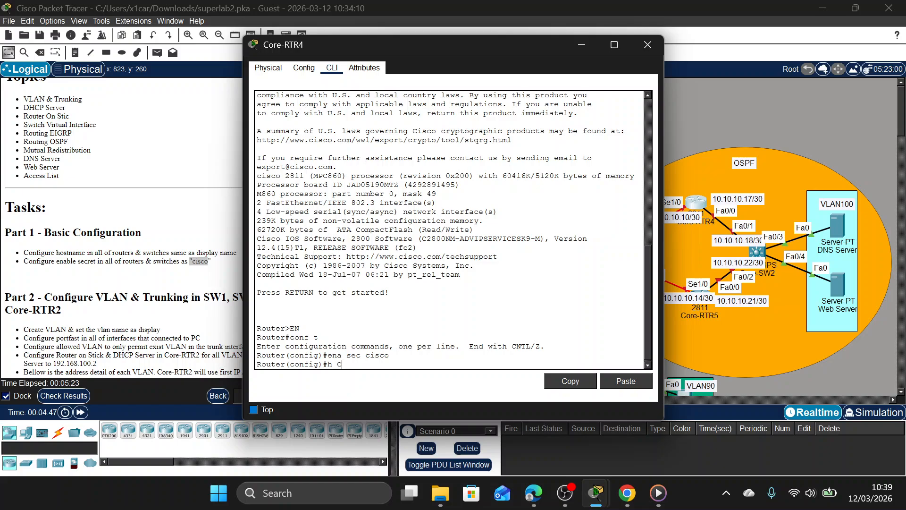
text(ore-RTR4)
key(Return)
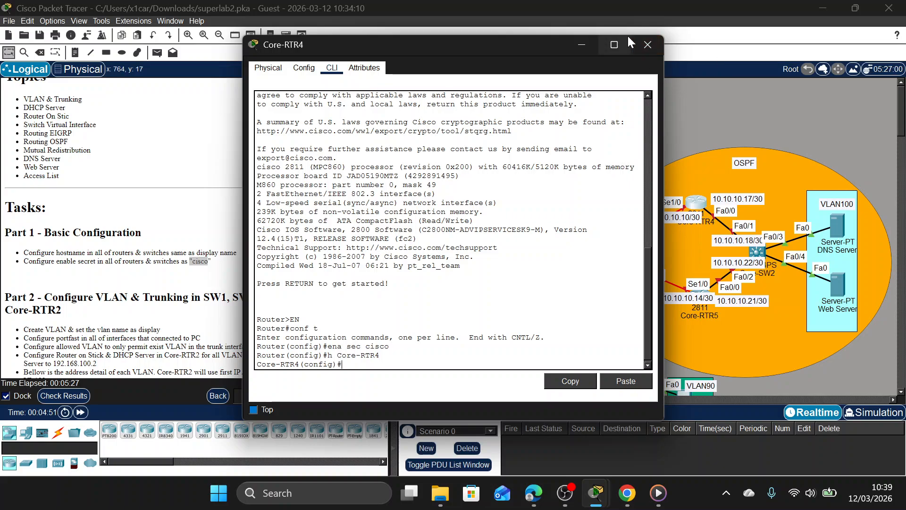
click(647, 44)
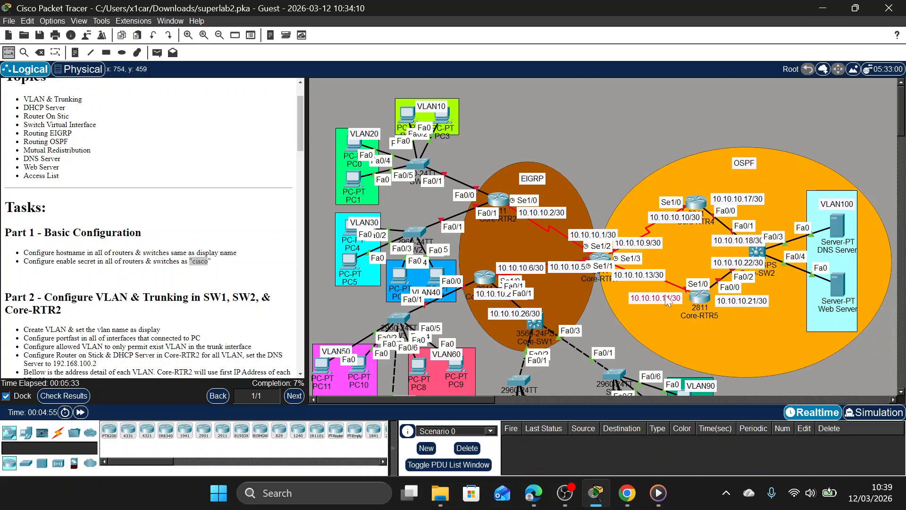
Open the command line of router Core-RTR5 in the OSPF area and enter global configuration mode.
click(694, 298)
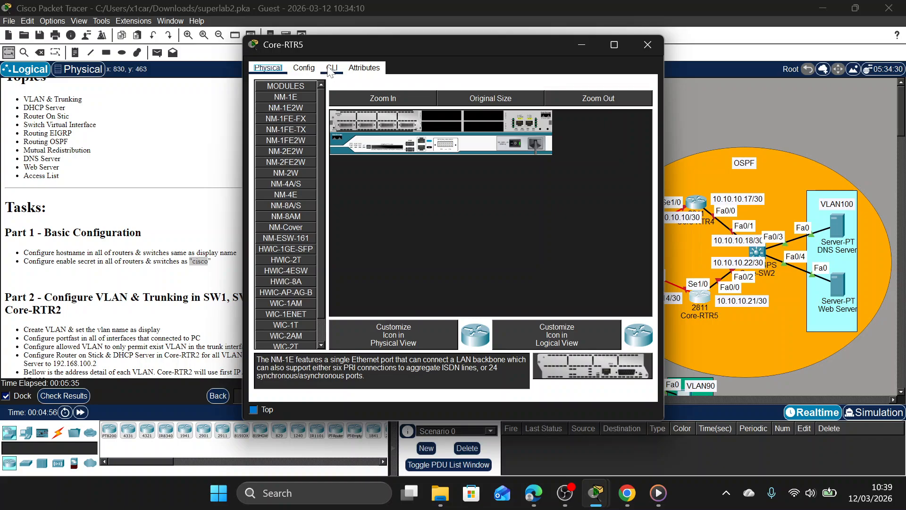
click(332, 68)
key(Return)
text(EN)
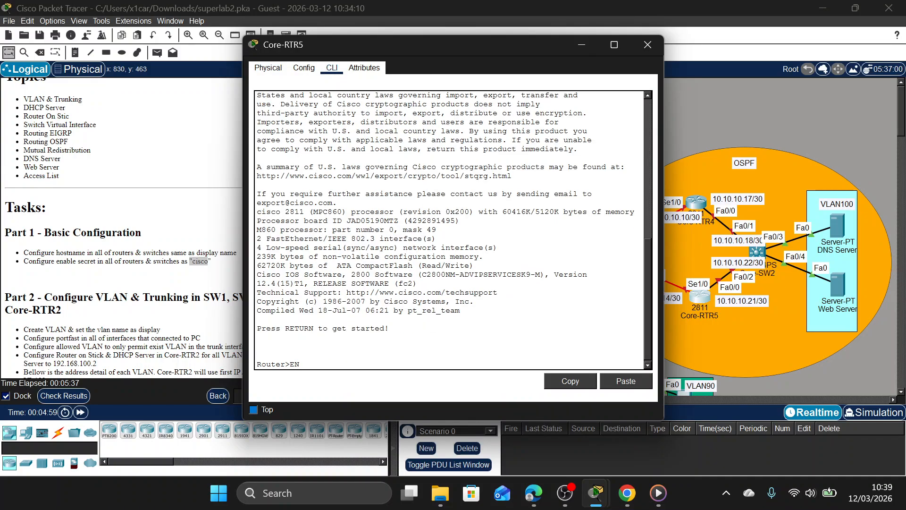
key(Return)
text(conf t)
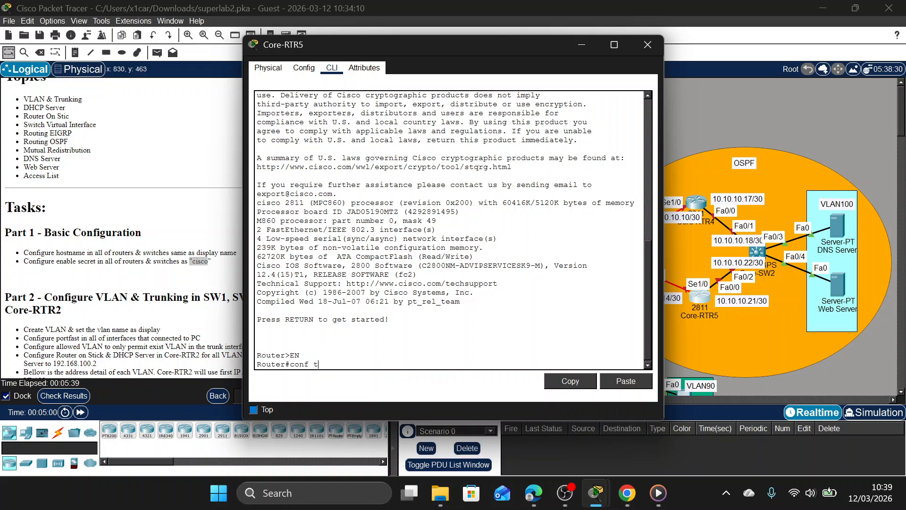
key(Return)
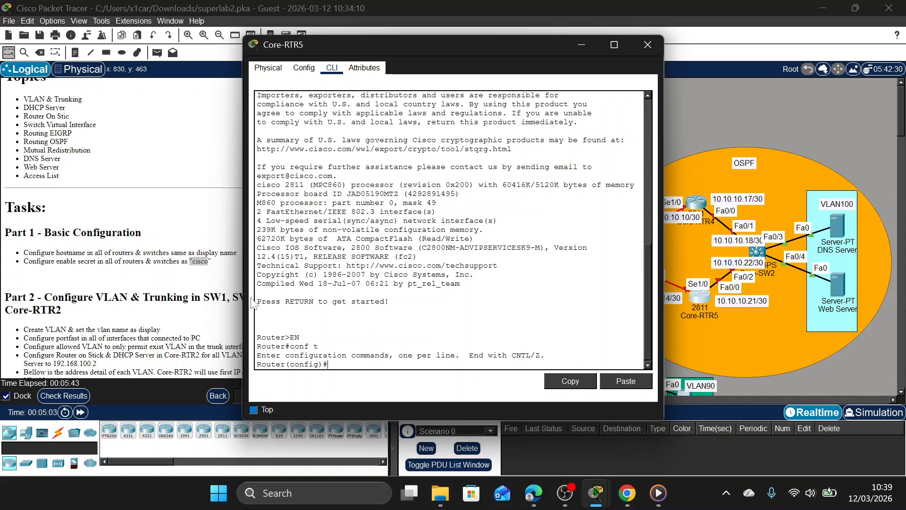
Set the enable secret on Core-RTR5 to the password given in the Part 1 instructions.
text(ena sec csic)
text(isco)
key(Return)
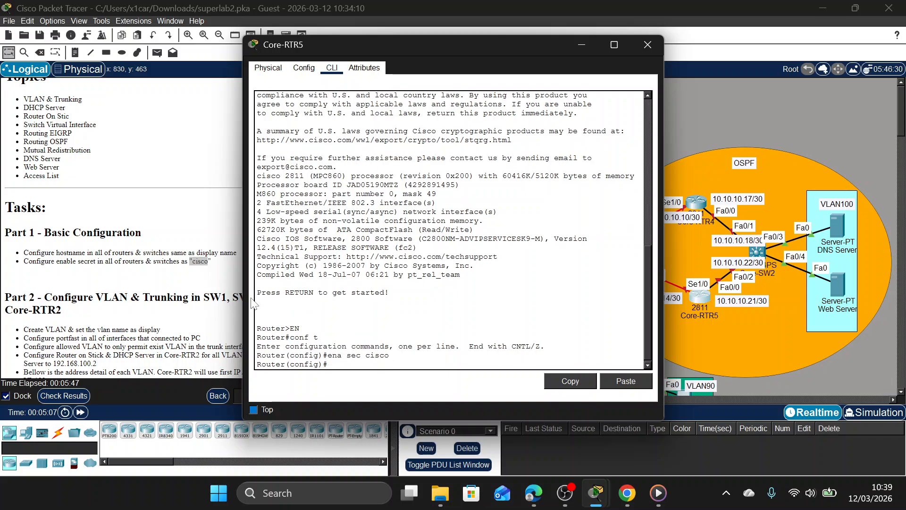
Set the router's hostname to Core-RTR5 and close its window.
text(hh)
text(C)
text(ore)
text(-RTR4)
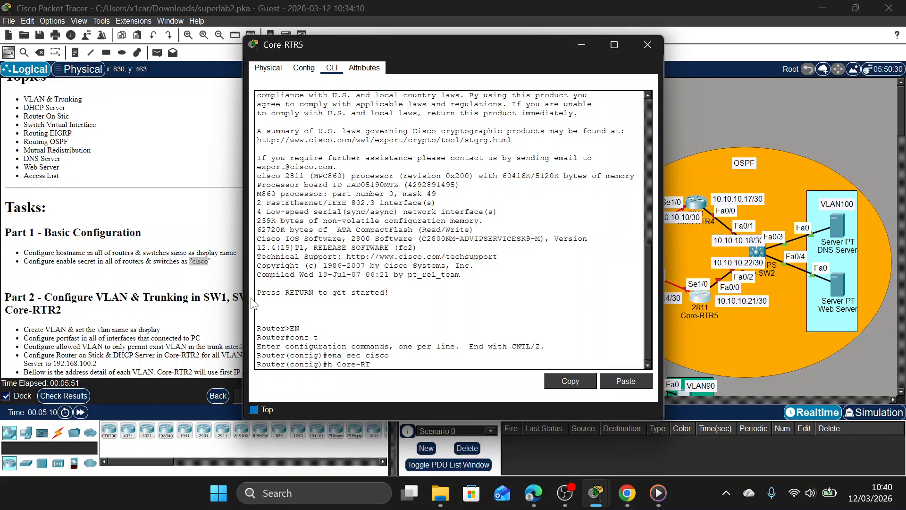
key(Return)
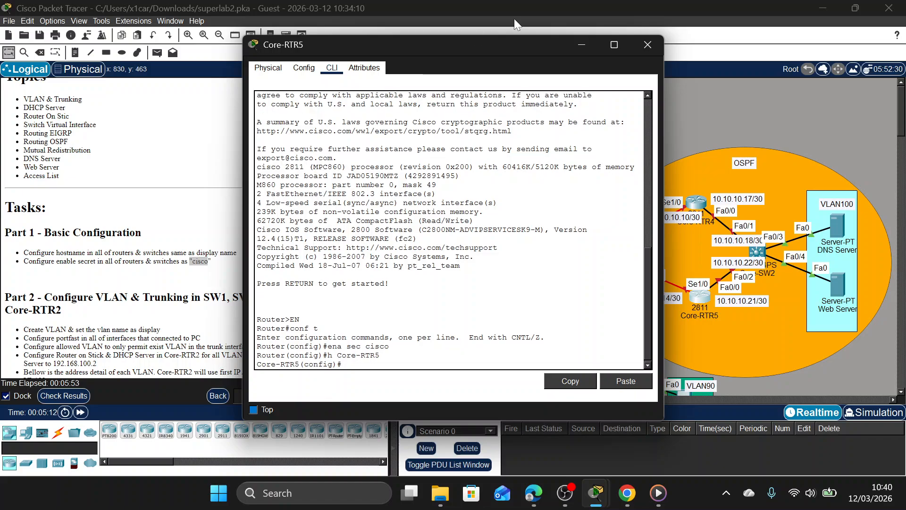
click(648, 45)
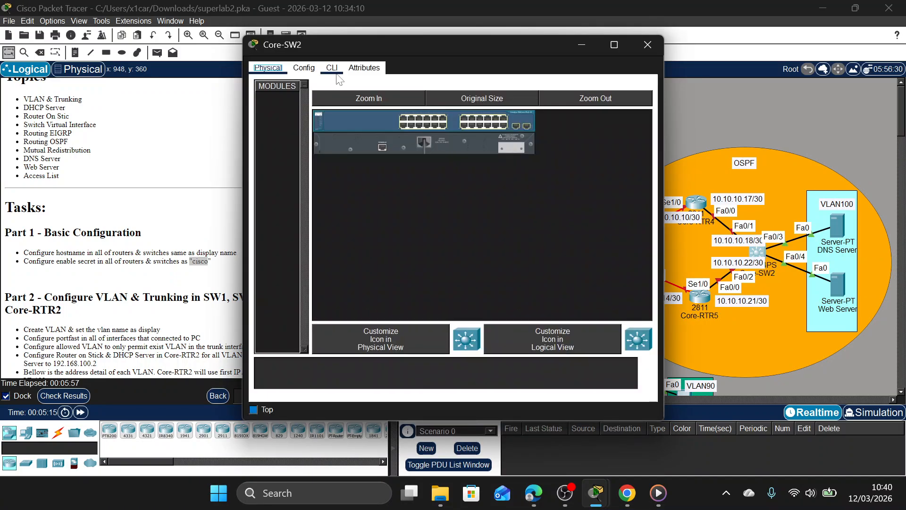
Open the command line of multilayer switch Core-SW2 in the OSPF area and enter global configuration mode.
click(336, 72)
click(460, 346)
key(Return)
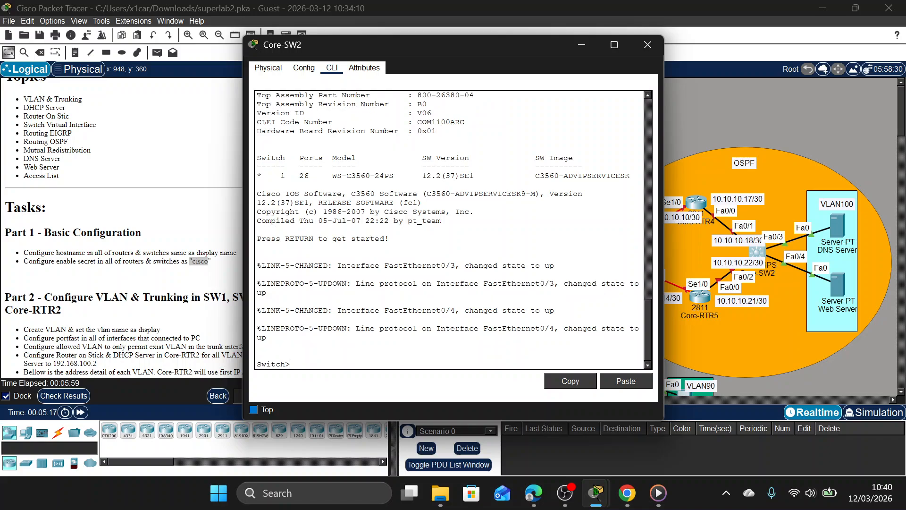
text(EN)
key(Return)
text(co)
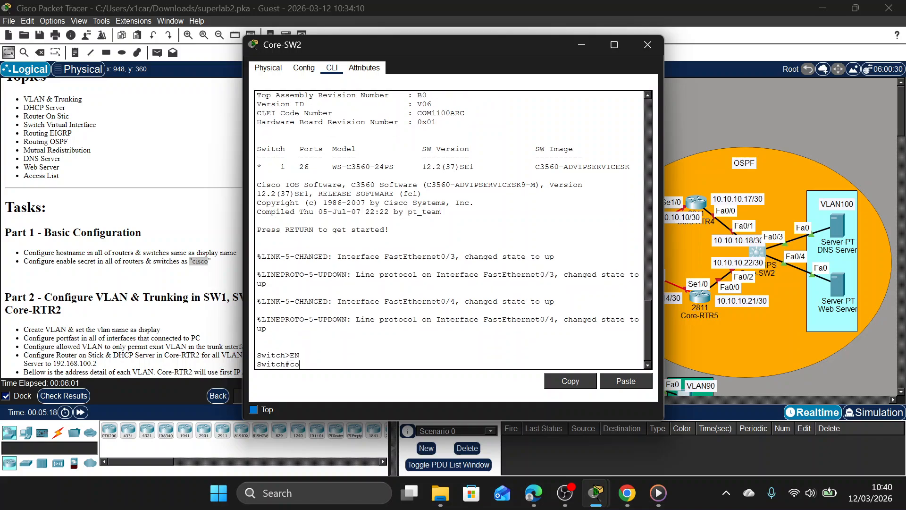
text(nf t)
key(Return)
Set the enable secret on Core-SW2 to the password given in the Part 1 instructions.
text(ena se)
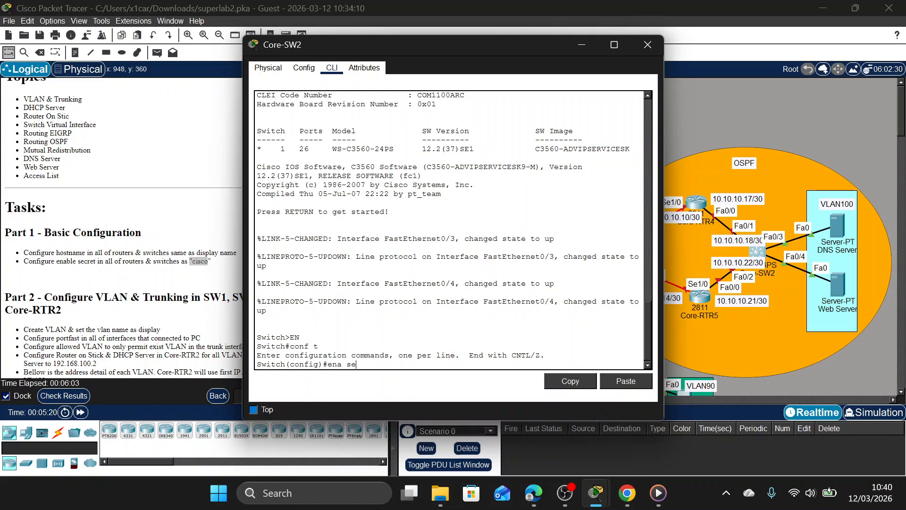
text(c ic)
key(BackSpace)
text(cisco)
key(Return)
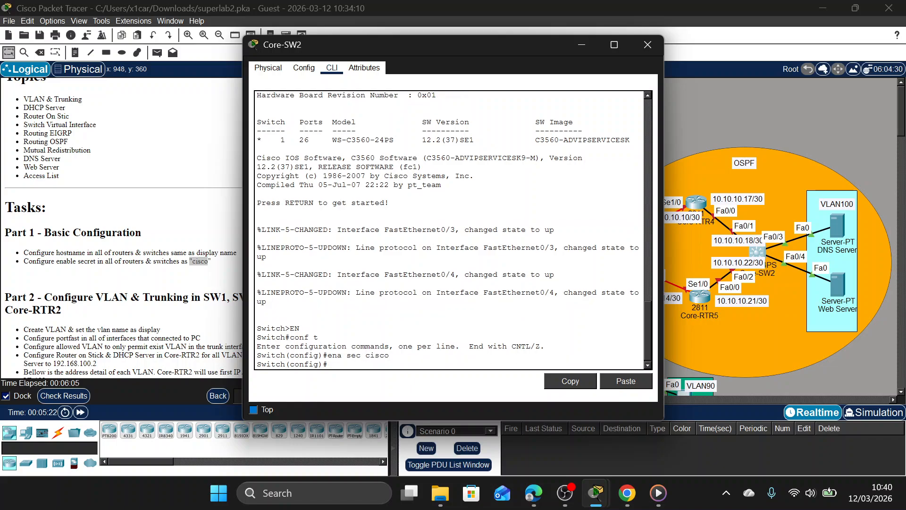
Set the switch's hostname to Core-SW2 and close its window.
text(h C)
text(ore-SW2)
key(Return)
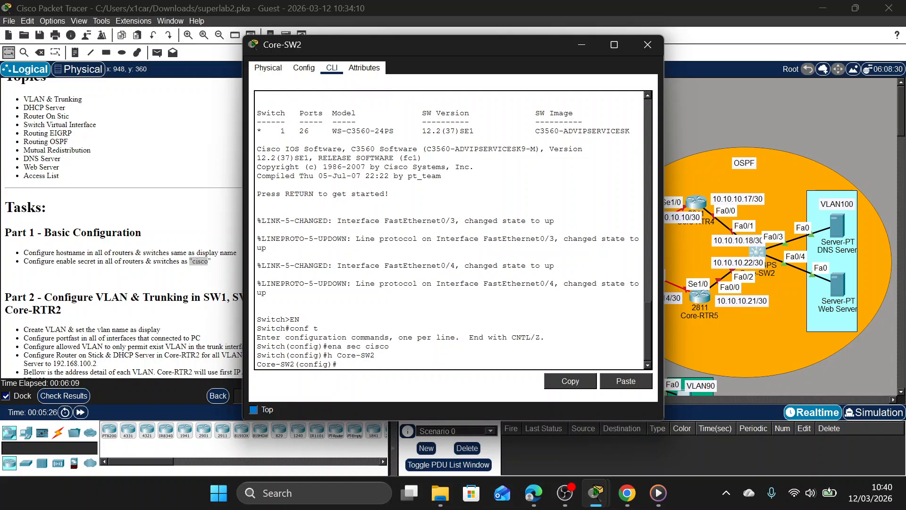
click(649, 46)
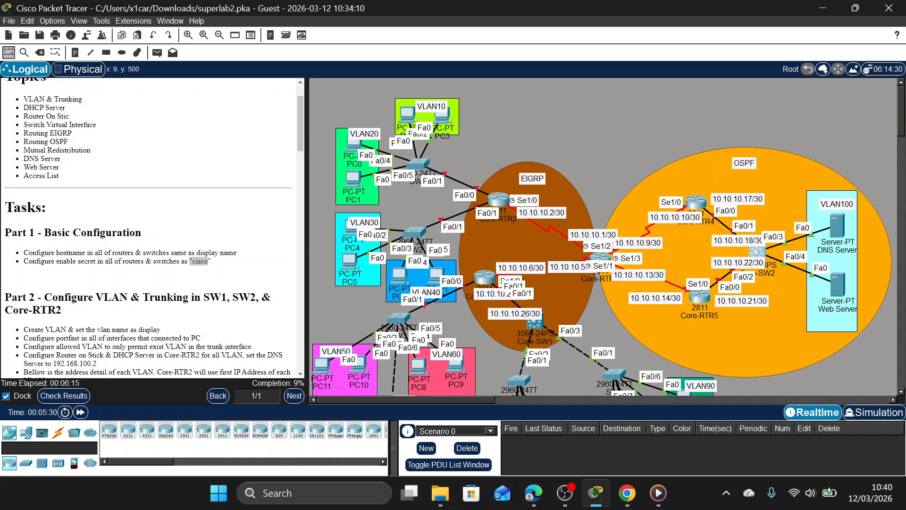
Check the activity results and review the Enable Secret and Host Name assessment items for Core-RTR1 through Core-RTR5.
click(75, 397)
click(108, 77)
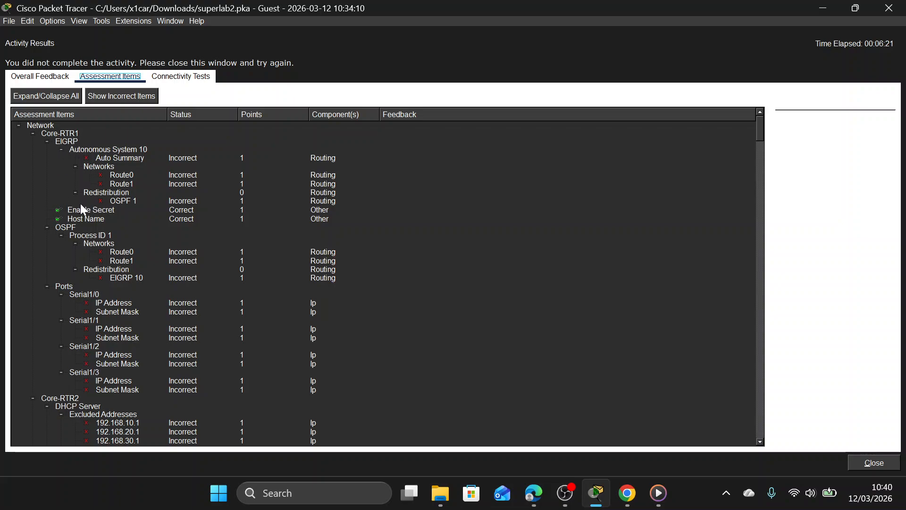
scroll(101, 234, down, 15)
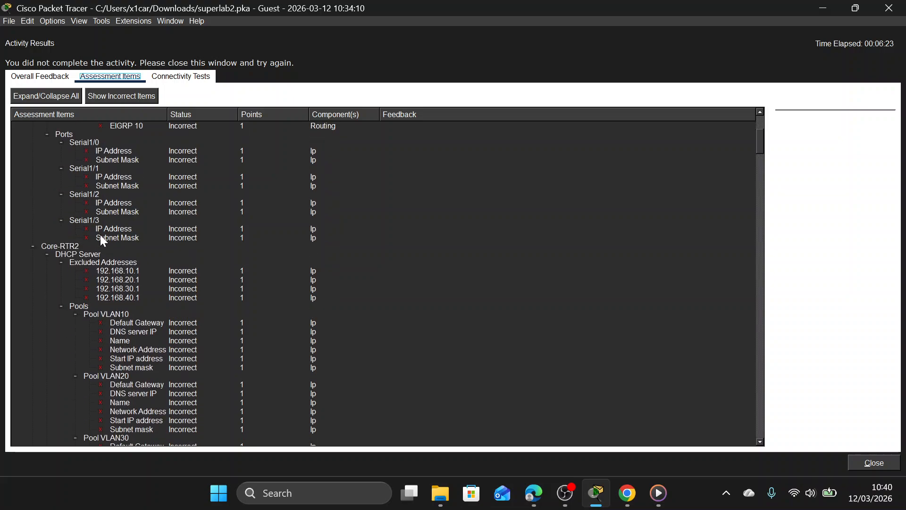
scroll(106, 274, down, 2)
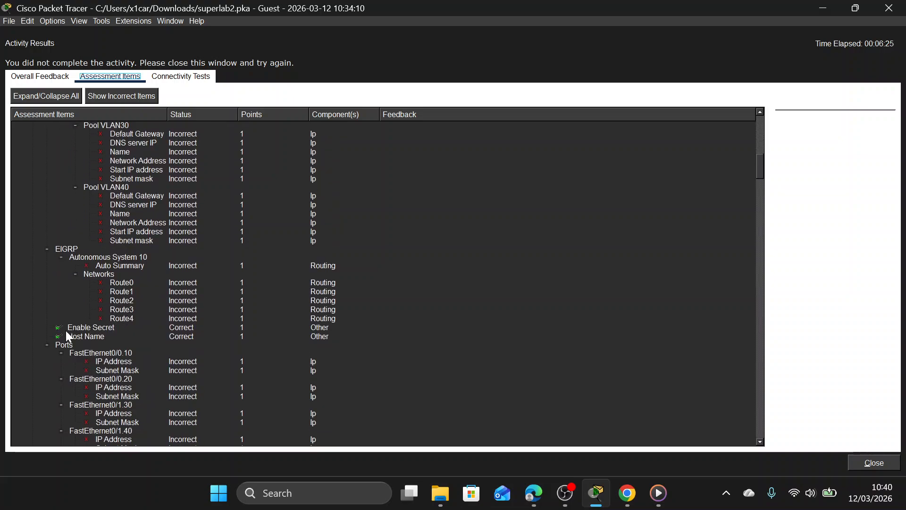
scroll(129, 337, down, 12)
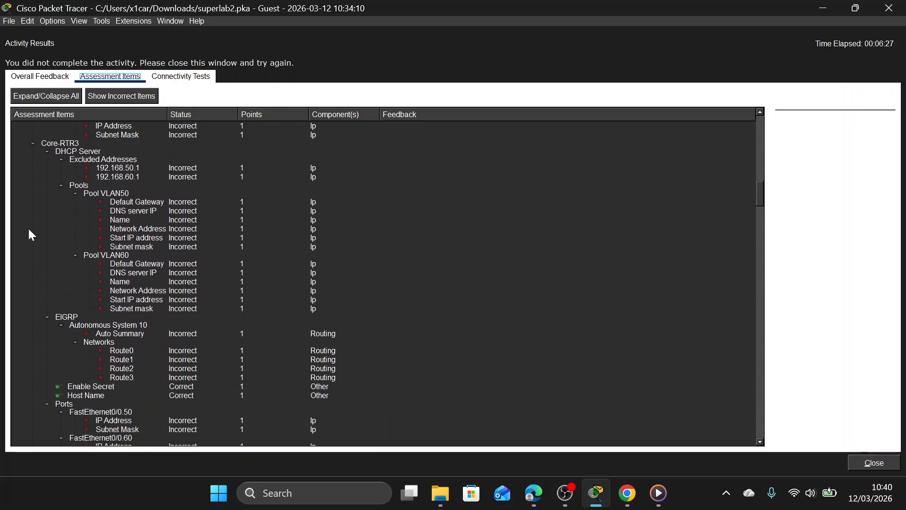
click(56, 143)
scroll(115, 290, down, 4)
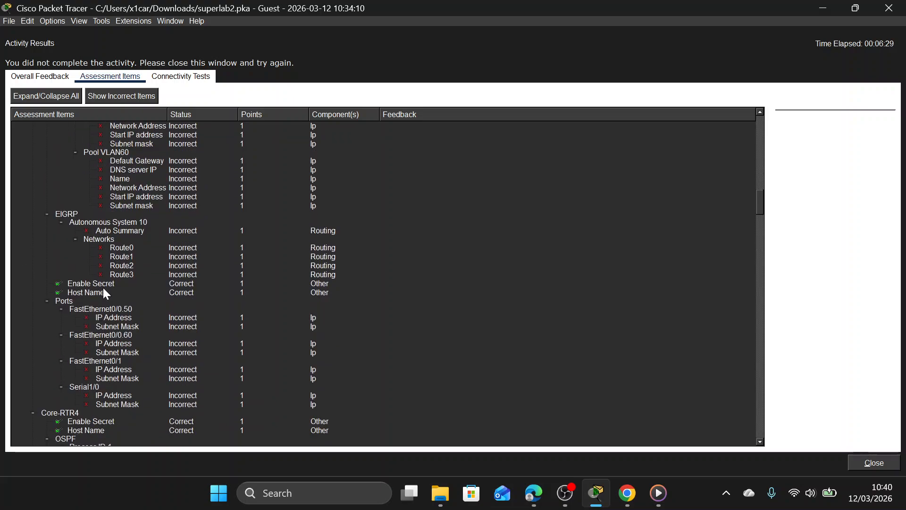
click(103, 286)
click(104, 293)
scroll(104, 302, down, 5)
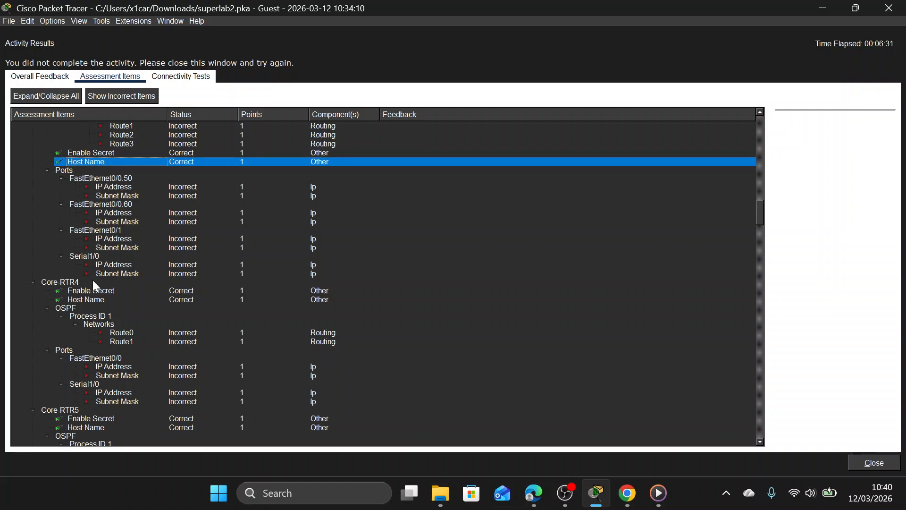
click(92, 281)
click(84, 289)
scroll(73, 307, down, 4)
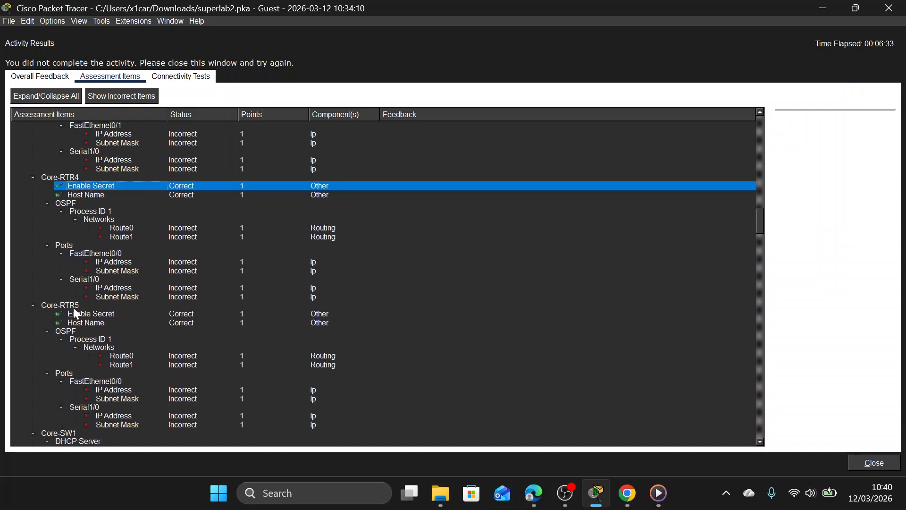
click(84, 320)
scroll(93, 311, down, 8)
scroll(88, 321, down, 4)
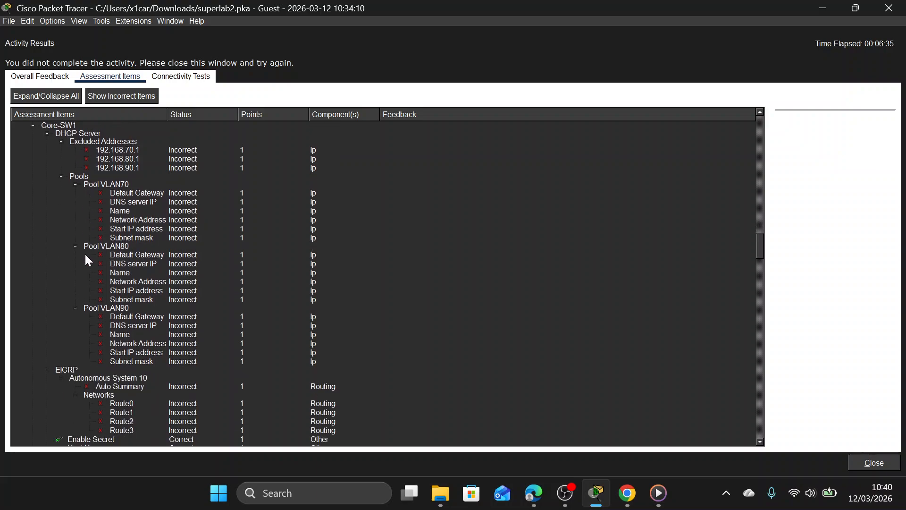
Review the Enable Secret and Host Name assessment items for Core-SW1 and Core-SW2.
click(100, 134)
click(98, 124)
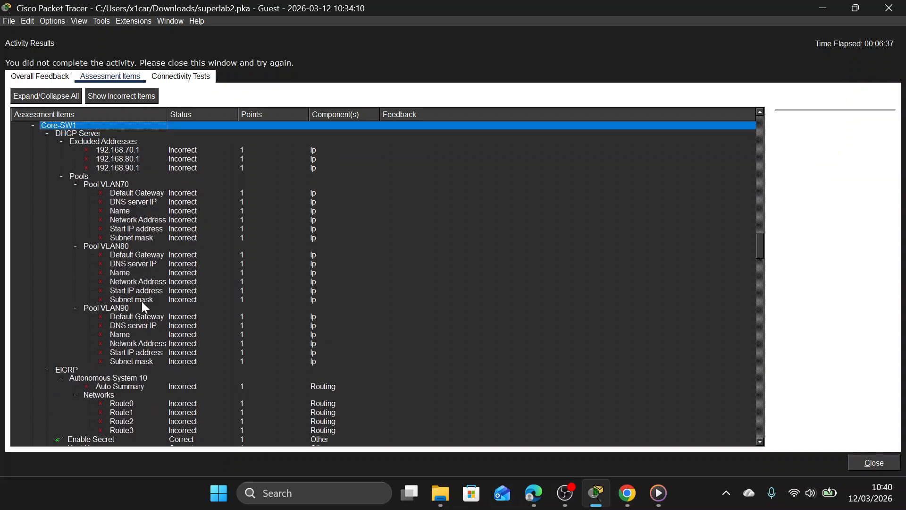
scroll(142, 301, down, 4)
click(118, 339)
click(118, 344)
scroll(109, 350, down, 14)
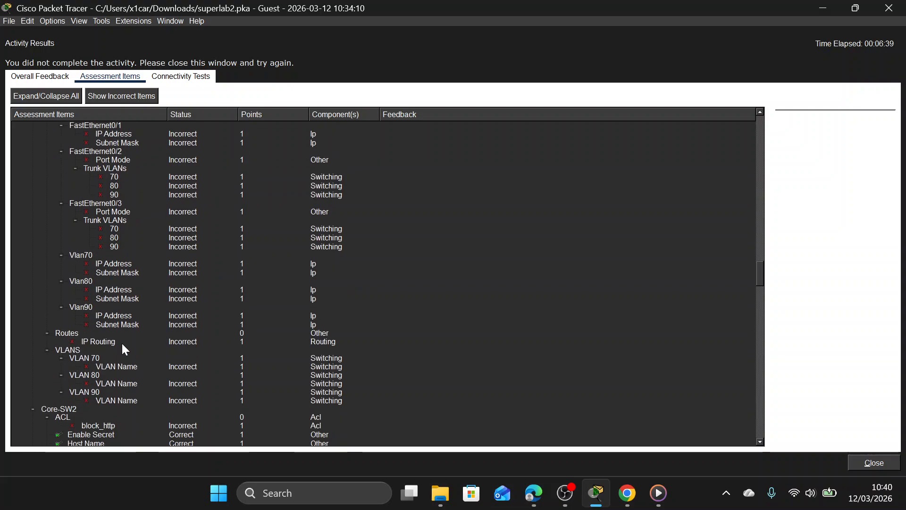
click(93, 280)
click(94, 315)
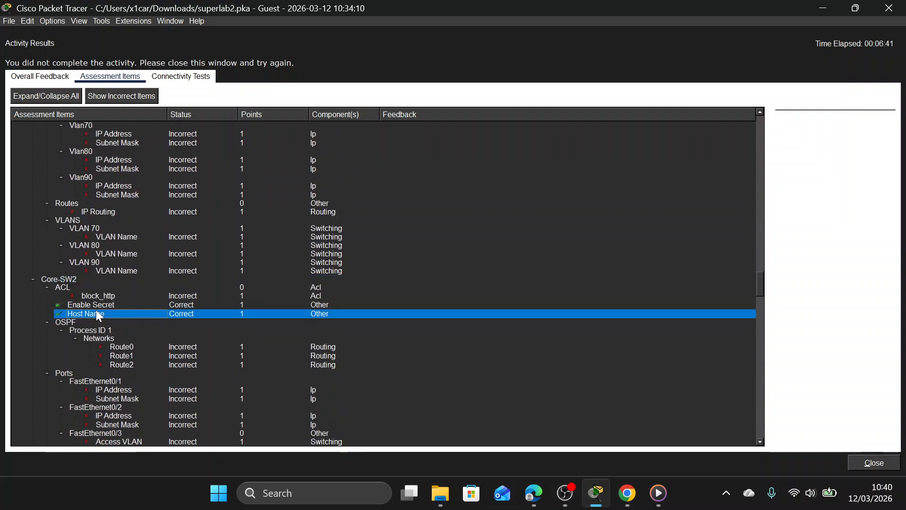
click(96, 306)
scroll(110, 328, down, 6)
scroll(118, 330, down, 8)
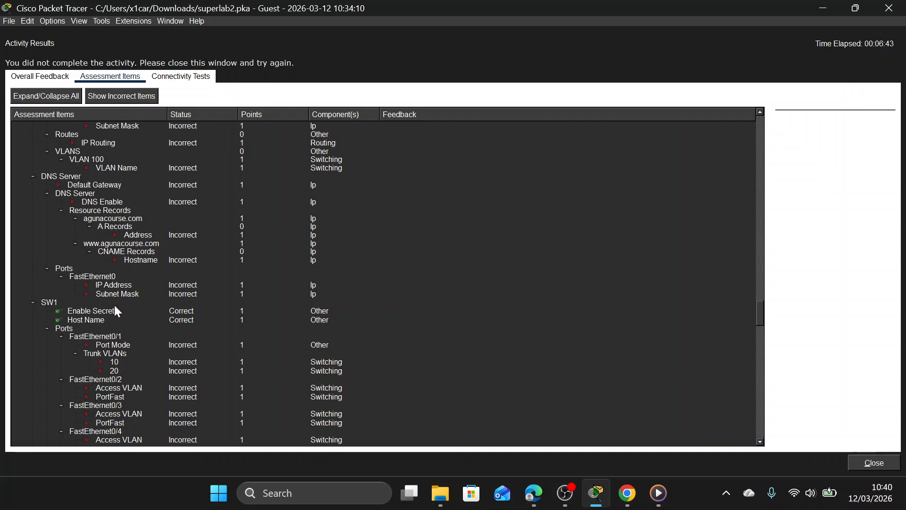
Review the Enable Secret and Host Name assessment items for switches SW1 through SW6, and close the activity results.
click(115, 304)
click(110, 317)
scroll(155, 313, down, 5)
scroll(155, 316, down, 3)
click(123, 341)
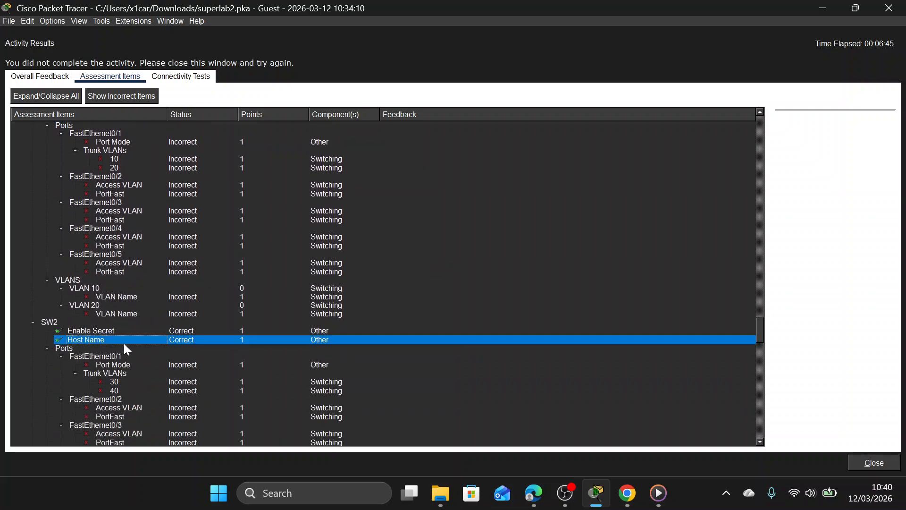
click(124, 331)
scroll(119, 346, down, 9)
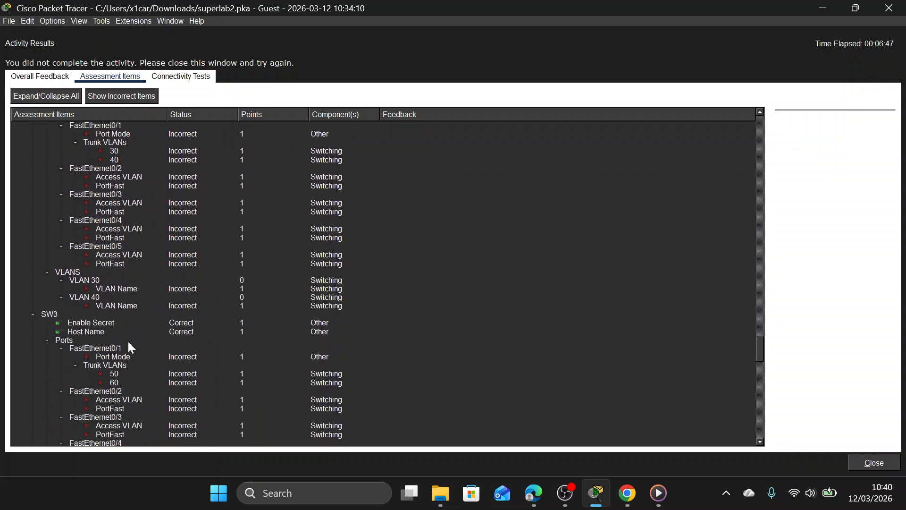
click(135, 324)
scroll(134, 324, down, 10)
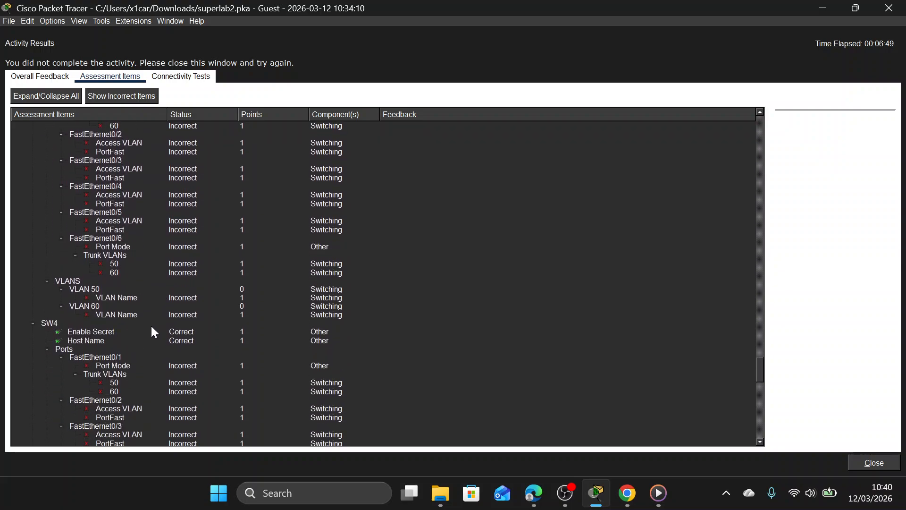
click(123, 341)
scroll(123, 341, down, 10)
click(125, 298)
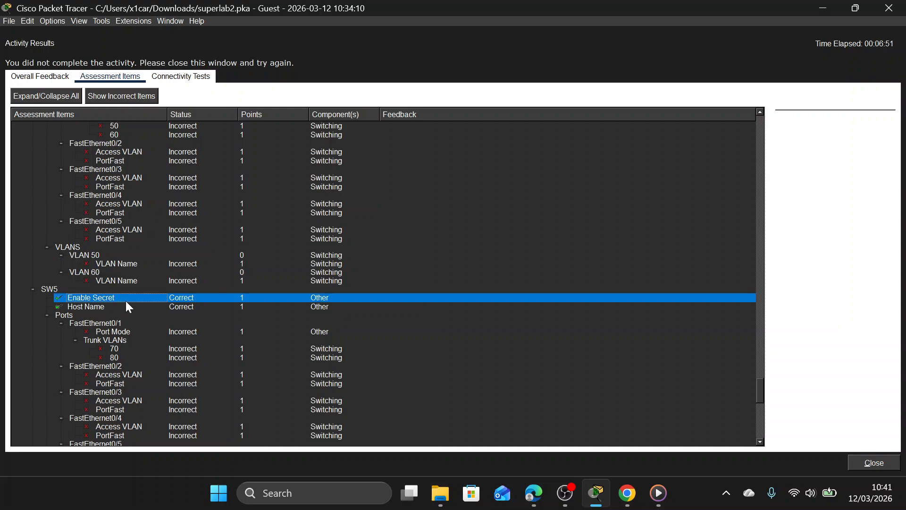
click(133, 315)
scroll(171, 379, down, 9)
click(113, 289)
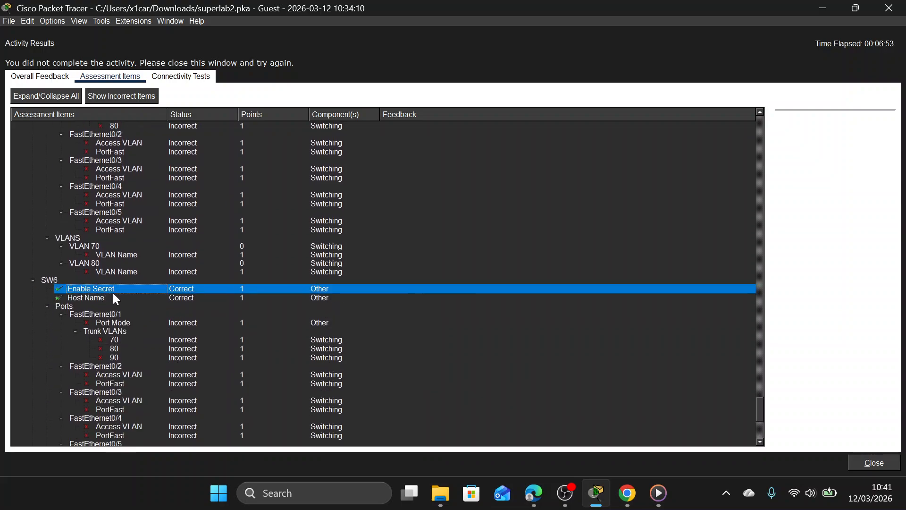
scroll(127, 298, down, 2)
scroll(126, 298, down, 5)
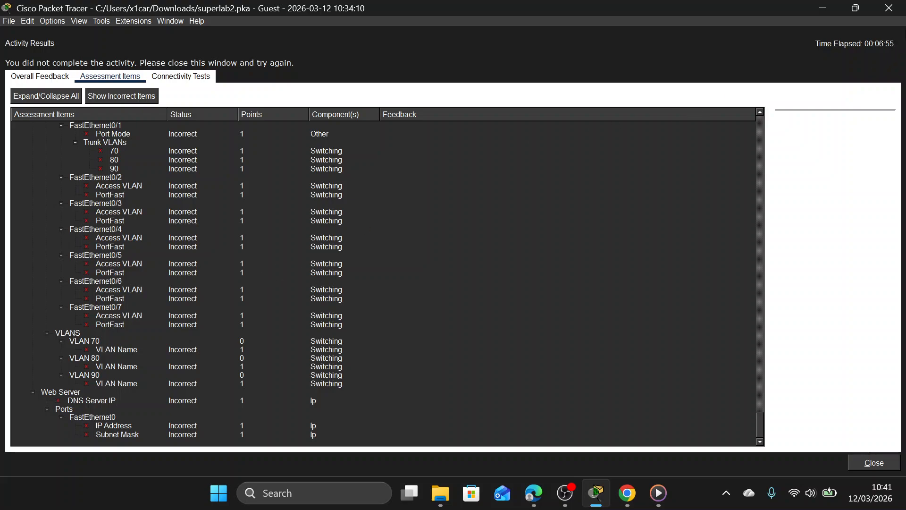
click(889, 8)
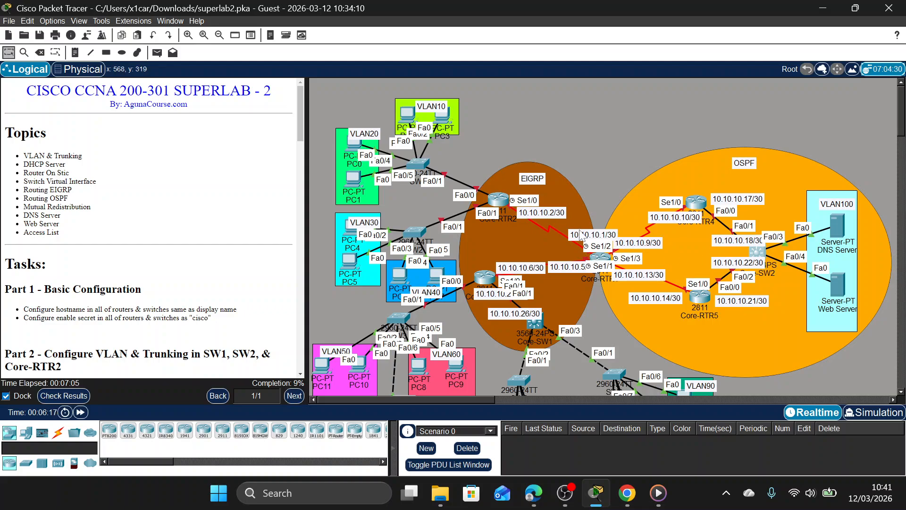
Move the 10.10.10.1/30 label clear of Core-RTR1's port labels and nudge Core-RTR2 slightly upward in the EIGRP area.
drag(581, 236, 565, 236)
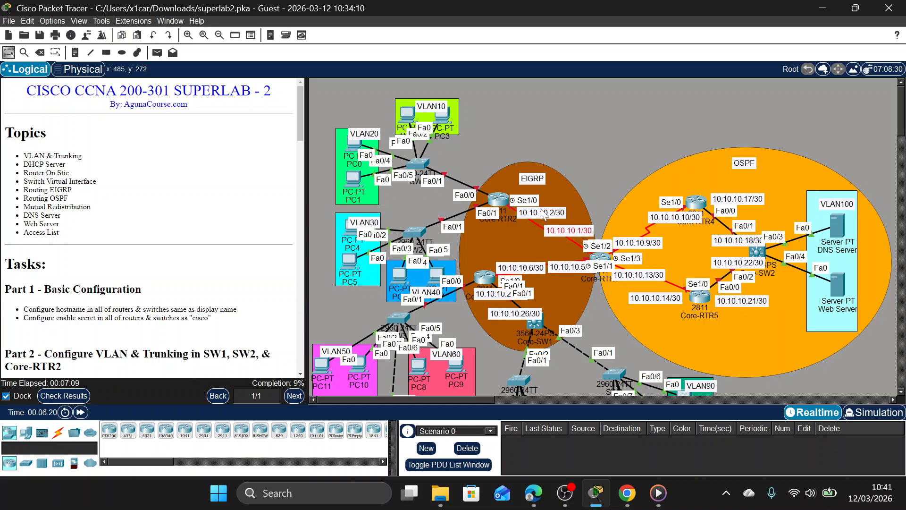
click(597, 262)
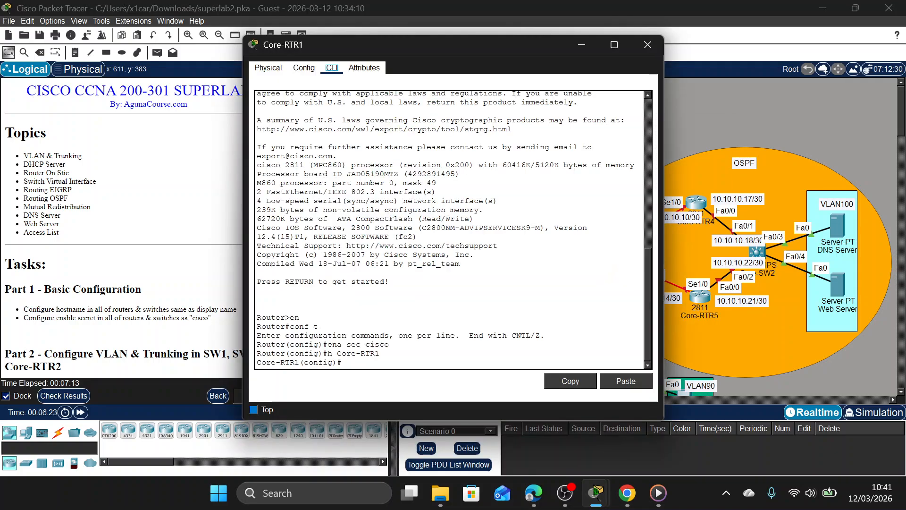
drag(485, 43, 296, 44)
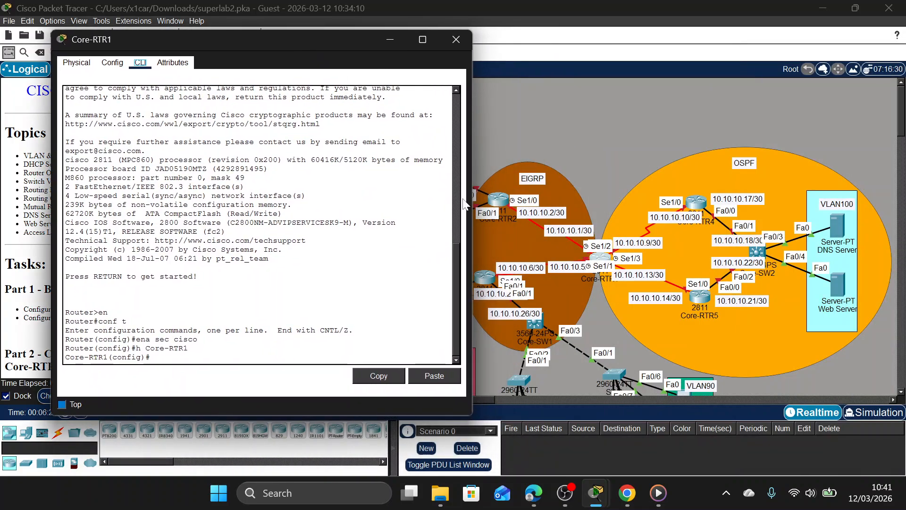
mouse_move(502, 198)
mouse_down()
mouse_move(497, 163)
mouse_move(543, 139)
mouse_move(602, 156)
mouse_move(589, 122)
mouse_move(506, 194)
mouse_up()
click(507, 189)
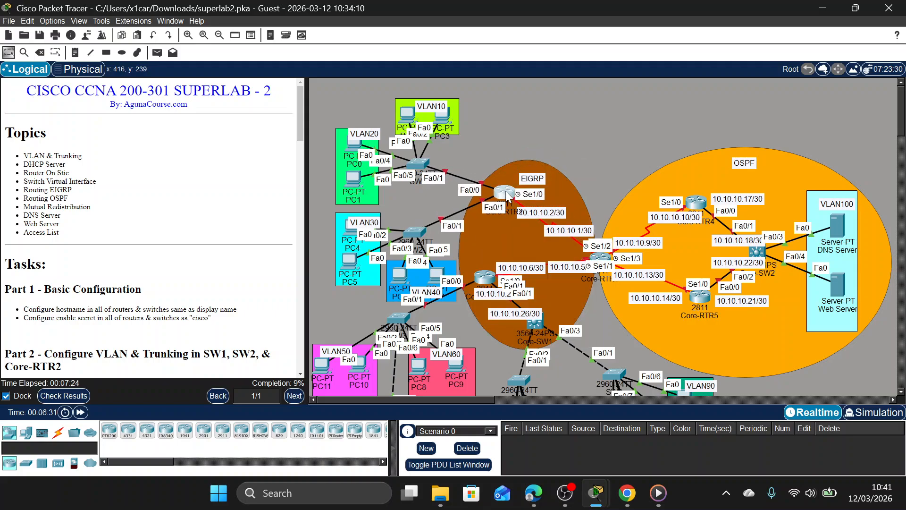
Reopen Core-RTR1's command line and enter interface configuration mode for Se1/0.
click(599, 258)
click(251, 336)
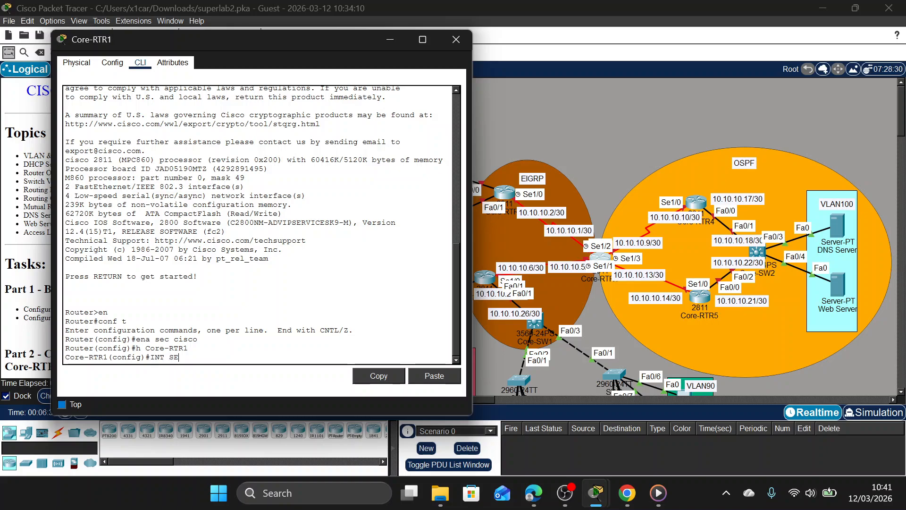
text(INT SE1/0)
key(Return)
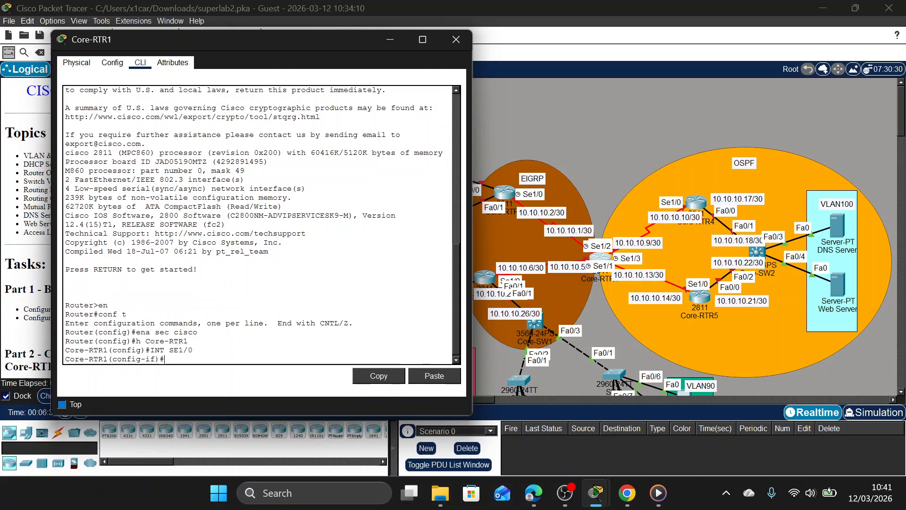
click(586, 232)
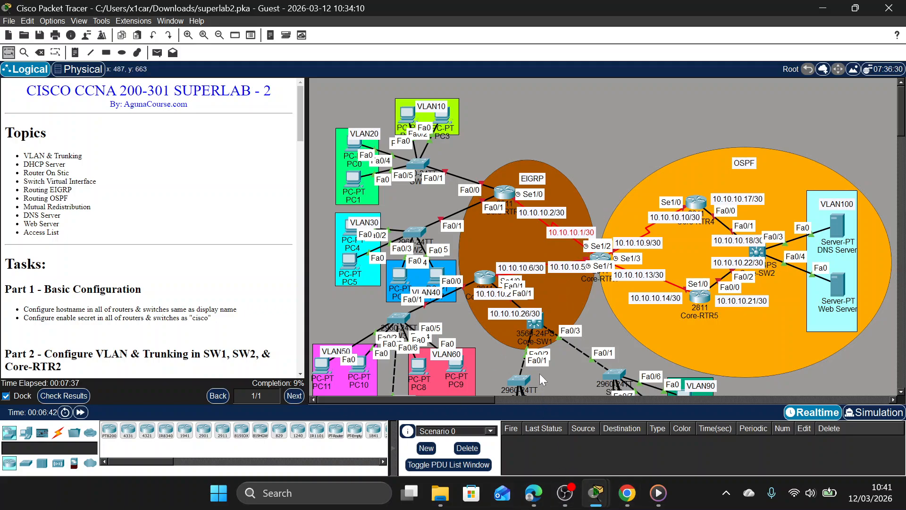
Assign IP address 10.10.10.1 with mask 255.255.255.252 to Core-RTR1's Se1/0 interface and enable the interface.
click(600, 259)
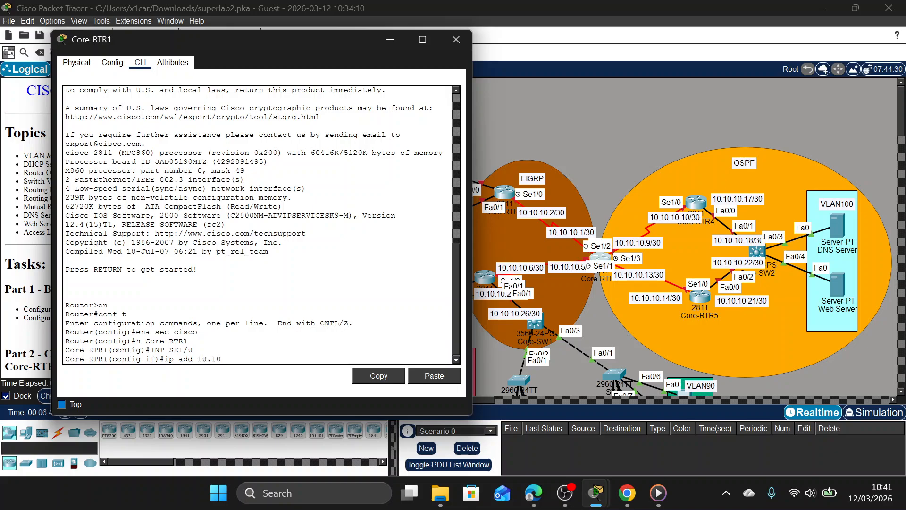
text(10.10.10.1 255.255.255.252)
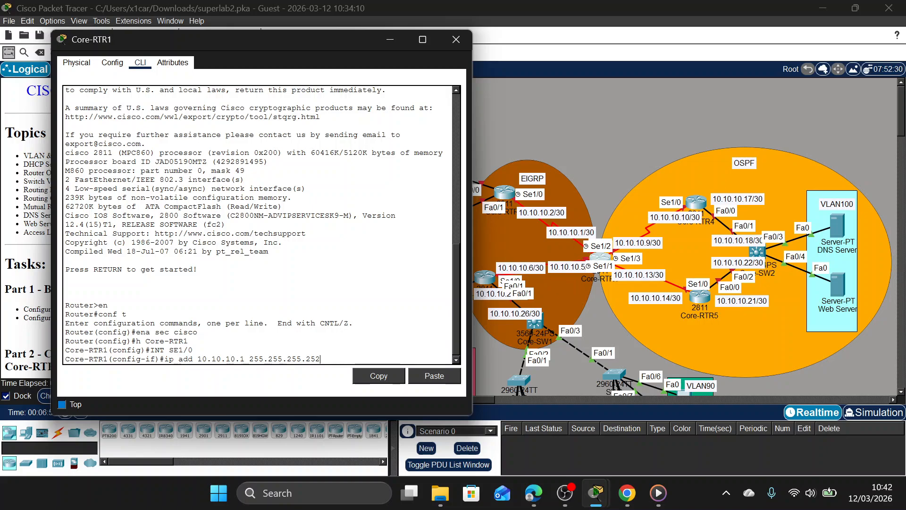
key(Return)
text(no sh)
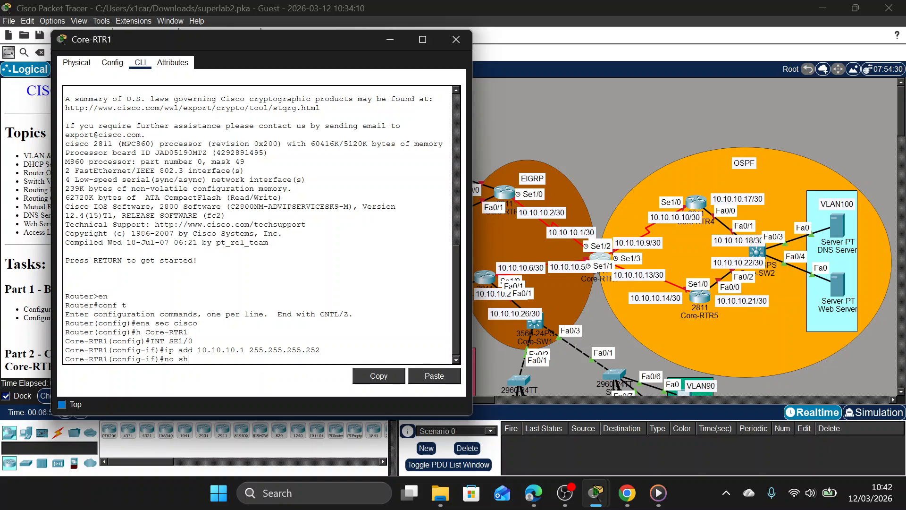
key(Return)
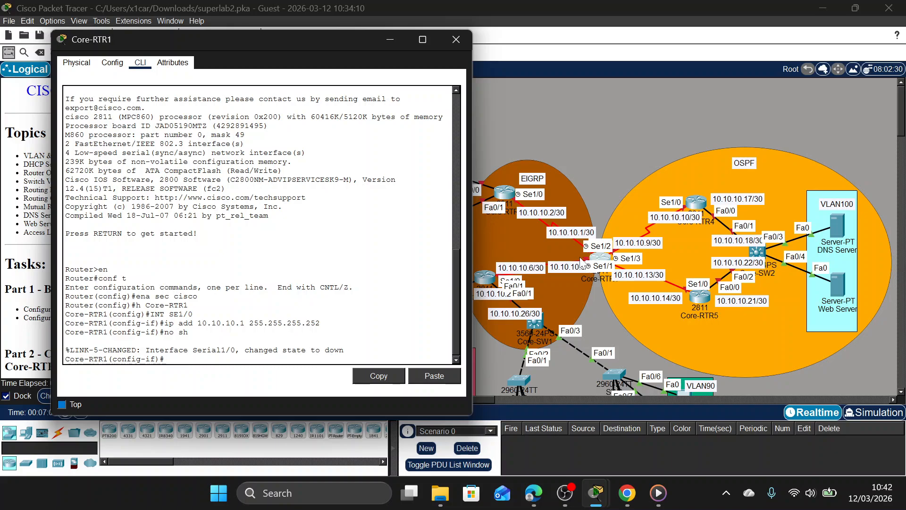
Nudge Core-RTR4 slightly up and outward in the OSPF area to make its serial link to Core-RTR1 easier to trace.
click(509, 196)
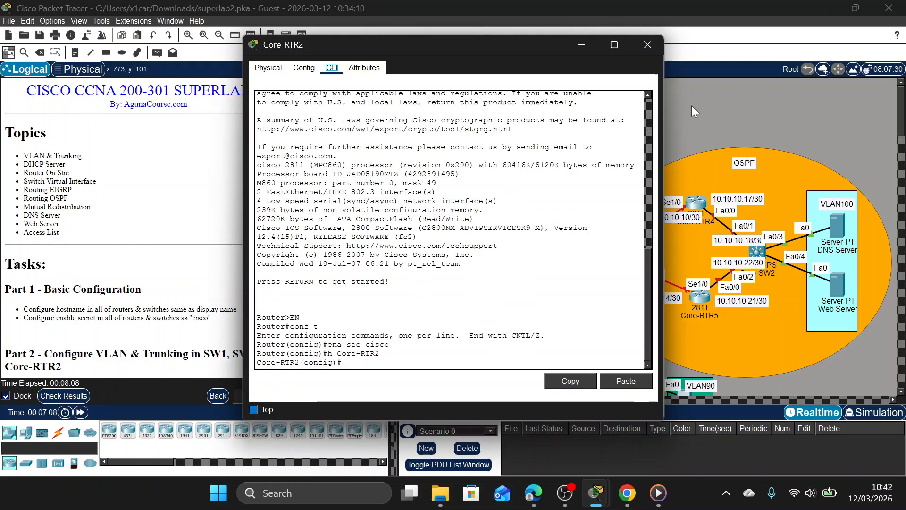
click(692, 106)
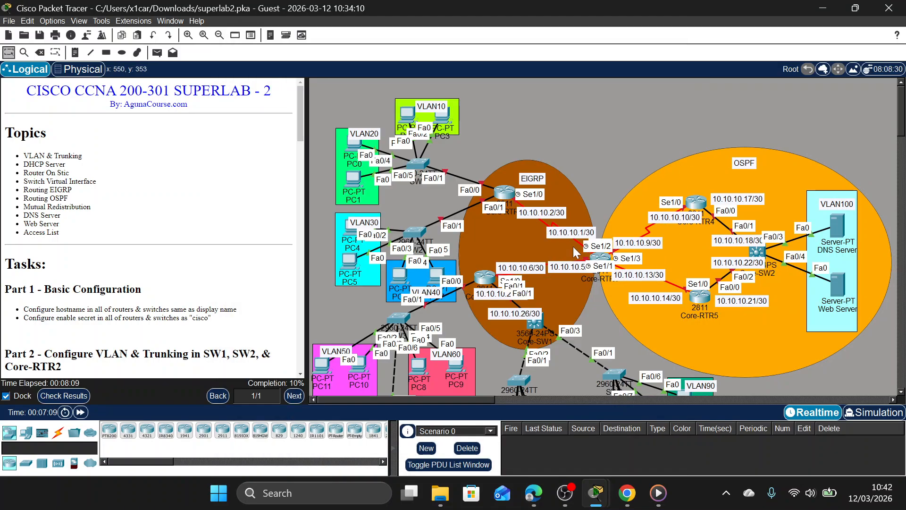
click(604, 259)
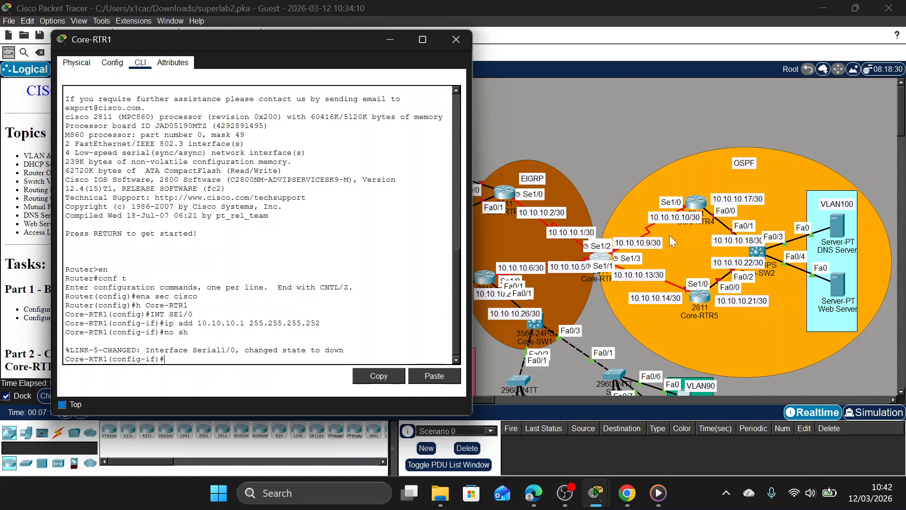
mouse_move(699, 203)
mouse_down()
mouse_move(684, 171)
mouse_move(705, 179)
mouse_move(708, 193)
mouse_up()
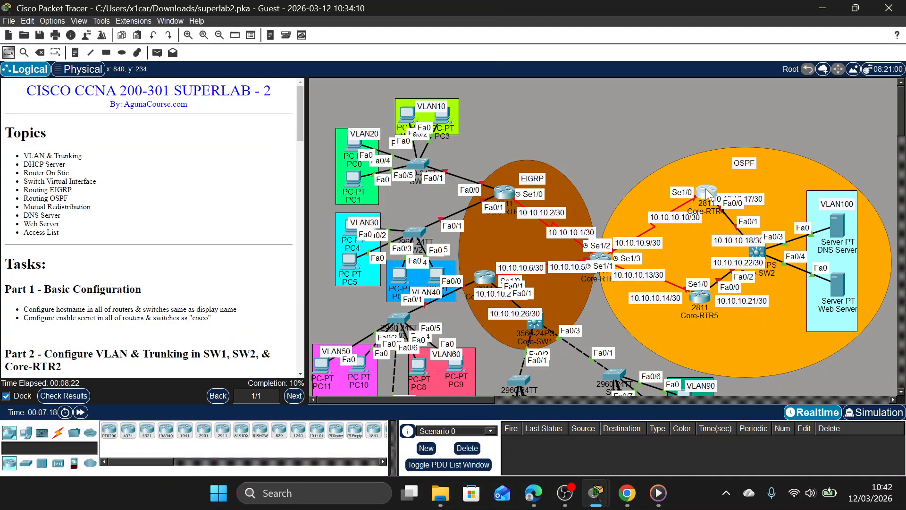
Assign IP address 10.10.10.9 with mask 255.255.255.252 to Core-RTR1's Se1/2 interface and enable the interface.
click(607, 256)
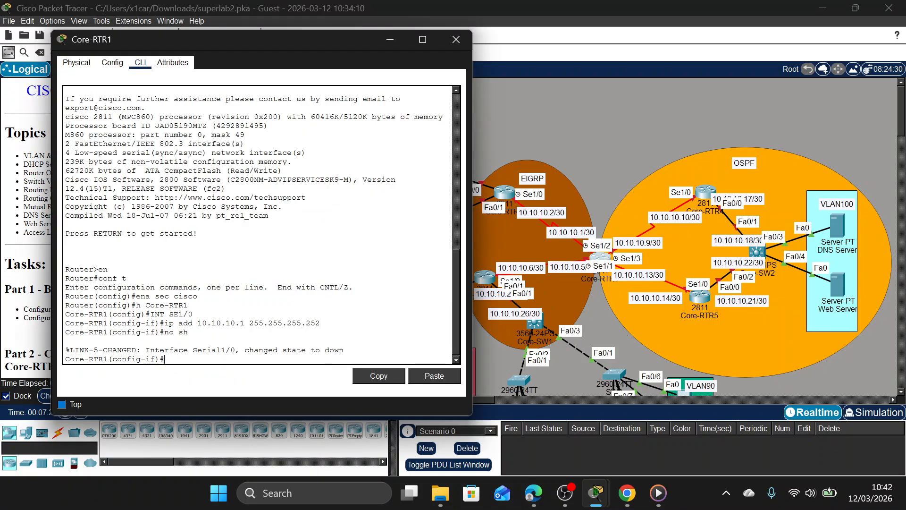
text(int sel/2)
key(Return)
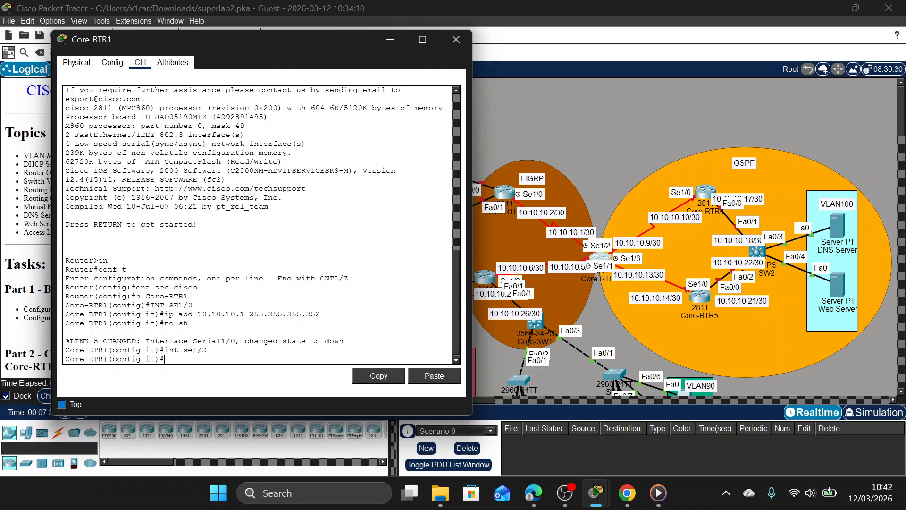
text(ip)
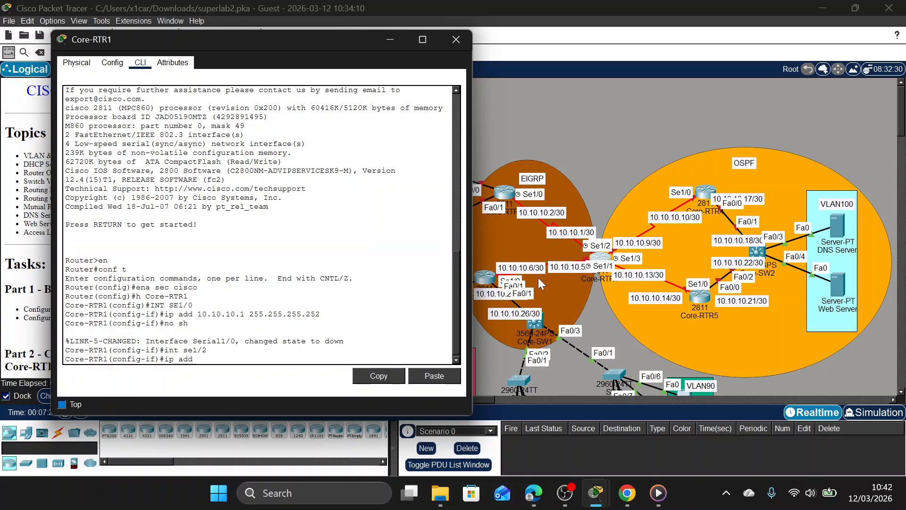
text( add 10.10.10.9 255.25)
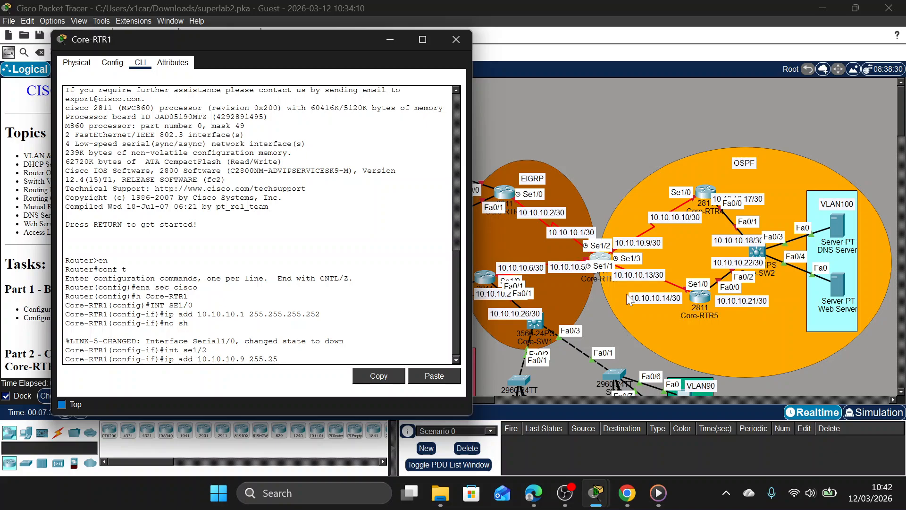
text(5.255.252)
key(Return)
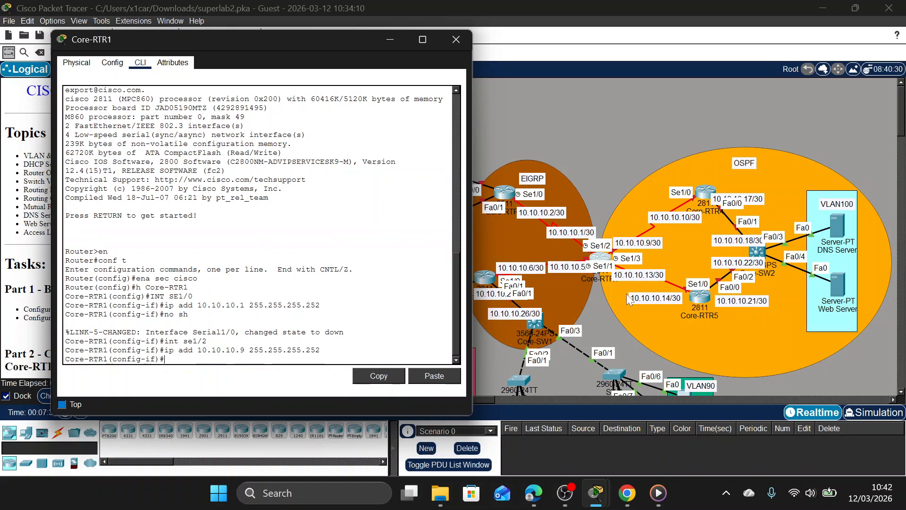
text(no sh)
key(Return)
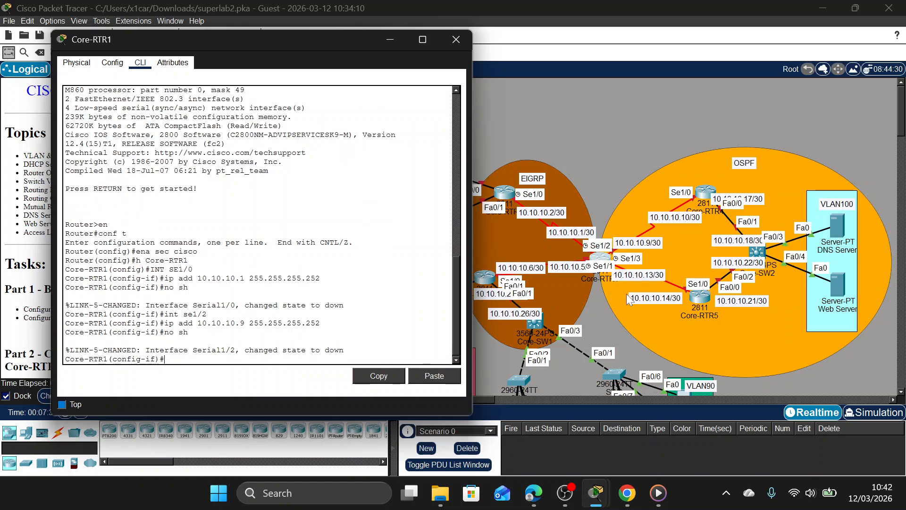
Nudge Core-RTR5 slightly downward in the OSPF area to identify which Core-RTR1 serial port it connects to.
click(458, 48)
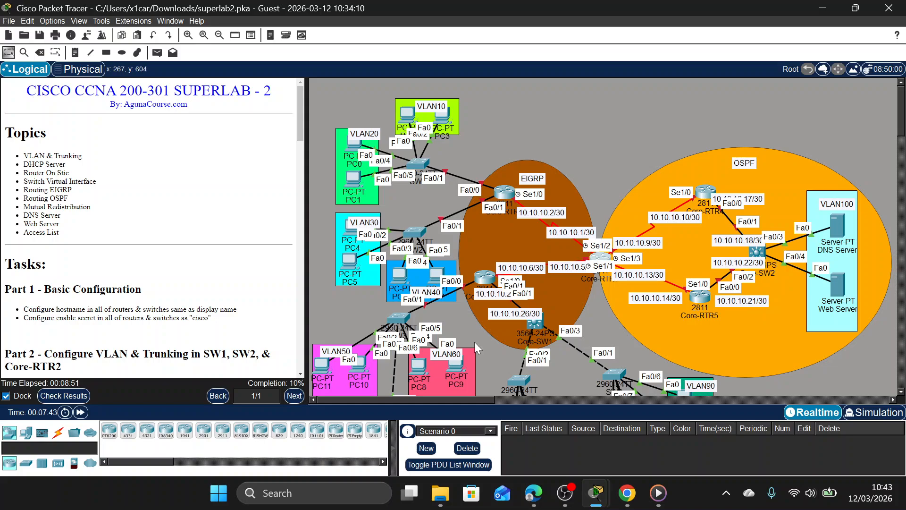
click(603, 260)
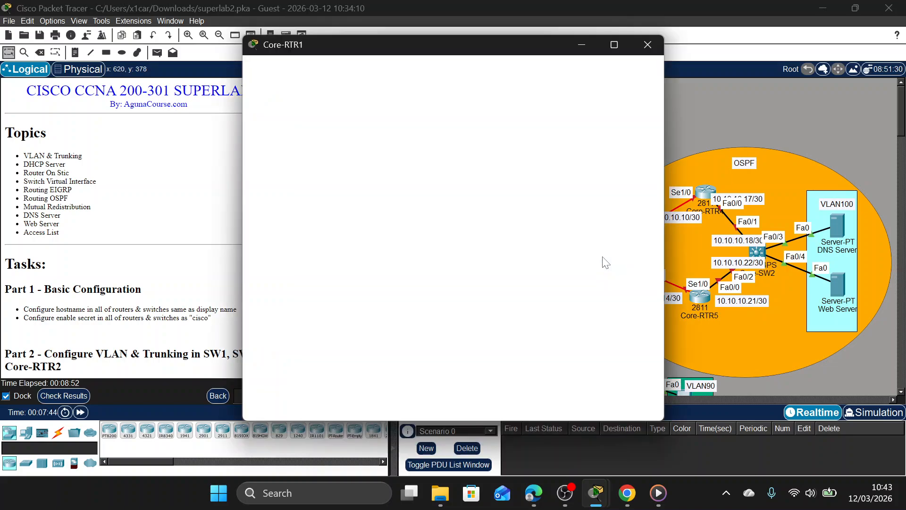
drag(489, 45, 347, 41)
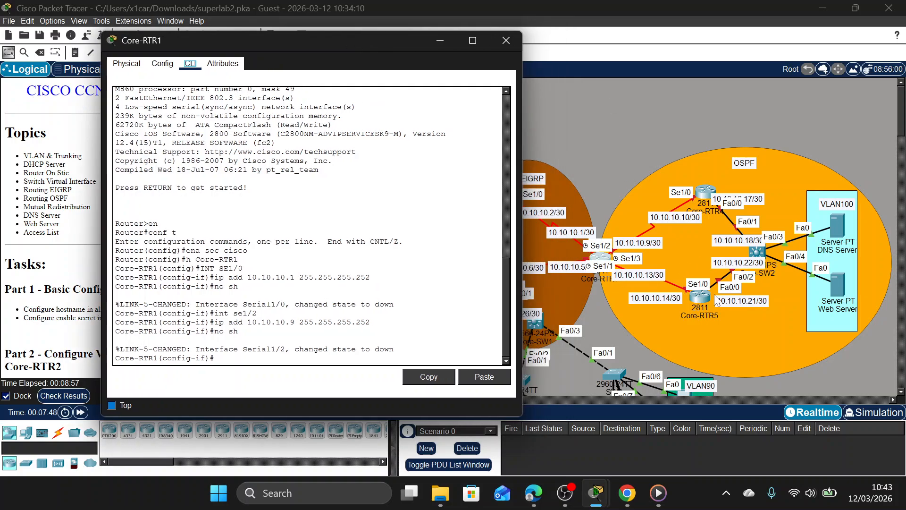
drag(704, 297, 701, 303)
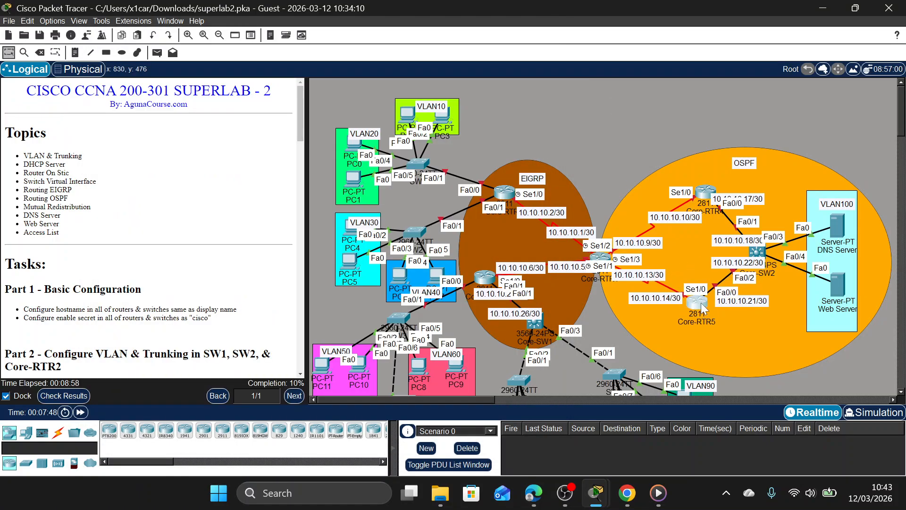
Assign IP address 10.10.10.13 with mask 255.255.255.252 to Core-RTR1's Se1/3 interface and enable the interface.
click(600, 257)
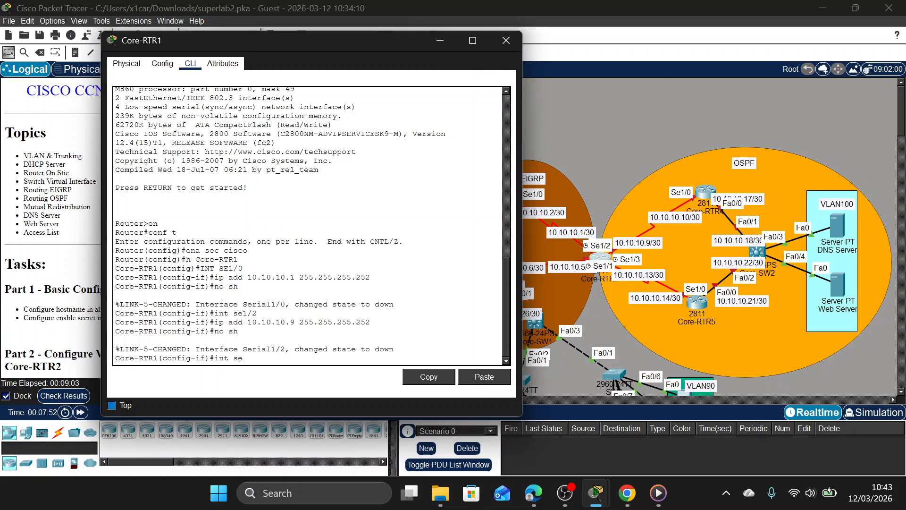
key(Return)
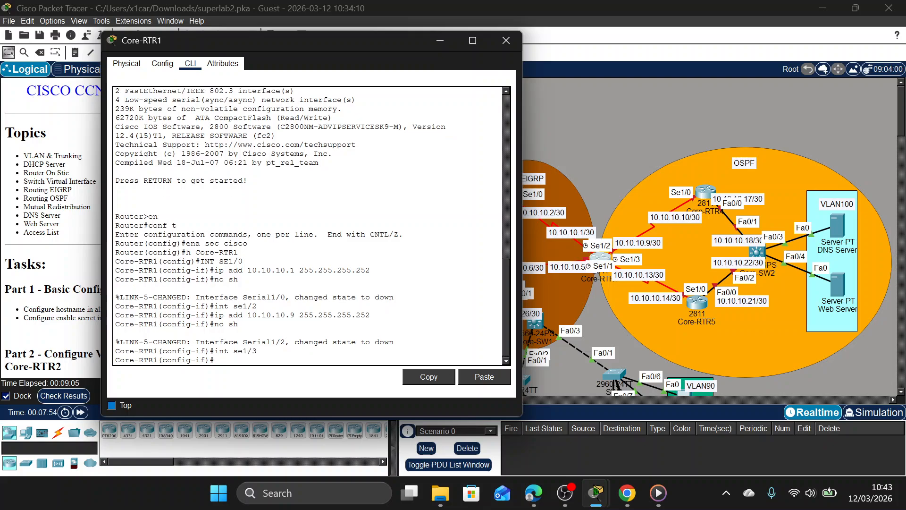
text(ip add 10.10.10.13 255.)
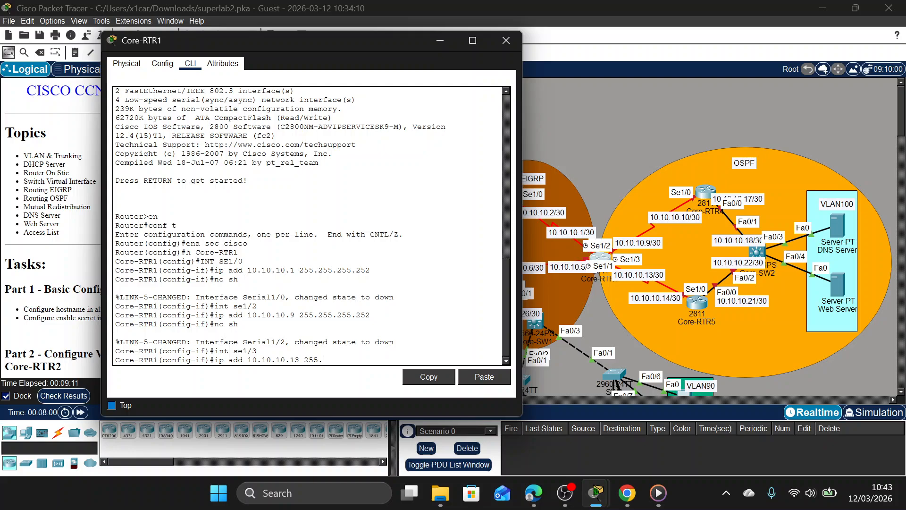
text(255.255.252)
key(Return)
text(no sh)
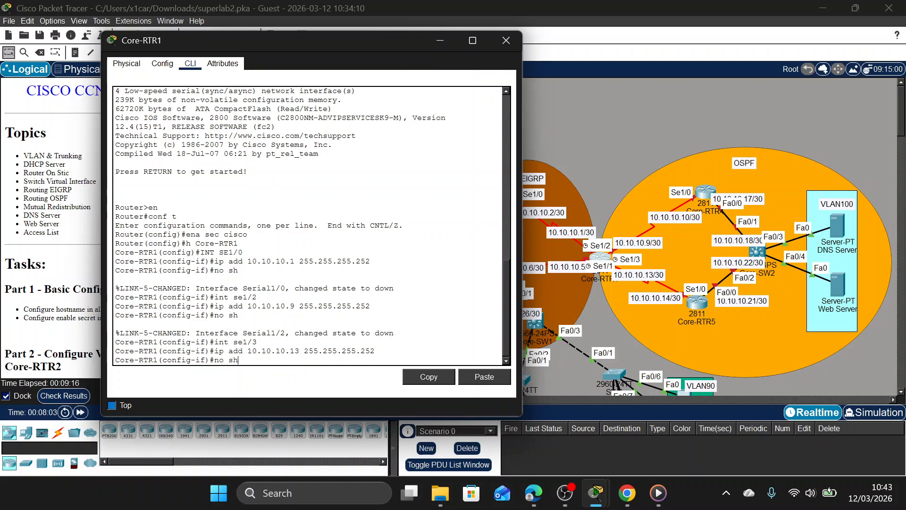
key(Return)
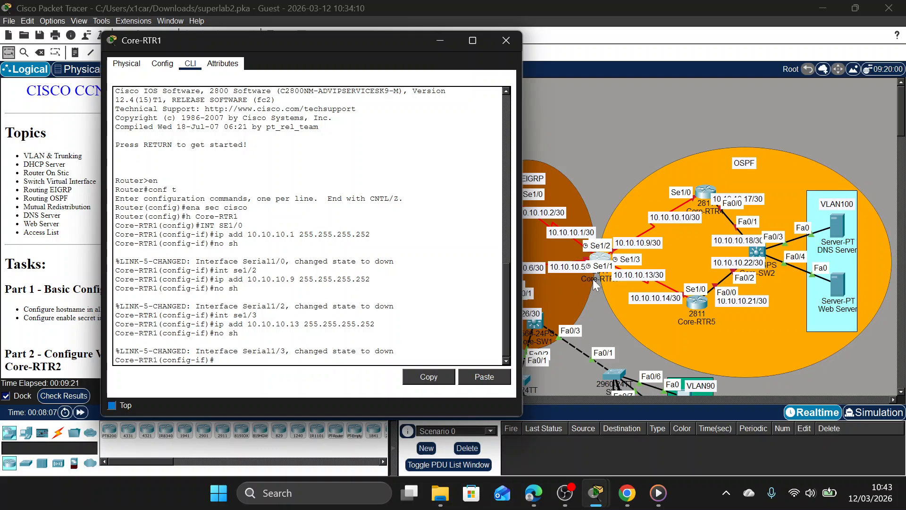
Assign IP address 10.10.10.5 with mask 255.255.255.252 to Core-RTR1's Se1/1 interface, enable it, and close the router's window.
text(int se1/1)
key(Return)
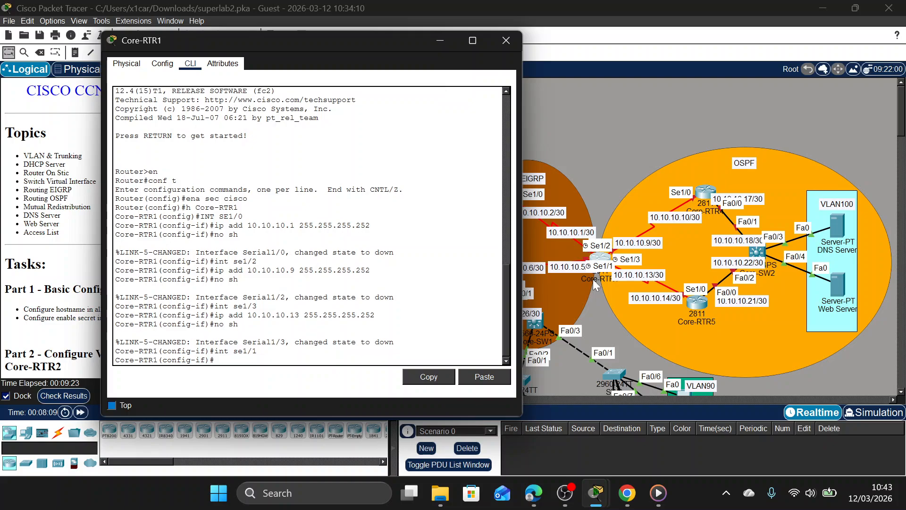
text(ip add 10.10.10.)
click(581, 271)
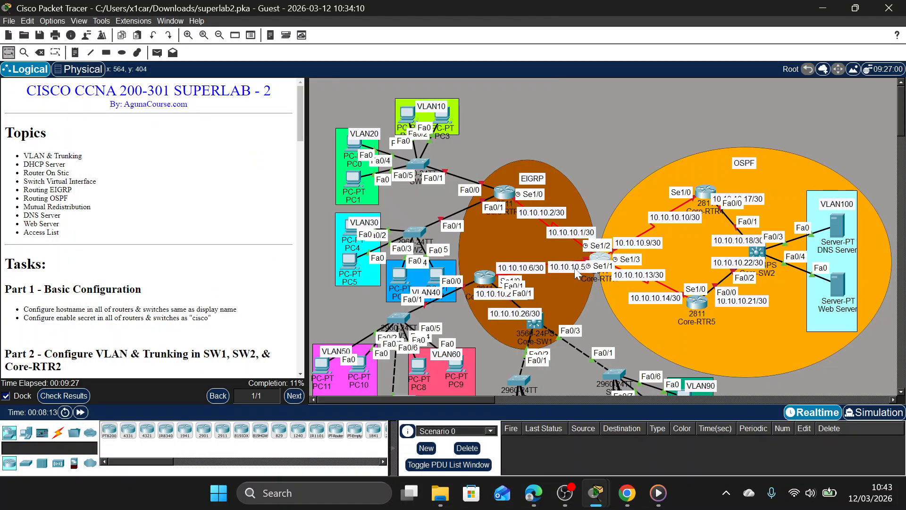
click(599, 261)
text(5)
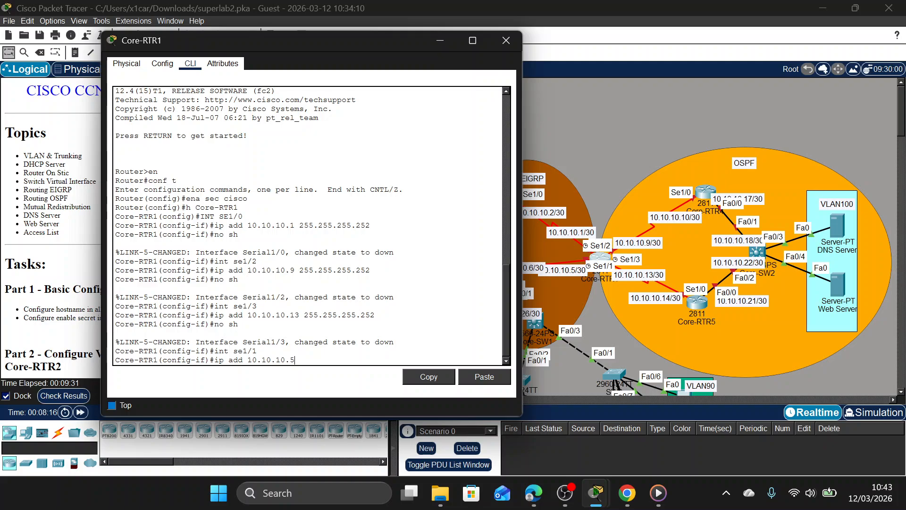
text( 255.255.255.252)
key(Return)
text(no sh)
key(Return)
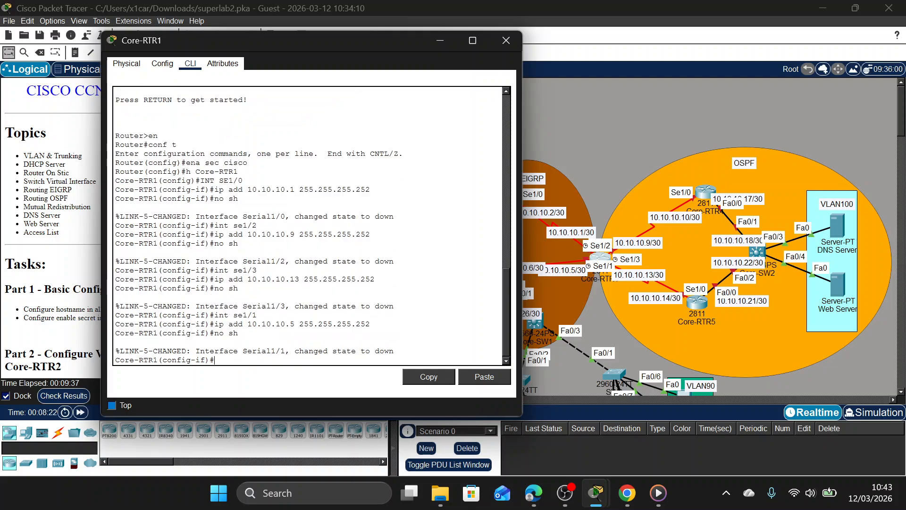
drag(325, 33, 543, 31)
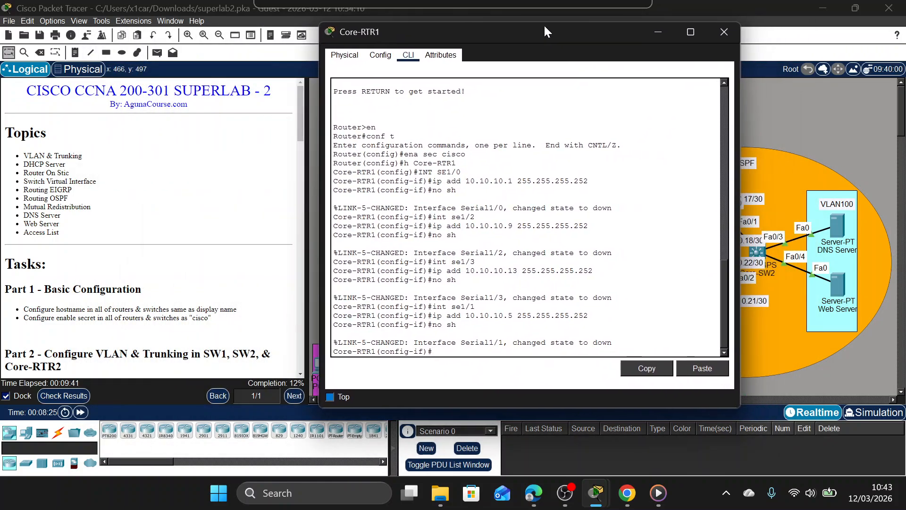
click(722, 33)
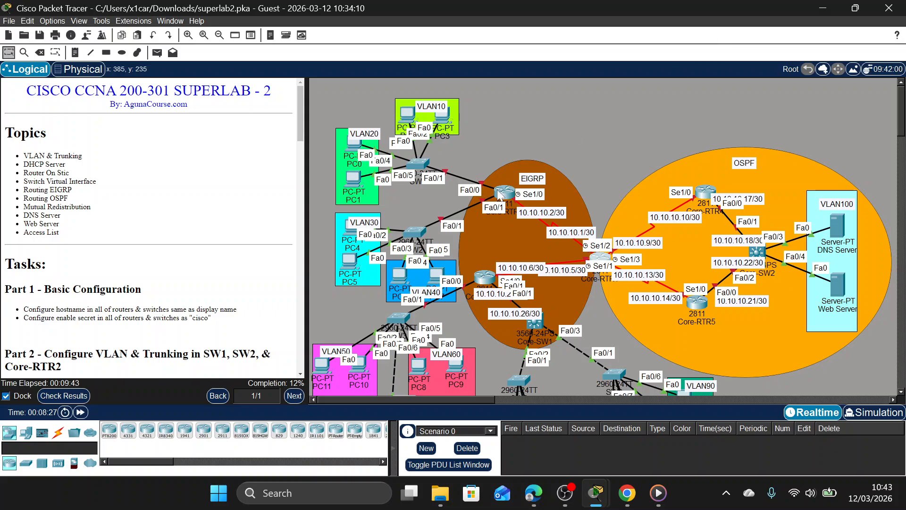
On Core-RTR2, assign IP address 10.10.10.2 with mask 255.255.255.252 to interface Se1/0 and enable the interface.
mouse_move(498, 198)
click(504, 192)
drag(464, 50, 274, 52)
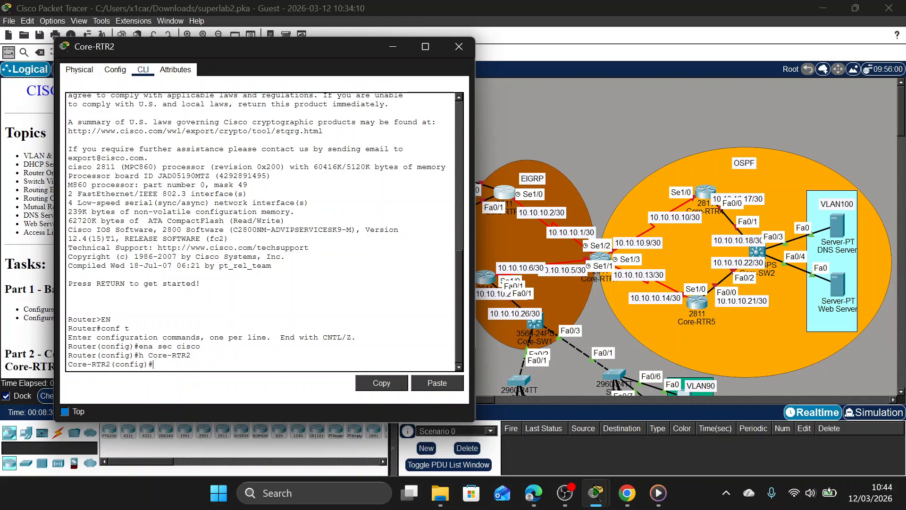
text(se1/0)
key(Return)
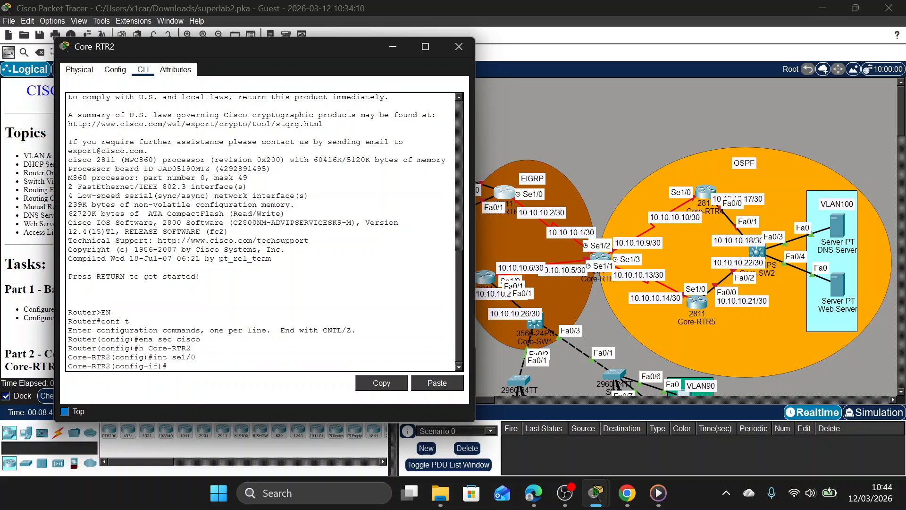
text(ip add 10.10.10.2 255.255.255.252)
key(Return)
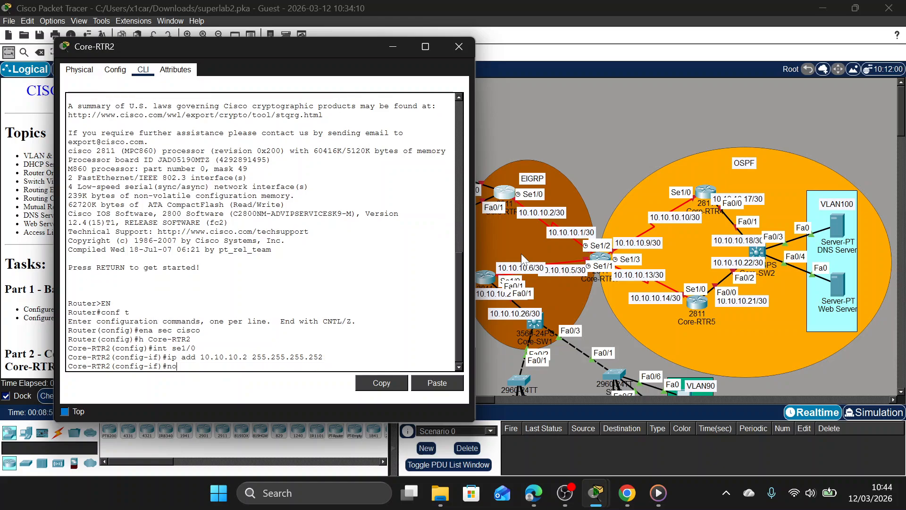
text(no sh)
key(Return)
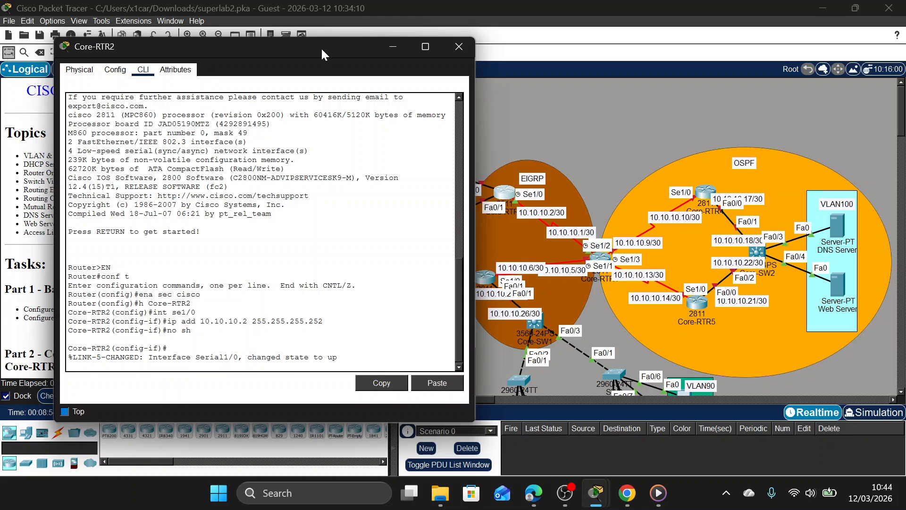
drag(315, 42, 231, 46)
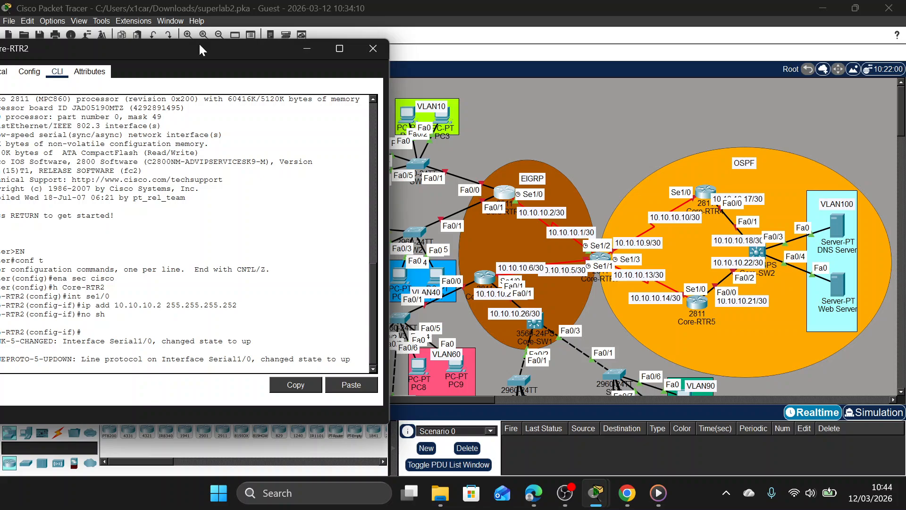
drag(200, 45, 732, 55)
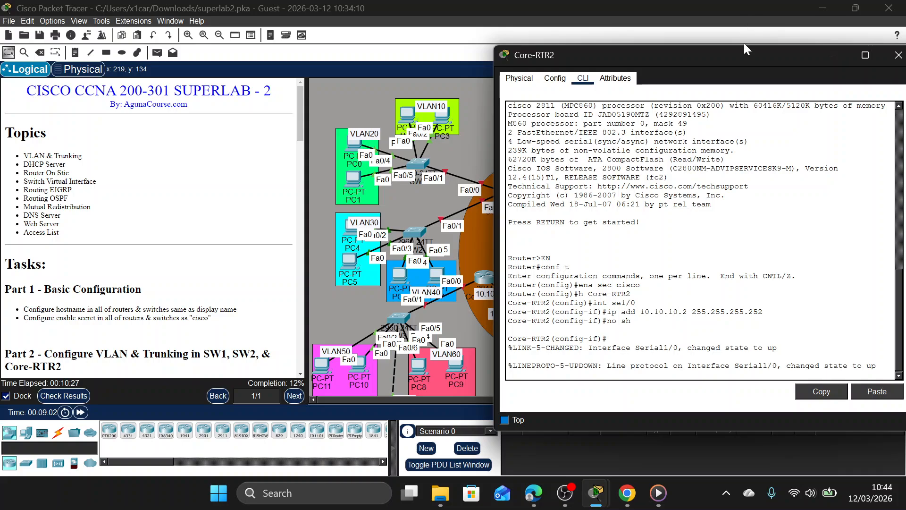
Review the Part 2 VLAN, trunking and DHCP requirements and the VLAN address table, and return Core-RTR2 to global configuration mode.
drag(749, 48, 749, 124)
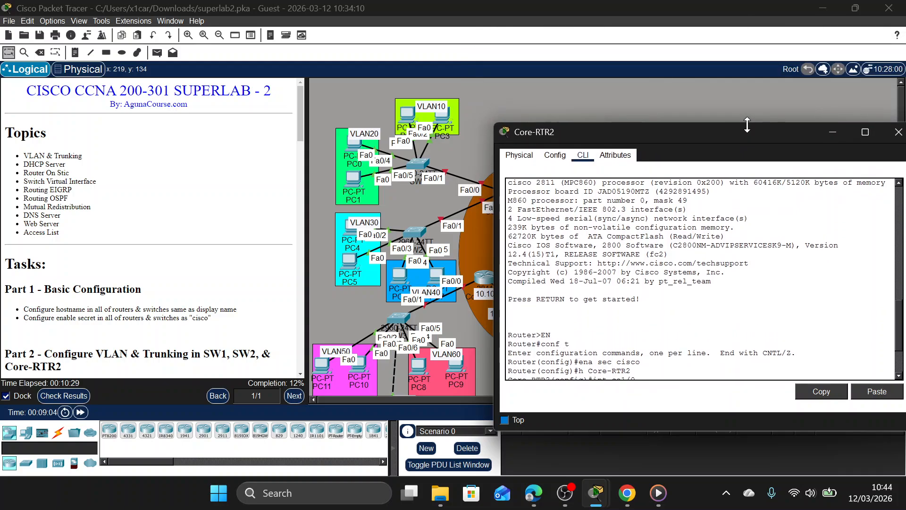
scroll(186, 320, down, 2)
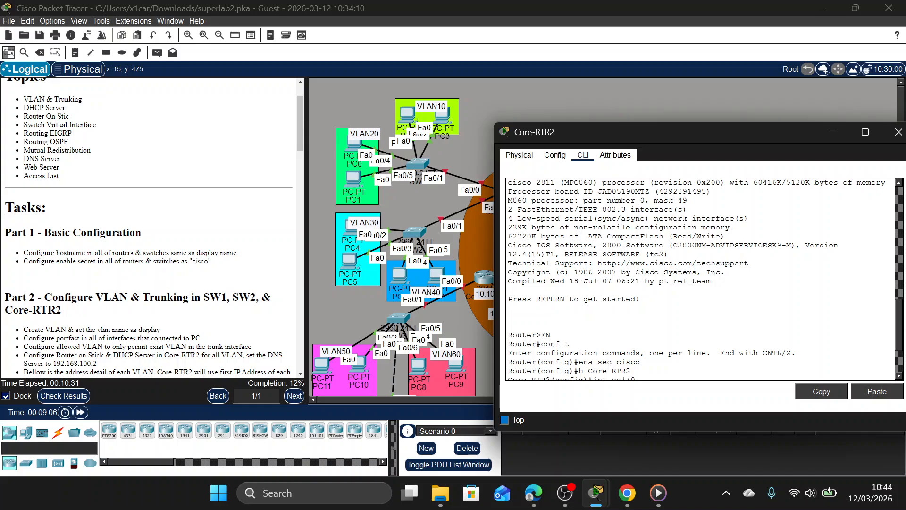
scroll(242, 291, down, 1)
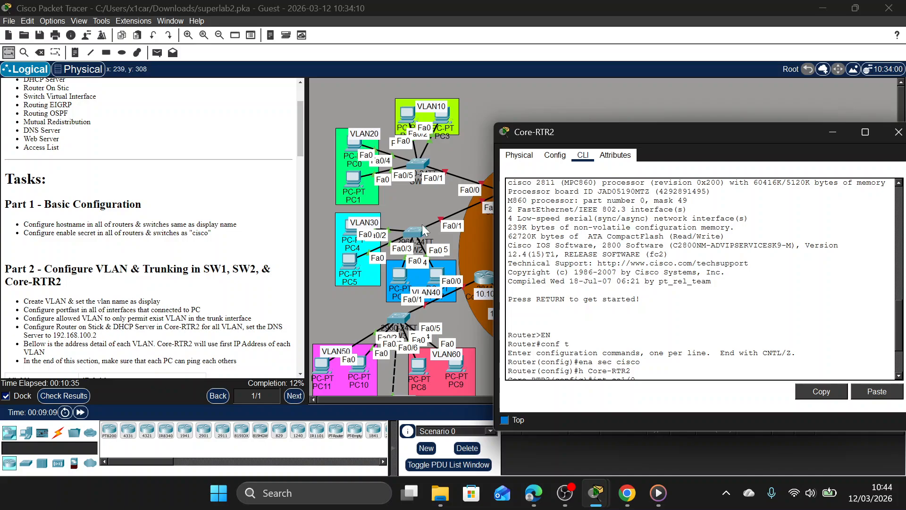
scroll(121, 314, down, 1)
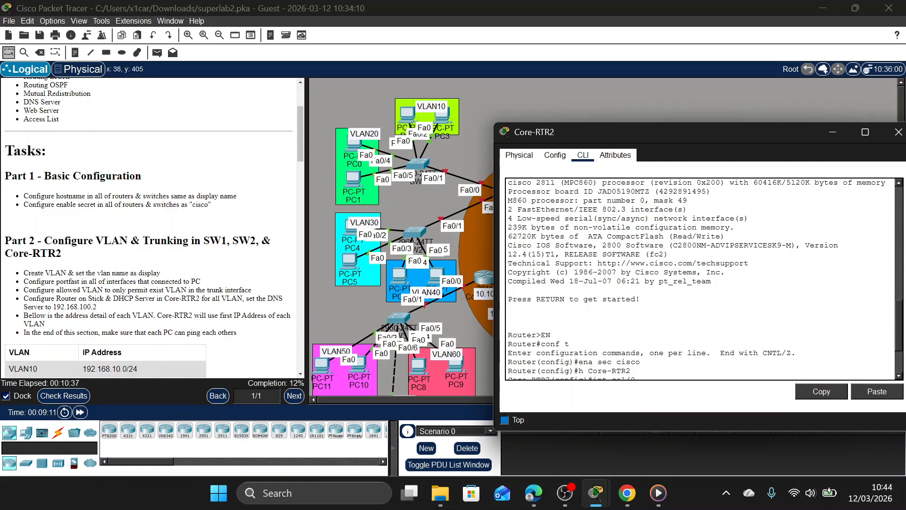
scroll(121, 299, down, 3)
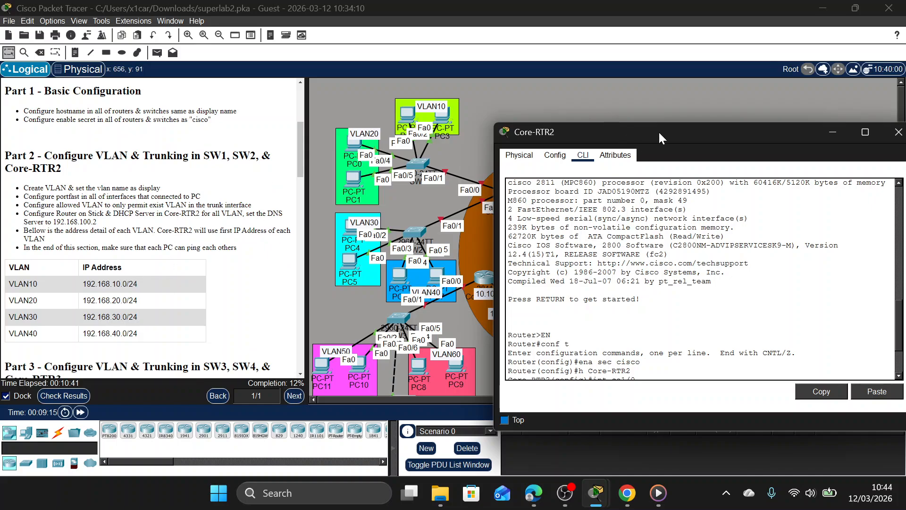
drag(661, 131, 185, 92)
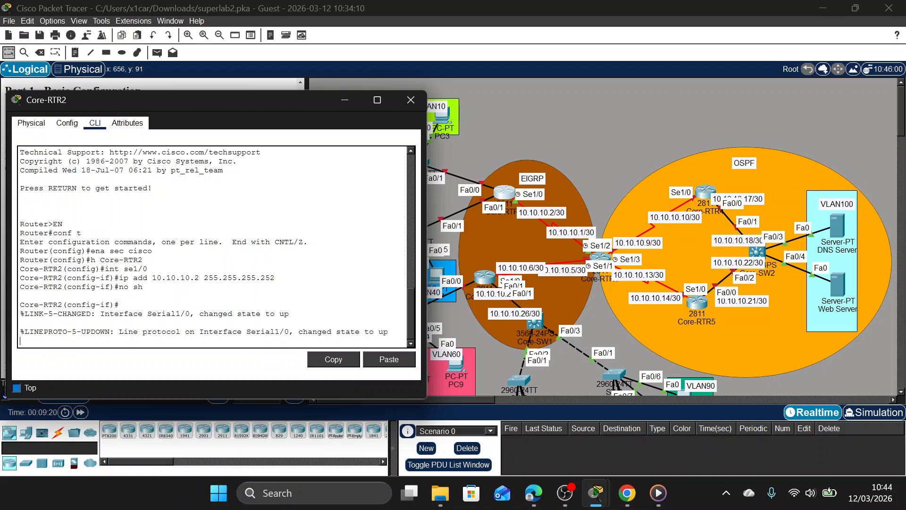
text(x)
key(Return)
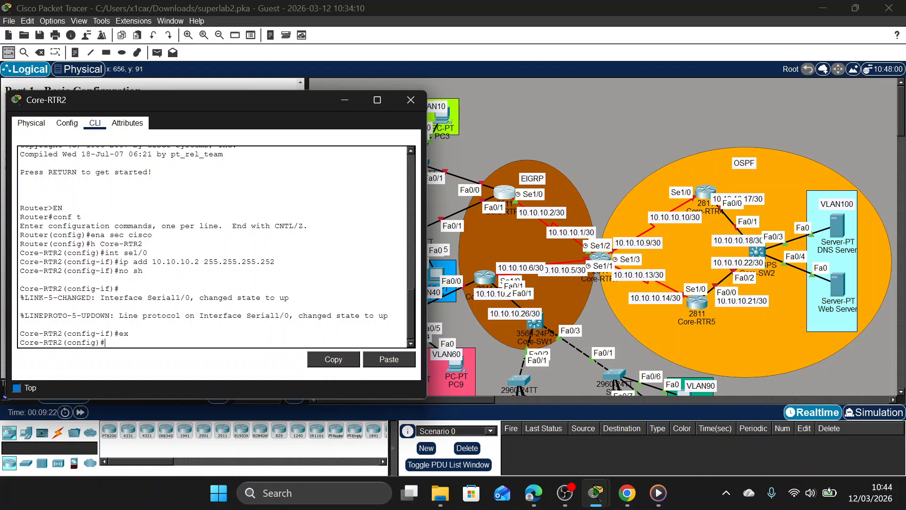
Create a DHCP pool named VLAN10 on Core-RTR2.
text(ip dh)
key(Tab)
text(p)
key(Tab)
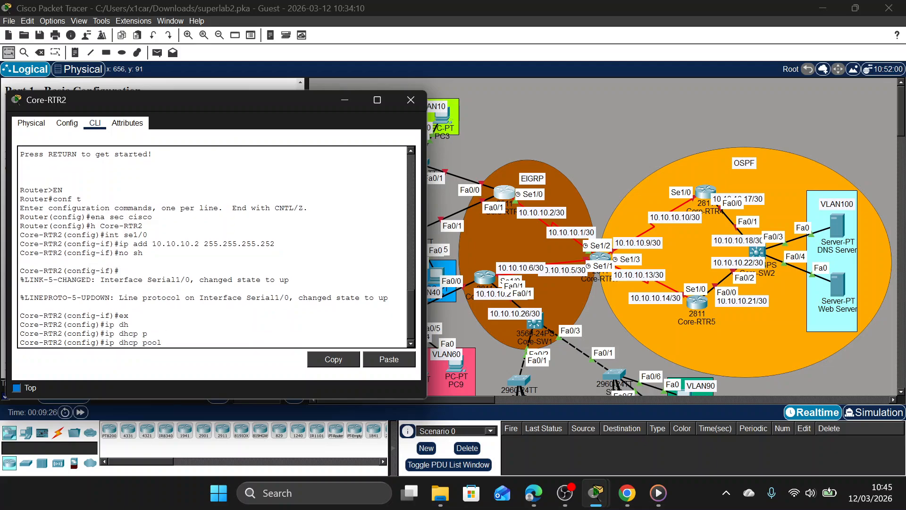
drag(243, 98, 692, 101)
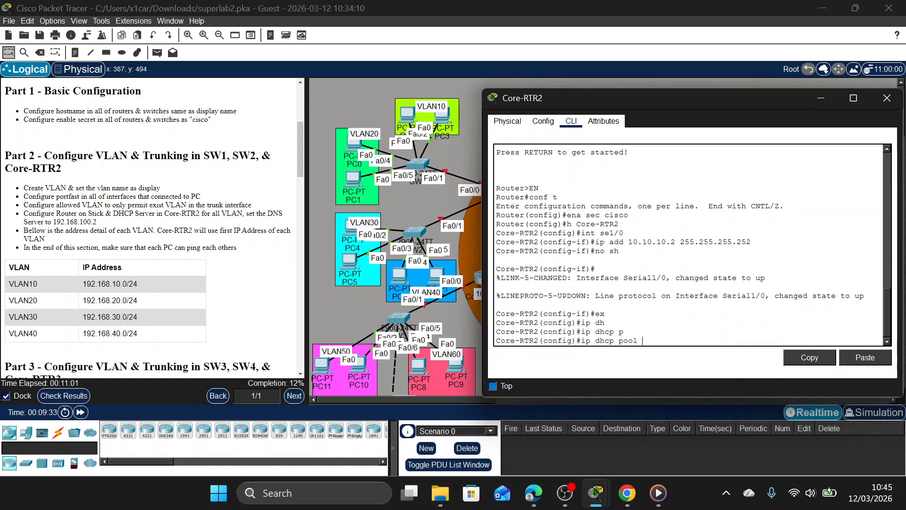
text(VLAN10)
key(Return)
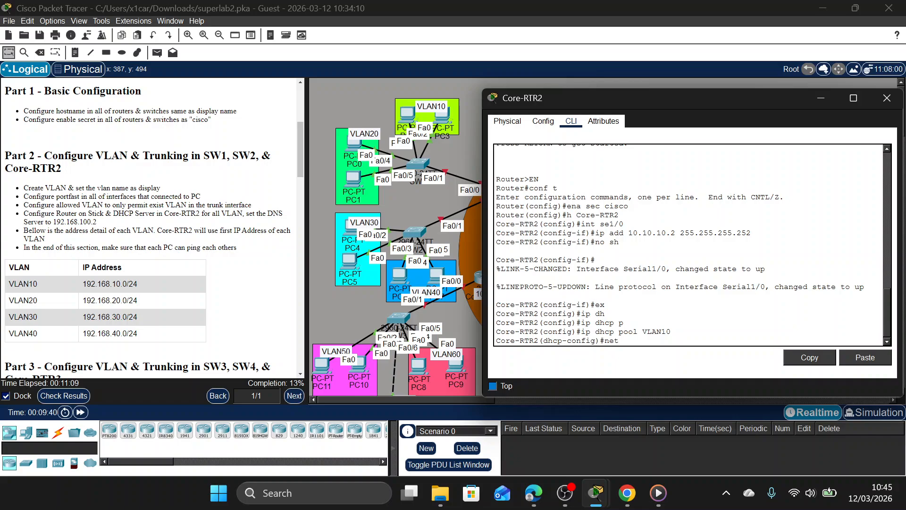
Set the VLAN10 DHCP pool's network to 192.168.10.0 with mask 255.255.255.0, following the task's address table.
text(net)
key(Tab)
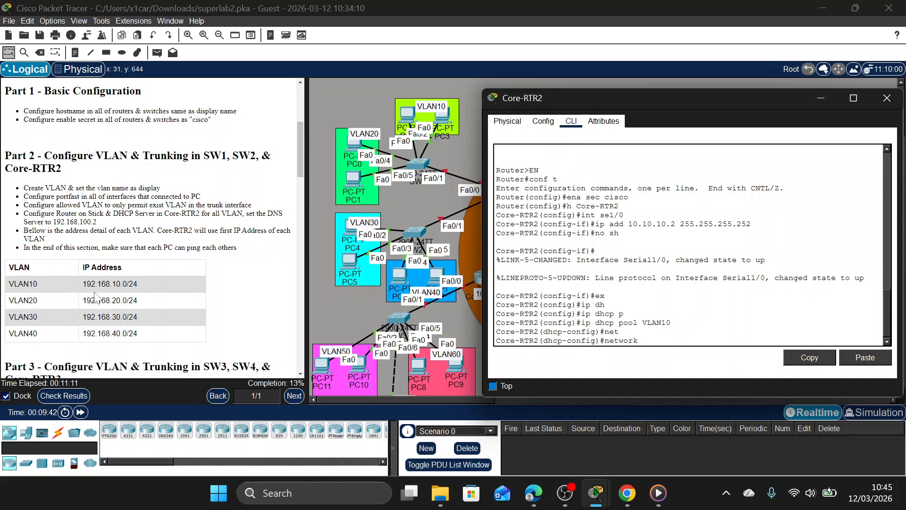
drag(83, 284, 140, 283)
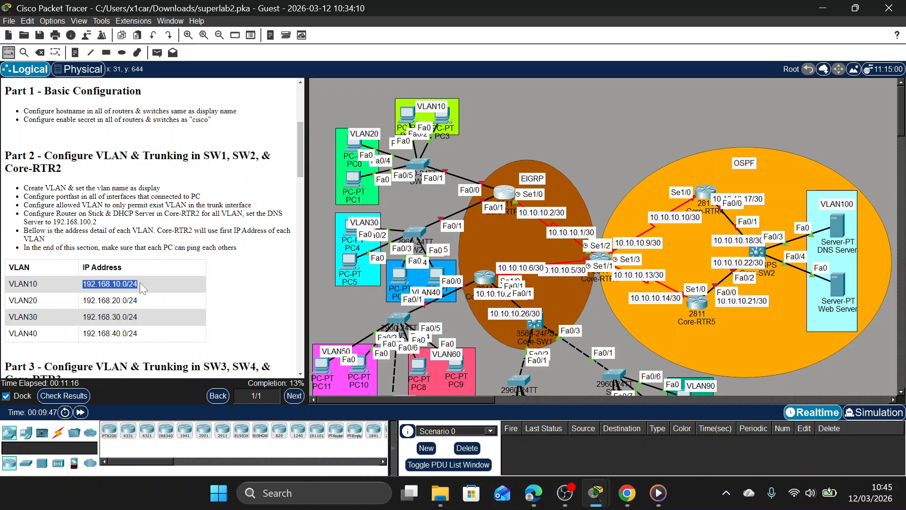
click(505, 192)
text(192)
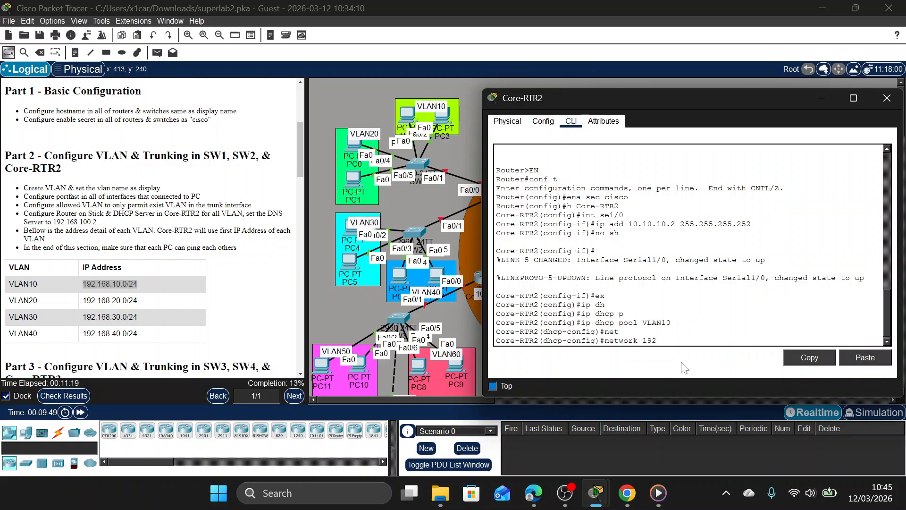
text(.16)
text(8.10.0)
text( 255.)
text(255)
text(.525)
text(55.)
text(0)
key(Return)
Set the VLAN10 DHCP pool's default router to 192.168.10.1.
text(def)
key(Tab)
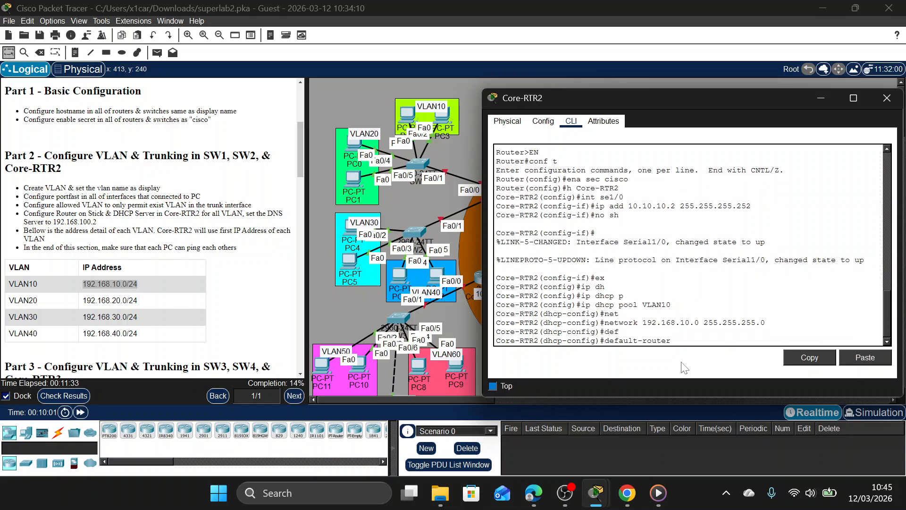
text(192.168.10.1)
key(Return)
Set the VLAN10 DHCP pool's DNS server to 192.168.100.2, as given in the Part 2 instructions.
text(dn)
key(Tab)
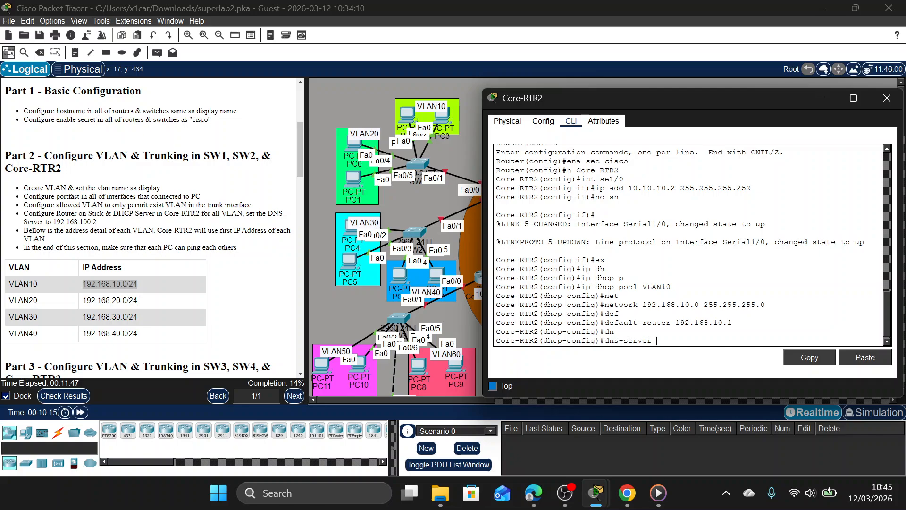
drag(267, 214, 96, 223)
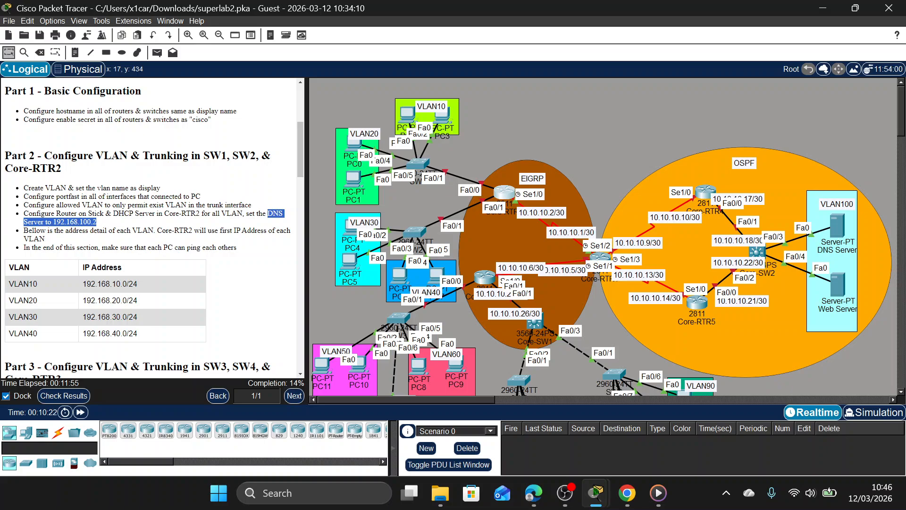
click(505, 194)
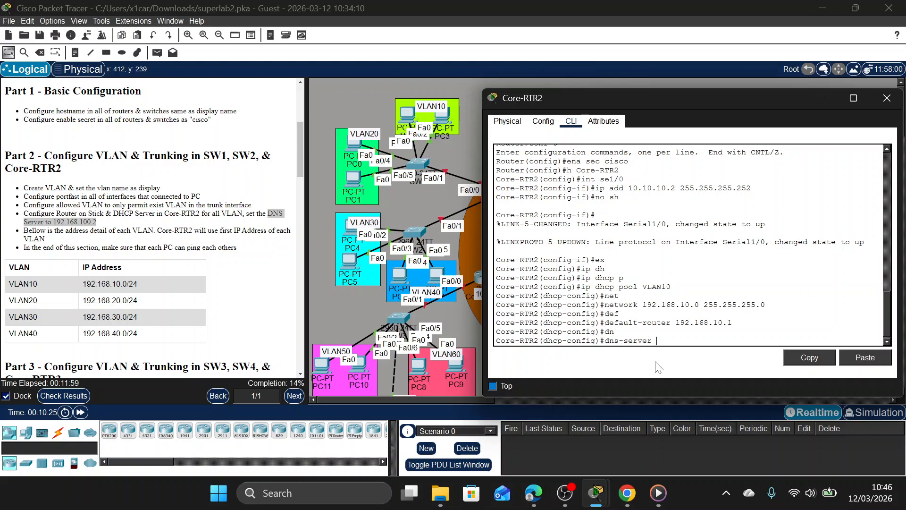
text(192)
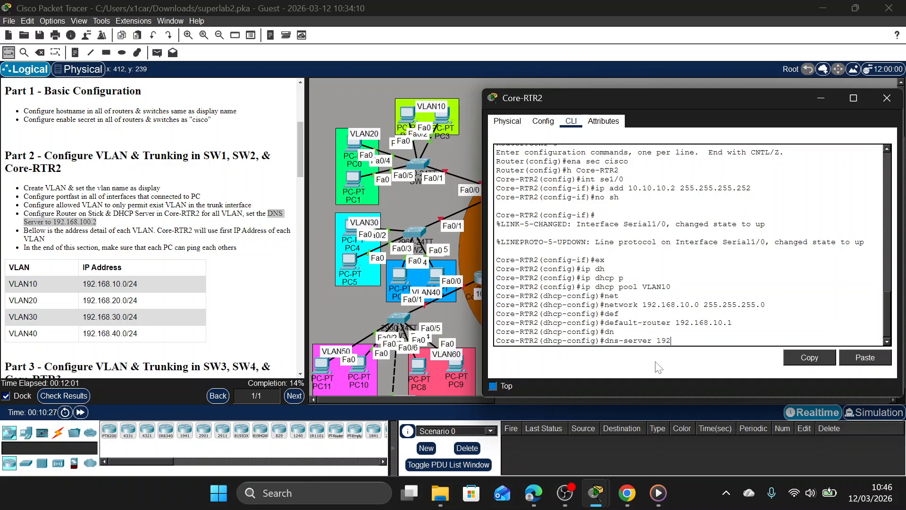
text(.168.100.2)
key(Return)
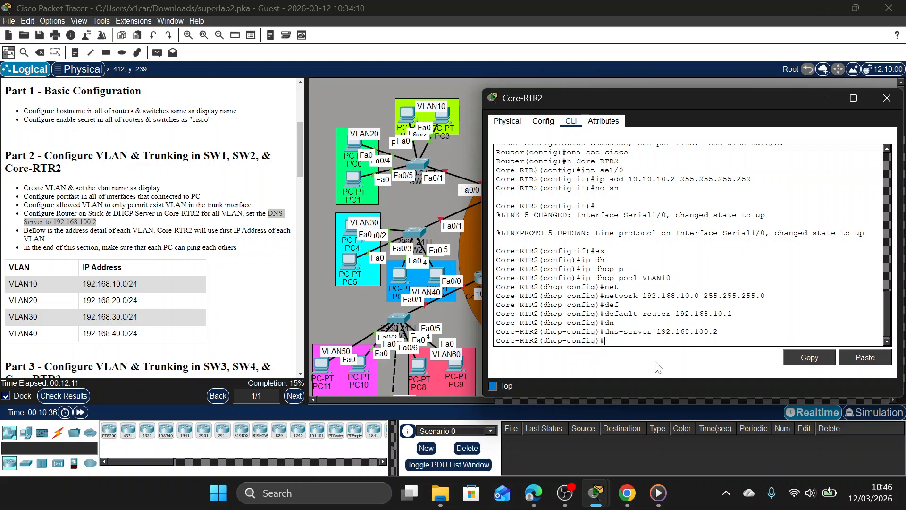
Create a DHCP pool named VLAN20 on Core-RTR2.
key(Up)
key(Up)
key(Up)
key(Up)
key(Up)
key(Up)
key(Up)
text(2)
key(Return)
Set the VLAN20 DHCP pool's network to 192.168.20.0 with mask 255.255.255.0.
key(Up)
key(Up)
key(Up)
key(Up)
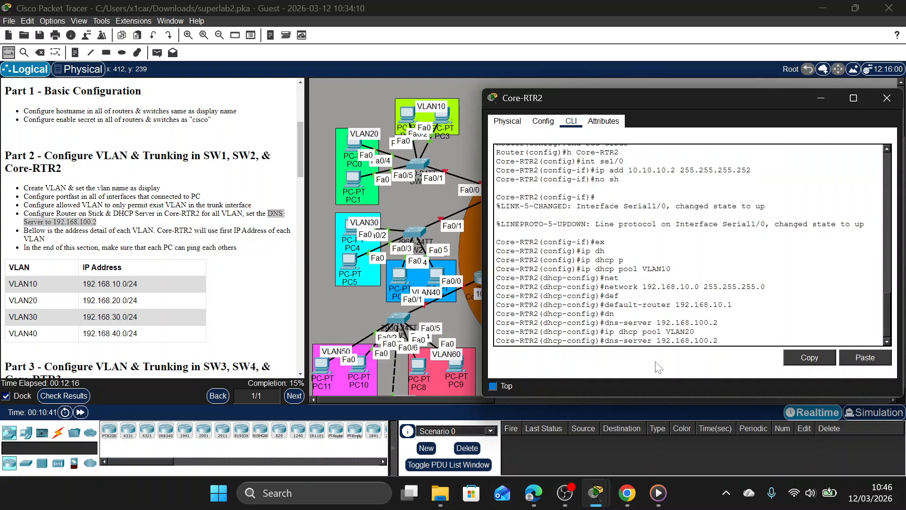
key(Up)
key(Up)
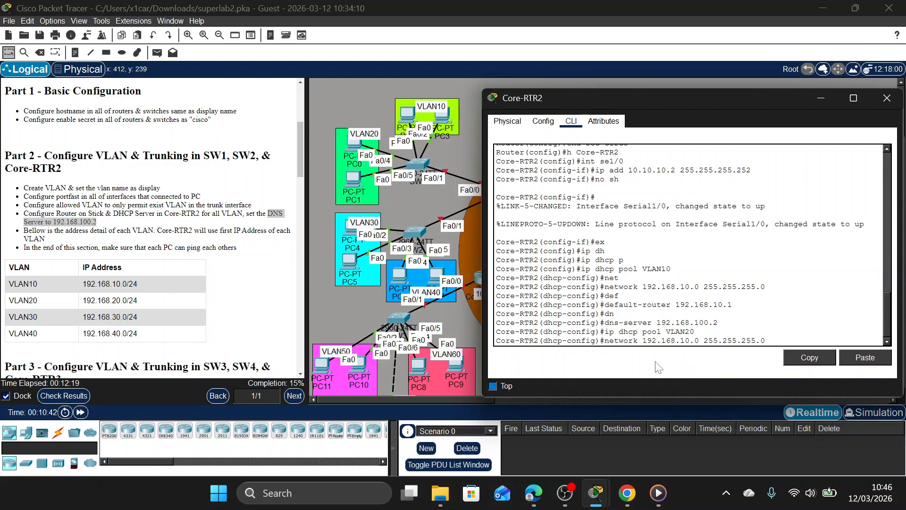
key(Return)
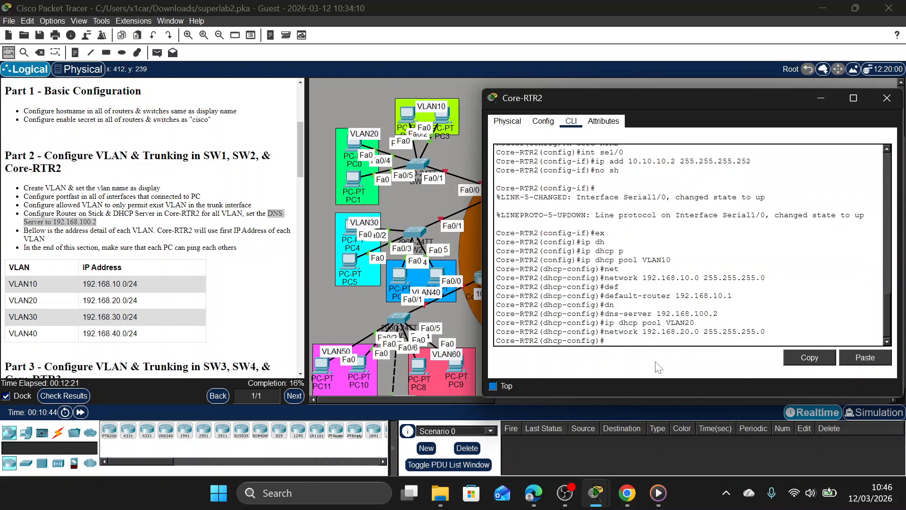
Set the VLAN20 DHCP pool's default router to 192.168.20.1 and its DNS server to 192.168.100.2.
key(Up)
key(Up)
key(Up)
key(Up)
key(Up)
key(Right)
key(Right)
key(Right)
key(Return)
key(Up)
key(Up)
key(Up)
key(Up)
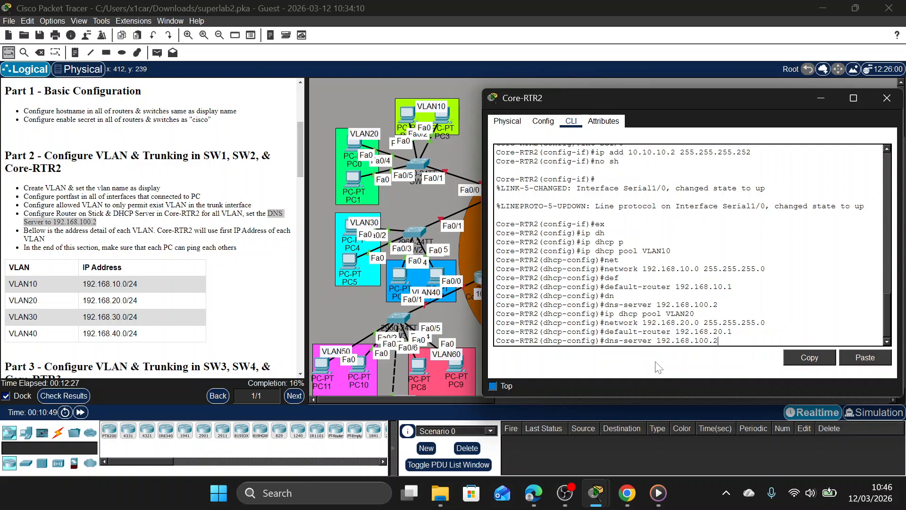
key(Return)
Create a DHCP pool named VLAN30 on Core-RTR2.
key(Up)
key(Up)
key(Up)
key(Up)
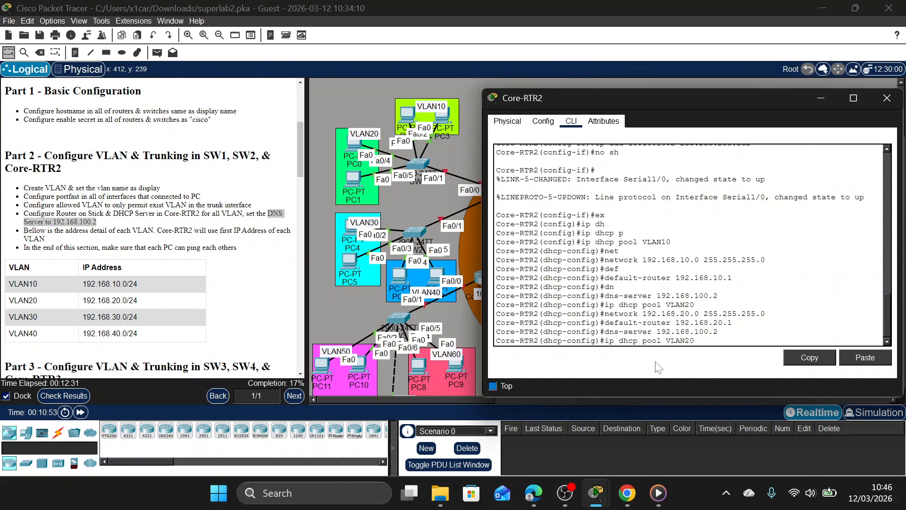
key(Return)
Set the VLAN30 DHCP pool's network to 192.168.30.0 with mask 255.255.255.0.
key(Up)
key(Up)
key(Up)
key(Up)
key(Up)
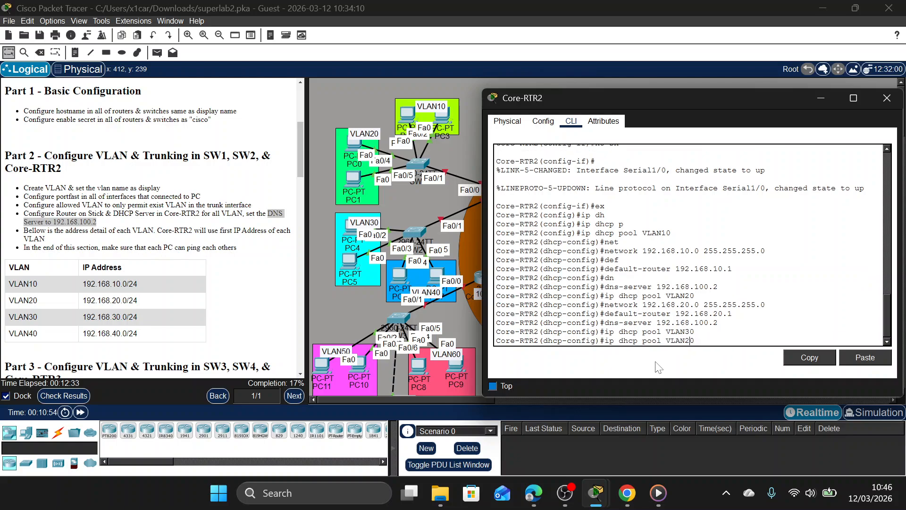
key(Down)
key(Left)
key(Left)
key(Left)
key(Left)
key(Left)
key(Left)
key(Left)
key(Left)
key(Left)
key(Left)
key(Left)
key(Left)
key(Left)
key(Left)
key(Left)
key(Left)
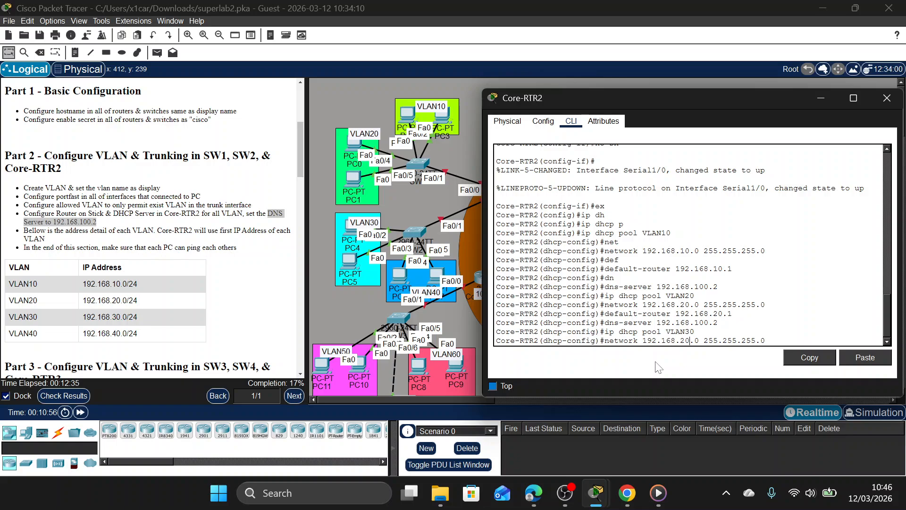
key(BackSpace)
key(BackSpace)
text(30)
key(Return)
Set the VLAN30 DHCP pool's default router to 192.168.30.1.
key(Up)
key(Up)
key(Up)
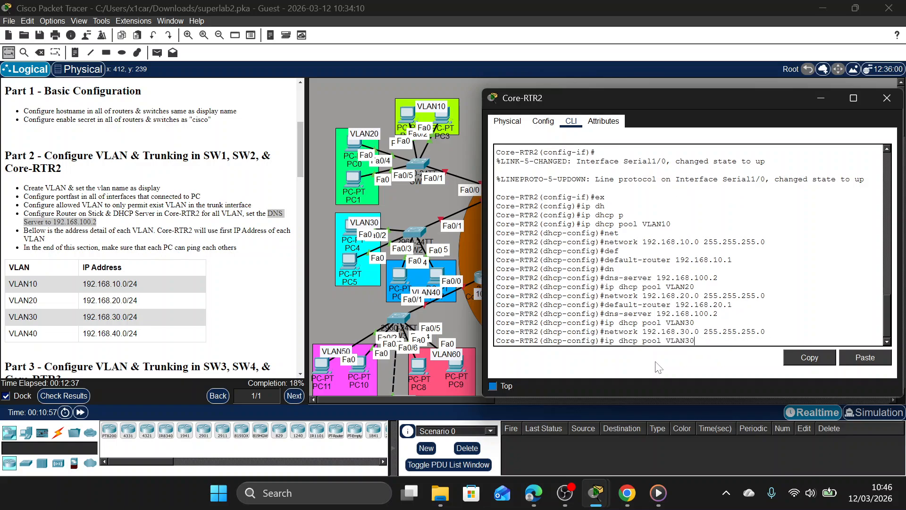
key(Up)
key(Left)
key(Left)
key(Left)
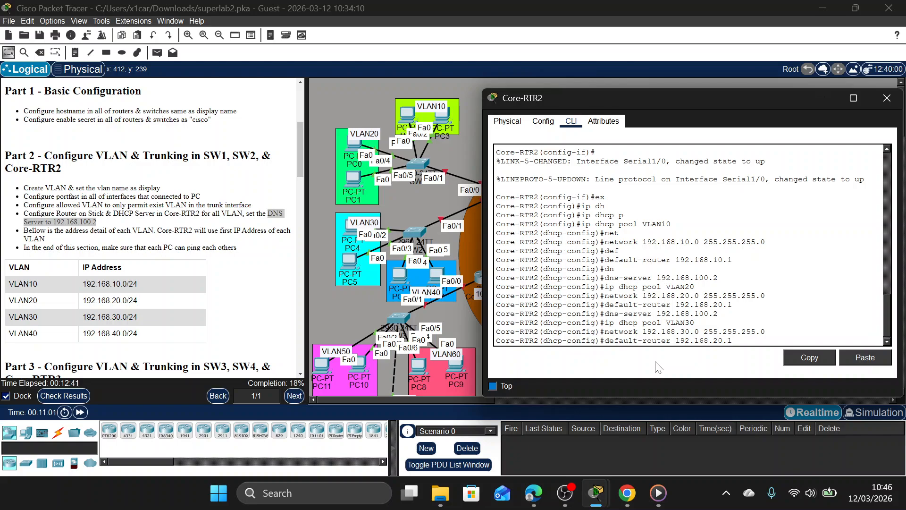
key(Return)
Set the VLAN30 DHCP pool's DNS server to 192.168.100.2.
key(Up)
key(Up)
key(Up)
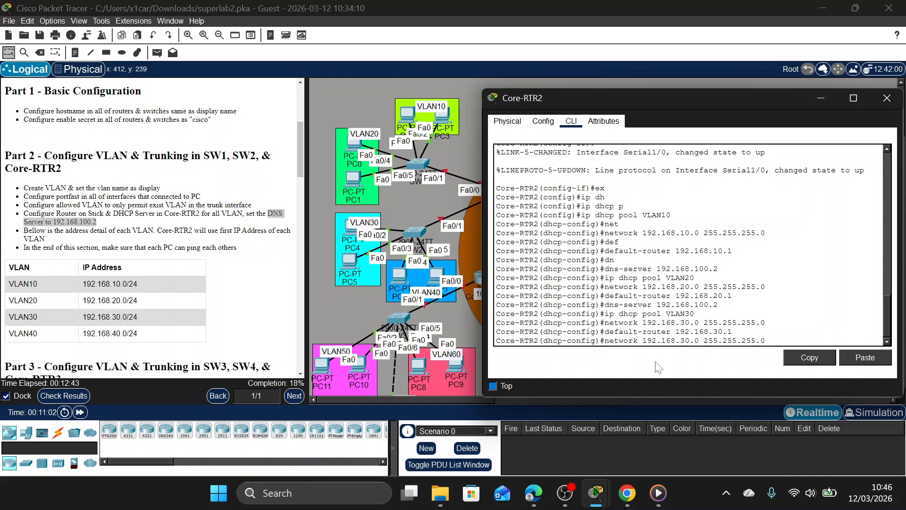
key(Up)
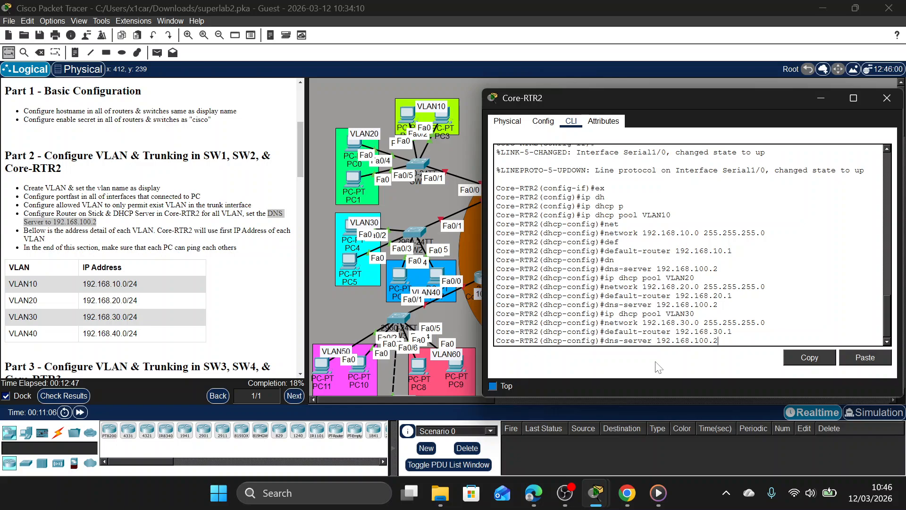
key(Return)
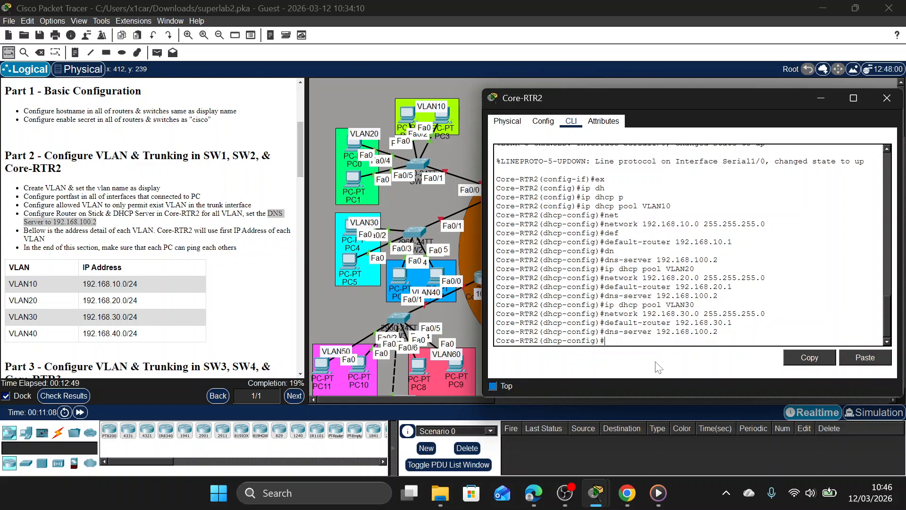
Create a DHCP pool named VLAN40 on Core-RTR2.
key(Up)
key(Up)
key(Up)
key(Up)
key(BackSpace)
key(BackSpace)
text(40)
key(Return)
Set the VLAN40 DHCP pool's network to 192.168.40.0 with mask 255.255.255.0.
key(Up)
key(Up)
key(Up)
key(Up)
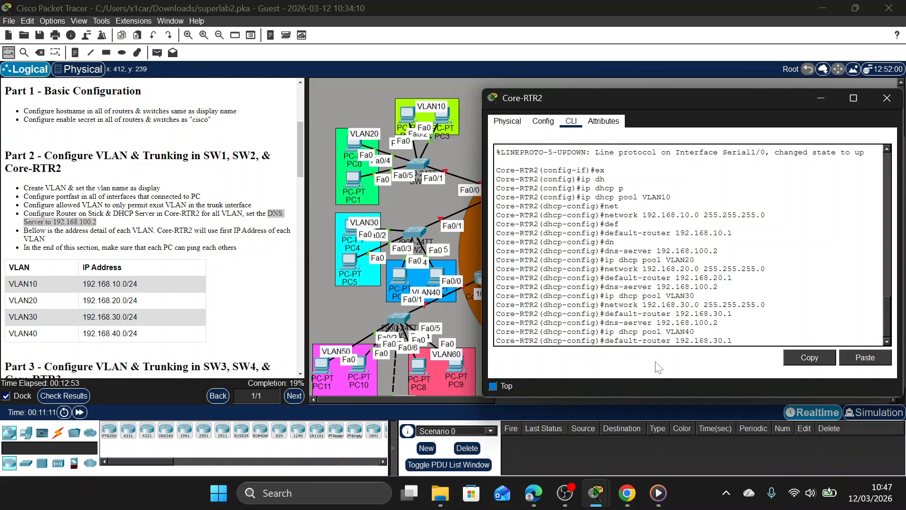
key(Left)
key(Left)
key(Left)
key(Left)
key(Left)
key(Left)
key(Left)
key(Left)
key(Left)
key(Left)
key(Left)
key(Left)
key(Left)
key(Left)
key(Left)
key(Left)
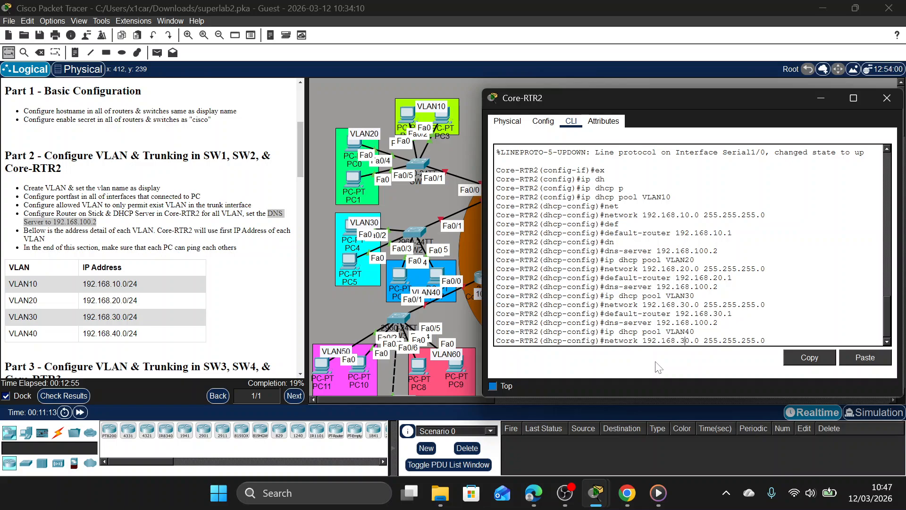
key(BackSpace)
key(BackSpace)
text(40)
key(Return)
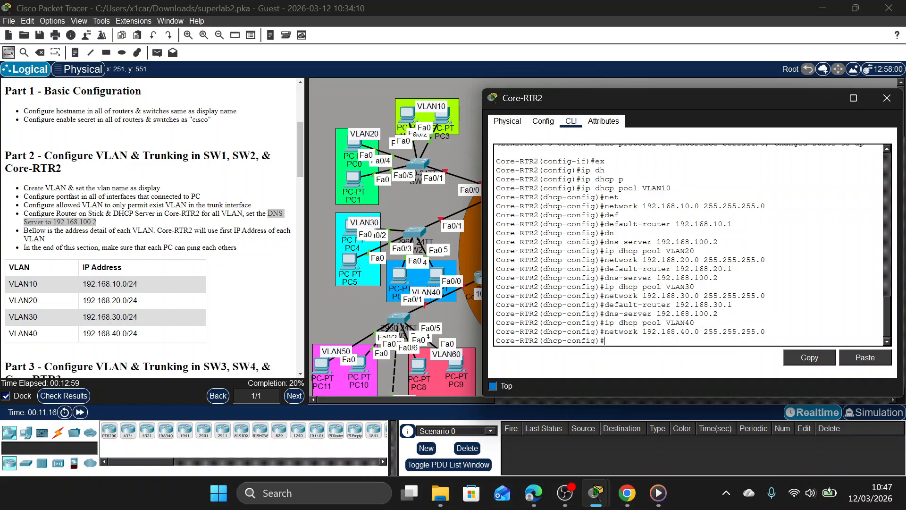
Set the VLAN40 DHCP pool's default router to 192.168.40.1.
key(Up)
key(Up)
key(Up)
key(Up)
key(Left)
key(Left)
key(Left)
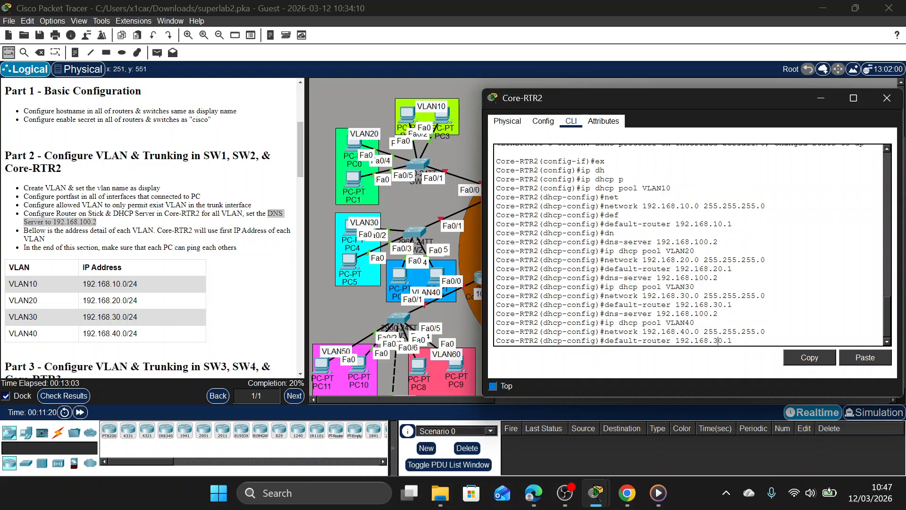
key(BackSpace)
text(4)
key(Return)
Set the VLAN40 DHCP pool's DNS server to 192.168.100.2 and return to global configuration mode.
key(Up)
key(Up)
key(Up)
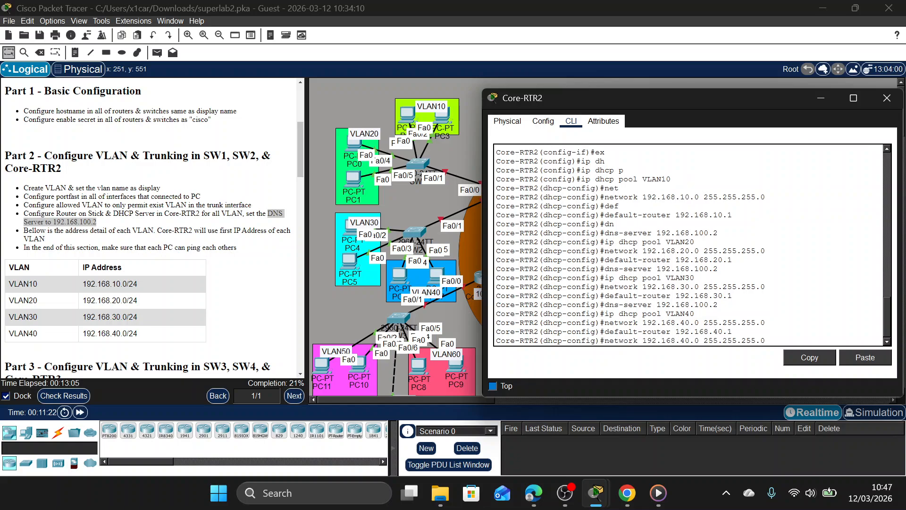
key(Up)
key(Return)
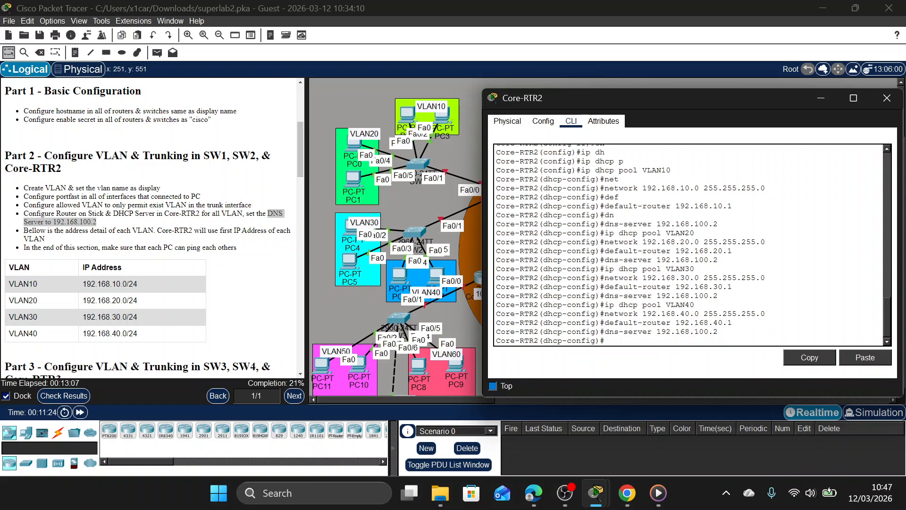
text(ex)
key(Return)
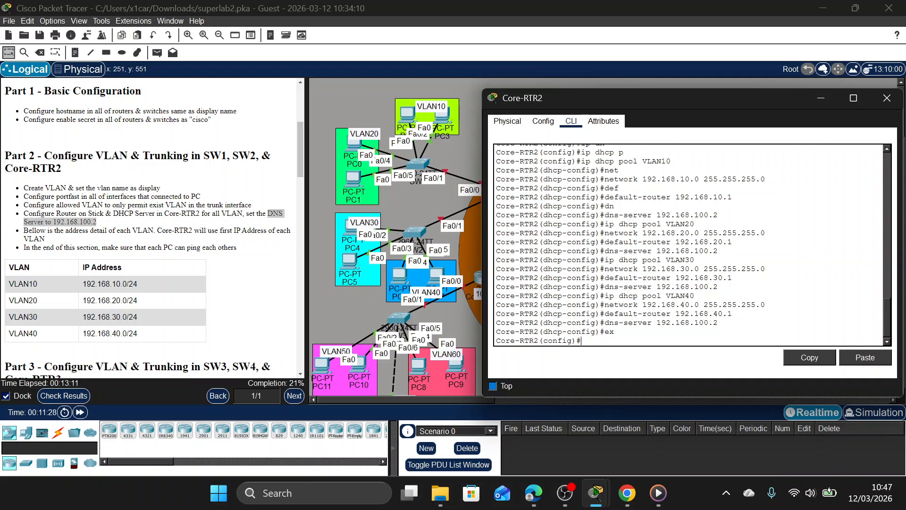
Exclude the VLAN10 gateway address 192.168.10.1 from DHCP assignment on Core-RTR2.
text(ip dh)
key(Tab)
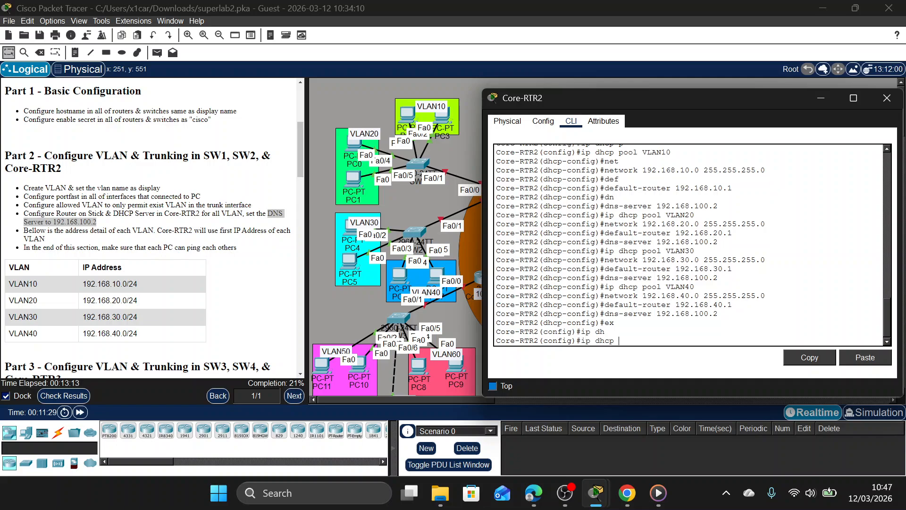
text(e)
key(Tab)
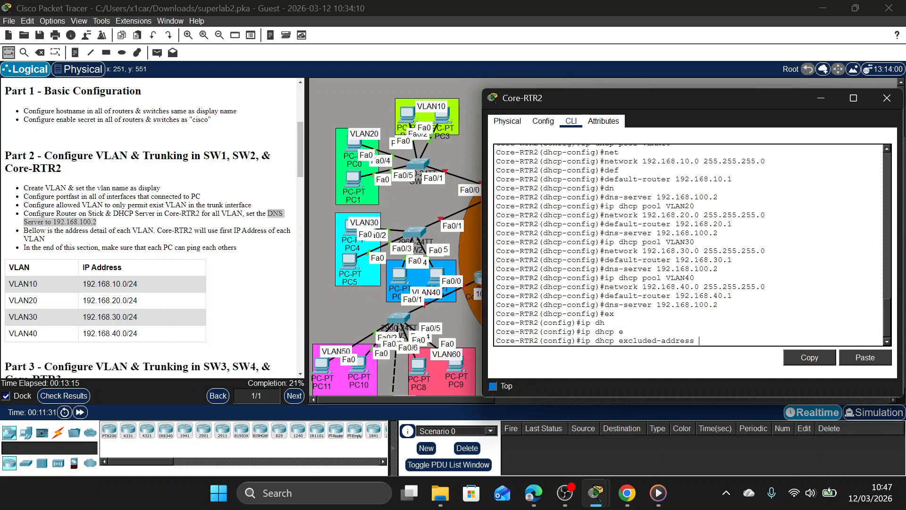
text(192.168.10.1)
key(Return)
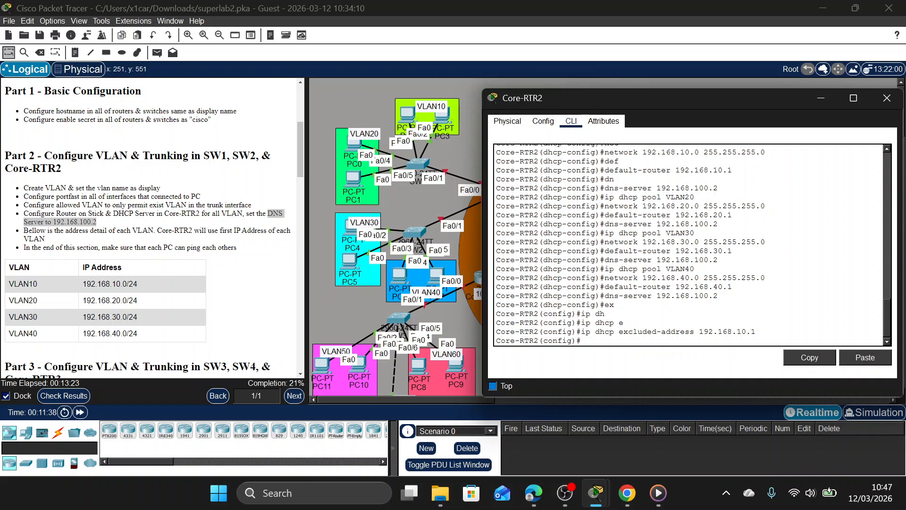
Exclude the VLAN20 gateway address 192.168.20.1 from DHCP assignment on Core-RTR2.
key(Up)
key(Left)
key(Left)
key(Left)
key(BackSpace)
text(2)
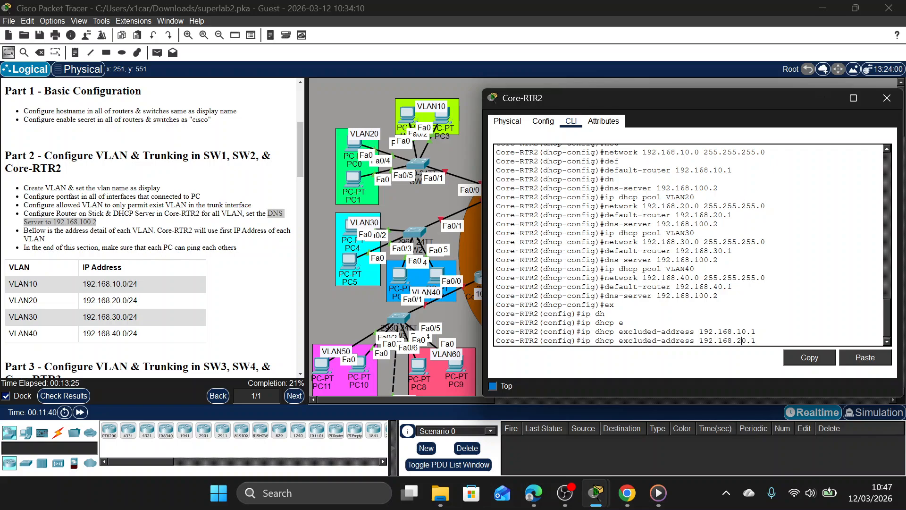
key(Return)
Exclude the VLAN30 gateway address 192.168.30.1 from DHCP assignment on Core-RTR2.
key(Up)
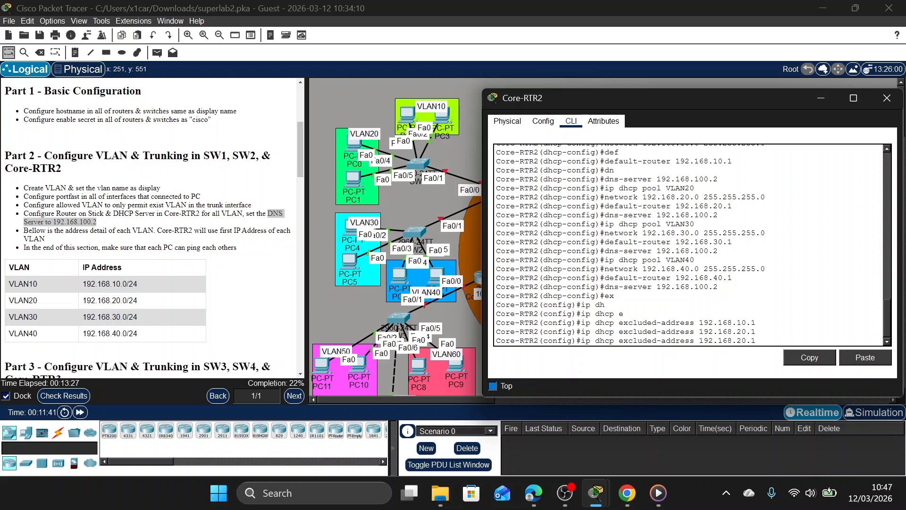
key(Left)
key(Left)
key(Left)
key(BackSpace)
text(3)
key(Return)
Exclude the VLAN40 gateway address 192.168.40.1 from DHCP assignment on Core-RTR2.
key(Up)
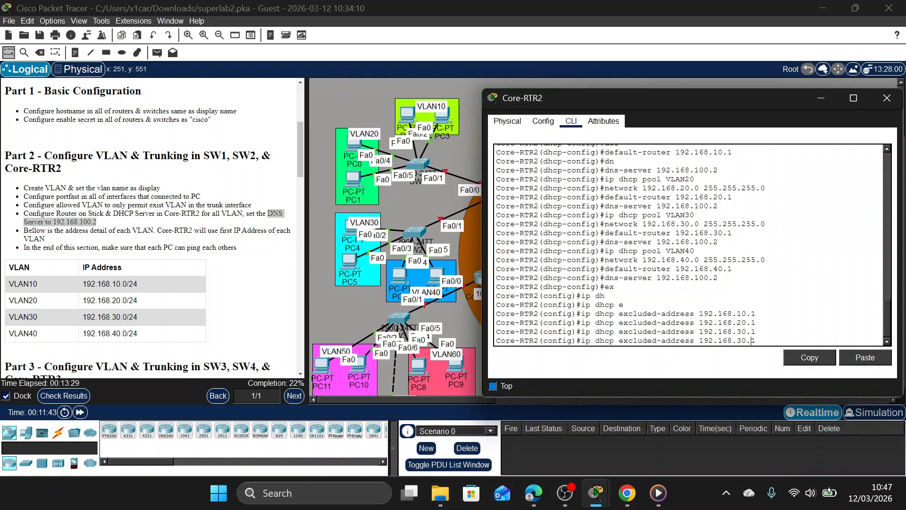
key(Left)
key(BackSpace)
text(4)
key(Return)
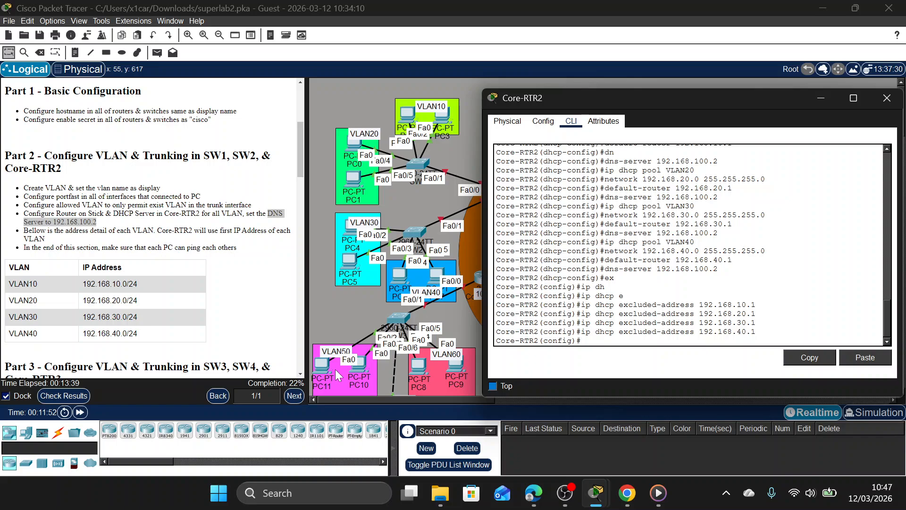
Enable Core-RTR2's interface Fa0/0 with no shutdown, moving the router window off the topology.
drag(705, 95, 228, 104)
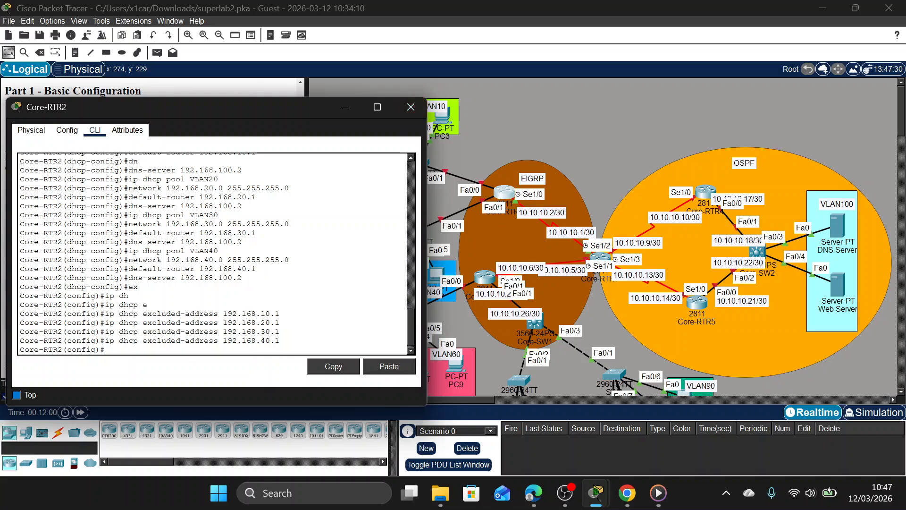
text(int fa0/0)
key(Return)
text(no)
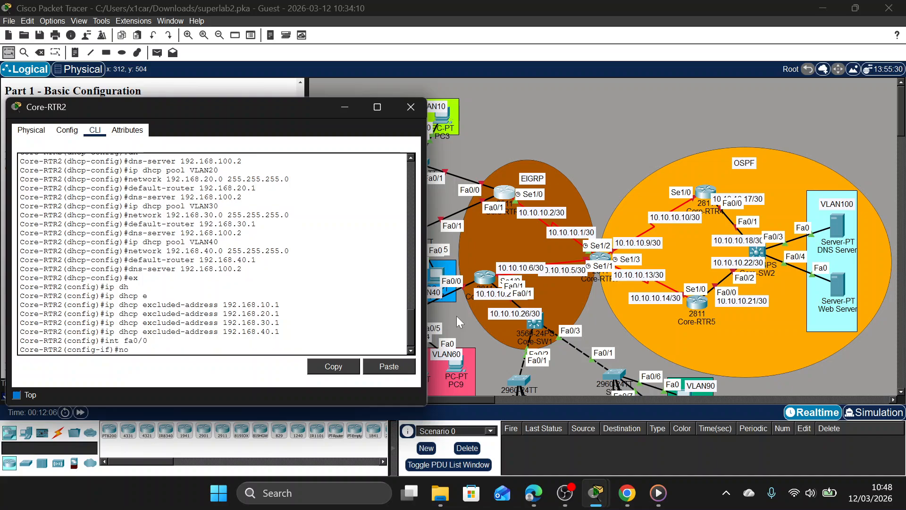
text( sh)
key(Return)
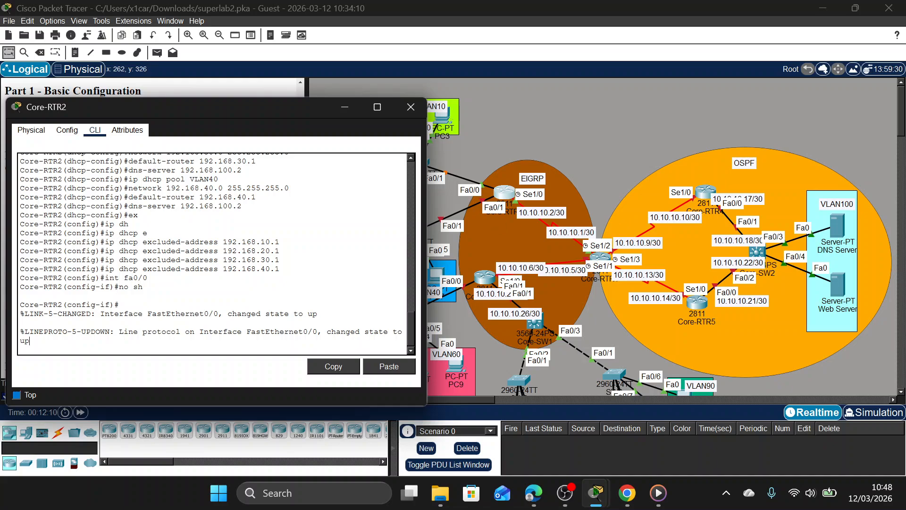
Enable Core-RTR2's interface Fa0/1 with no shutdown.
key(Return)
text(ig-if)#int fa)
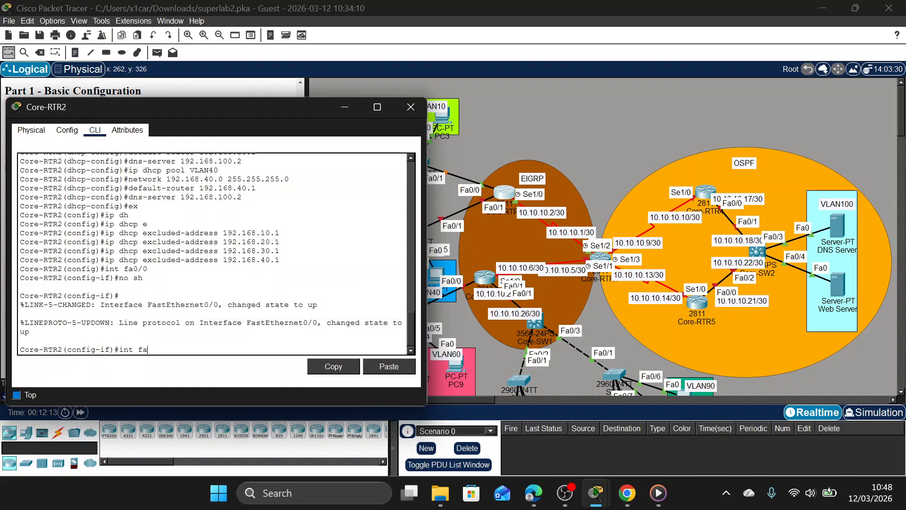
text(0/1)
key(Return)
text(no sh)
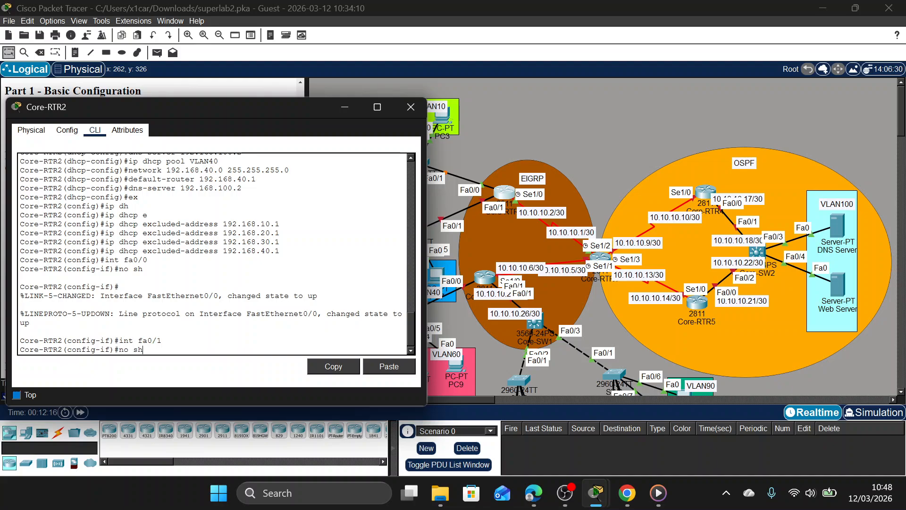
key(Return)
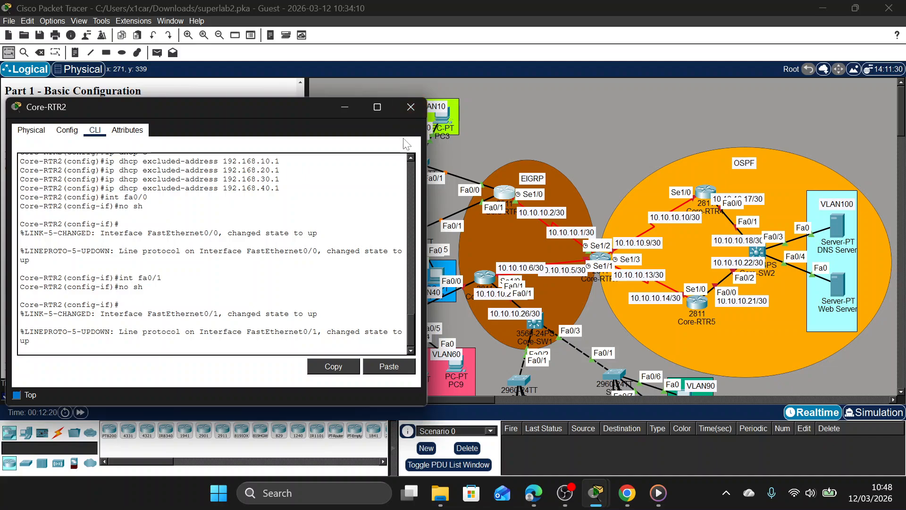
Uncover the VLAN table and topology, return to global configuration mode and create subinterface Fa0/0.10 on Core-RTR2.
drag(297, 106, 769, 107)
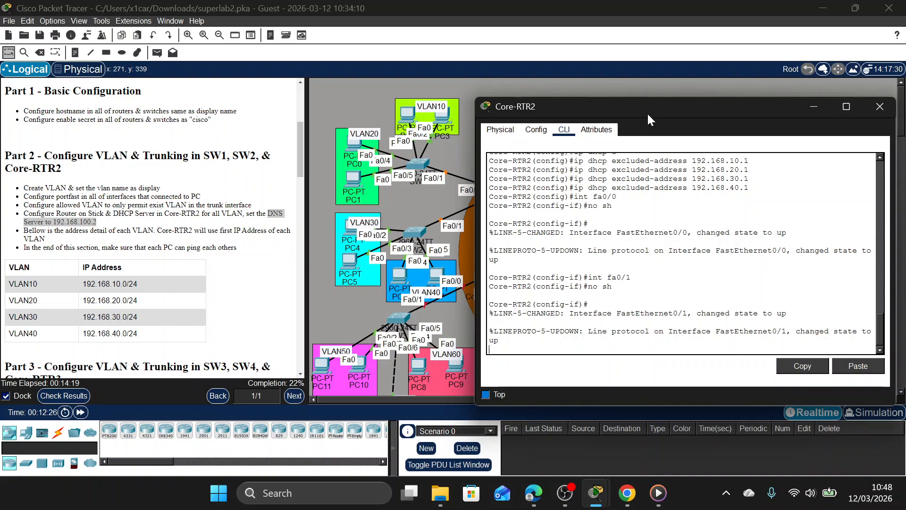
drag(647, 113, 700, 88)
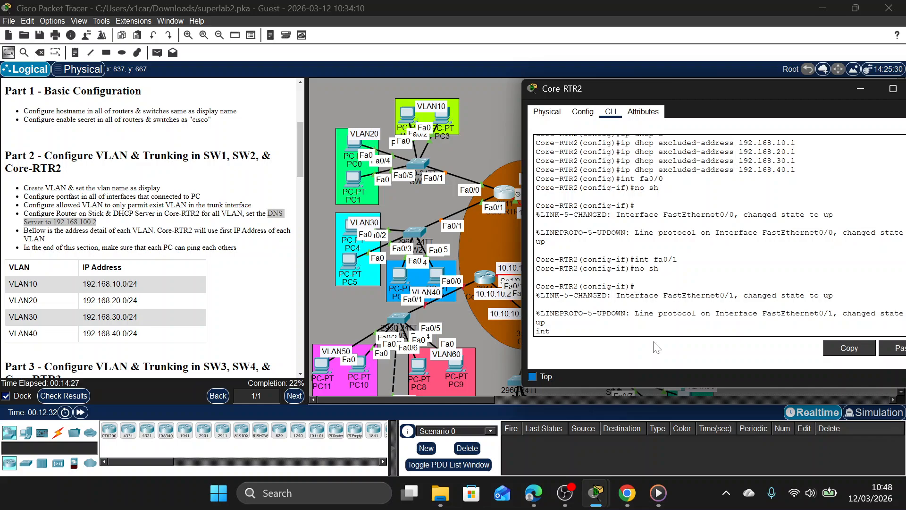
key(Return)
text(ex)
key(Return)
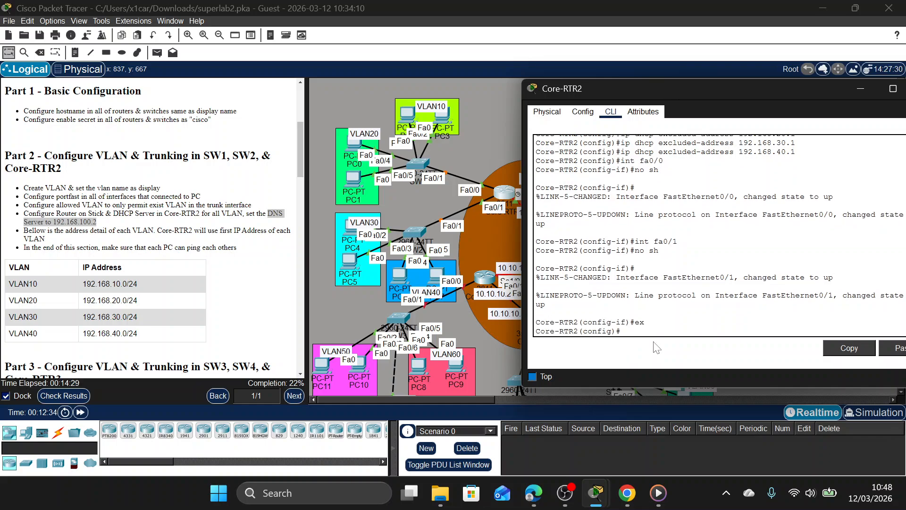
text(int fa0/0.10)
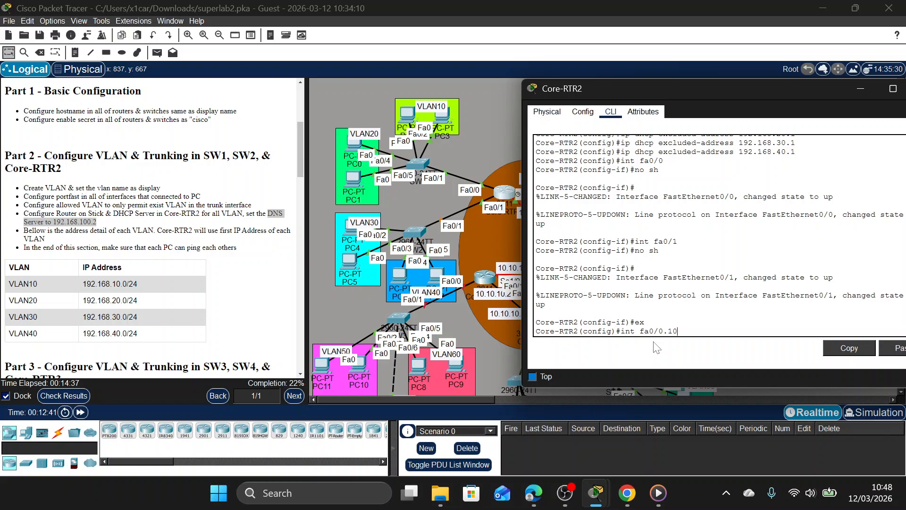
key(Return)
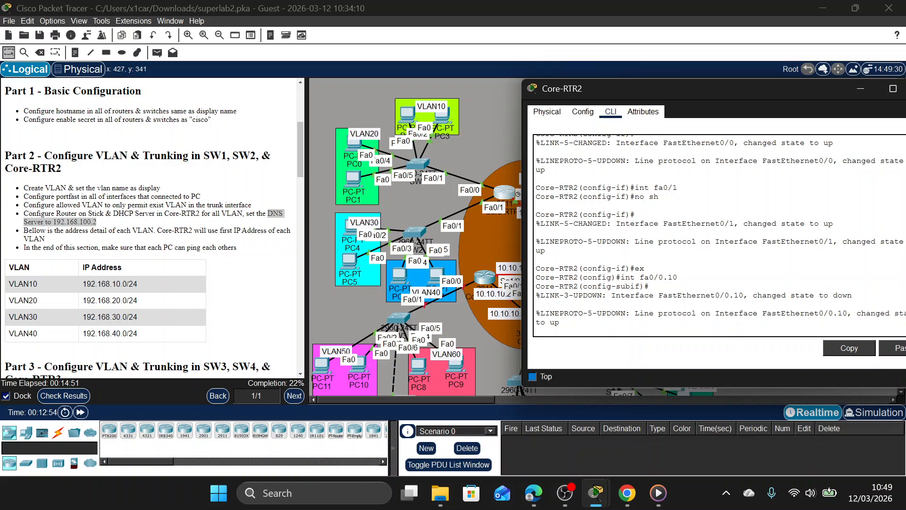
Set dot1Q encapsulation for VLAN 10 on Core-RTR2's subinterface Fa0/0.10.
text(en)
key(Tab)
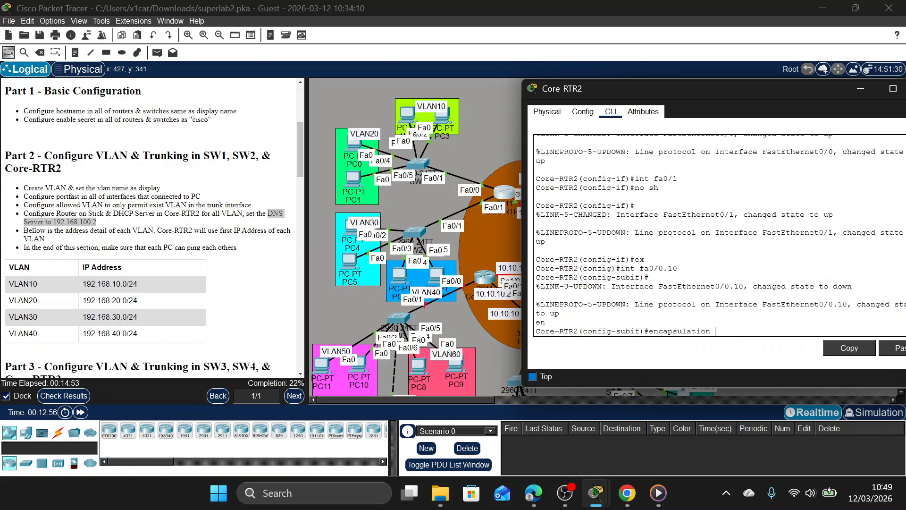
text(do)
key(Tab)
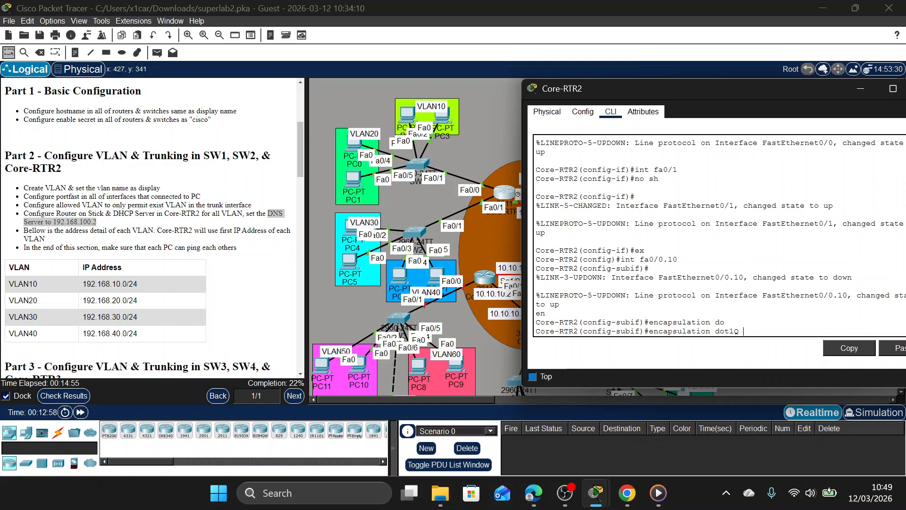
text(10)
key(Return)
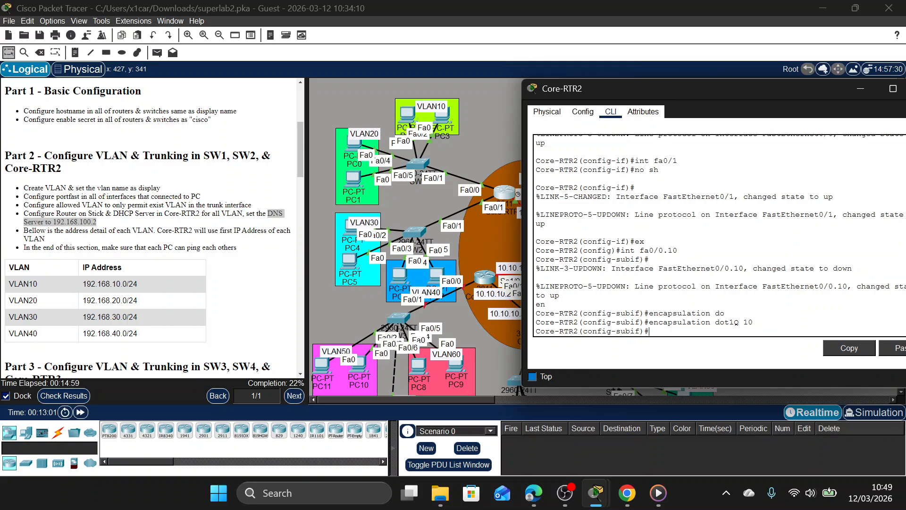
Assign IP address 192.168.10.1 with mask 255.255.255.0 to Core-RTR2's subinterface Fa0/0.10.
text(ip add 192.168.10.1 255)
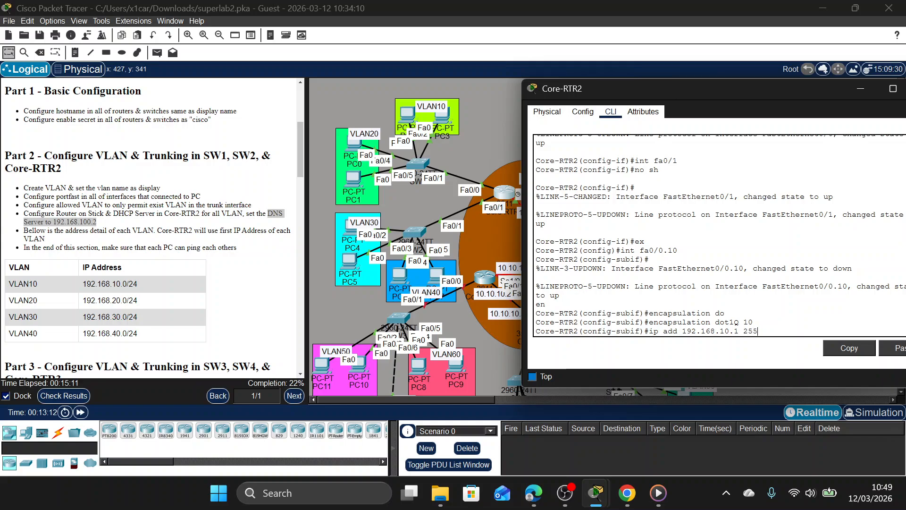
text(.255.255.)
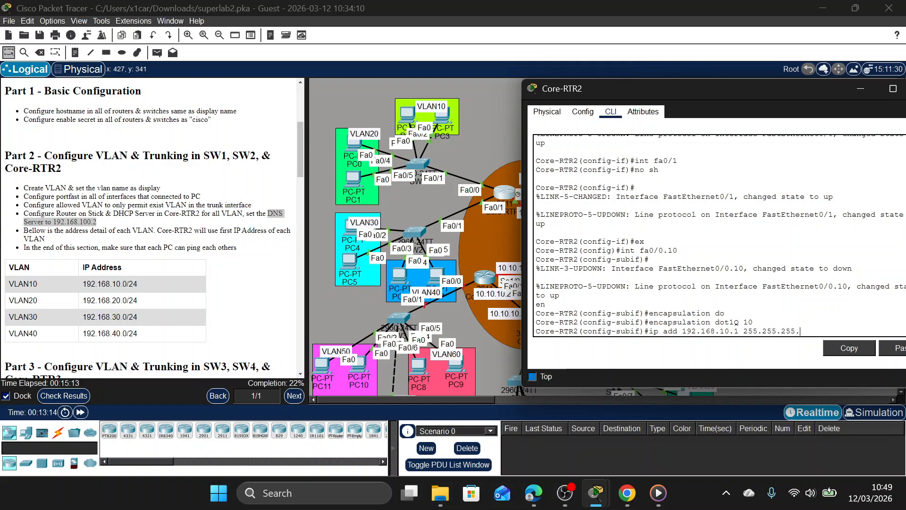
text(0)
key(Return)
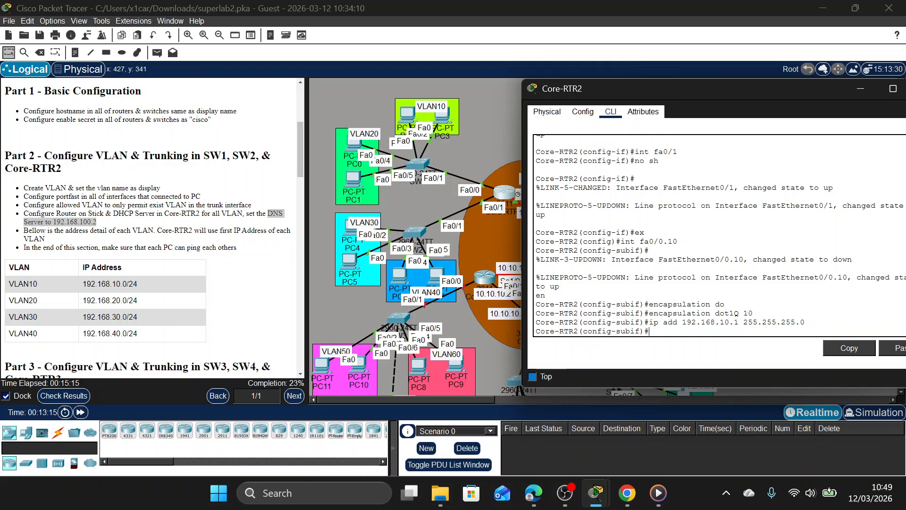
Create subinterface Fa0/0.20 on Core-RTR2 and set its encapsulation to dot1Q 20.
key(Up)
key(Up)
key(Up)
key(Up)
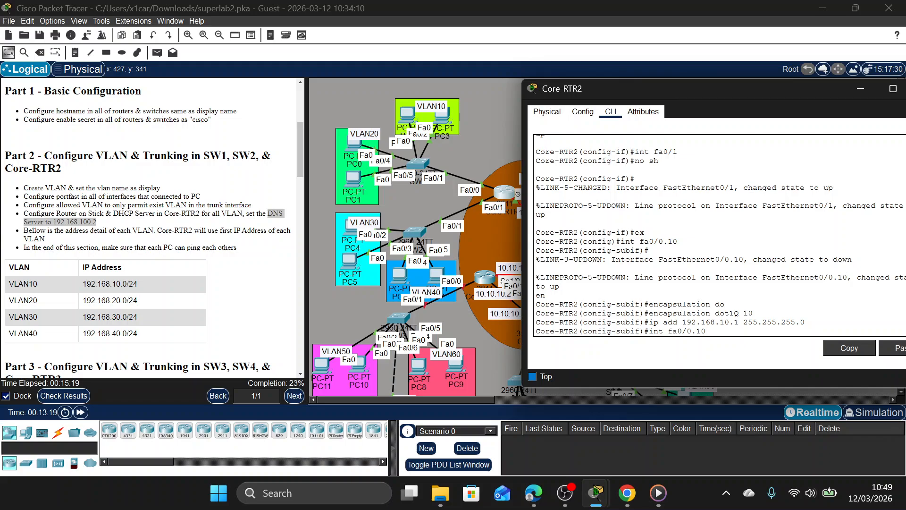
key(BackSpace)
key(BackSpace)
text(20)
key(Return)
text(en)
key(Tab)
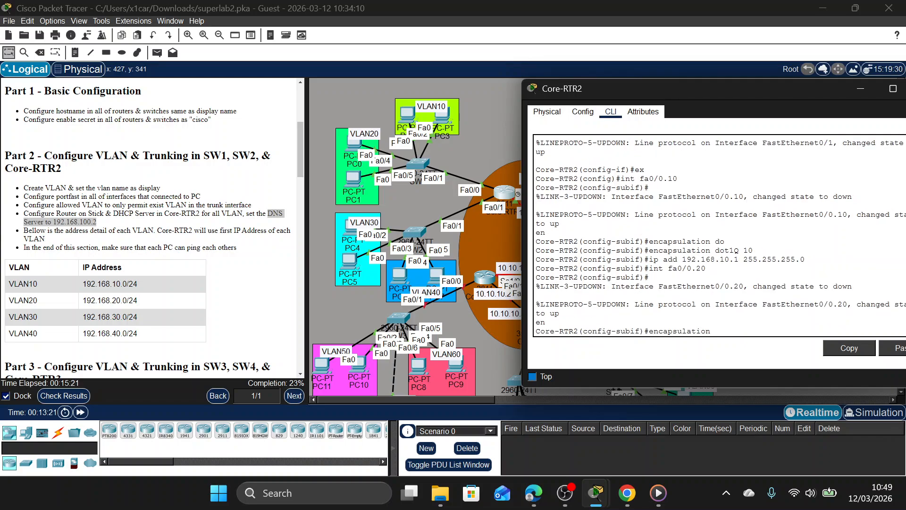
text(d)
key(Tab)
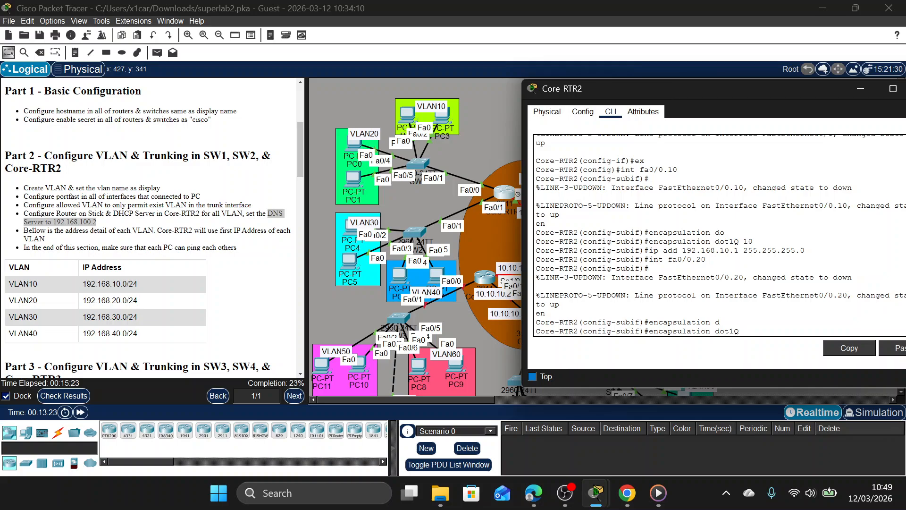
text(20)
key(Return)
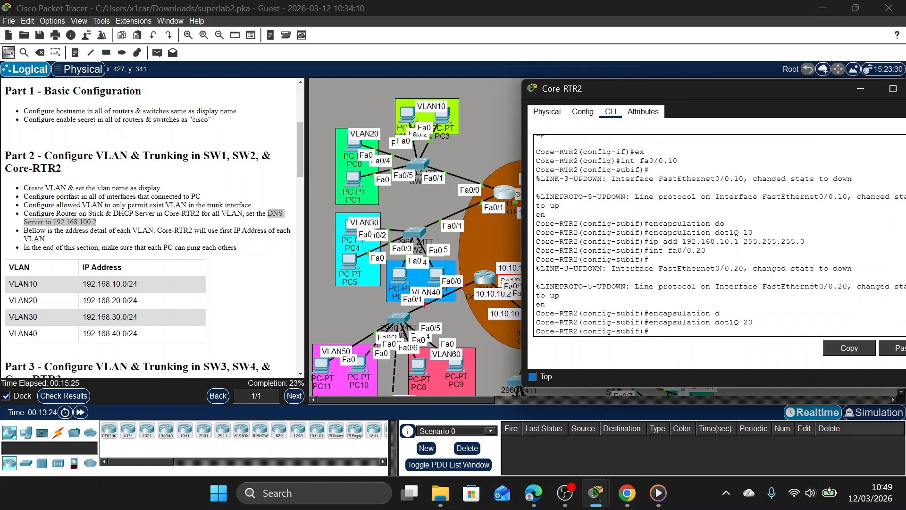
Assign IP address 192.168.20.1 with mask 255.255.255.0 to Core-RTR2's subinterface Fa0/0.20.
text(ip ad)
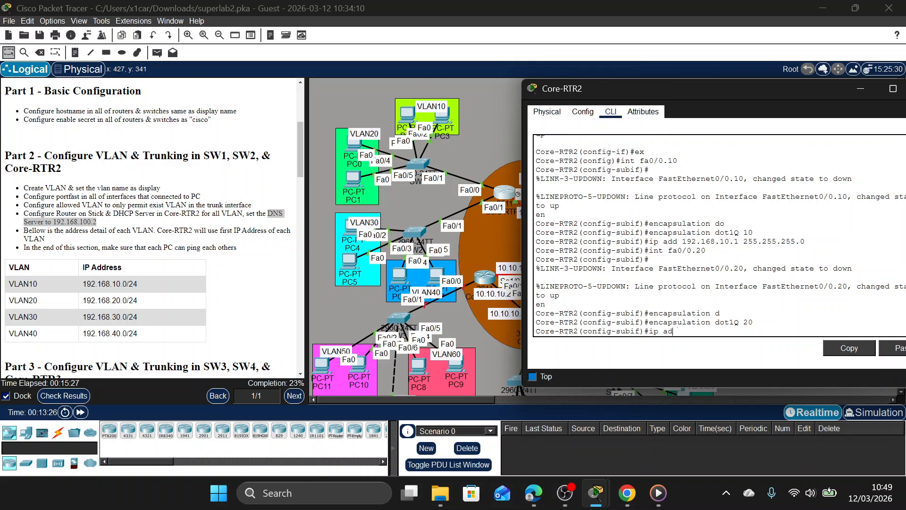
text(d 192.168.20.12 255)
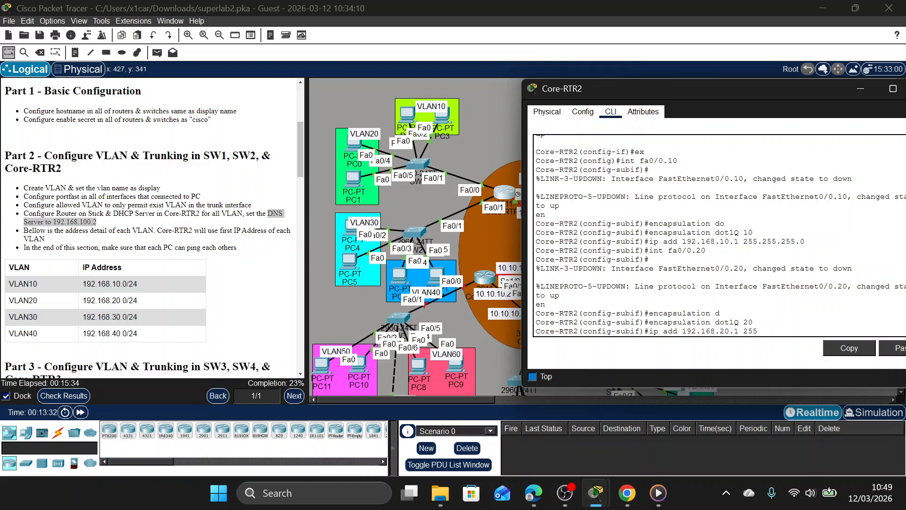
text(.255.255.0)
key(Return)
text(int fa0/0.20)
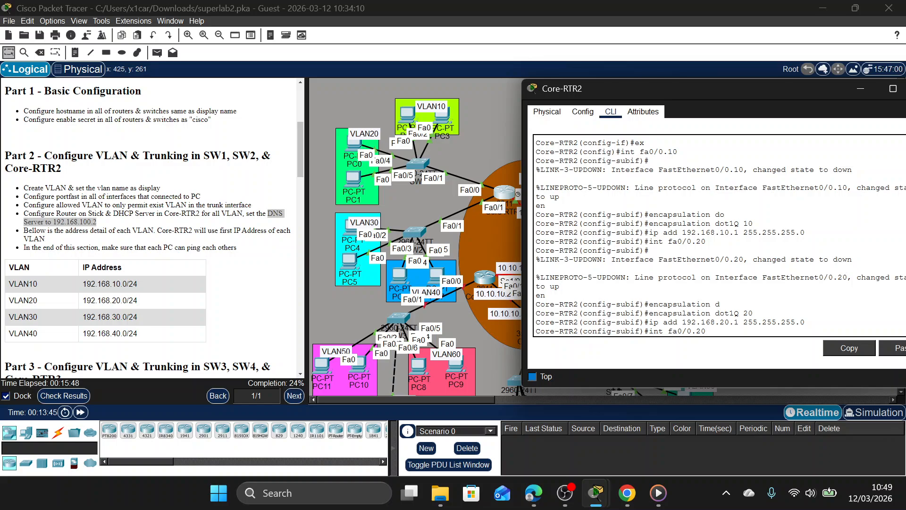
key(Right)
key(Right)
key(BackSpace)
text(1)
key(BackSpace)
key(BackSpace)
key(BackSpace)
key(BackSpace)
key(BackSpace)
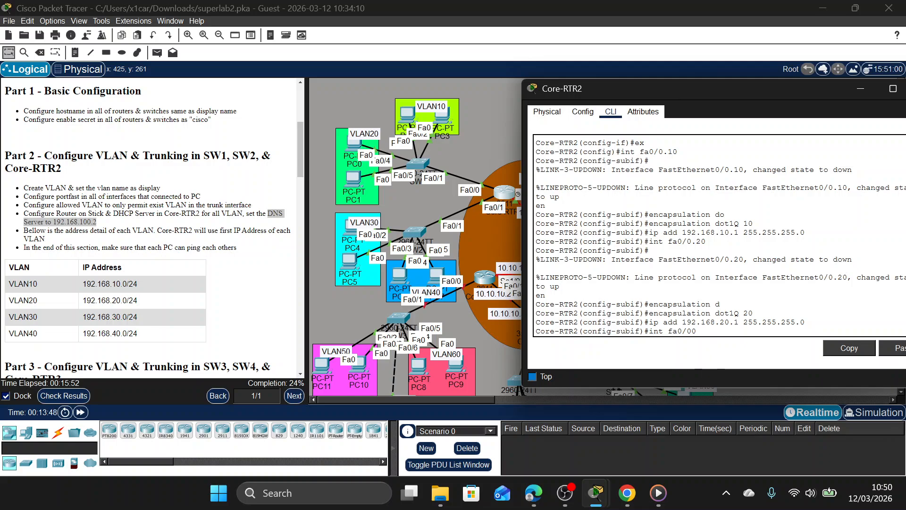
key(BackSpace)
key(BackSpace)
key(BackSpace)
key(BackSpace)
key(BackSpace)
key(BackSpace)
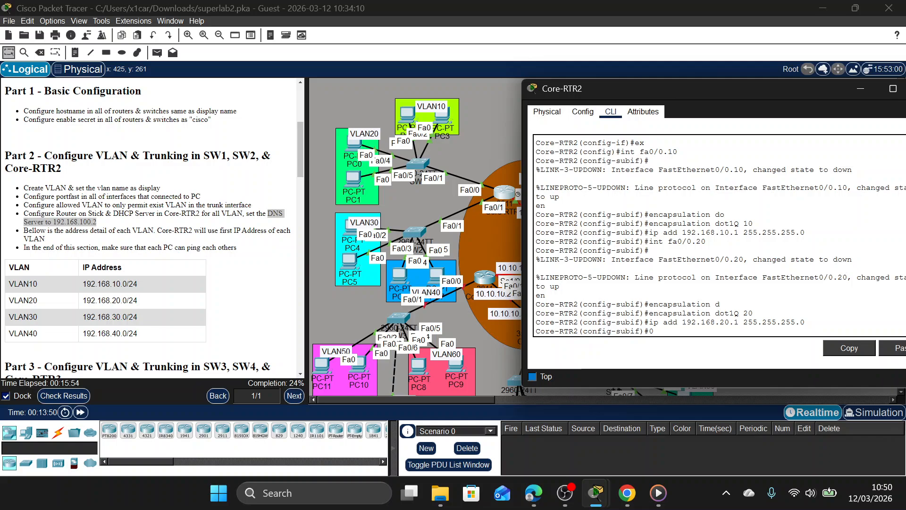
key(Return)
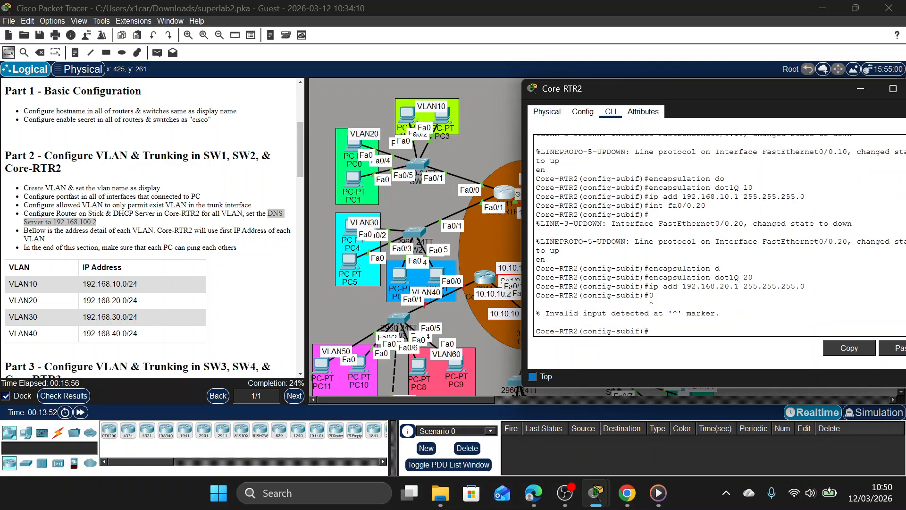
Create subinterface Fa0/1.30 on Core-RTR2 and set its encapsulation to dot1Q 30.
text(int fa0/1.30)
key(Return)
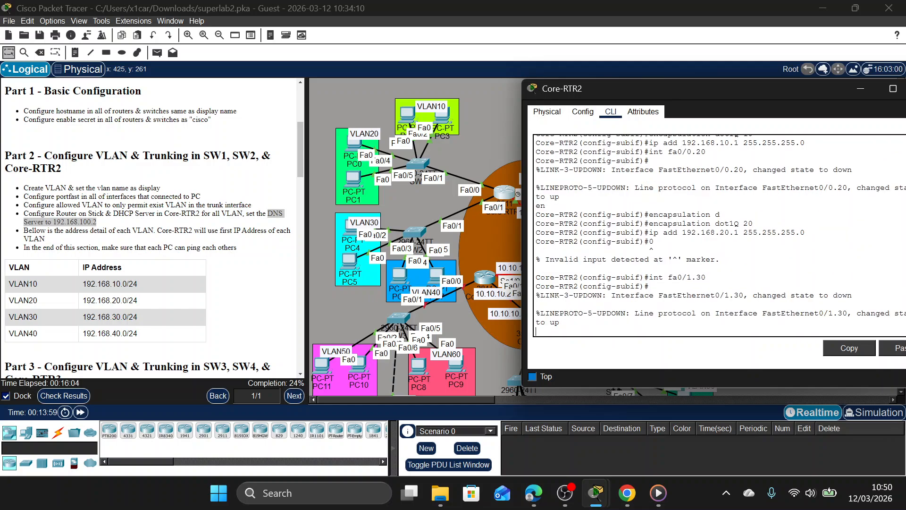
text(en)
key(Tab)
text(d)
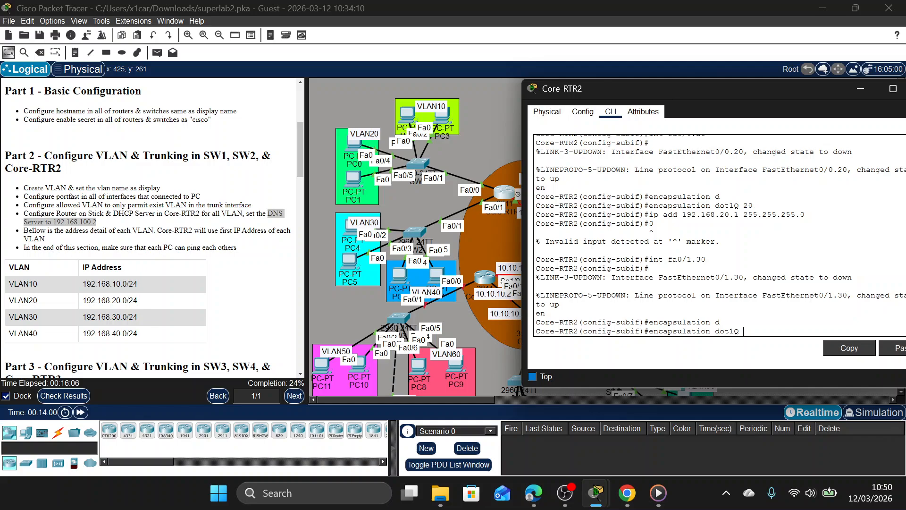
text(30)
key(Return)
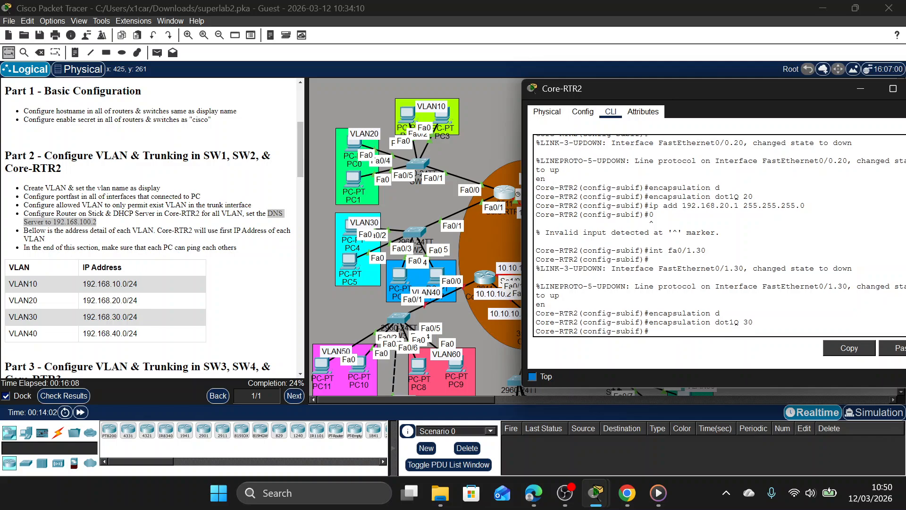
Assign IP address 192.168.30.1 with mask 255.255.255.0 to Core-RTR2's subinterface Fa0/1.30.
text(ip add 192.168.3)
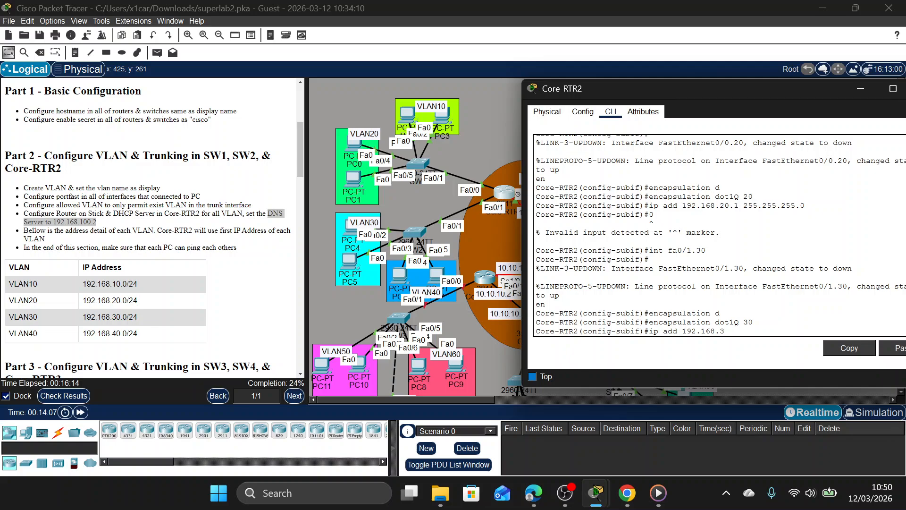
text(-0.1 255.255.255.0)
key(Return)
Create subinterface Fa0/1.40 on Core-RTR2 and set its encapsulation to dot1Q 40.
text(int fa0/1.30)
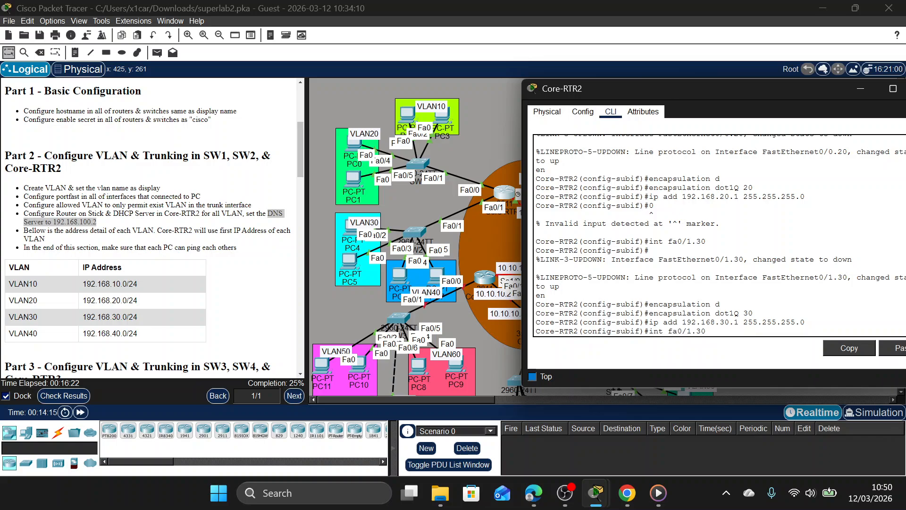
key(Left)
key(BackSpace)
text(4)
key(Return)
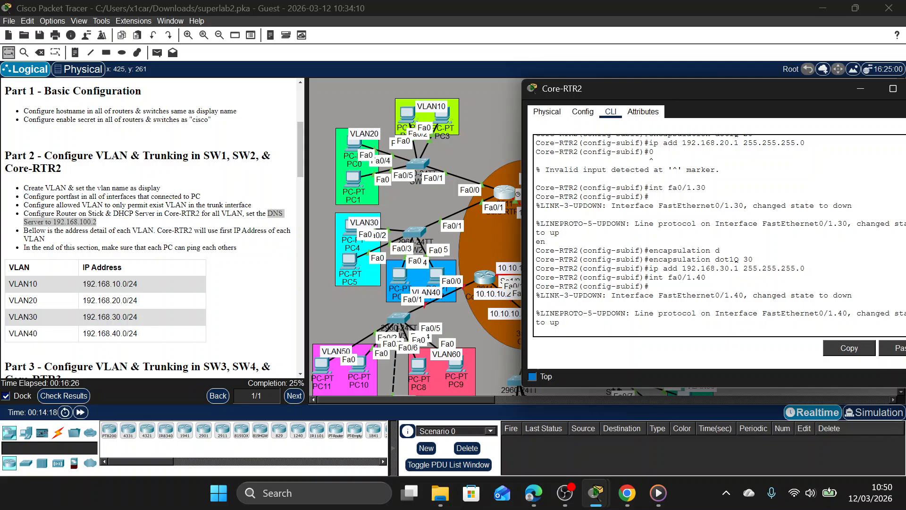
key(Up)
key(Up)
key(Up)
key(Left)
key(BackSpace)
text(4)
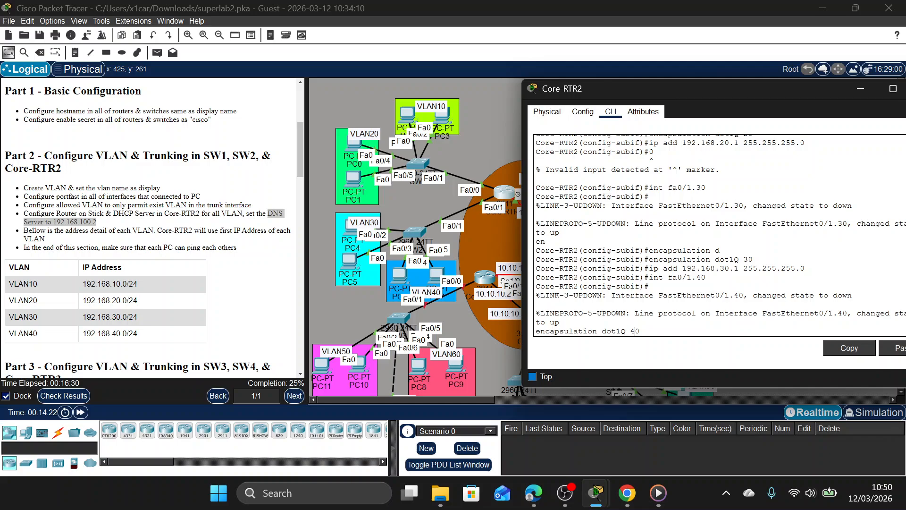
key(Return)
Assign IP address 192.168.40.1 with mask 255.255.255.0 to Core-RTR2's subinterface Fa0/1.40.
key(Up)
key(Up)
key(Up)
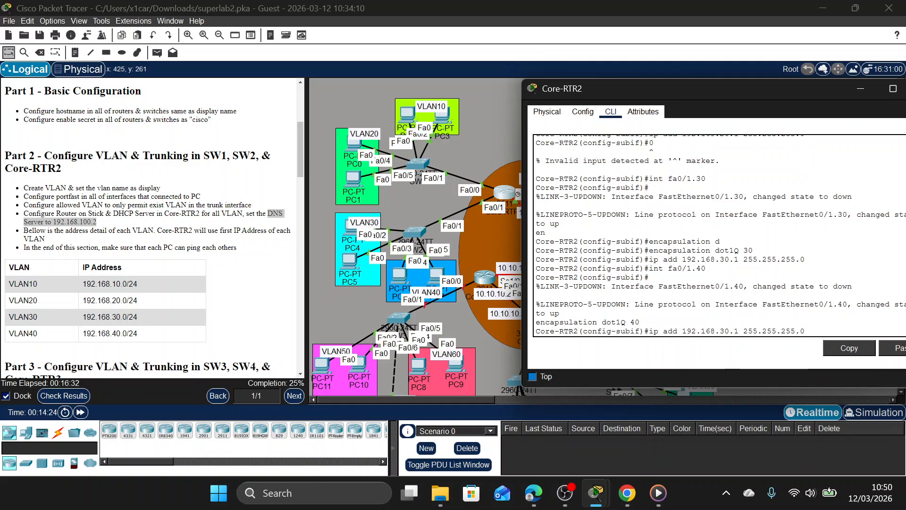
key(Left)
key(Left)
key(Left)
key(Left)
key(Left)
key(Left)
key(Left)
key(Left)
key(Left)
key(Left)
key(Left)
key(Left)
key(Left)
key(Left)
key(Left)
key(Left)
key(Left)
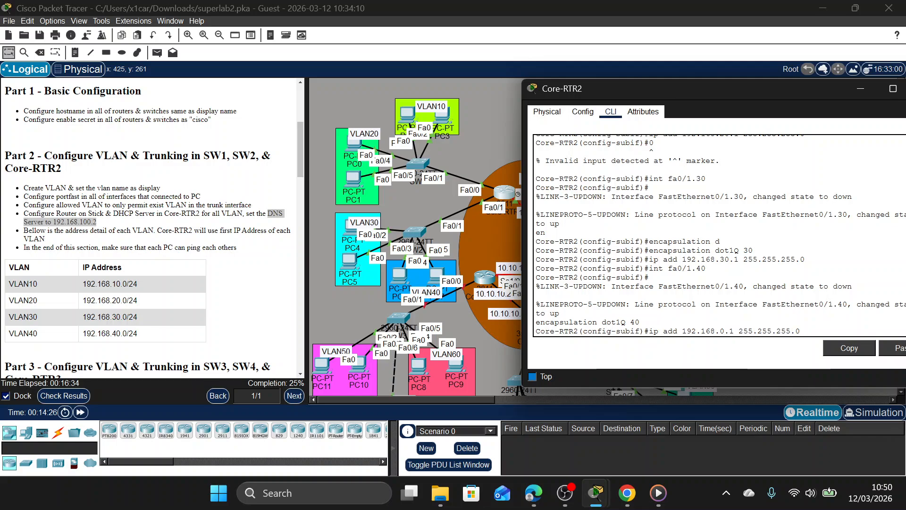
key(BackSpace)
text(4)
key(Return)
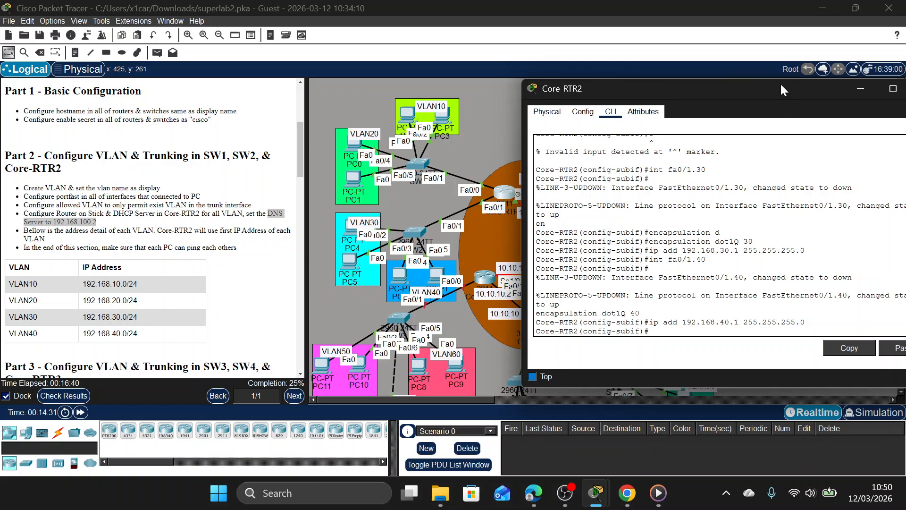
Check the activity results and review the assessment items for Core-RTR2's DHCP excluded addresses and pools.
drag(780, 83, 775, 83)
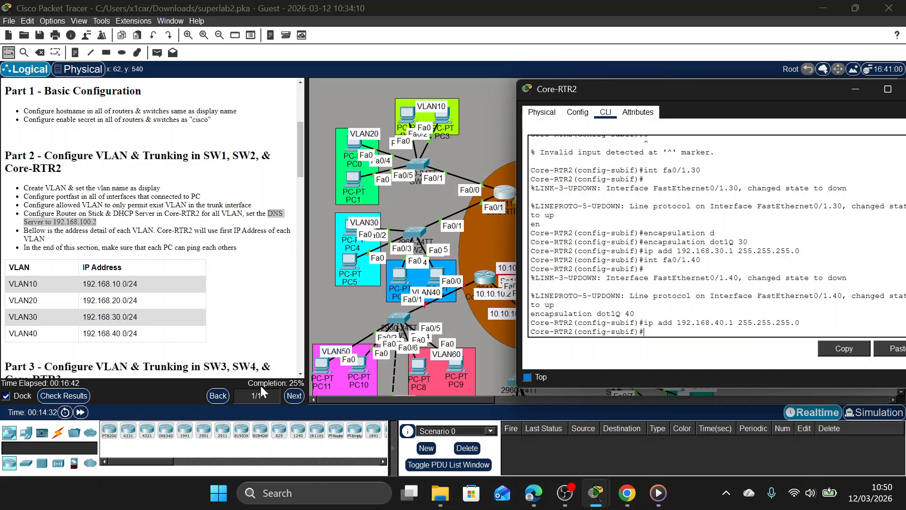
click(67, 401)
click(67, 402)
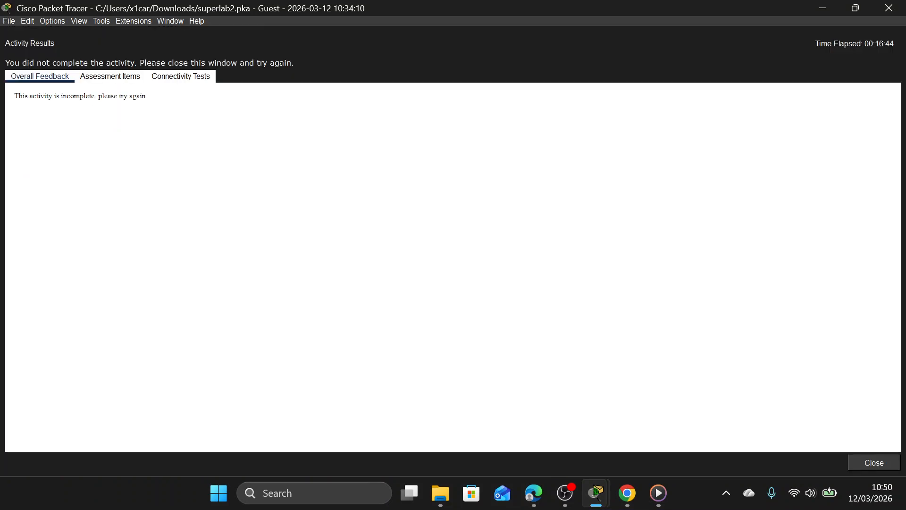
click(97, 76)
scroll(158, 221, down, 5)
scroll(142, 212, down, 4)
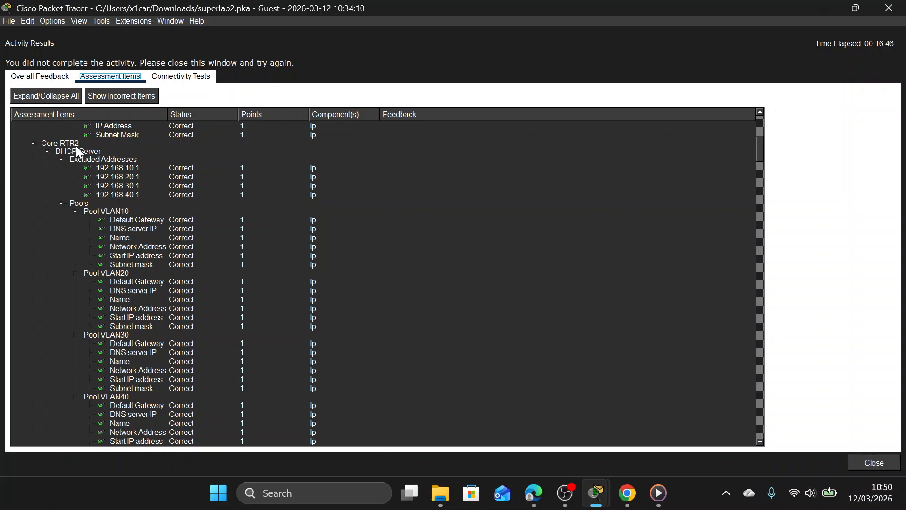
scroll(141, 224, down, 7)
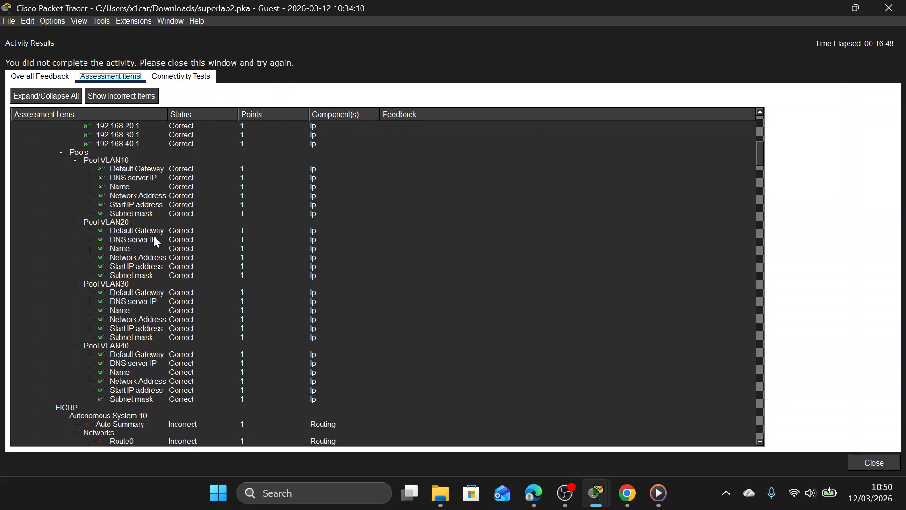
Examine the assessment items for Core-RTR2's ports FastEthernet0/0.10, 0/0.20, 0/1.30 and 0/1.40.
scroll(189, 318, down, 3)
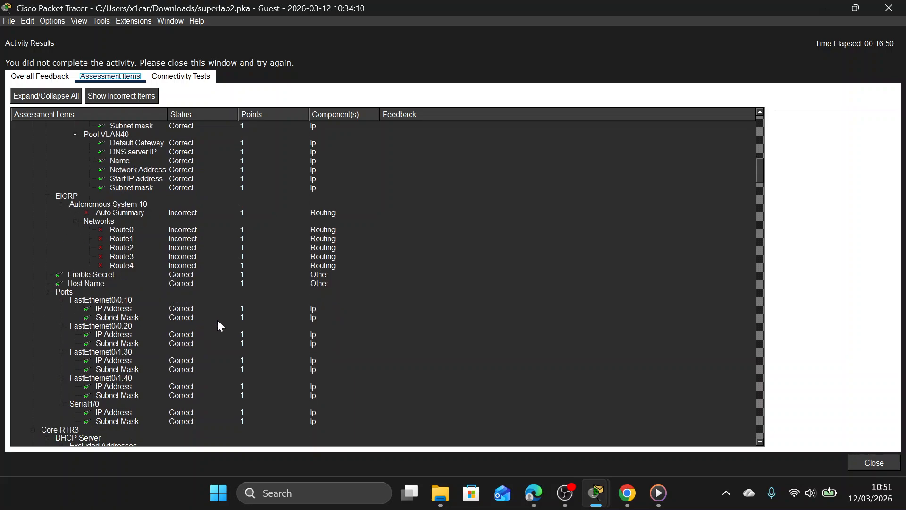
scroll(122, 366, down, 2)
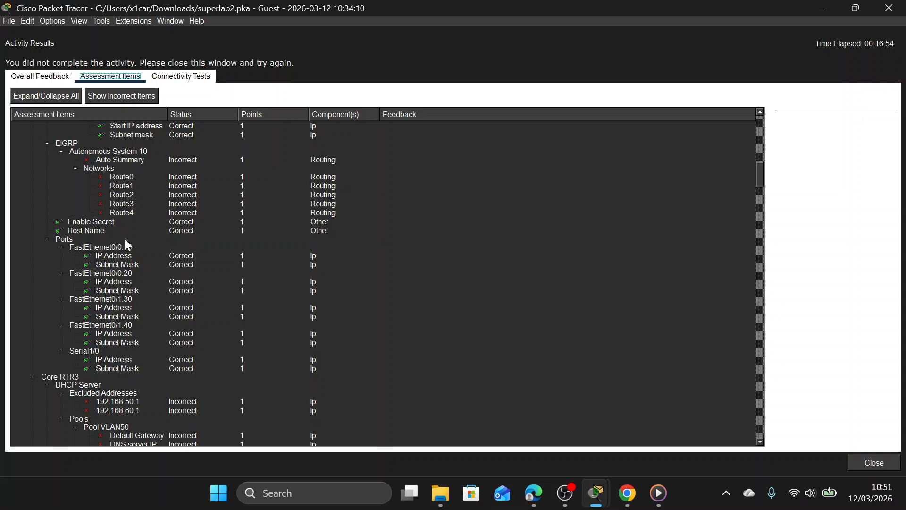
click(134, 248)
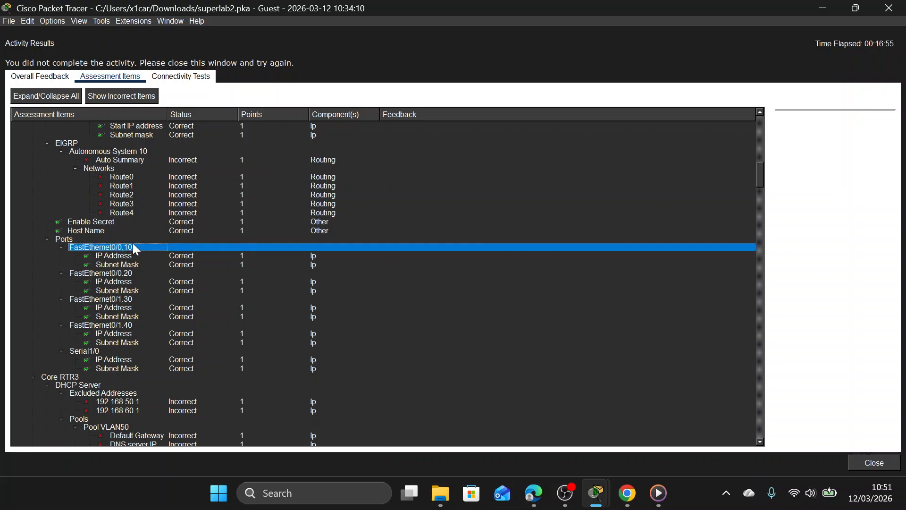
click(142, 272)
click(152, 299)
click(157, 326)
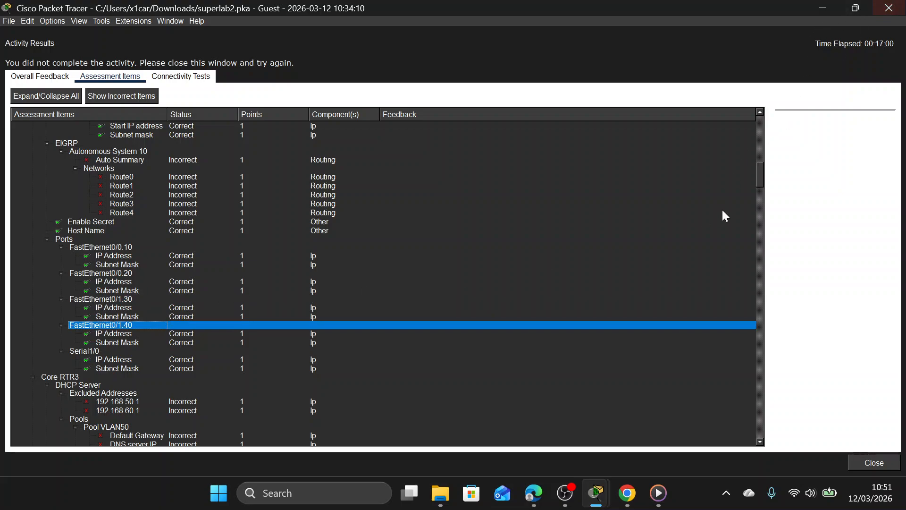
scroll(721, 209, up, 3)
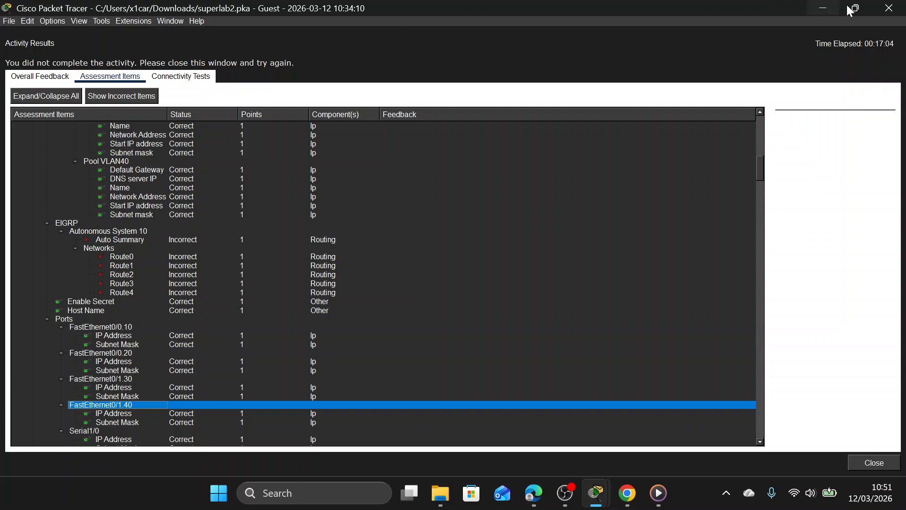
Close the activity results and enter global configuration mode on SW1, supplying the enable password.
click(889, 7)
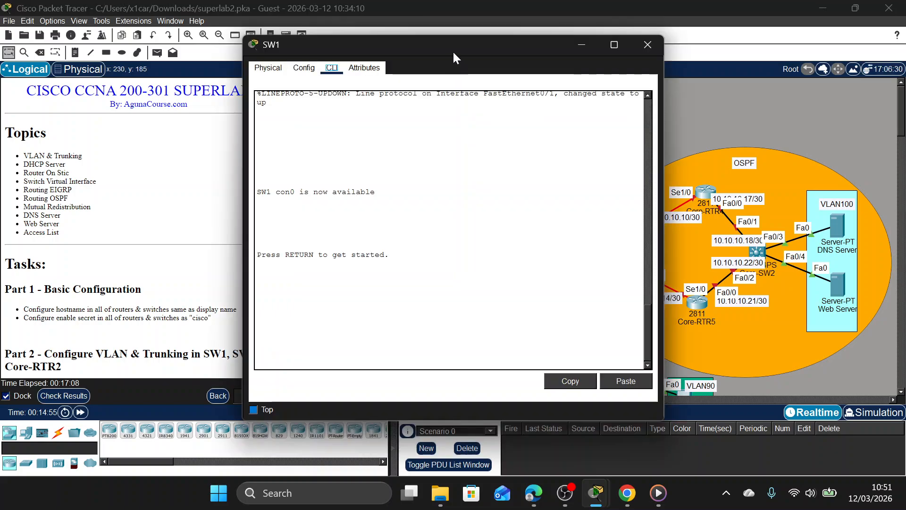
drag(452, 50, 687, 42)
key(Return)
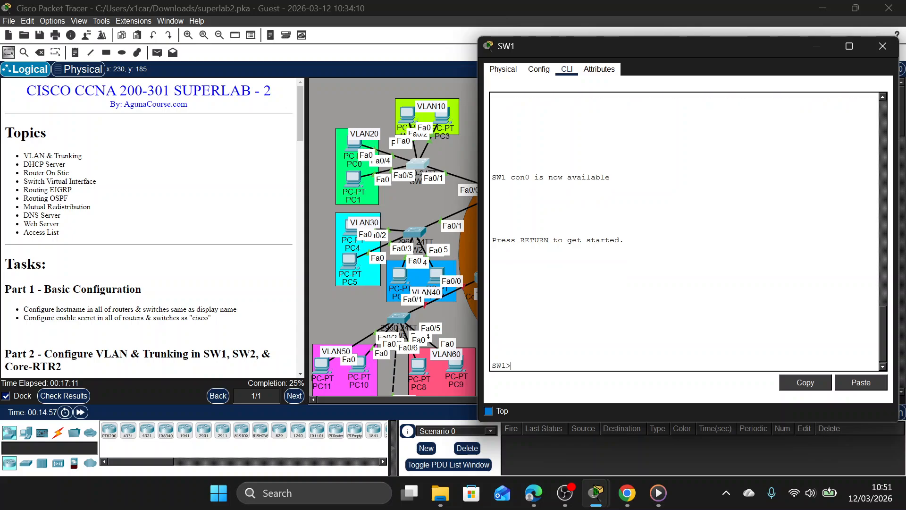
text(en)
key(Return)
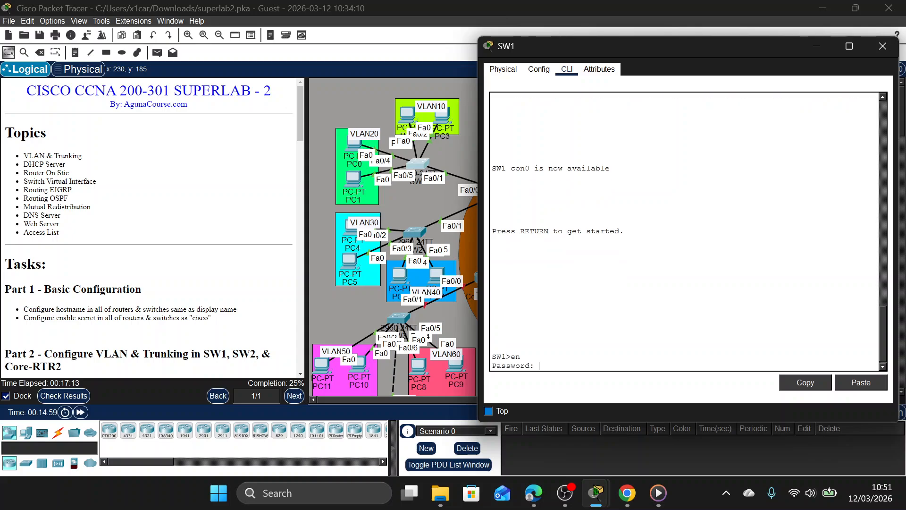
text(cisco)
key(Return)
text(conf t)
key(Return)
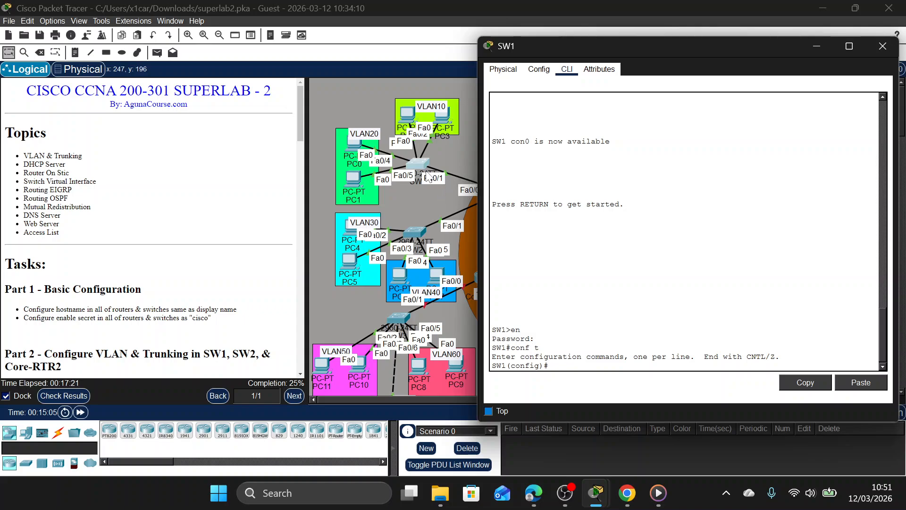
Set SW1's interface Fa0/1 to switchport mode trunk.
text(int fa0/1)
key(Return)
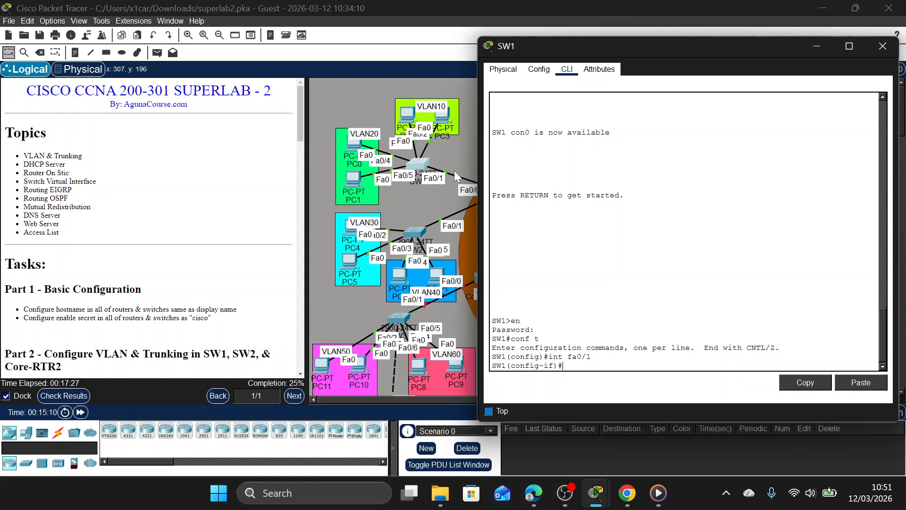
text(sw)
key(Tab)
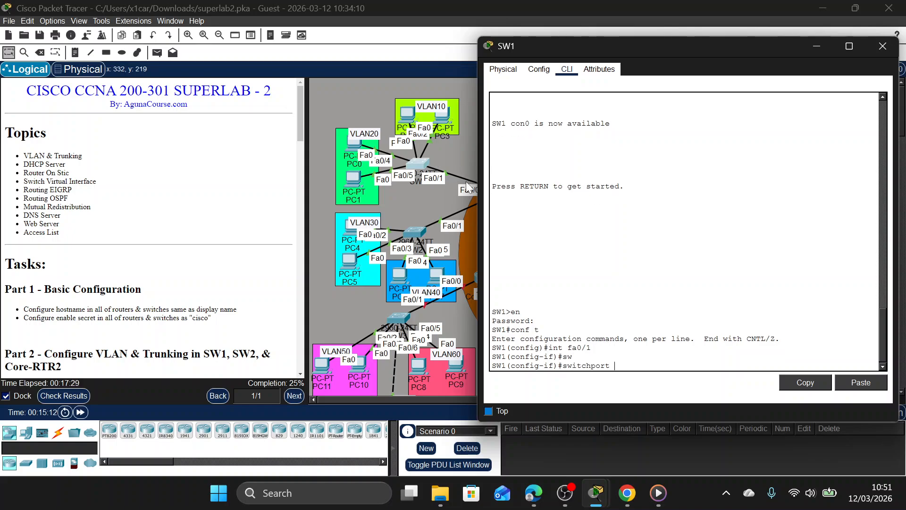
text(trunk)
key(Tab)
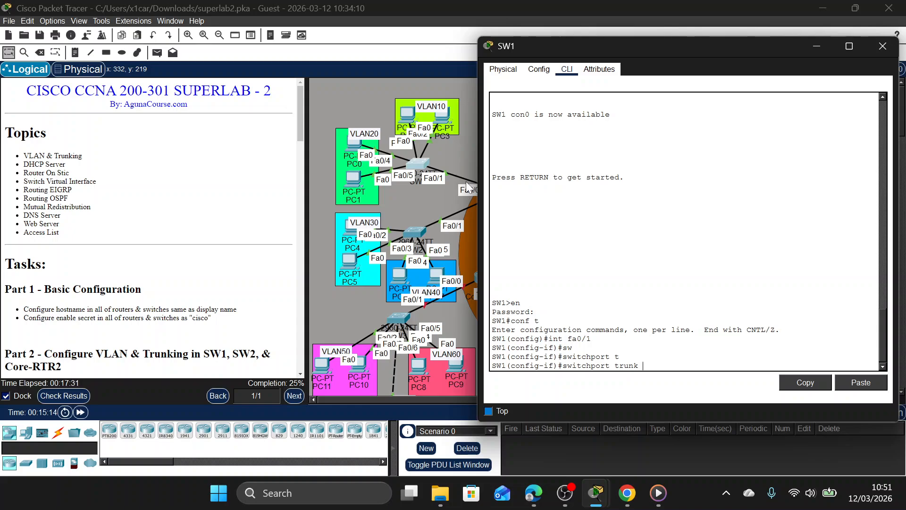
key(BackSpace)
key(BackSpace)
key(BackSpace)
key(BackSpace)
text(m)
key(Tab)
text(t)
key(Tab)
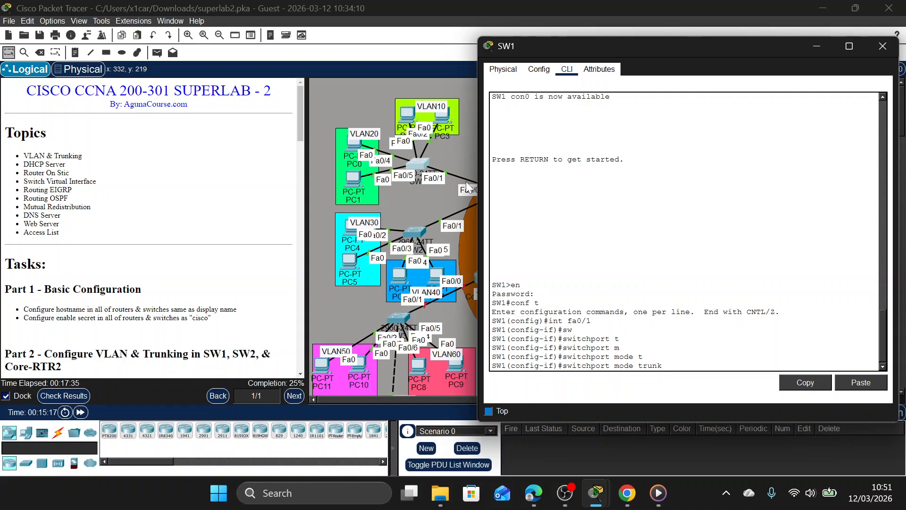
key(Return)
Restrict the allowed VLANs on SW1's Fa0/1 trunk to 10 and 20.
text(sw)
key(Tab)
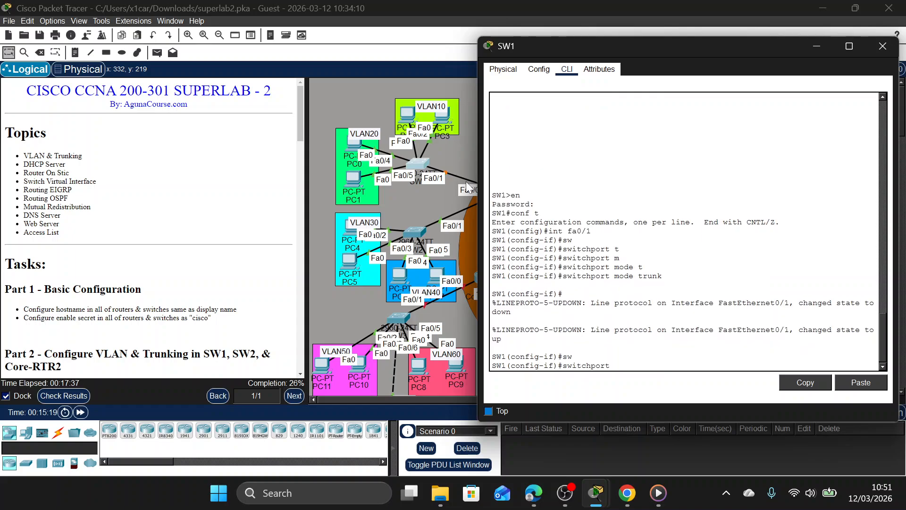
text(t)
key(Tab)
text(a)
key(Tab)
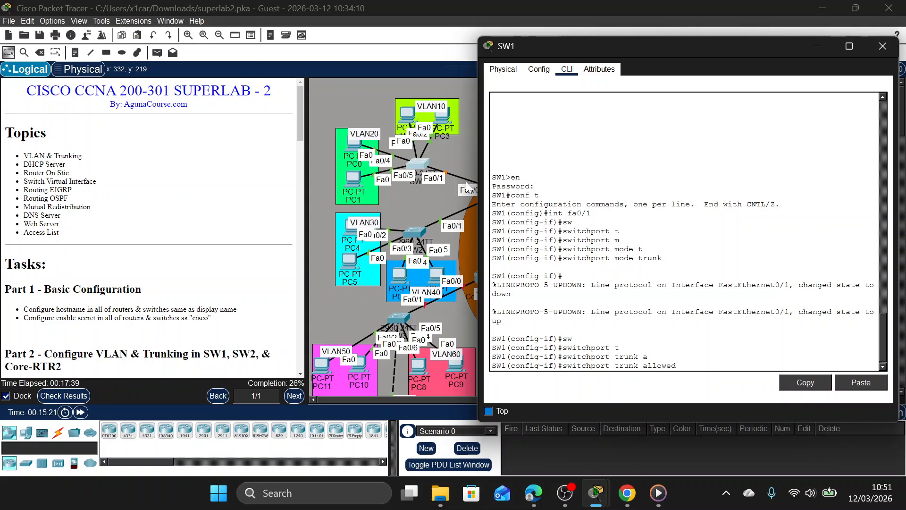
text(v)
key(Tab)
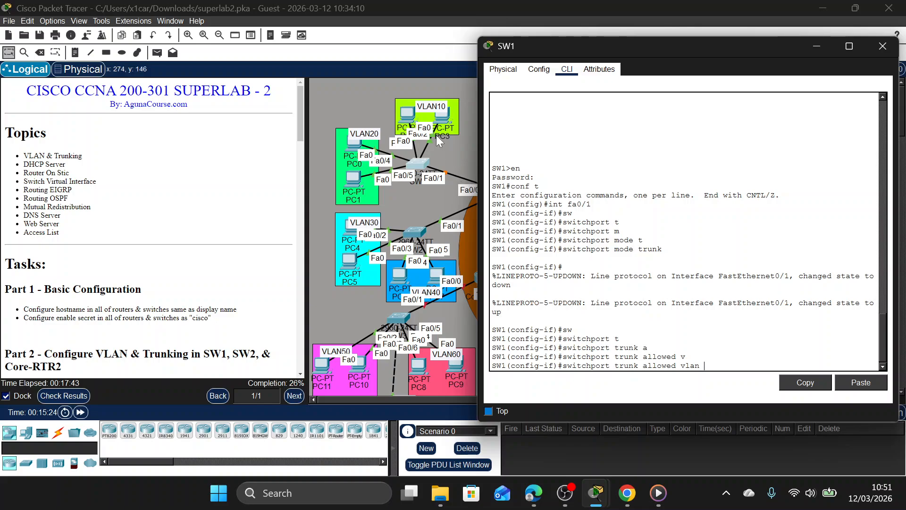
text(10,20)
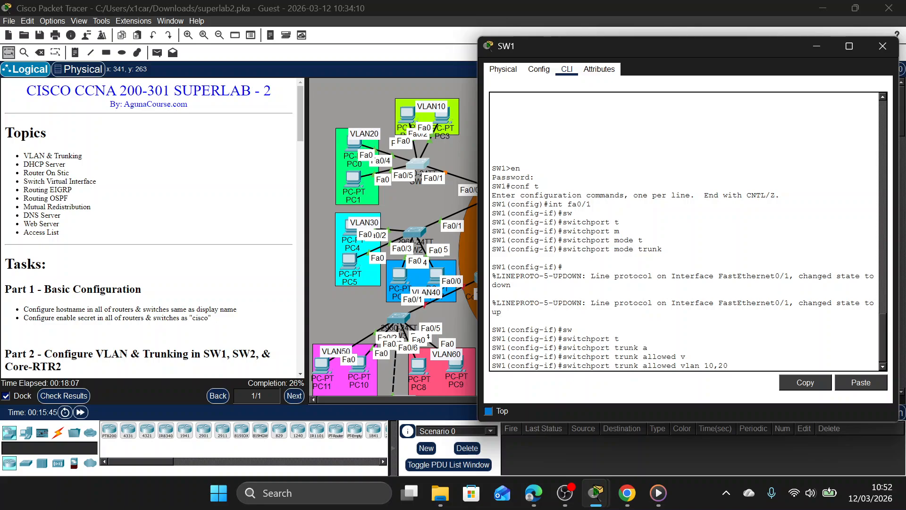
key(Return)
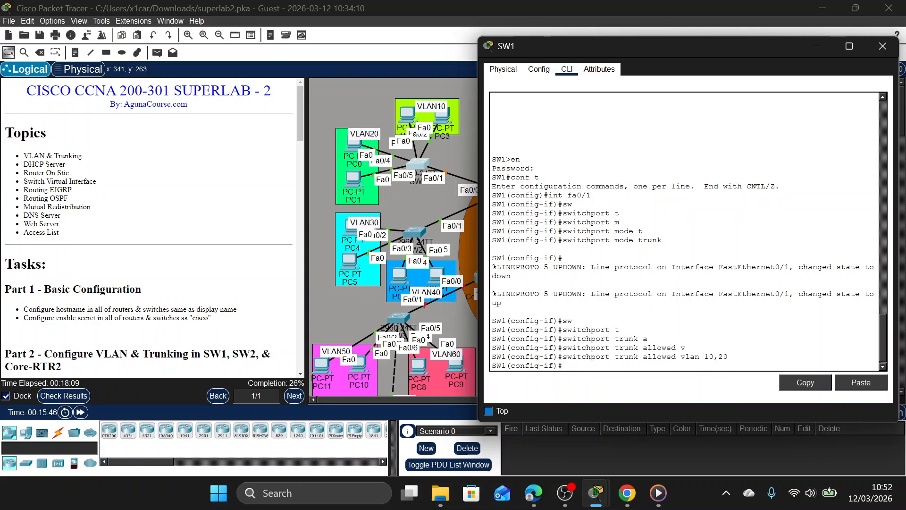
Enable spanning-tree PortFast on SW1's Fa0/1 and return to global configuration mode.
text(spa po)
key(Return)
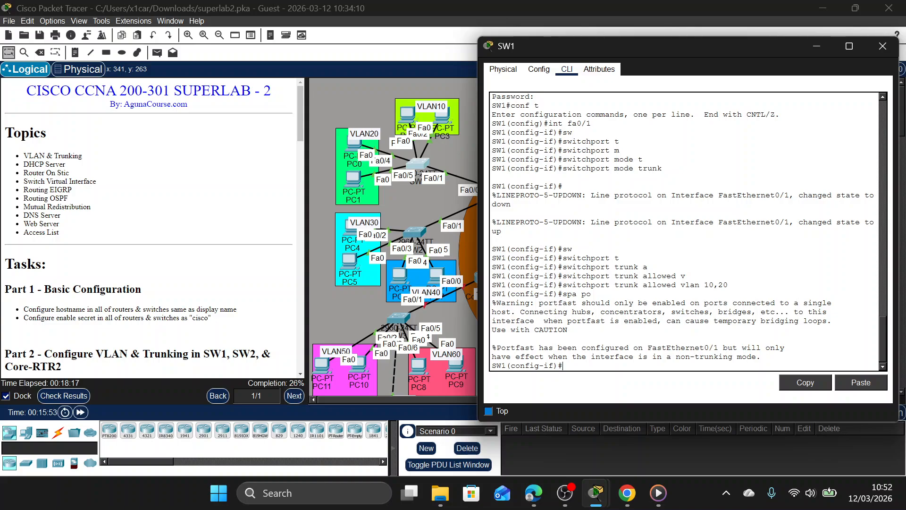
text(e)
key(Return)
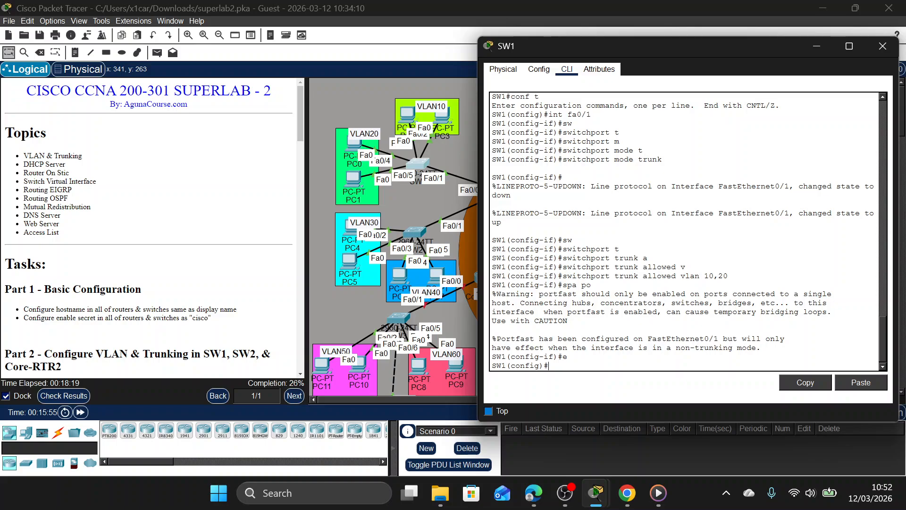
Create VLAN 10 on SW1 and name it VLAN10.
text(vlan 10)
key(Return)
text(nam)
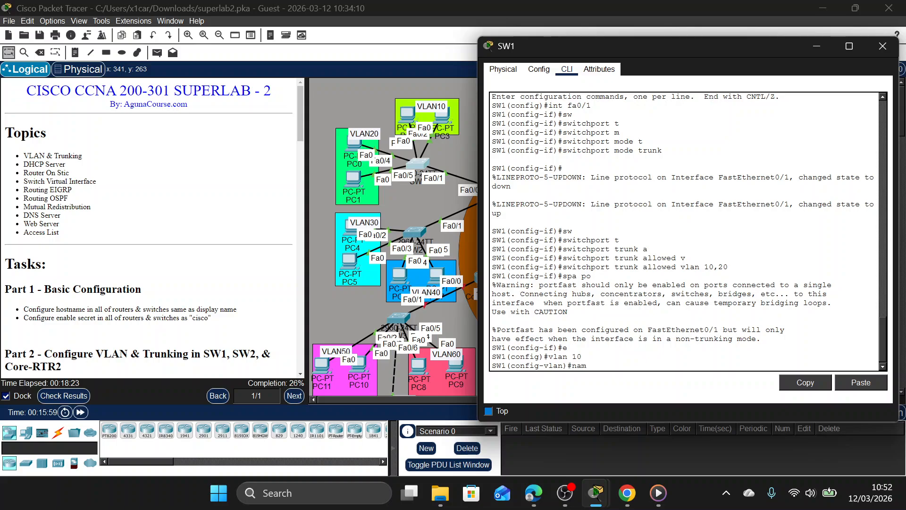
text(e VLAN10)
key(Return)
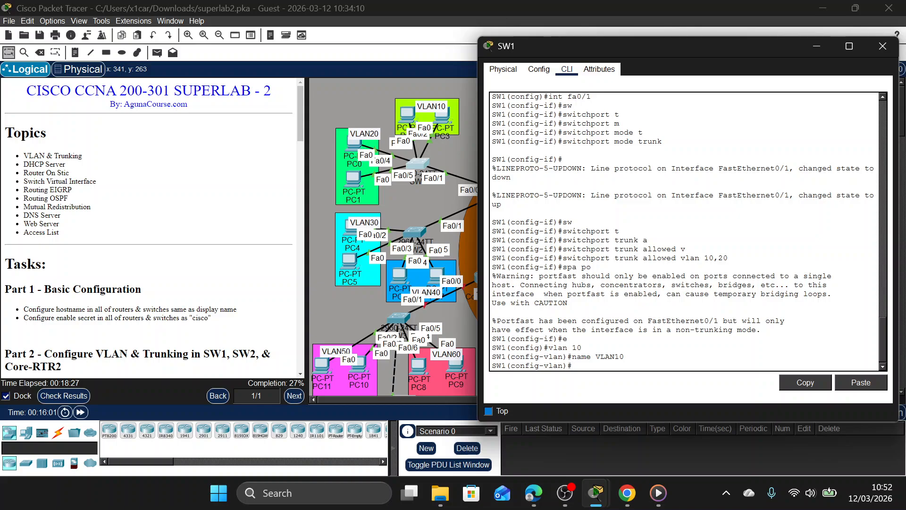
Create VLAN 20 on SW1 and name it VLAN20.
text(vlan 10)
key(Return)
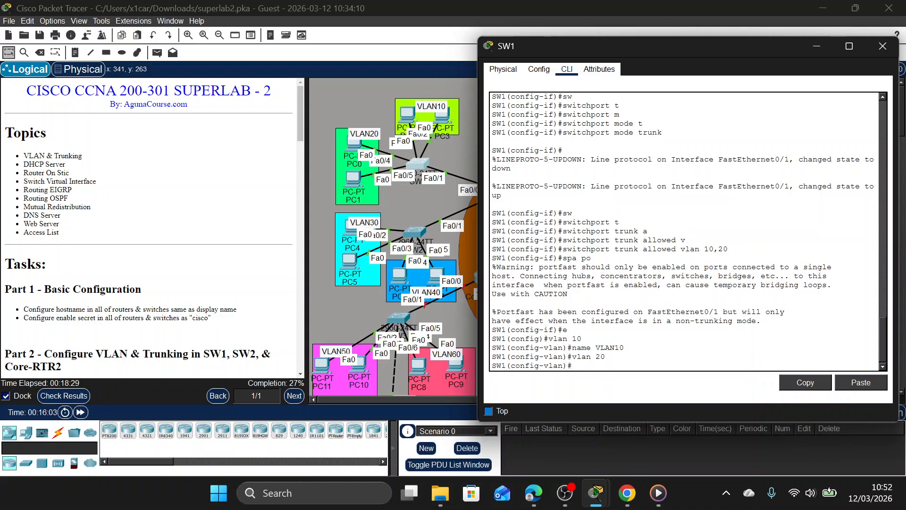
text(name VLAN20)
key(Return)
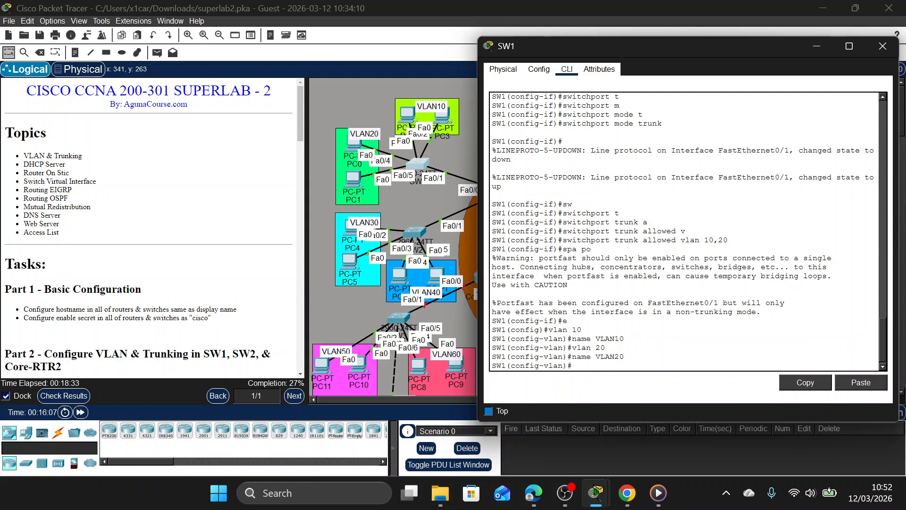
key(Return)
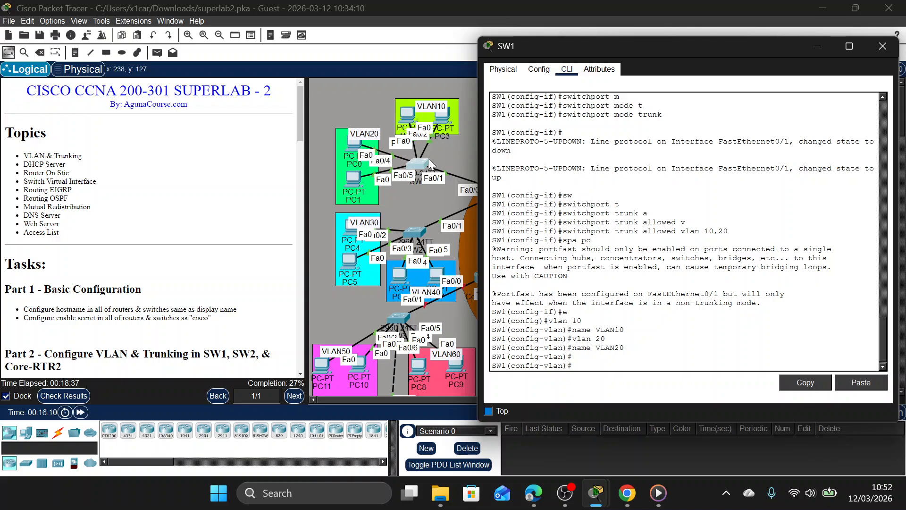
Identify SW1's ports leading to the VLAN10 PCs and enter configuration of interface range Fa0/2-3.
click(414, 138)
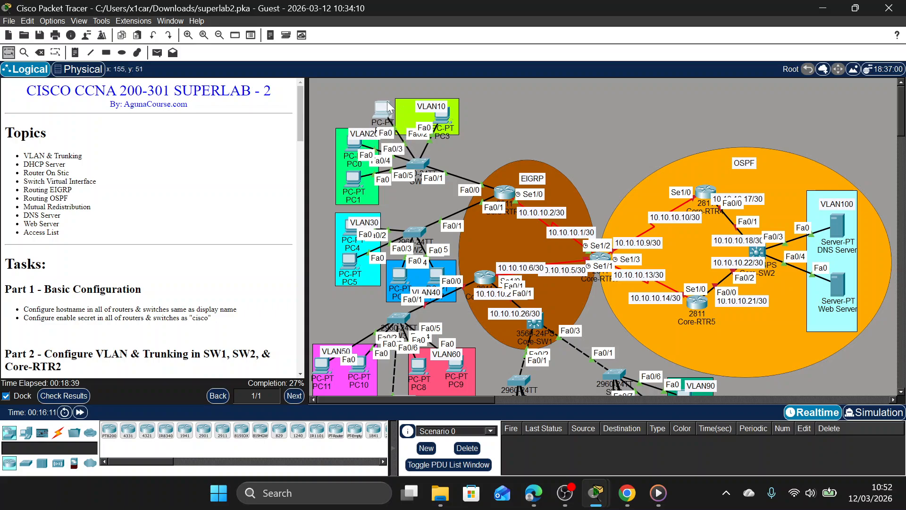
click(422, 166)
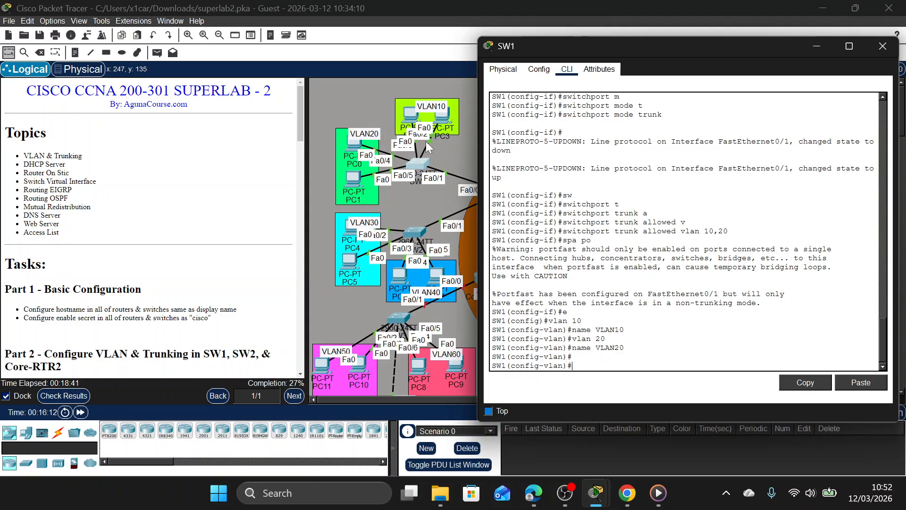
click(441, 132)
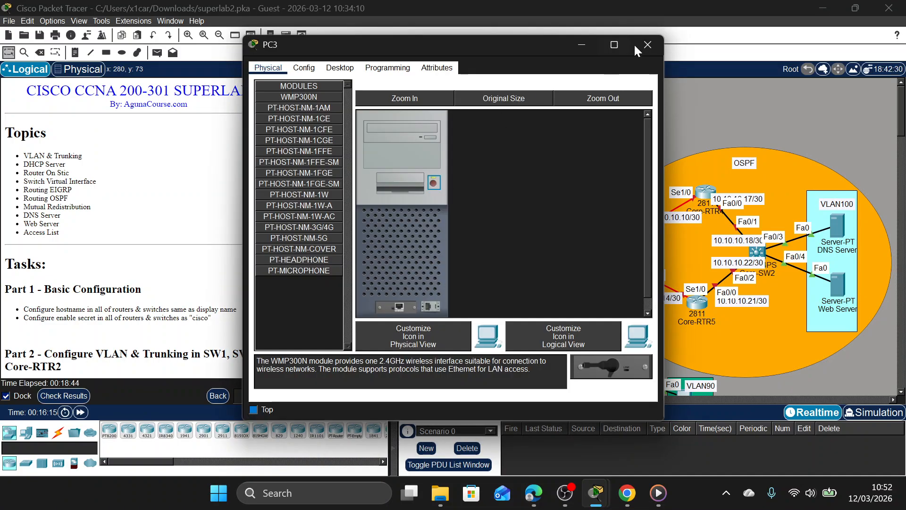
click(635, 45)
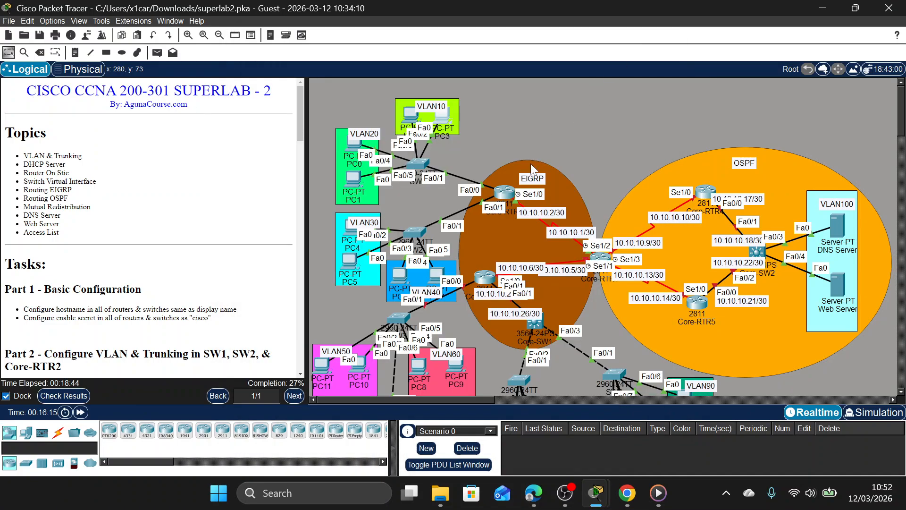
click(425, 164)
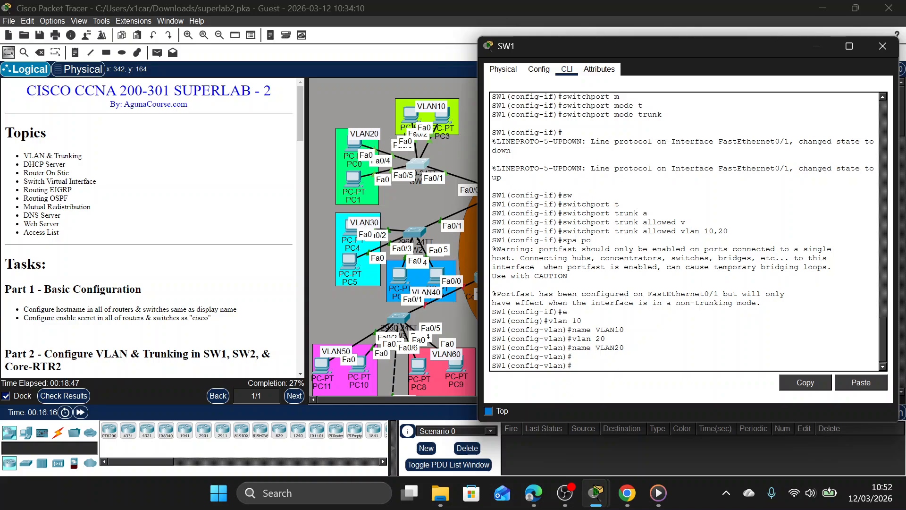
text(E)
key(Return)
text(INT)
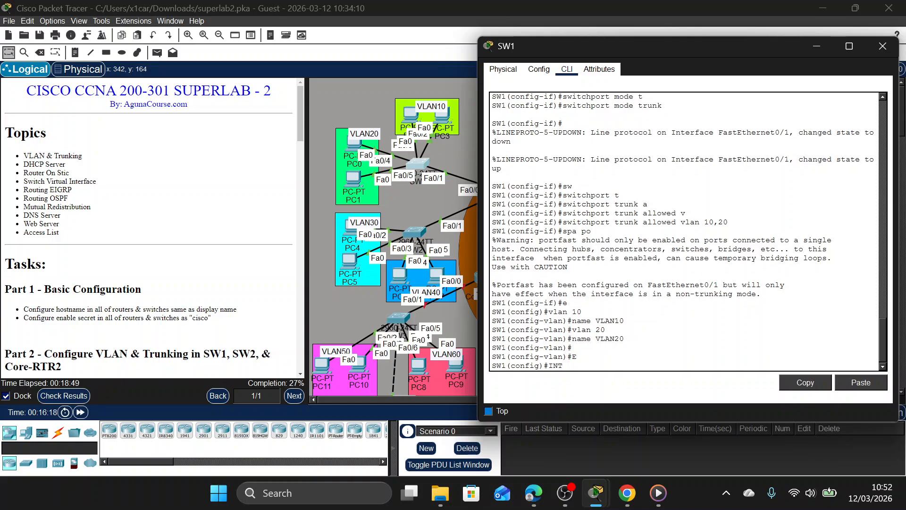
text( RA FA0/2-3)
key(Return)
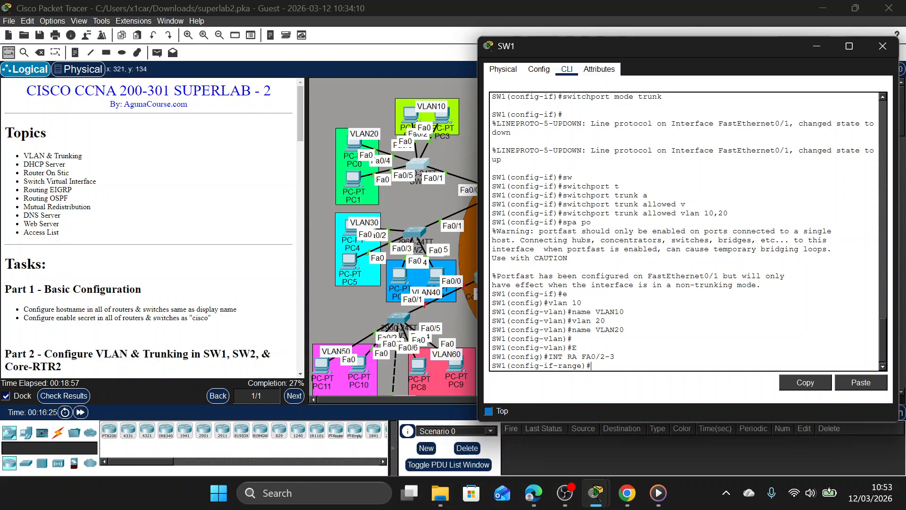
Set SW1's interface range Fa0/2-3 to switchport mode access.
text(SW)
key(Tab)
text(N)
key(Tab)
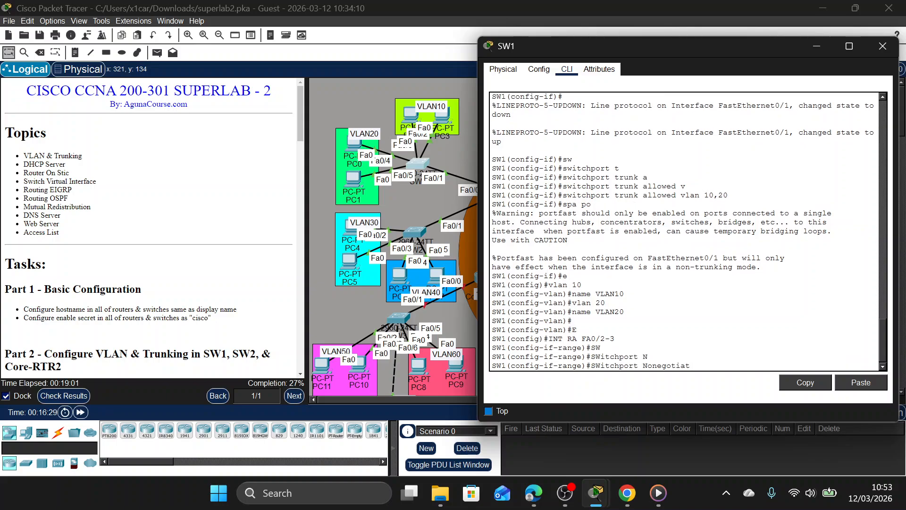
key(BackSpace)
key(BackSpace)
key(BackSpace)
key(BackSpace)
key(BackSpace)
key(BackSpace)
key(BackSpace)
key(BackSpace)
key(BackSpace)
key(BackSpace)
text(M)
key(Tab)
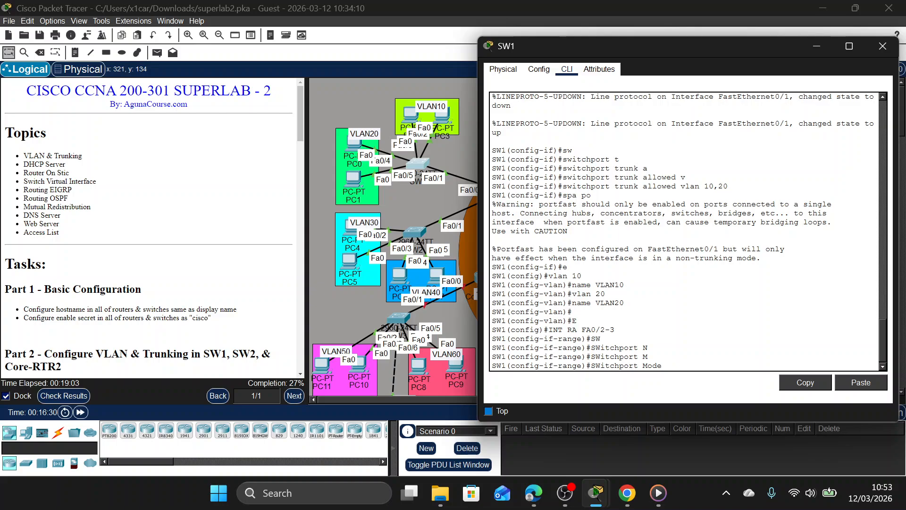
text(a)
key(Tab)
key(Return)
Assign SW1's interface range Fa0/2-3 to access VLAN 10 and enable spanning-tree PortFast on it.
text(sw)
key(Tab)
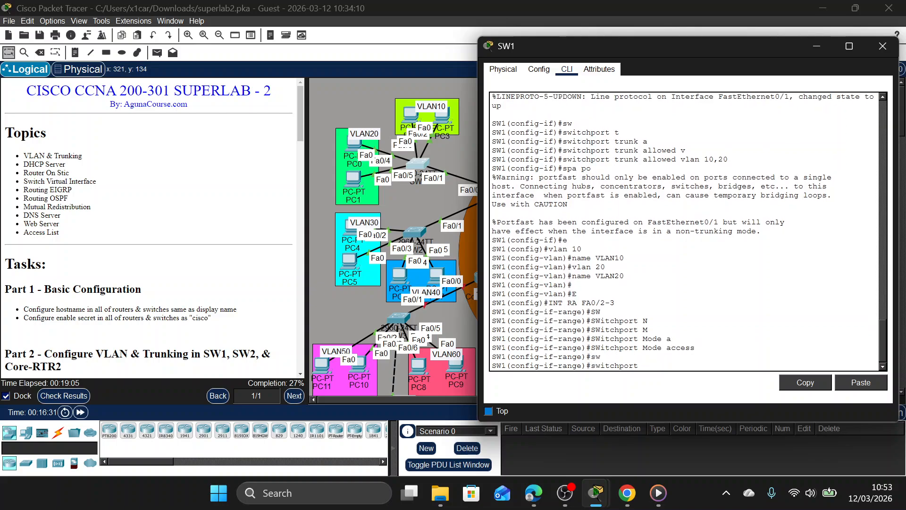
text(a)
key(Tab)
text(v)
key(Tab)
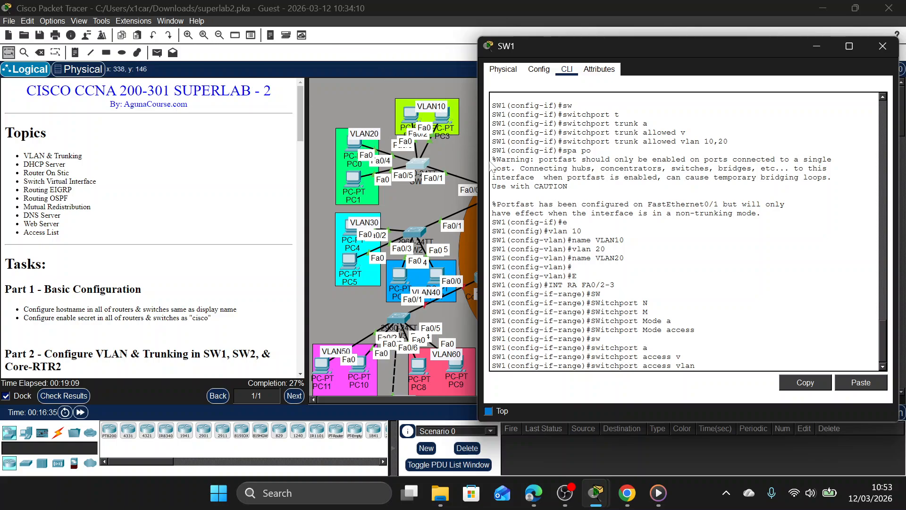
text(10)
key(Return)
text(spa po)
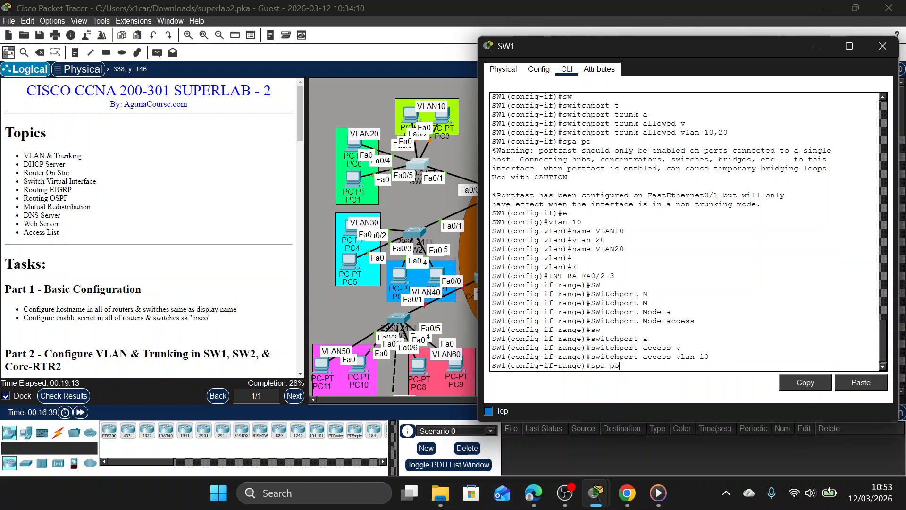
key(Return)
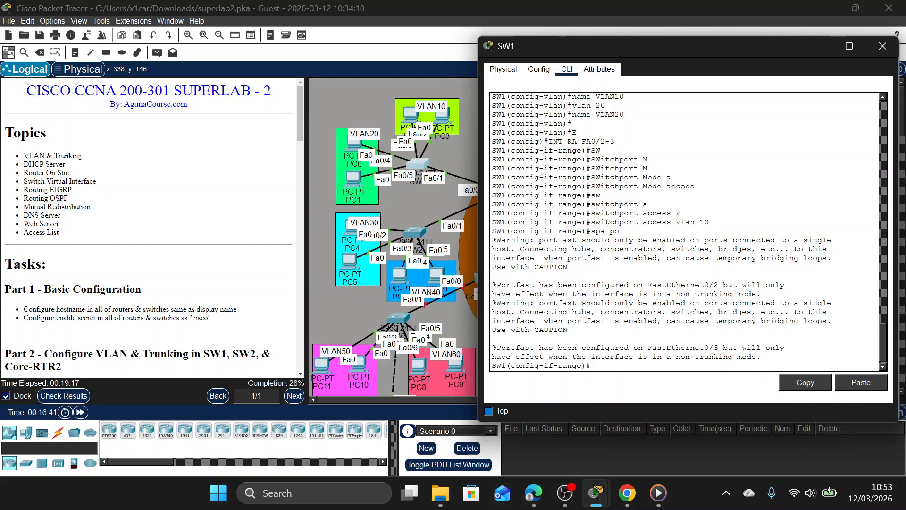
Switch PC2's IP configuration to DHCP so it requests an address from the VLAN 10 pool.
click(325, 104)
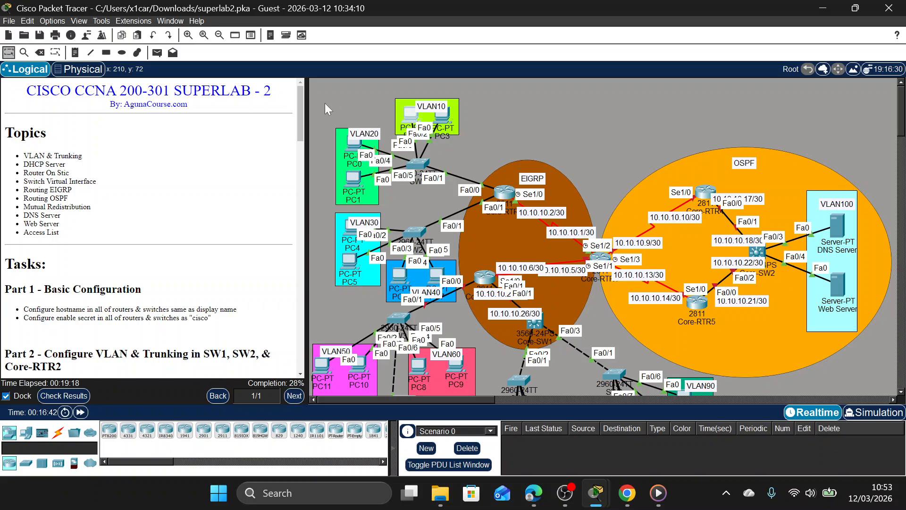
click(409, 113)
click(340, 69)
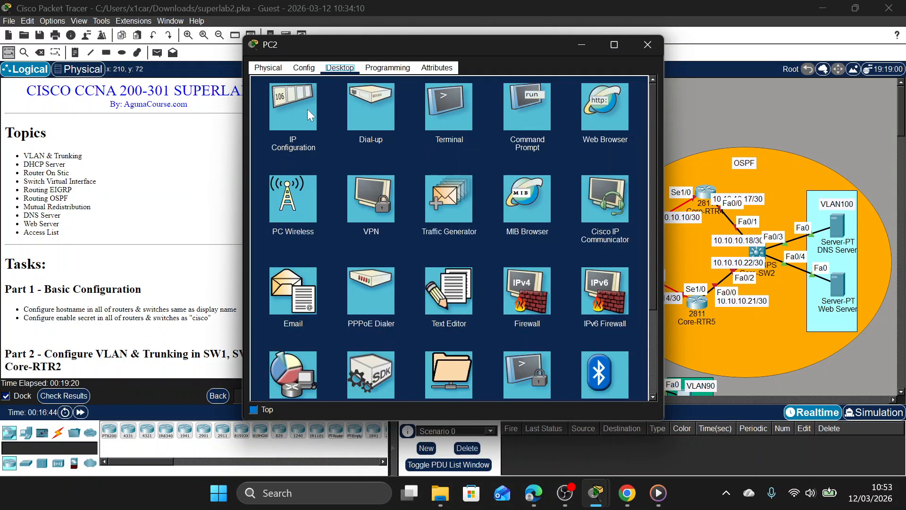
click(288, 109)
click(297, 126)
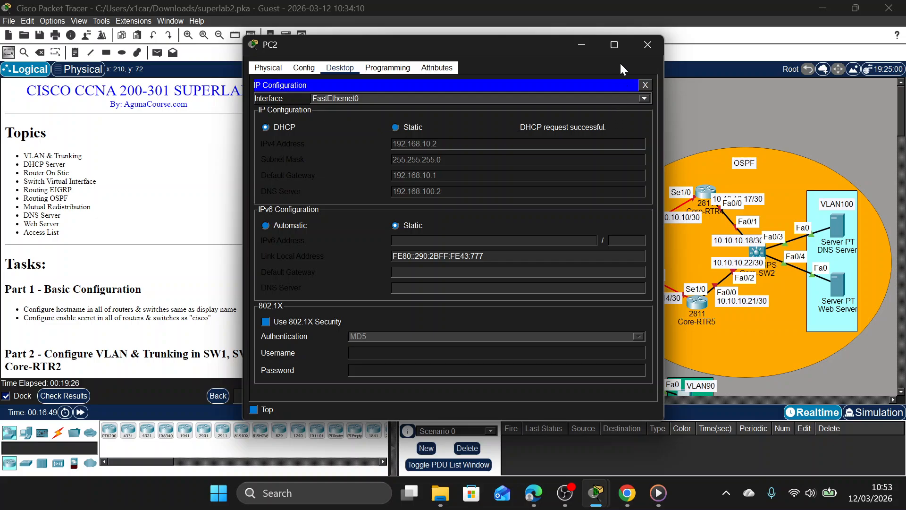
Switch PC3's IP configuration to DHCP so it requests an address from the VLAN 10 pool.
click(643, 46)
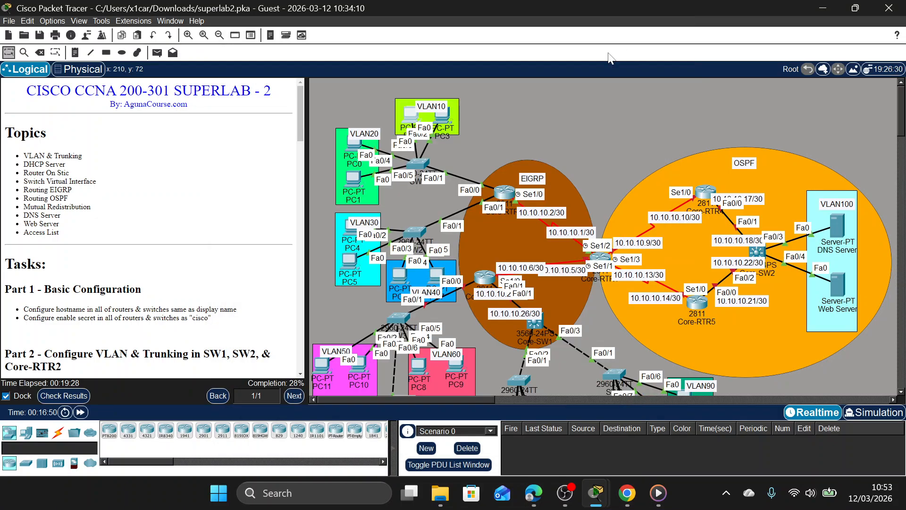
click(443, 118)
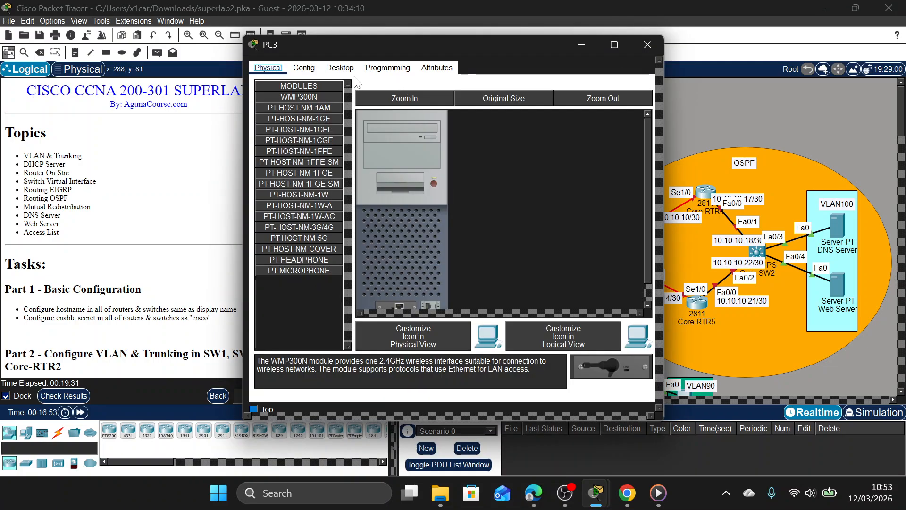
click(339, 71)
click(294, 116)
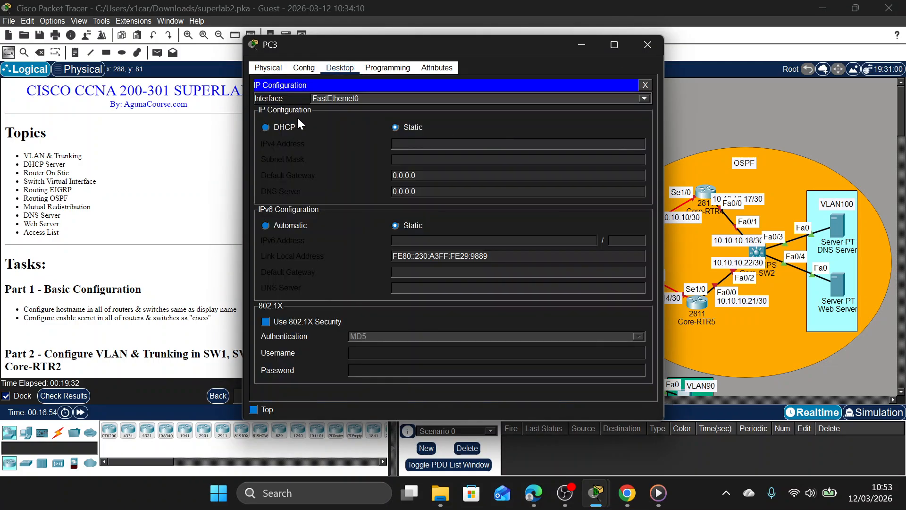
click(285, 125)
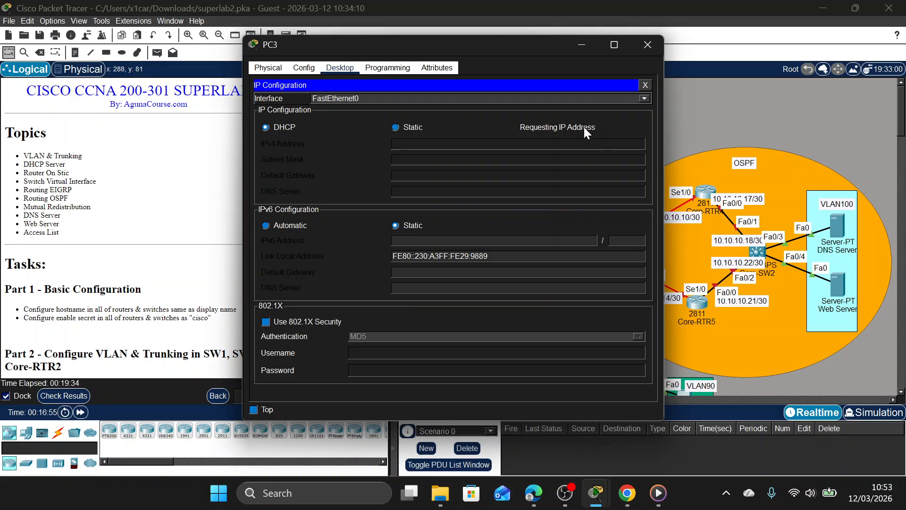
click(641, 52)
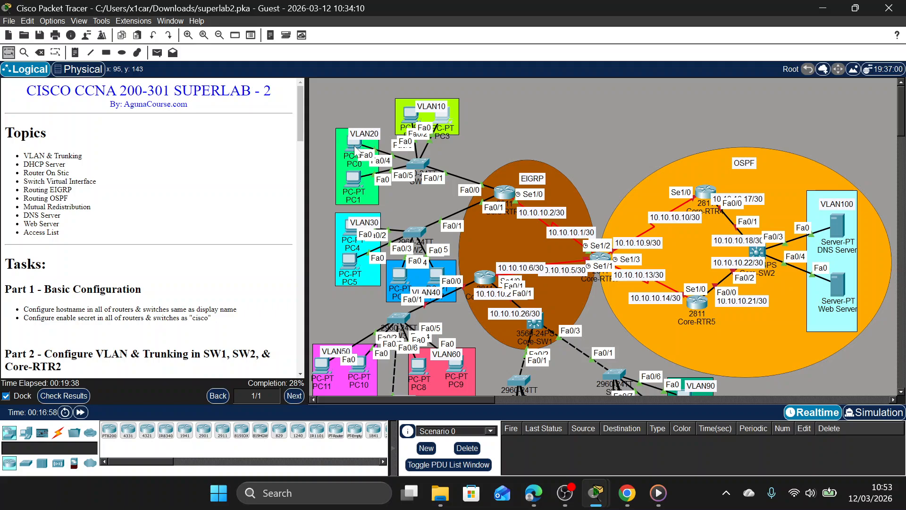
Nudge PC0 to uncover its link's port label and set SW1's interface range Fa0/4-5 to switchport mode access.
drag(354, 150, 353, 156)
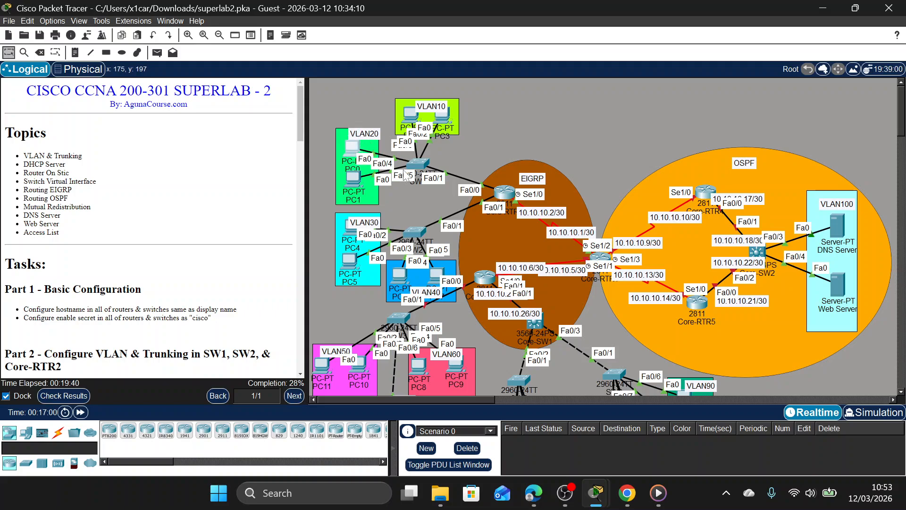
click(418, 164)
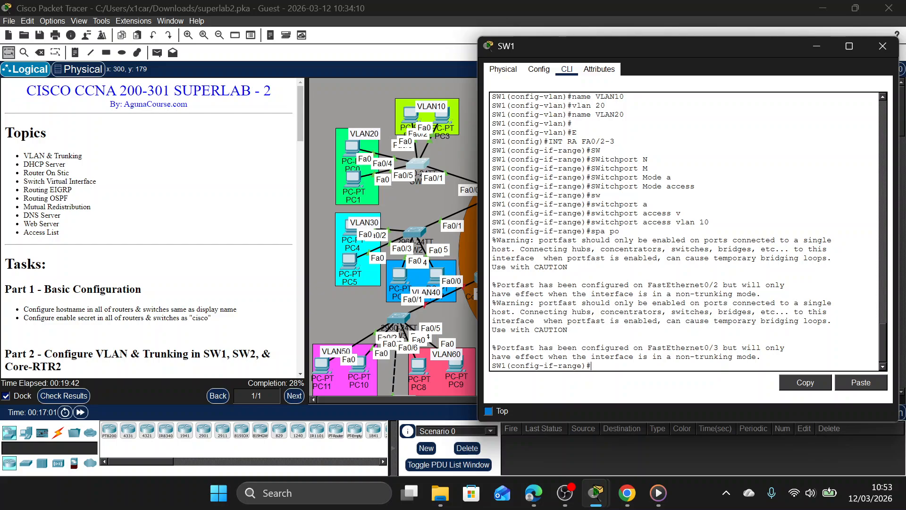
text(int ra fa0/4-5)
key(Return)
text(w)
key(Tab)
text(m)
key(Tab)
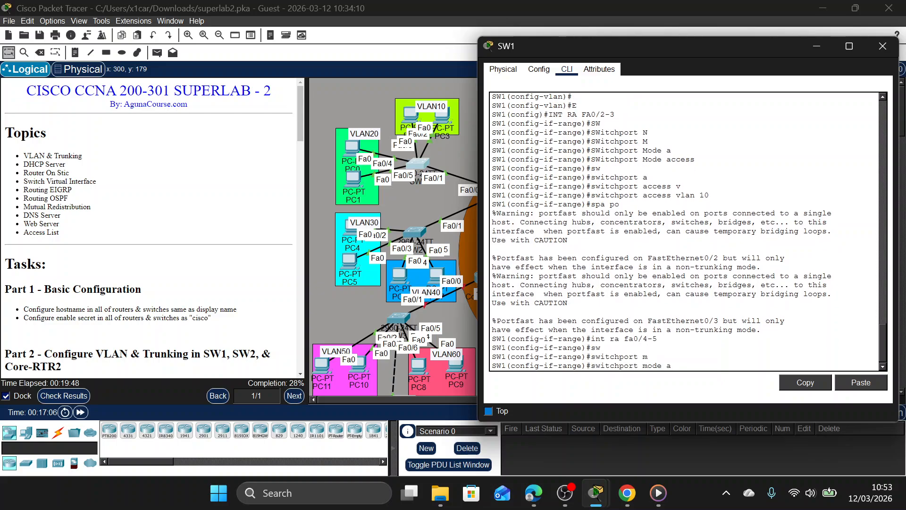
text(a)
key(Tab)
key(Return)
Assign SW1's interface range Fa0/4-5 to access VLAN 20 and enable spanning-tree PortFast on it.
text(sw)
key(Tab)
text(a)
key(Tab)
text(v)
key(Tab)
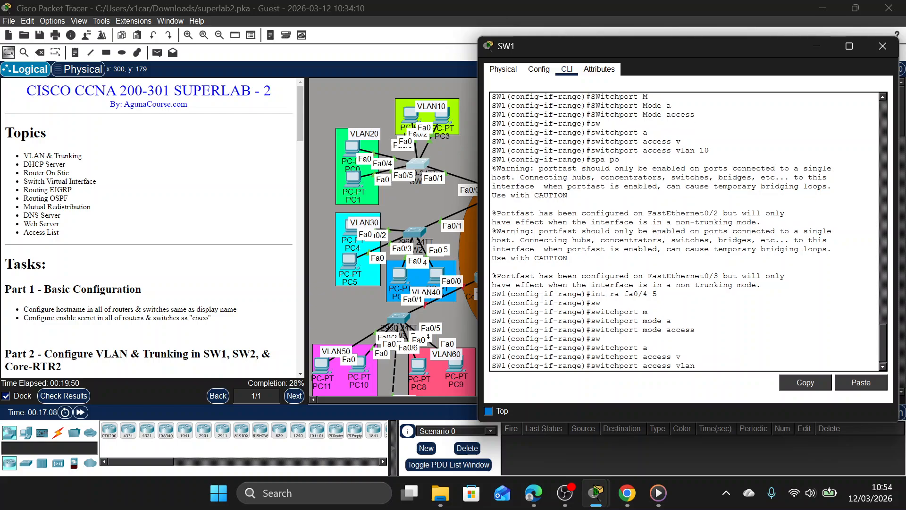
text(20)
key(Return)
text(spa po)
key(Return)
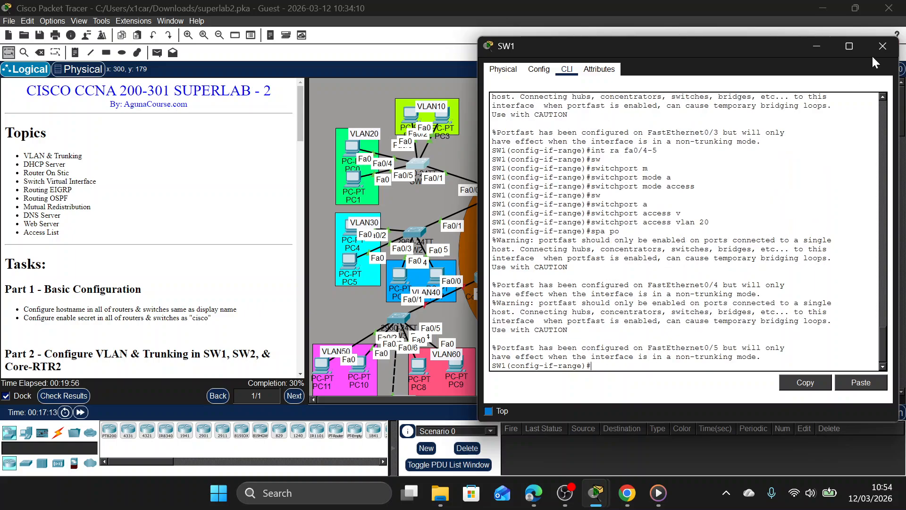
click(881, 46)
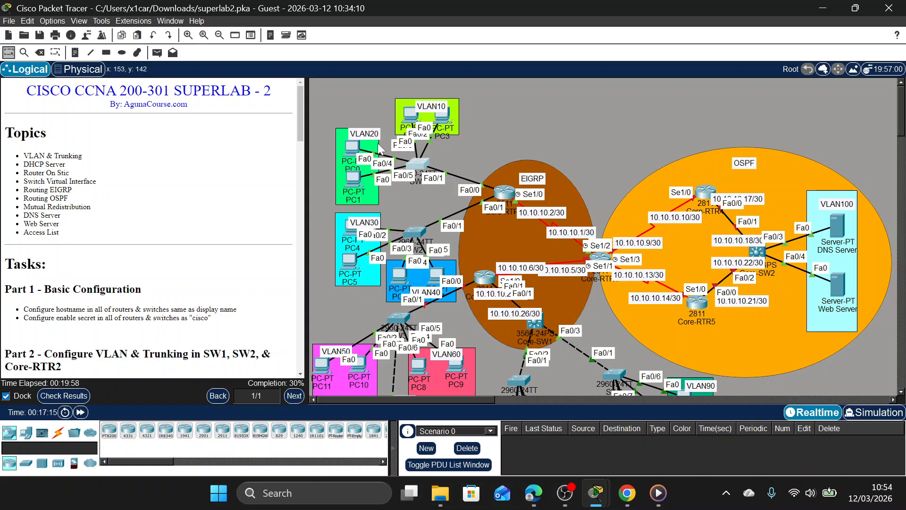
Switch PC0's IP configuration to DHCP so it requests an address from the VLAN 20 pool.
click(352, 147)
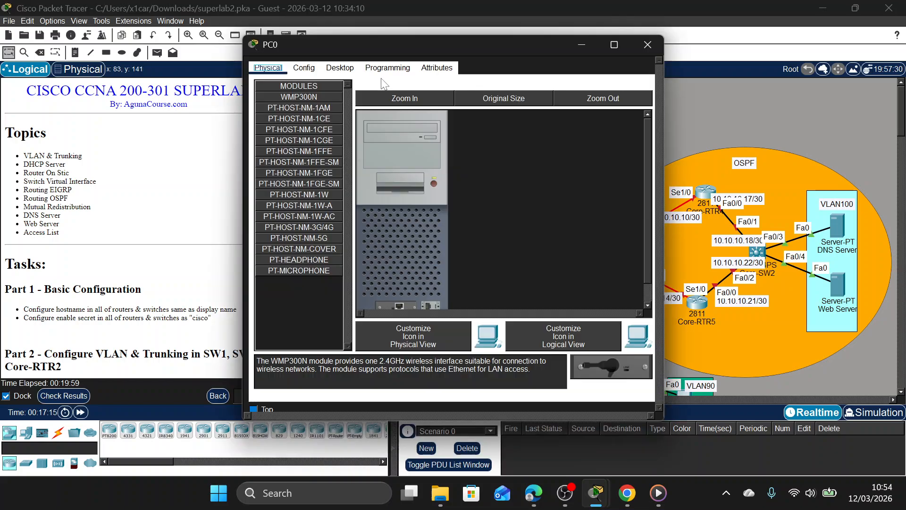
click(339, 68)
click(321, 120)
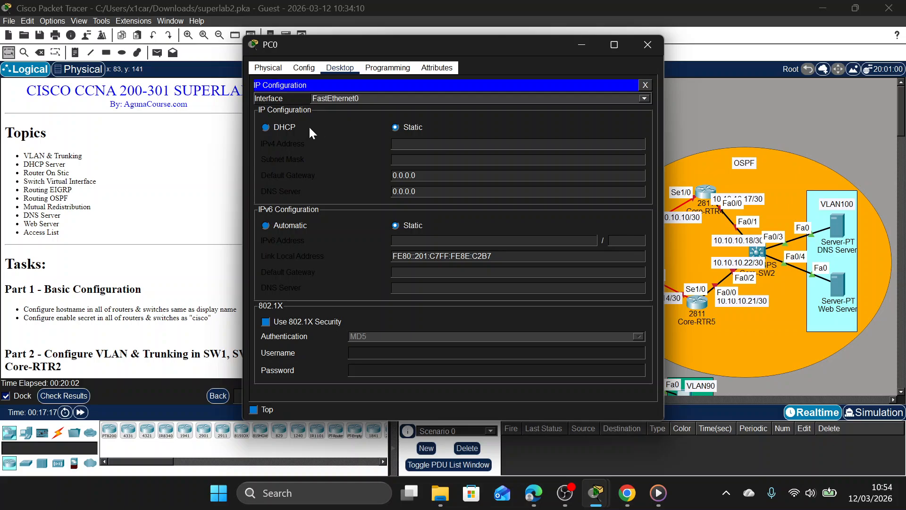
click(270, 127)
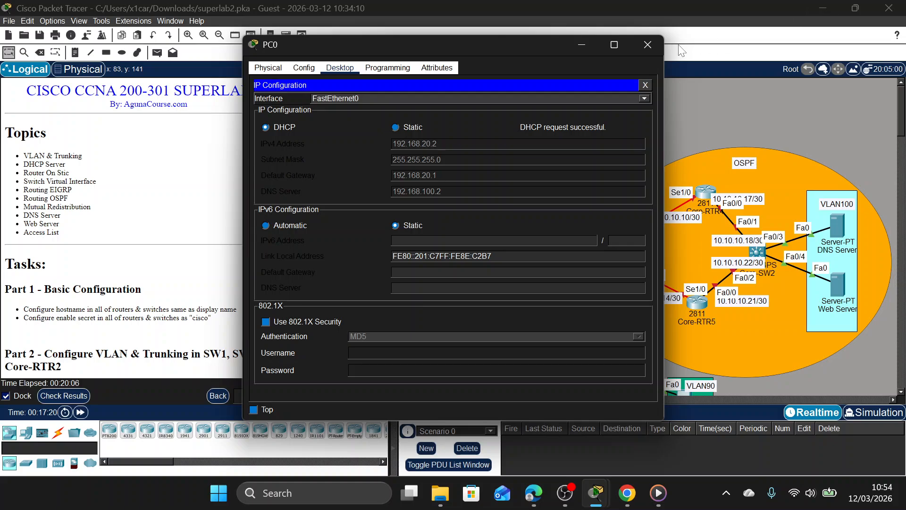
click(652, 45)
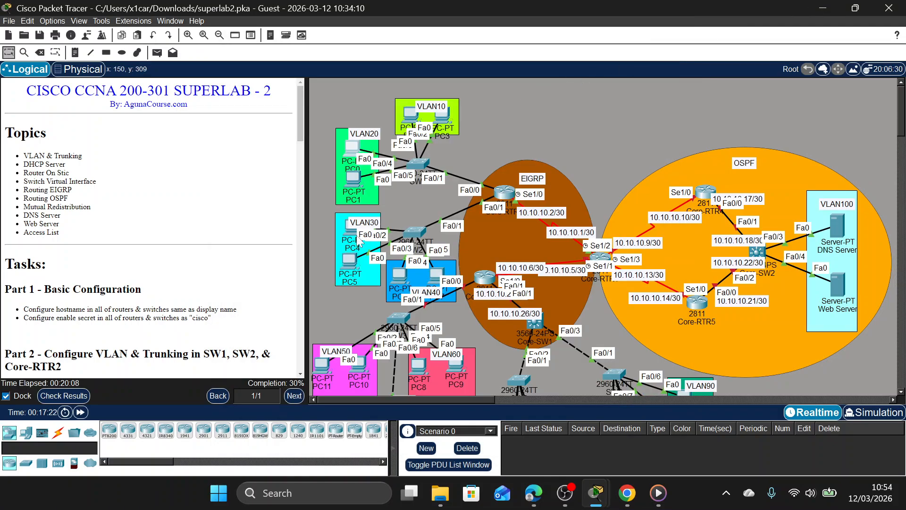
Enter SW2's privileged mode with the enable secret password and go into global configuration mode.
click(418, 231)
drag(441, 44, 697, 40)
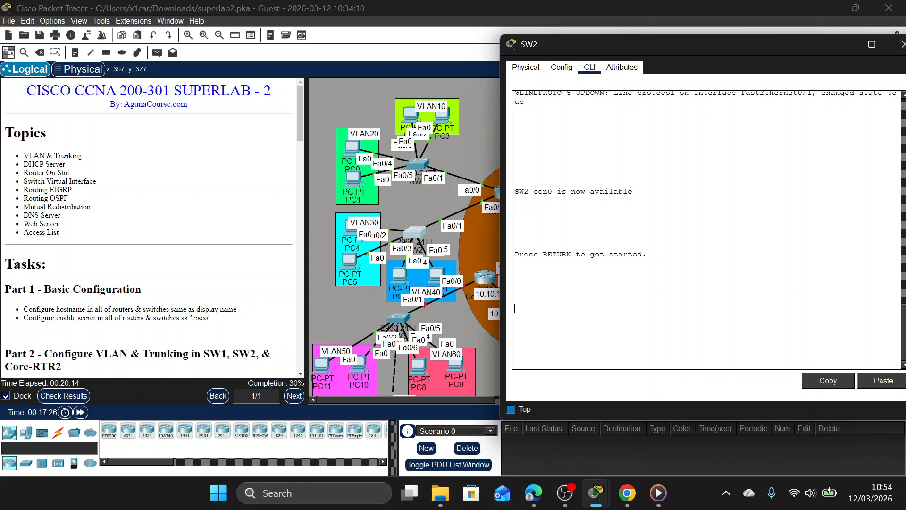
key(Return)
text(en)
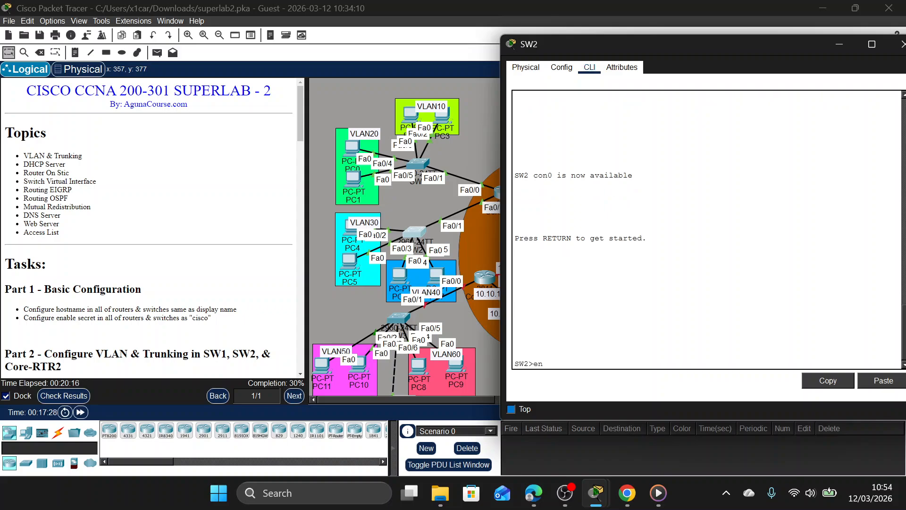
key(Return)
text(cisco)
key(Return)
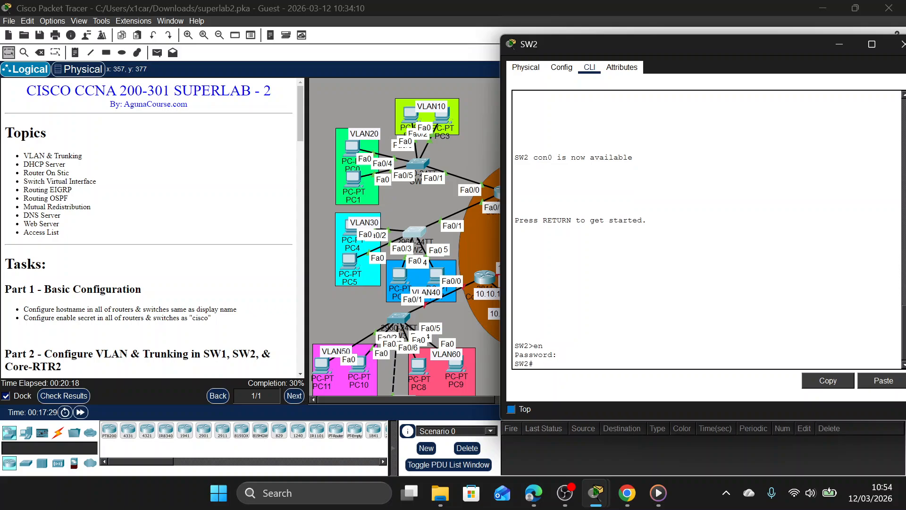
text(conf t)
key(Return)
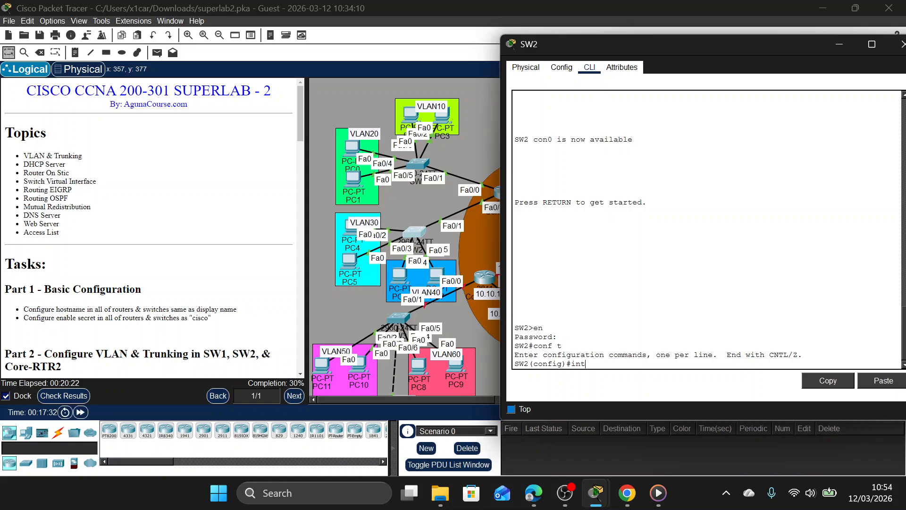
Set SW2's interface Fa0/1 to switchport mode trunk.
text(fa0/1)
key(Return)
text(sw)
key(Tab)
text(m)
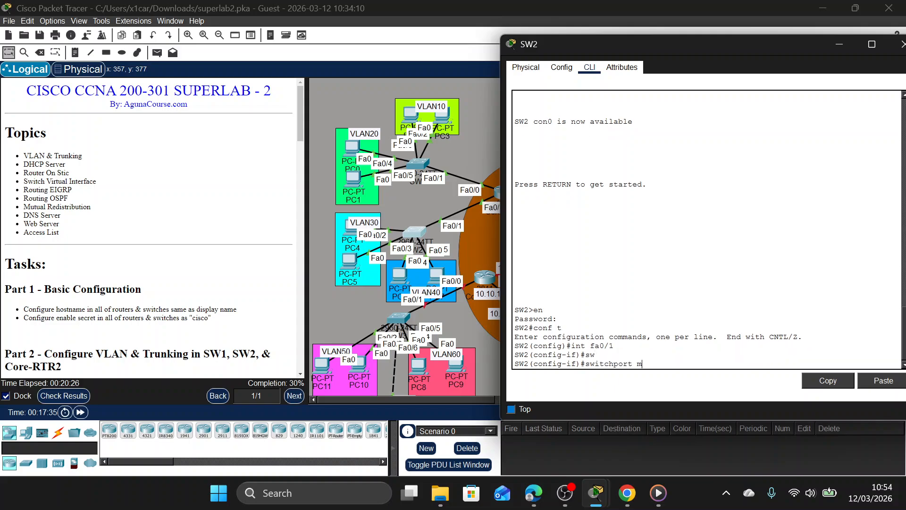
key(Tab)
text(a)
key(Tab)
text(cc)
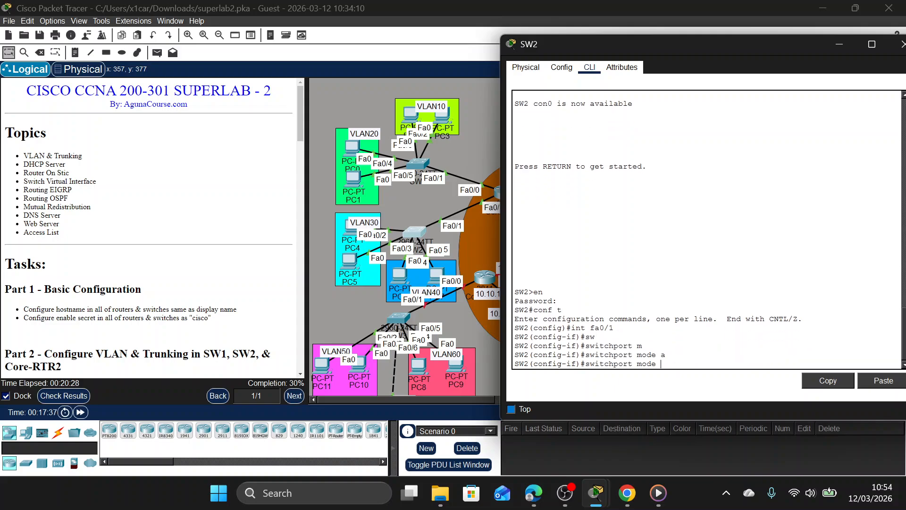
text(t)
key(Tab)
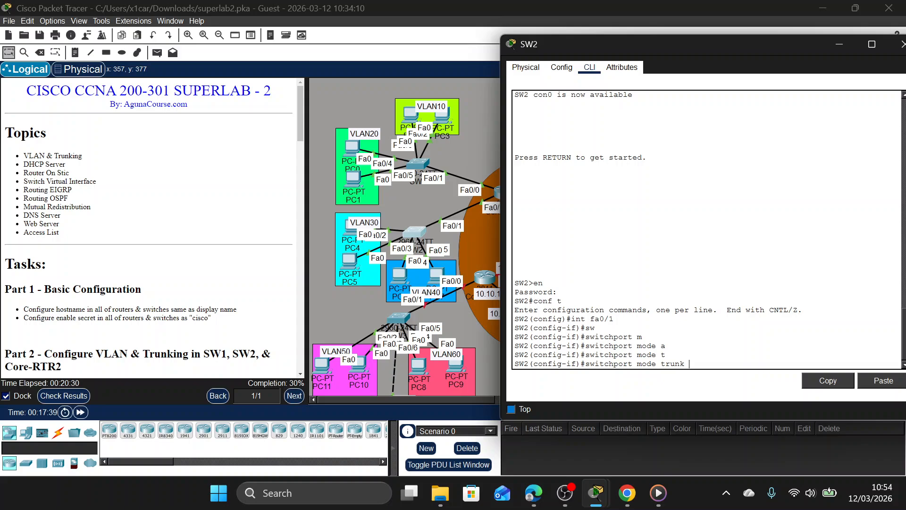
key(Return)
Allow only VLANs 30 and 40 on SW2's Fa0/1 trunk.
text(sw)
key(Tab)
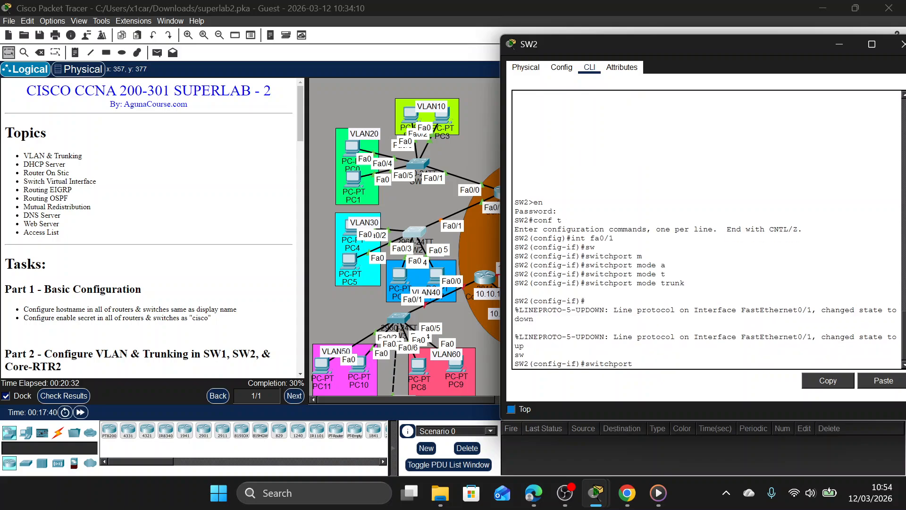
text(t)
key(Tab)
text(a)
key(Tab)
key(BackSpace)
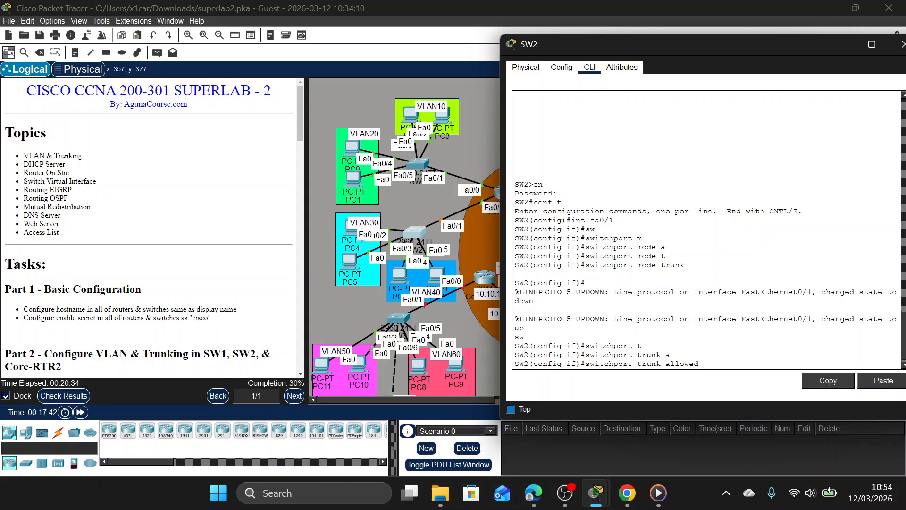
text(v)
key(Tab)
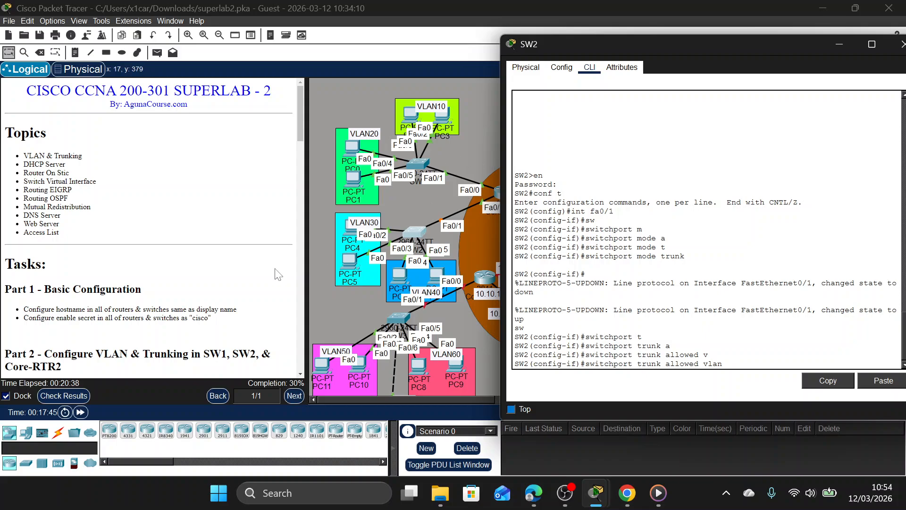
text(30,40)
key(Return)
Enable spanning-tree PortFast on SW2's interface Fa0/1.
text(sa p)
key(BackSpace)
key(BackSpace)
key(BackSpace)
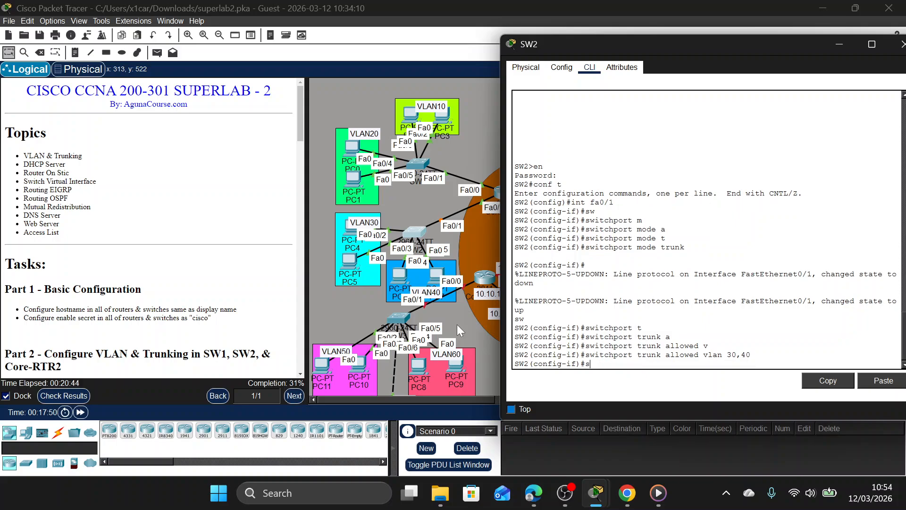
text(pa po)
key(Return)
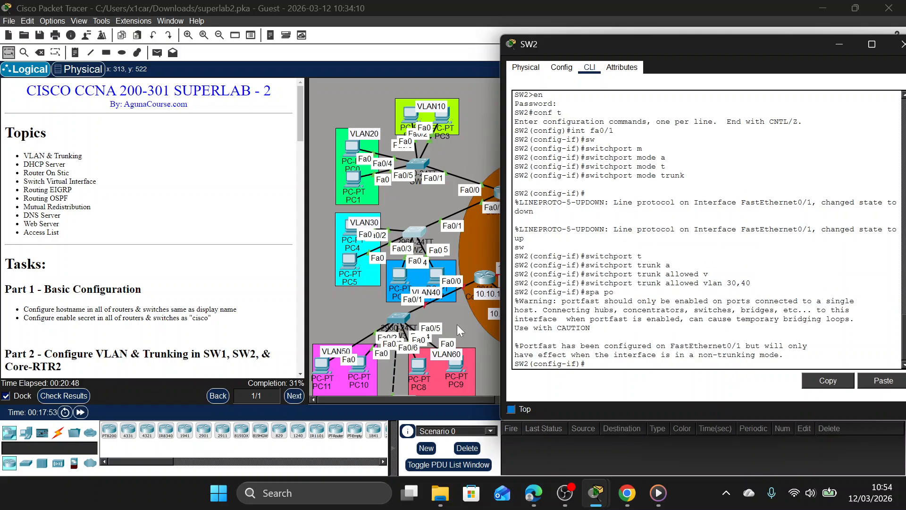
Leave SW2's interface configuration and create VLAN 30 with the name VLAN30.
text(ex)
key(Return)
text(vlan 30)
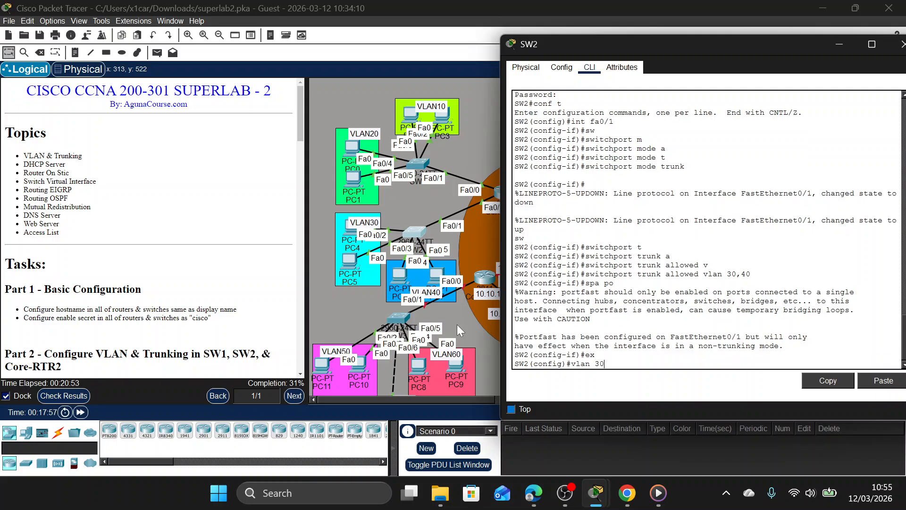
key(Return)
text(name)
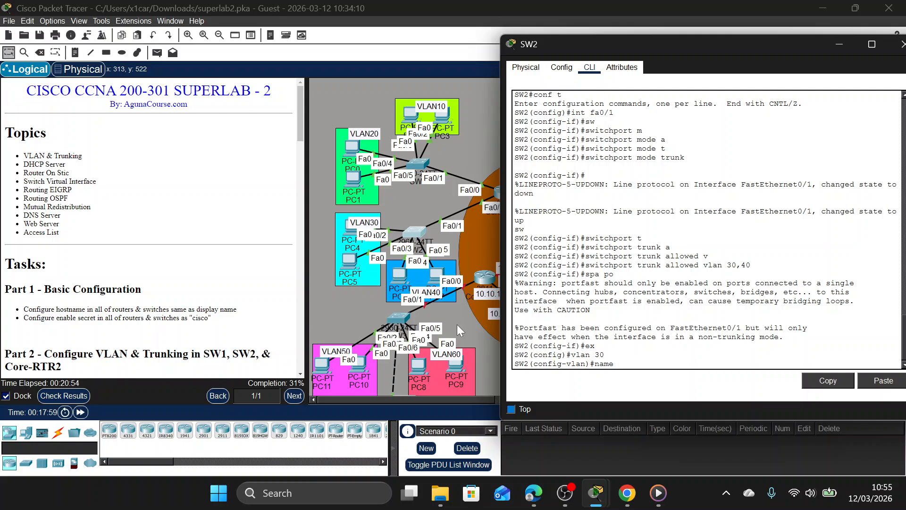
text( VLAN30)
key(Return)
Create VLAN 40 on SW2 with the name VLAN40 and return to global configuration mode.
text(vlan 40)
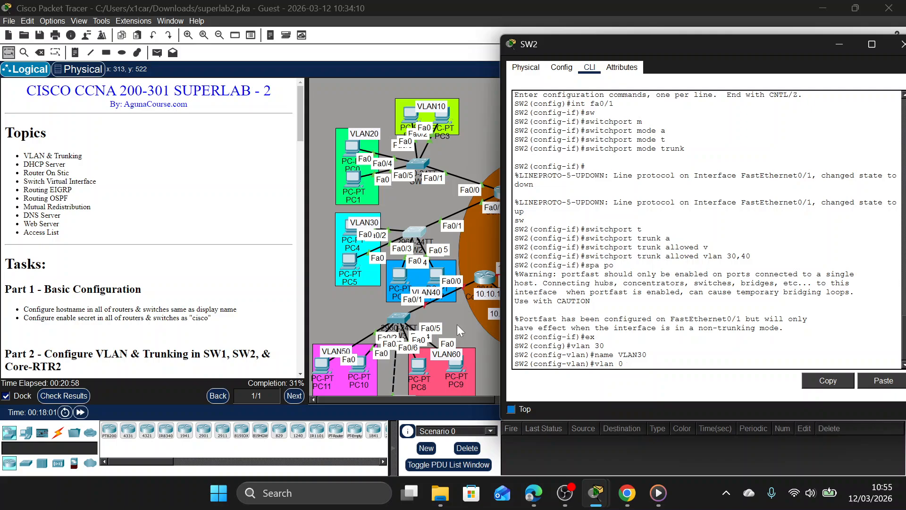
key(Return)
key(Up)
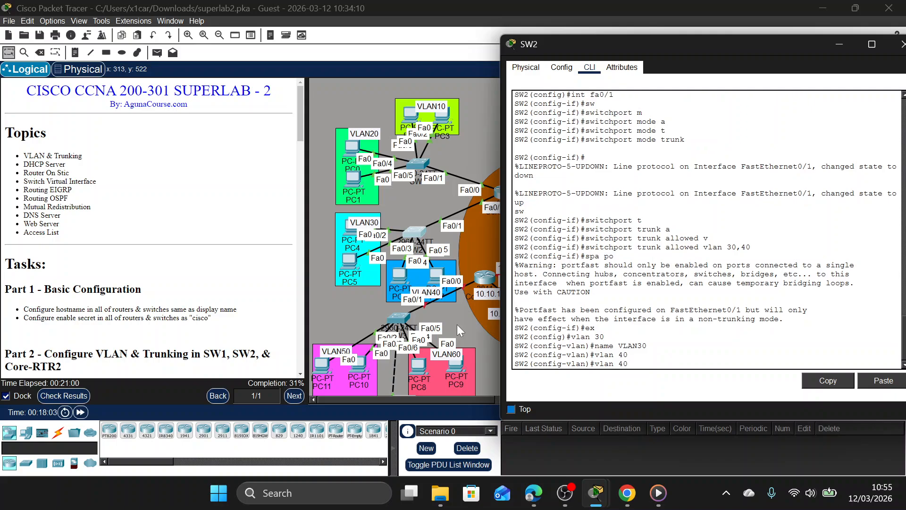
key(Up)
key(Left)
key(BackSpace)
text(4)
key(Return)
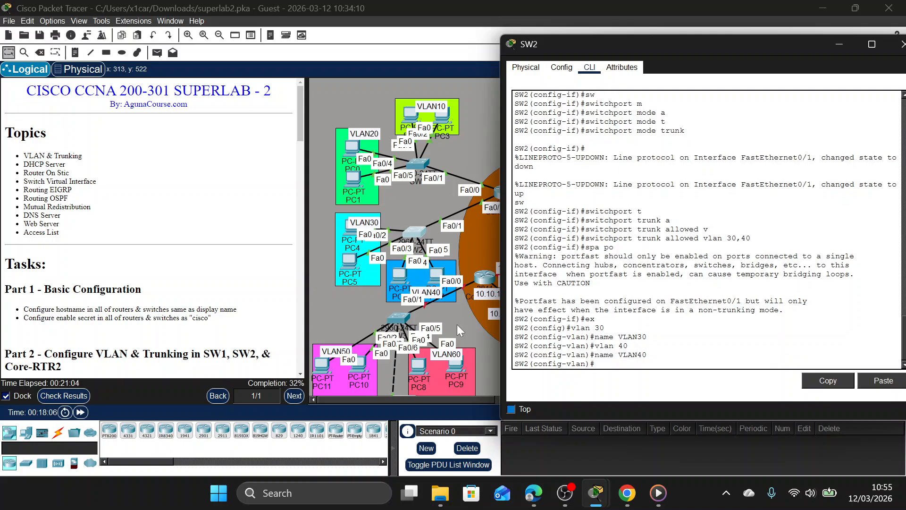
text(EX)
key(Return)
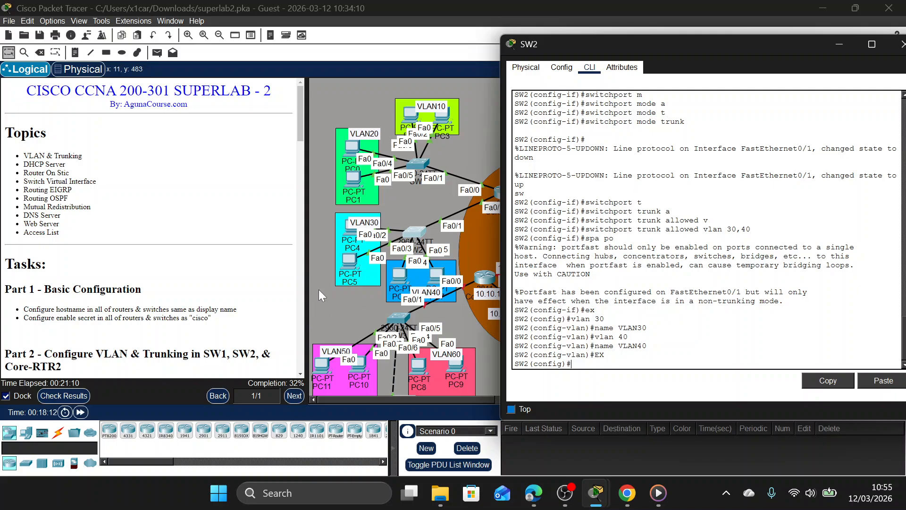
Set SW2's interface range Fa0/2-3 to switchport access mode.
mouse_move(349, 231)
mouse_down()
mouse_move(343, 208)
mouse_move(349, 233)
mouse_up()
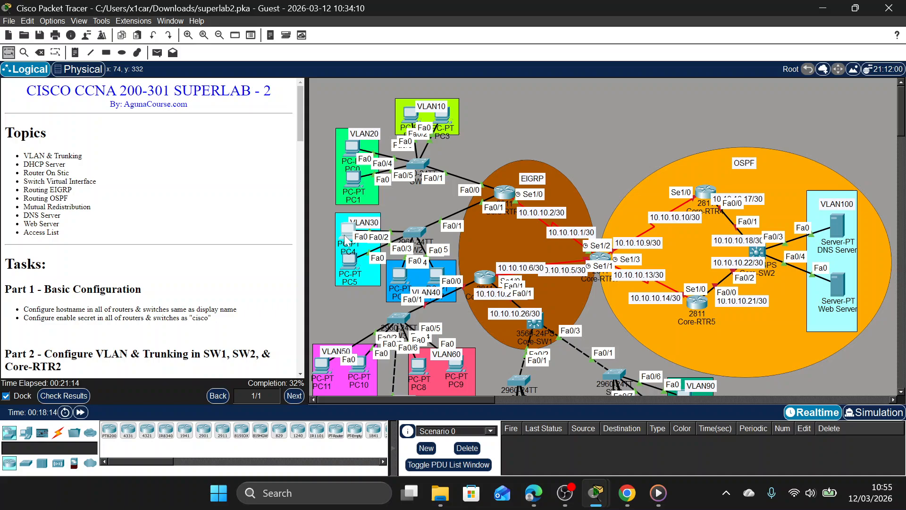
click(413, 233)
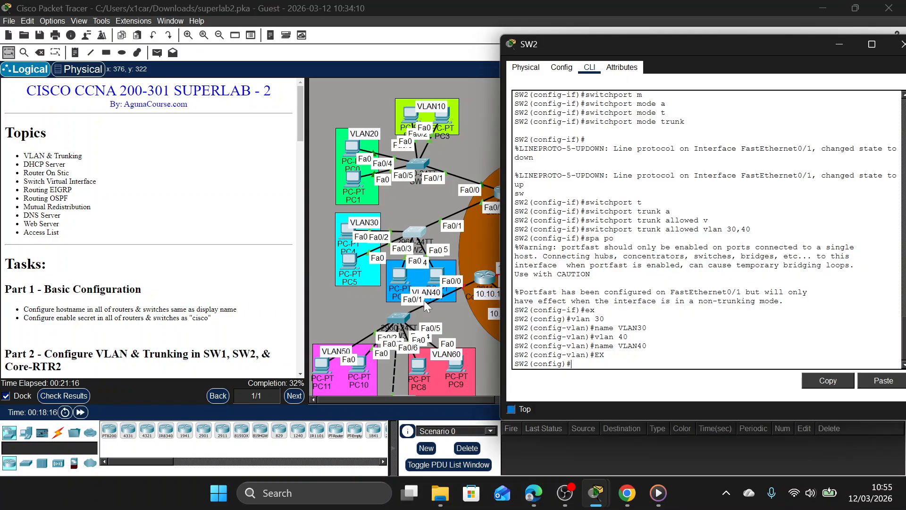
text(INT RA FA0/2-3)
key(Return)
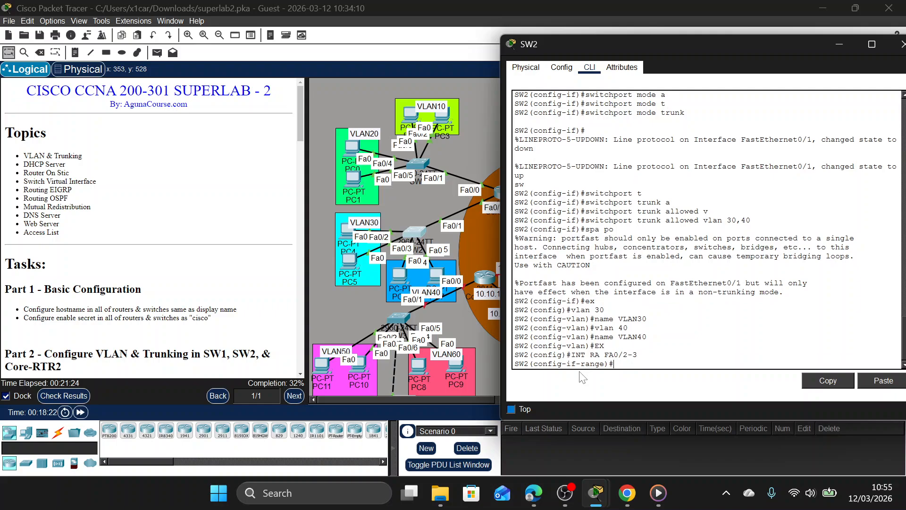
text(sw)
key(Tab)
text(m)
key(Tab)
text(a)
key(Tab)
key(Return)
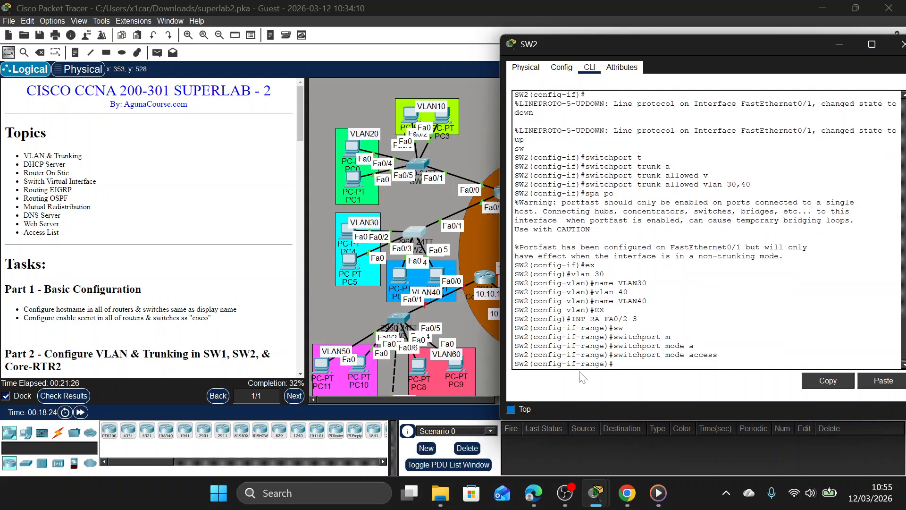
Assign SW2's Fa0/2-3 access ports to VLAN 30.
text(switchport a)
key(Tab)
text(v)
key(Tab)
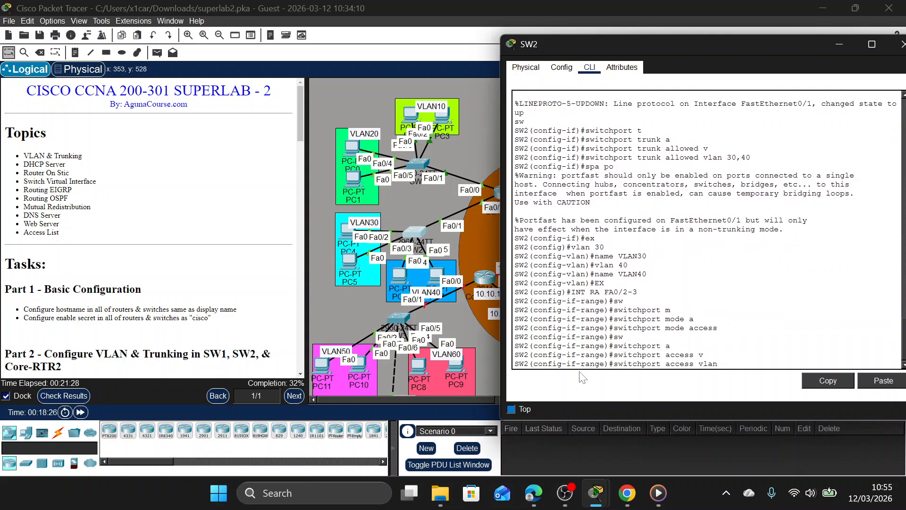
text(30)
key(Return)
Enable spanning-tree PortFast on SW2's Fa0/2-3 and return to global configuration mode.
text(spa po)
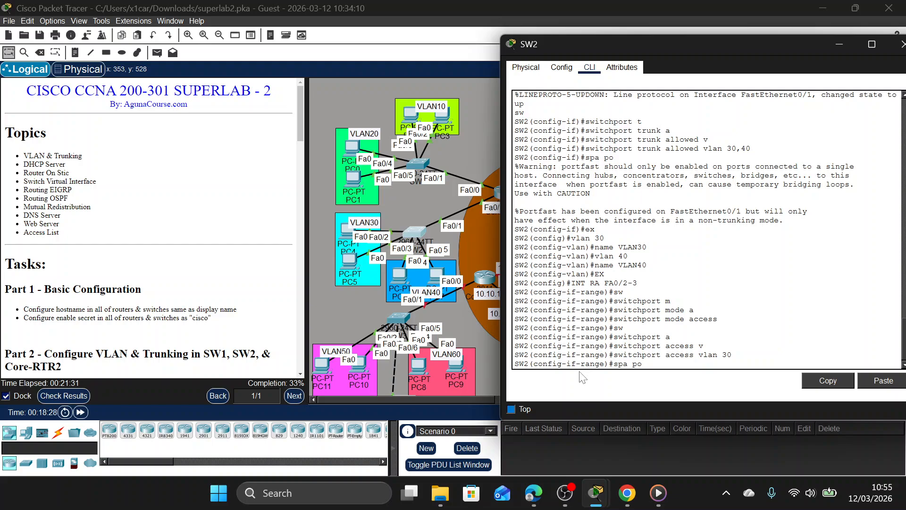
key(Return)
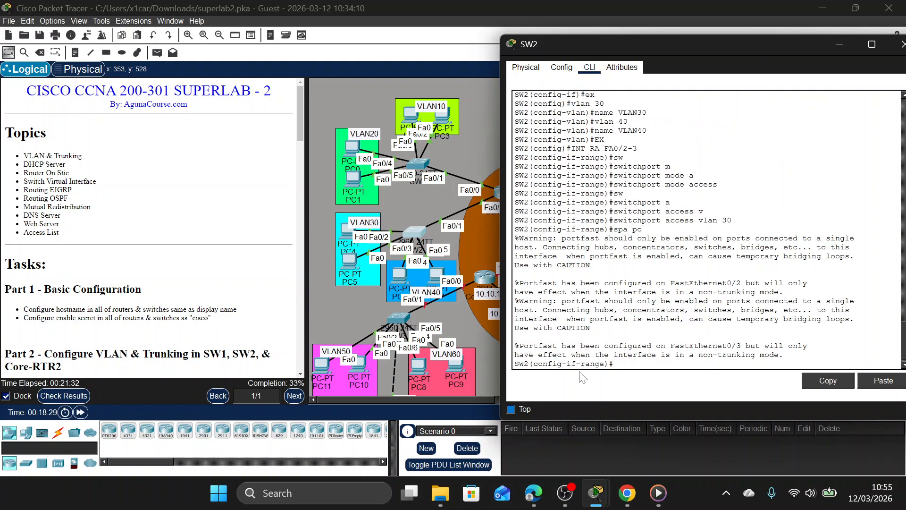
text(ex)
key(Return)
Set SW2's interface range Fa0/4-5 to switchport access mode.
text(switchport mode access)
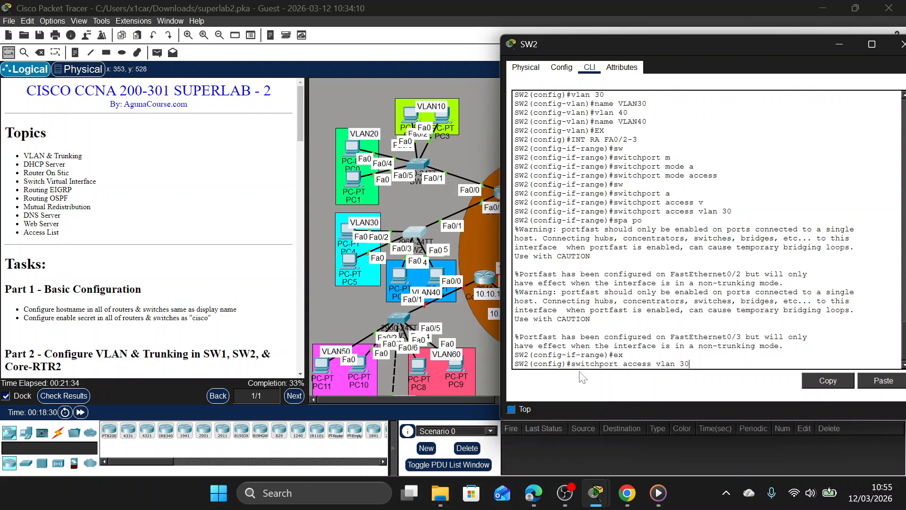
key(Up)
key(Left)
key(Left)
key(BackSpace)
text(4)
key(Return)
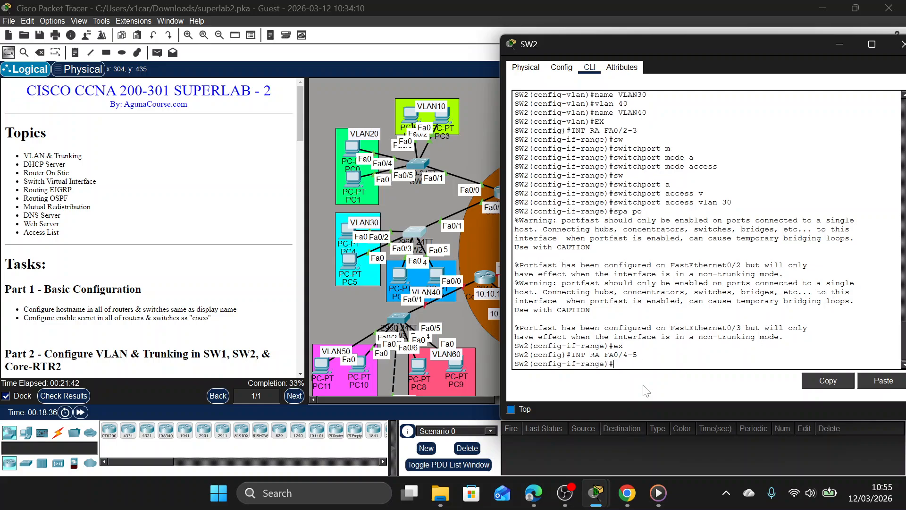
text(w)
key(Tab)
text(m)
key(Tab)
text(a)
Assign SW2's Fa0/4-5 access ports to VLAN 40.
key(Tab)
key(Return)
text(w)
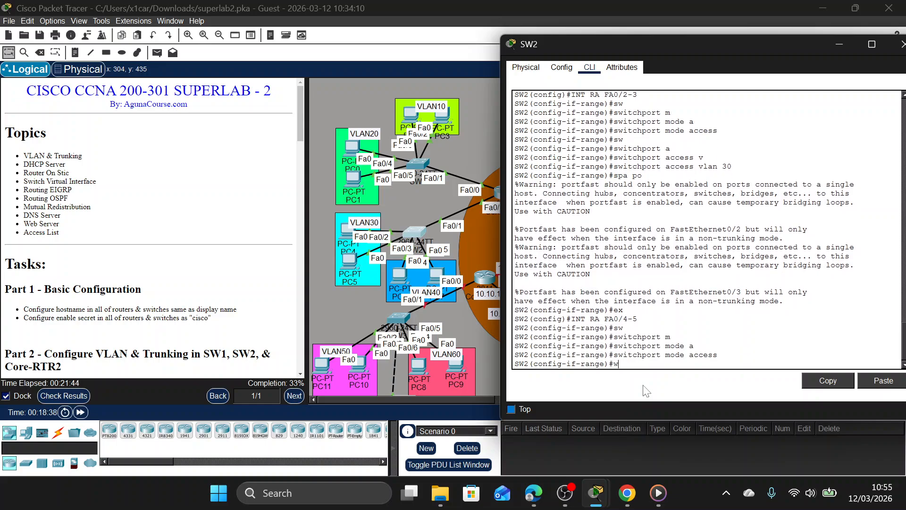
text(s)
key(Tab)
text(w)
key(Tab)
text(a)
key(Tab)
text(v)
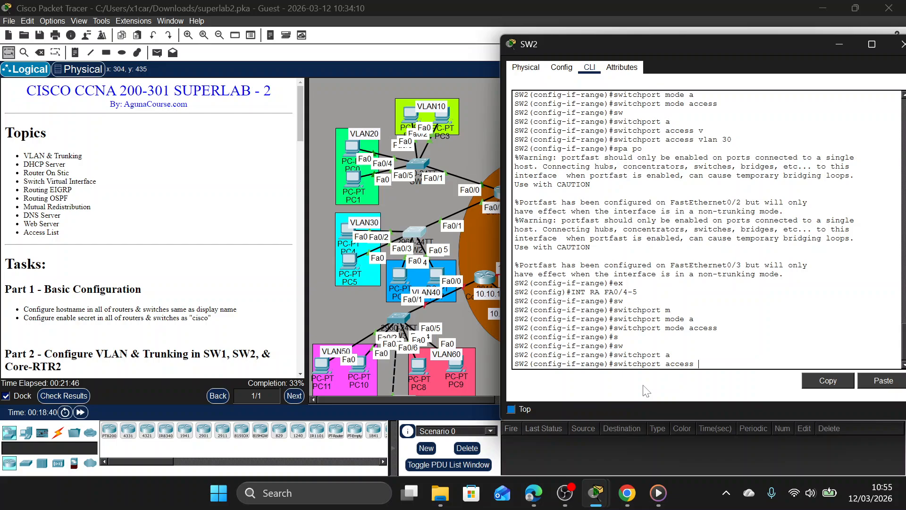
key(Tab)
text(40)
key(Return)
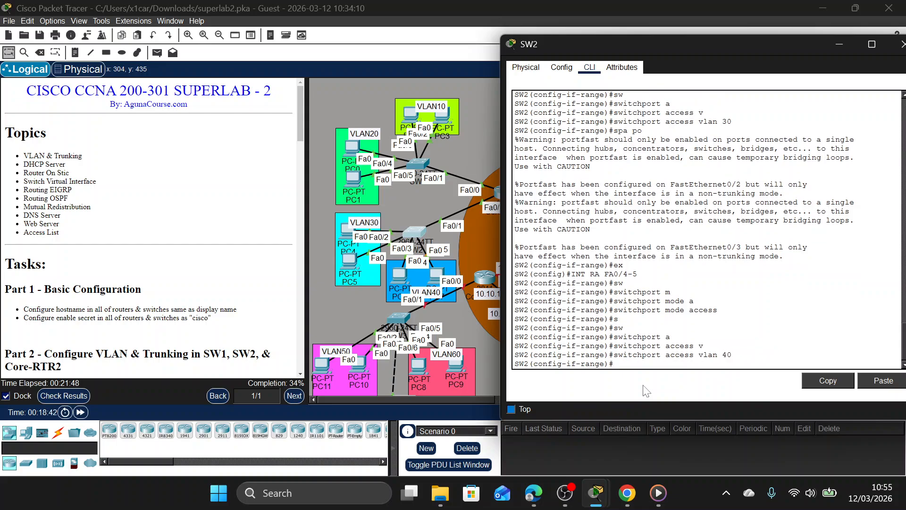
Enable spanning-tree PortFast on SW2's interface range Fa0/4-5.
text(spa po)
key(Return)
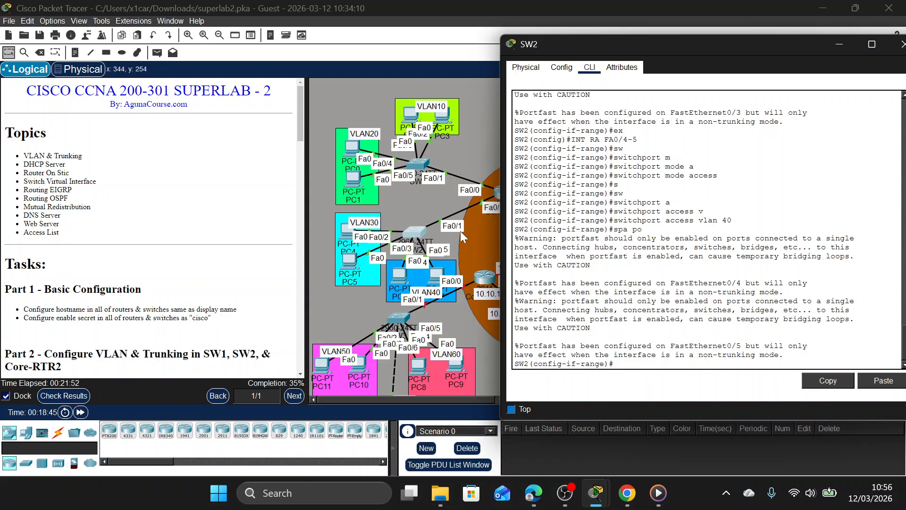
Switch PC4's IPv4 configuration in VLAN30 to DHCP and close its window.
click(349, 232)
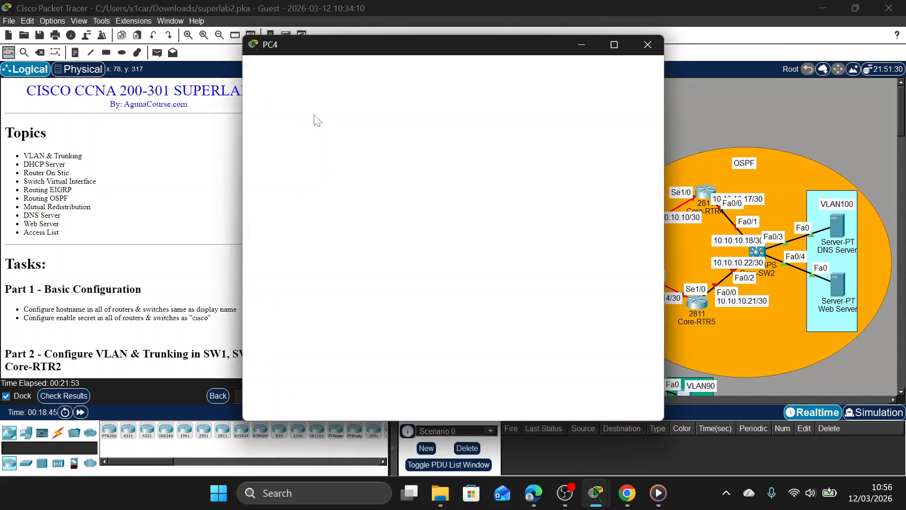
click(340, 67)
click(296, 103)
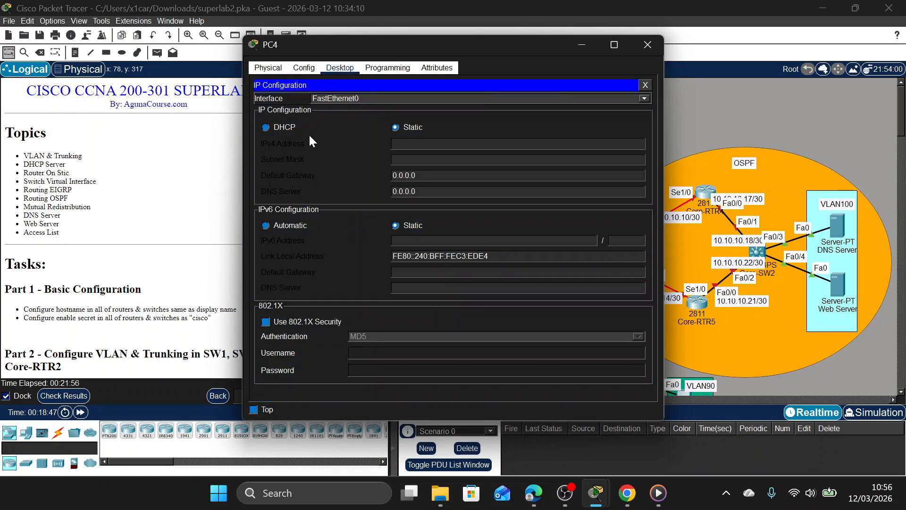
click(266, 127)
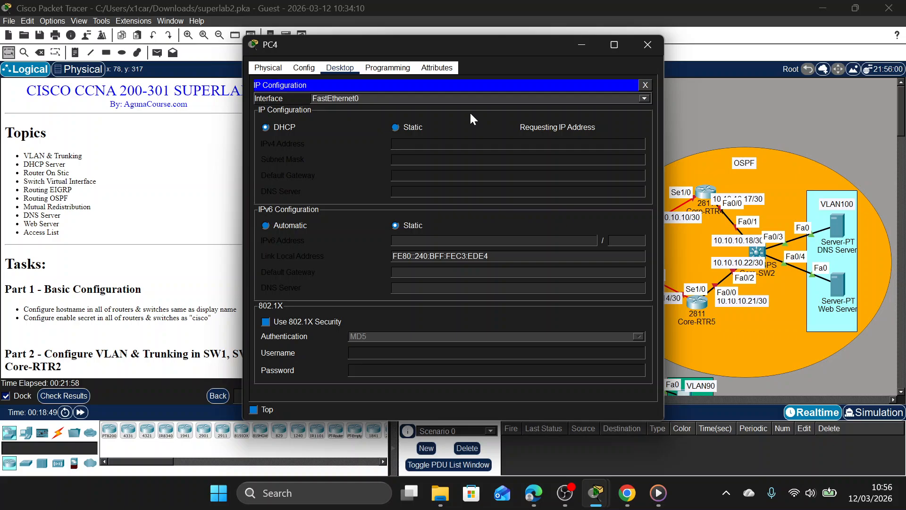
click(648, 44)
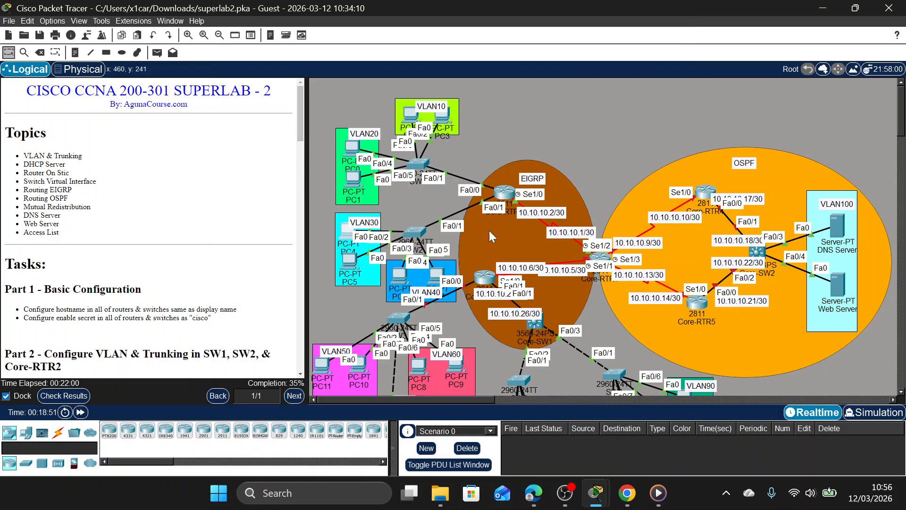
Switch PC6's IPv4 configuration in VLAN40 to DHCP and close its window.
click(399, 278)
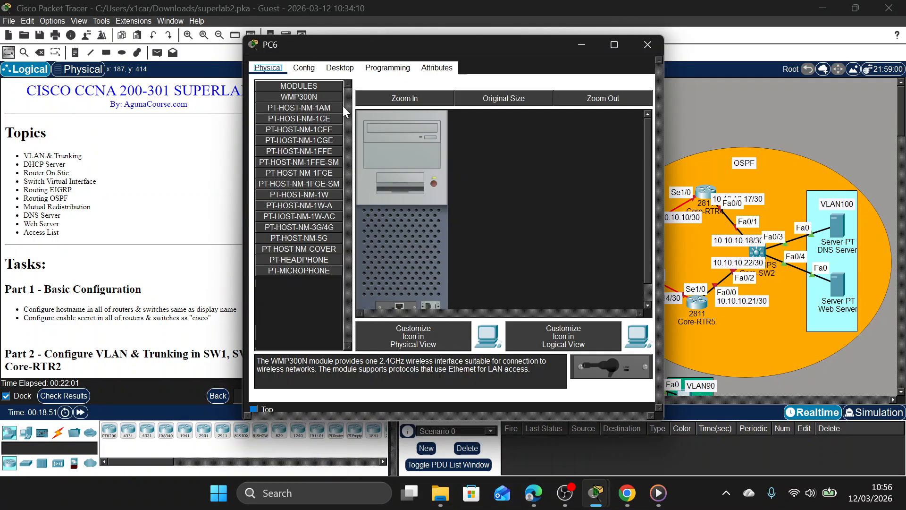
click(340, 68)
click(314, 120)
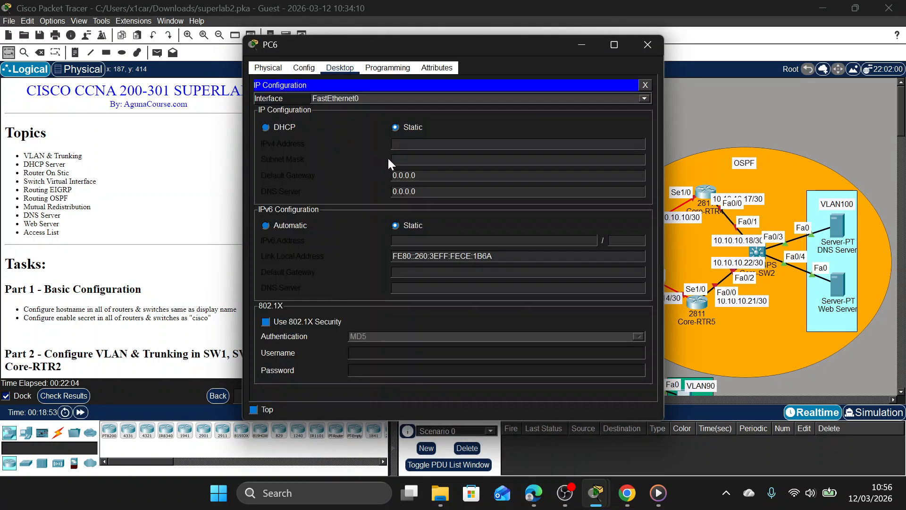
click(288, 128)
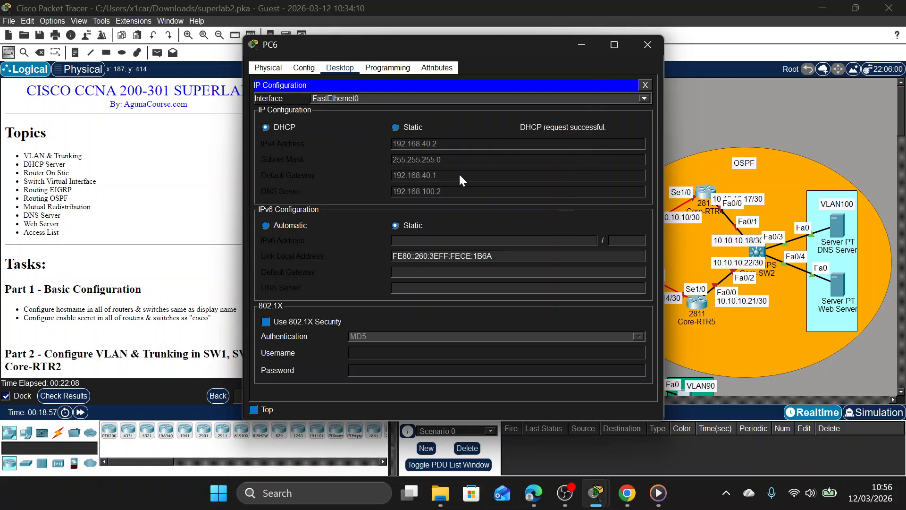
click(656, 48)
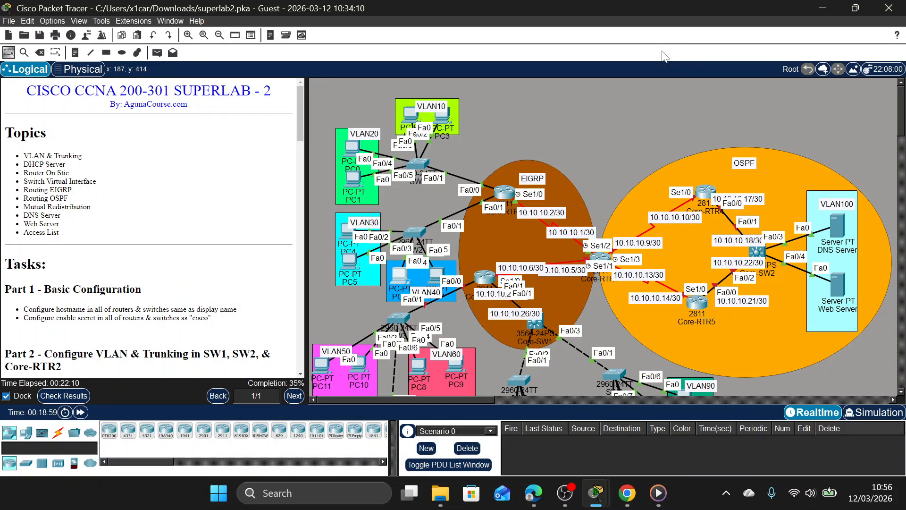
Open Core-RTR3's command line, enter the enable password for privileged mode and enter global configuration mode.
scroll(483, 259, down, 2)
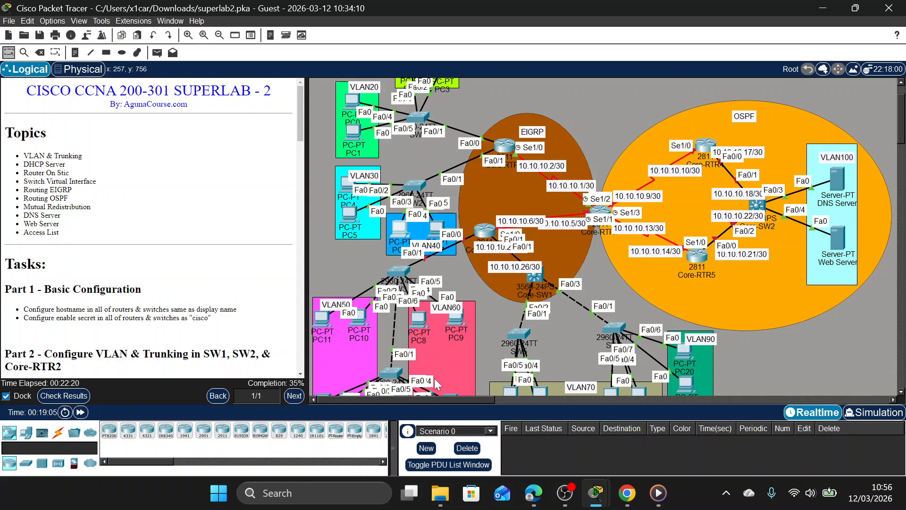
scroll(445, 313, down, 3)
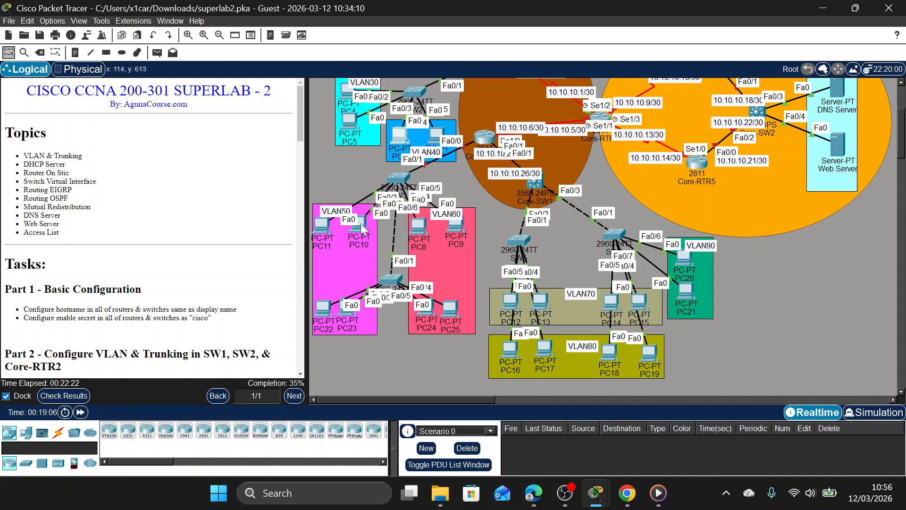
click(479, 135)
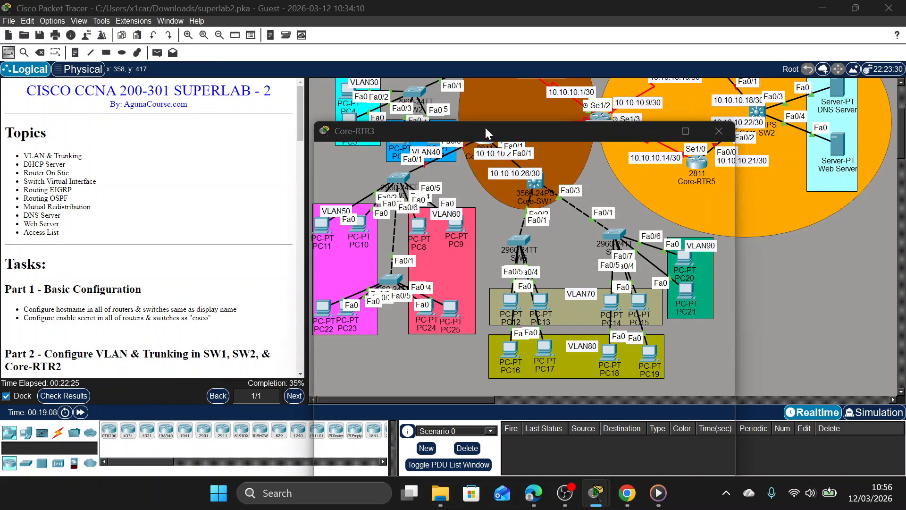
drag(485, 129, 263, 62)
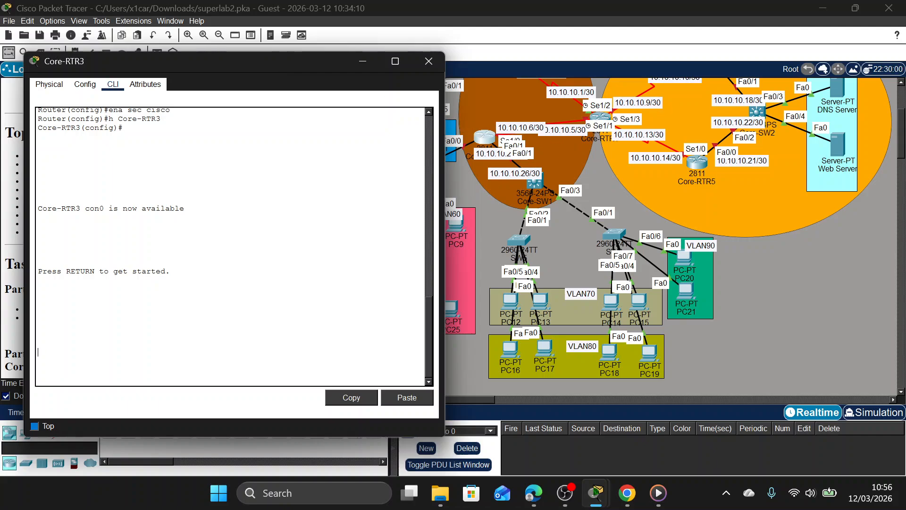
key(Return)
text(e-RTR3>en)
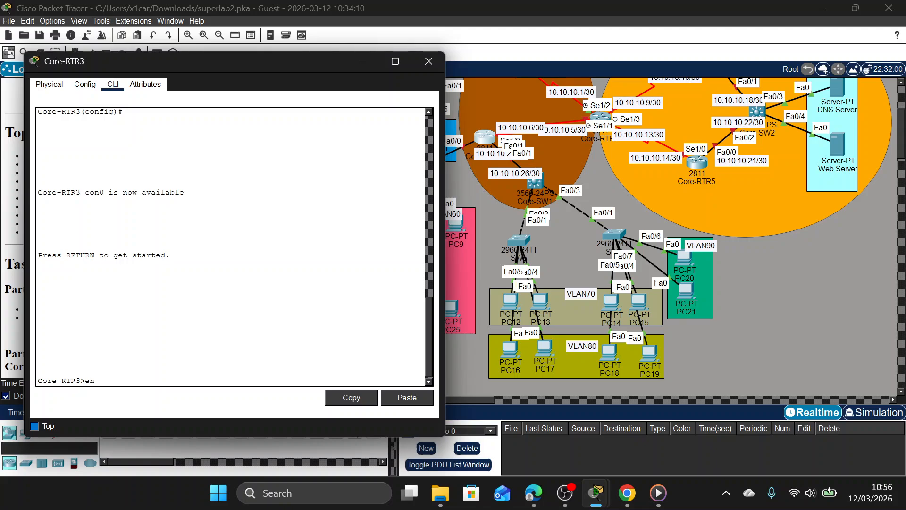
key(Return)
key(Return)
text(con)
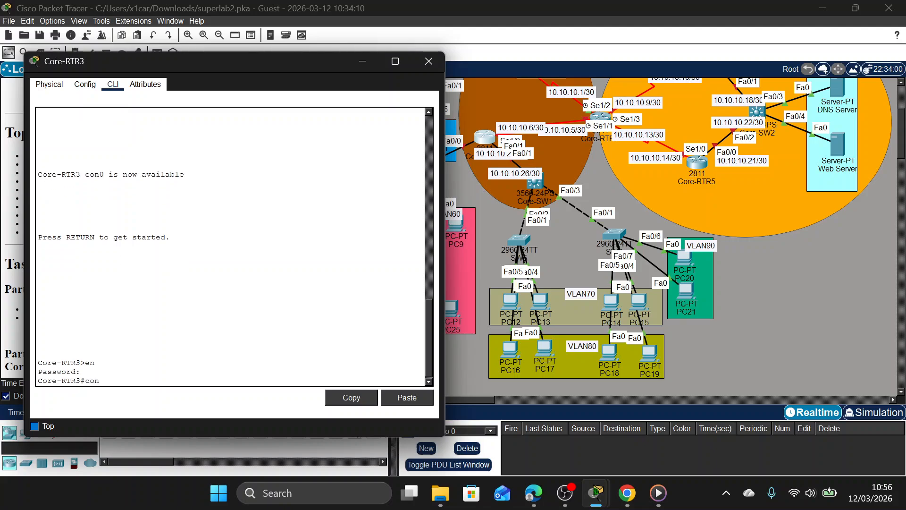
text(f t)
key(Return)
text(en)
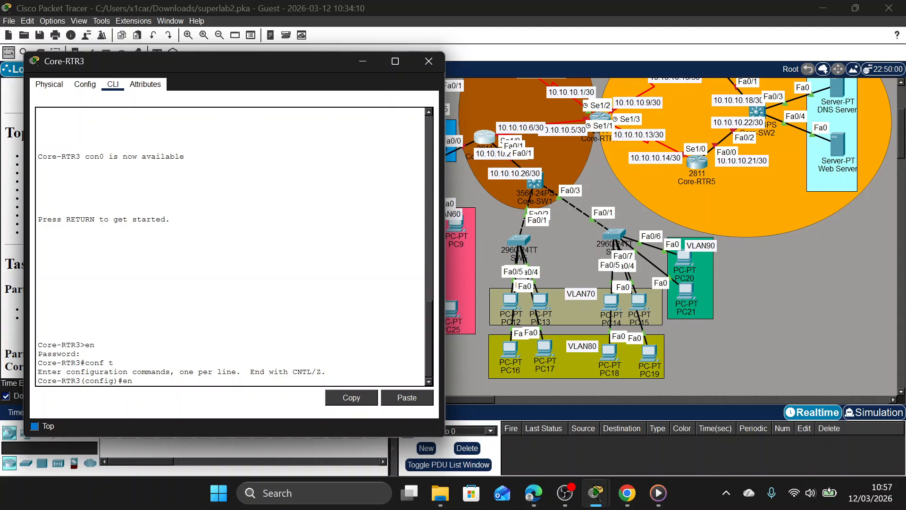
Assign IP address 10.10.10.6 with mask 255.255.255.252 to Core-RTR3's serial interface Se1/0.
key(BackSpace)
key(BackSpace)
text(int se1/0)
key(Return)
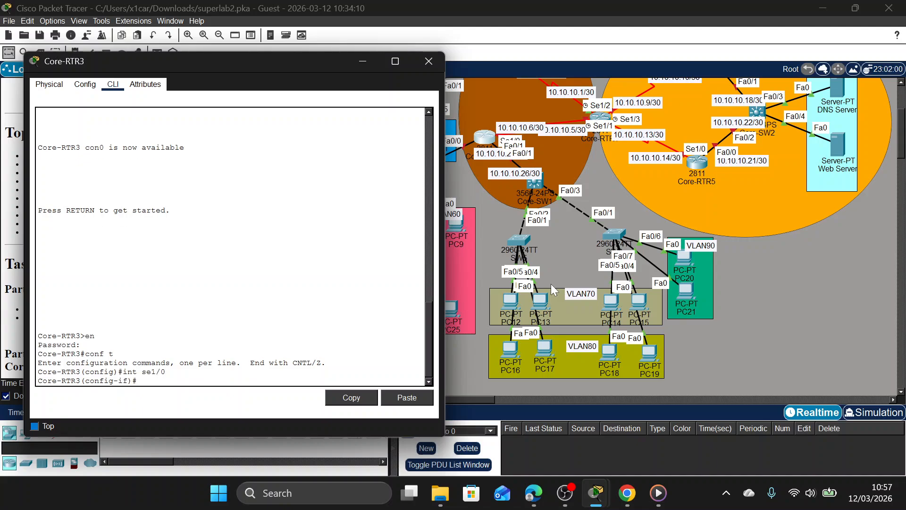
text(ip add 10.10.10.6 255.255.255)
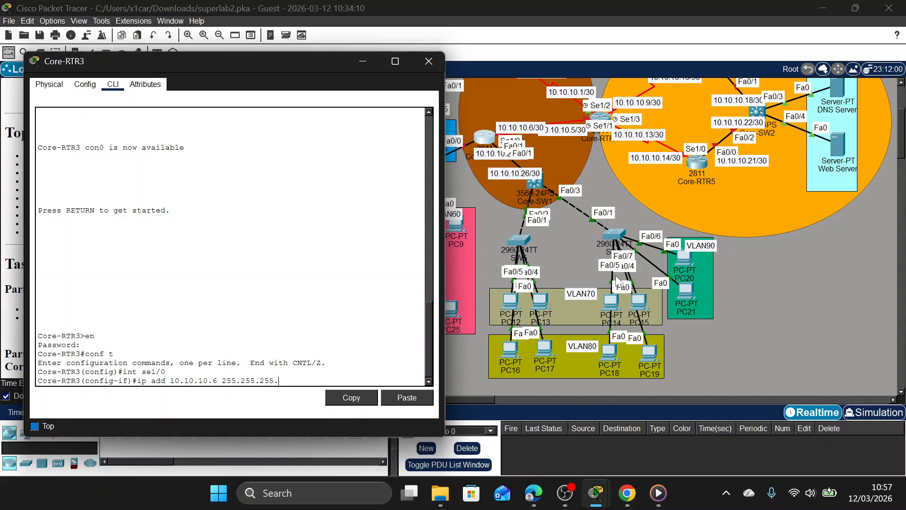
text(.0)
key(BackSpace)
text(252)
key(Return)
Bring up Core-RTR3's interface Se1/0 with no shutdown and arrange its window clear of the router topology.
text(no sh)
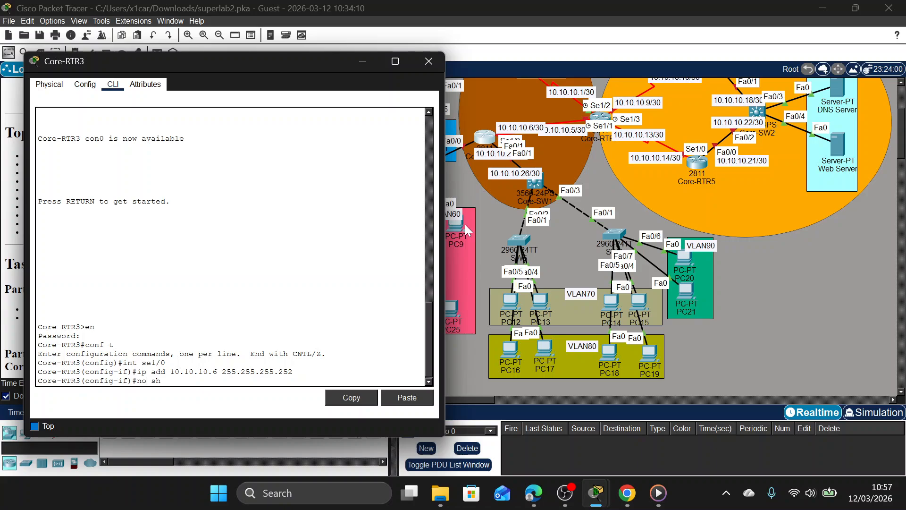
key(Return)
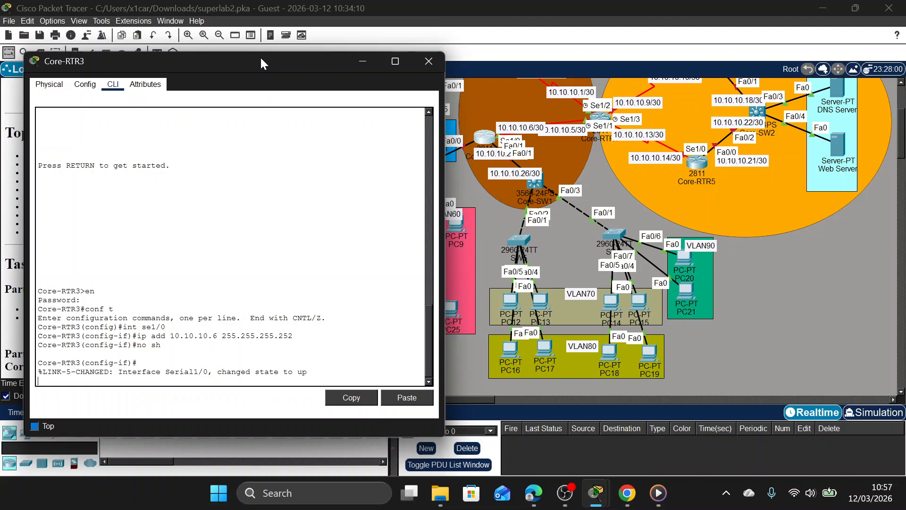
drag(262, 64, 290, 121)
click(279, 90)
click(487, 138)
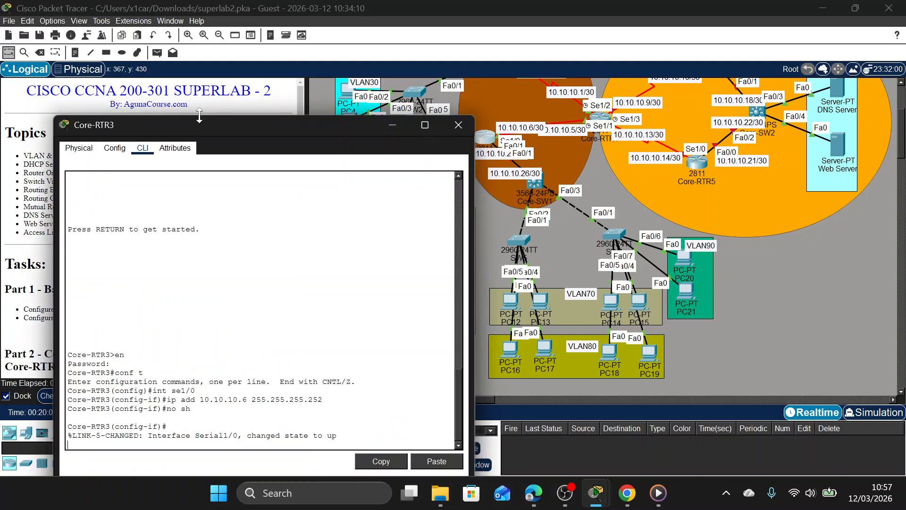
drag(273, 117, 254, 50)
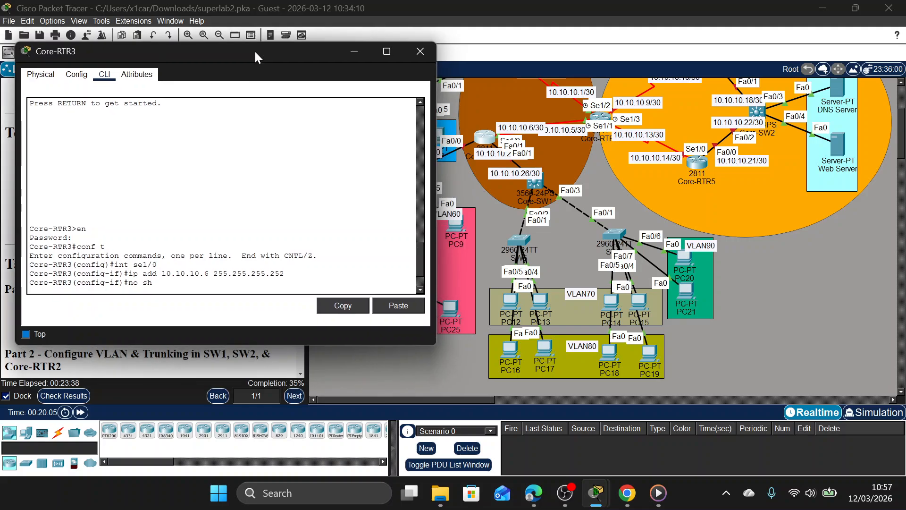
key(Return)
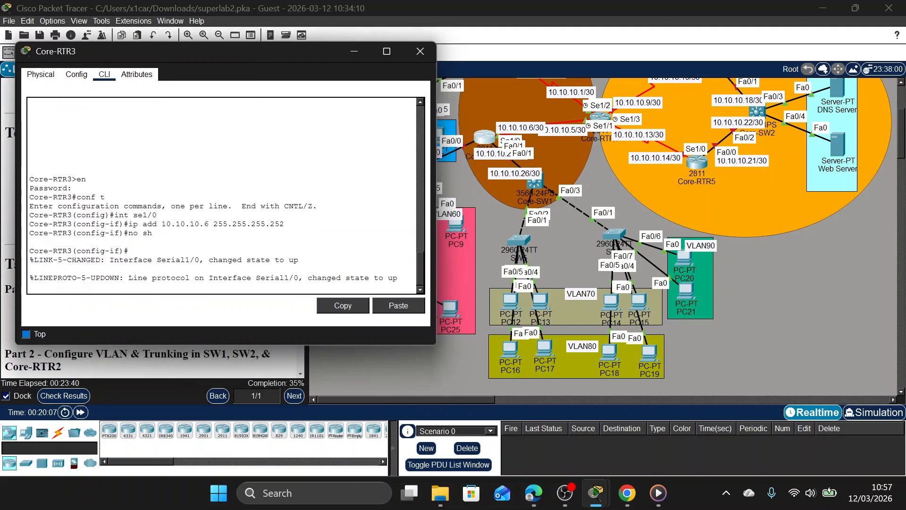
Move Core-RTR3's window clear of the VLAN50 and VLAN60 devices and leave the serial interface's configuration mode.
drag(323, 49, 787, 95)
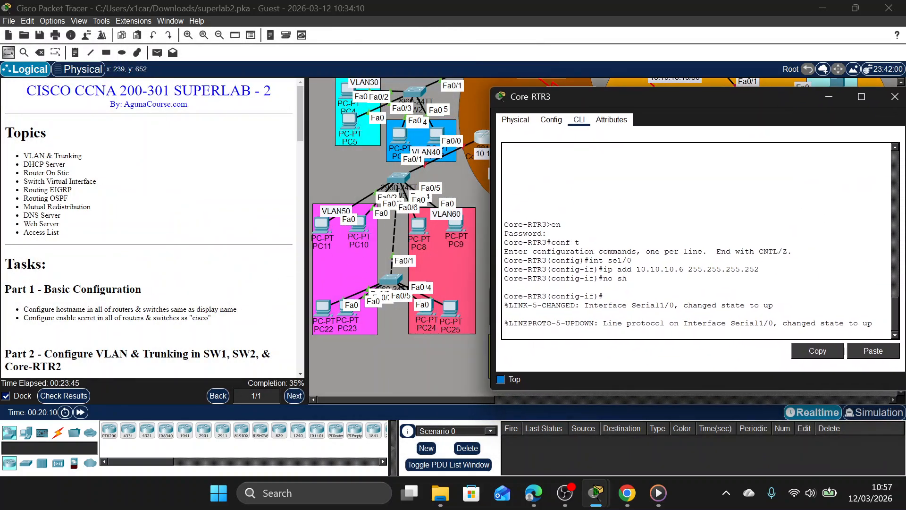
key(Return)
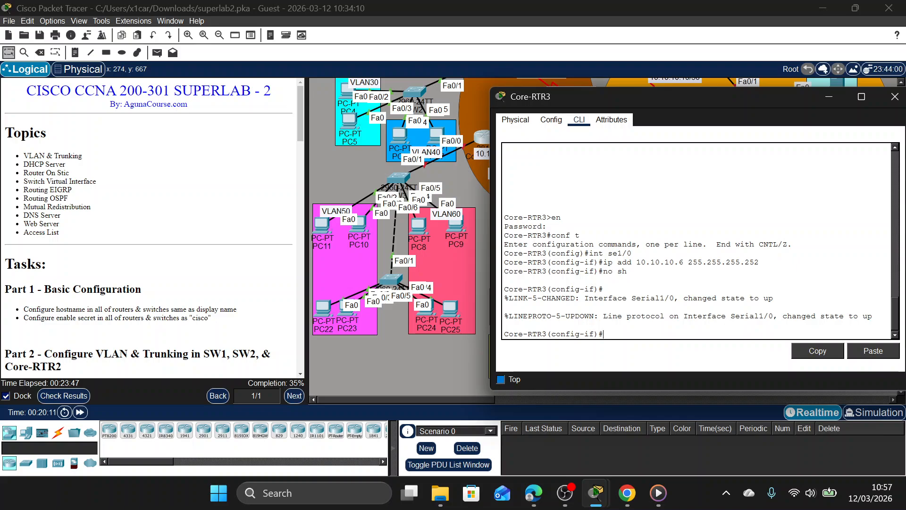
text(ex)
key(Return)
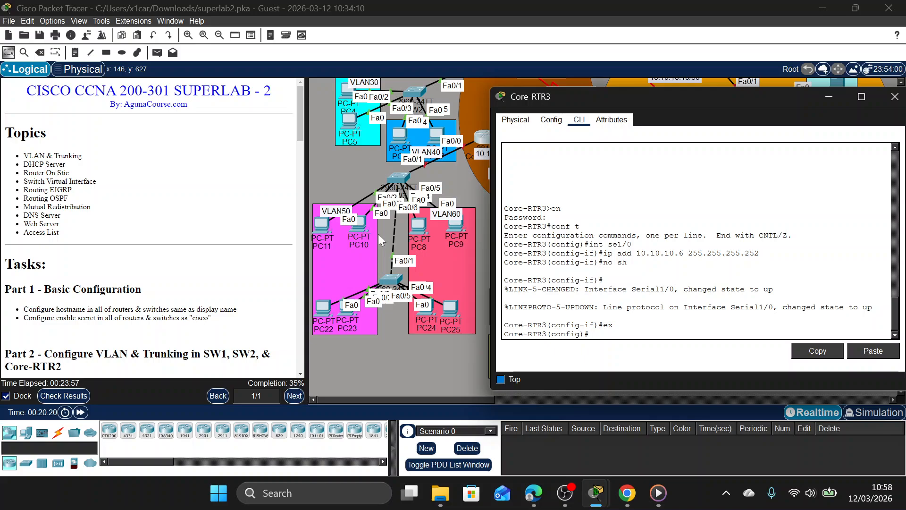
Create a DHCP pool named VLAN50 on Core-RTR3.
text(ip d)
key(Tab)
text(h)
key(Tab)
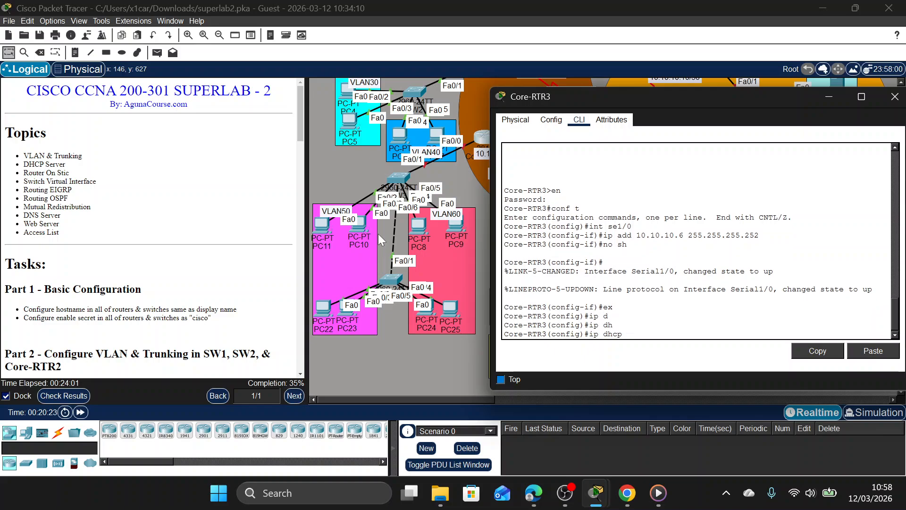
text(p)
key(Tab)
text(VLAN)
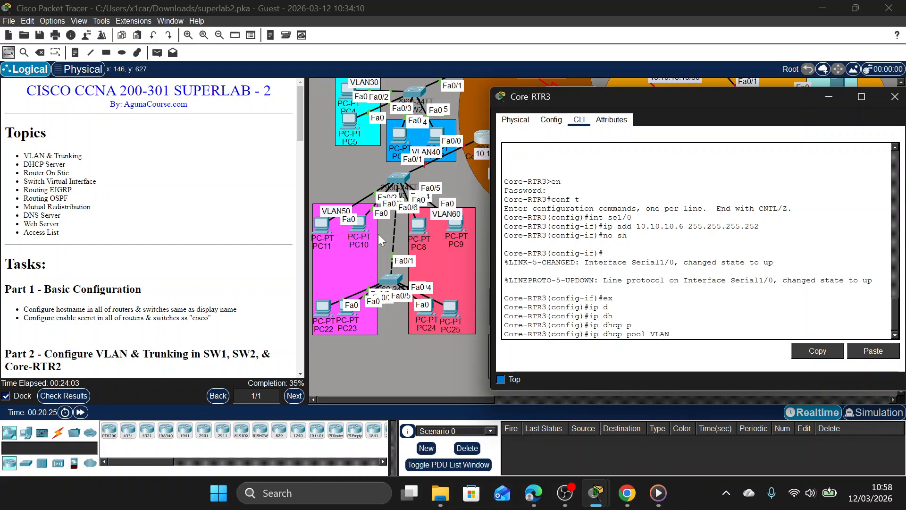
text(50)
key(Return)
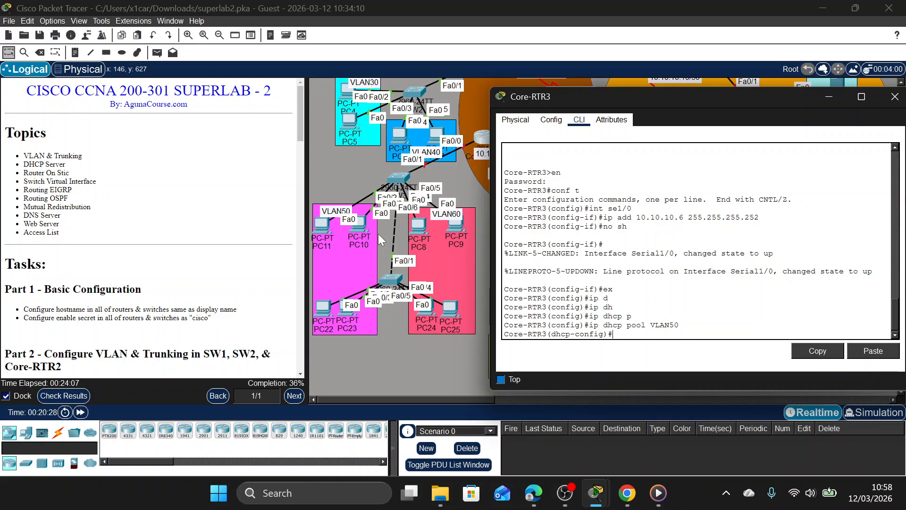
Consult the Part 3 VLAN address table and set the VLAN50 pool's network to 192.168.50.0 with mask 255.255.255.0.
scroll(84, 215, down, 15)
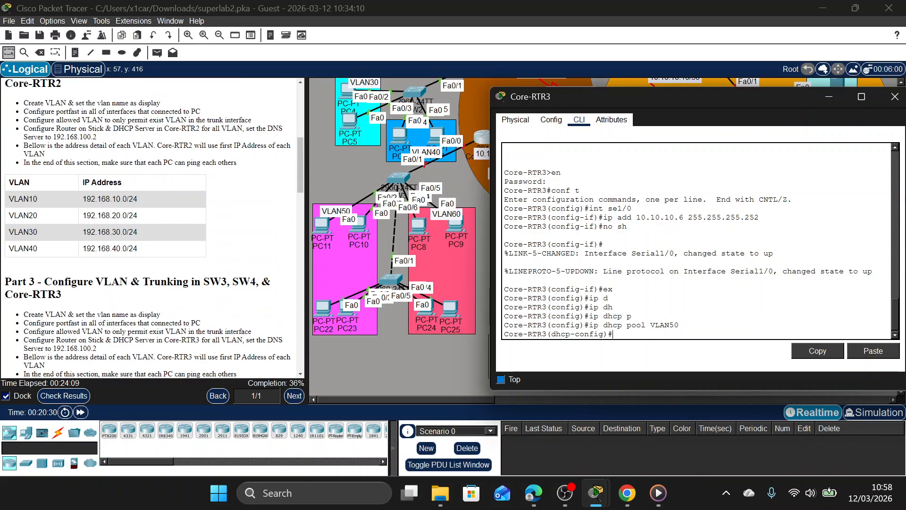
scroll(49, 205, up, 3)
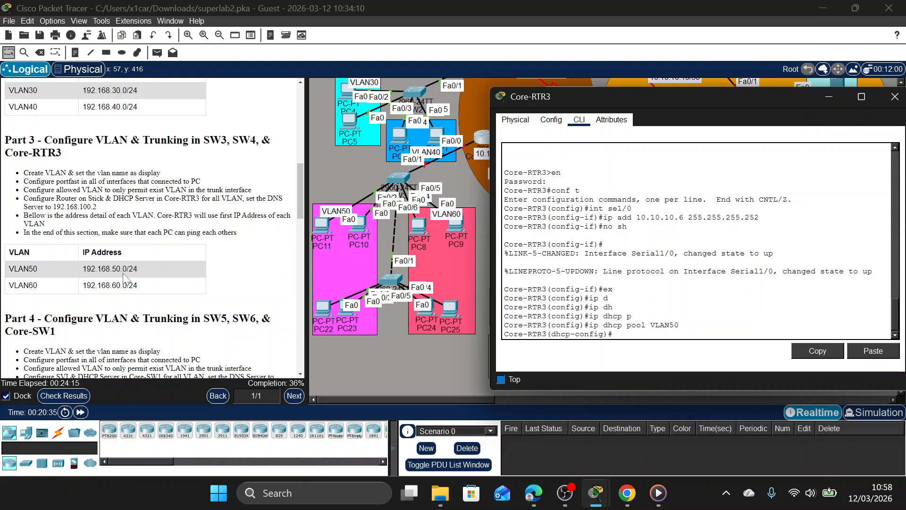
text(ne)
key(Tab)
text(192)
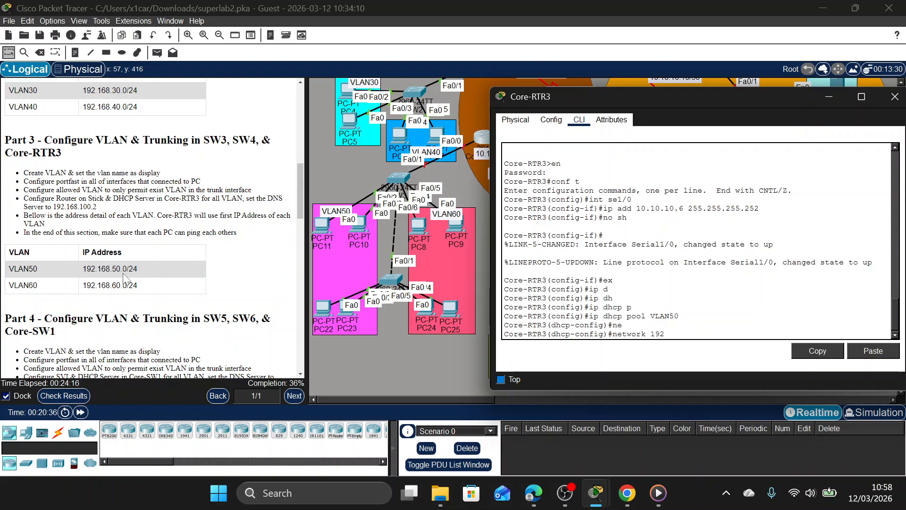
text(.168.50.0 255.255.255.0)
key(Return)
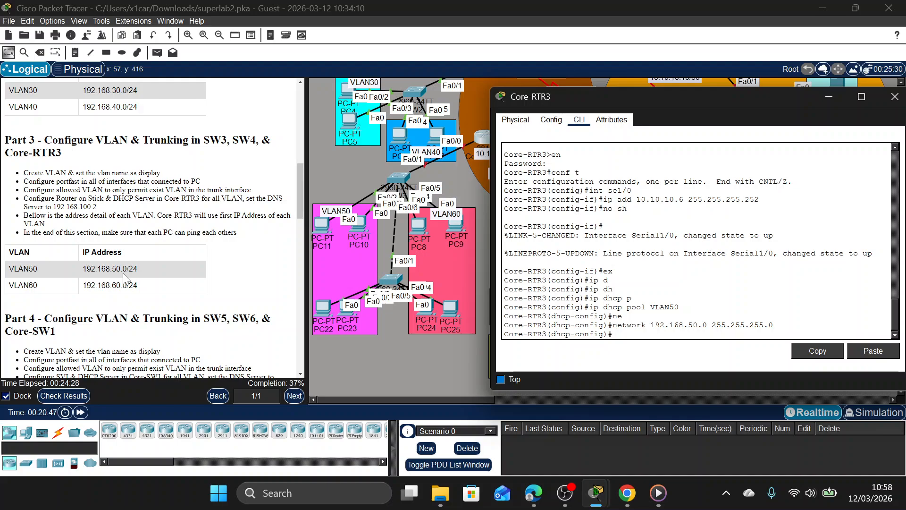
Set the VLAN50 DHCP pool's default router to 192.168.50.1.
text(def)
key(Tab)
text(192.)
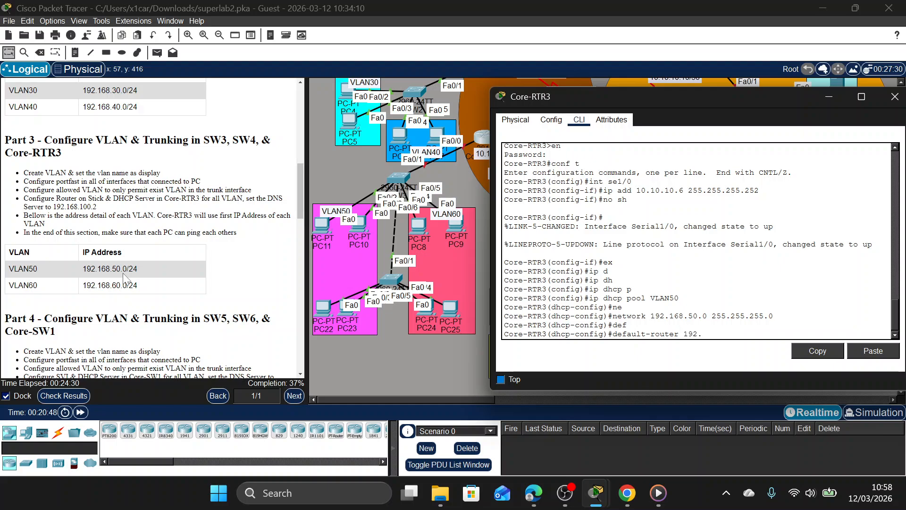
text(168.50.1)
key(Return)
Set the VLAN50 DHCP pool's DNS server to 192.168.100.2.
text(dn)
key(Tab)
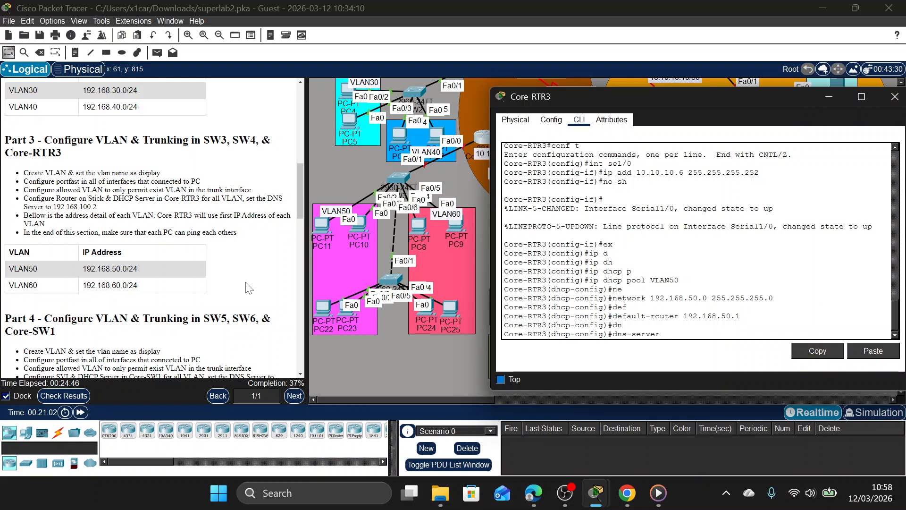
text(192.168.100.2)
key(Return)
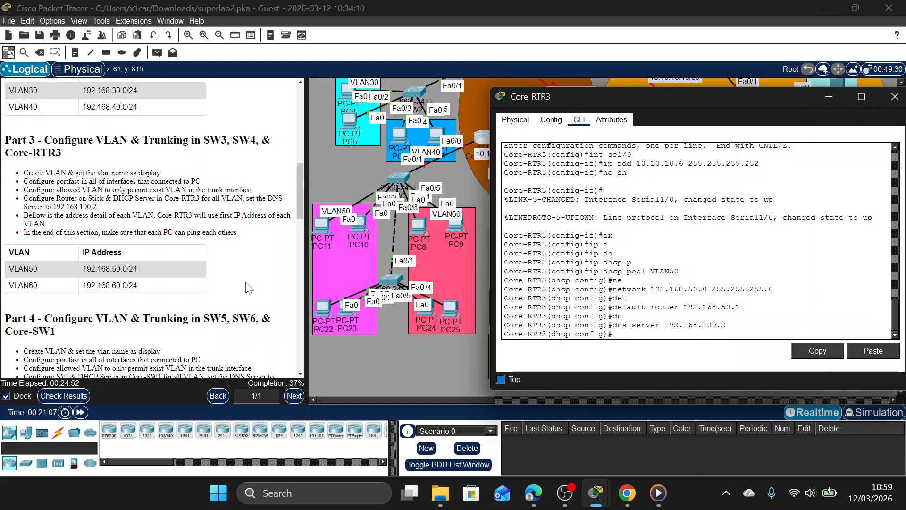
Create a second DHCP pool named VLAN60 on Core-RTR3 by adapting the earlier pool command.
key(Up)
key(Up)
key(Up)
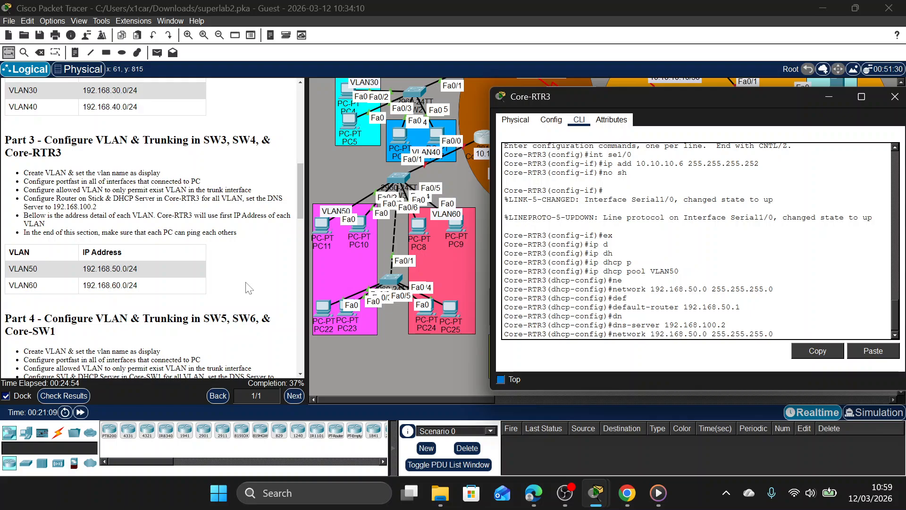
key(Up)
key(Up)
key(BackSpace)
key(BackSpace)
text(60)
key(Return)
Set the VLAN60 DHCP pool's network to 192.168.60.0 with mask 255.255.255.0.
key(Up)
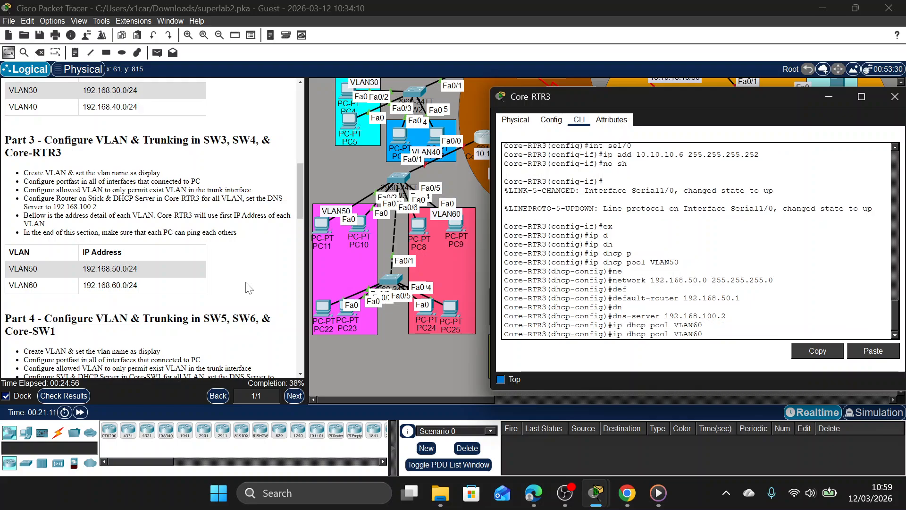
key(Up)
key(Up)
key(Up)
key(Left)
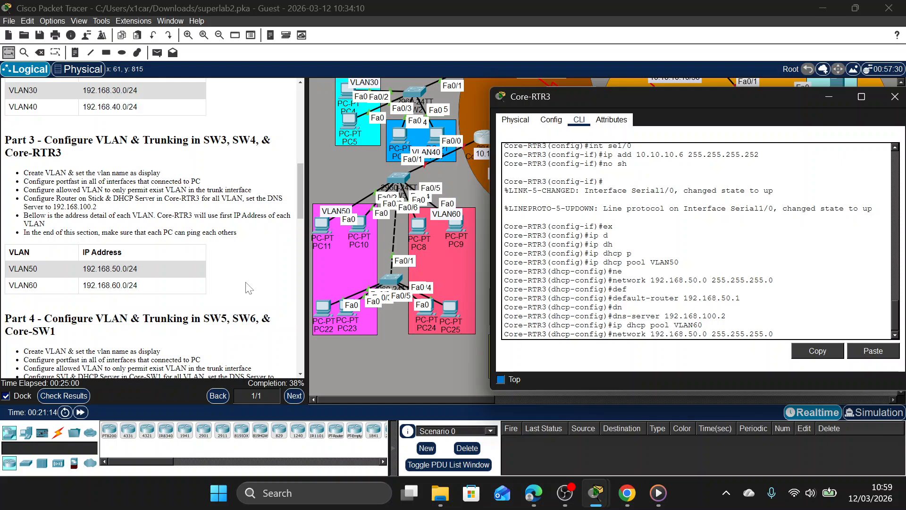
key(BackSpace)
text(6)
key(Return)
Set the VLAN60 DHCP pool's default router to 192.168.60.1.
key(Up)
key(Up)
key(Up)
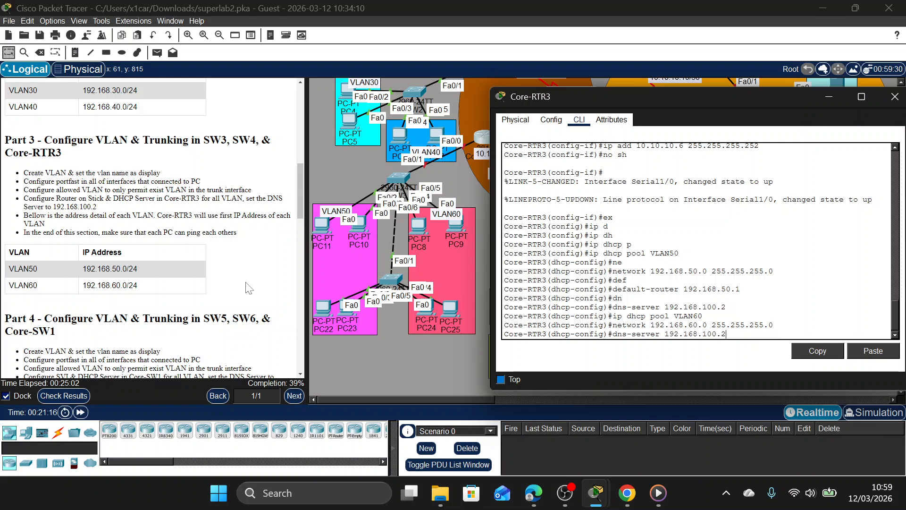
key(Up)
key(Up)
key(Left)
key(Left)
key(Left)
key(BackSpace)
text(6)
key(Return)
Set the VLAN60 DHCP pool's DNS server to 192.168.100.2 and return to global configuration mode.
key(Up)
key(Up)
key(Up)
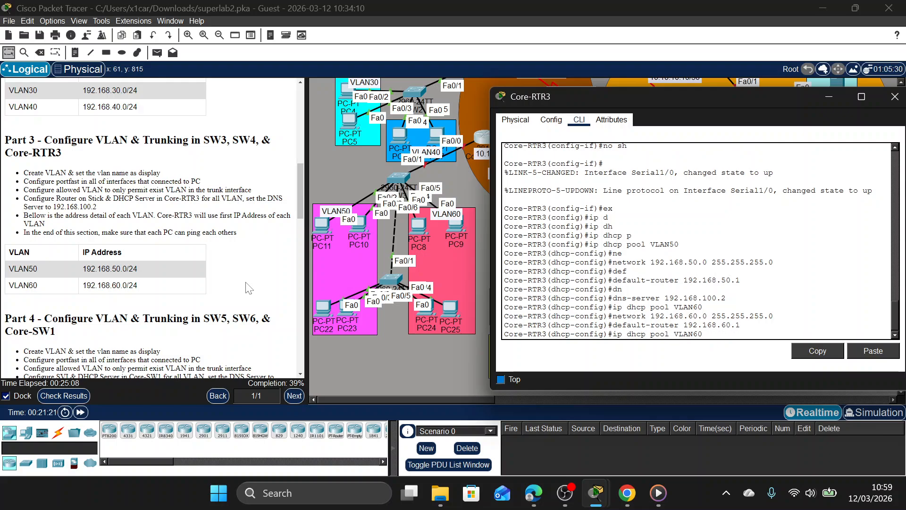
key(Up)
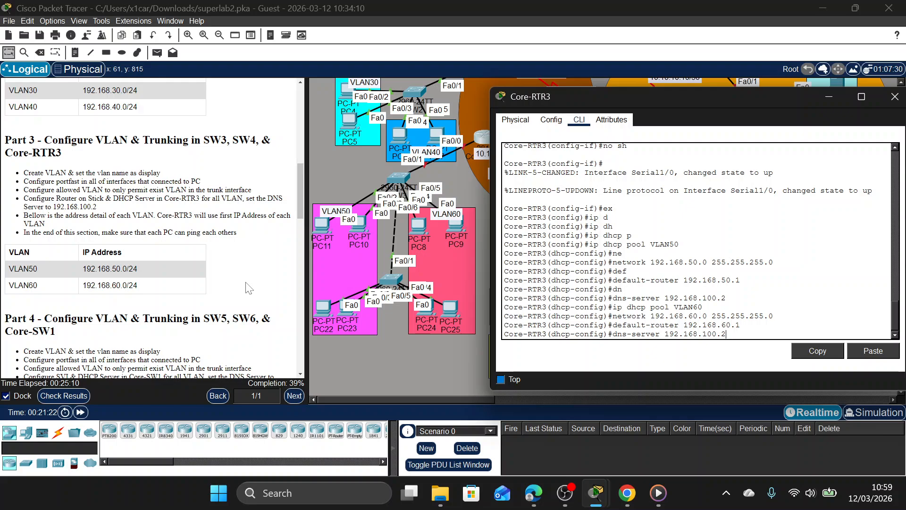
key(Return)
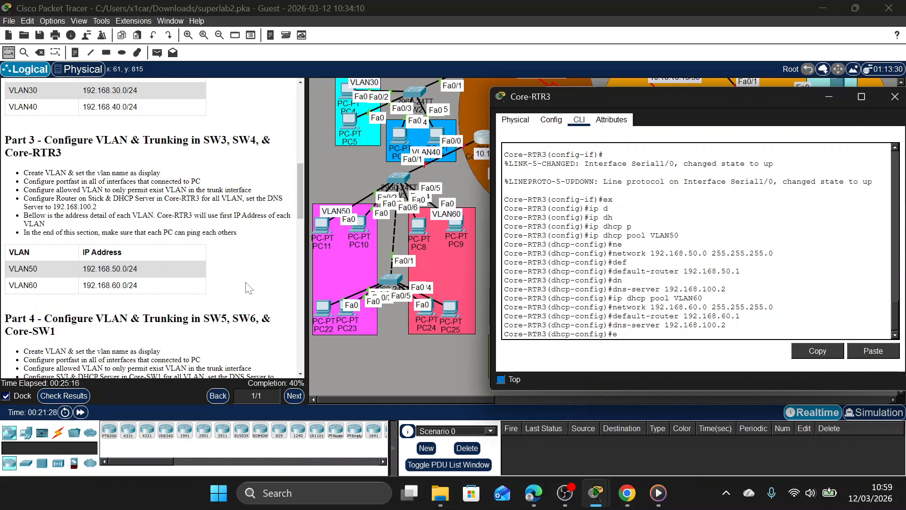
text(x)
key(Return)
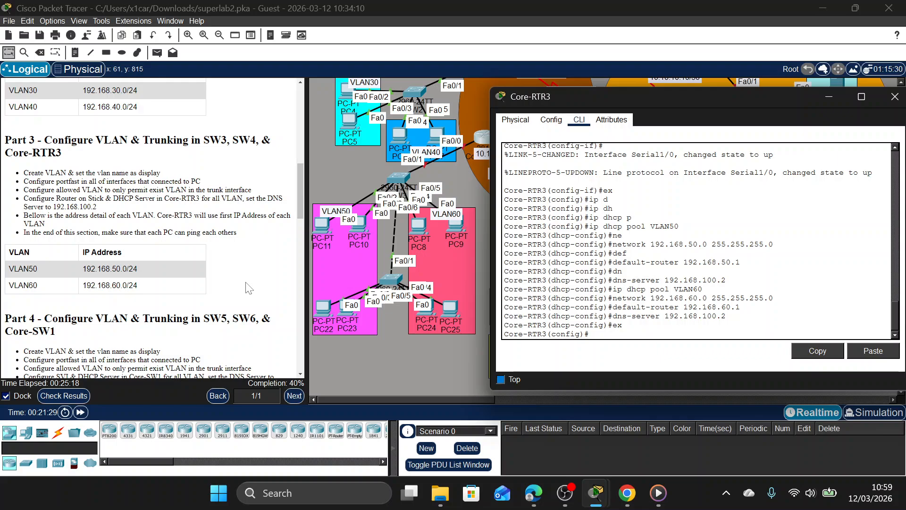
Exclude the VLAN50 gateway address 192.168.50.1 from DHCP assignment on Core-RTR3.
text(ip dh)
key(Tab)
text(e)
key(Tab)
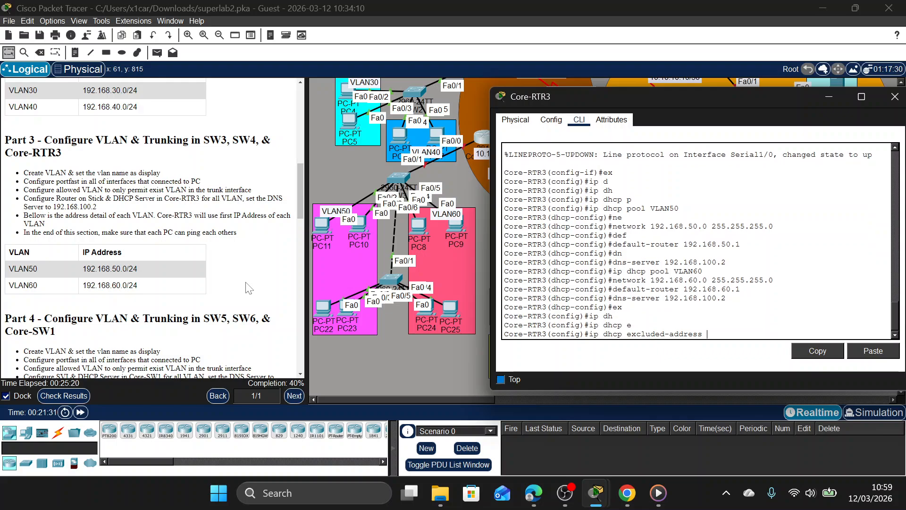
text(192.168)
text(.100)
key(BackSpace)
key(BackSpace)
text(50.1)
key(Return)
Exclude the VLAN60 gateway address 192.168.60.1 from DHCP assignment on Core-RTR3.
key(Up)
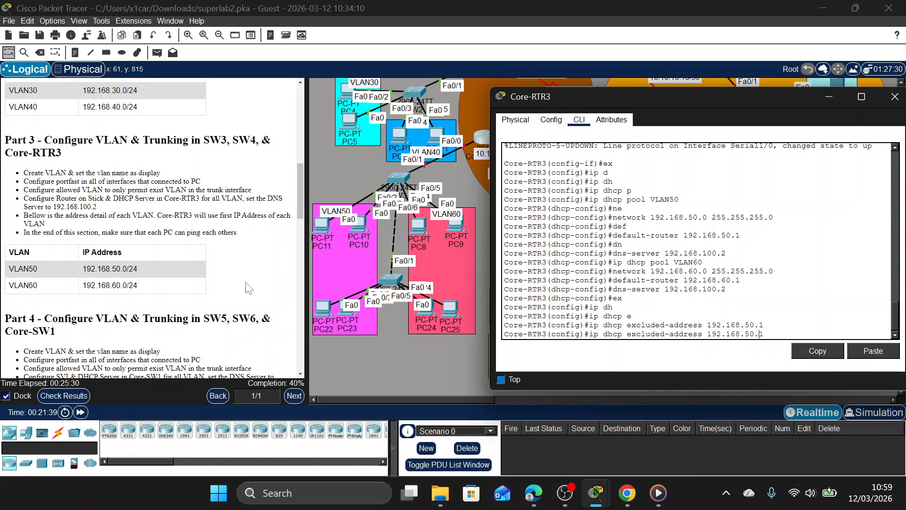
key(Left)
key(Left)
key(BackSpace)
text(6)
key(Return)
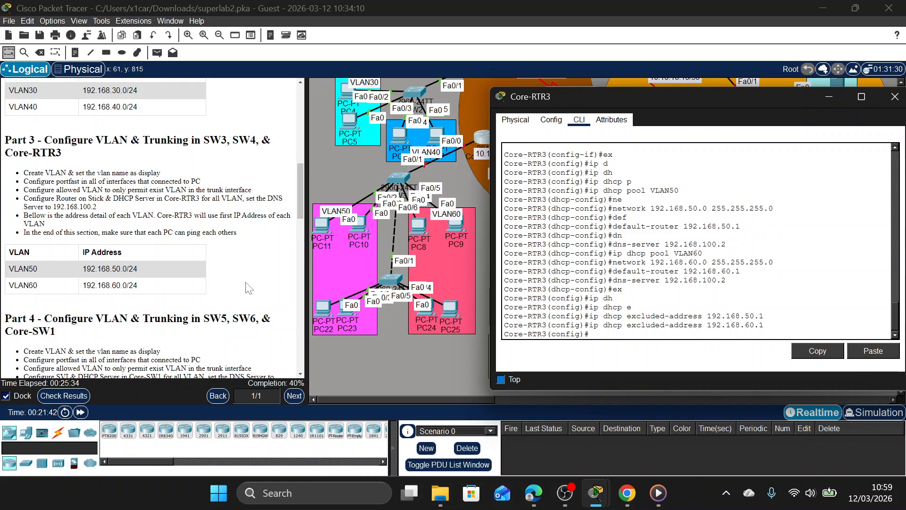
Return Core-RTR3 to privileged mode and re-enter global configuration mode.
text(ex)
key(Return)
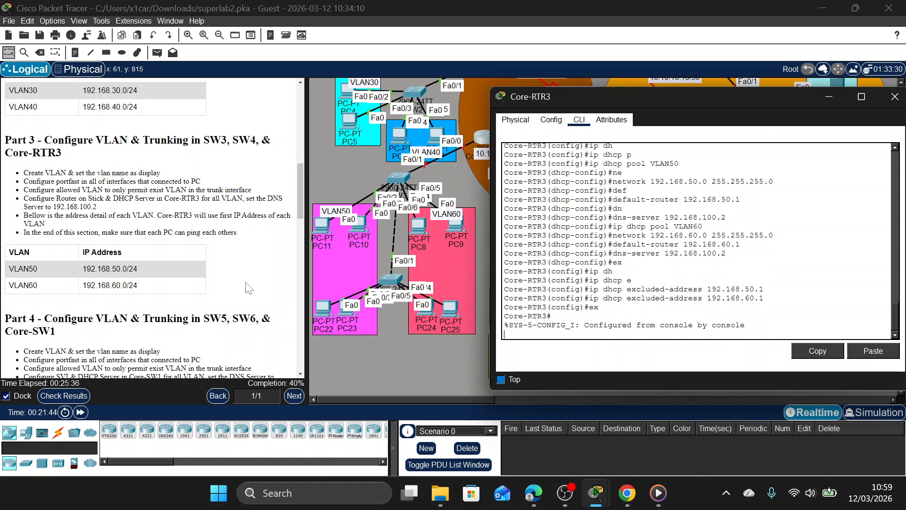
key(Return)
text(conf t)
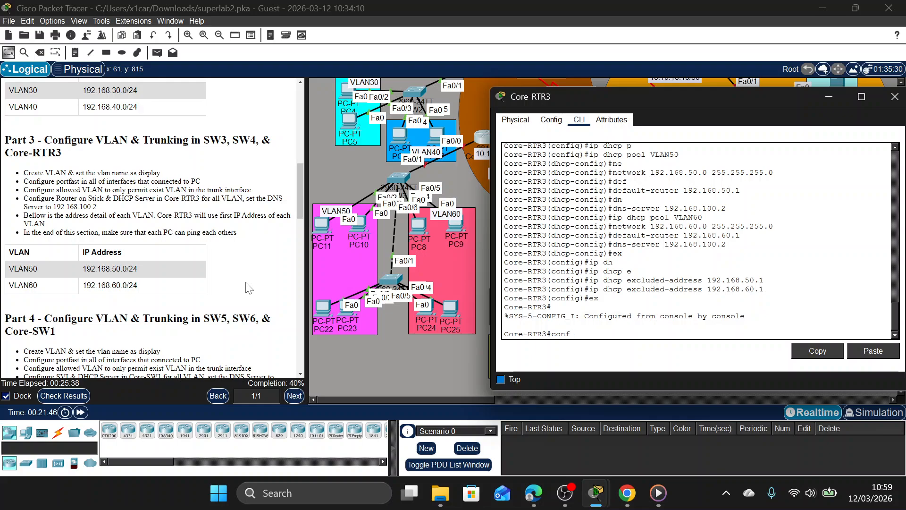
key(Return)
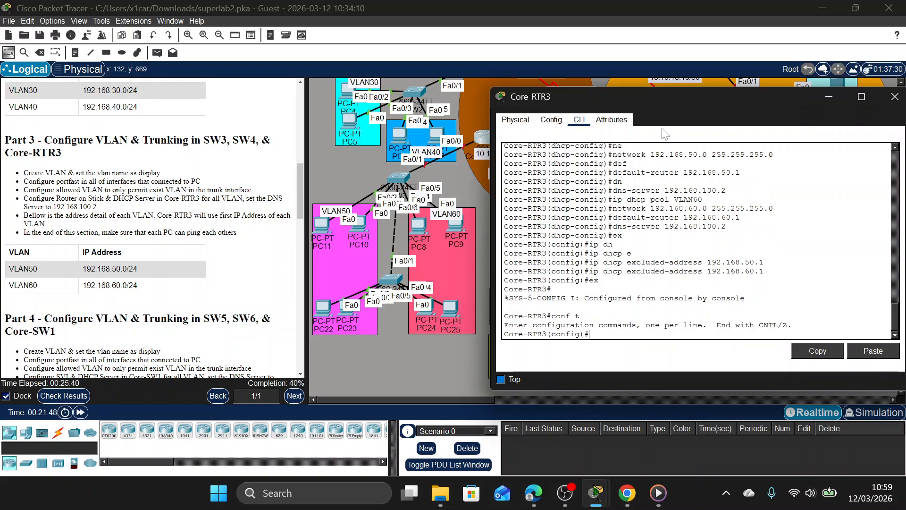
Uncover Core-RTR3's links in the topology and bring up its interface Fa0/0 with no shutdown.
drag(686, 98, 667, 168)
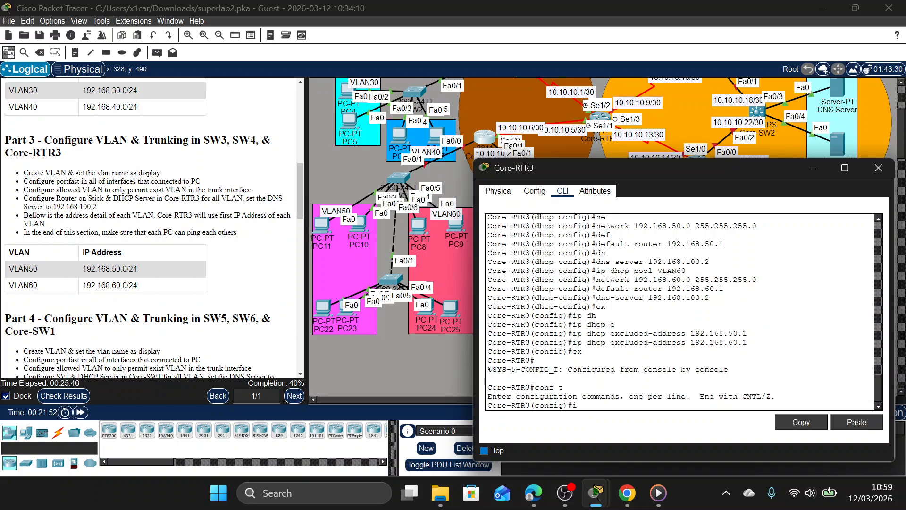
text(int fa0/0)
key(Return)
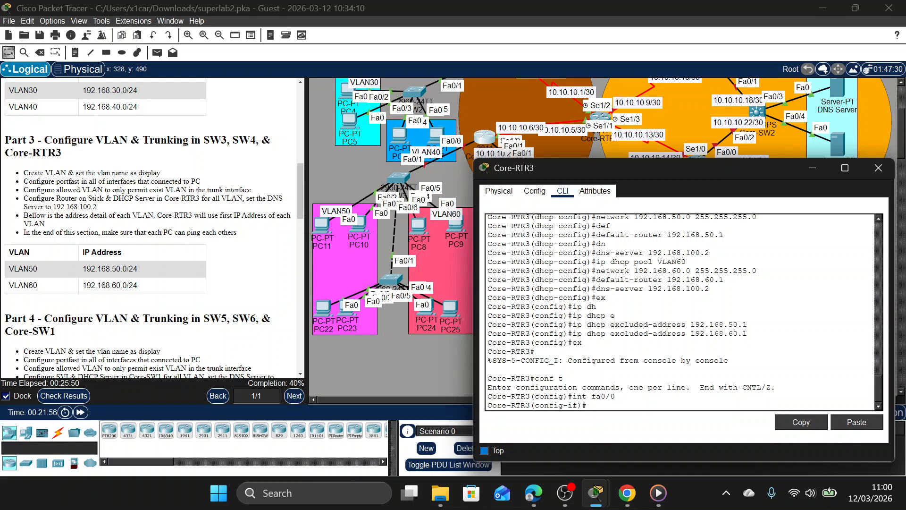
text(no sh)
key(Return)
Create subinterface Fa0/0.50 on Core-RTR3 for VLAN50.
key(Return)
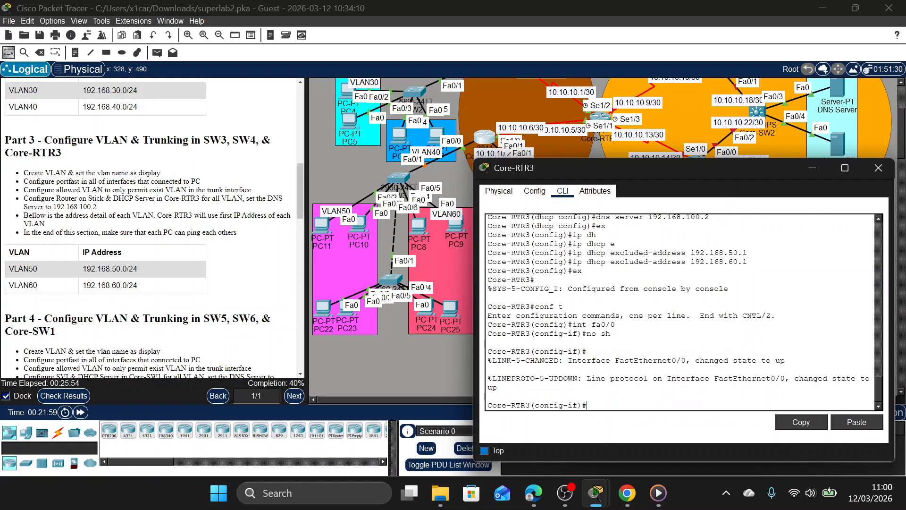
text(int fa0/0.50)
key(Return)
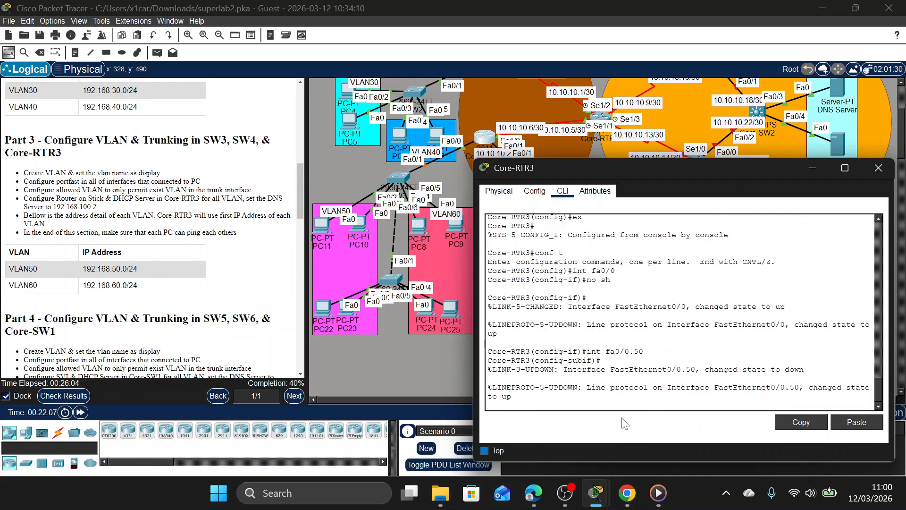
key(Return)
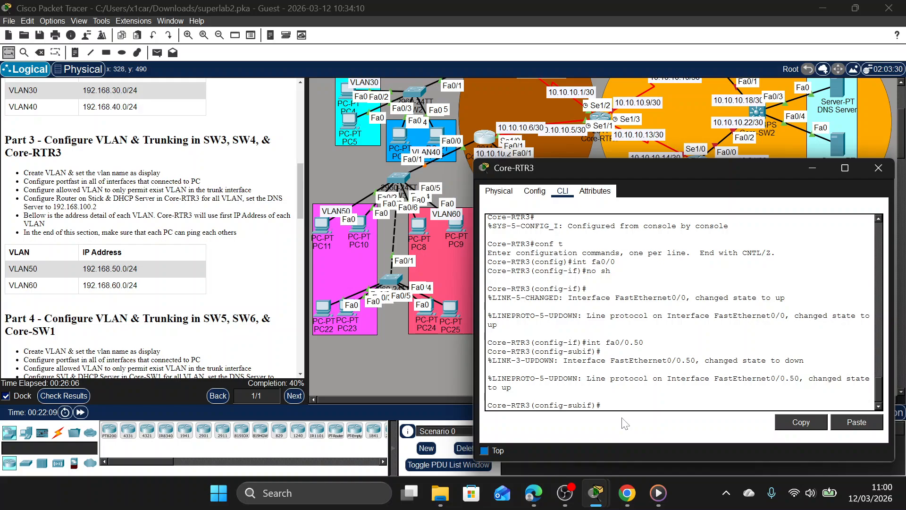
Set dot1Q encapsulation with VLAN ID 50 on Core-RTR3's subinterface Fa0/0.50.
text(en)
key(Tab)
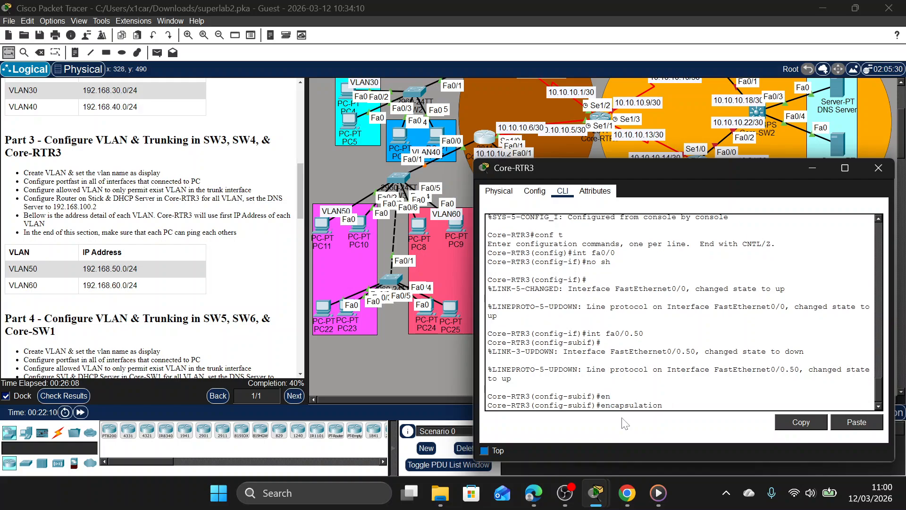
text(d)
key(Tab)
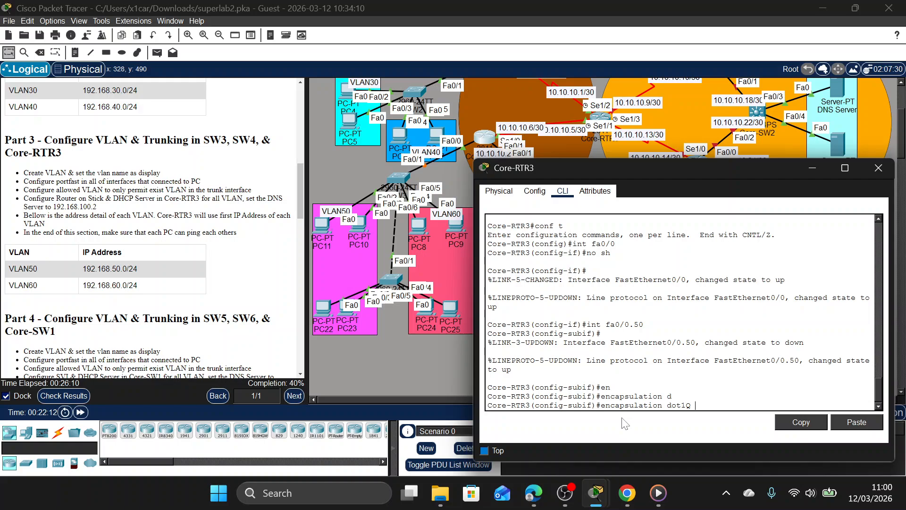
text(50)
key(Return)
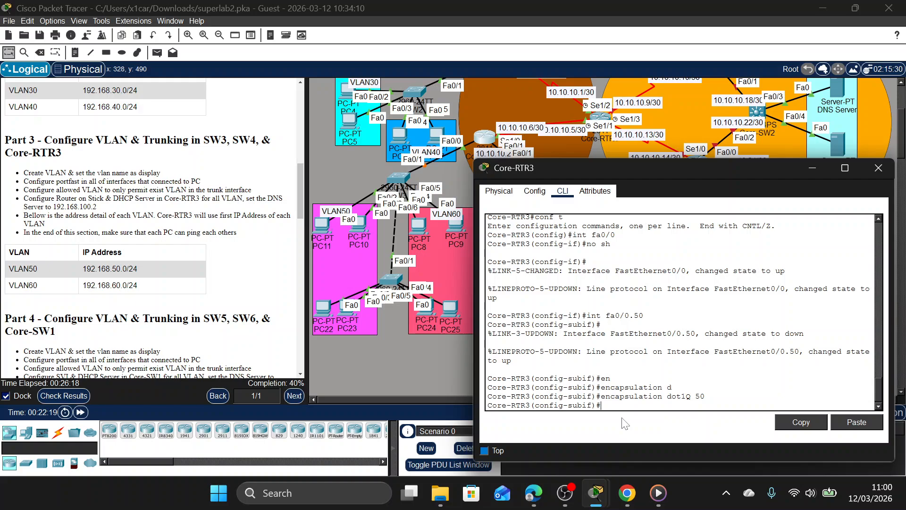
Assign IP address 192.168.50.1 with mask 255.255.255.0 to Core-RTR3's subinterface Fa0/0.50.
text(ip add 192)
text(.168.)
text(50.1 255.2)
text(55.255.255.0)
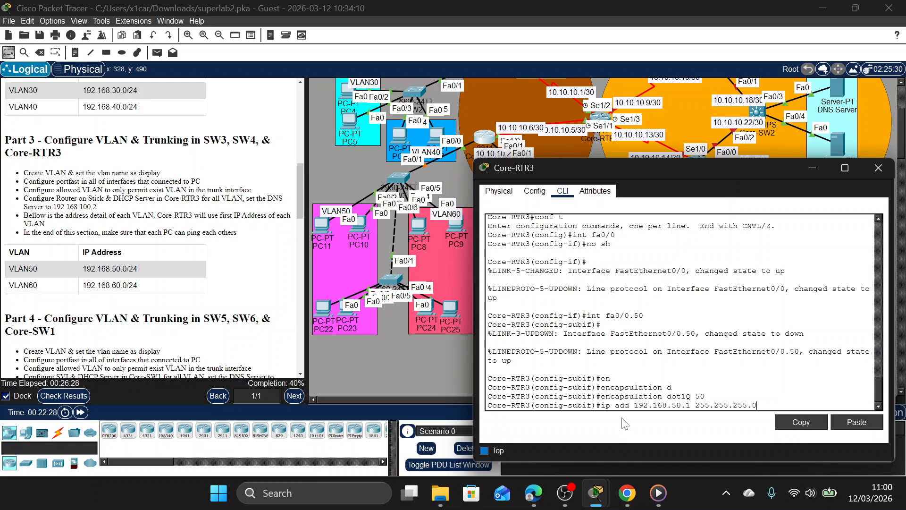
key(Return)
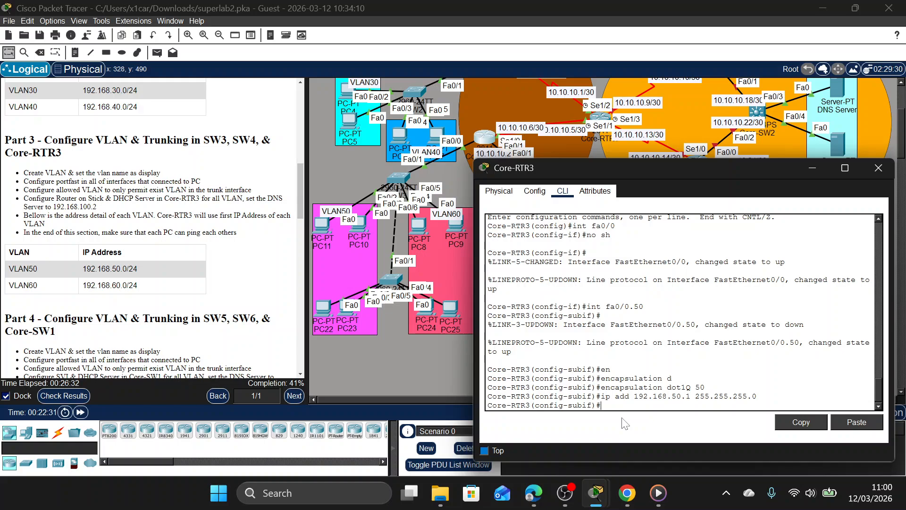
Create subinterface Fa0/0.60 on Core-RTR3 and set its encapsulation to dot1Q with VLAN ID 60.
text(int fa0/0.0)
text(0)
key(Return)
key(Up)
key(Up)
key(Up)
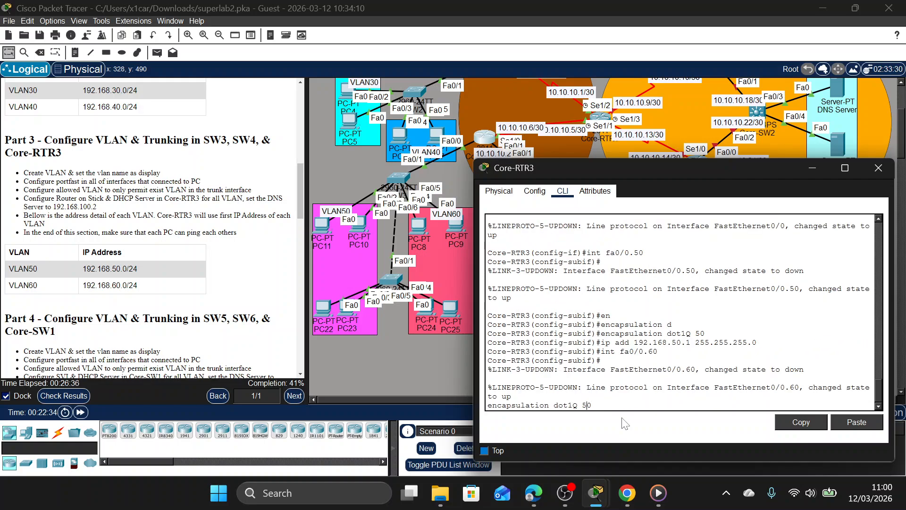
key(BackSpace)
text(6)
key(Return)
Assign 192.168.60.1 with mask 255.255.255.0 to Core-RTR3's subinterface Fa0/0.60 and return to global configuration mode.
key(Up)
key(Up)
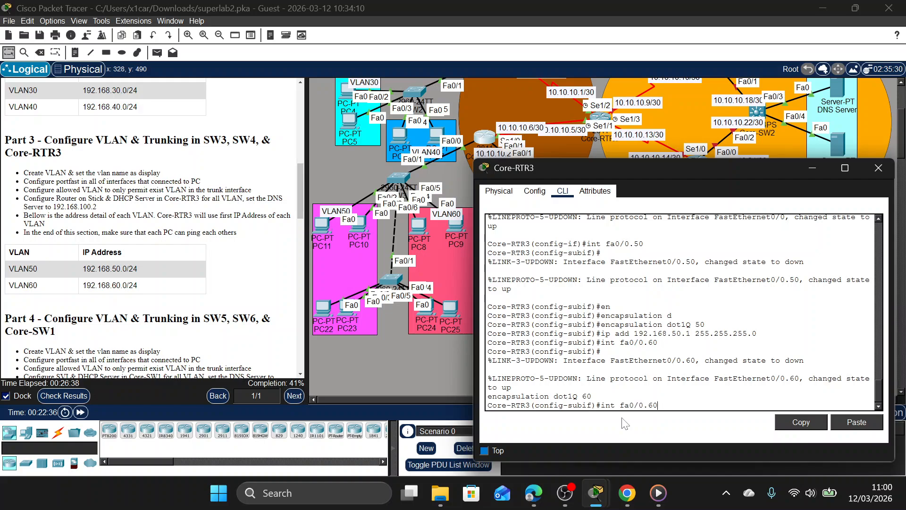
key(Up)
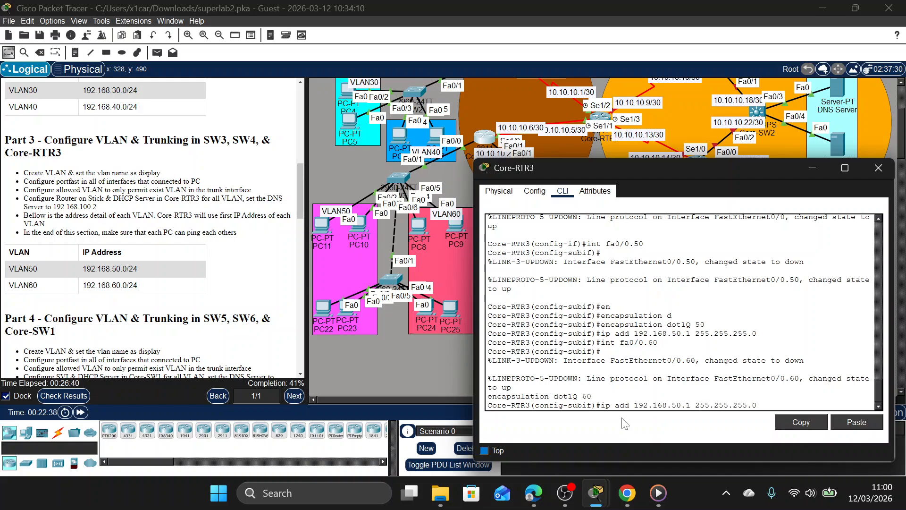
key(Left)
key(Left)
key(Left)
key(Delete)
text(6)
key(Return)
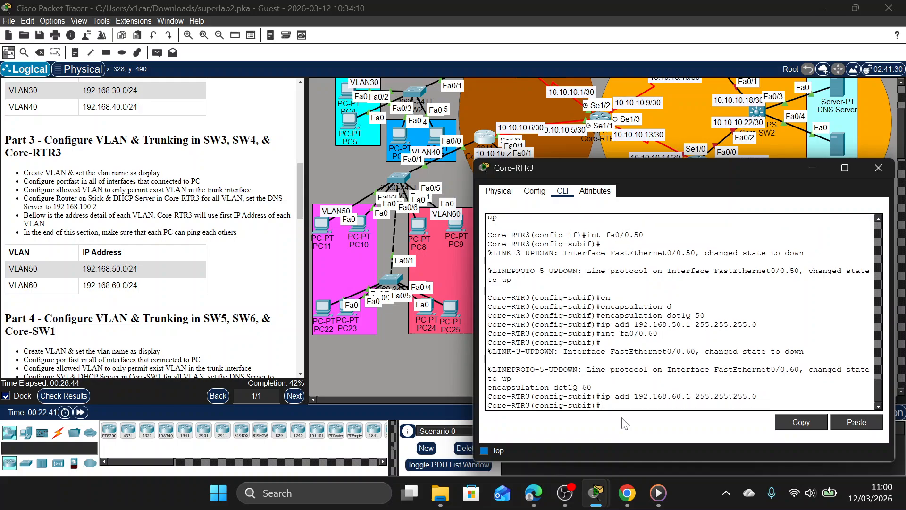
text(ex)
key(Return)
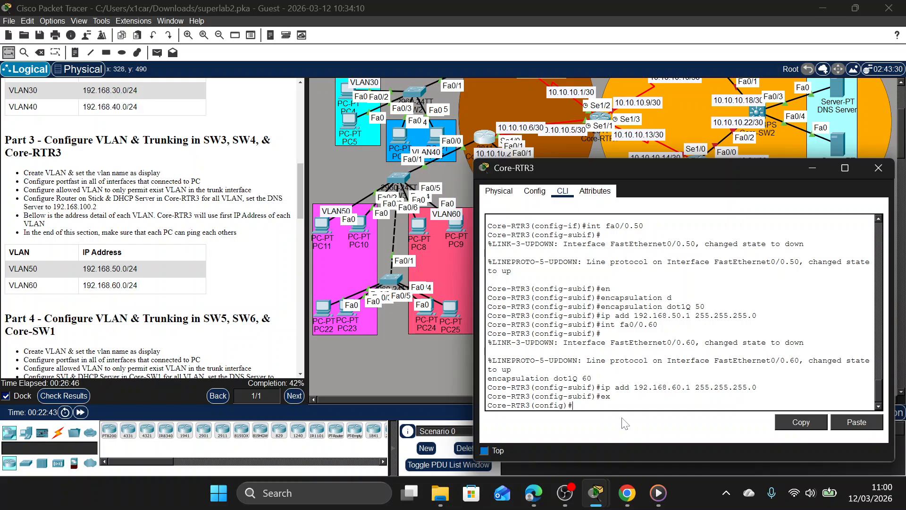
Close Core-RTR3's window and start a command-line session on SW3, positioned clear of the VLAN50 and VLAN60 devices.
click(883, 174)
scroll(508, 194, up, 3)
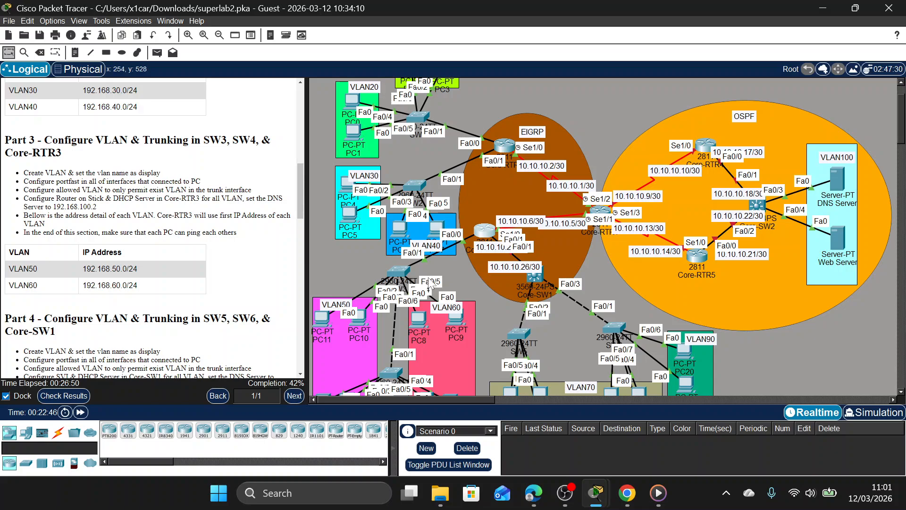
drag(406, 272, 400, 275)
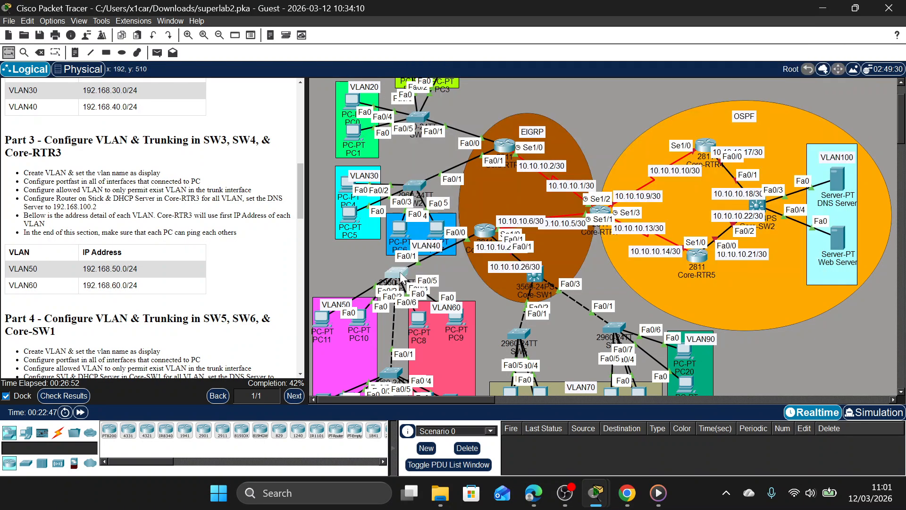
click(400, 272)
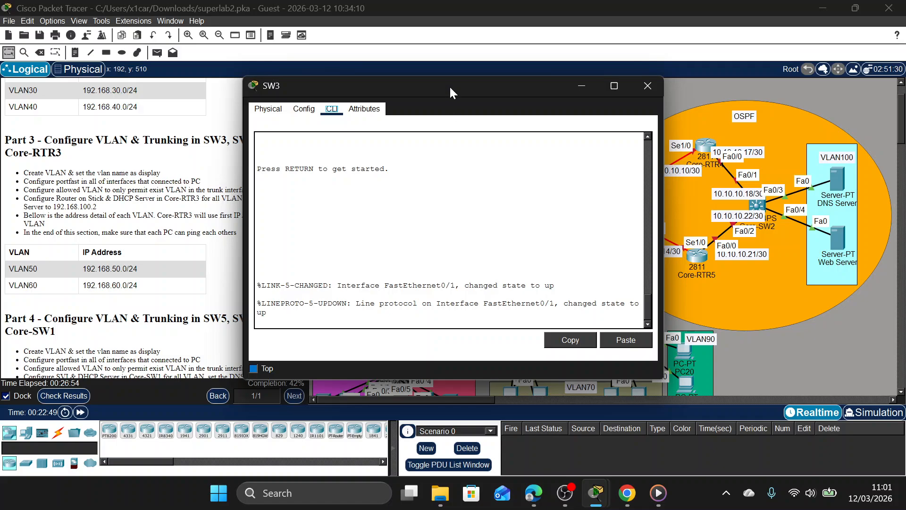
drag(449, 86, 678, 106)
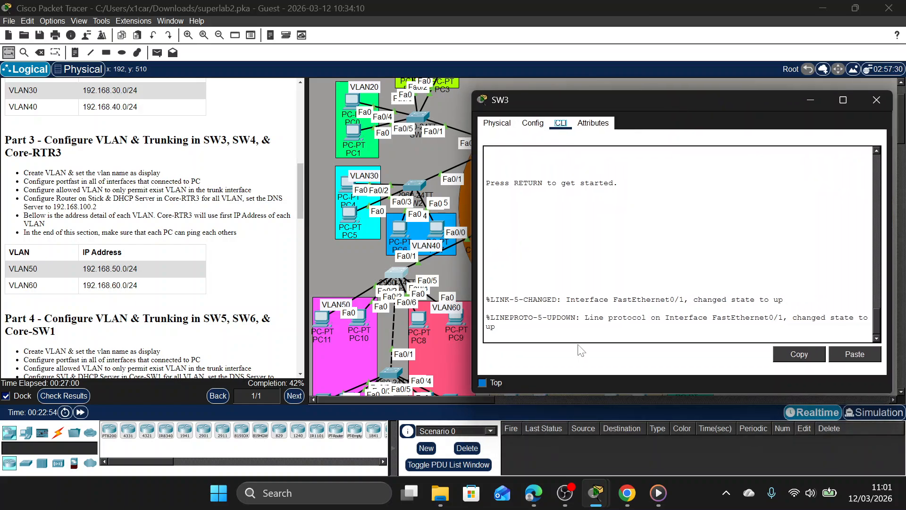
click(578, 330)
key(Return)
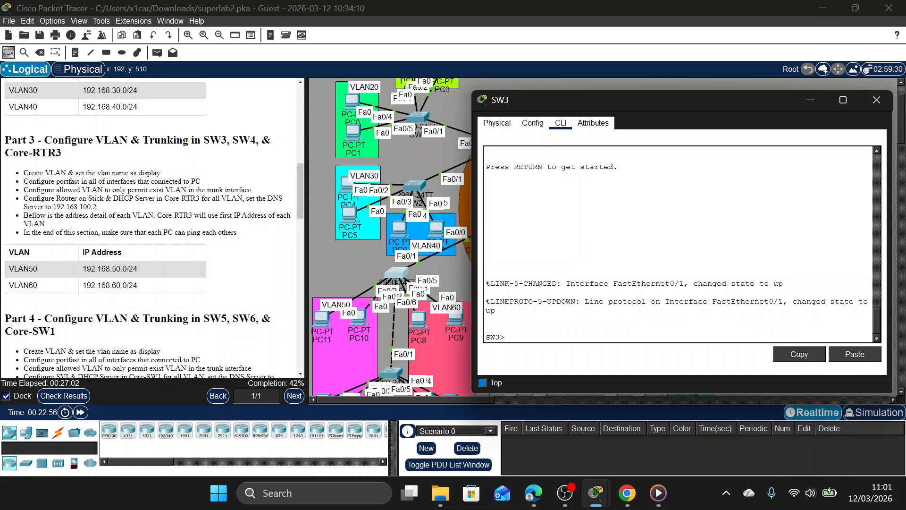
Enter privileged mode on SW3 with the enable password and go into global configuration mode.
text(en)
key(Return)
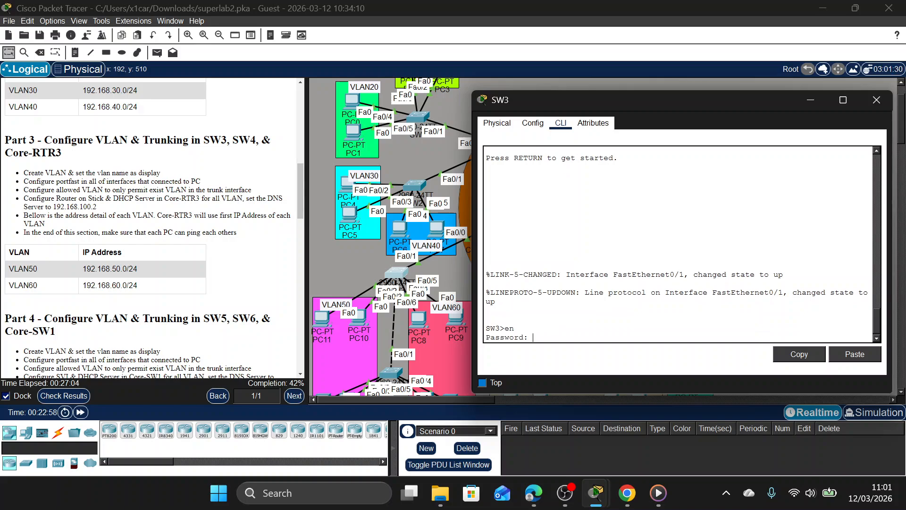
key(Return)
text(conf t)
key(Return)
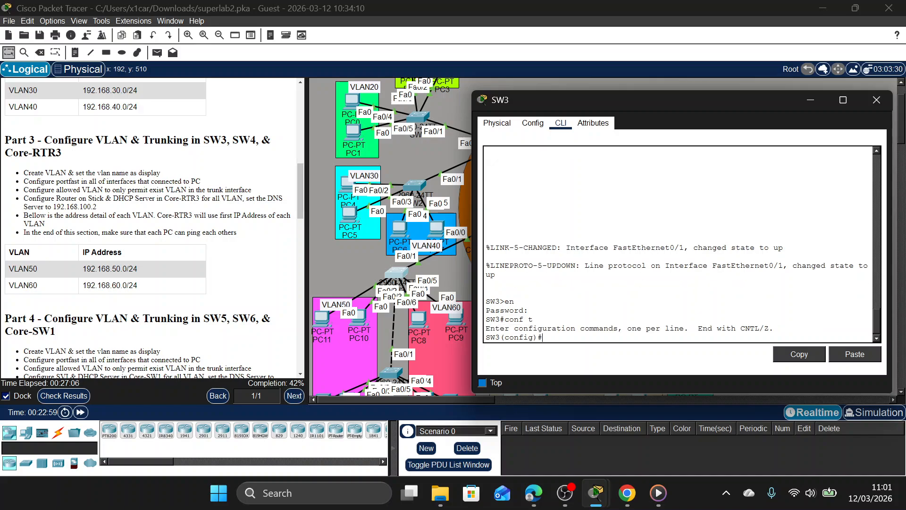
Set SW3's interface Fa0/1 to switchport trunk mode.
text(int fa0/1)
key(Return)
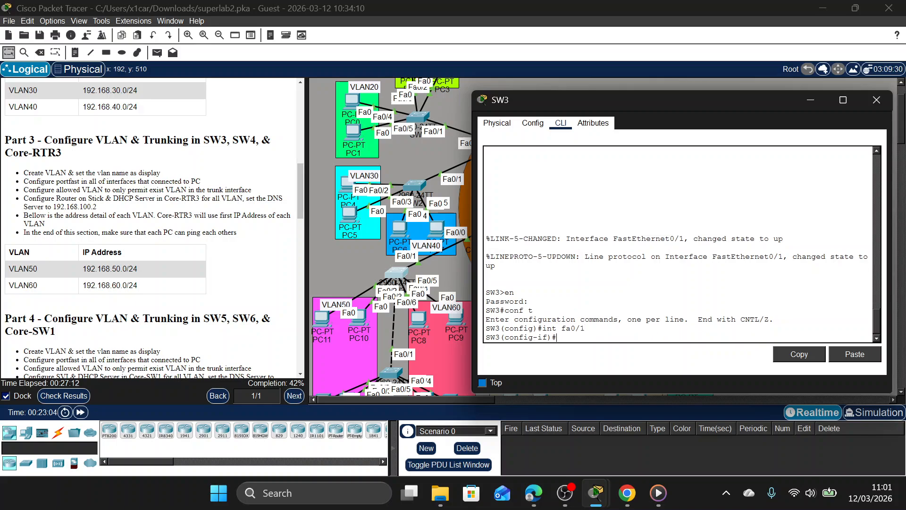
text(sw)
key(Tab)
text(m)
key(Tab)
text(t)
key(Tab)
key(Return)
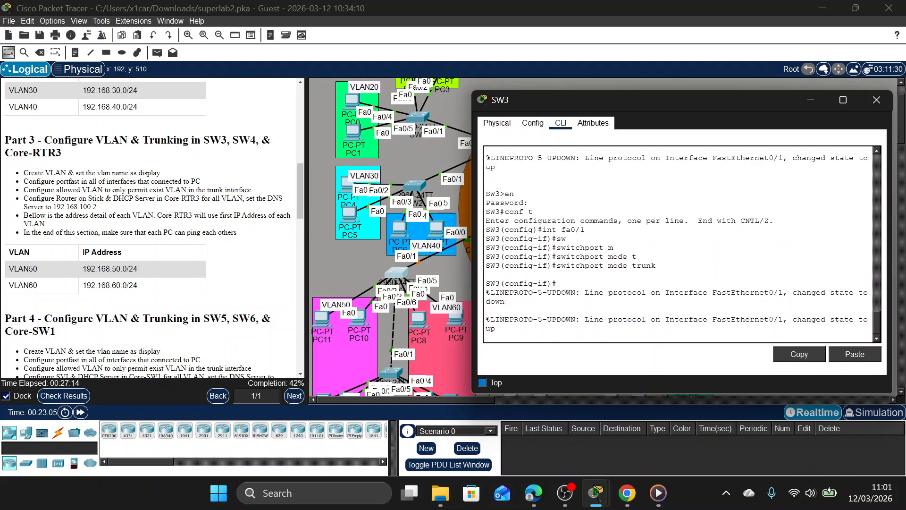
Restrict the allowed VLANs on SW3's Fa0/1 trunk to 50,60.
text(sw)
key(Tab)
text(t)
key(Tab)
text(a)
key(Tab)
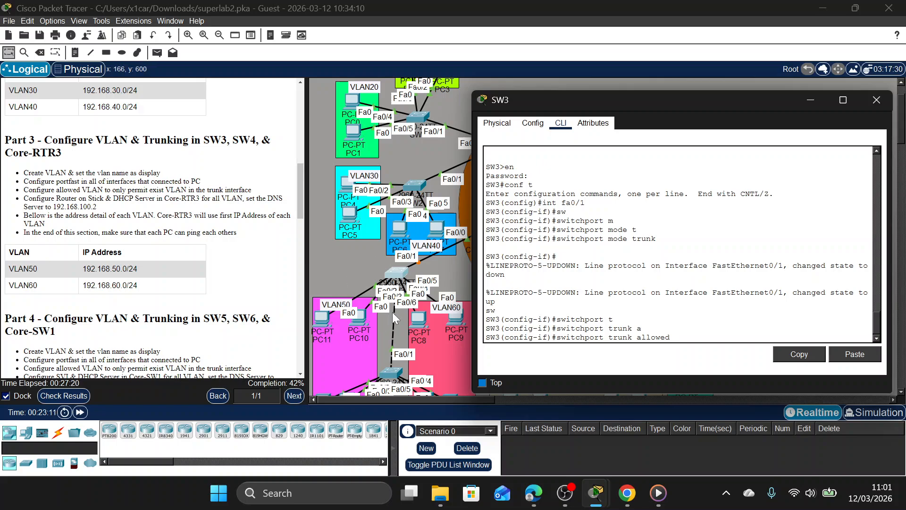
scroll(397, 316, down, 2)
text(v)
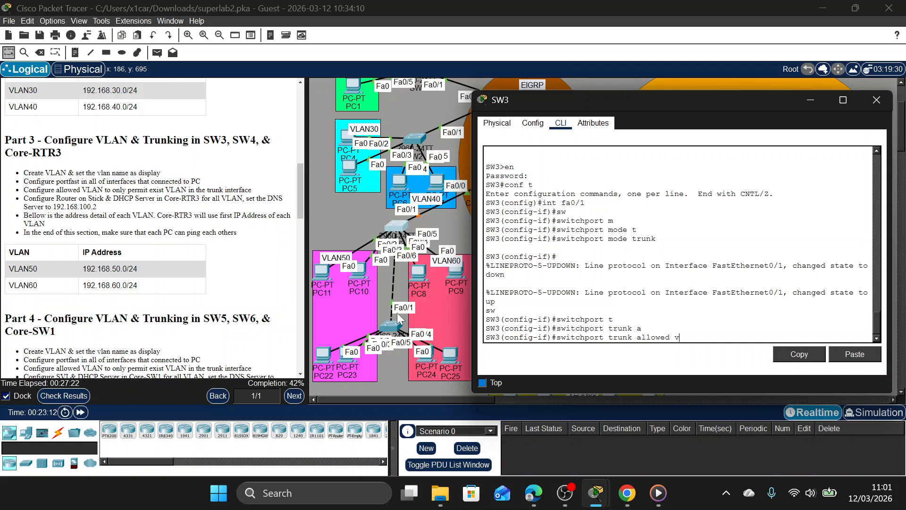
key(Tab)
text(50,60)
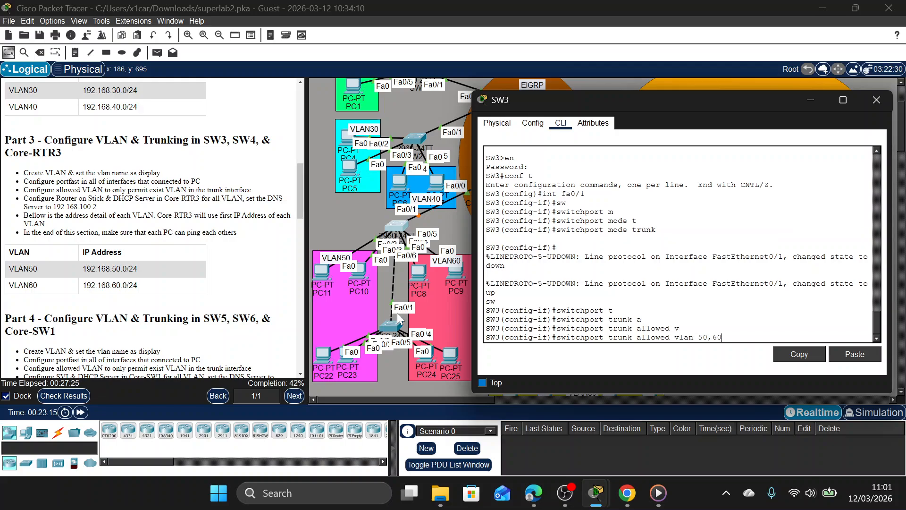
key(Return)
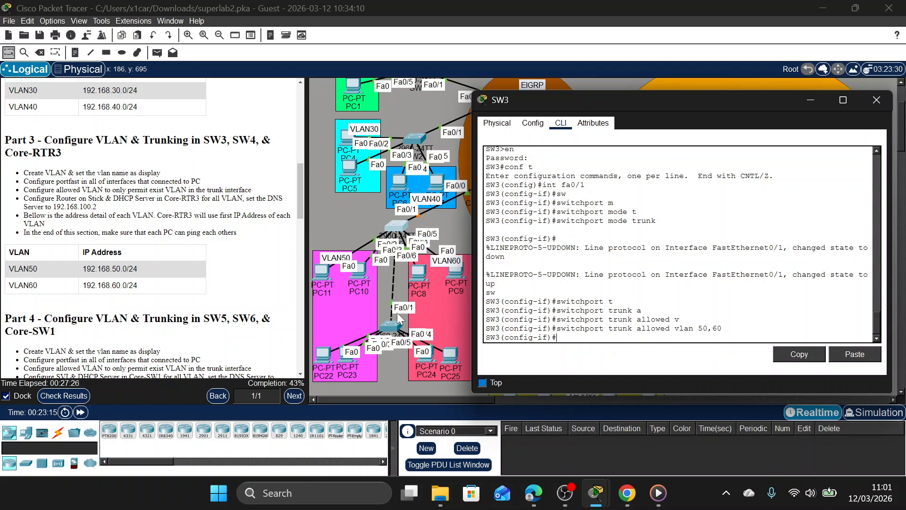
Enable spanning-tree portfast on SW3's Fa0/1 and return to global configuration mode.
text(spa po)
key(Return)
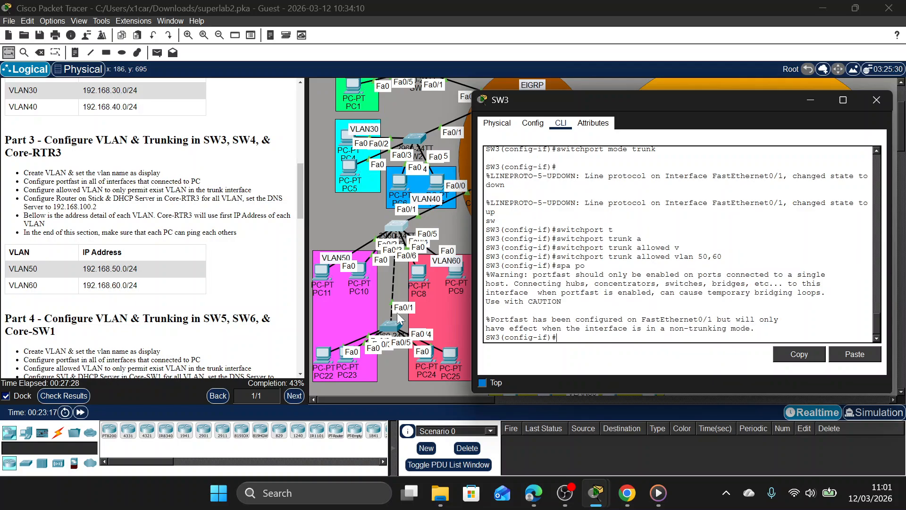
text(e)
key(Return)
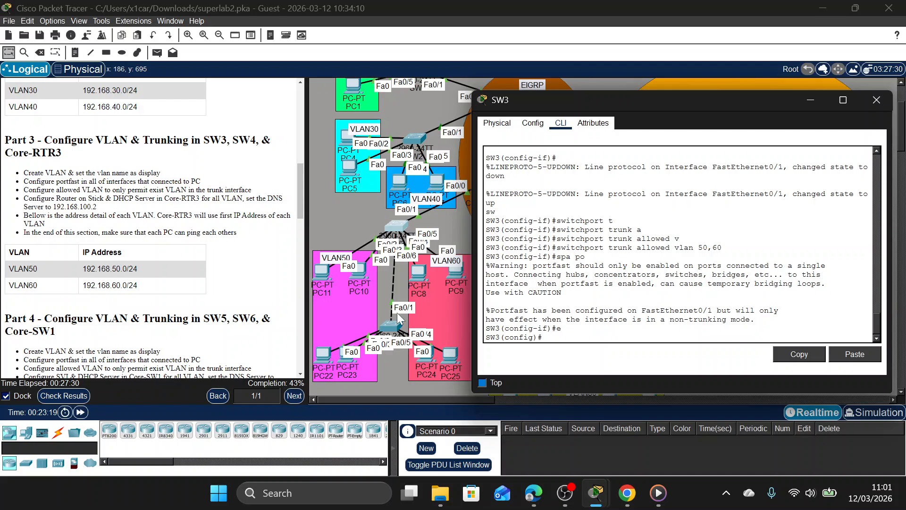
Create VLAN 50 on SW3 and name it VLAN50.
text(v)
text(vla)
text(n)
text( 50)
key(Return)
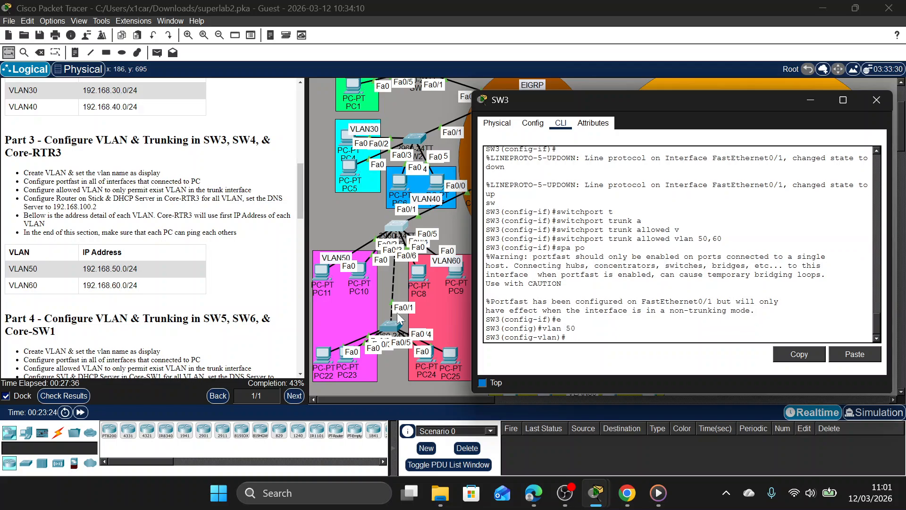
text(name VLAN50)
key(Return)
Create VLAN 60 on SW3, name it VLAN60, and return to global configuration mode.
text(vlan 60)
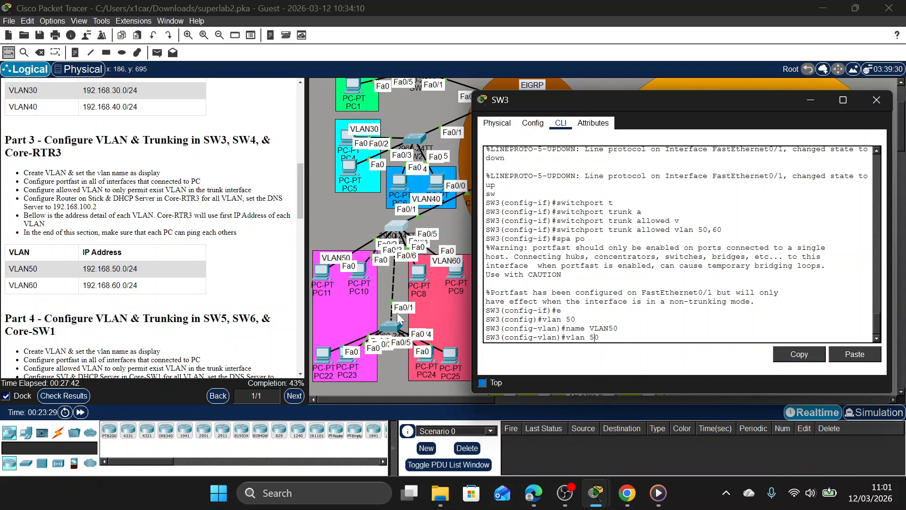
key(Return)
key(Up)
key(Up)
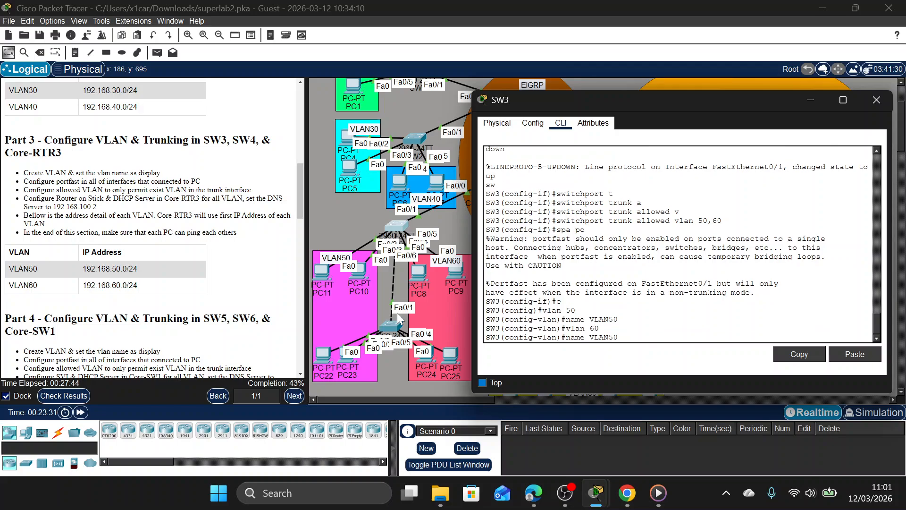
key(BackSpace)
key(BackSpace)
text(60)
key(Return)
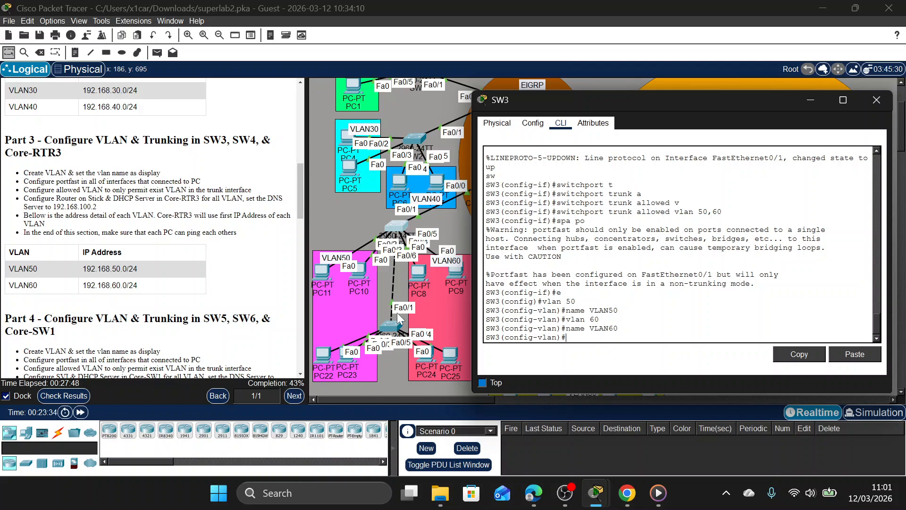
text(E)
key(Return)
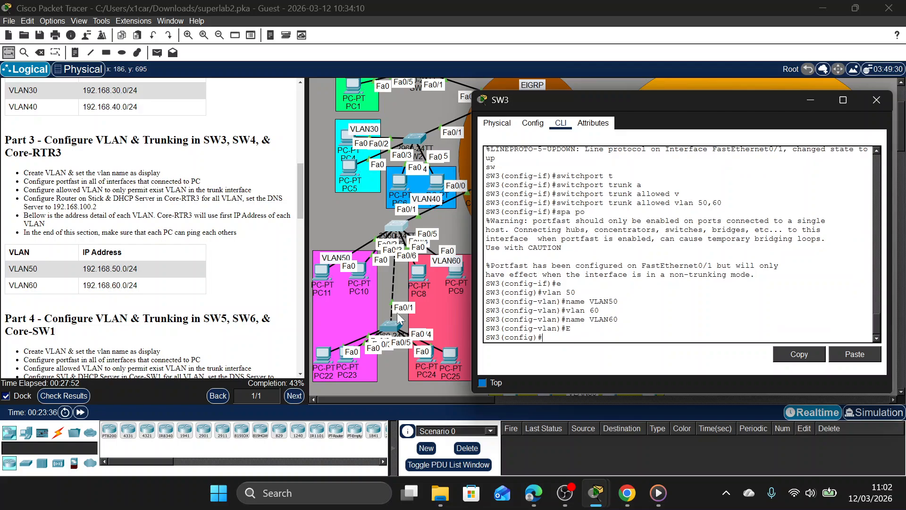
Check the VLAN50 PC links in the topology and enter configuration of SW3's interface range f0/2-3.
mouse_move(306, 285)
mouse_down()
mouse_move(305, 244)
mouse_move(307, 287)
mouse_up()
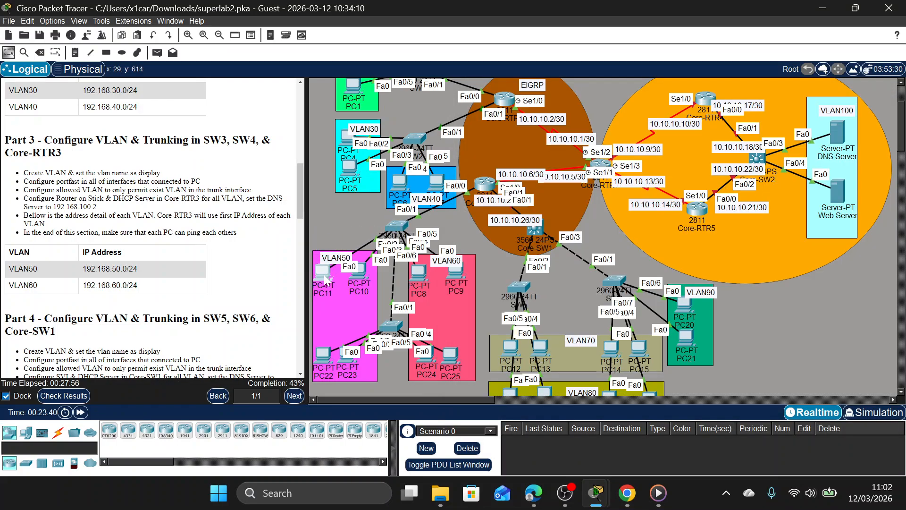
click(393, 230)
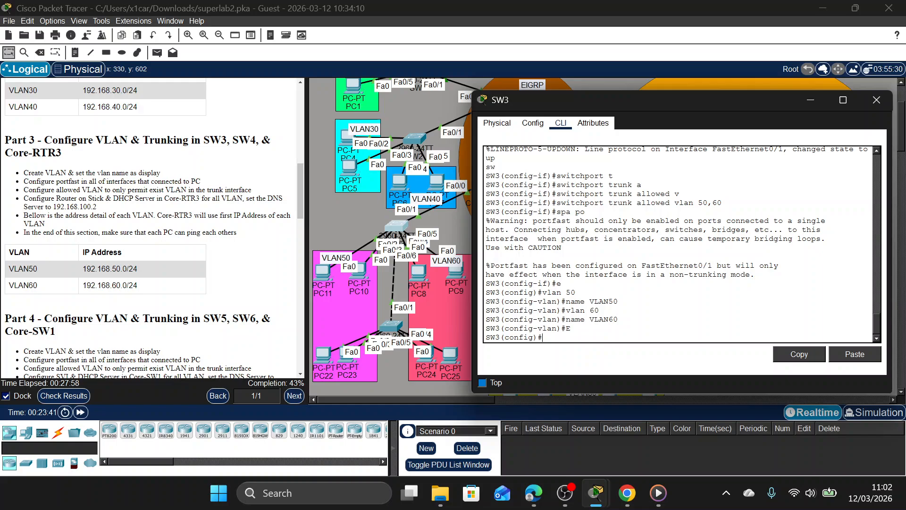
text(int)
key(BackSpace)
text(fa)
key(BackSpace)
text(0/2-3)
key(Return)
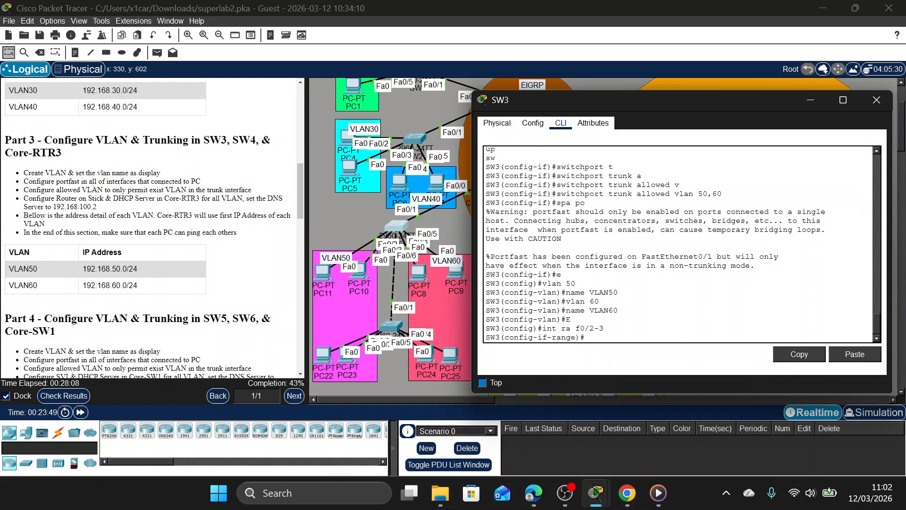
Shift PC10 slightly in the topology to expose its link to SW3, and return to SW3's command line.
scroll(520, 222, up, 1)
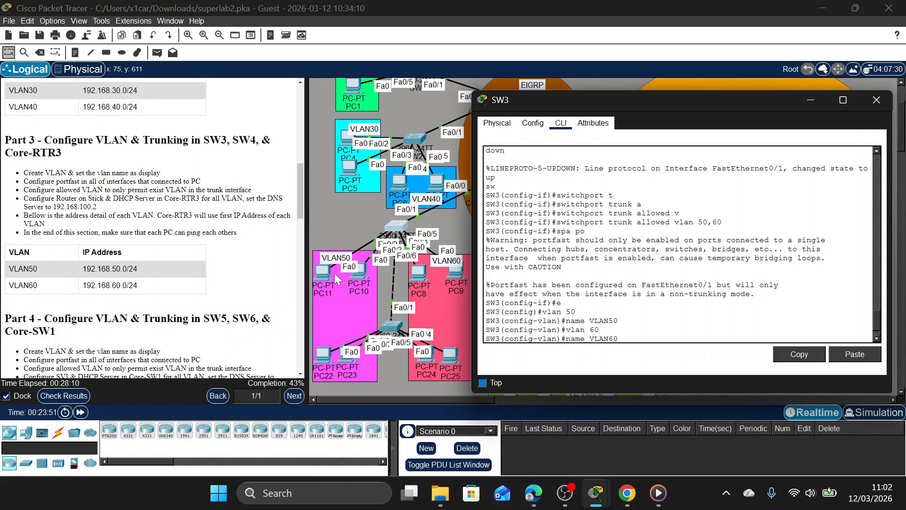
click(321, 283)
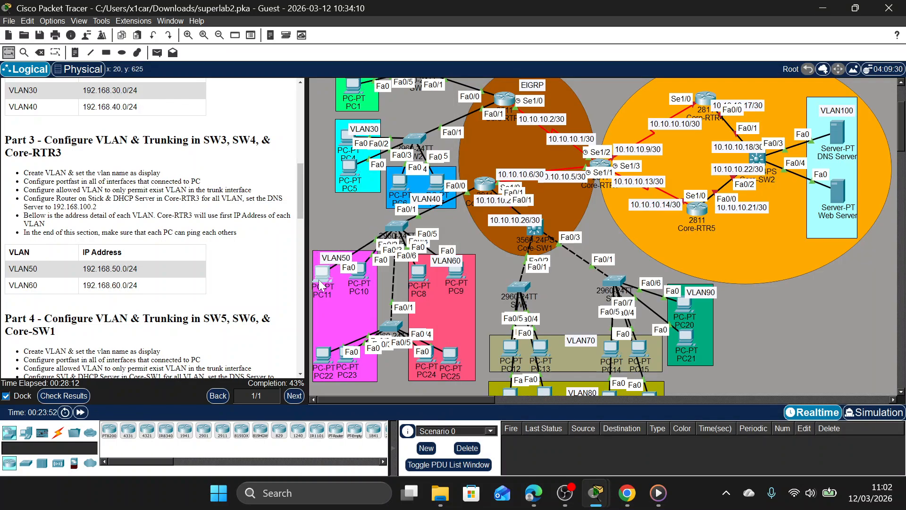
mouse_move(361, 273)
mouse_down()
mouse_move(353, 253)
mouse_move(367, 274)
mouse_up()
click(399, 222)
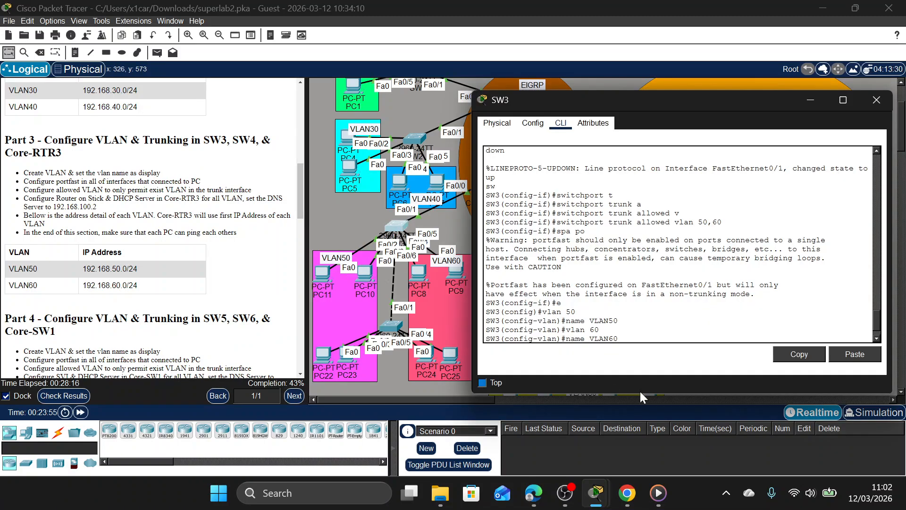
text(E)
key(Return)
text(int ra f0/2-3)
Configure SW3's interfaces f0/2-3 as access ports in VLAN 50 and enable PortFast on them.
key(Return)
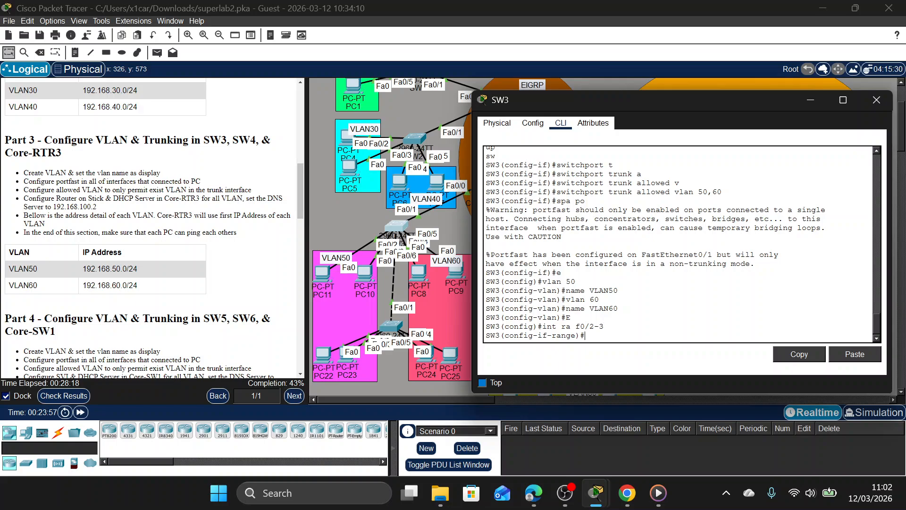
text(switchport mode access)
key(Return)
text(switchport)
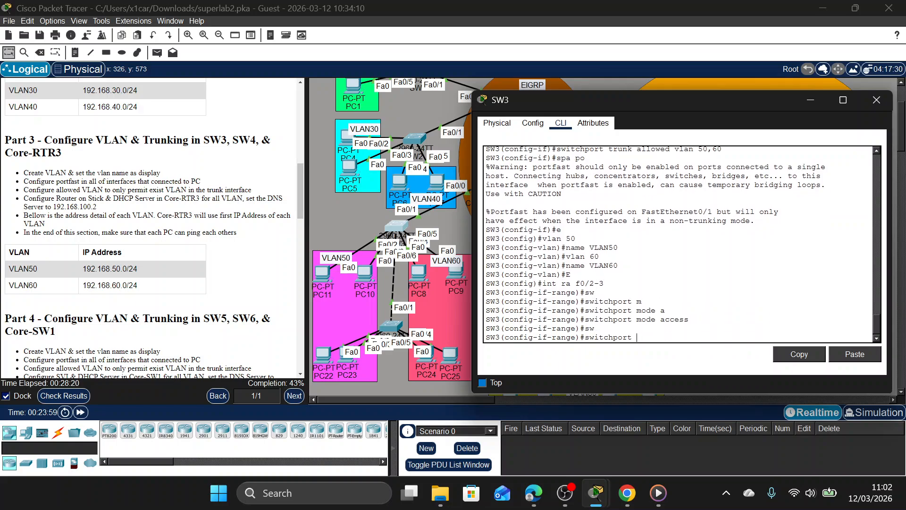
key(Tab)
text(a)
key(Tab)
text(ccess v)
key(Tab)
text(lan)
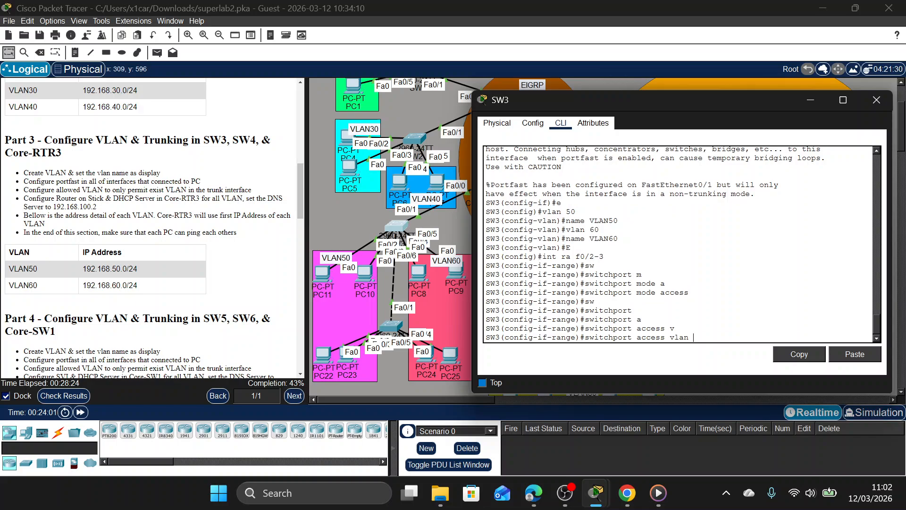
text( 50)
key(Return)
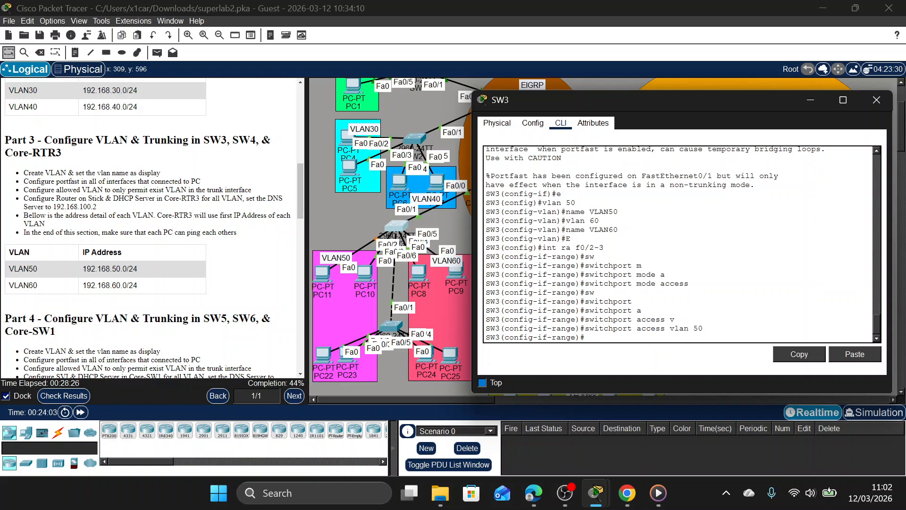
text(spa po)
key(Return)
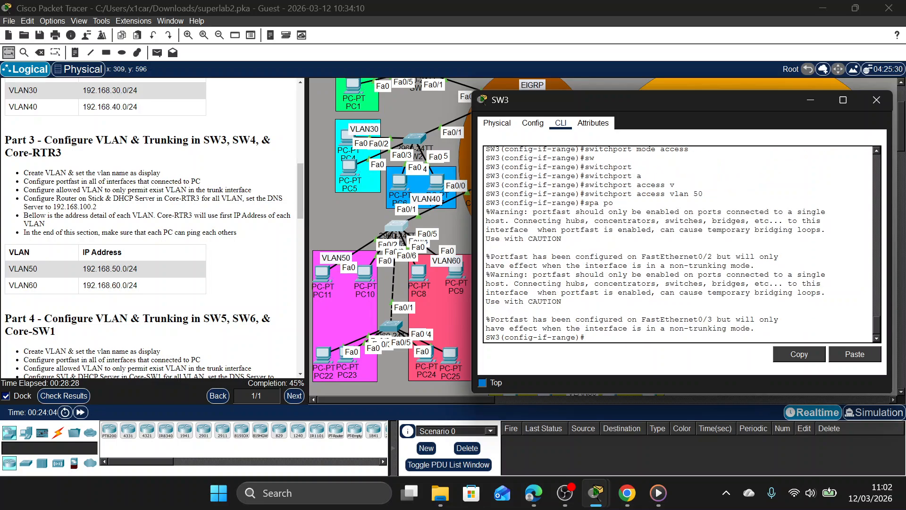
Enter configuration of SW3's interface range f0/4-5 and set these ports to access mode.
text(e)
key(BackSpace)
key(Up)
key(Up)
key(Up)
key(Up)
key(BackSpace)
text(5)
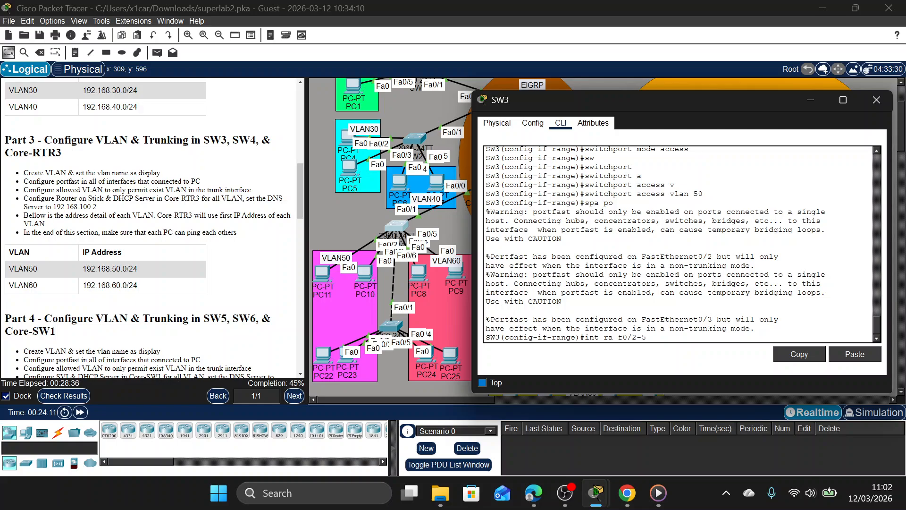
key(BackSpace)
text(4)
key(Return)
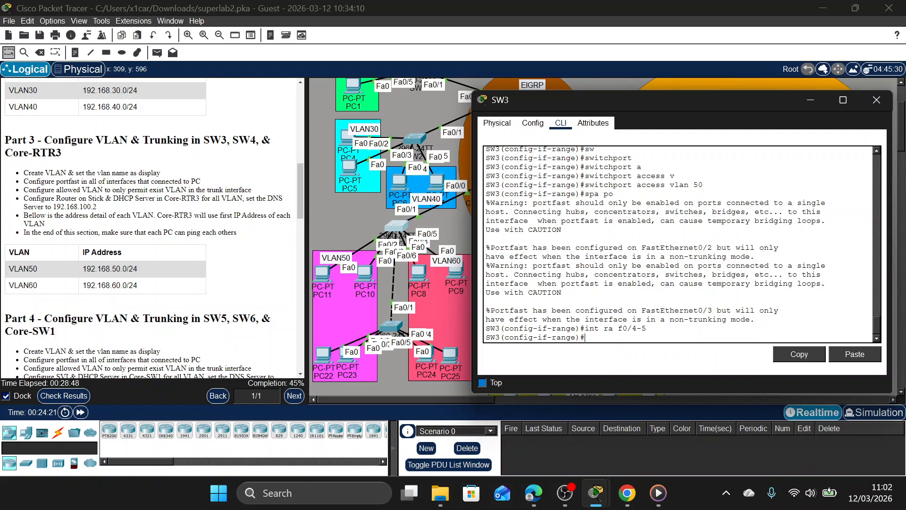
text(sw)
key(Tab)
text(m)
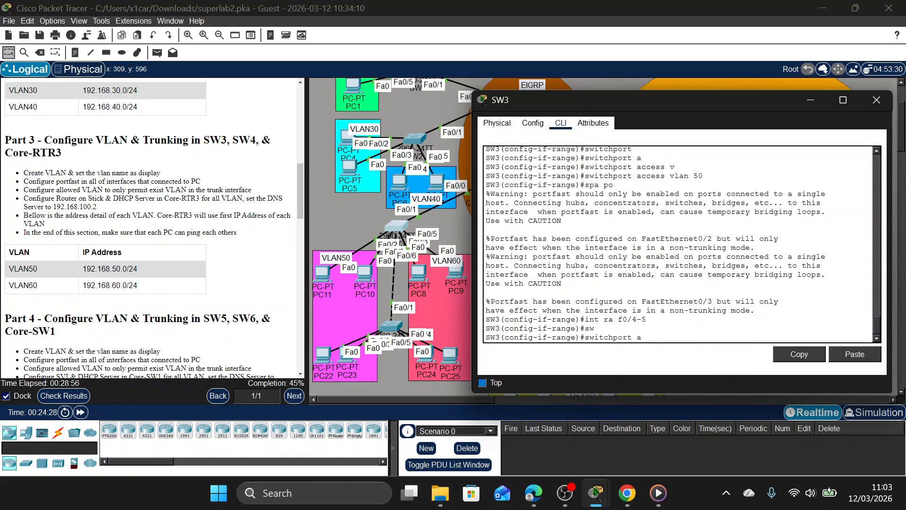
key(Tab)
text(a)
key(Tab)
key(Return)
Assign SW3's interfaces f0/4-5 to access VLAN 60 and enable PortFast on them.
text(sw)
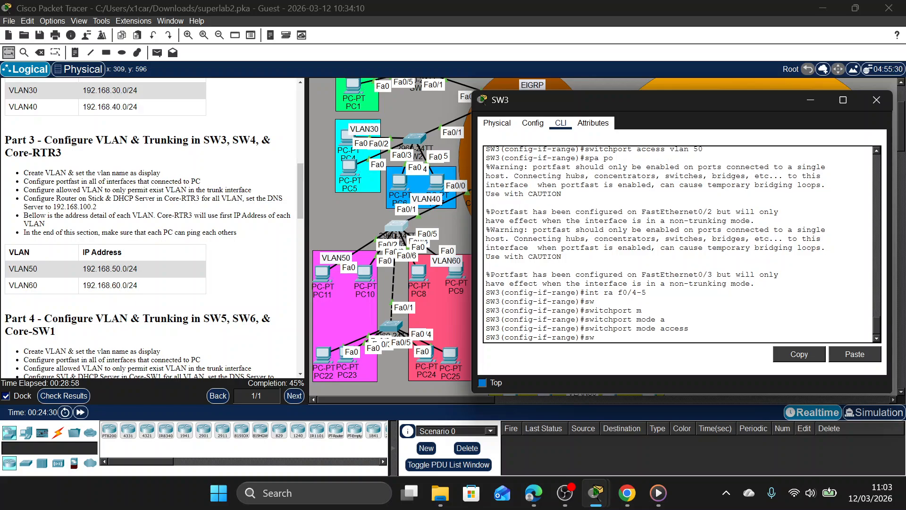
key(Tab)
text(a)
key(Tab)
key(BackSpace)
text(v)
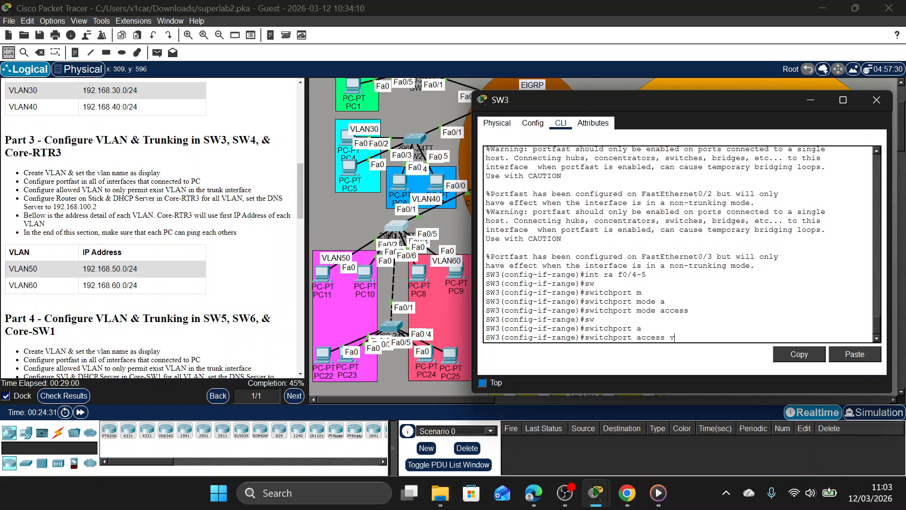
key(Tab)
text(60)
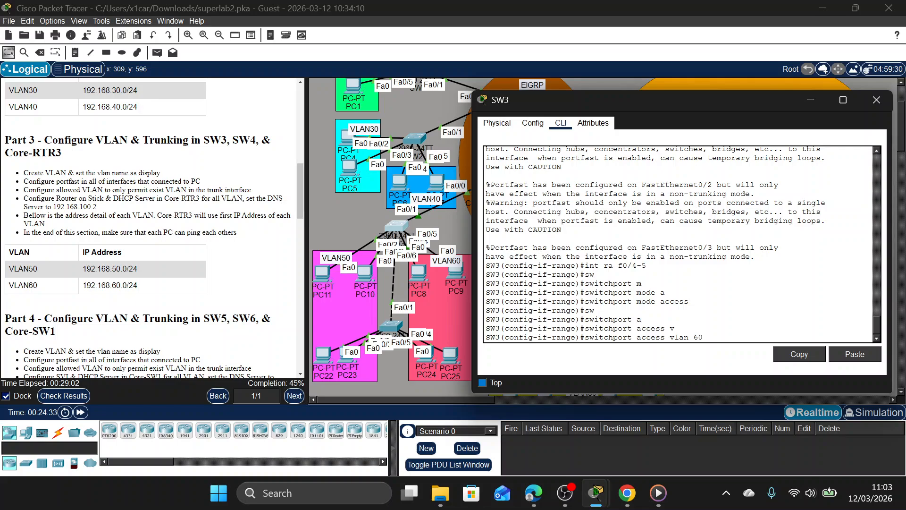
key(Return)
text(spa po)
key(Return)
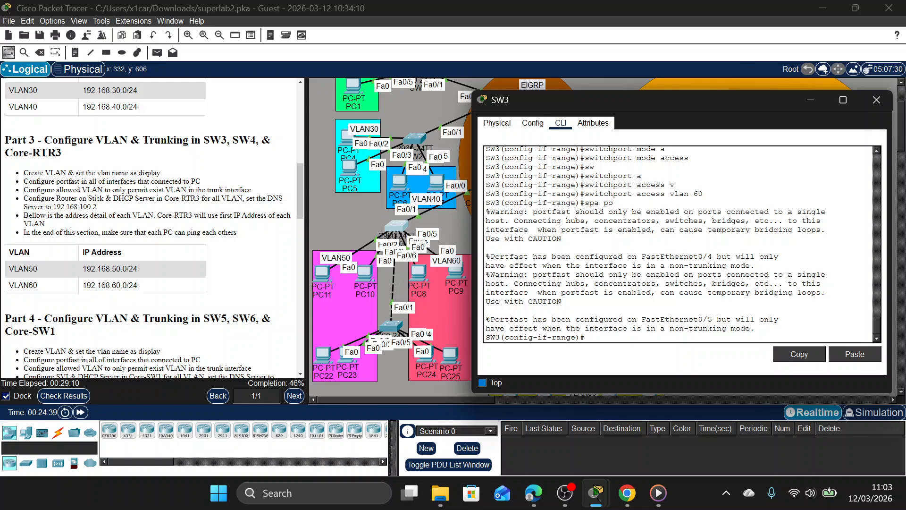
Shift SW4 slightly in the topology to expose its link to SW3, and enter configuration of SW3's interface fa0/6.
text(ex)
key(Return)
text(ig)#i)
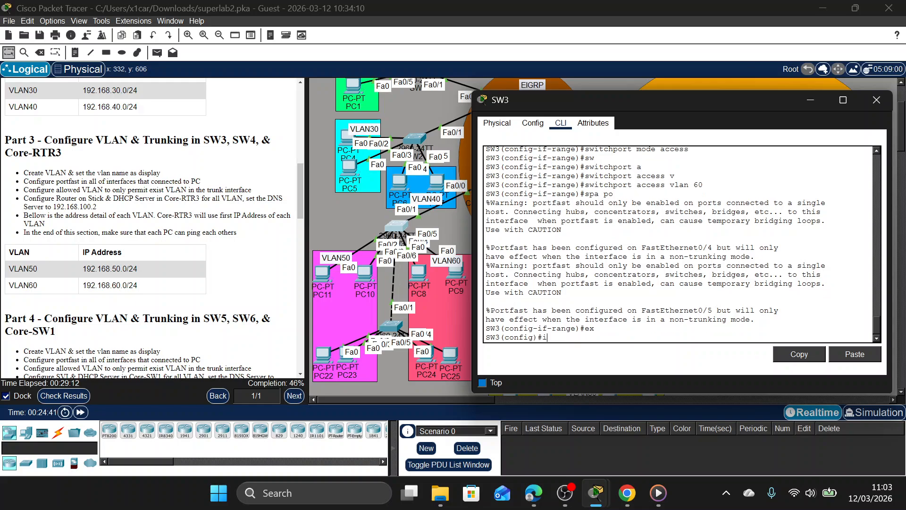
text(nt)
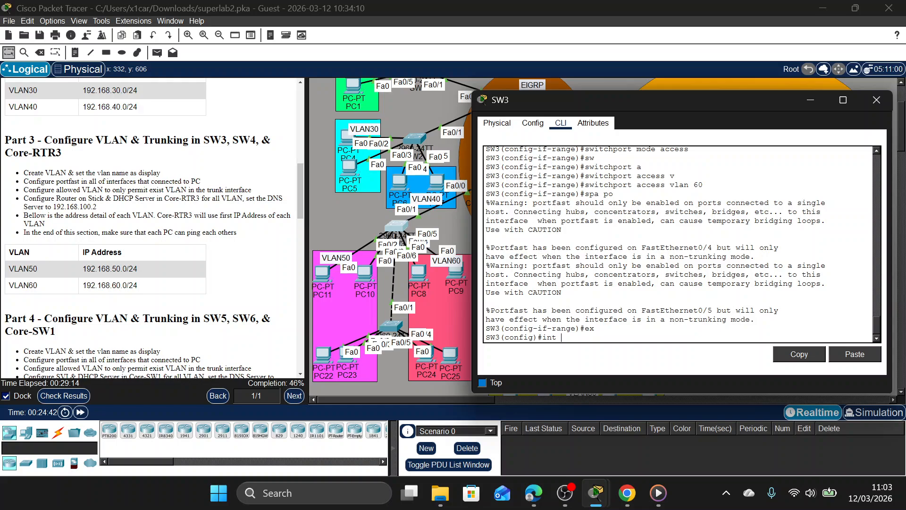
text( fa)
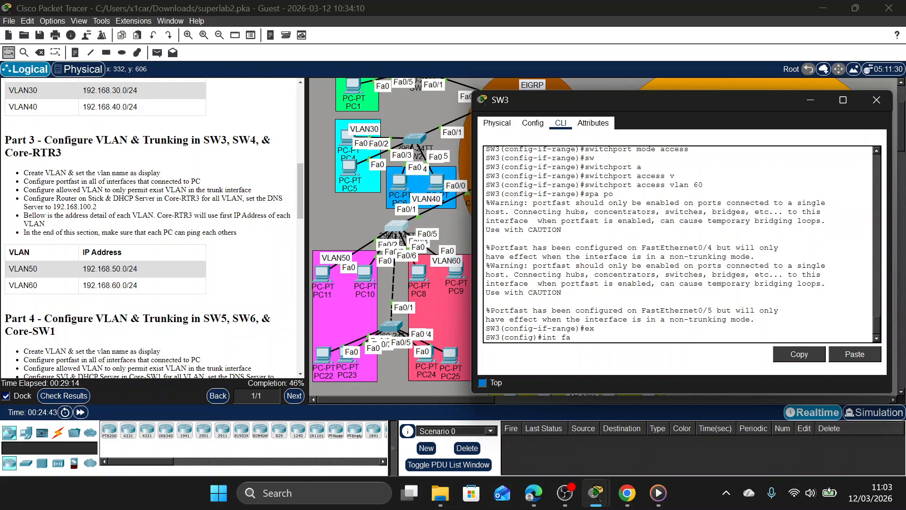
click(392, 336)
drag(390, 330, 396, 323)
click(393, 228)
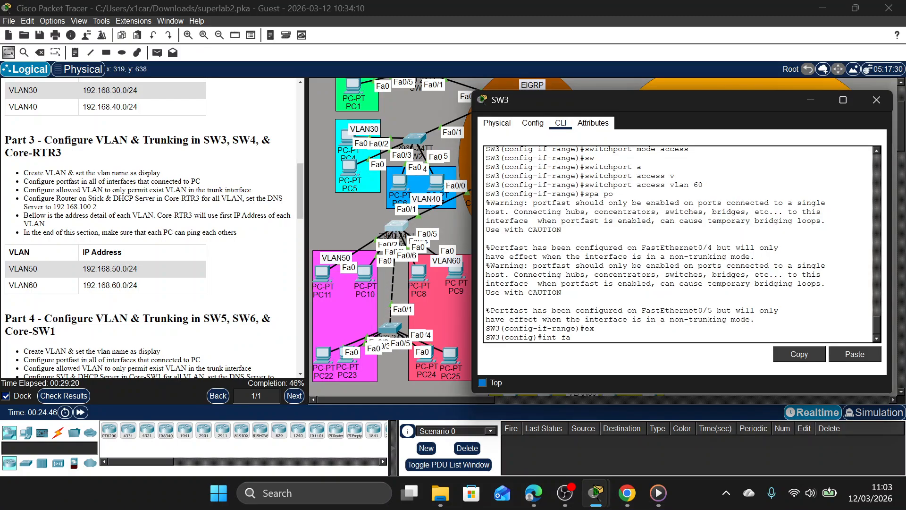
text(0/6)
key(Return)
Set SW3's interface fa0/6 to trunk mode.
text(sw)
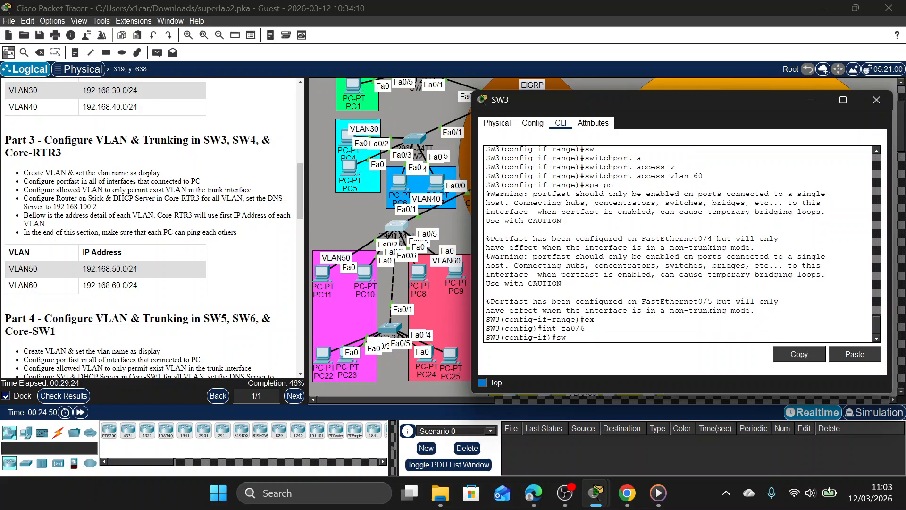
key(Tab)
key(Tab)
text(t)
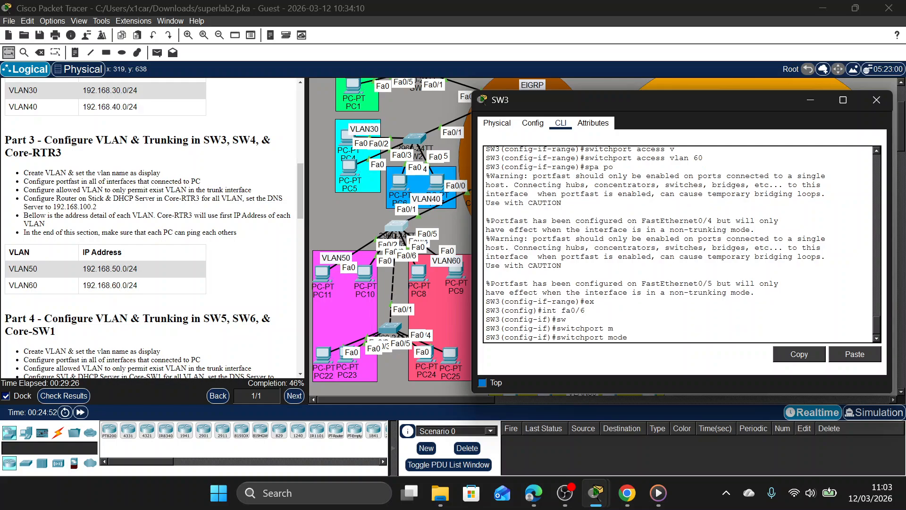
Allow only VLANs 50,60 on SW3's fa0/6 trunk, enable PortFast on it, and close SW3's window.
key(Tab)
key(Return)
text(sw)
key(Tab)
text(t)
key(Tab)
key(Tab)
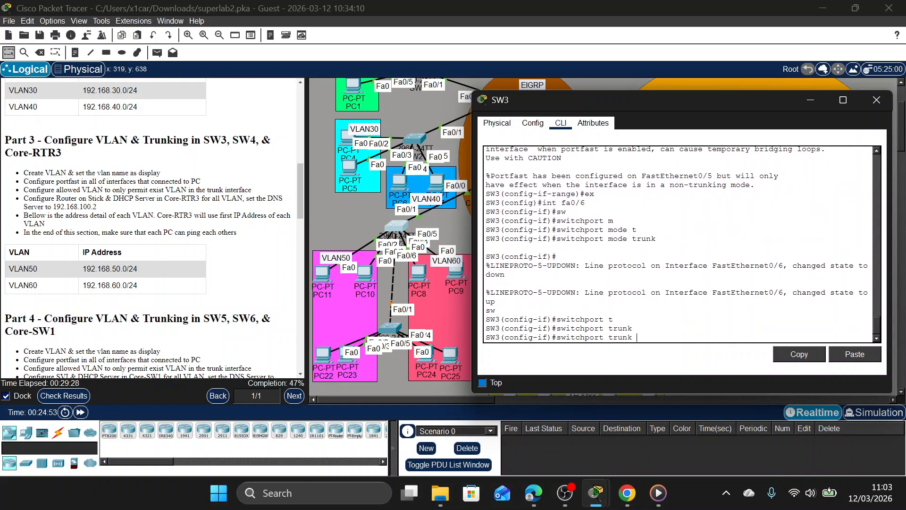
text(a)
key(Tab)
text(v)
key(Tab)
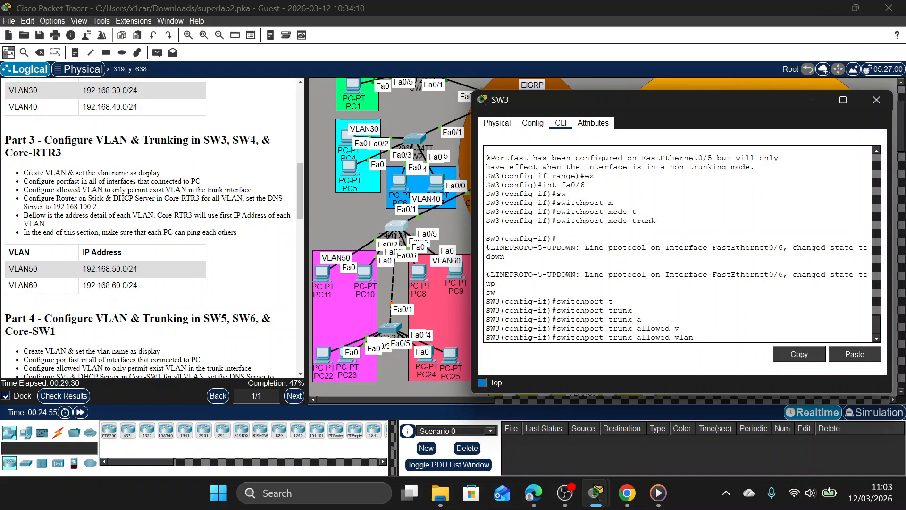
text(50,60)
key(Return)
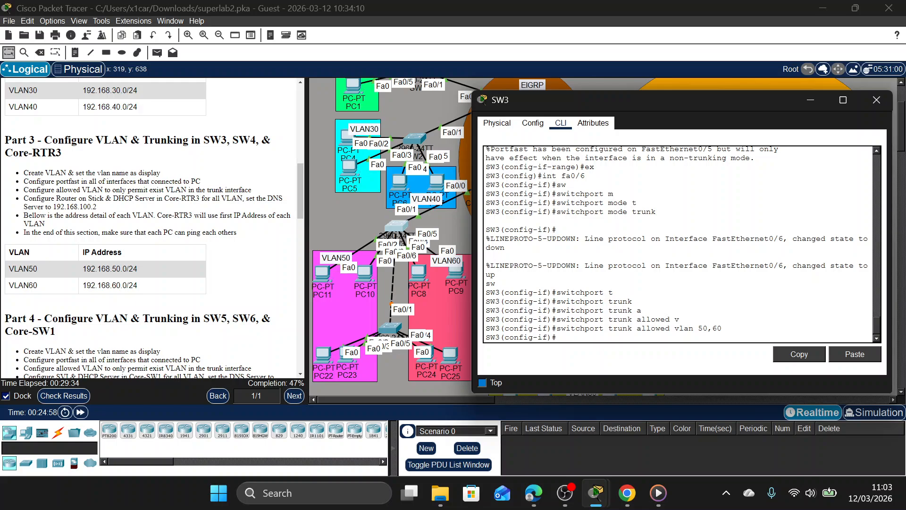
text(spa po)
key(Return)
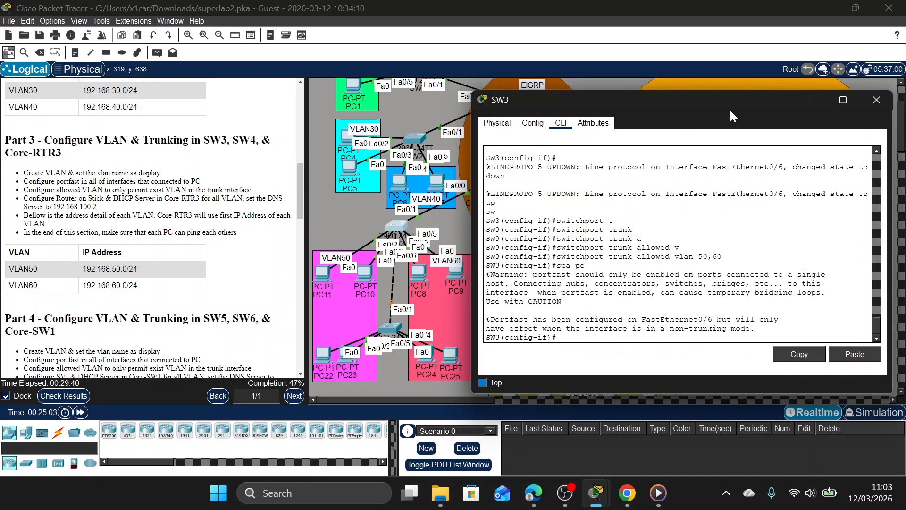
click(876, 99)
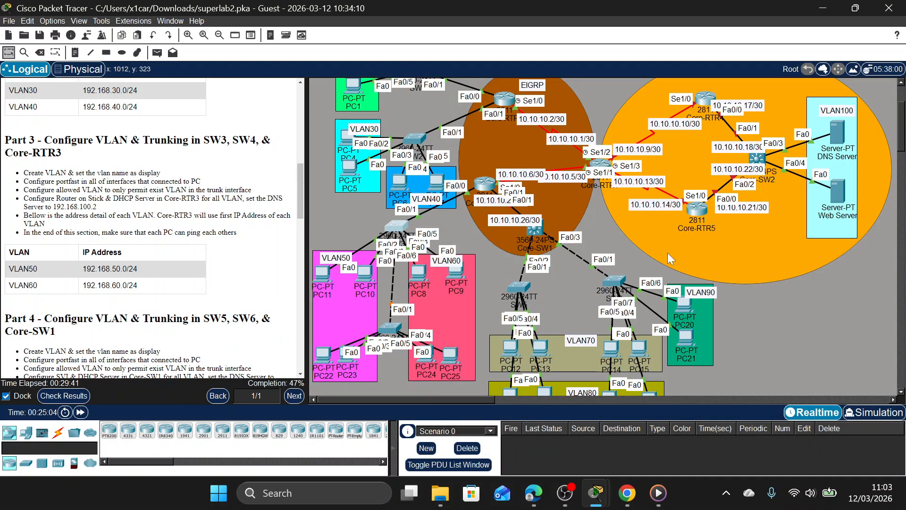
Open SW4's command line, enter privileged mode with the enable password, and enter global configuration mode.
click(390, 329)
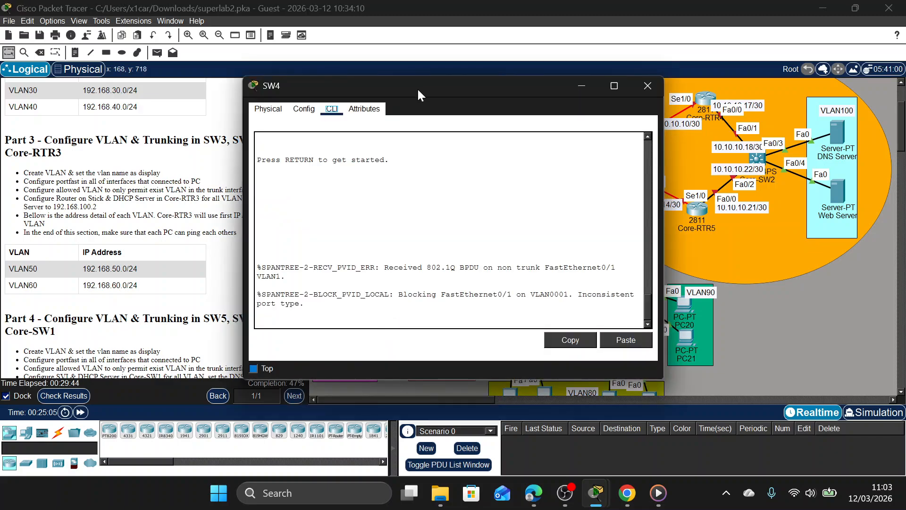
drag(418, 87, 673, 46)
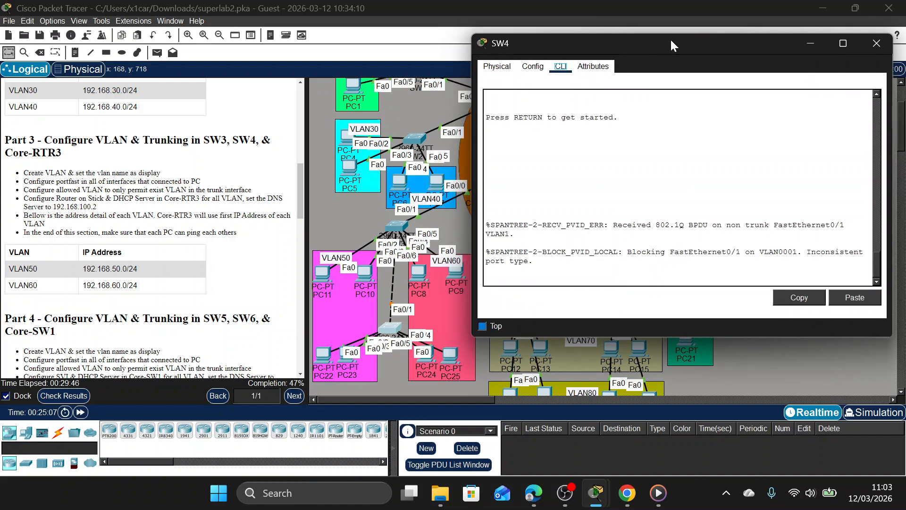
key(Return)
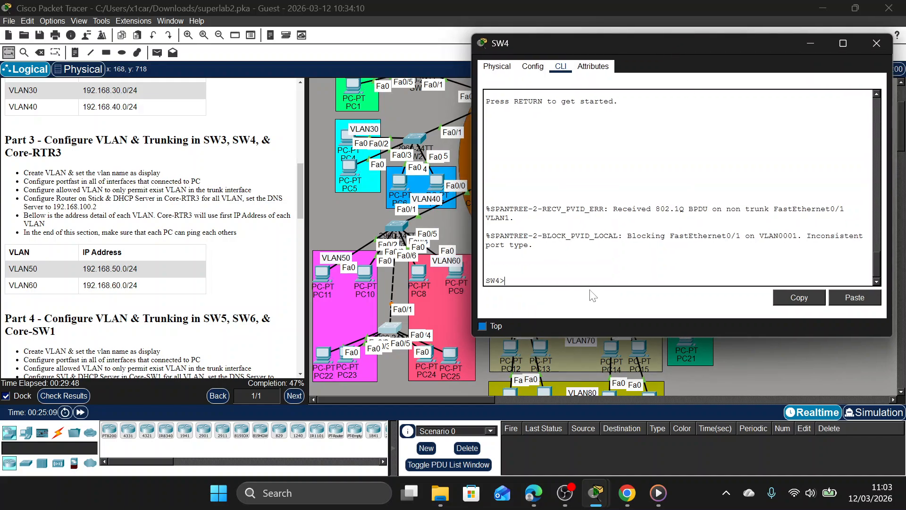
text(en)
key(Return)
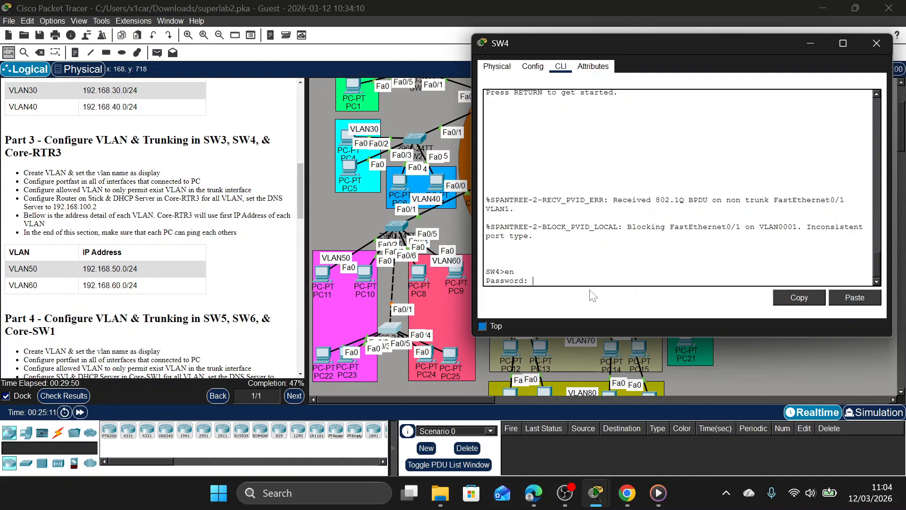
key(Return)
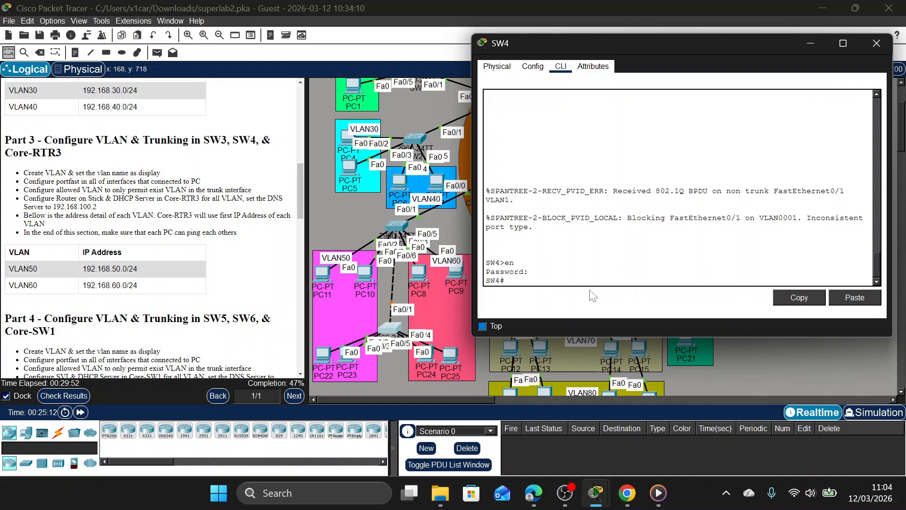
text(conf t)
key(Return)
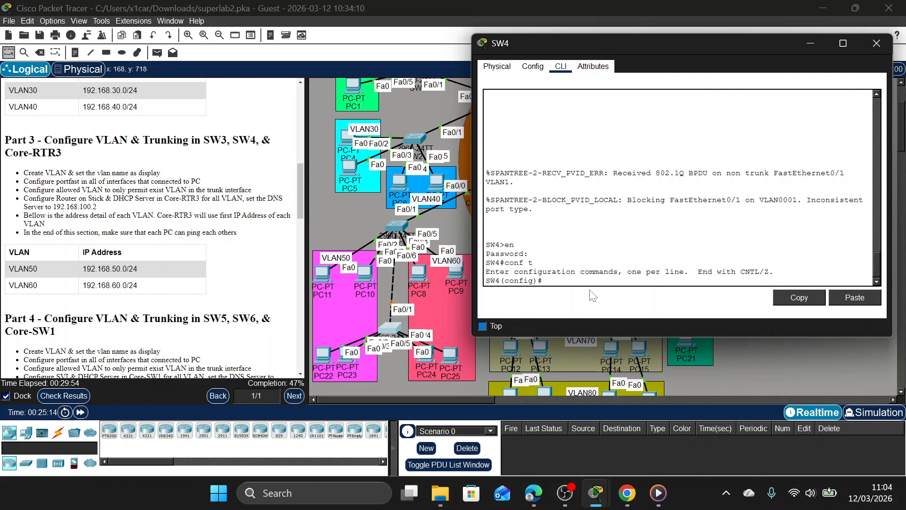
Enter configuration of SW4's interface fa0/1 and set it to trunk mode.
text(int fa0/1)
key(Return)
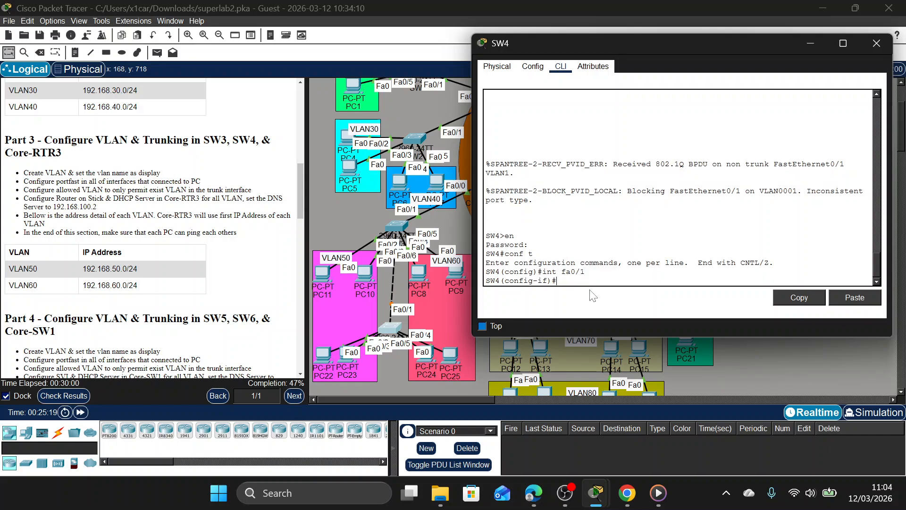
text(sw)
key(Tab)
text(m)
key(Tab)
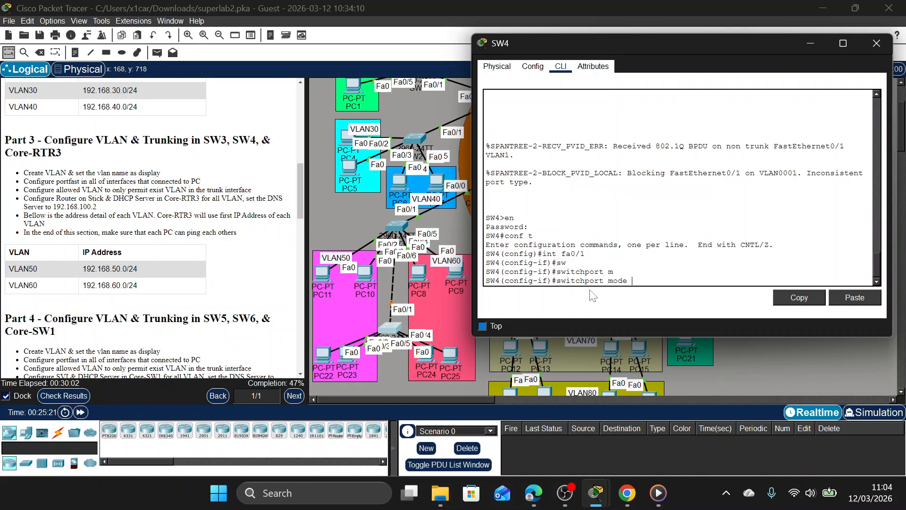
text(t)
key(Tab)
key(Return)
Restrict the allowed VLANs on SW4's fa0/1 trunk to 50,60.
text(sw)
key(Tab)
text(t)
key(Tab)
text(a)
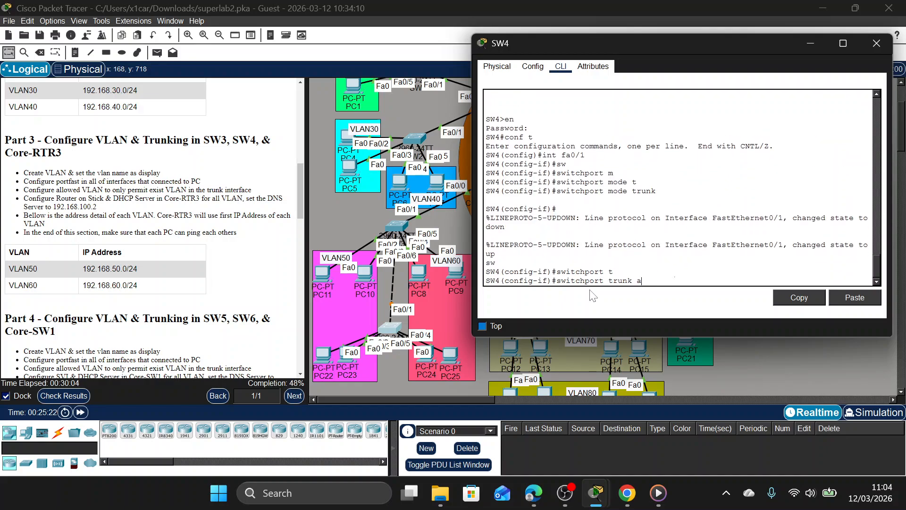
key(Tab)
text(v)
key(Tab)
text(50)
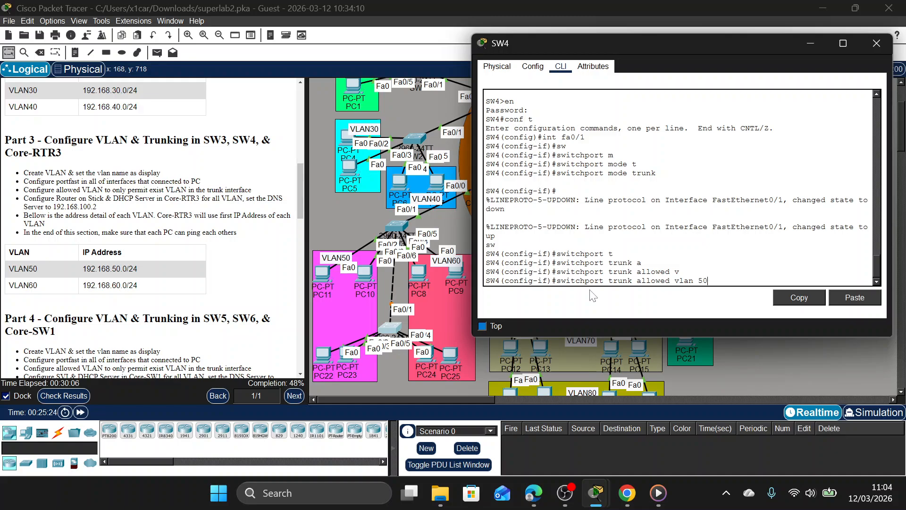
text(,60)
key(Return)
Enable PortFast on SW4's interface fa0/1 and return to global configuration mode.
text(spa)
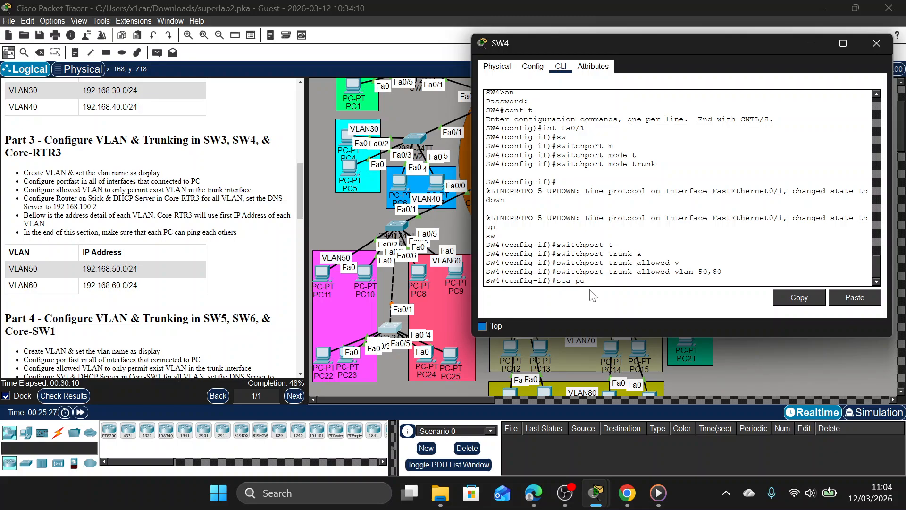
text( po)
key(Return)
text(e)
key(Return)
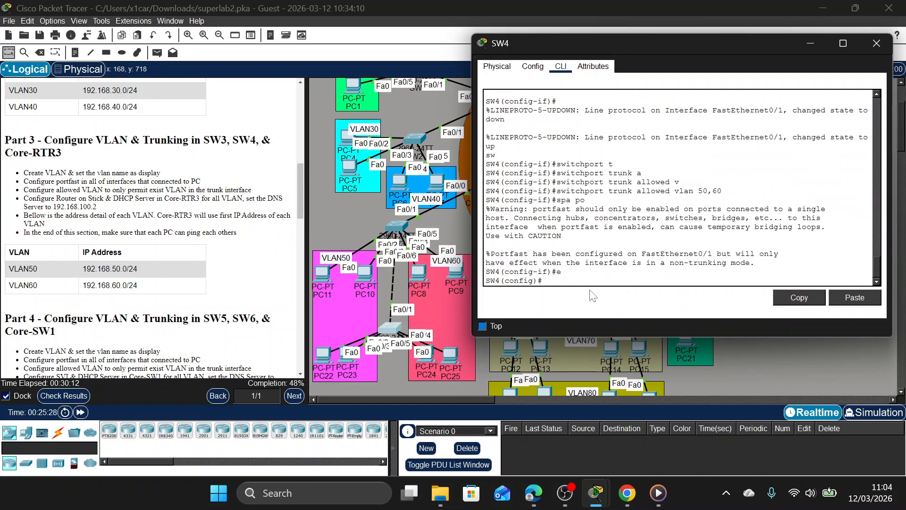
Create VLAN 50 on SW4 and name it VLAN50.
text(vlan 50)
key(Return)
text(na)
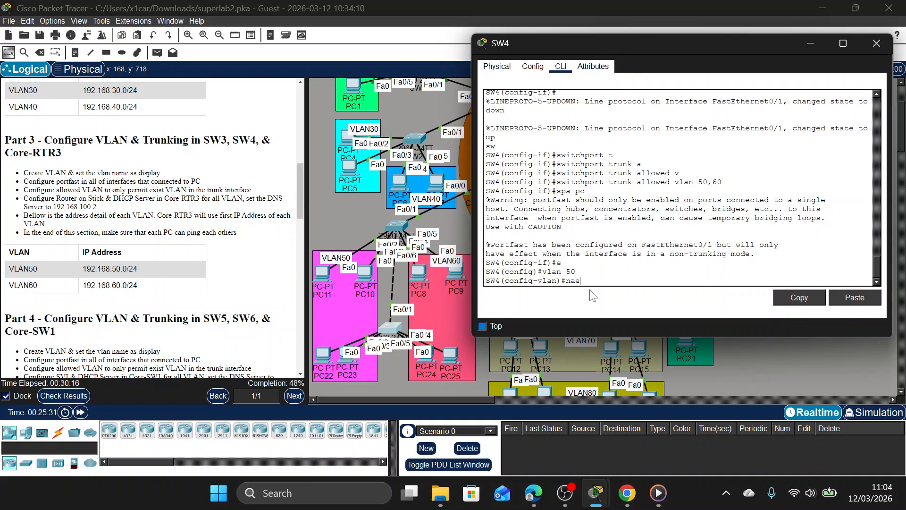
text(e)
text(me VLAN50)
key(Return)
text(vlan 50)
Create VLAN 60 on SW4 with the name VLAN60 and return to global configuration mode.
key(Left)
key(BackSpace)
text(7)
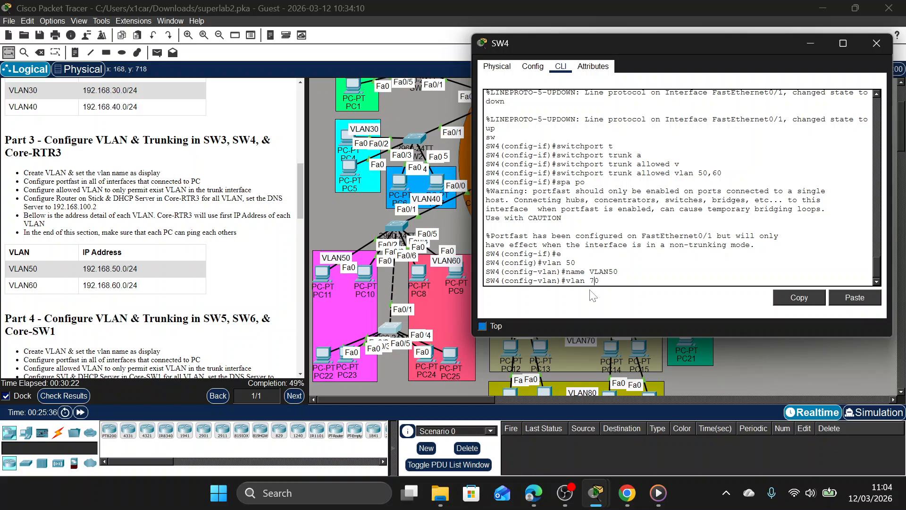
key(Return)
text(name VLAN60)
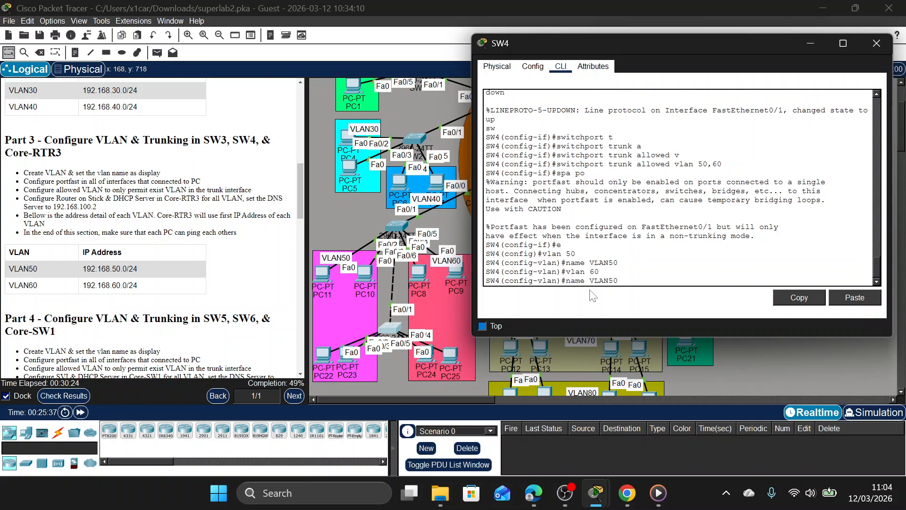
key(Return)
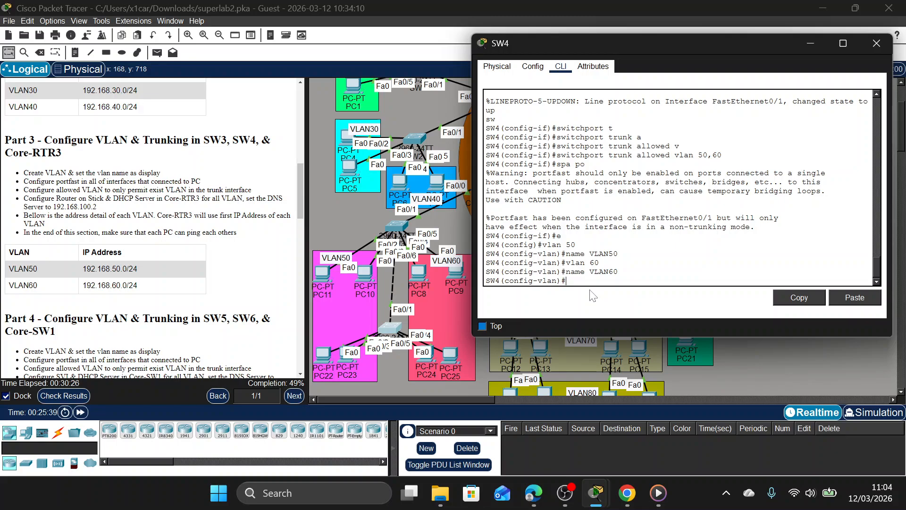
text(EX)
key(Return)
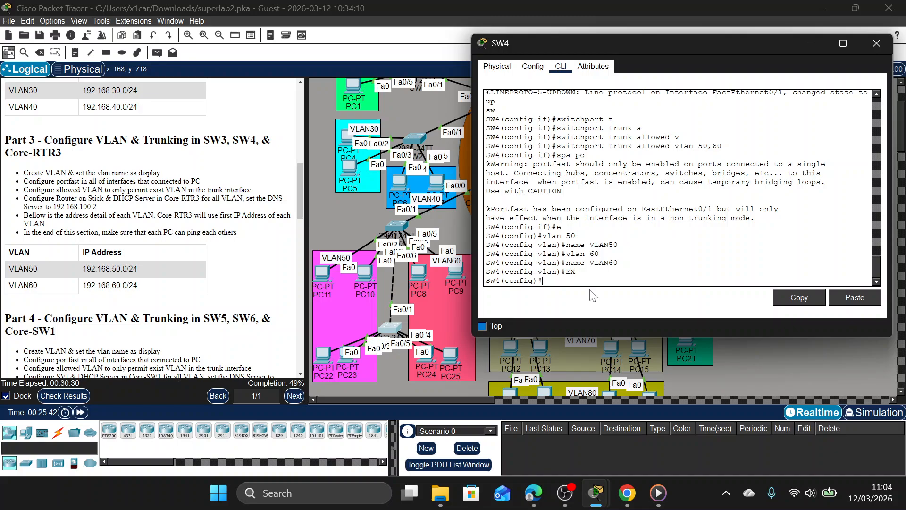
Enter configuration of SW4's interface range fa0/2-3.
text(int ra fa0/2-3)
key(Return)
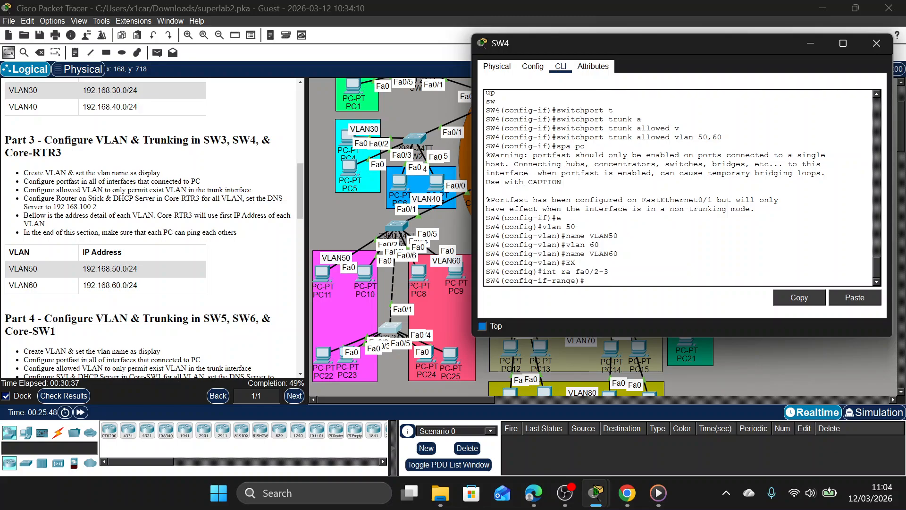
Shift PC22 slightly within the VLAN50 area of the topology and return to SW4's command line.
click(324, 348)
mouse_move(323, 342)
mouse_down()
mouse_move(322, 309)
mouse_move(326, 347)
mouse_up()
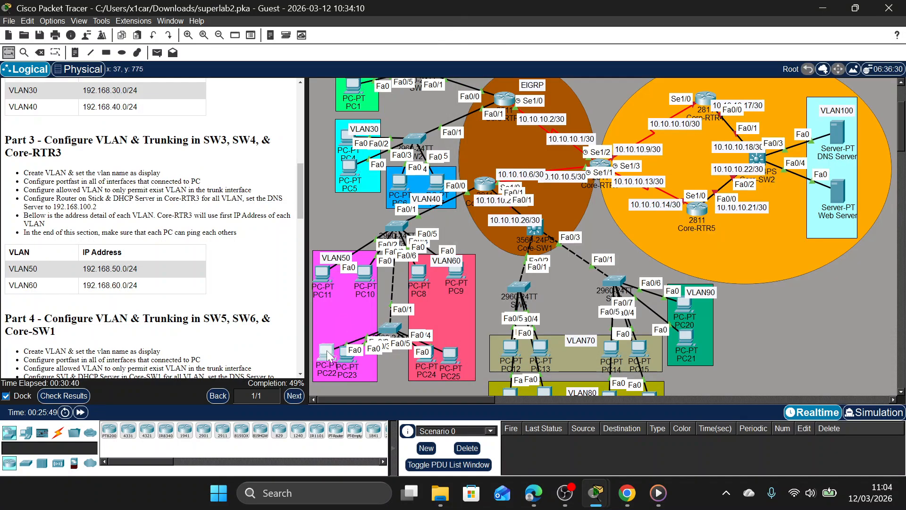
click(390, 332)
Set SW4's interfaces fa0/2-3 to access mode.
text(sw)
key(Tab)
text(ma)
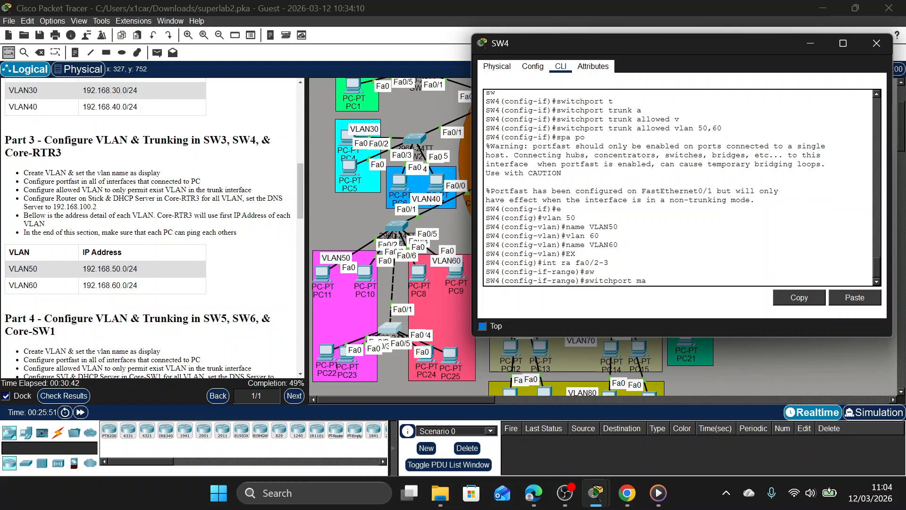
key(Tab)
key(Return)
text(sw)
key(Tab)
text(m)
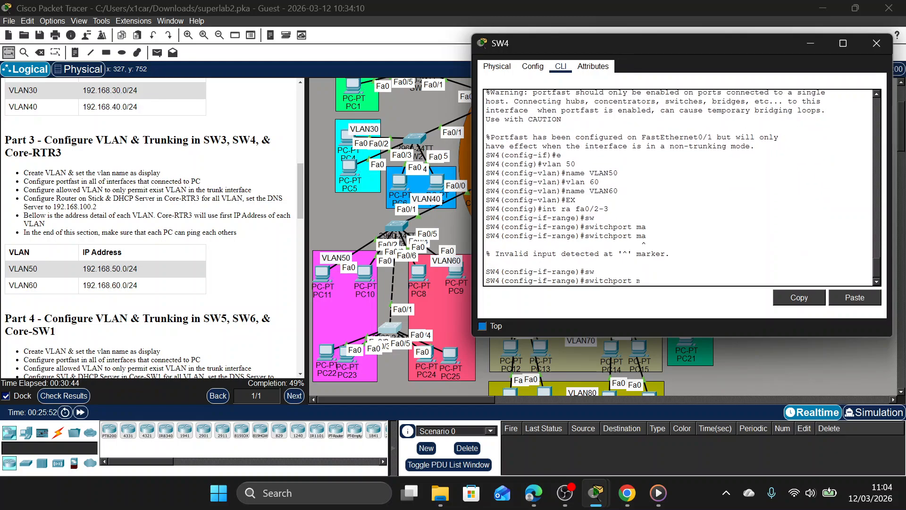
key(Tab)
text(a)
Assign SW4's interfaces fa0/2-3 to access VLAN 50.
key(Tab)
key(Return)
text(sw)
key(Tab)
key(Tab)
text(a)
key(Tab)
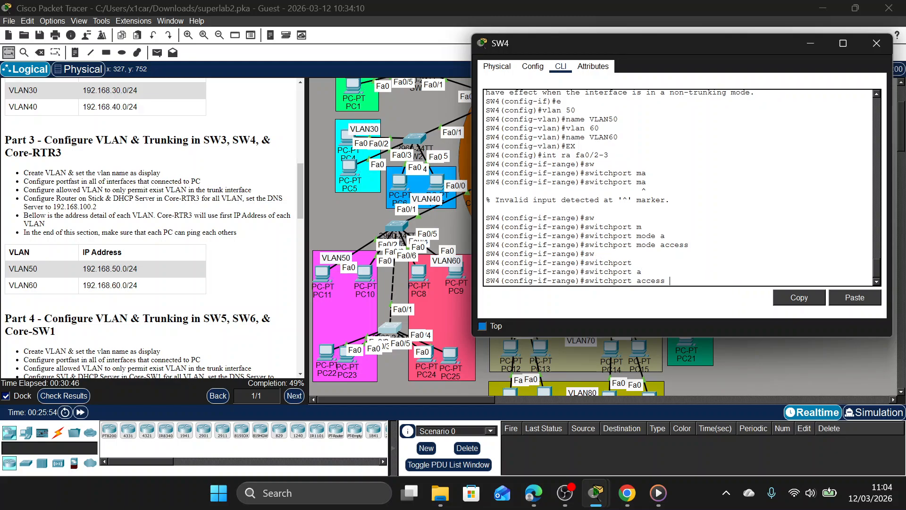
text(v)
key(Tab)
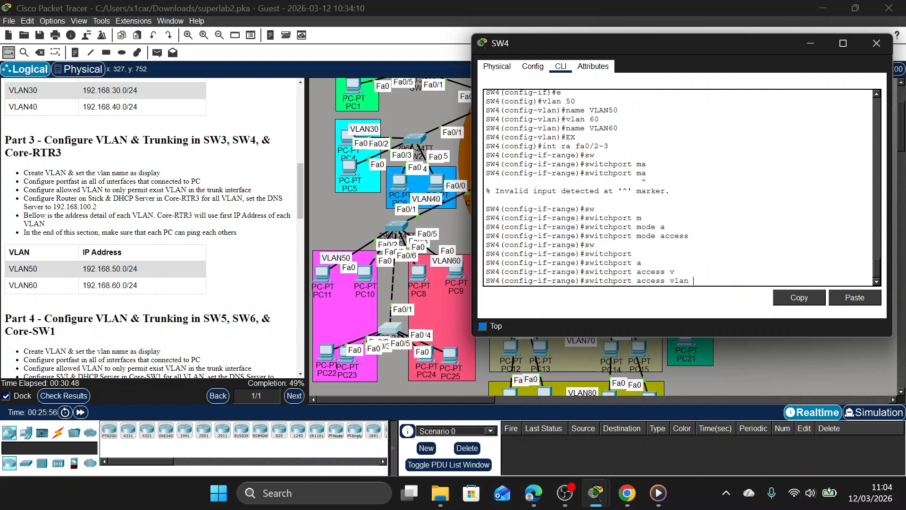
text(50)
key(Return)
Enable spanning-tree PortFast on SW4's interfaces fa0/2-3.
text(spa)
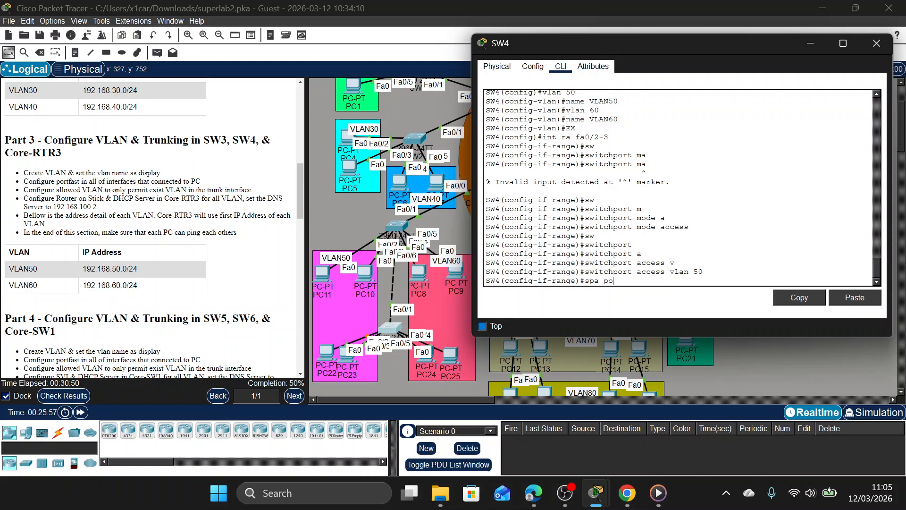
text( po)
key(Return)
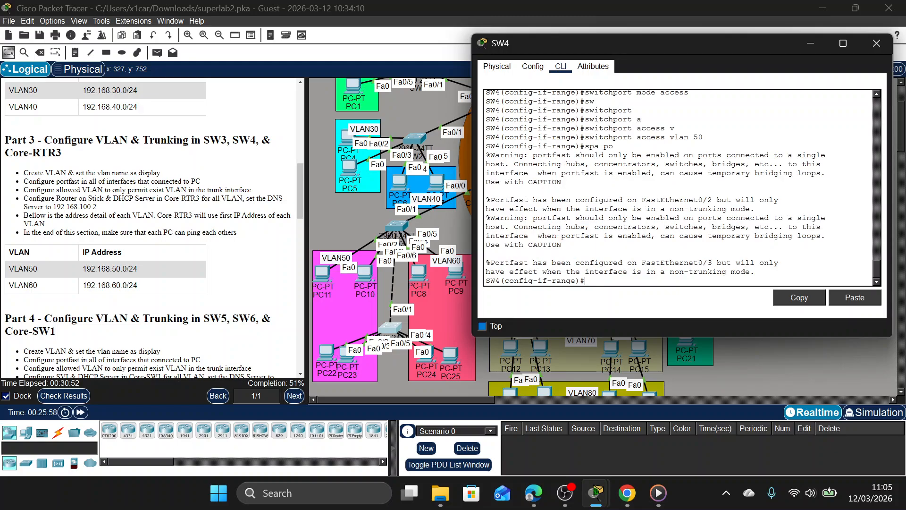
Enter configuration of SW4's interface range fa0/4-5 and set it to access mode.
text(int ra fa0/2-3)
key(BackSpace)
text(5)
key(Return)
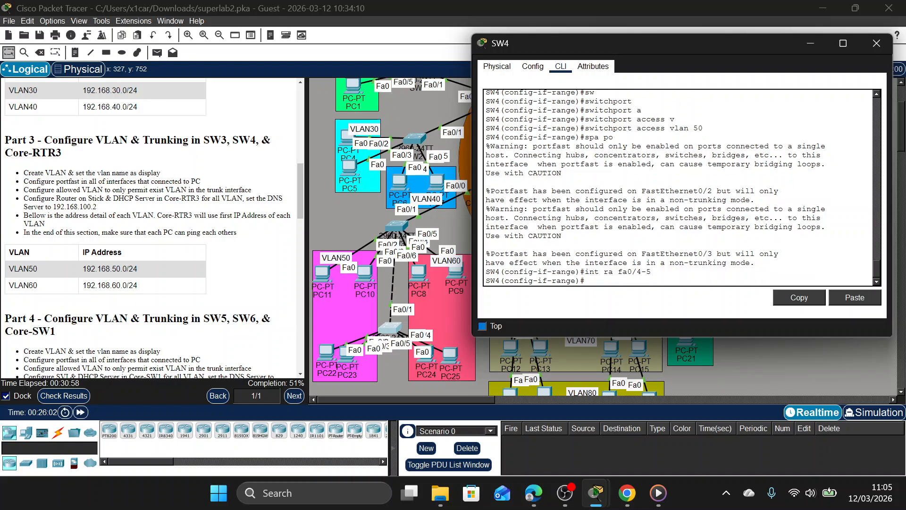
text(sw)
key(Tab)
text(m)
key(Tab)
text(a)
Assign SW4's interfaces fa0/4-5 to access VLAN 60.
key(Tab)
key(Return)
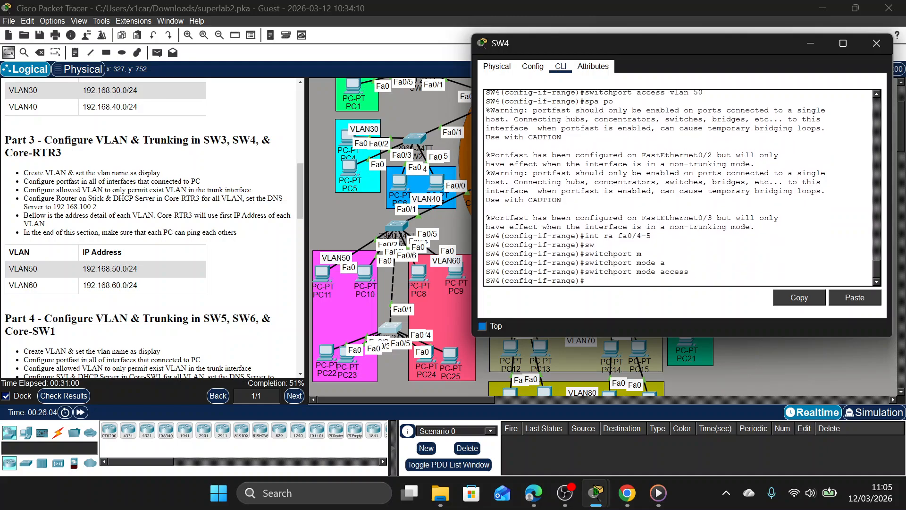
text(sw	a)
key(Tab)
text(v)
key(Tab)
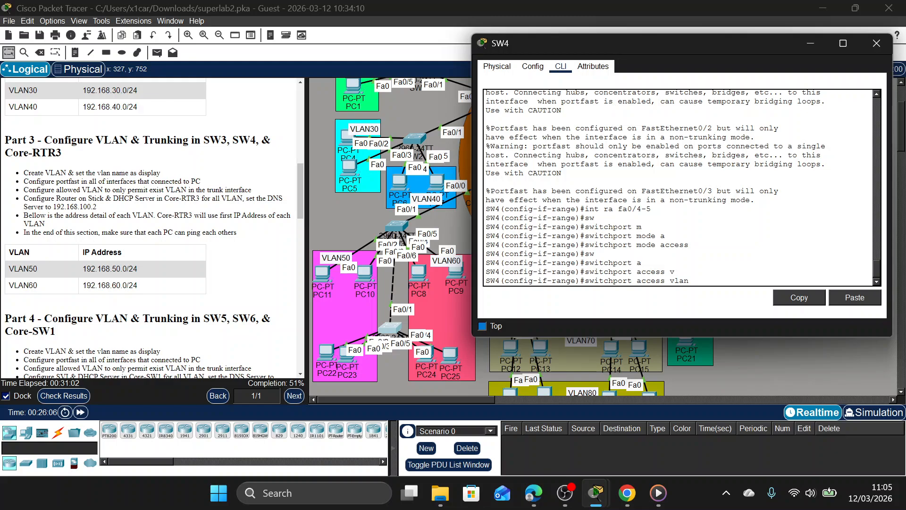
text(60)
key(Return)
Enable spanning-tree PortFast on SW4's interfaces fa0/4-5 and close the SW4 window.
text(spa po)
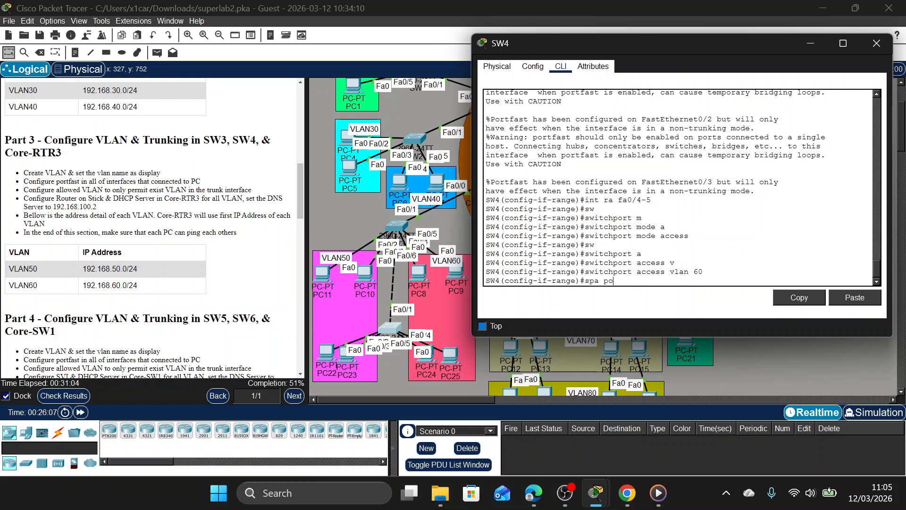
key(Return)
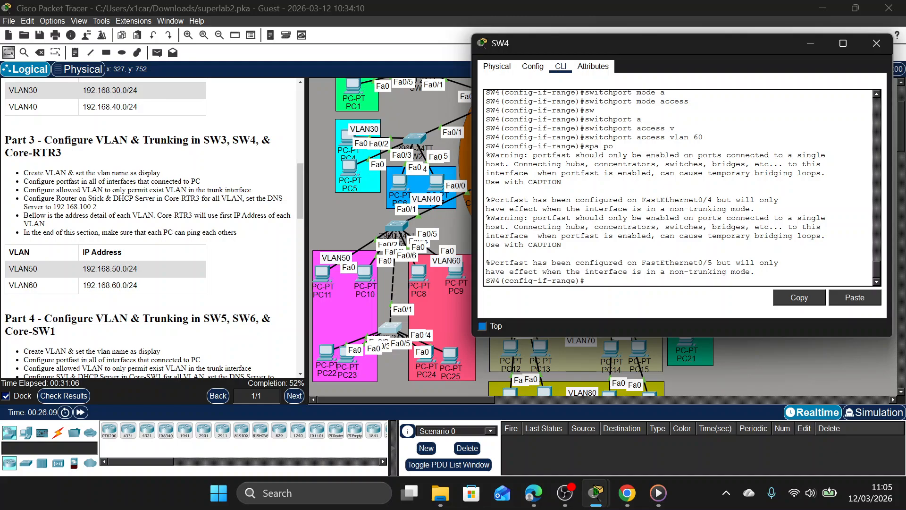
click(876, 43)
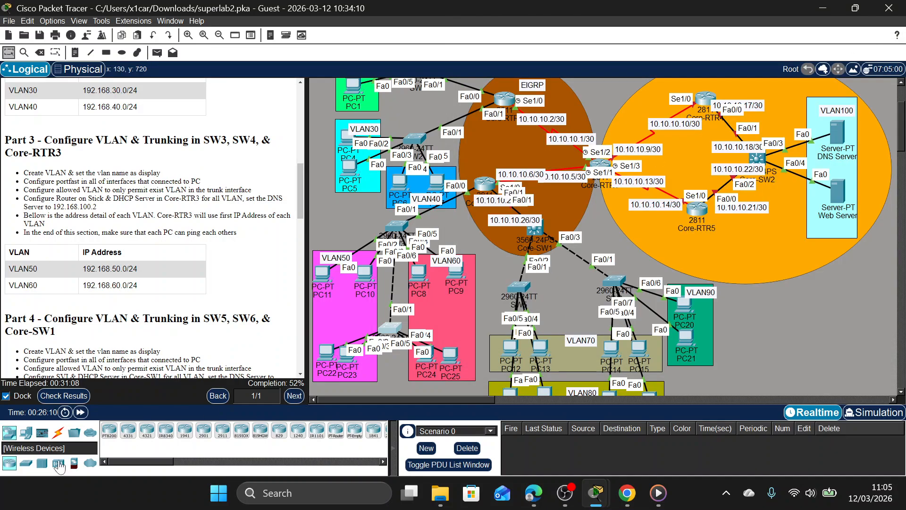
Check the activity results and examine the assessment items for Core-RTR3's DHCP pools and ports.
click(74, 397)
click(111, 76)
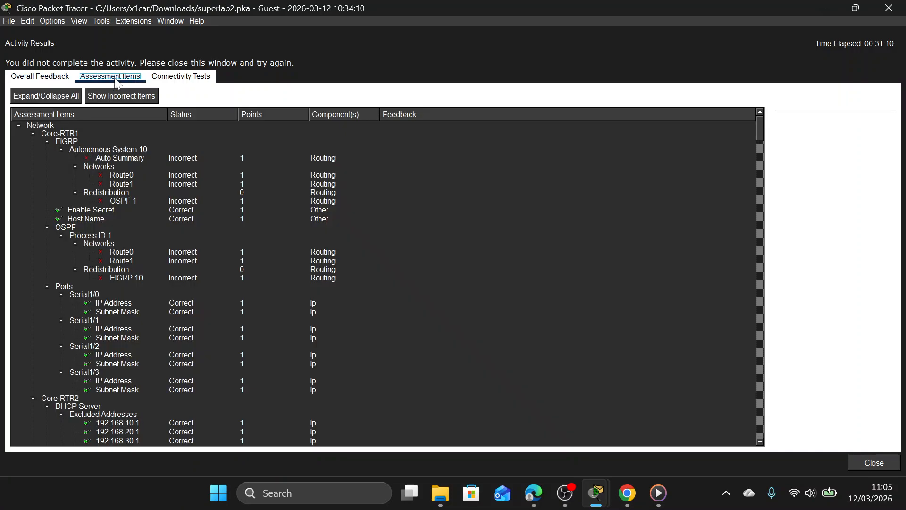
scroll(92, 297, down, 2)
scroll(92, 296, down, 20)
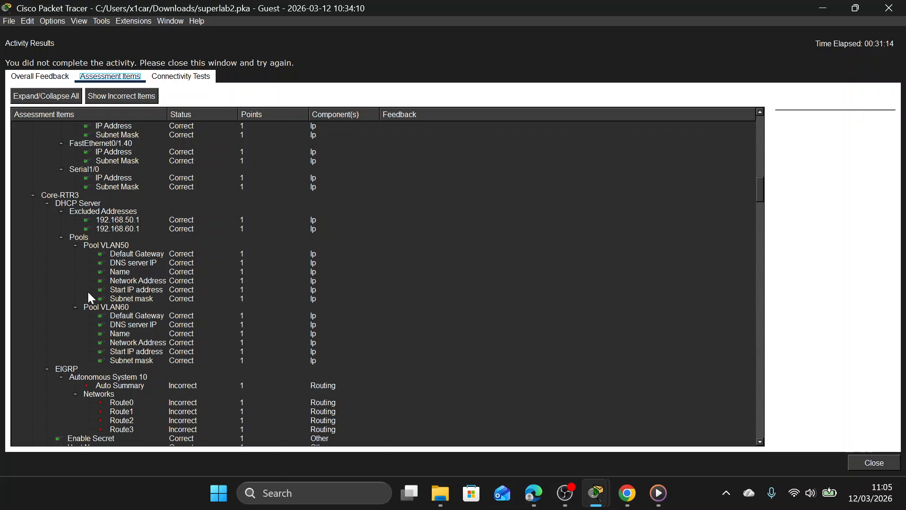
scroll(113, 267, down, 3)
scroll(106, 286, down, 4)
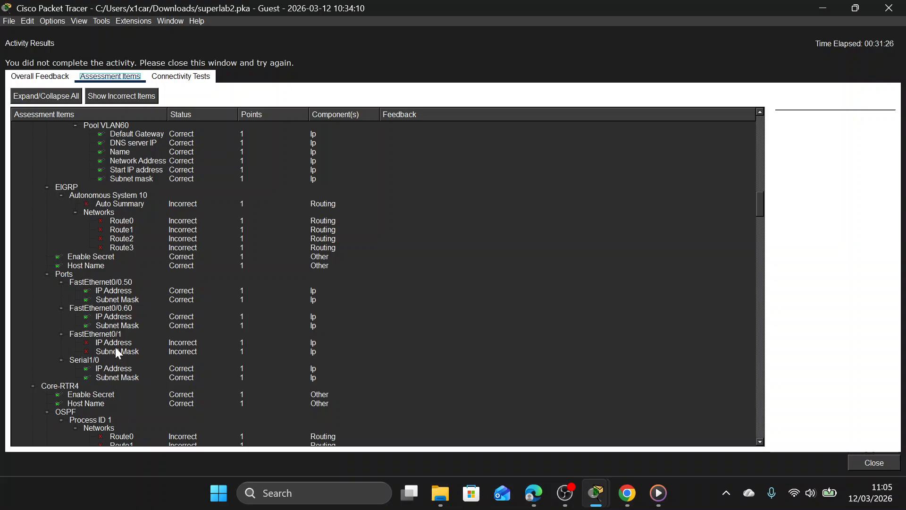
click(890, 8)
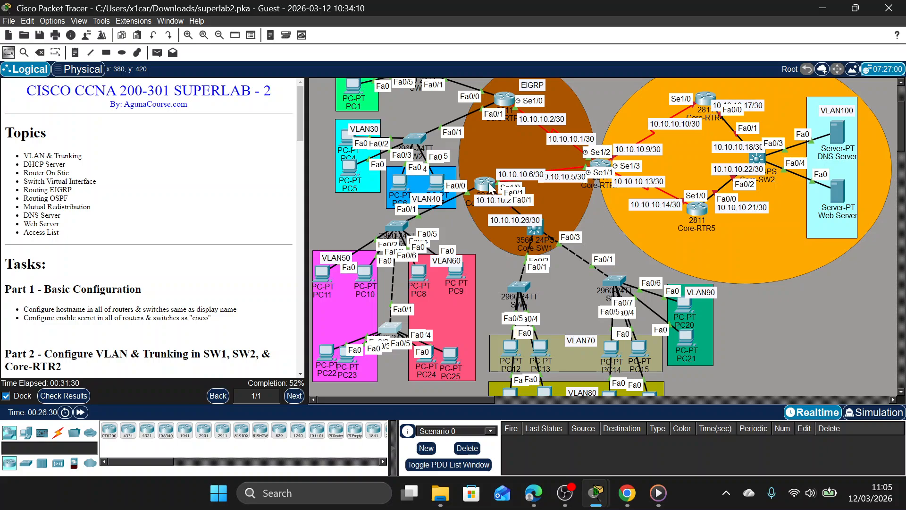
click(491, 188)
click(649, 88)
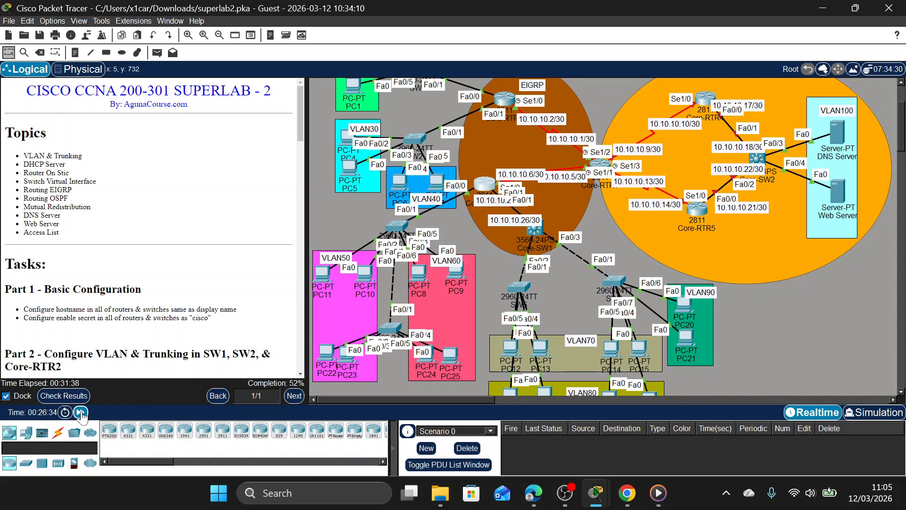
Review the assessment items for SW3's and SW4's ports, trunk VLANs and VLAN names, and return to the topology.
click(72, 396)
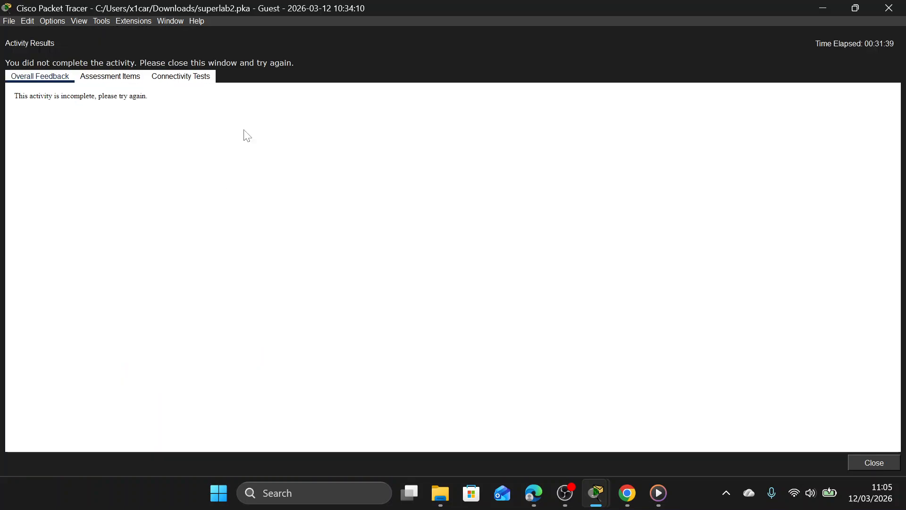
click(110, 76)
scroll(198, 229, down, 20)
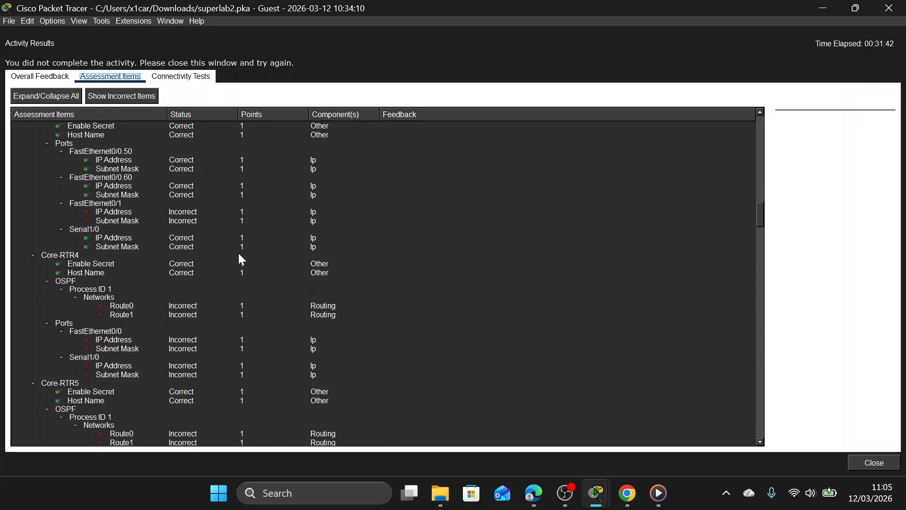
scroll(239, 256, down, 20)
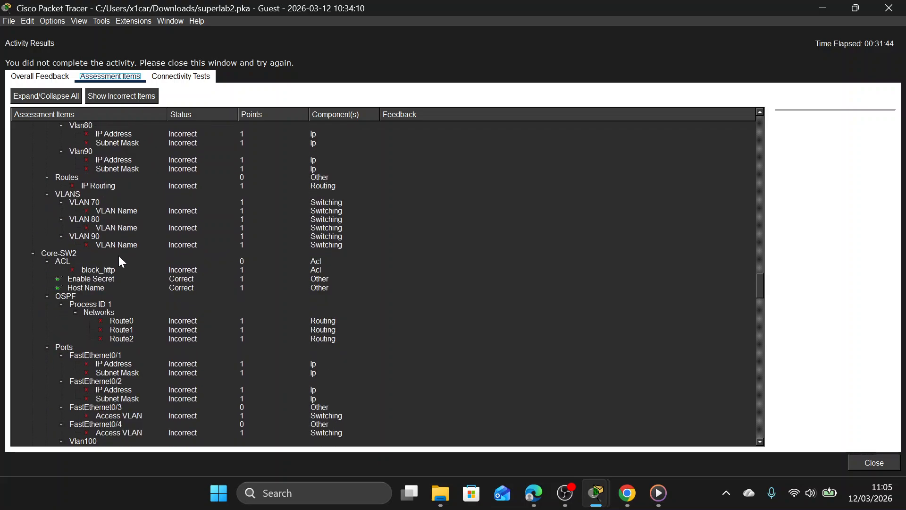
scroll(101, 291, down, 15)
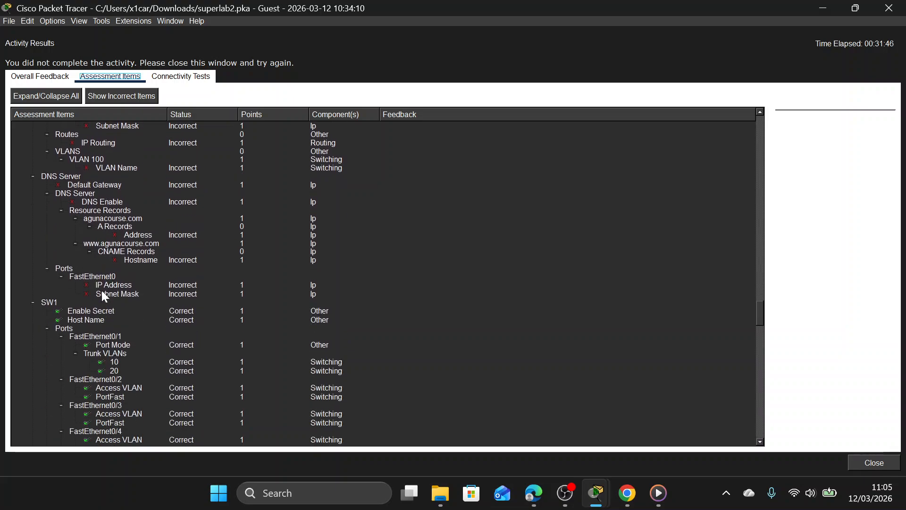
scroll(115, 270, down, 15)
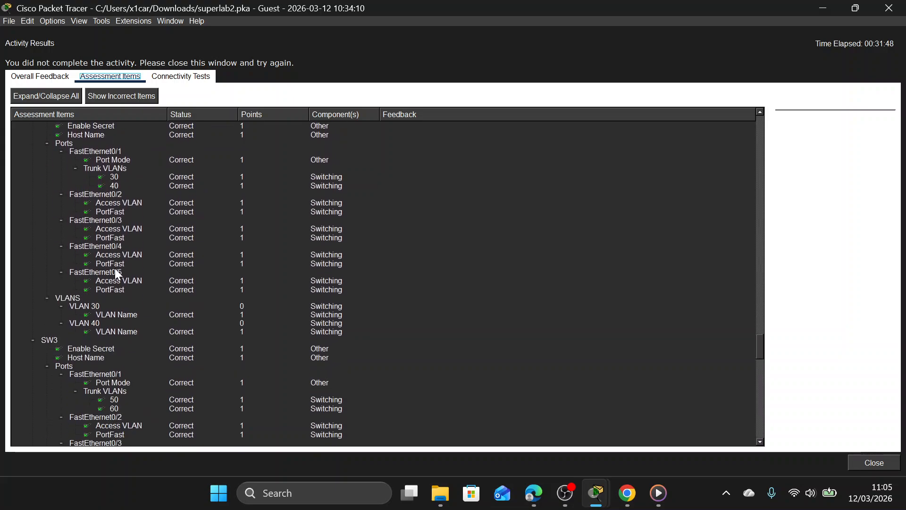
scroll(115, 268, down, 2)
scroll(118, 189, up, 1)
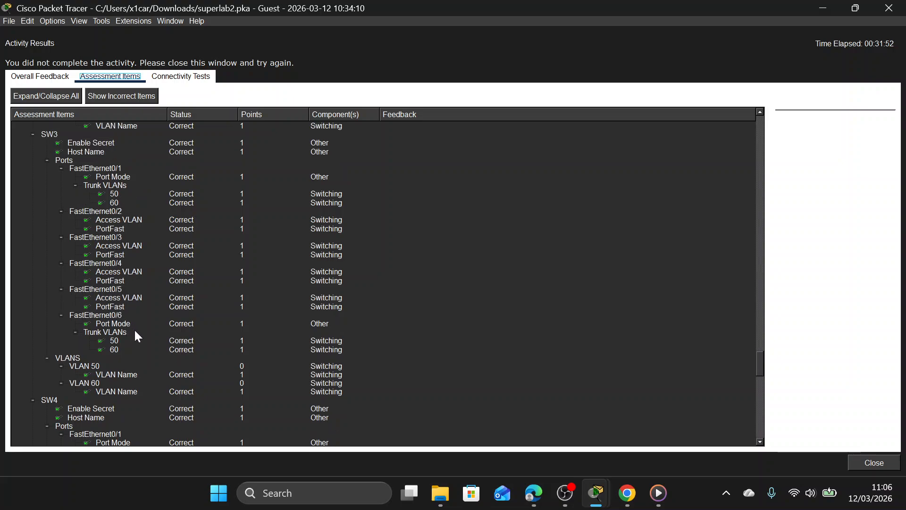
scroll(135, 329, down, 7)
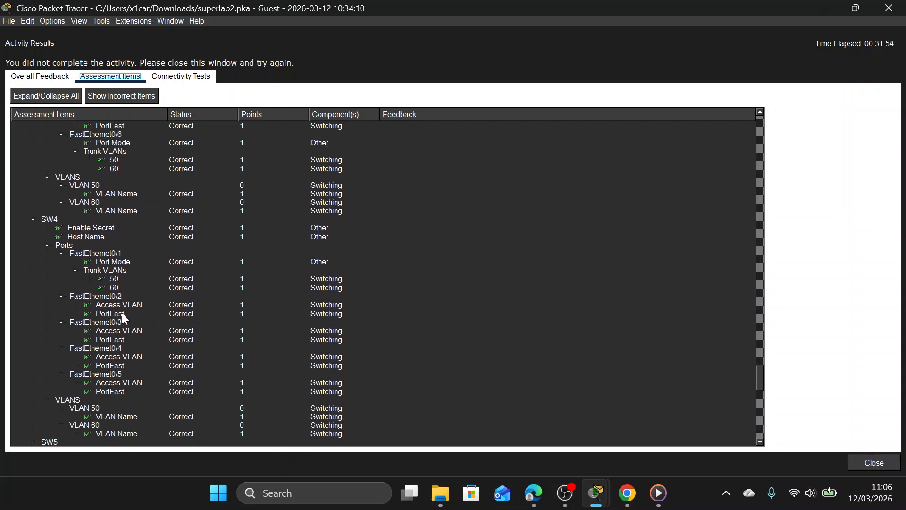
scroll(185, 245, down, 4)
scroll(184, 246, down, 1)
scroll(184, 246, up, 1)
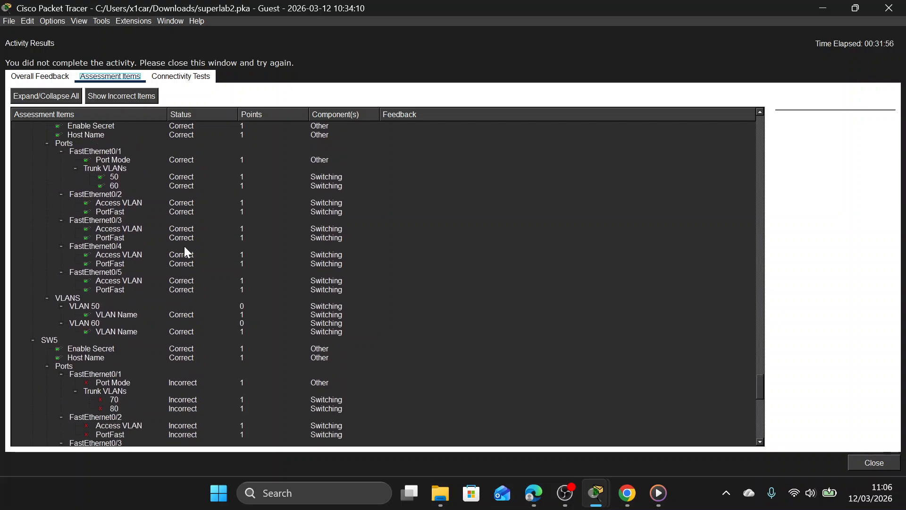
scroll(191, 228, up, 12)
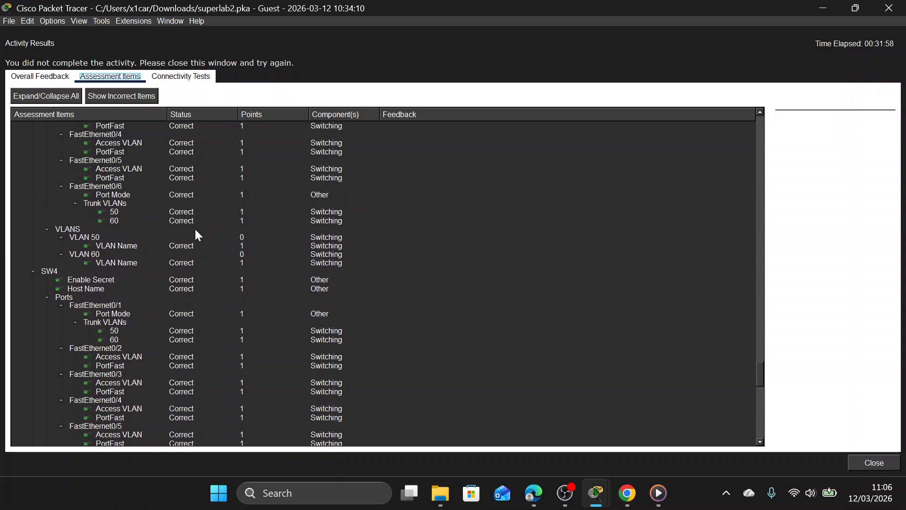
click(898, 6)
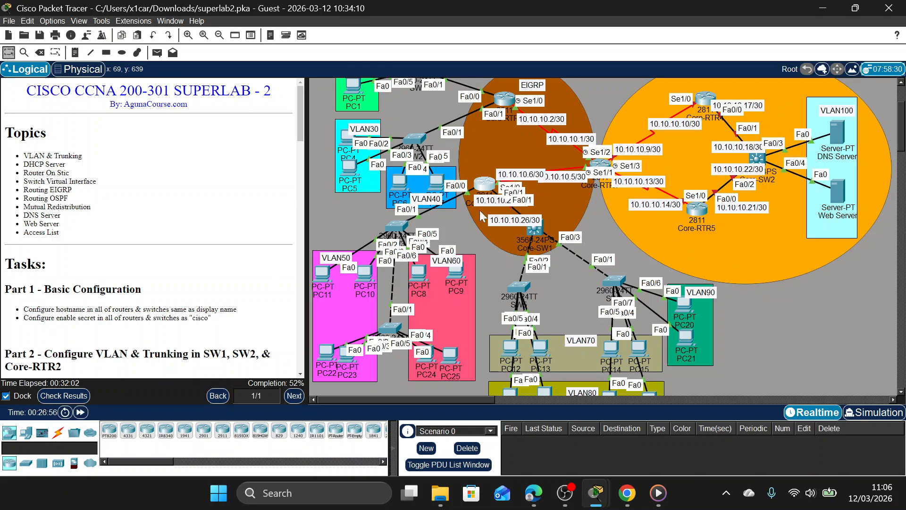
scroll(519, 302, down, 3)
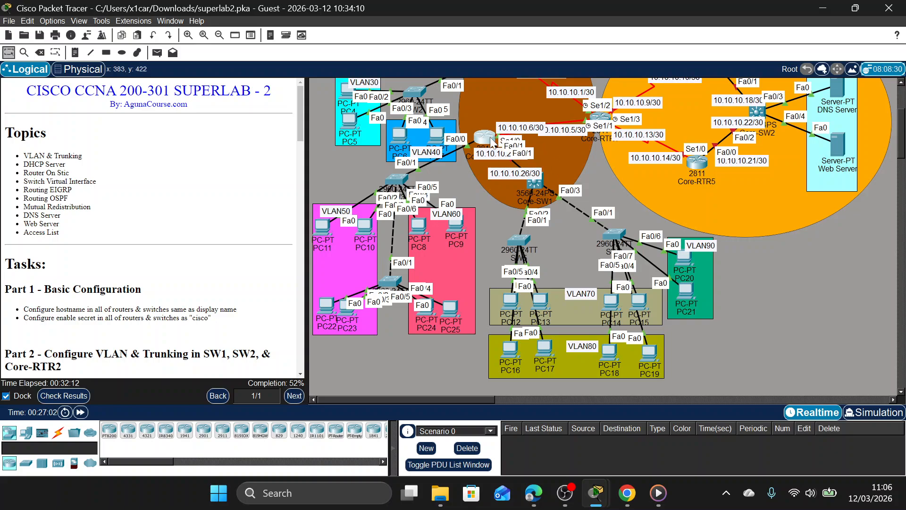
drag(538, 187, 544, 186)
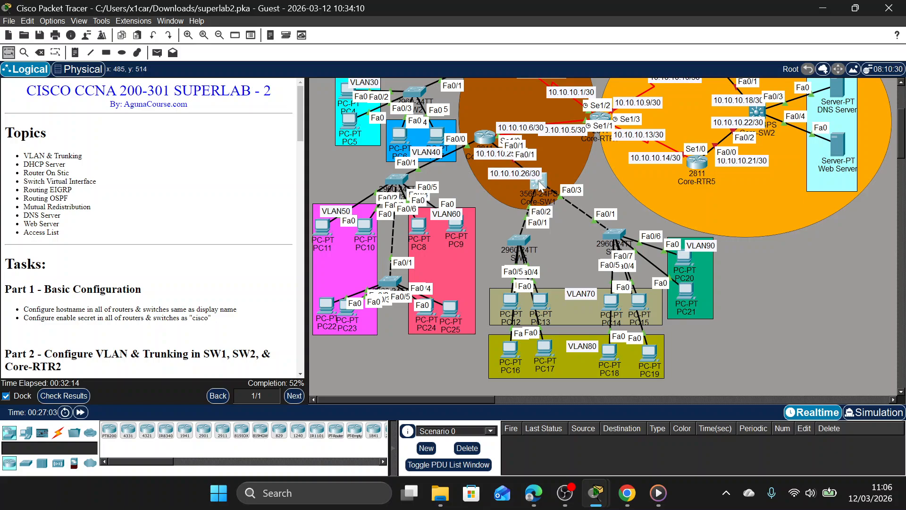
click(512, 174)
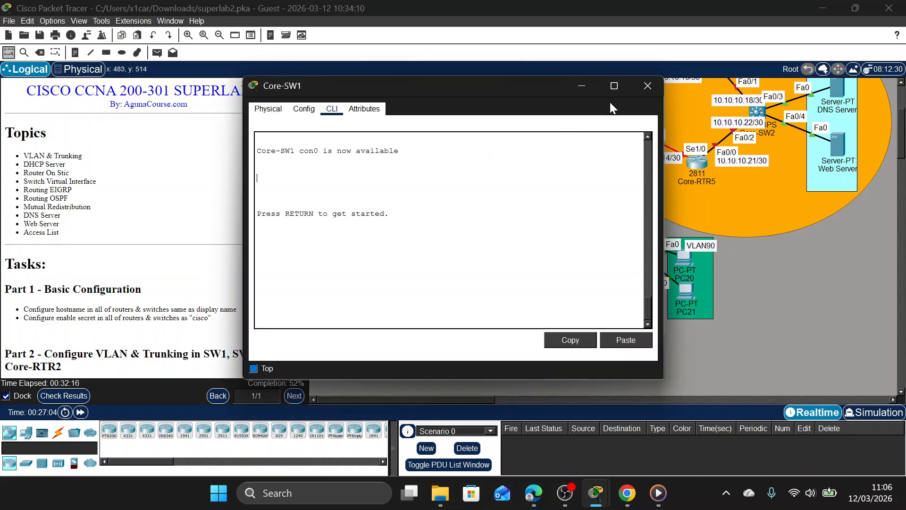
click(643, 87)
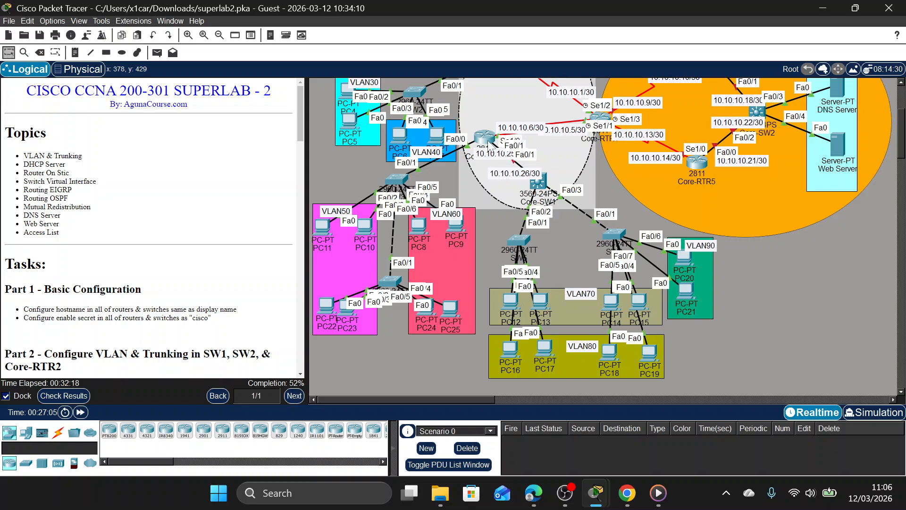
Assign the address 10.10.10.25 with mask 255.255.255.252 to Core-RTR3's interface fa0/1.
click(492, 140)
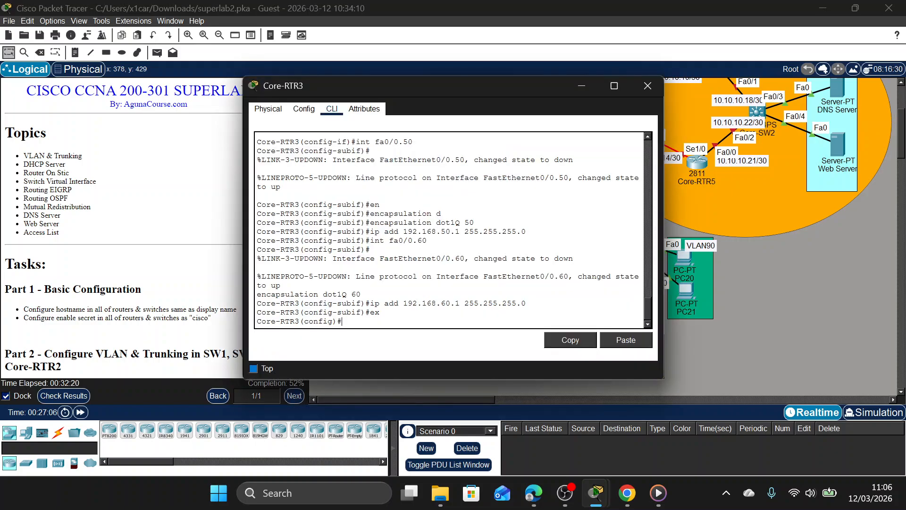
text(int fa0/1)
key(Return)
text(ip)
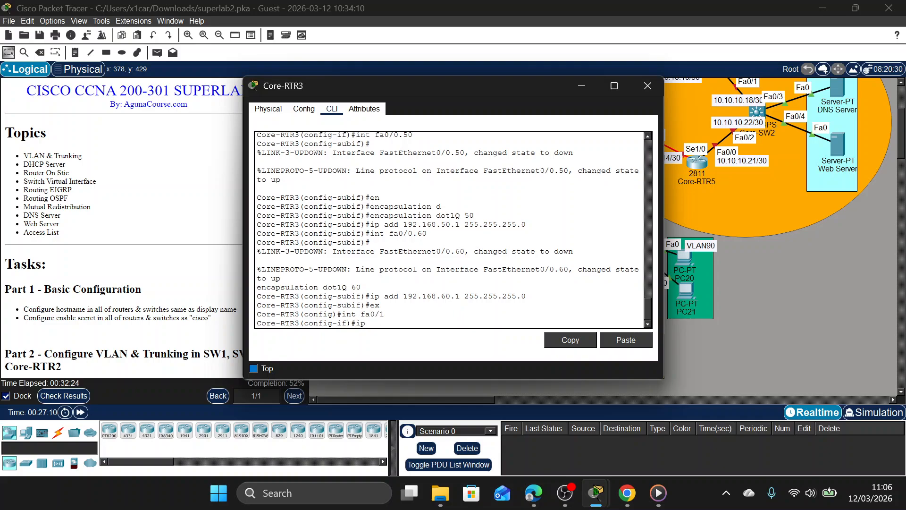
text( add)
drag(402, 93, 214, 94)
click(502, 161)
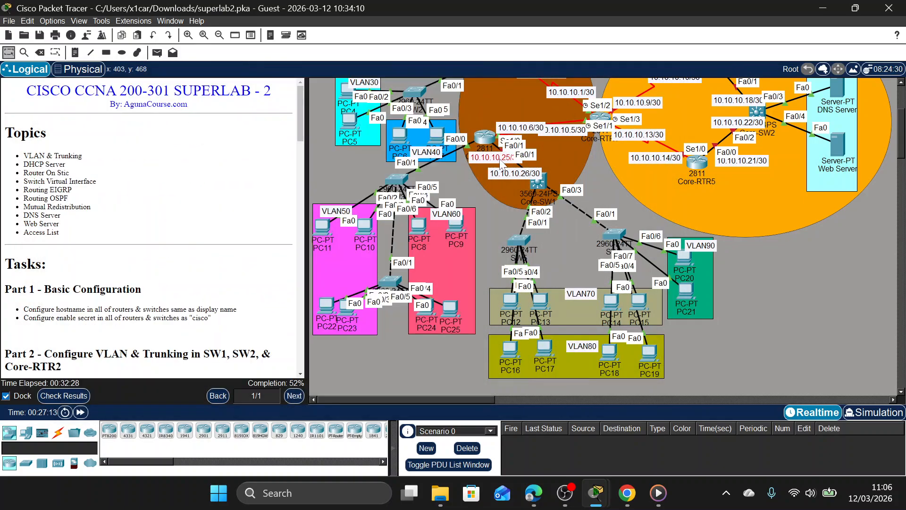
click(497, 144)
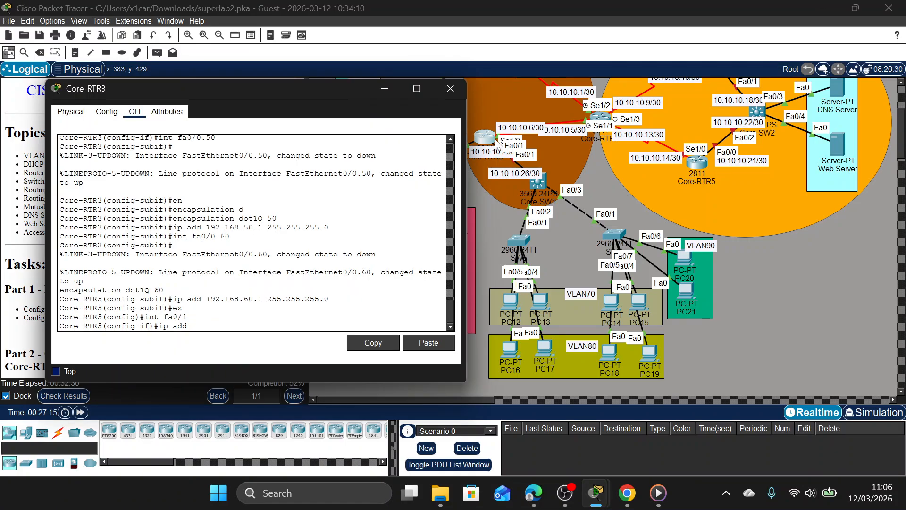
text(10.10.10.25 255.255.255.252)
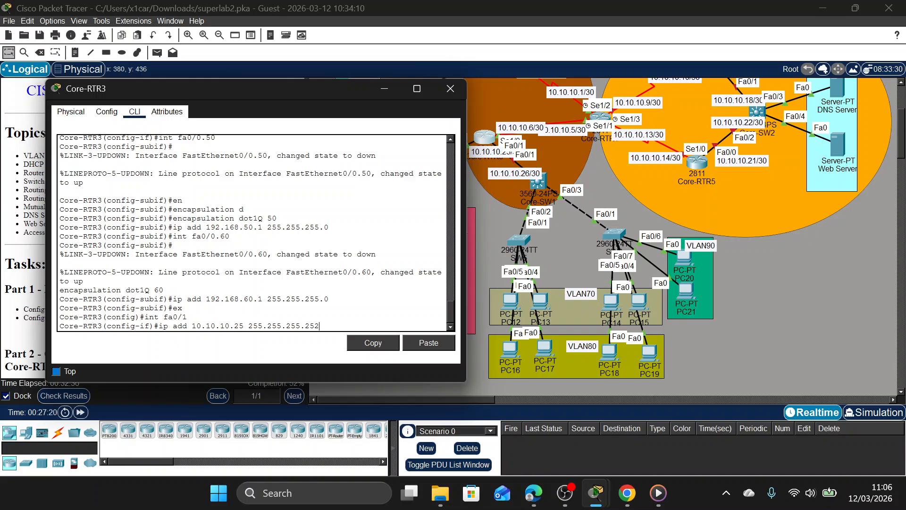
key(Return)
Enable Core-RTR3's interface fa0/1 with no shutdown and close the router's window.
text(no sh)
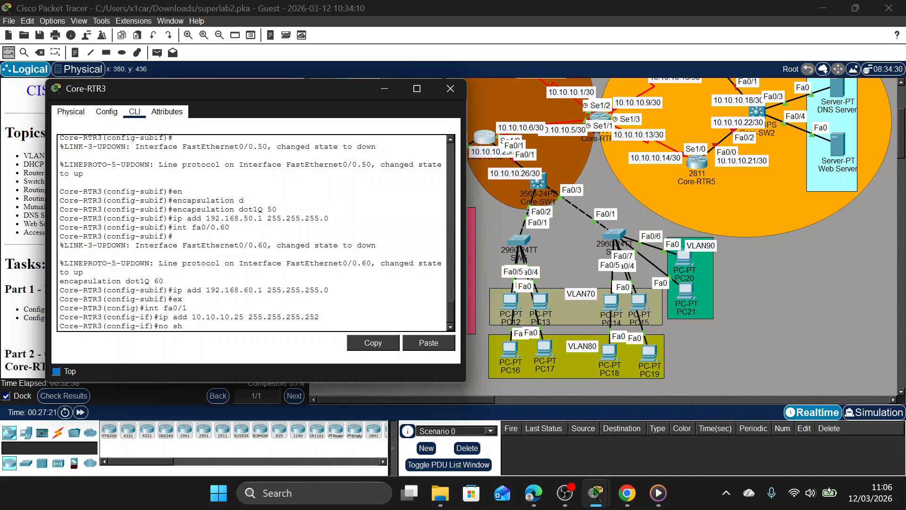
key(Return)
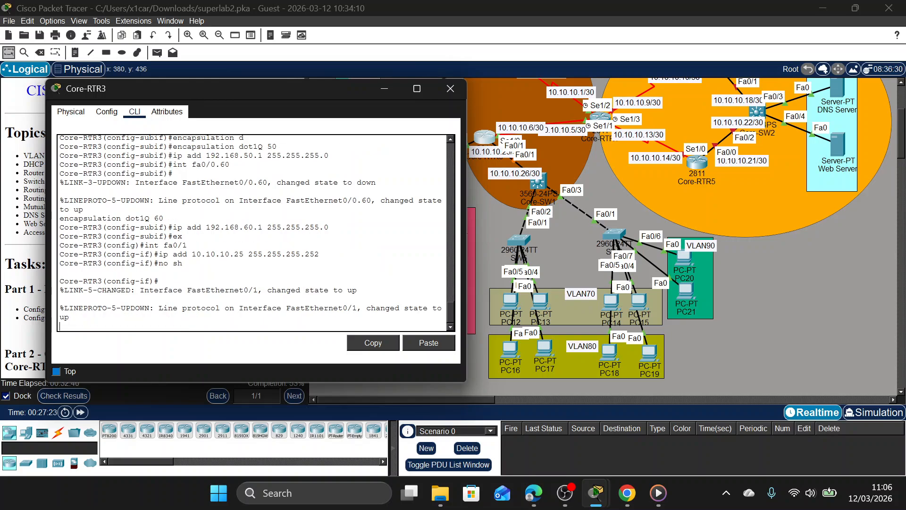
click(69, 318)
text(e)
click(450, 88)
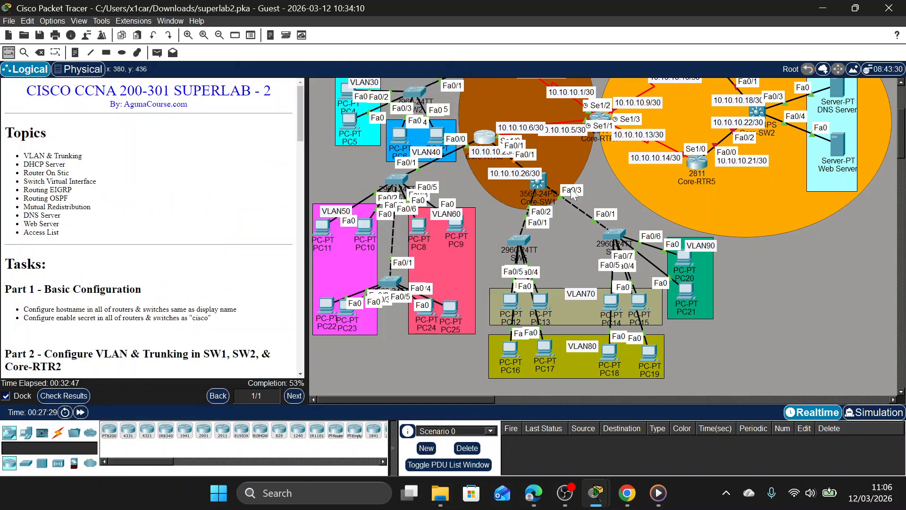
Open Core-SW1's command line, enter the enable password and go into global configuration mode.
click(546, 190)
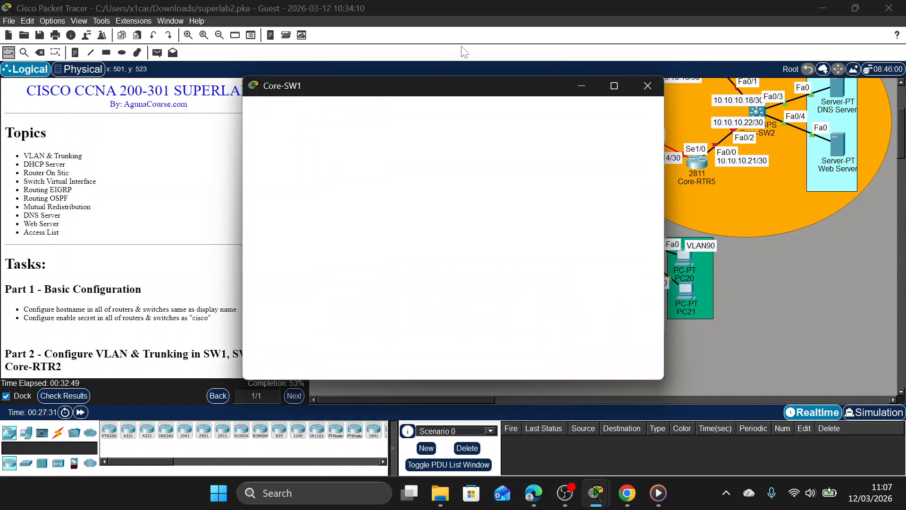
drag(482, 83, 277, 69)
key(Return)
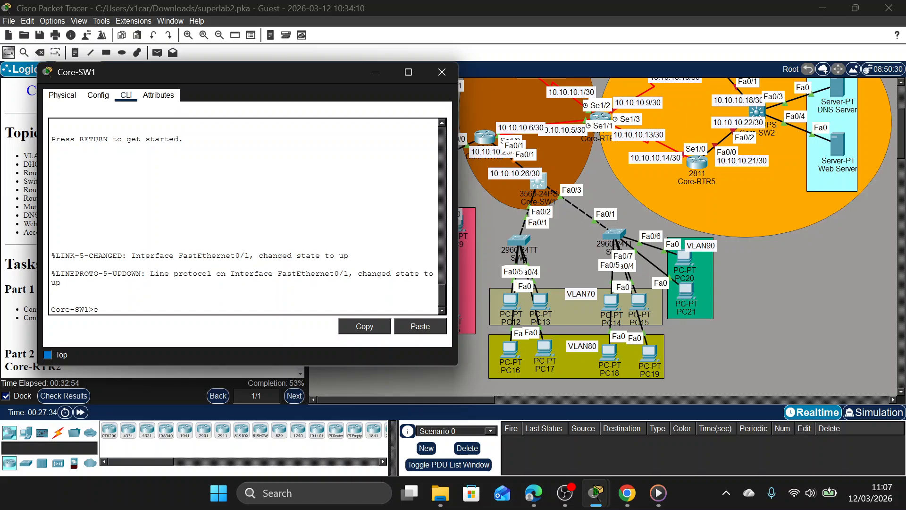
text(en)
key(Return)
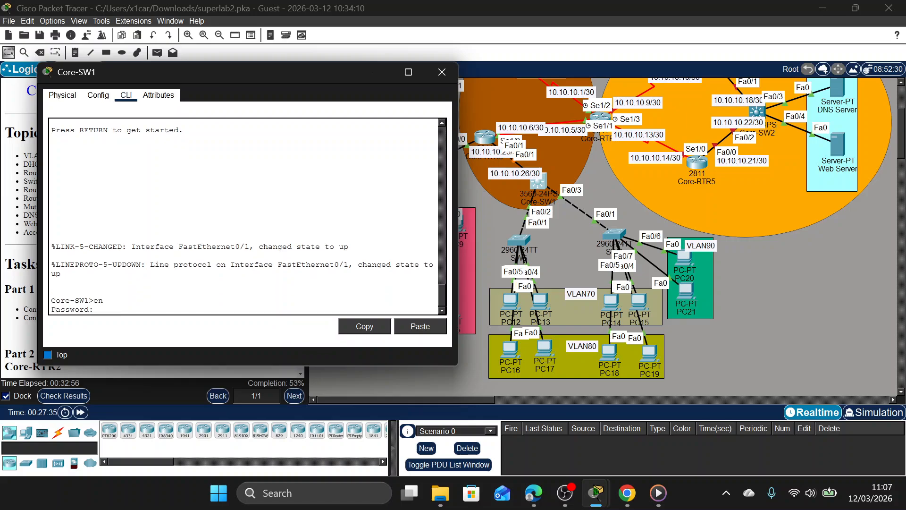
key(Return)
text(conf t)
key(Return)
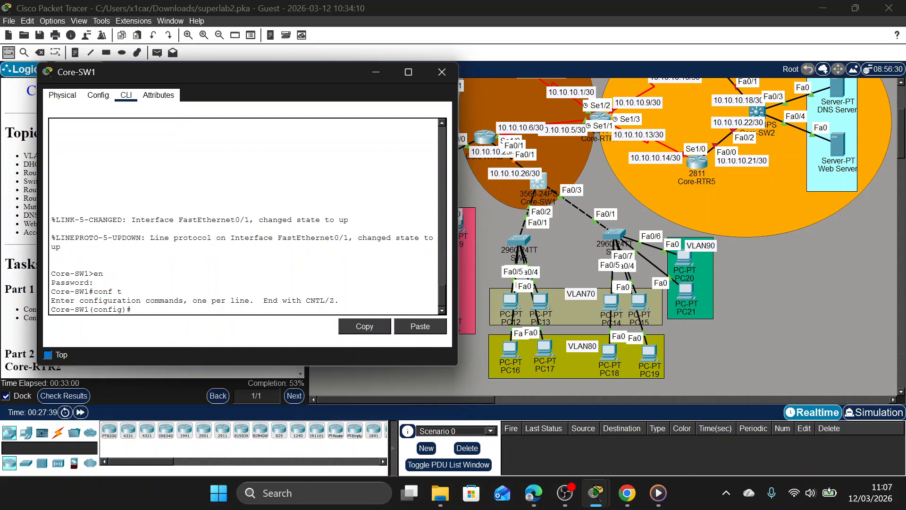
Enter configuration of Core-SW1's interface fa0/1 and try to assign it 10.10.10.26 with mask 255.255.255.252.
text(int fa)
text(0/1)
key(Return)
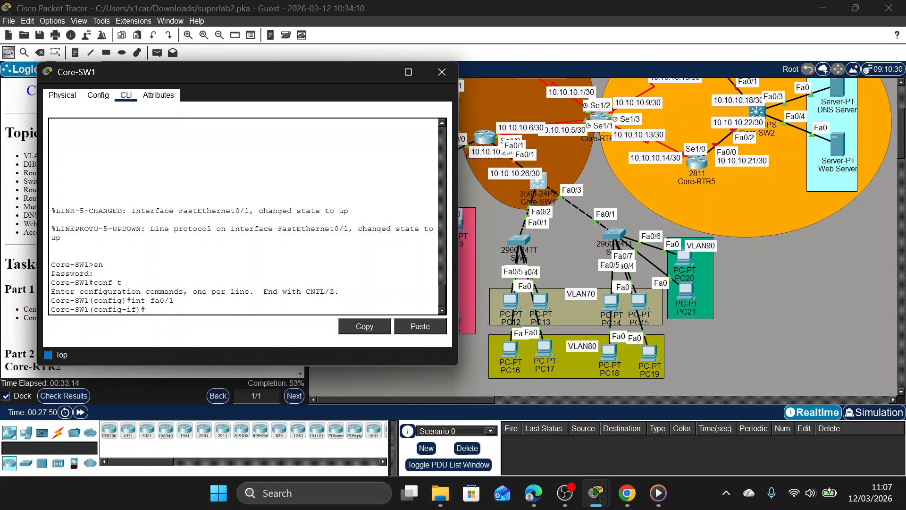
text(ip add 10.10.10.26 255.255.255.252)
key(Return)
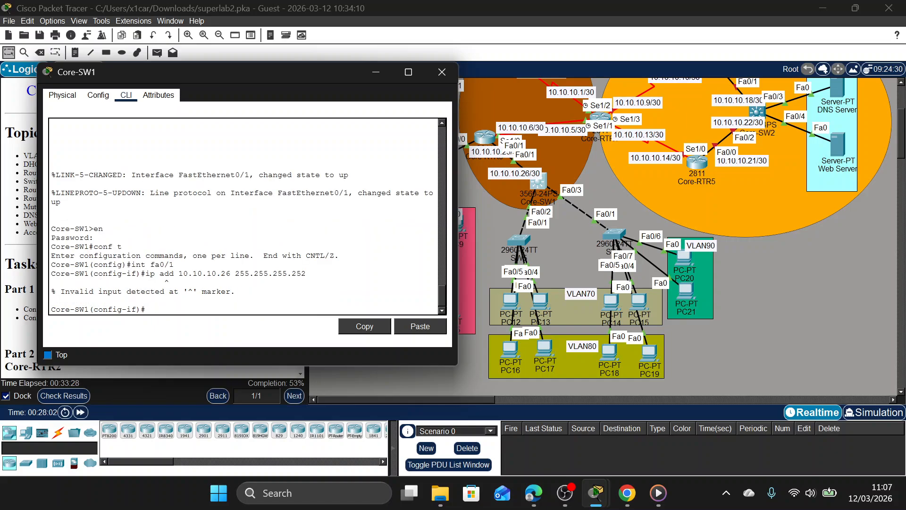
Make Core-SW1's fa0/1 a routed port with no switchport and assign it 10.10.10.26 with mask 255.255.255.252.
drag(306, 274, 146, 274)
key(ctrl+c)
click(89, 301)
text(no sw)
key(Return)
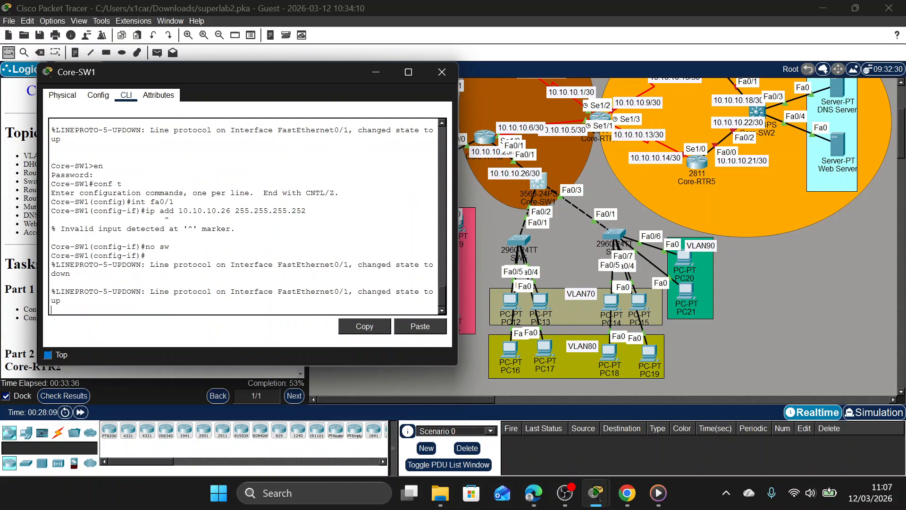
key(ctrl+v)
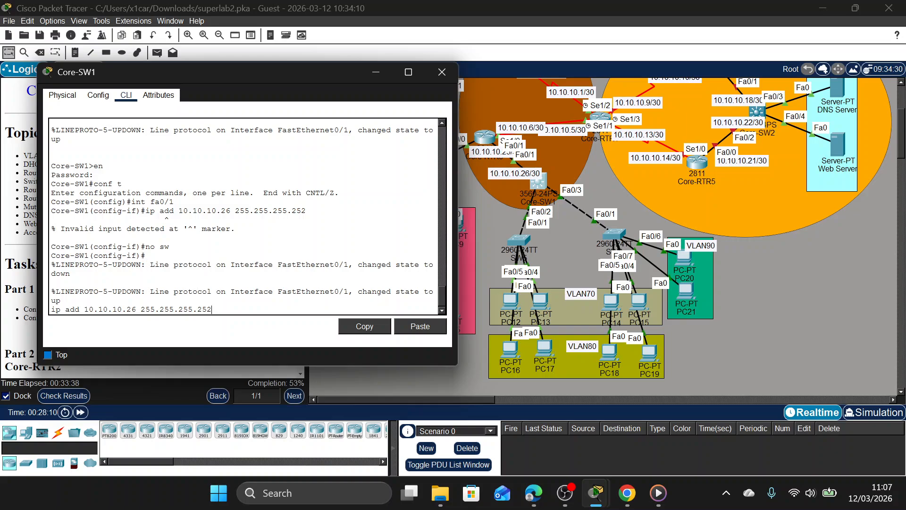
key(Return)
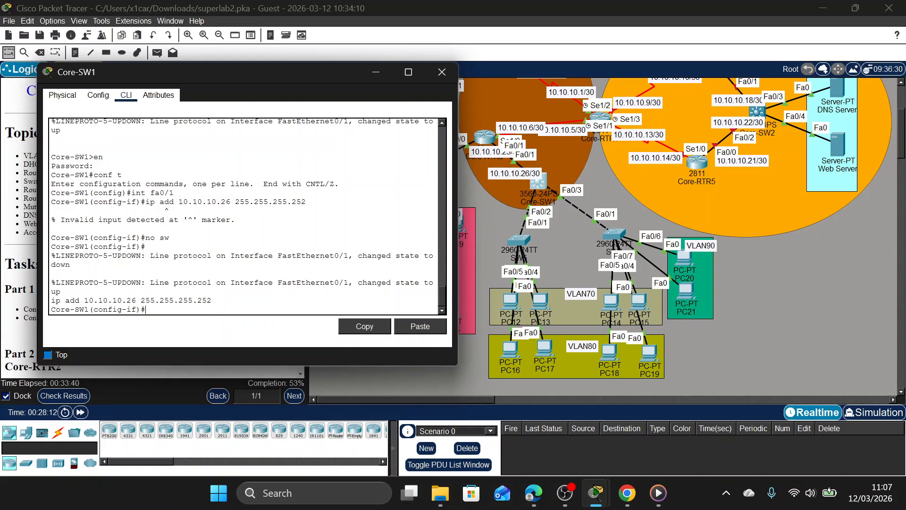
text(ex)
key(Return)
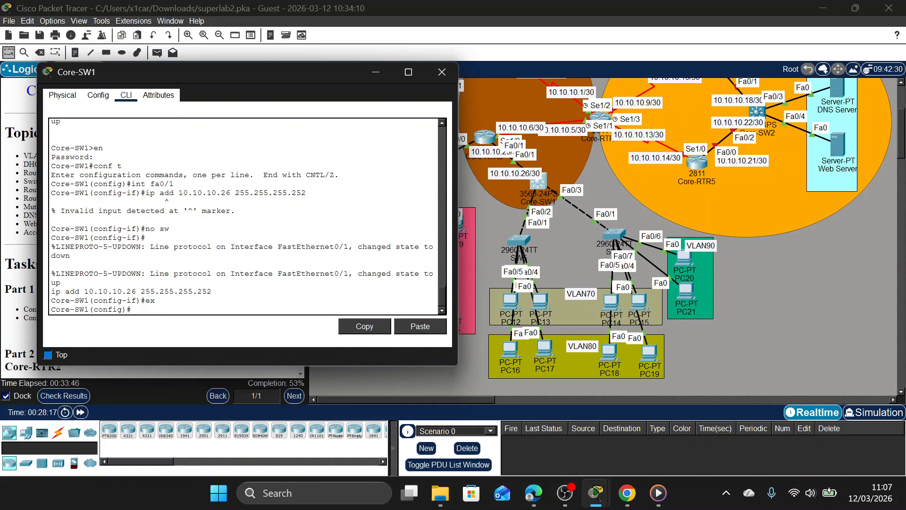
Create a DHCP pool named VLAN70 on Core-SW1.
text(ip dh)
key(Tab)
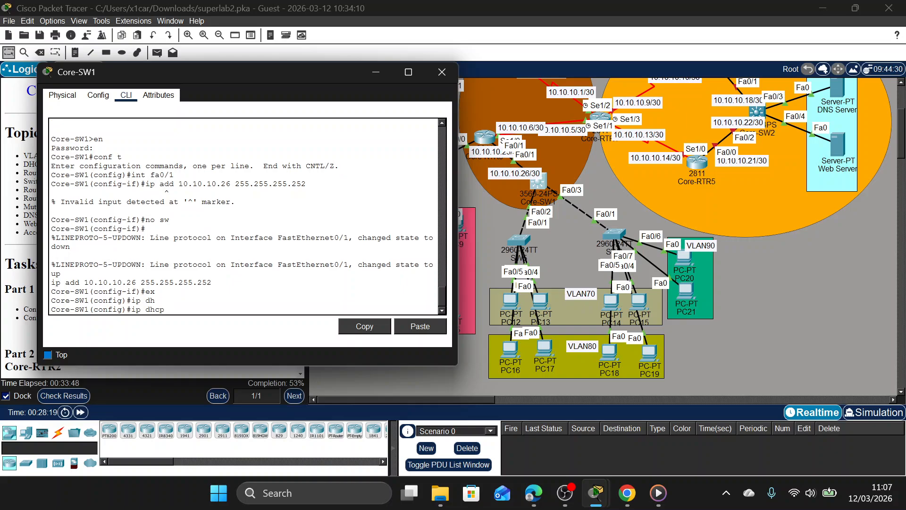
text(p)
key(Tab)
text(VLAB)
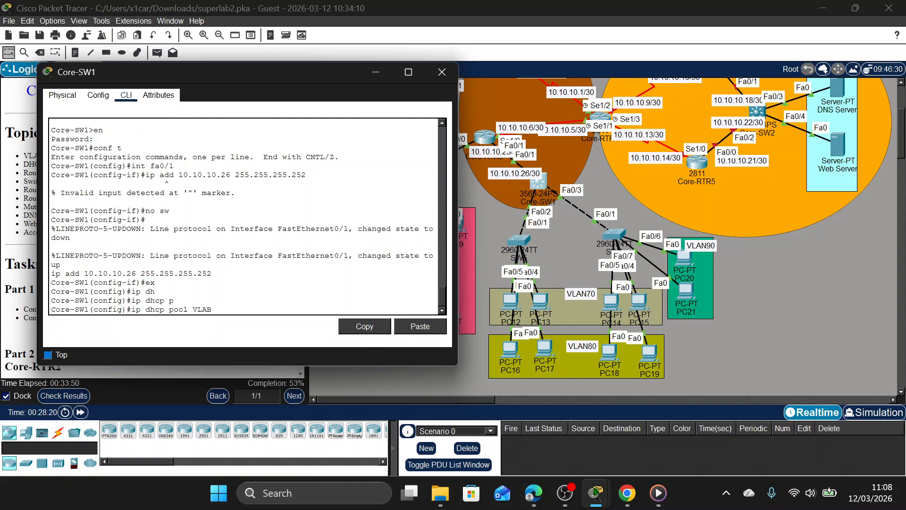
key(BackSpace)
text(N70)
key(Return)
Set the VLAN70 pool's network to 192.168.70.0 with mask 255.255.255.0.
text(name)
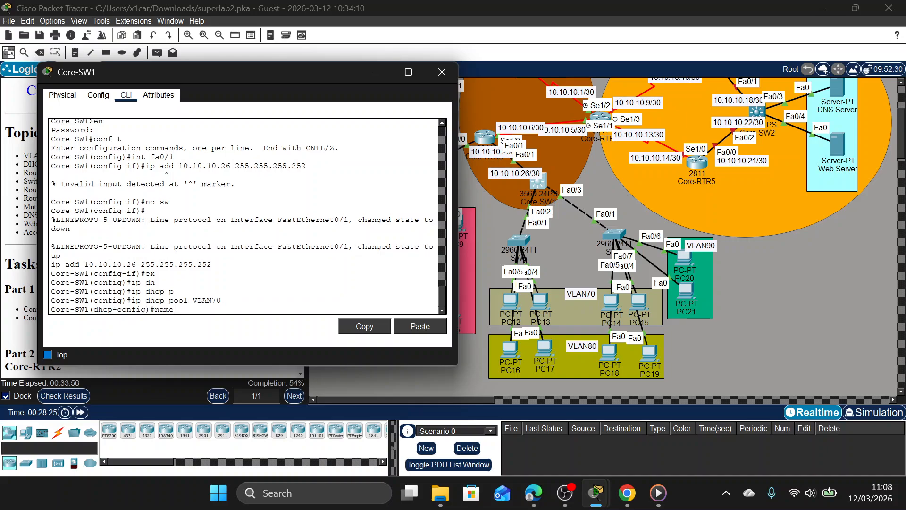
key(BackSpace)
key(BackSpace)
key(BackSpace)
key(BackSpace)
text(ne)
key(Tab)
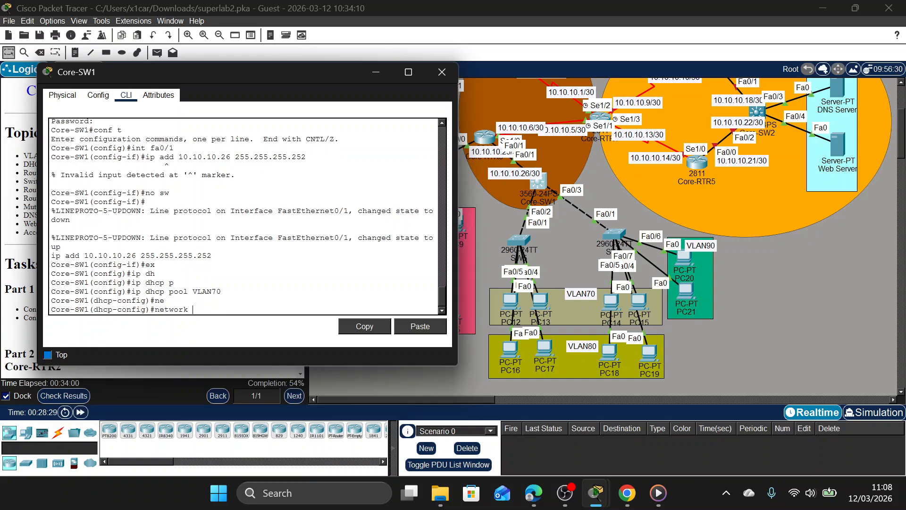
text(192.168.)
text(7-.)
key(BackSpace)
key(BackSpace)
text(0.0 255.255.255.0)
key(Return)
Set the VLAN70 pool's default router to 192.168.70.1.
text(def)
key(Tab)
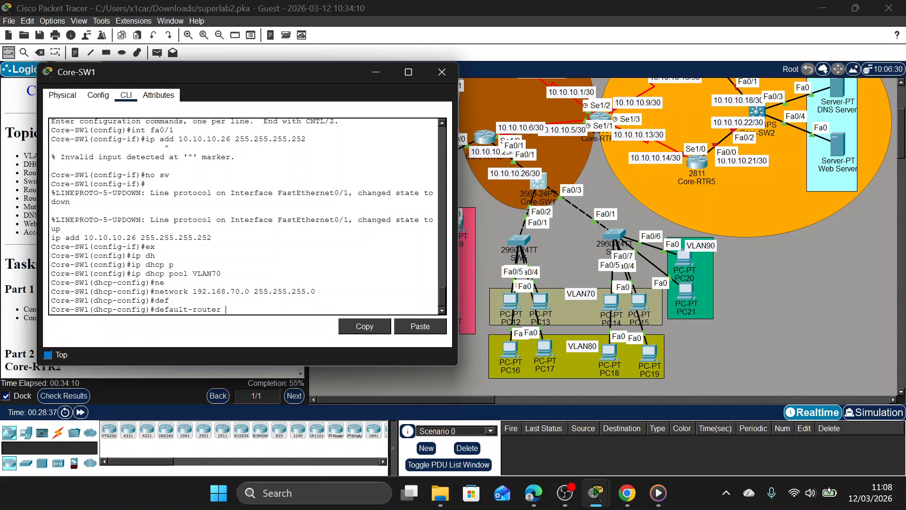
text(192.168.70.1)
key(Return)
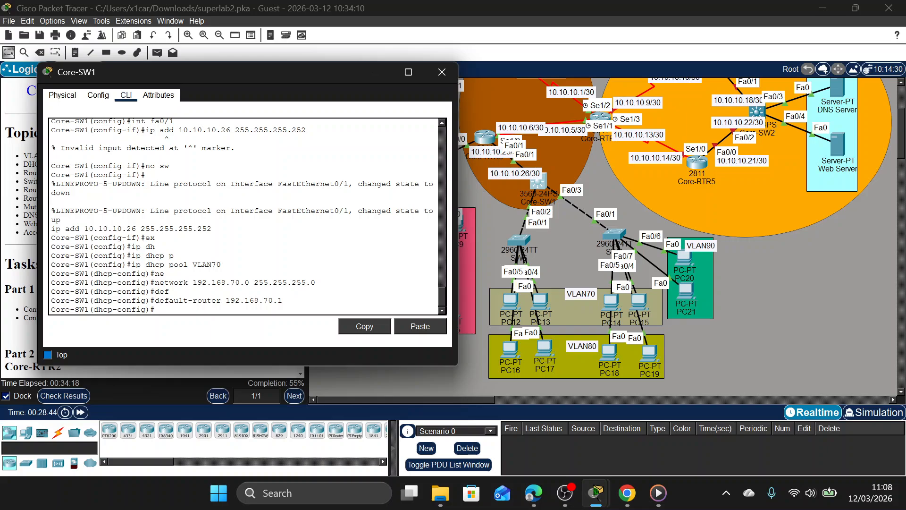
Look up the DNS server address in the lab instructions and set the VLAN70 pool's DNS server to 192.168.100.2.
key(Up)
key(Up)
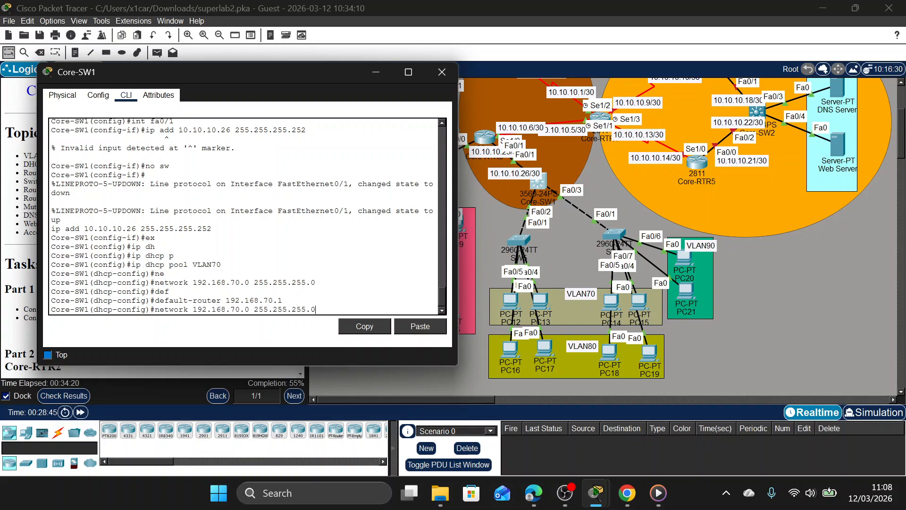
key(Down)
key(Down)
text(dn)
key(Tab)
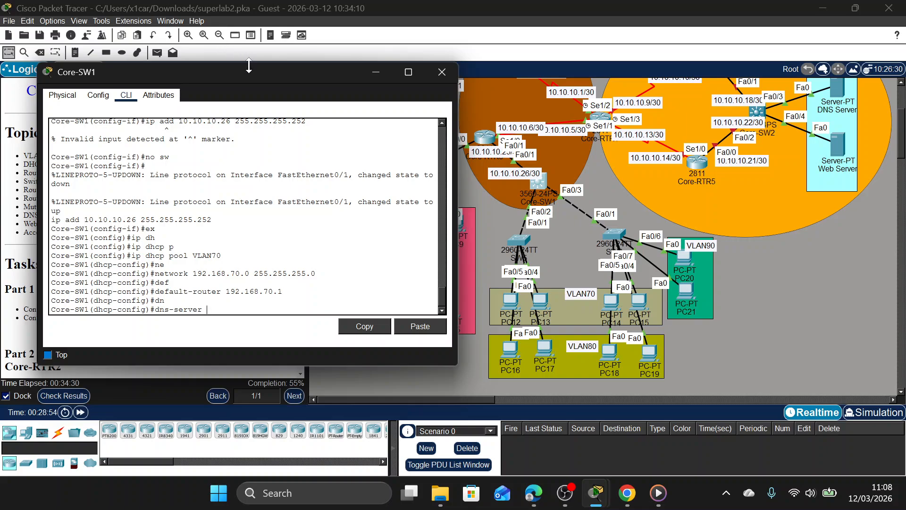
drag(268, 76, 400, 69)
scroll(85, 226, down, 9)
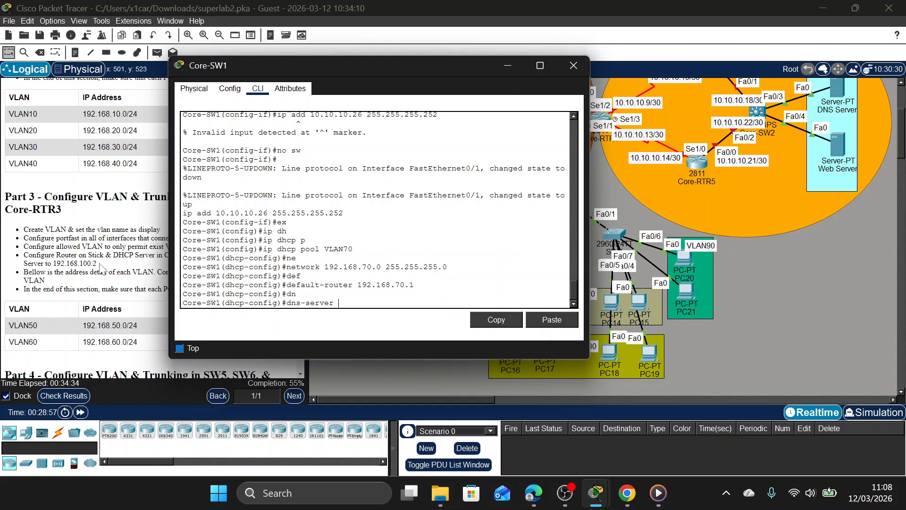
drag(97, 263, 79, 263)
click(125, 265)
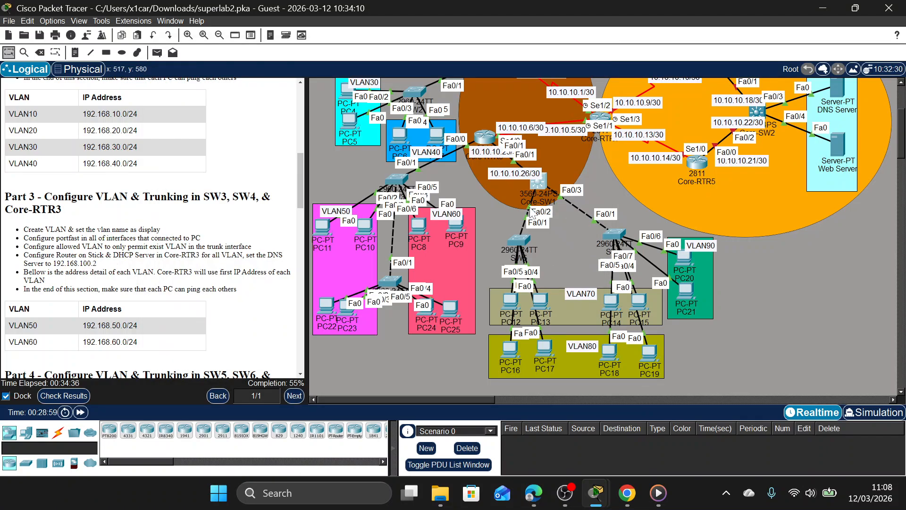
click(541, 182)
text(192.16)
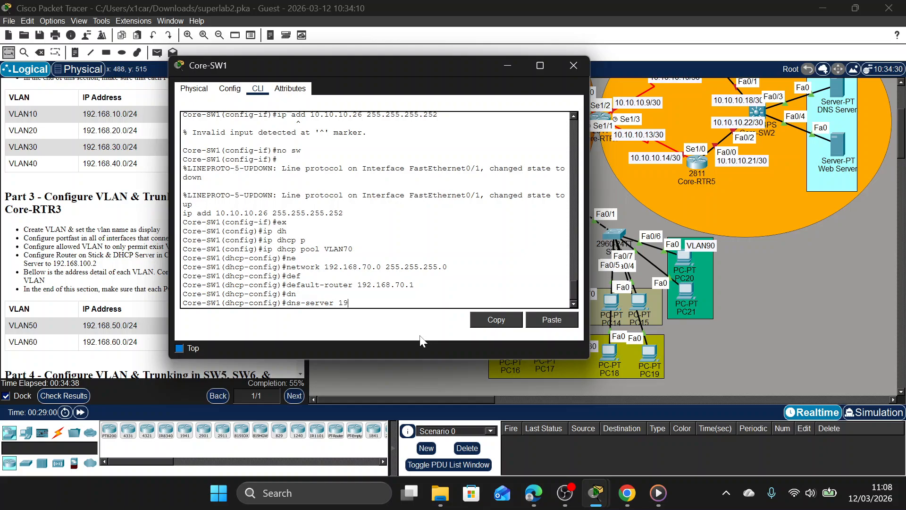
text(8.100.2)
key(Return)
Create a DHCP pool named VLAN80 on Core-SW1.
key(Up)
key(Up)
key(Up)
key(Up)
key(Up)
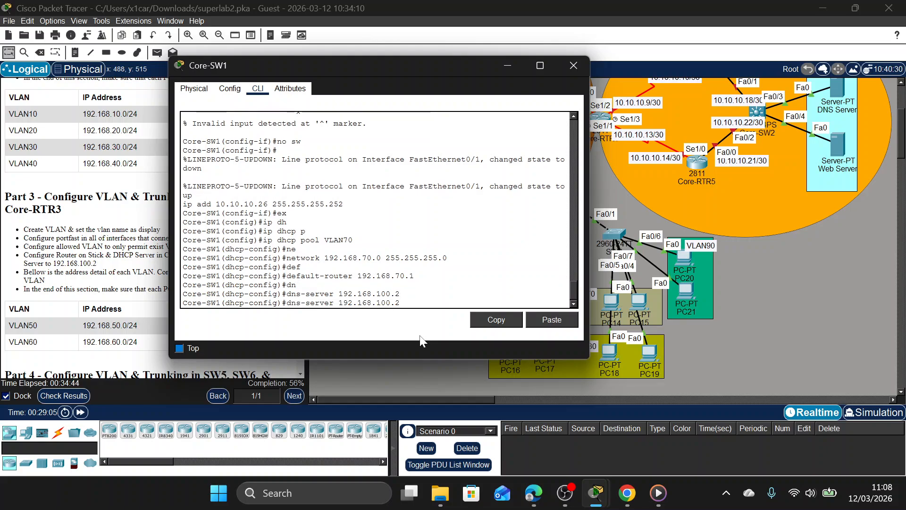
key(Up)
key(Up)
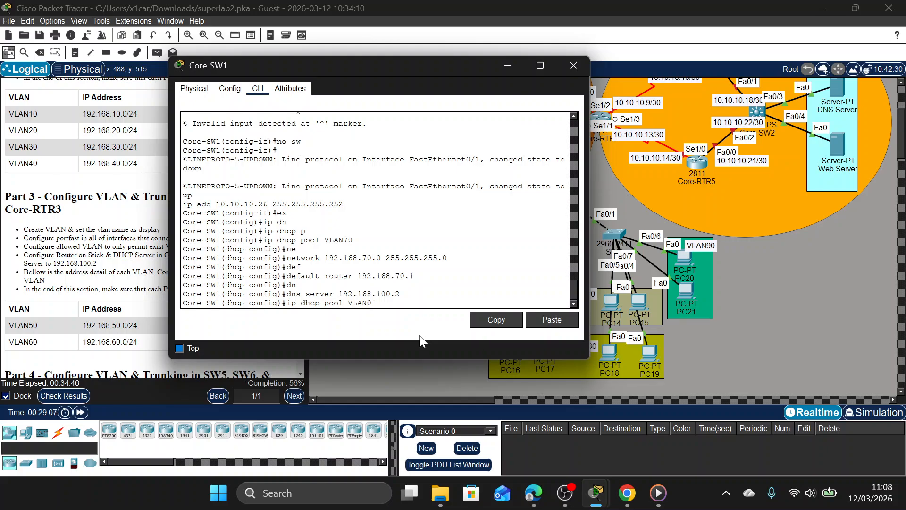
key(BackSpace)
key(BackSpace)
text(80)
key(Return)
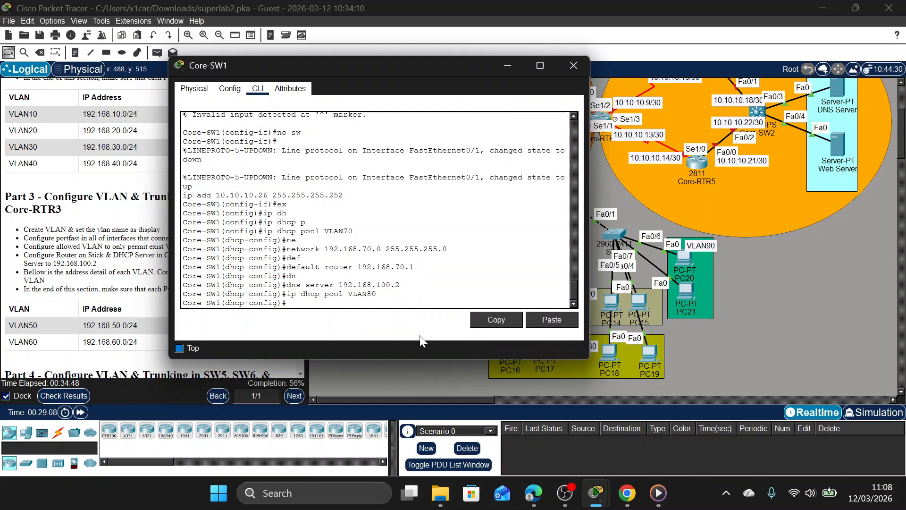
Set the VLAN80 pool's network to 192.168.80.0 with mask 255.255.255.0.
key(Up)
key(Up)
key(Up)
key(Up)
key(Up)
key(Up)
key(Left)
key(Left)
key(Left)
key(Left)
key(Left)
key(Left)
key(Left)
key(Left)
key(Left)
key(Left)
key(Left)
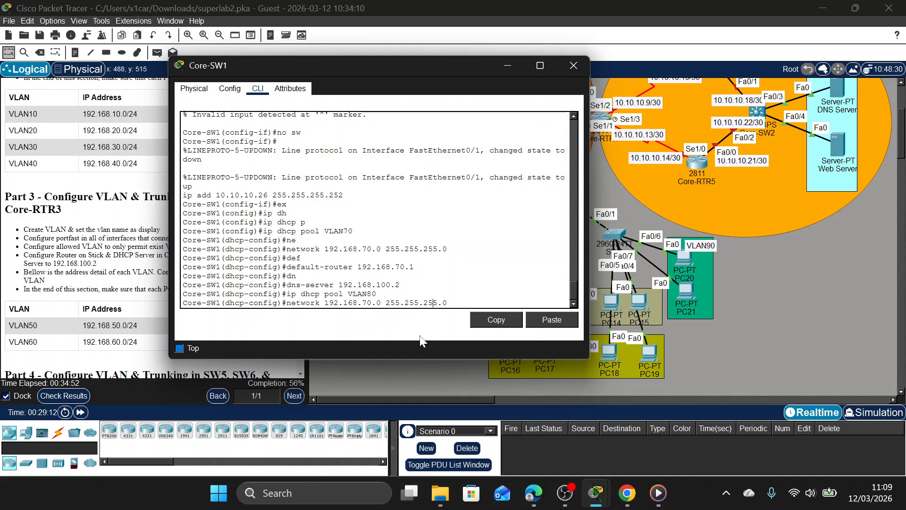
key(BackSpace)
key(BackSpace)
text(80)
key(Return)
Set the VLAN80 pool's default router to 192.168.80.1.
key(Up)
key(Up)
key(Up)
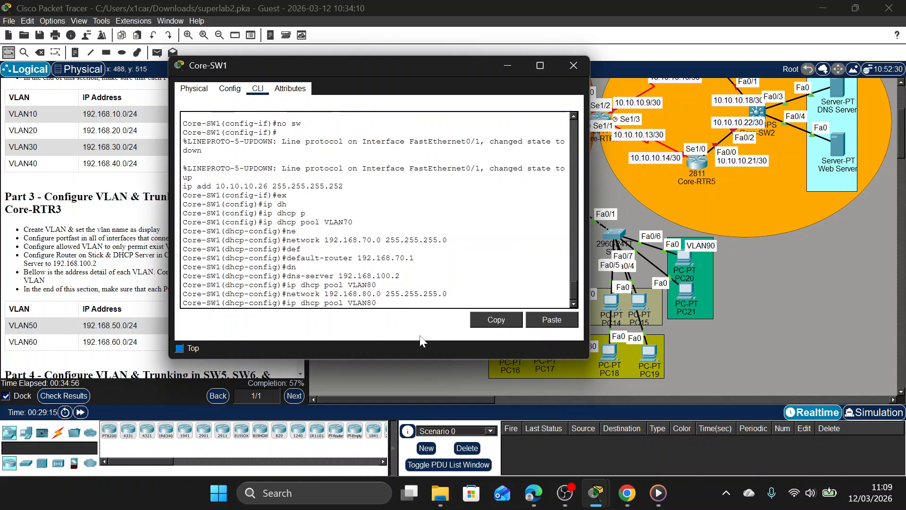
key(Up)
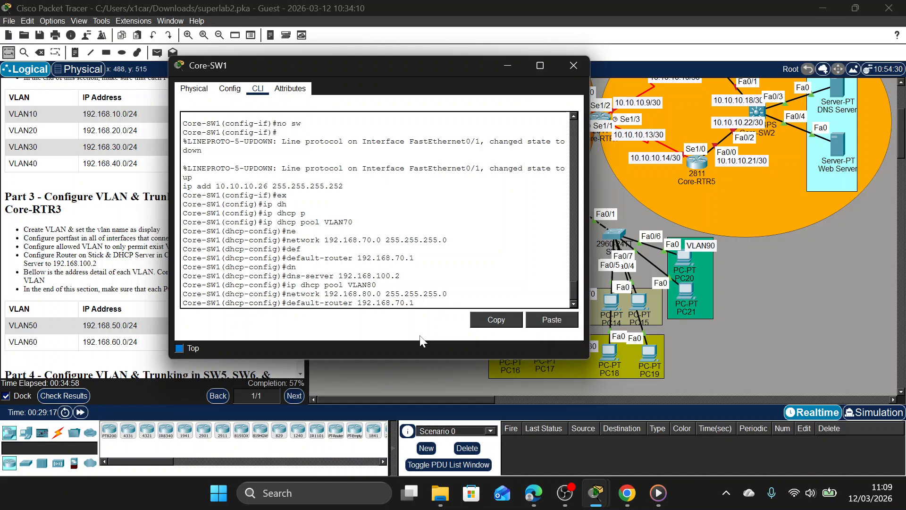
key(BackSpace)
key(BackSpace)
key(BackSpace)
key(BackSpace)
text(80.1)
key(Return)
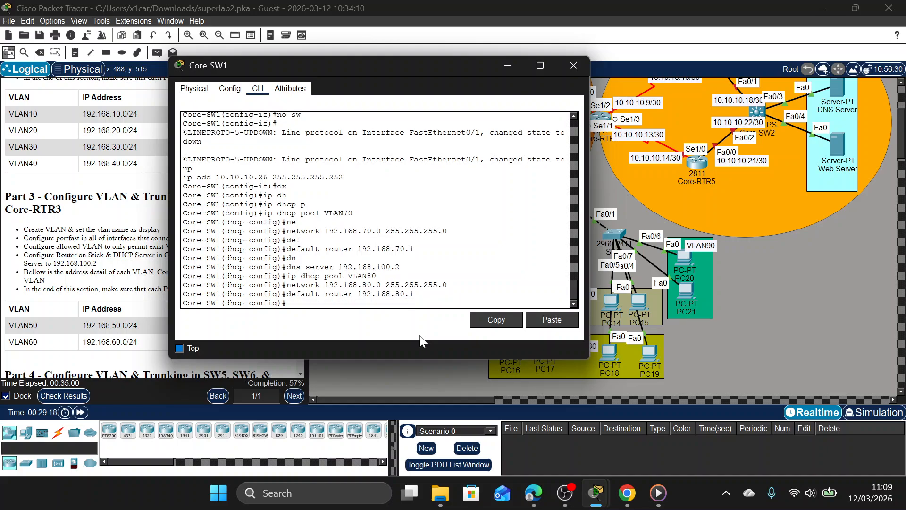
Set the VLAN80 pool's DNS server to 192.168.100.2.
key(Up)
key(Up)
key(Up)
key(Up)
key(Return)
Create a DHCP pool named VLAN90 on Core-SW1.
key(Up)
key(Up)
key(Up)
key(Up)
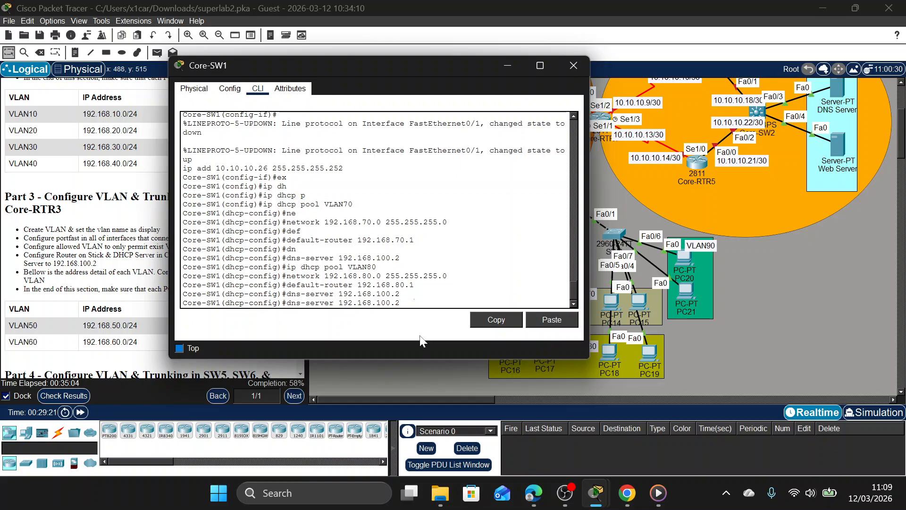
key(BackSpace)
key(BackSpace)
text(90)
key(Return)
Set the VLAN90 pool's network to 192.168.90.0 with mask 255.255.255.0.
key(Up)
key(Up)
key(Up)
key(Up)
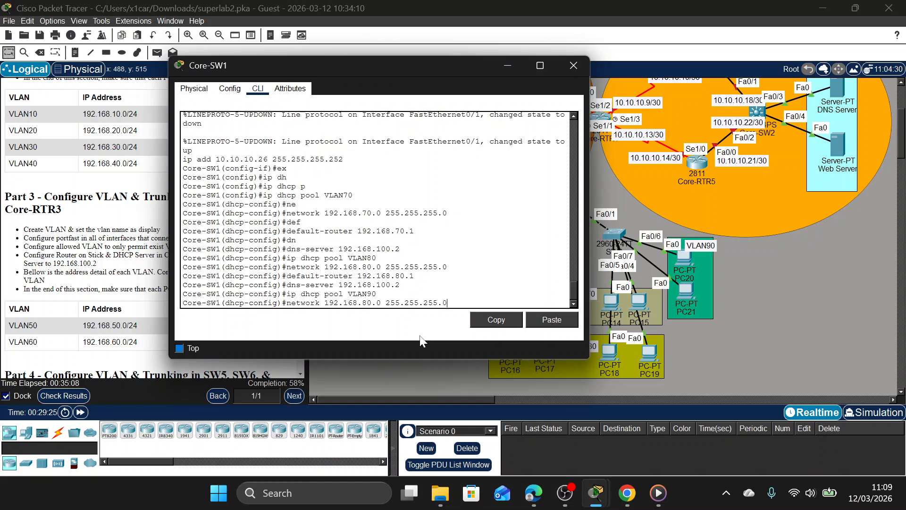
key(Left)
key(Left)
key(Left)
key(Left)
key(Left)
key(Left)
key(Left)
key(Left)
key(Left)
key(Left)
key(Left)
key(Left)
key(Left)
key(BackSpace)
key(BackSpace)
text(90)
key(Return)
Set the VLAN90 pool's default router to 192.168.90.1.
key(Up)
key(Up)
key(Up)
key(Up)
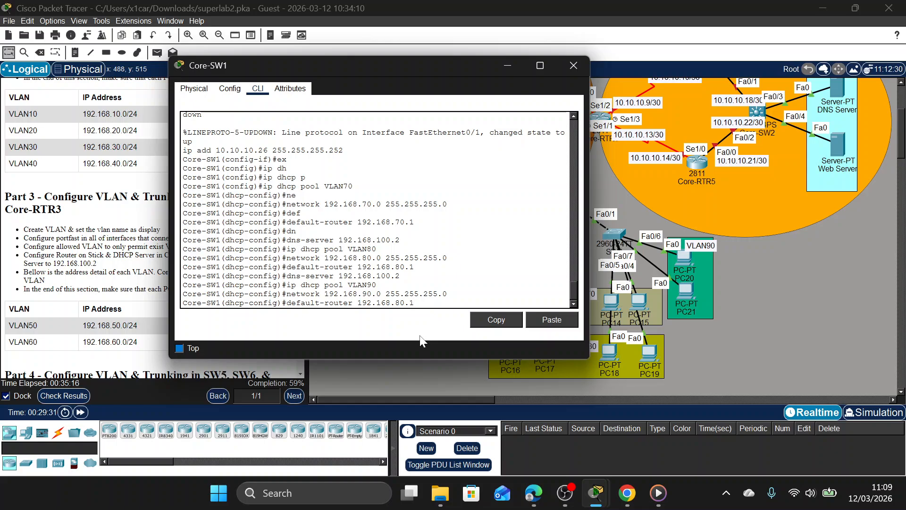
key(Left)
key(Left)
key(Left)
key(BackSpace)
text(9)
key(Return)
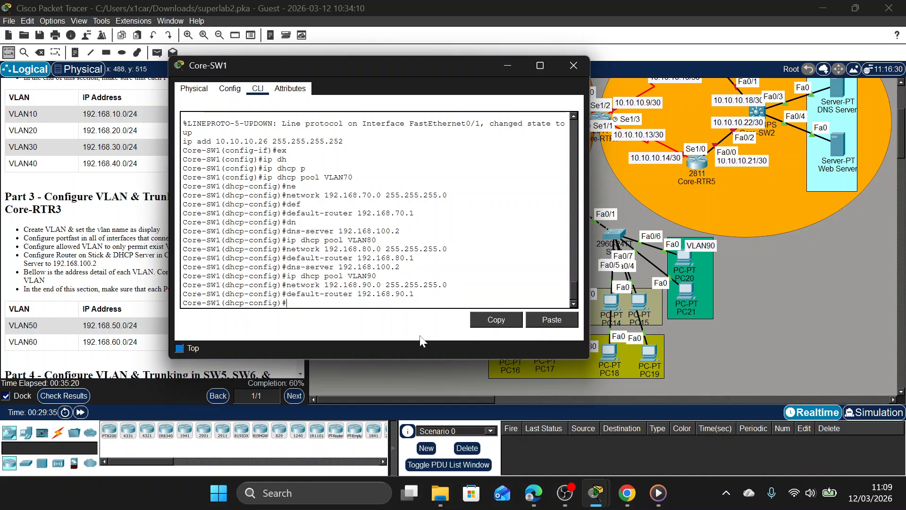
Set the VLAN90 pool's DNS server to 192.168.100.2.
key(Up)
key(Up)
key(Up)
key(Up)
key(Return)
key(Up)
key(Up)
key(Up)
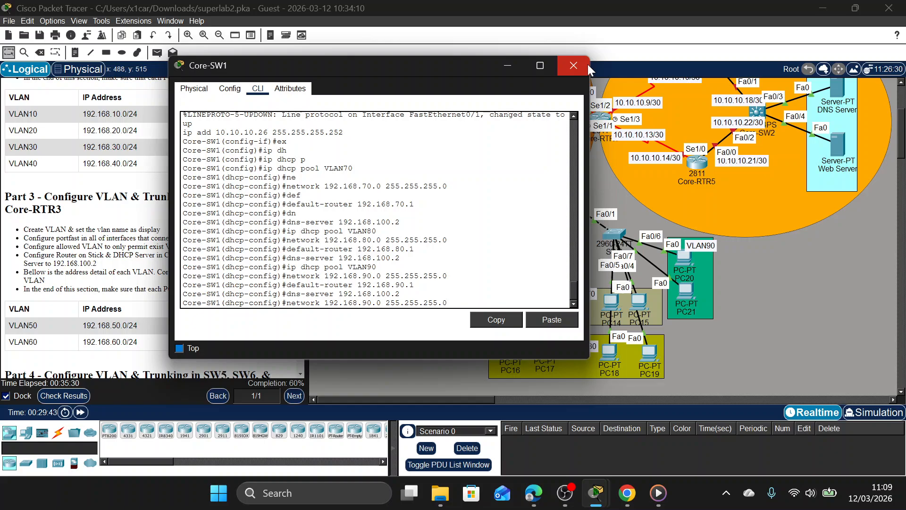
click(573, 65)
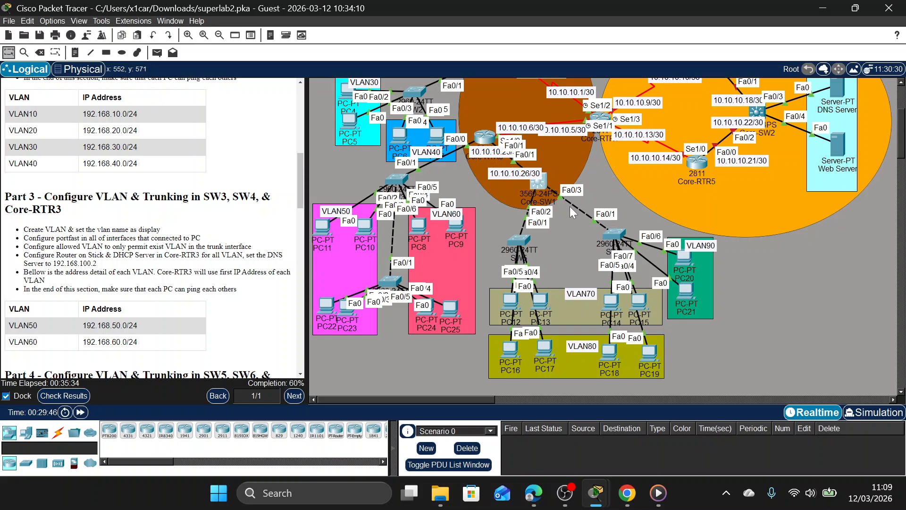
scroll(516, 165, up, 3)
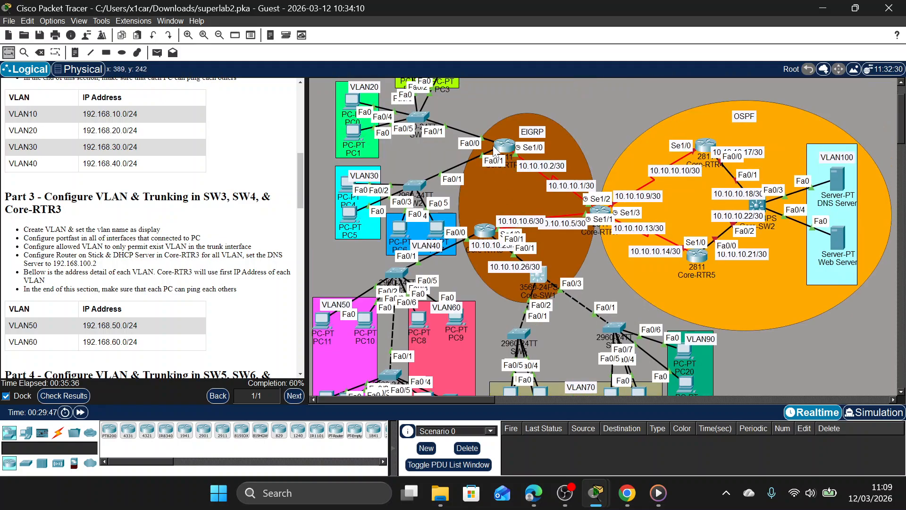
scroll(557, 183, down, 3)
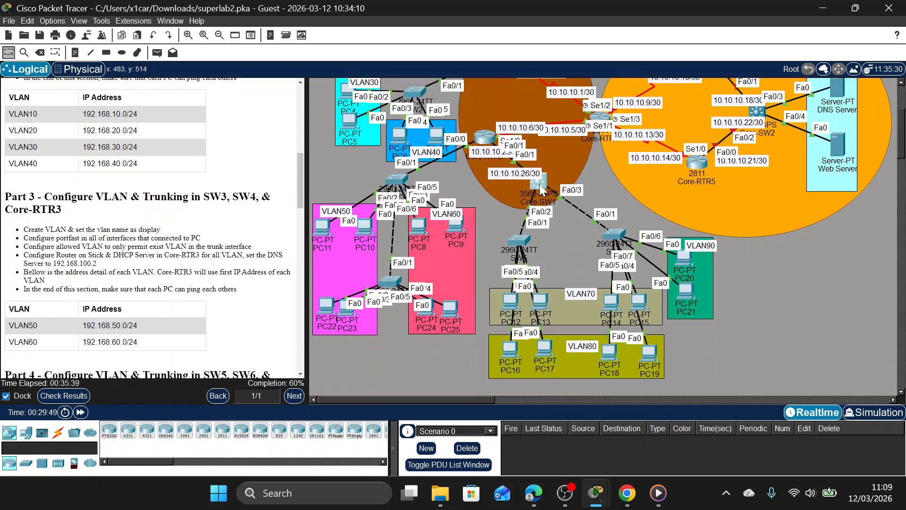
click(542, 190)
drag(482, 87, 309, 86)
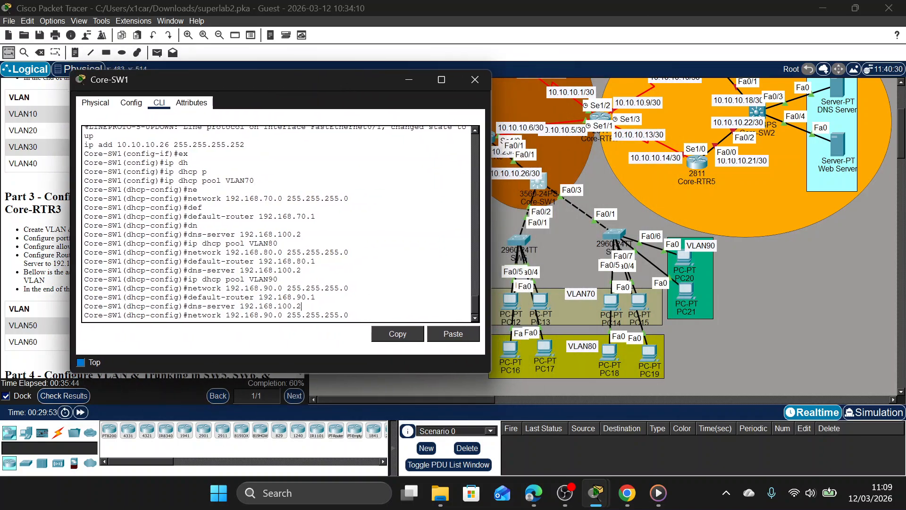
key(Return)
Leave the VLAN90 pool configuration and enter interface configuration for Fa0/3 on Core-SW1.
text(ex)
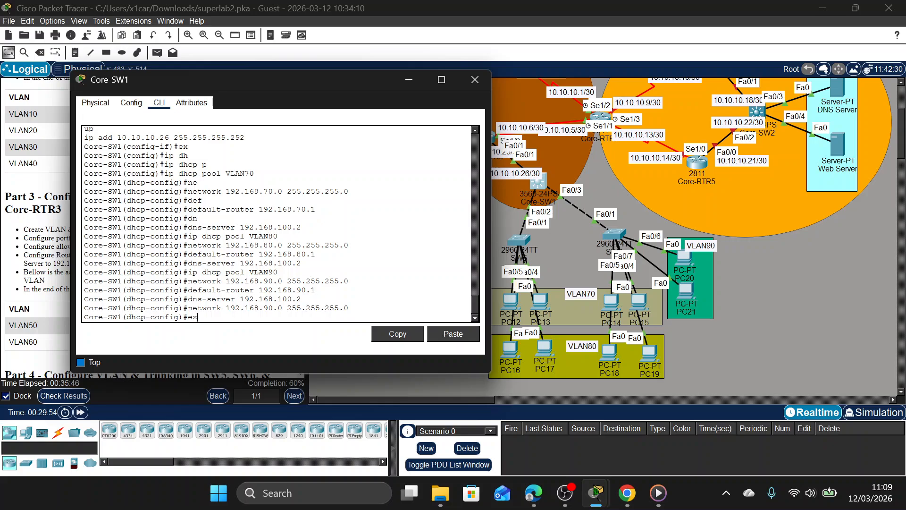
key(Return)
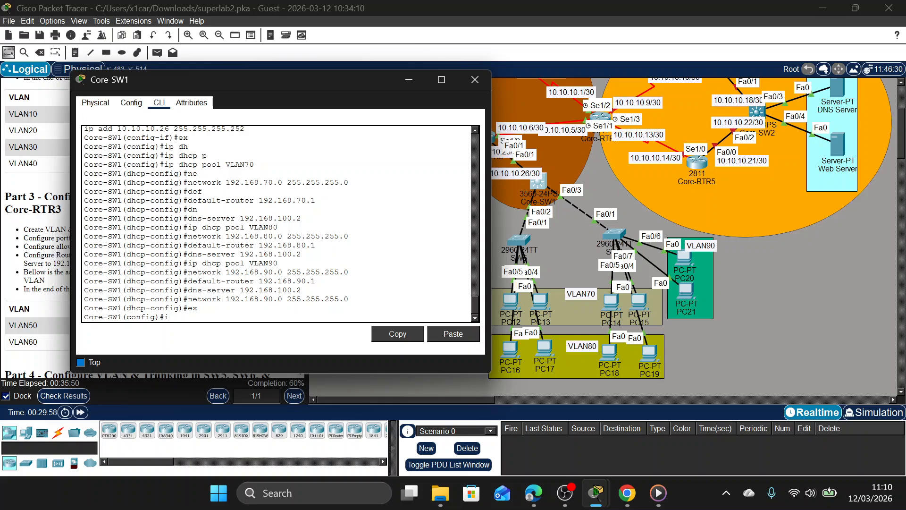
text(int fa0/2)
key(BackSpace)
text(3)
key(Return)
Try to set Core-SW1's Fa0/3 interface to trunk mode.
text(sw)
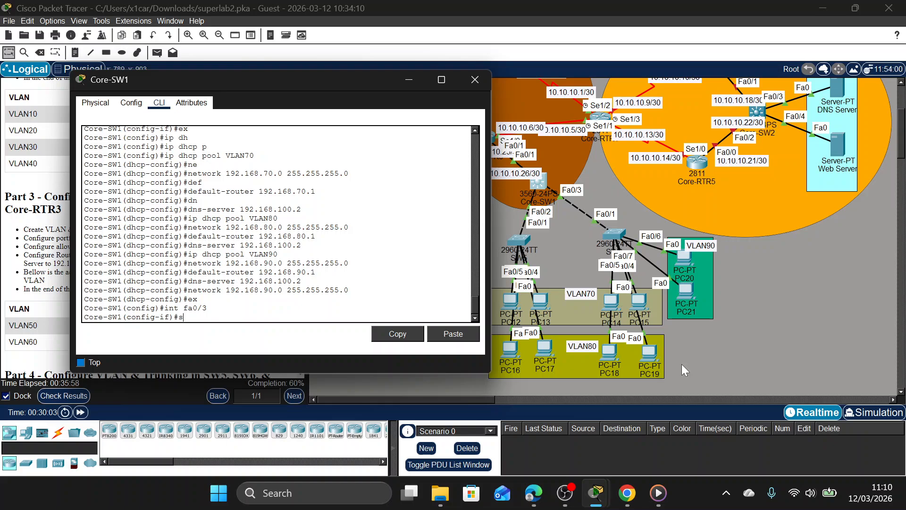
key(Tab)
text(m)
key(Tab)
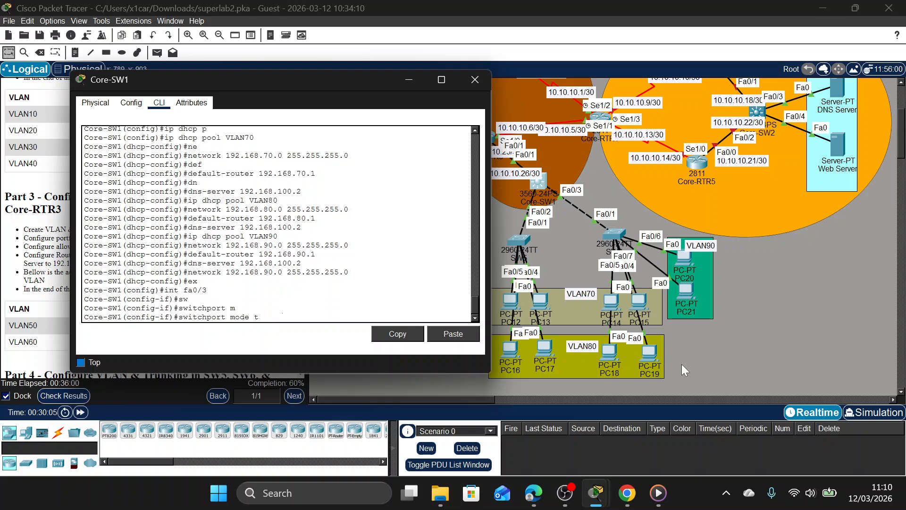
text(t)
key(Tab)
key(Return)
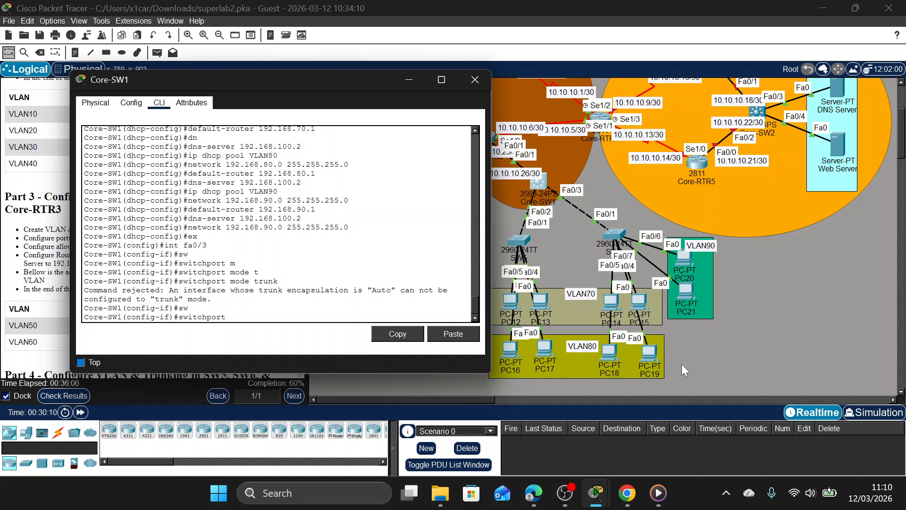
Set the trunk encapsulation on Core-SW1's Fa0/3 interface to dot1q.
text(t)
key(Tab)
text(e)
key(Tab)
text(d)
key(Tab)
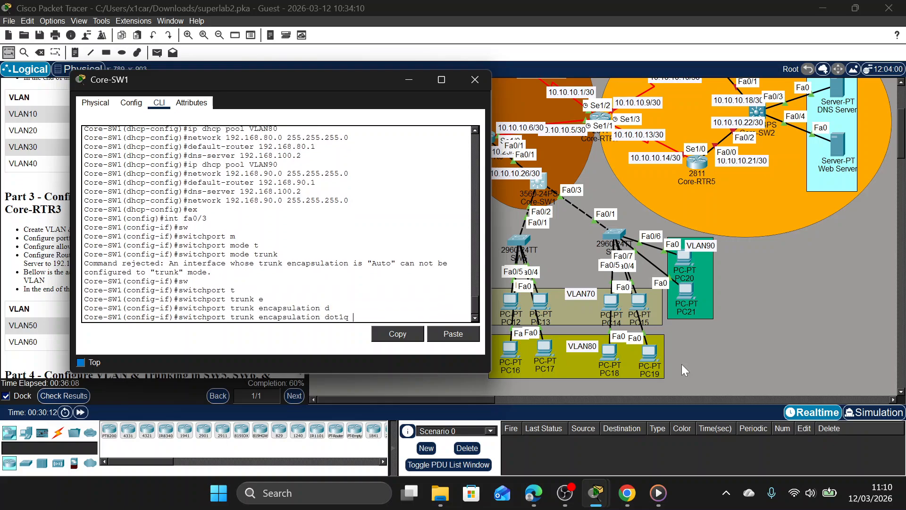
key(Return)
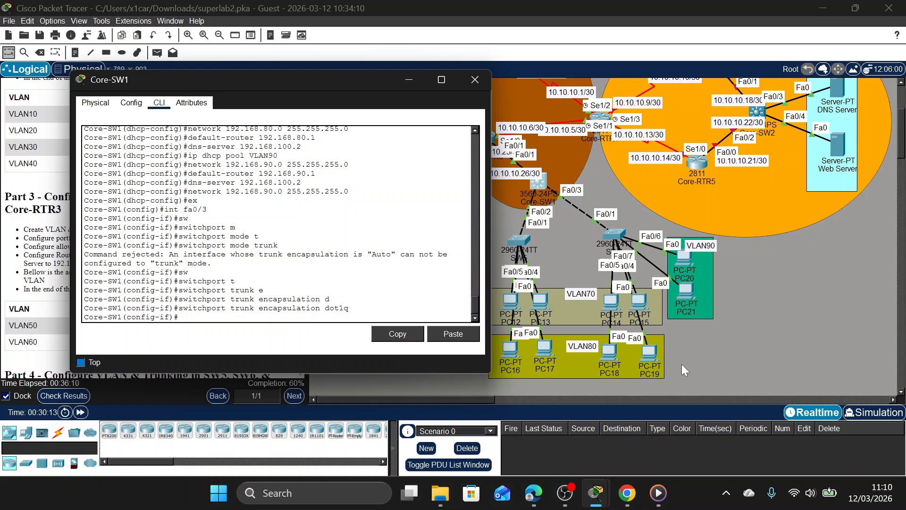
Set the switchport mode of Core-SW1's Fa0/3 interface to trunk.
key(Up)
key(Up)
key(Return)
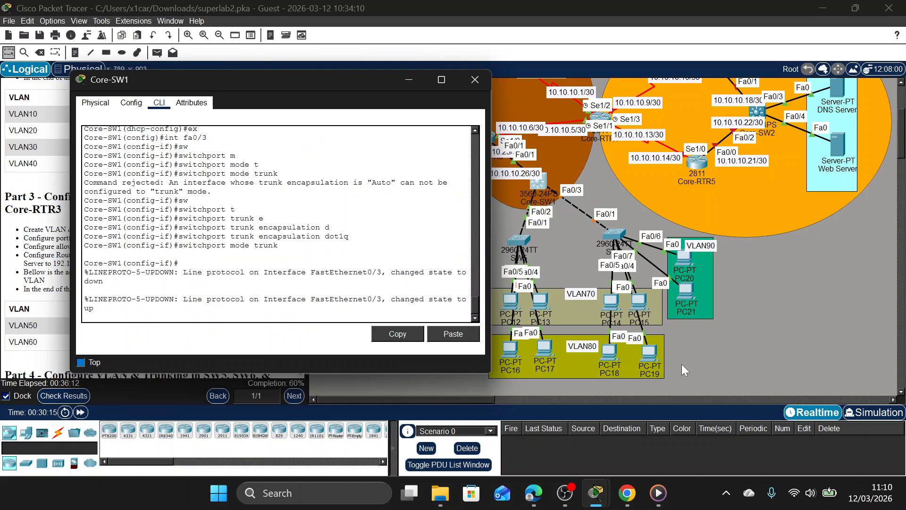
key(Return)
Set the allowed VLAN list on Core-SW1's Fa0/3 trunk as 70.80.90 and enable spanning-tree PortFast on the interface.
text(sw)
key(Tab)
text(m)
key(Tab)
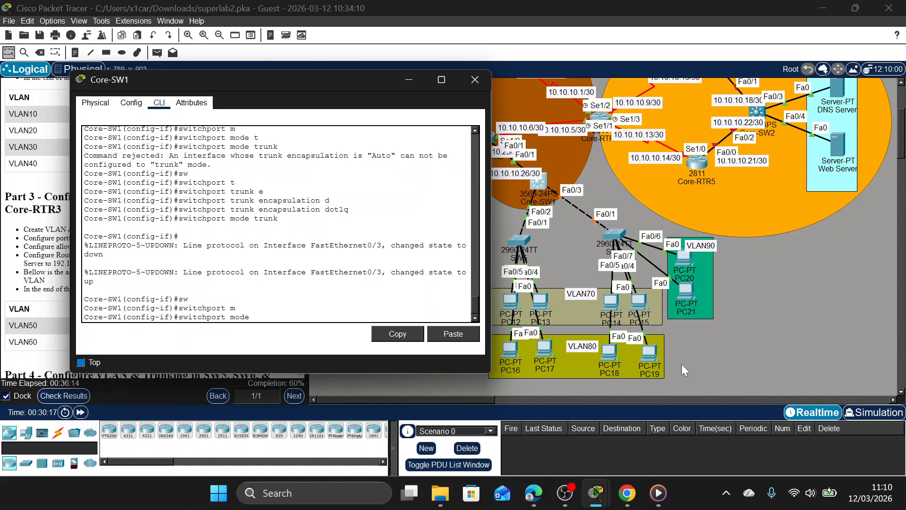
text(t)
key(Tab)
text(a)
key(Tab)
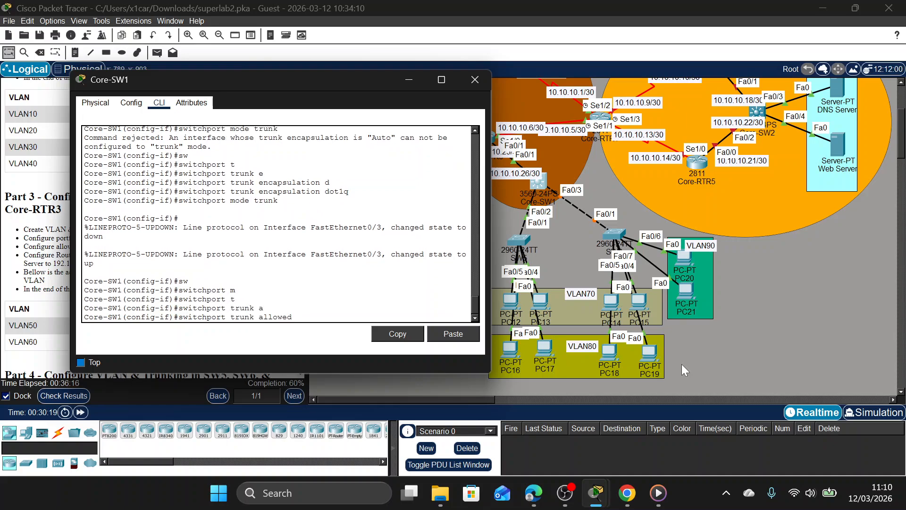
text(v)
key(Tab)
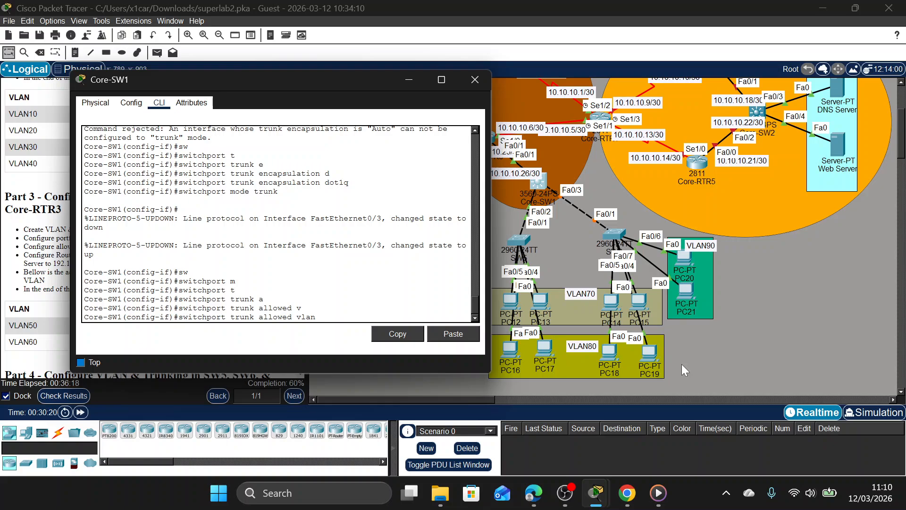
text(70.80.90)
key(Return)
text(spa po)
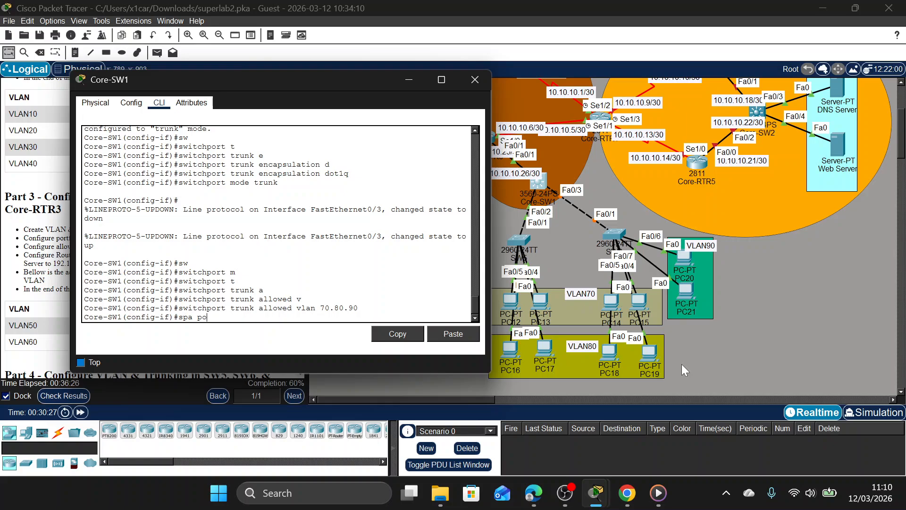
key(Return)
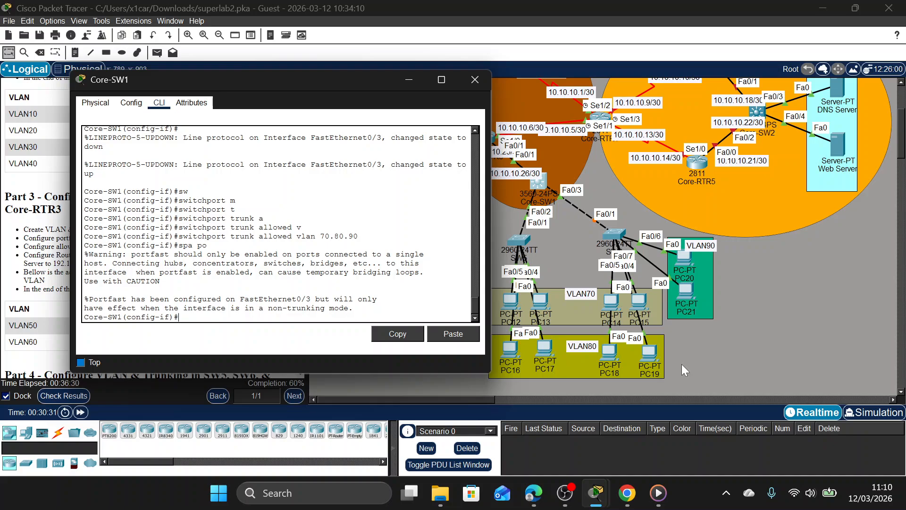
Enter interface configuration for Fa0/2 on Core-SW1 and set its trunk encapsulation to dot1q.
text(int fa0/2)
key(Return)
text(sw)
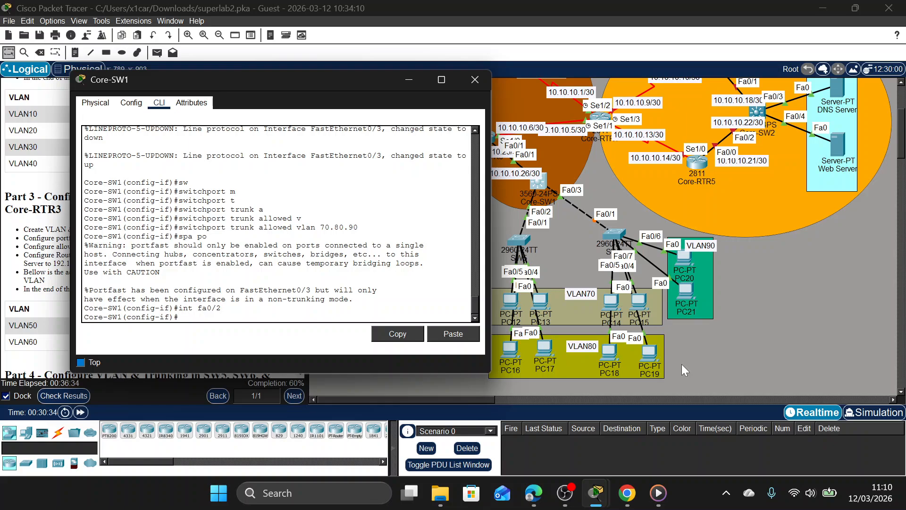
key(Tab)
text(t)
key(Tab)
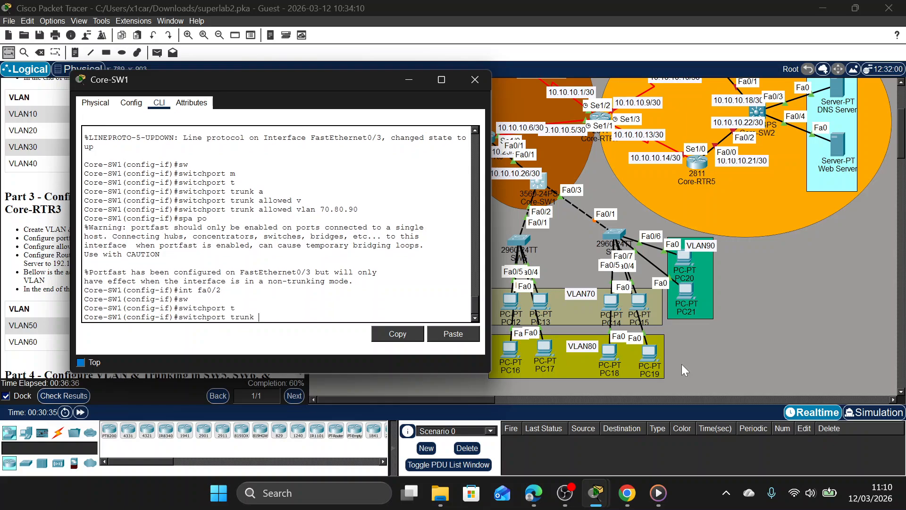
text(e)
key(Tab)
text(d)
key(Tab)
key(Return)
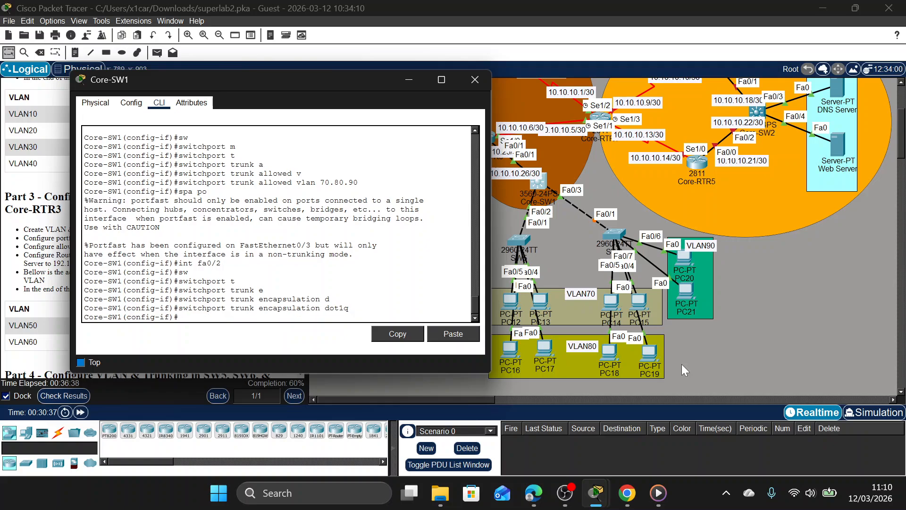
Set the switchport mode of Core-SW1's Fa0/2 interface to trunk.
text(sw)
key(Tab)
text(m)
key(Tab)
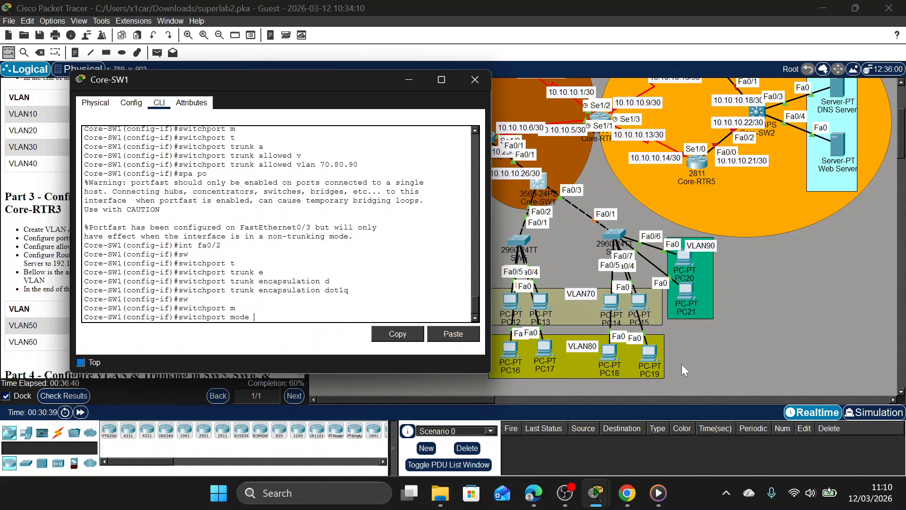
text(t)
key(Tab)
key(Return)
Restrict the Fa0/2 trunk on Core-SW1 to allowed VLANs 70,80,90.
text(sw)
key(Tab)
text(t)
key(Tab)
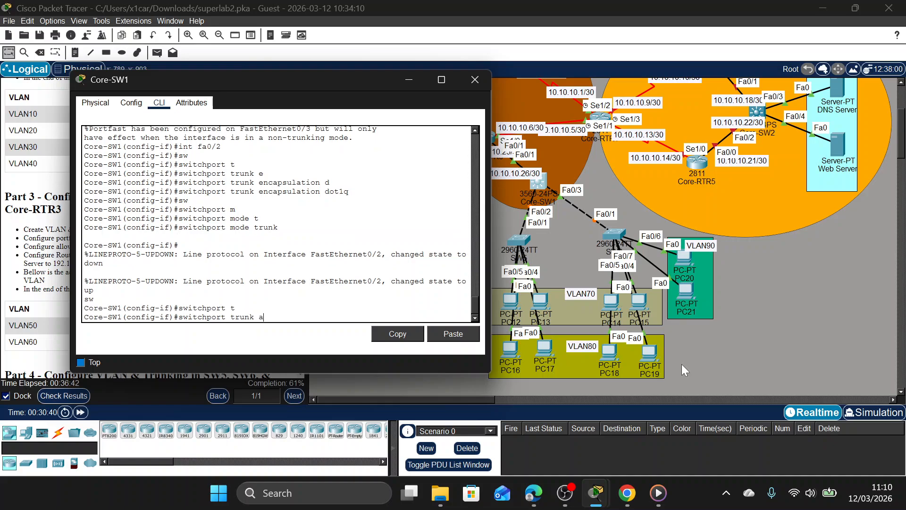
text(a)
key(Tab)
text(b)
key(Tab)
key(BackSpace)
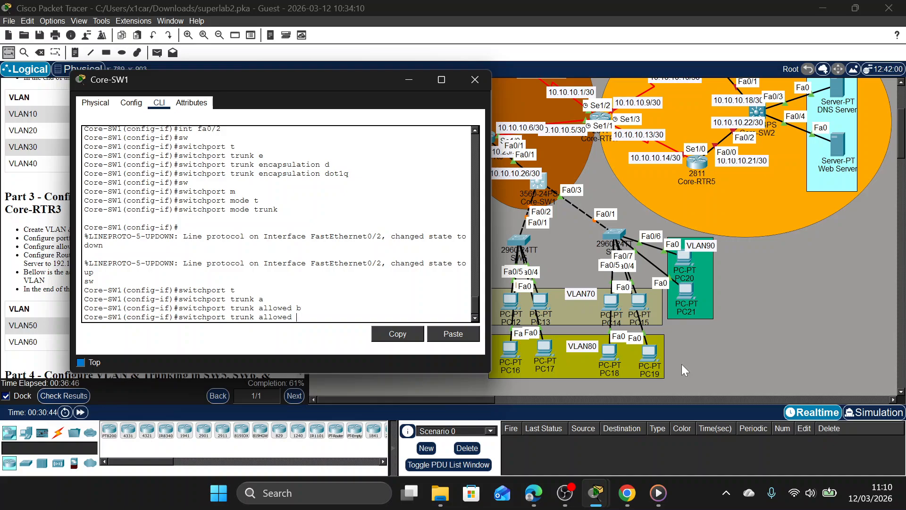
text(V)
key(Tab)
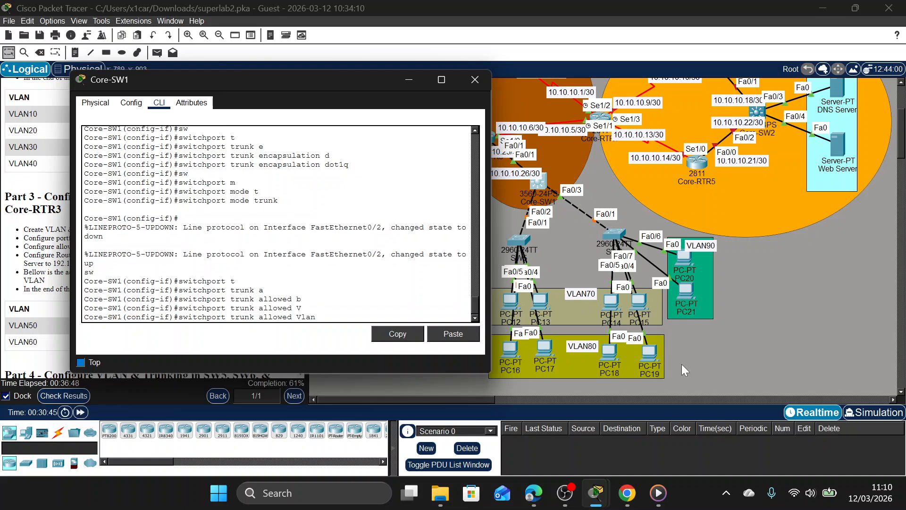
text(70,80,90)
key(Return)
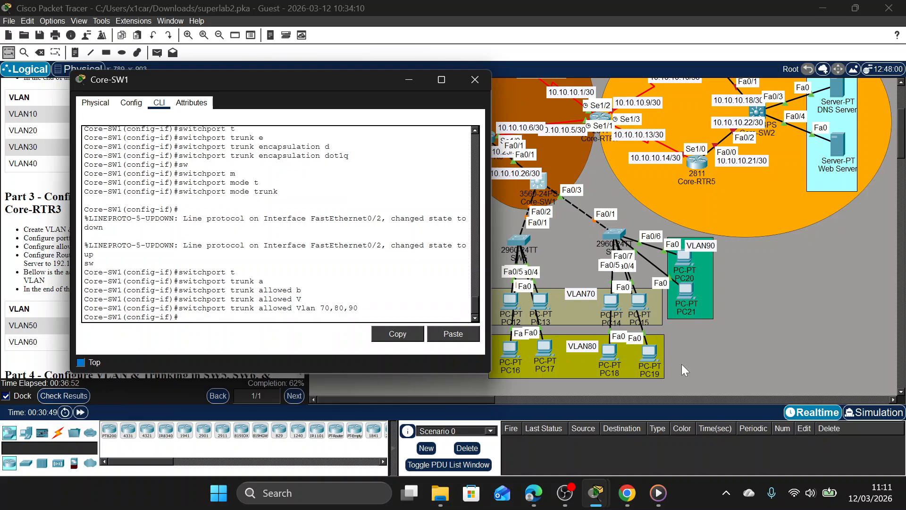
Enable spanning-tree PortFast on Core-SW1's Fa0/2 interface.
text(SPA O)
text(P)
text(PO)
key(Return)
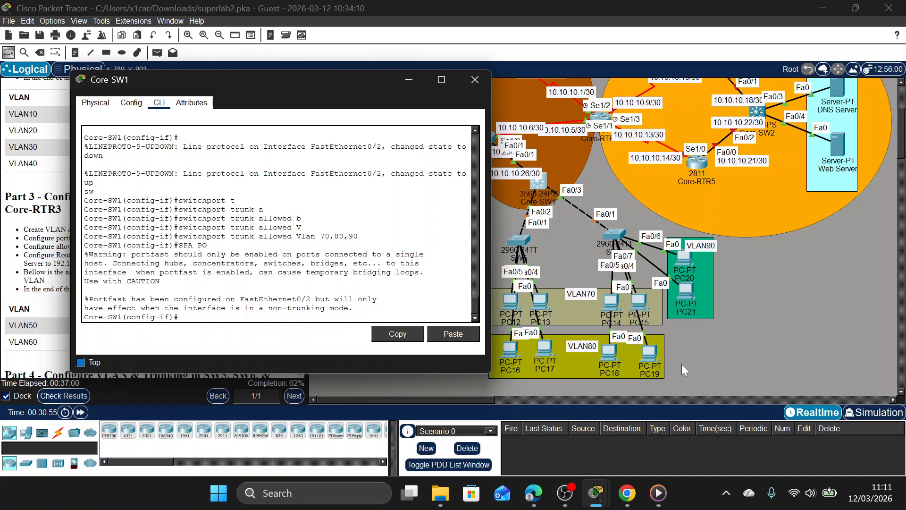
Leave the Fa0/2 configuration and assign IP address 192.168.70.1 255.255.255.0 to Core-SW1's VLAN 70 interface.
text(ex)
key(Return)
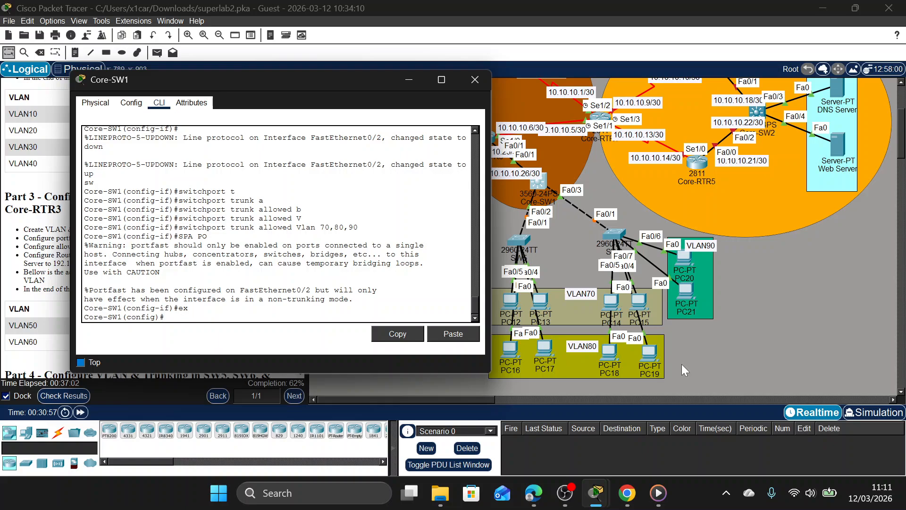
text(int vlan70)
key(Return)
text(ip)
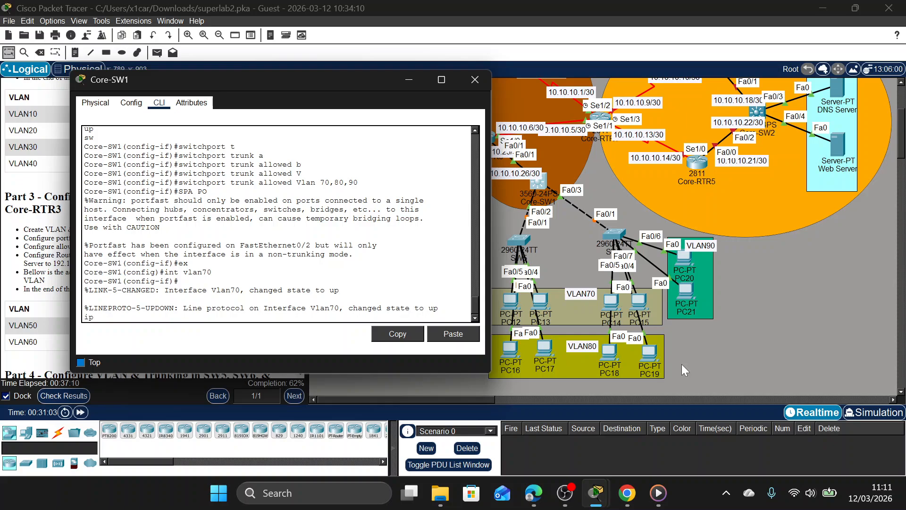
text( add 192.168.)
text(70.2)
text( 25)
text(5.255.255.0)
key(Return)
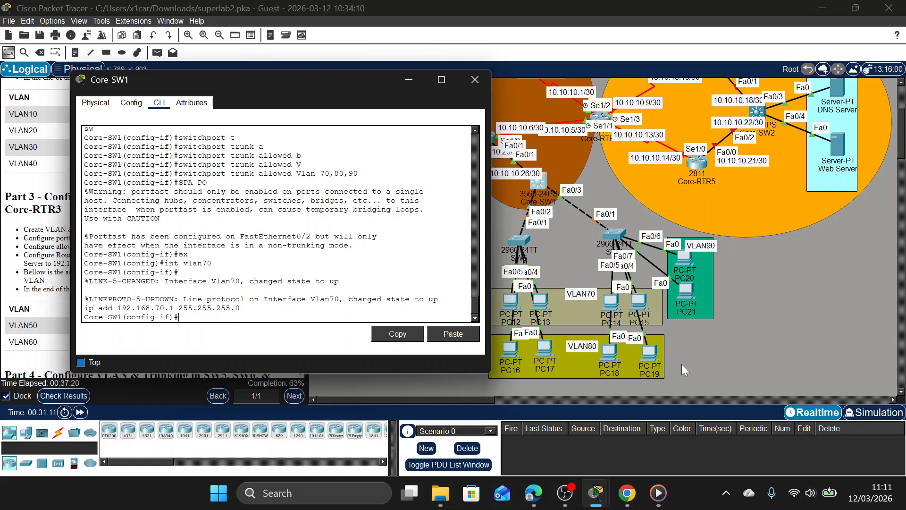
Create the VLAN 80 interface on Core-SW1 with IP address 192.168.80.1 255.255.255.0.
key(Up)
key(Left)
key(BackSpace)
text(8)
key(Return)
key(Up)
key(Up)
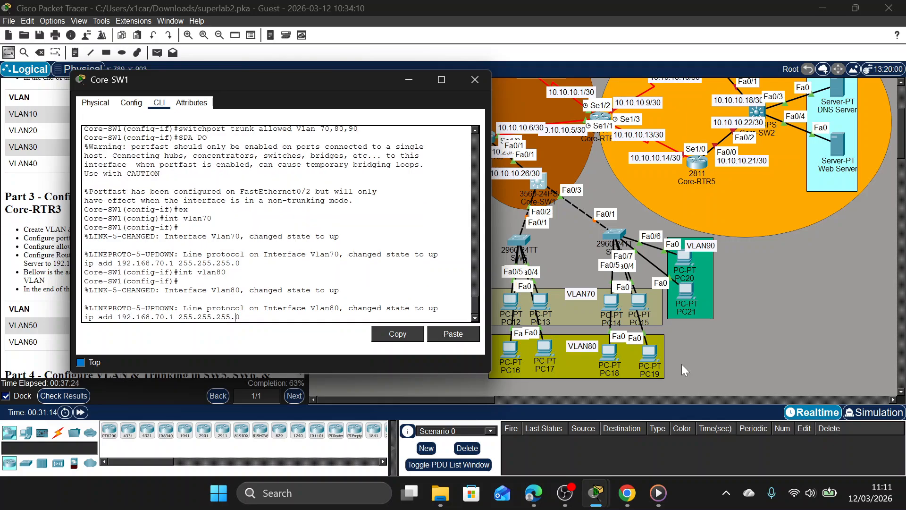
key(BackSpace)
text(8)
key(Return)
Create the VLAN 90 interface on Core-SW1 with IP address 192.168.90.1 255.255.255.0.
key(Up)
key(Up)
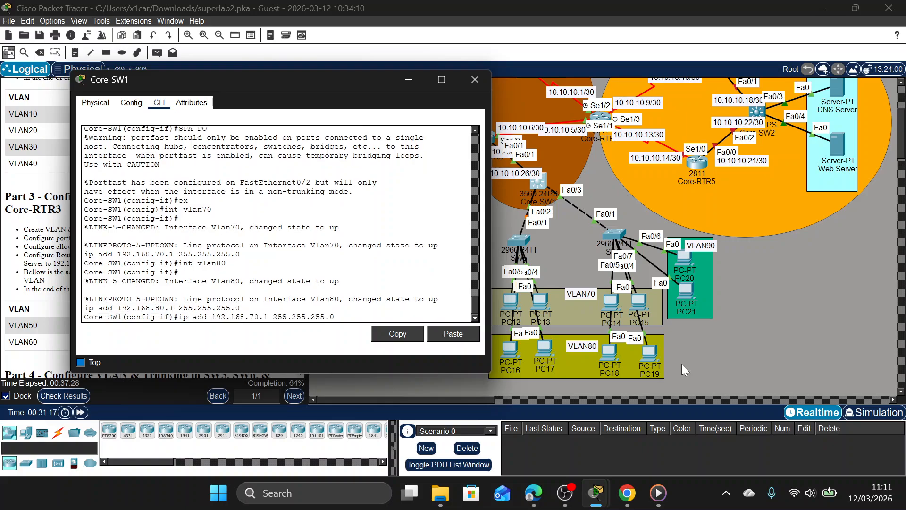
key(BackSpace)
key(BackSpace)
text(90)
key(Return)
key(Up)
key(Up)
key(Left)
key(Left)
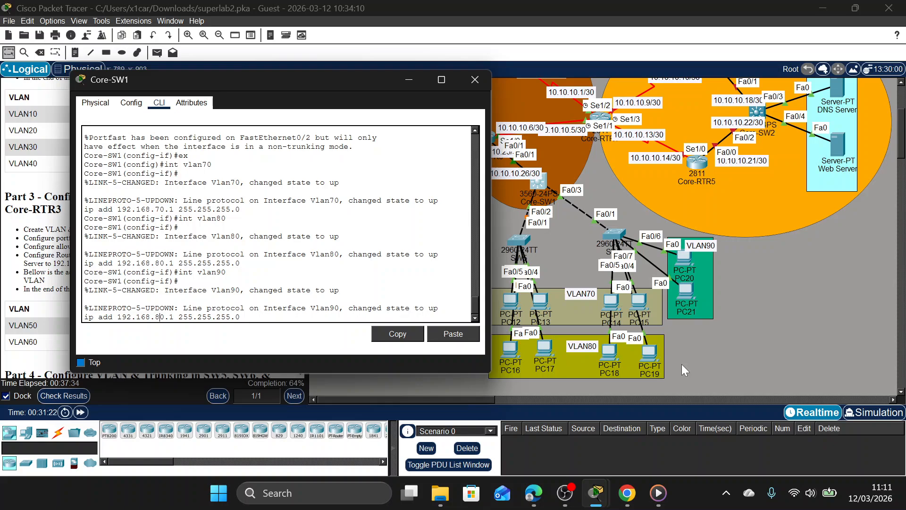
key(BackSpace)
text(9)
key(Return)
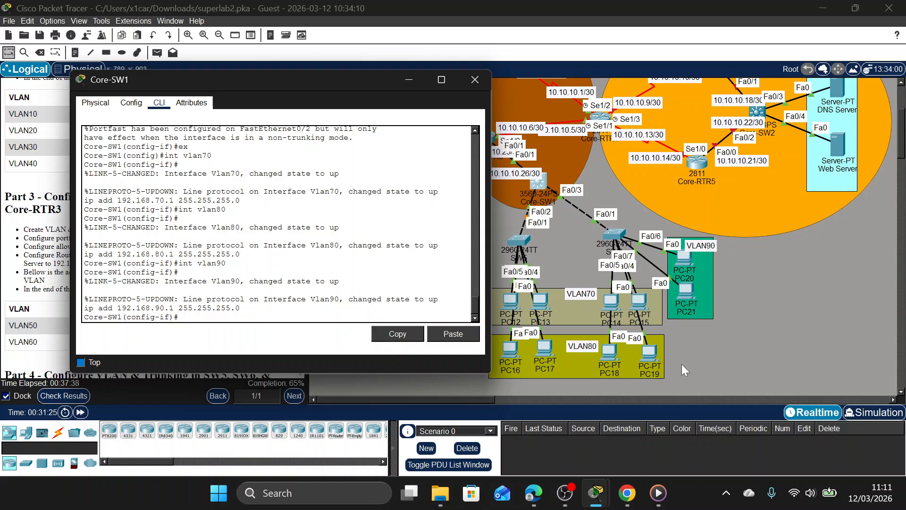
Define VLAN 70 on Core-SW1 and name it VLAN70.
text(e)
key(BackSpace)
text(vlan 70)
key(Return)
text(name )
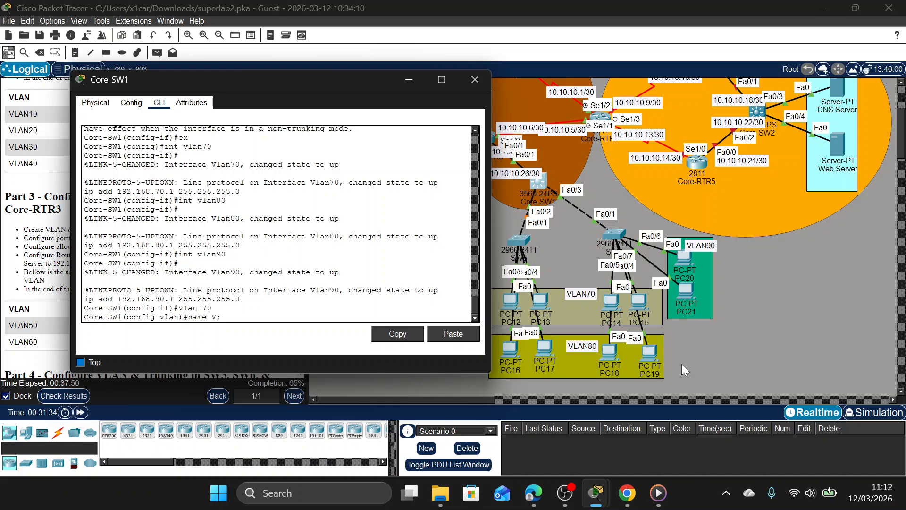
text(VLAN70)
key(Return)
Define VLAN 80 on Core-SW1 and name it VLAN80.
key(Up)
key(Up)
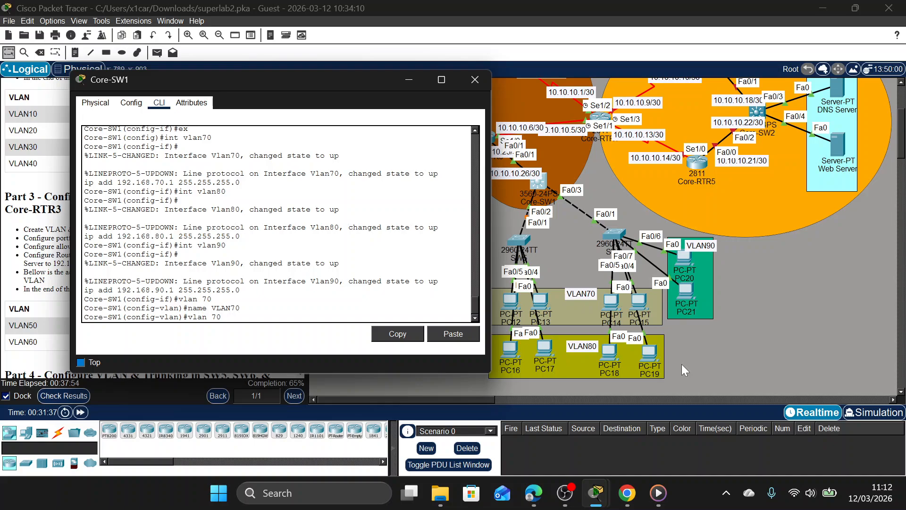
key(Left)
key(BackSpace)
text(8)
key(Return)
key(Up)
key(Up)
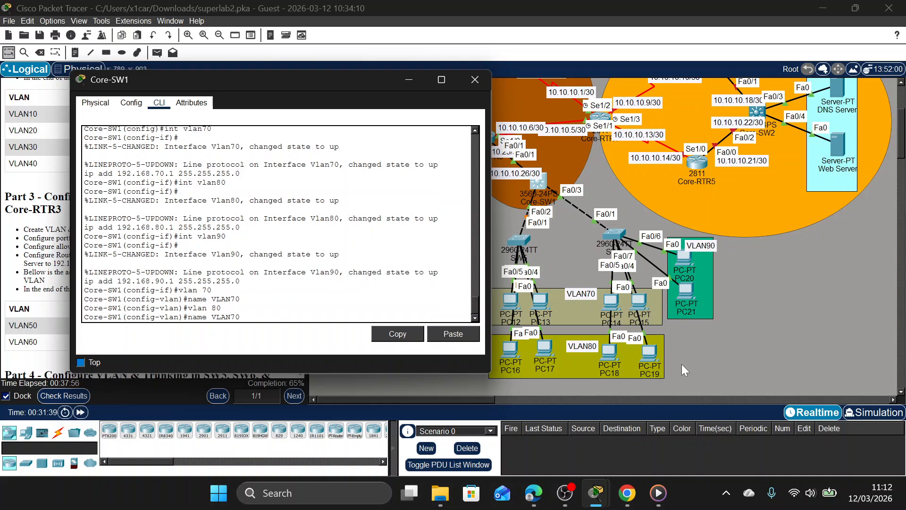
key(Left)
key(BackSpace)
text(8)
key(Return)
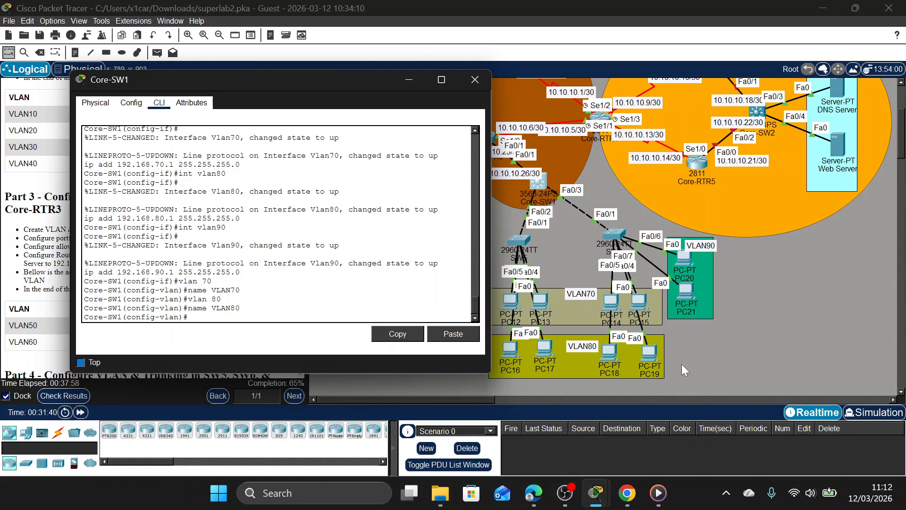
Define VLAN 90 on Core-SW1, name it VLAN90, and return to global configuration mode.
key(Up)
key(Up)
key(Left)
key(BackSpace)
text(9)
key(Return)
key(Up)
key(Up)
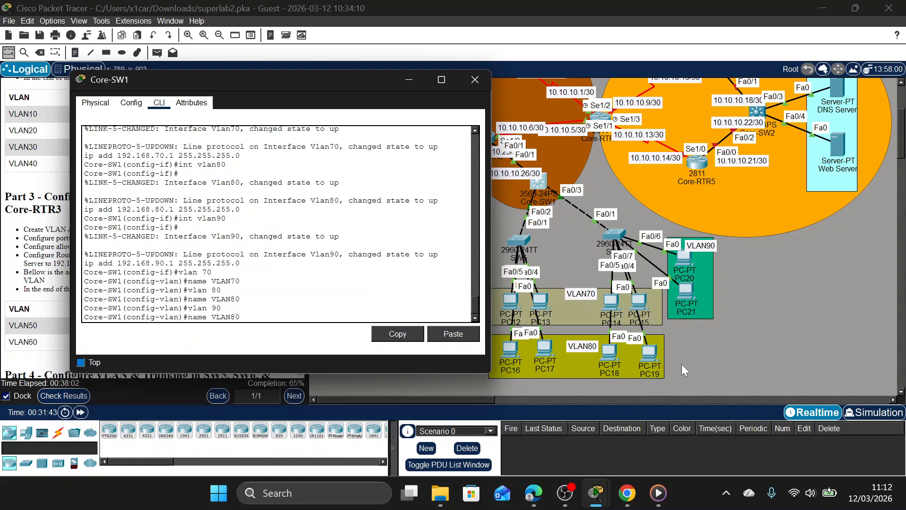
key(Left)
key(BackSpace)
text(9)
key(Return)
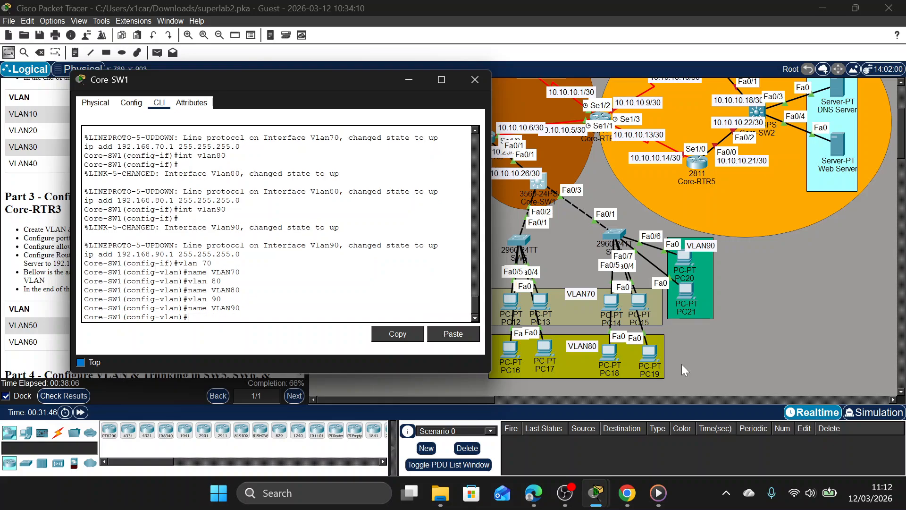
text(EX)
key(Return)
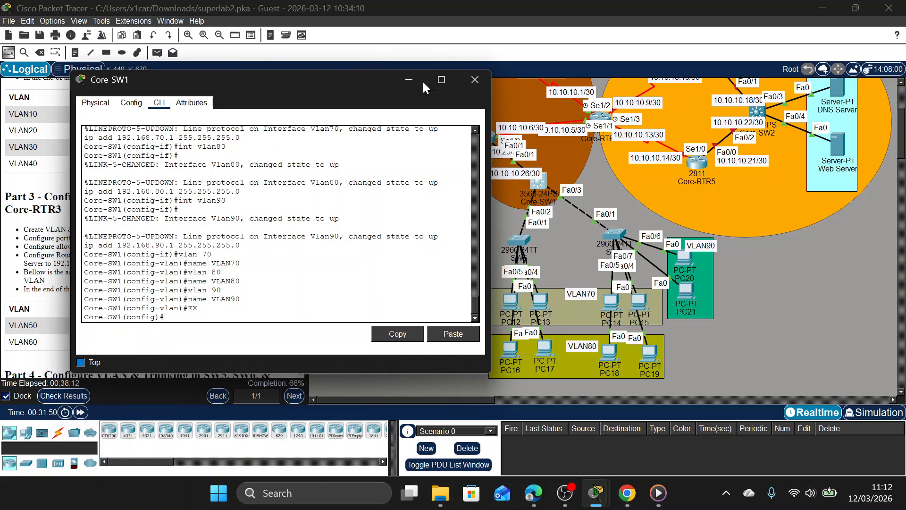
Check the activity results and review Core-SW1's assessment items for DHCP excluded addresses, pools, EIGRP, trunk ports and VLAN interfaces.
click(64, 395)
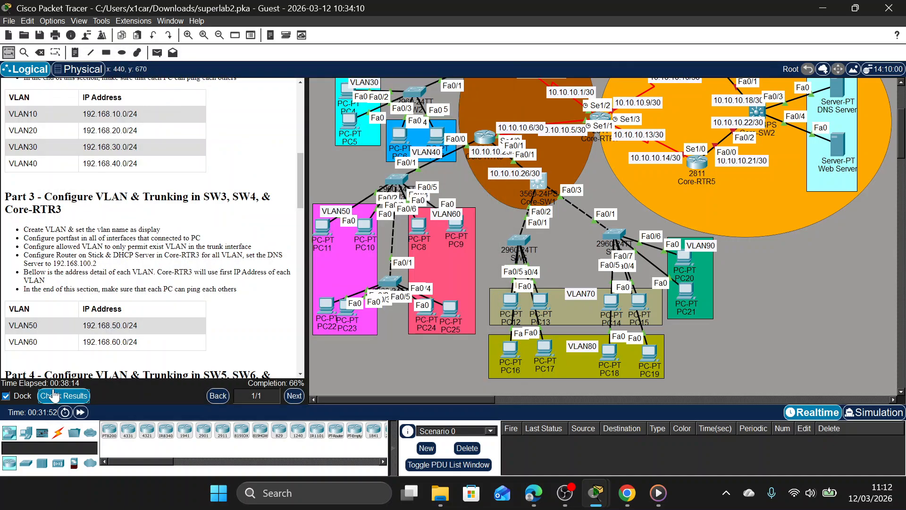
click(109, 77)
scroll(188, 183, down, 20)
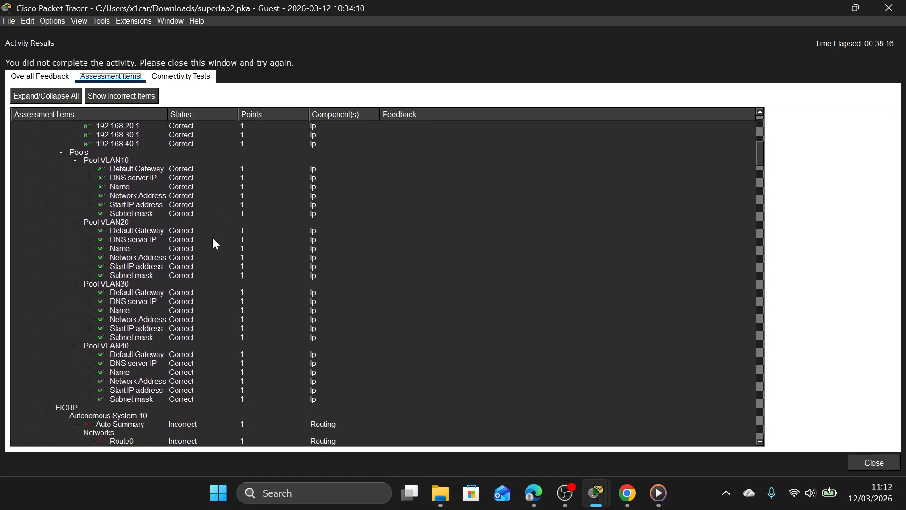
scroll(146, 302, down, 15)
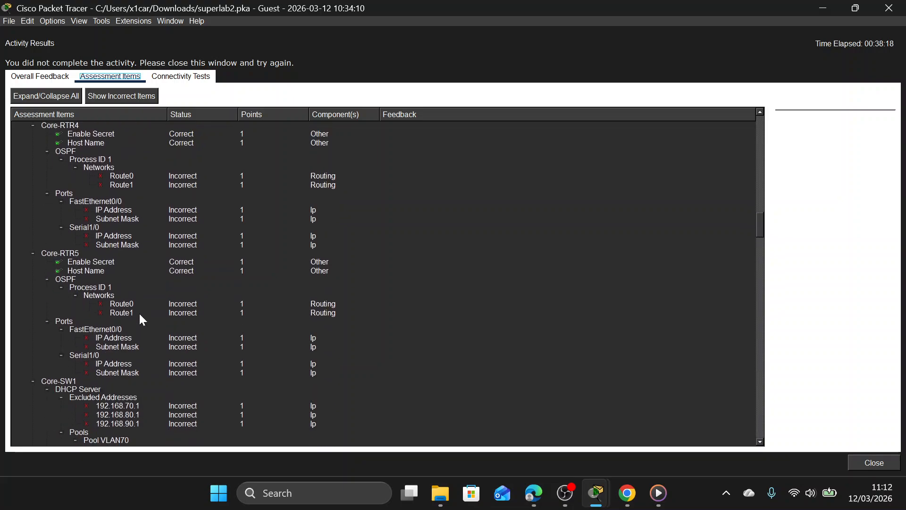
scroll(126, 317, down, 5)
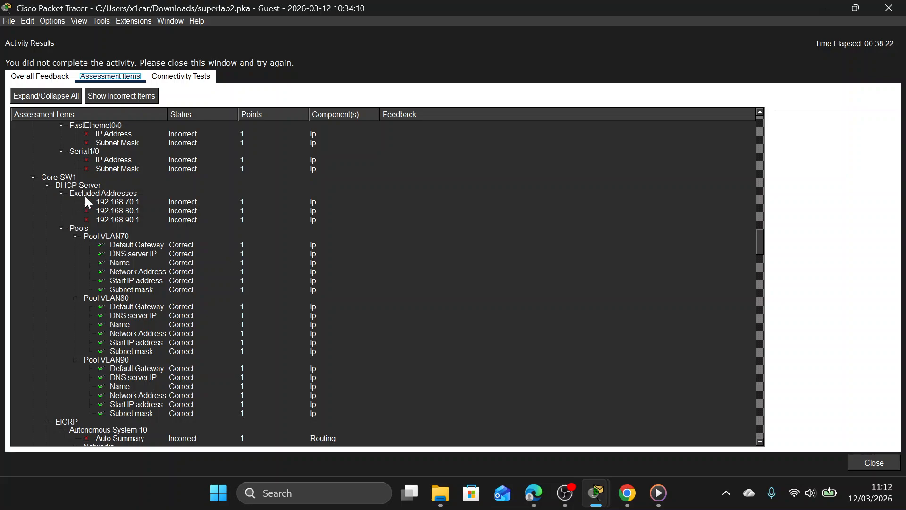
click(103, 195)
click(107, 204)
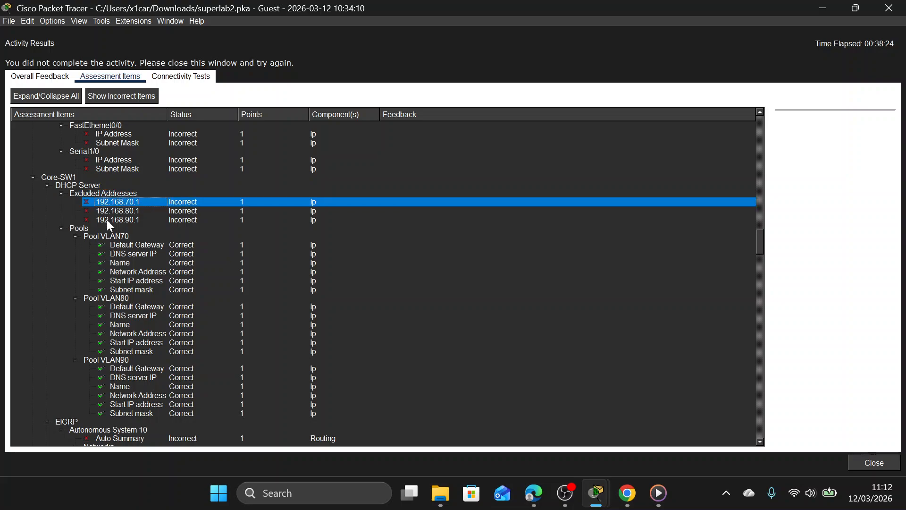
scroll(156, 188, down, 11)
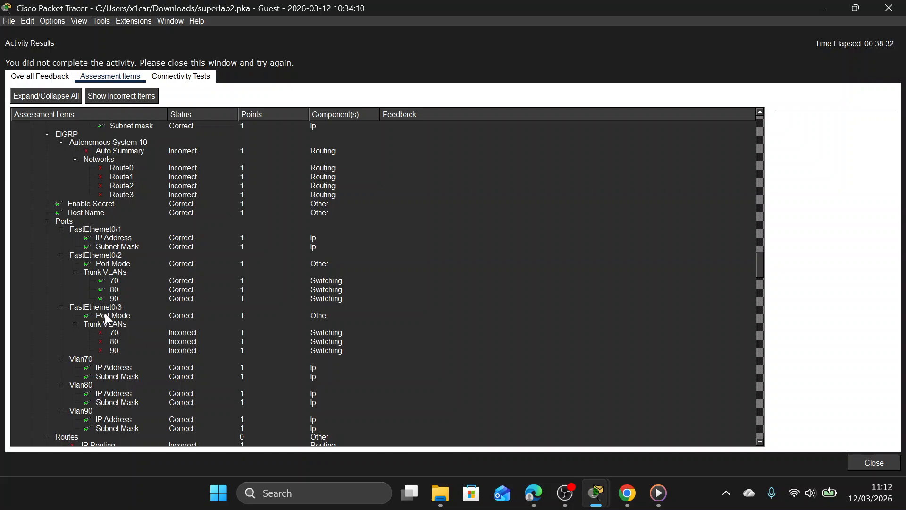
Examine Core-SW1's assessment items for FastEthernet0/2 and FastEthernet0/3 trunk VLANs, VLAN interfaces, routing and VLAN names, and close the results.
scroll(118, 304, up, 6)
scroll(117, 305, down, 4)
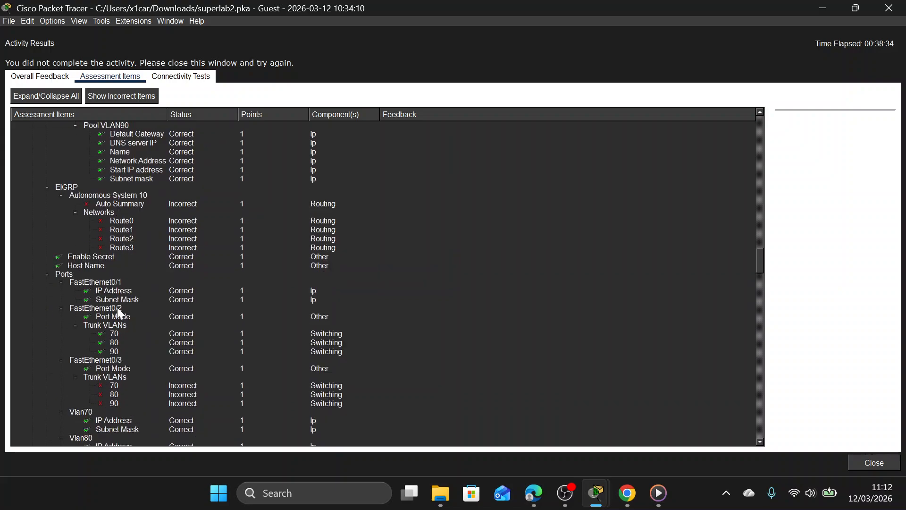
scroll(117, 307, down, 3)
scroll(110, 324, down, 2)
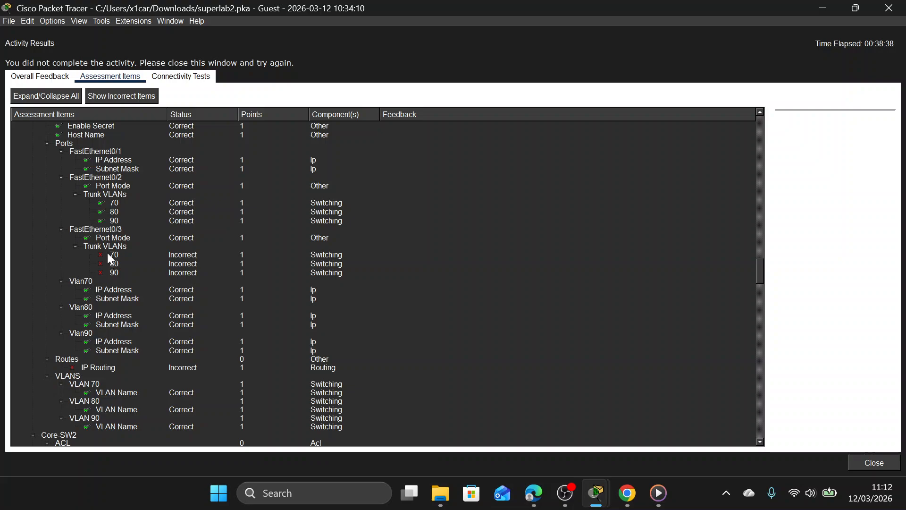
scroll(107, 264, down, 2)
scroll(105, 290, down, 1)
scroll(104, 293, up, 3)
click(902, 5)
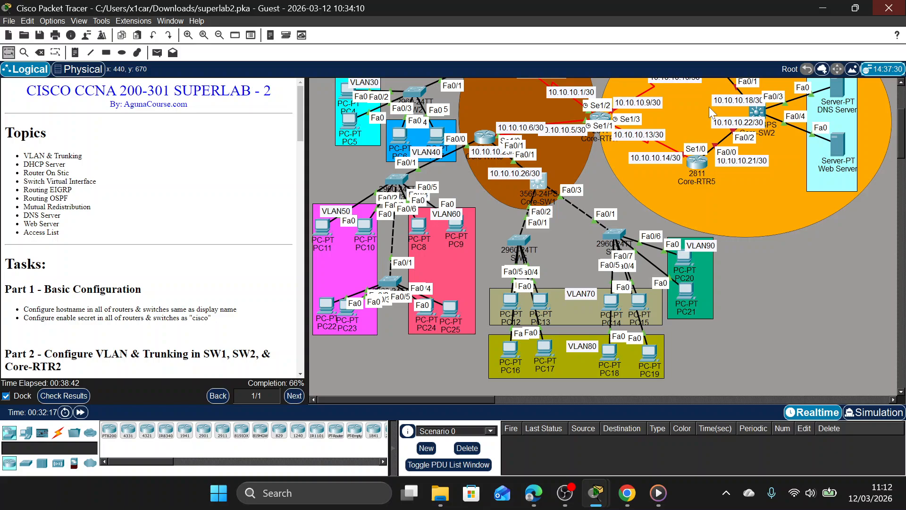
On Core-SW1's interface Fa0/3, set the trunk encapsulation to dot1q.
click(543, 187)
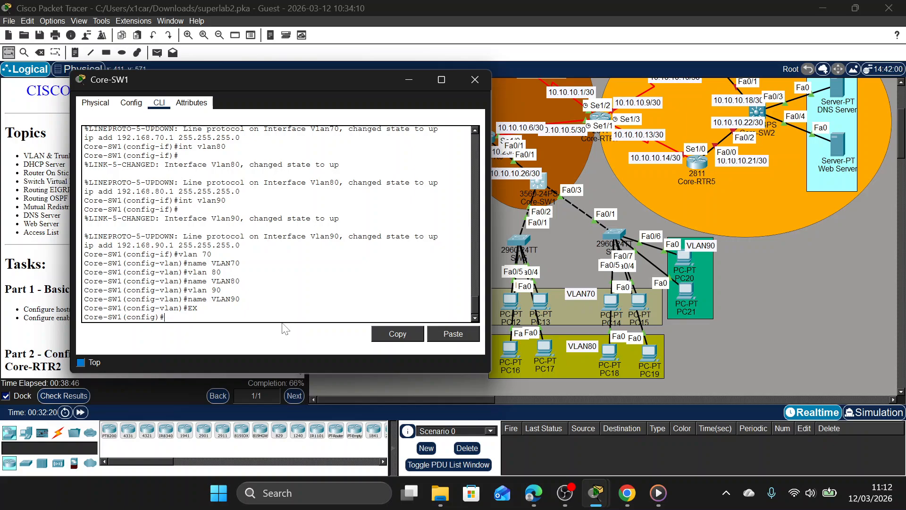
text(int fa0/3)
key(Return)
text(sw)
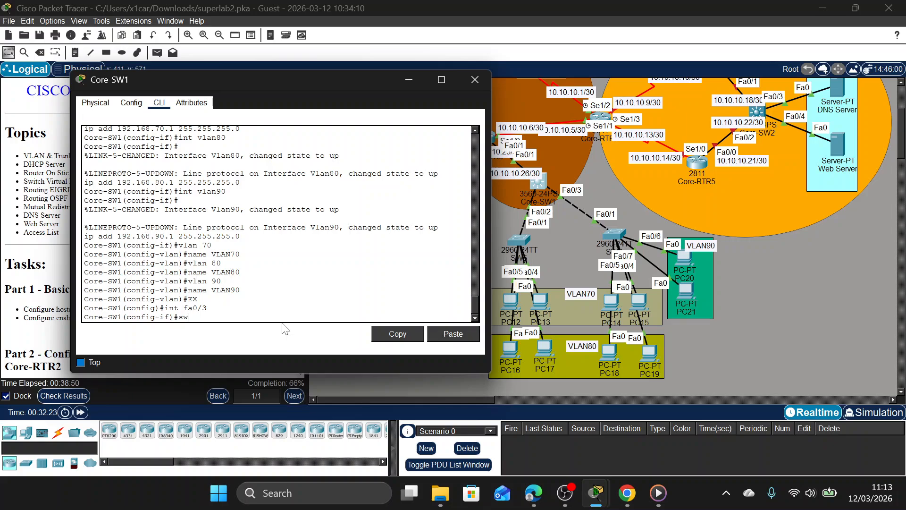
key(Tab)
text(m)
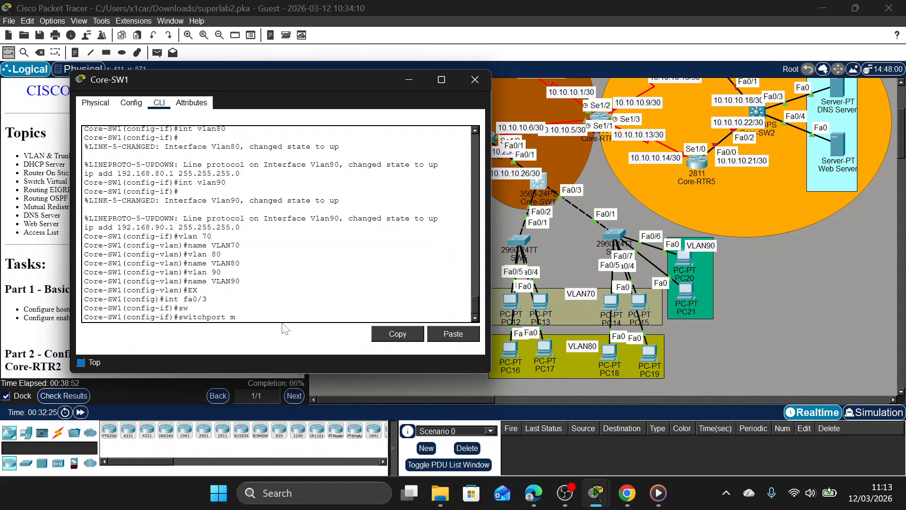
text(T)
key(Tab)
text(e)
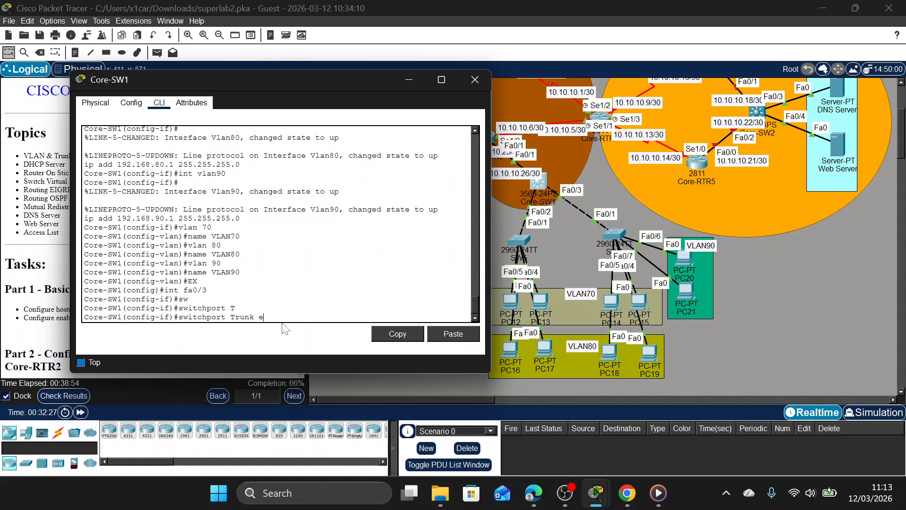
key(Tab)
text(d)
key(Tab)
key(Return)
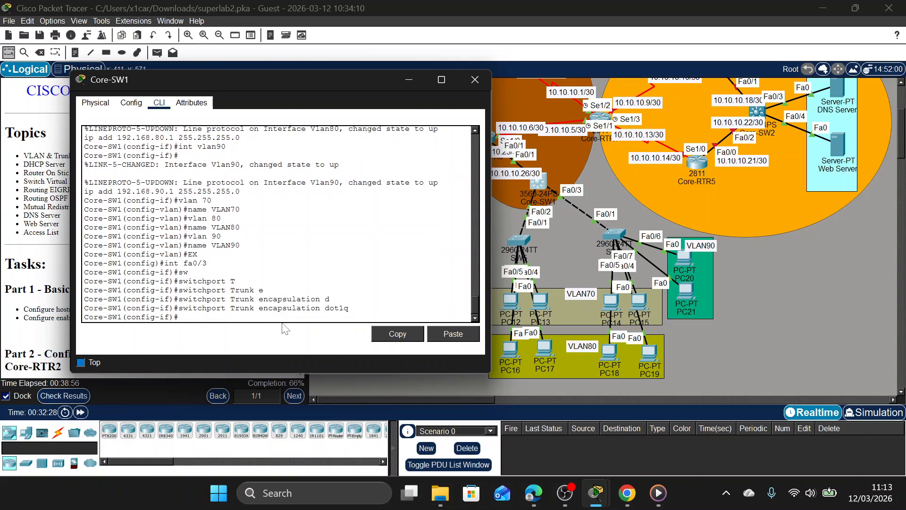
Set Core-SW1's Fa0/3 port to trunk mode.
text(sw)
key(Tab)
text(m)
key(Tab)
text(t)
key(Tab)
key(Return)
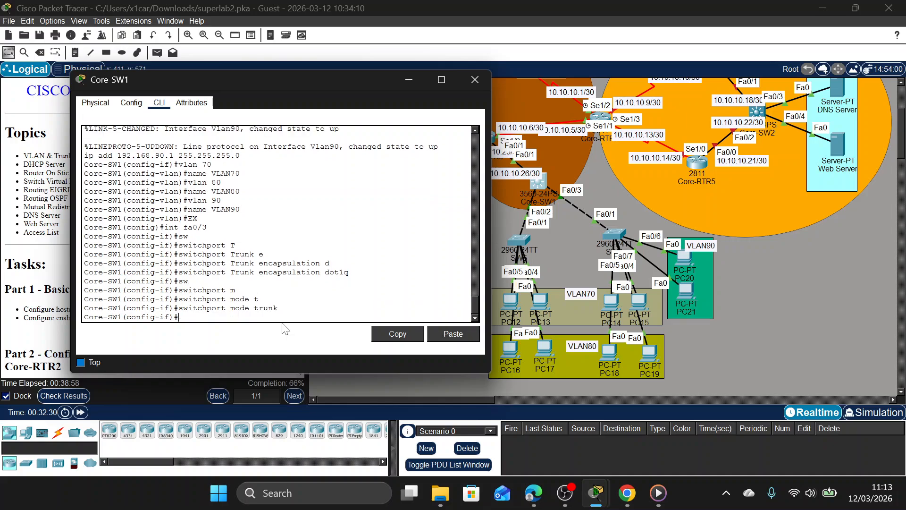
Allow VLANs 70, 80 and 90 on Core-SW1's Fa0/3 trunk and close the switch's window.
text(sw)
key(Tab)
text(t)
key(Tab)
text(a)
key(Tab)
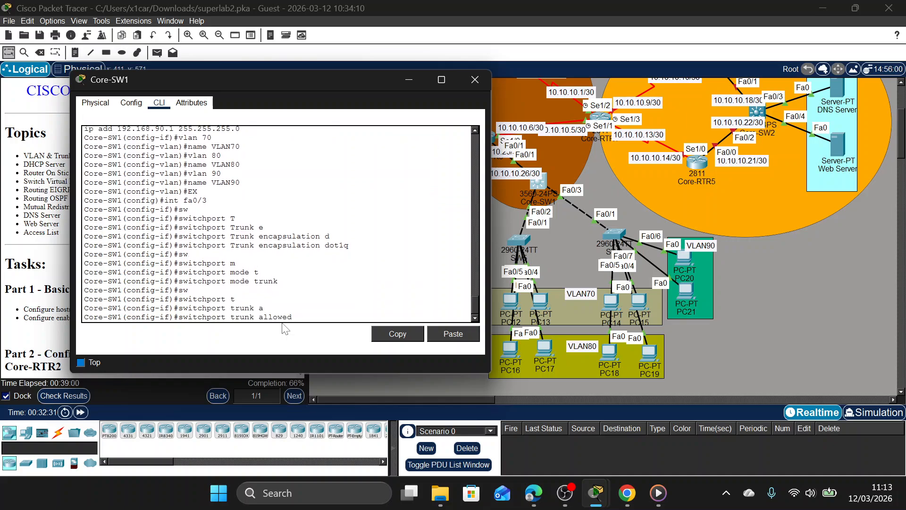
text(v)
key(Tab)
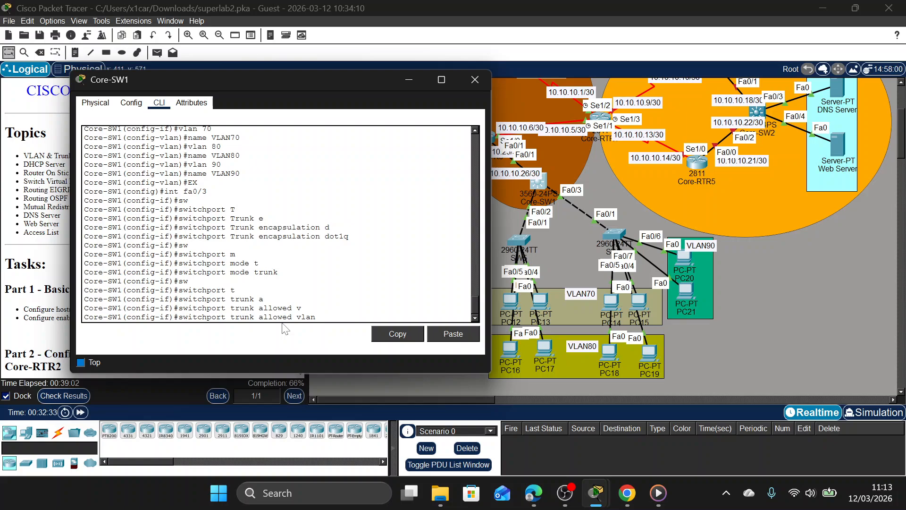
text(70,80,90)
key(Return)
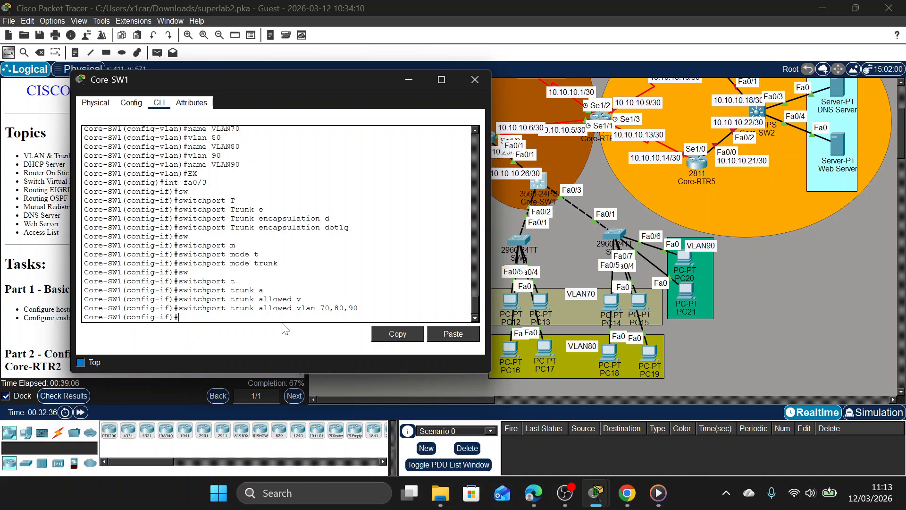
scroll(278, 224, up, 4)
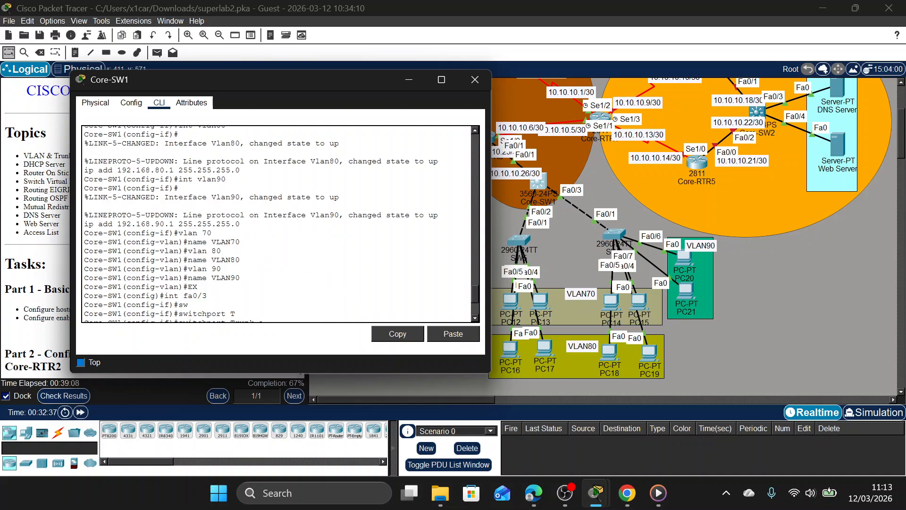
click(479, 86)
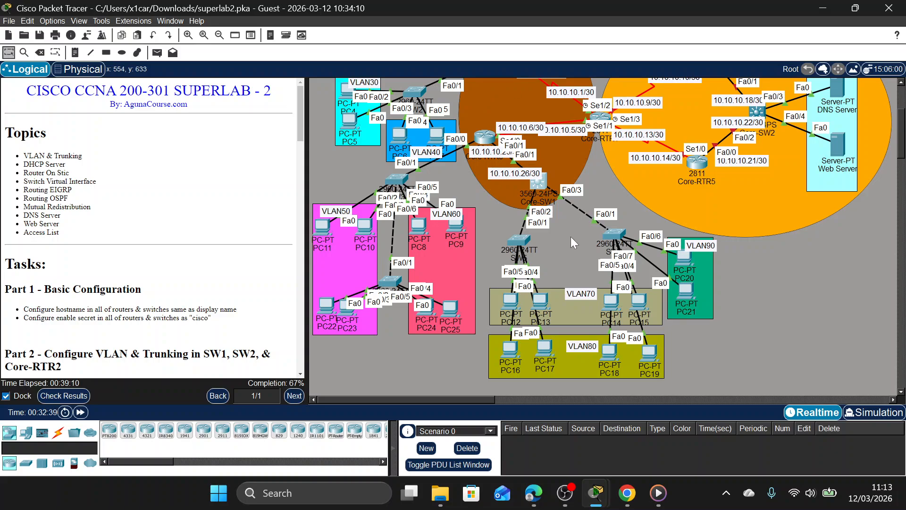
Open SW6's command line, enter privileged mode with the enable password, and enter global configuration mode.
click(613, 234)
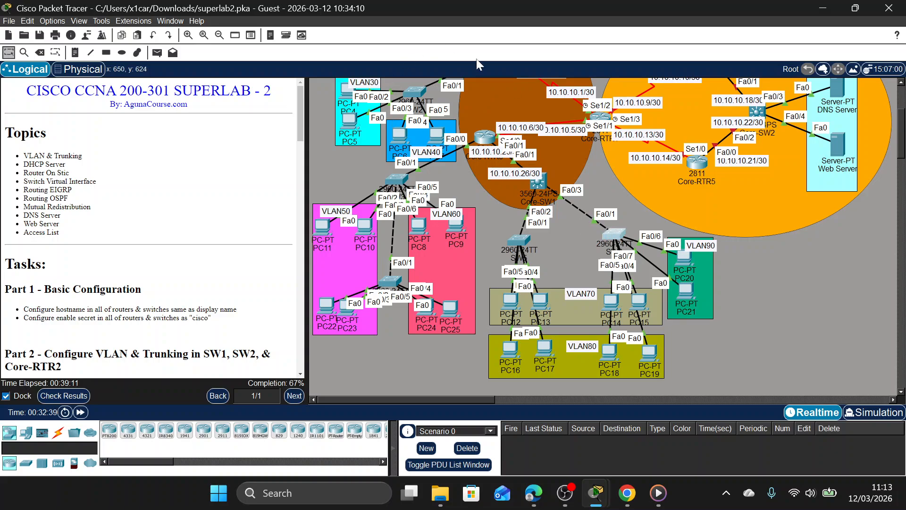
drag(518, 90, 336, 88)
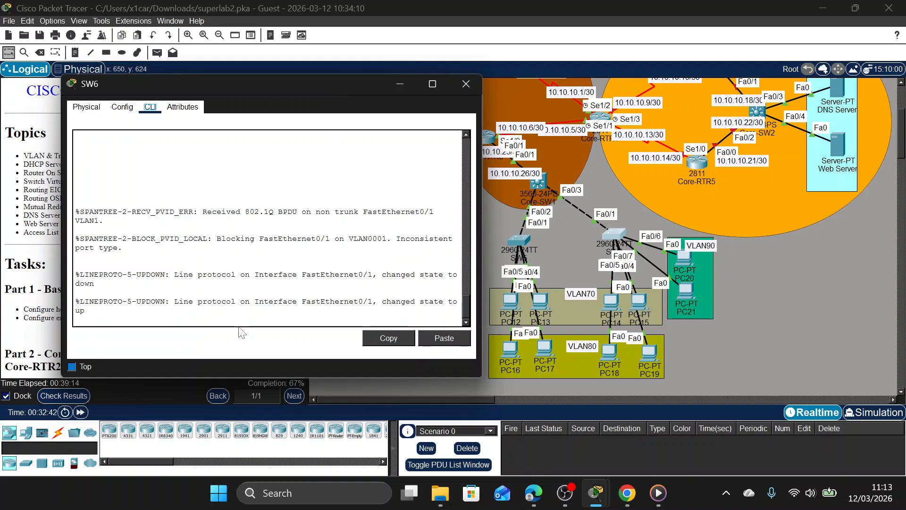
key(Return)
text(en)
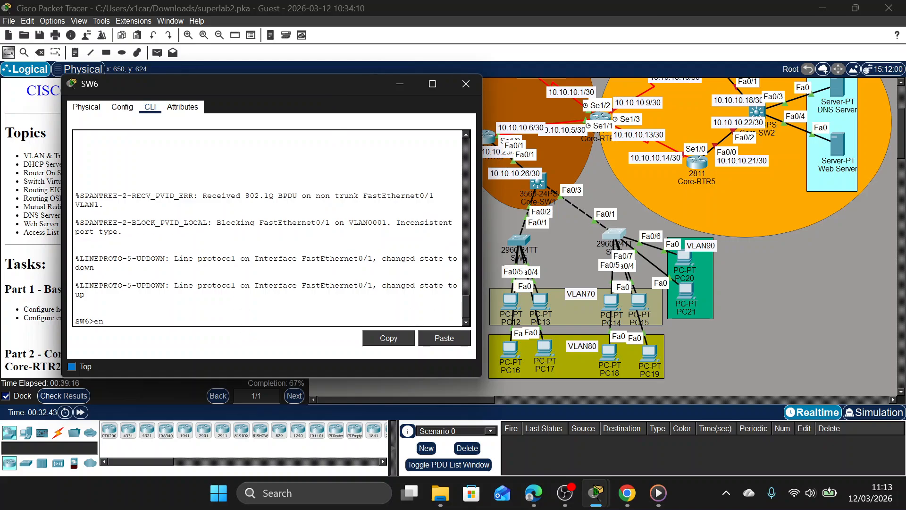
key(Return)
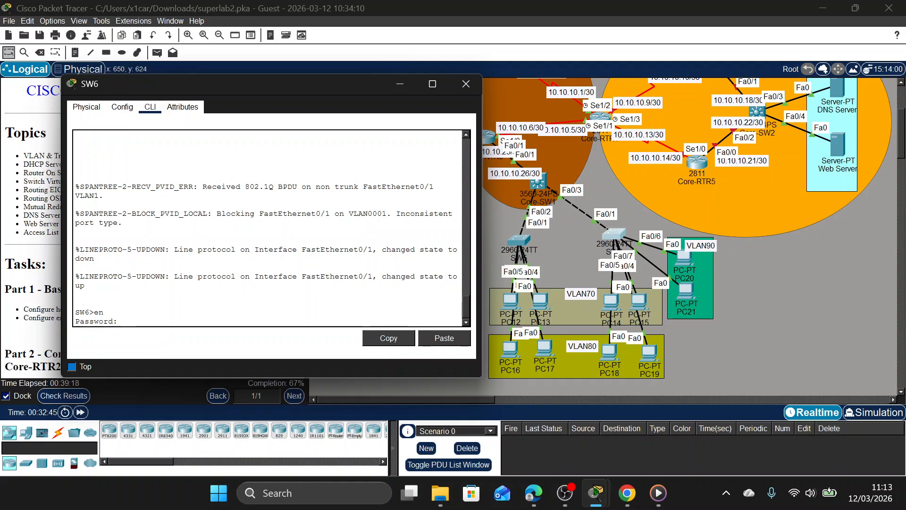
key(Return)
text(conf t)
key(Return)
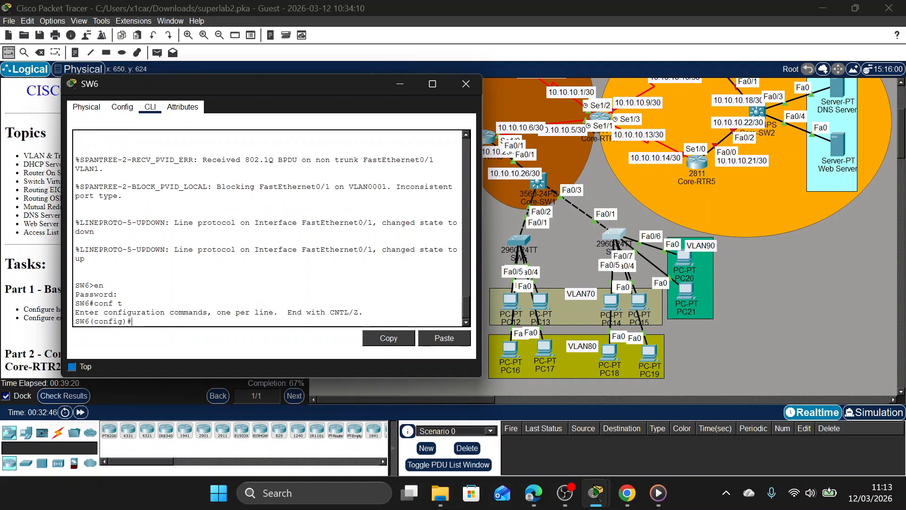
Set SW6's interface Fa0/1 to trunk mode.
text(e)
key(BackSpace)
text(int fa)
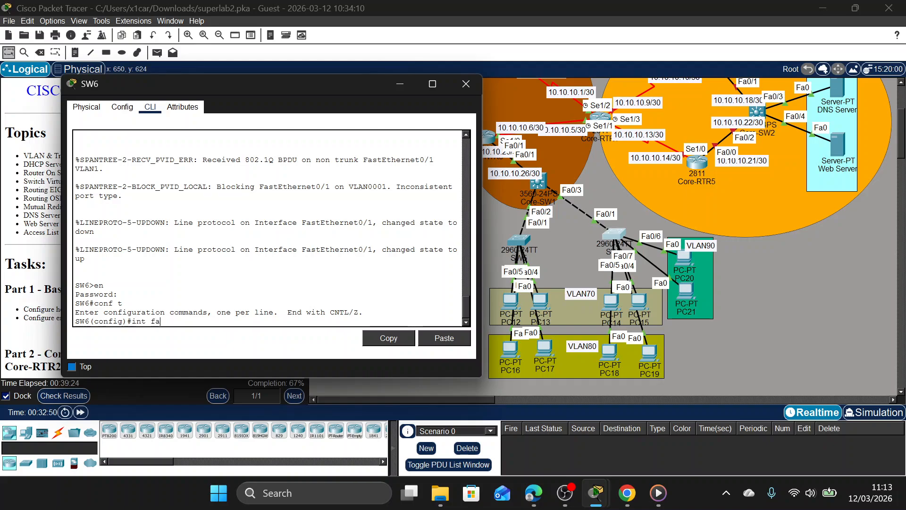
text(0/)
text(1)
key(Return)
text(ip)
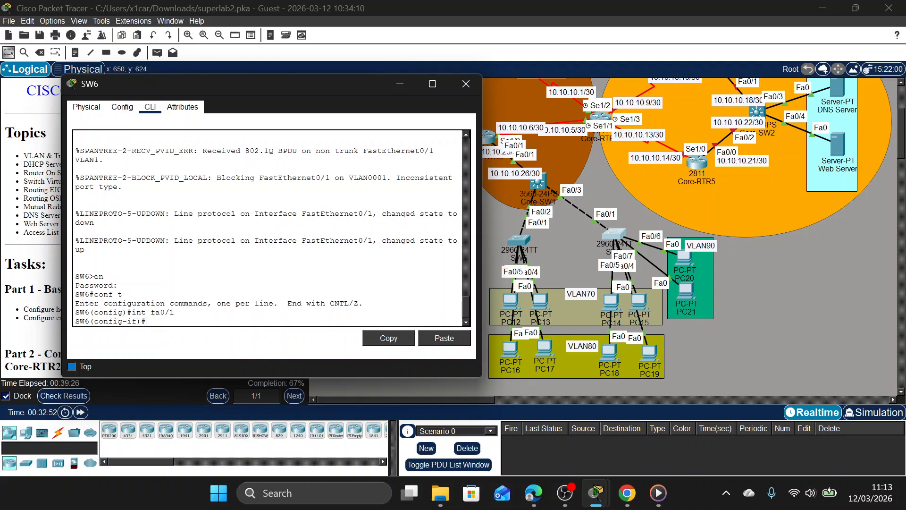
key(BackSpace)
key(BackSpace)
text(sw)
key(Tab)
text(m)
key(Tab)
text(t)
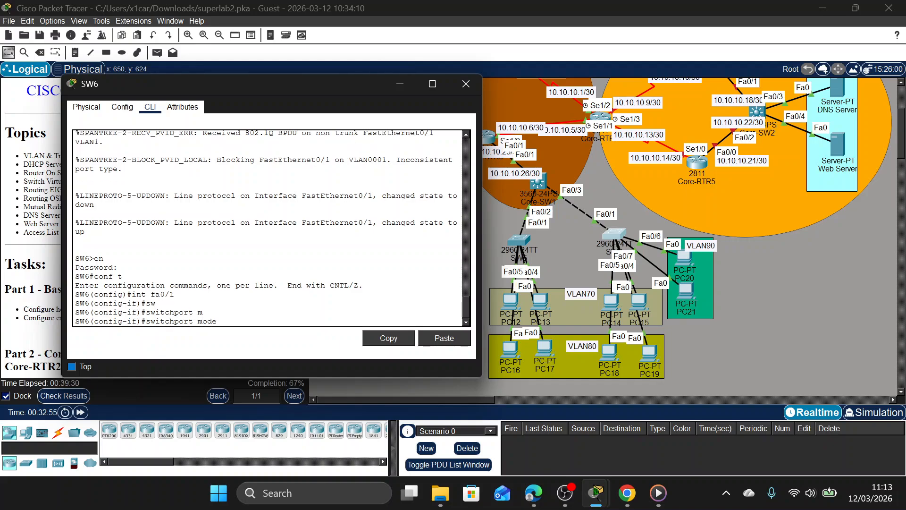
key(Tab)
key(Return)
Allow VLANs 70, 80 and 90 on SW6's Fa0/1 trunk.
text(sw)
key(Tab)
text(a)
key(BackSpace)
text(t)
key(Tab)
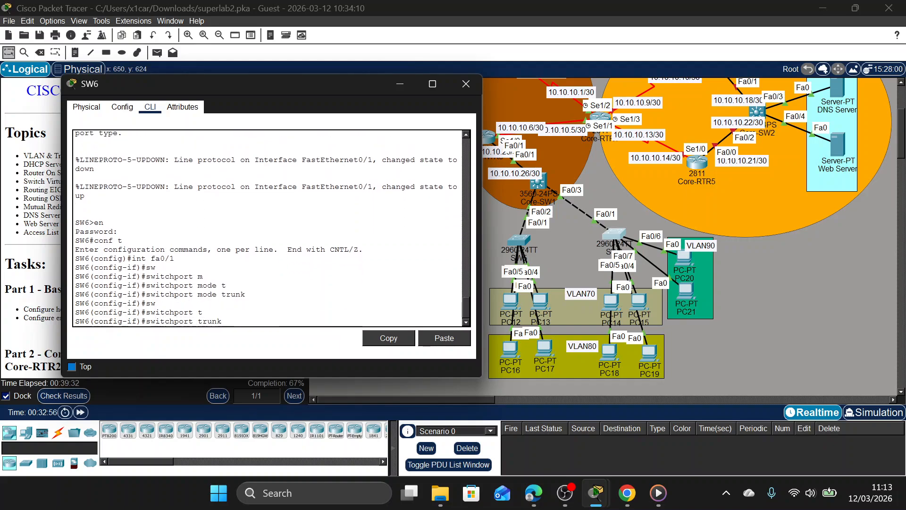
text(a)
key(Tab)
text(v)
key(Tab)
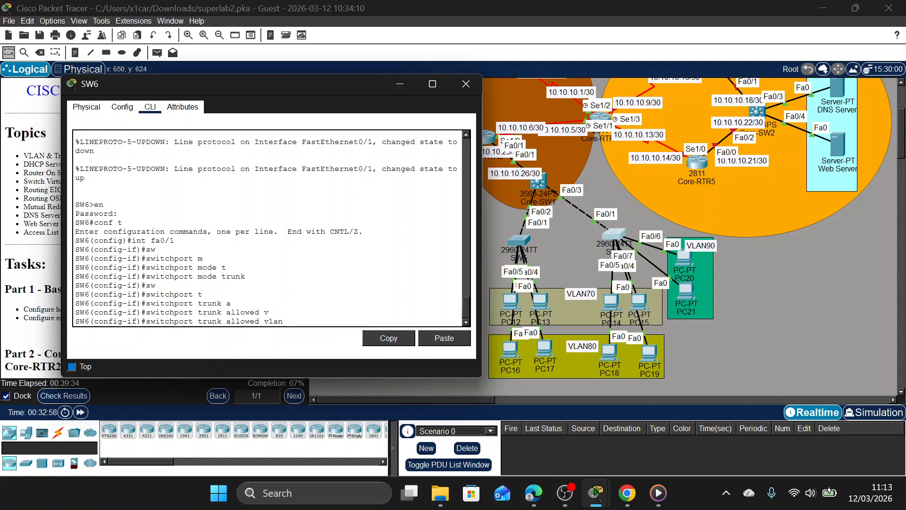
text(70,80,90)
key(Return)
Enable spanning-tree PortFast on SW6's Fa0/1 interface.
text(spa po)
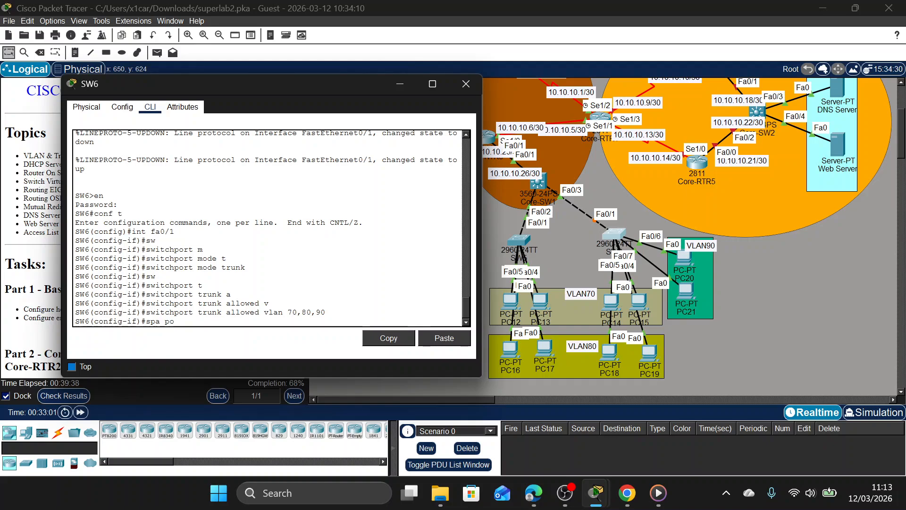
key(Return)
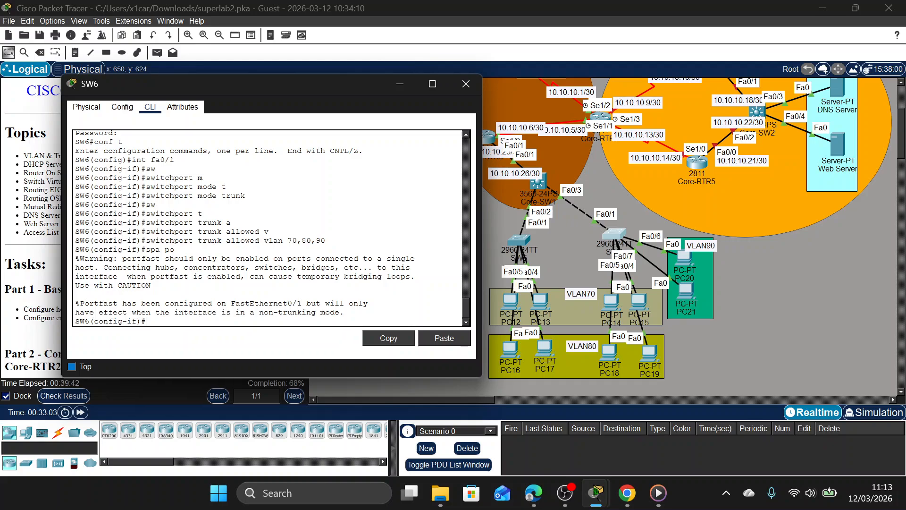
mouse_move(615, 303)
mouse_down()
mouse_move(577, 284)
mouse_move(552, 249)
mouse_move(611, 306)
mouse_up()
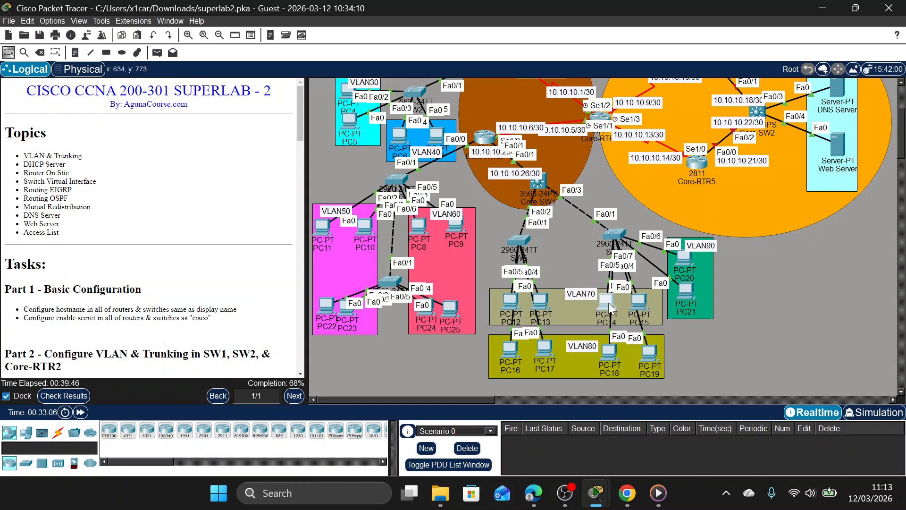
Select SW6's interface range Fa0/2-3 and set its ports to access mode.
click(615, 236)
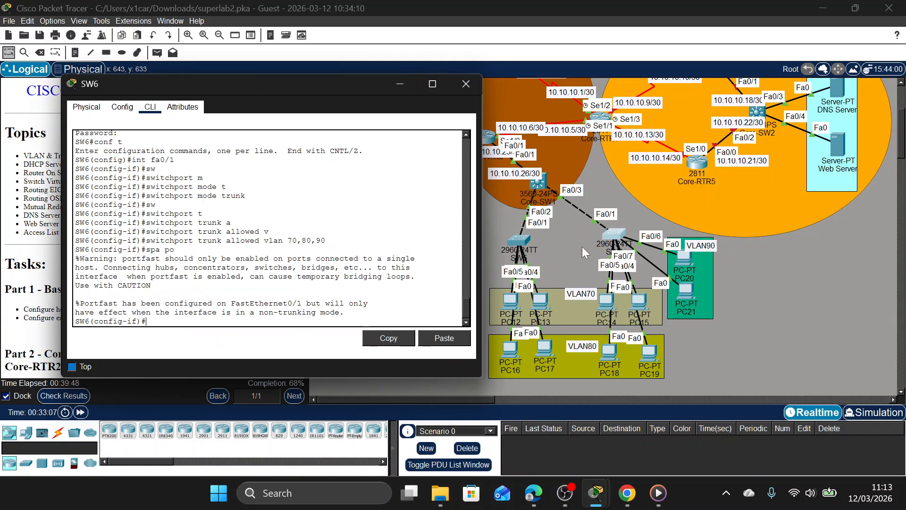
text(int fr)
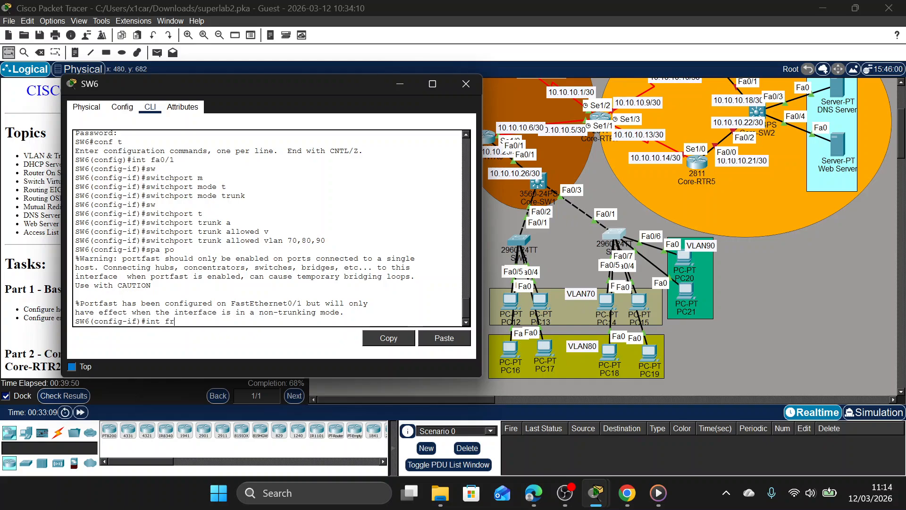
key(BackSpace)
key(BackSpace)
text(ra fa0/2-3)
key(Return)
text(sw)
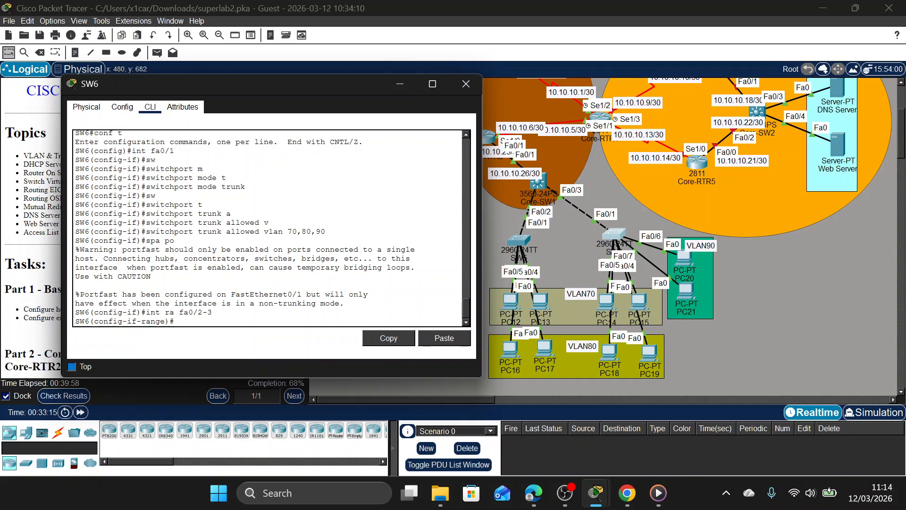
key(Tab)
text(m)
key(Tab)
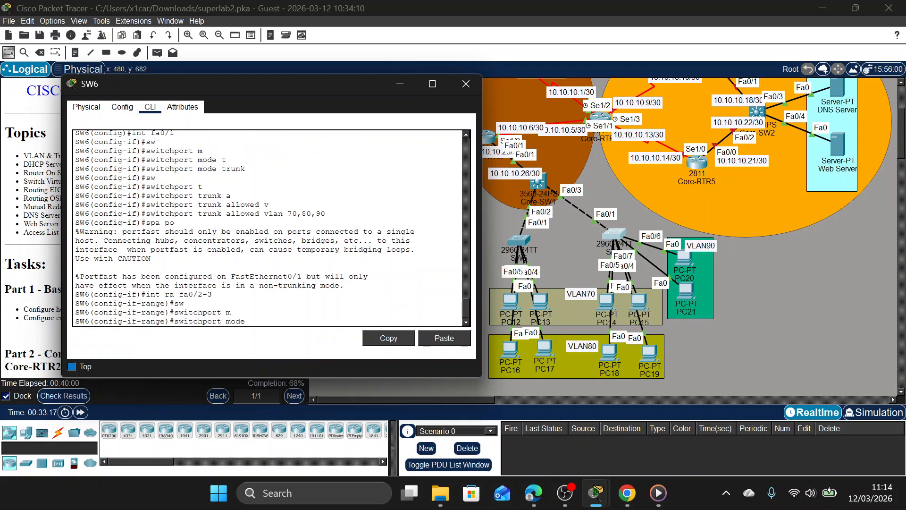
text(a)
key(Tab)
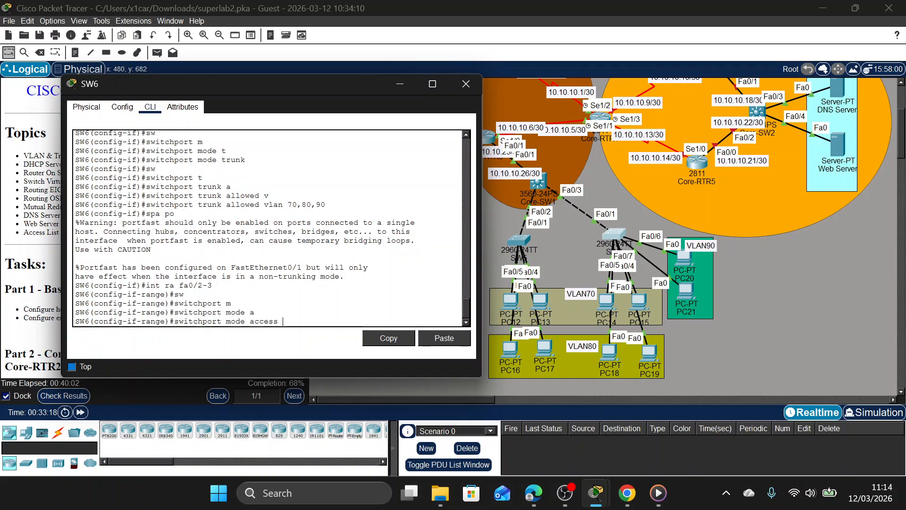
key(Return)
Assign SW6's Fa0/2-3 interface range to access VLAN 70.
text(sw)
key(Tab)
text(a)
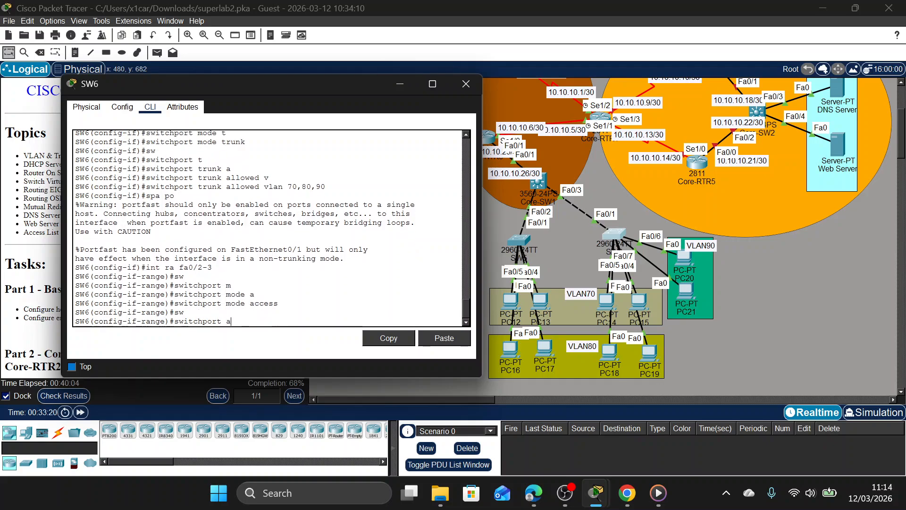
key(Tab)
text(v)
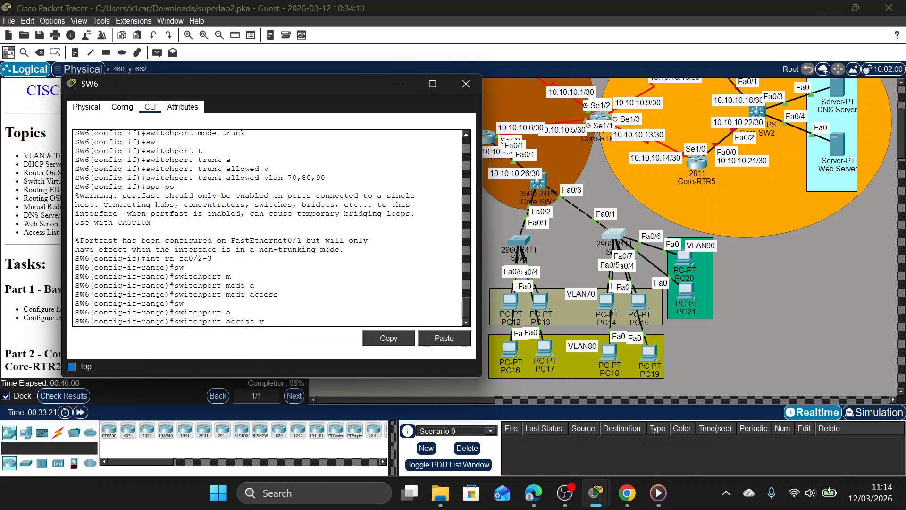
key(Tab)
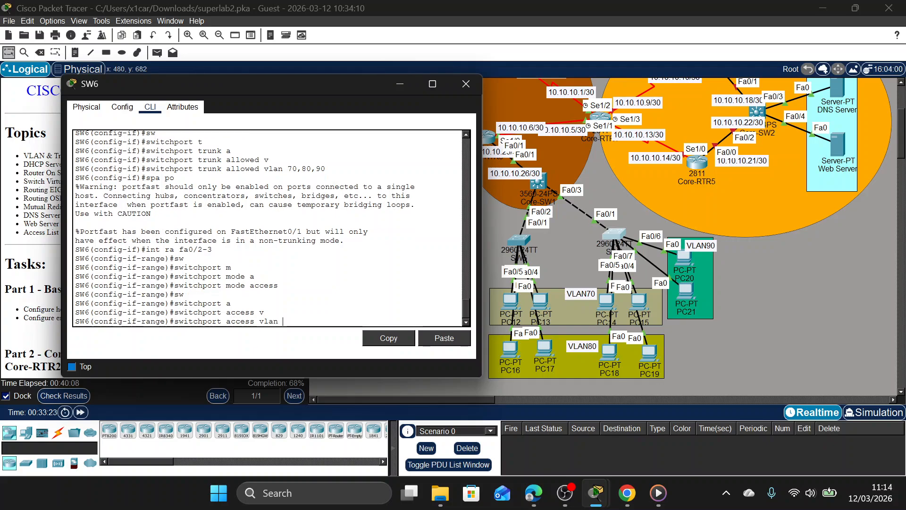
text(70)
key(Return)
Enable spanning-tree PortFast on SW6's Fa0/2-3 interface range.
text(sp)
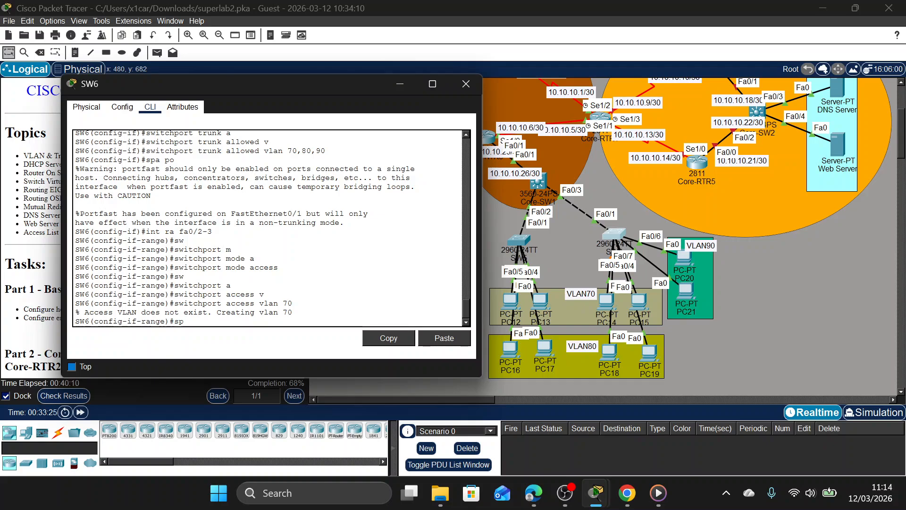
text(a po)
key(Return)
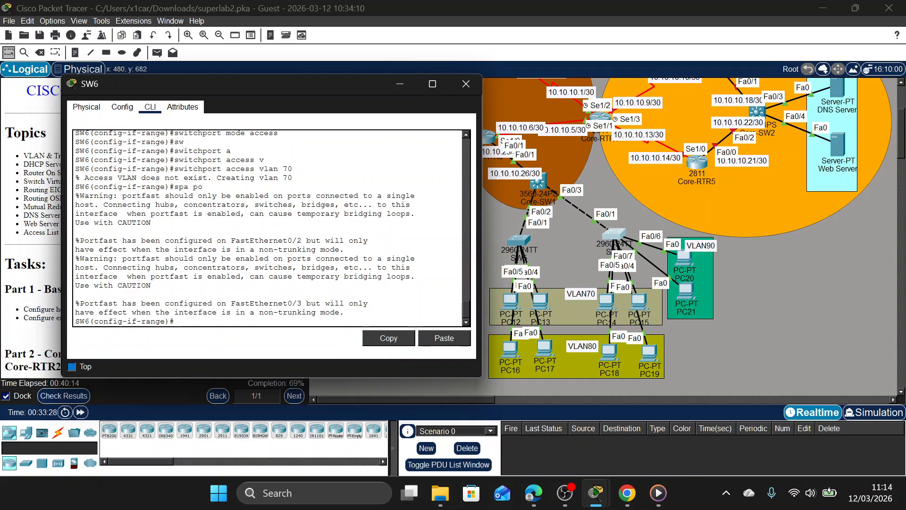
Enter VLAN 70's configuration on SW6 and name it VLAN70.
text(v;)
text(an 70)
key(Return)
text(namr)
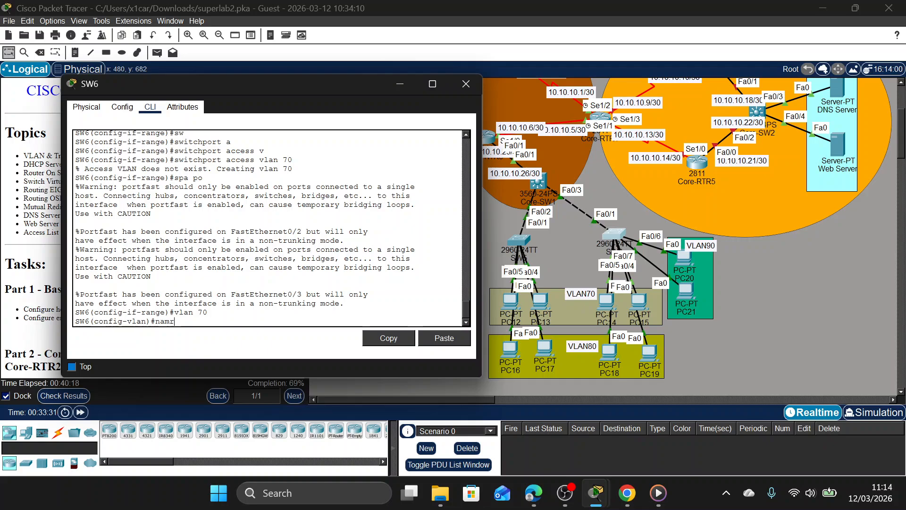
key(BackSpace)
text(E )
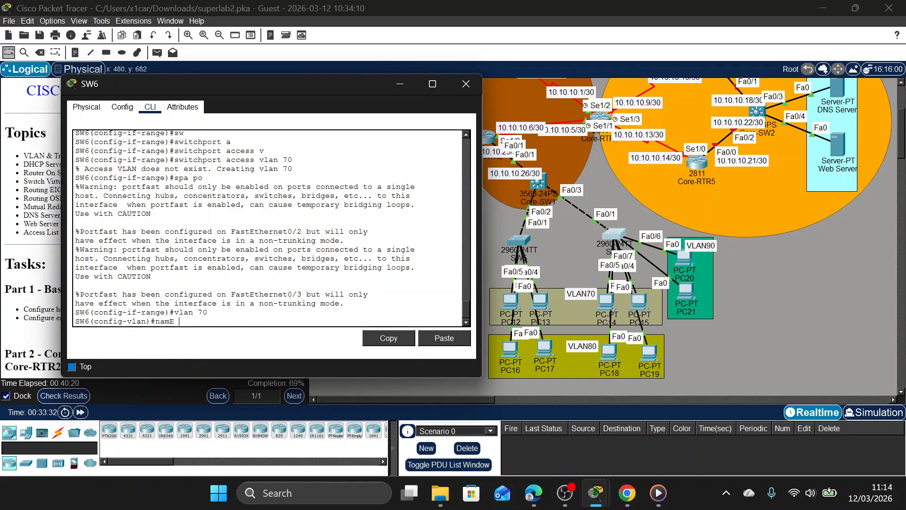
text(VLAN70)
key(Return)
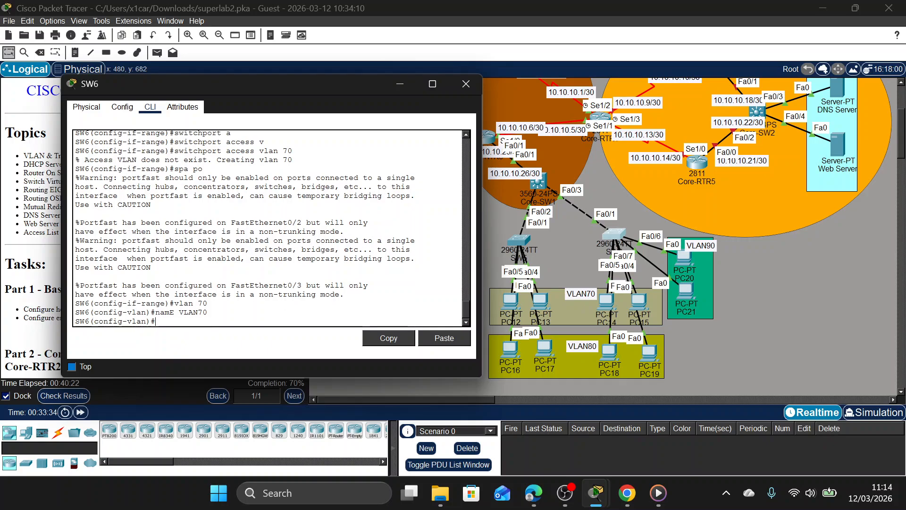
Create VLAN 80 on SW6 and name it VLAN80.
text(vlan 70)
key(BackSpace)
key(BackSpace)
text(80)
key(Return)
key(Up)
key(Up)
key(BackSpace)
key(BackSpace)
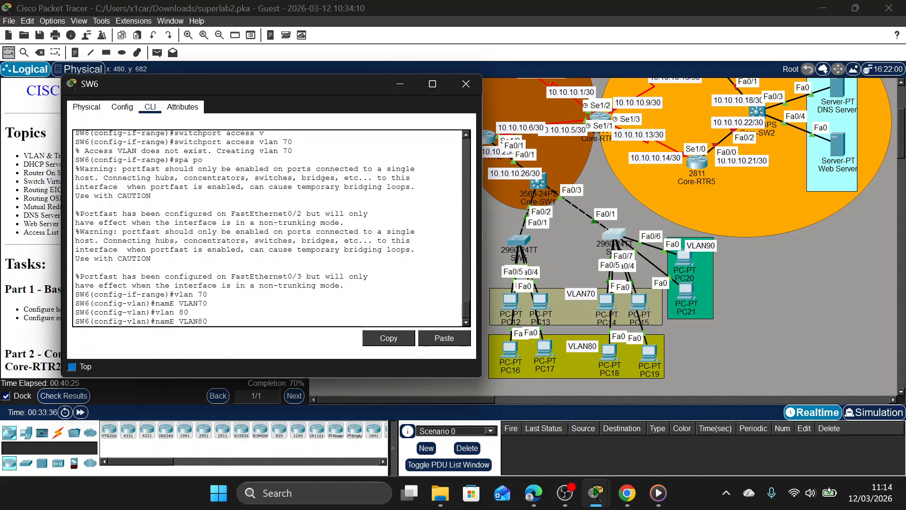
text(80)
key(Return)
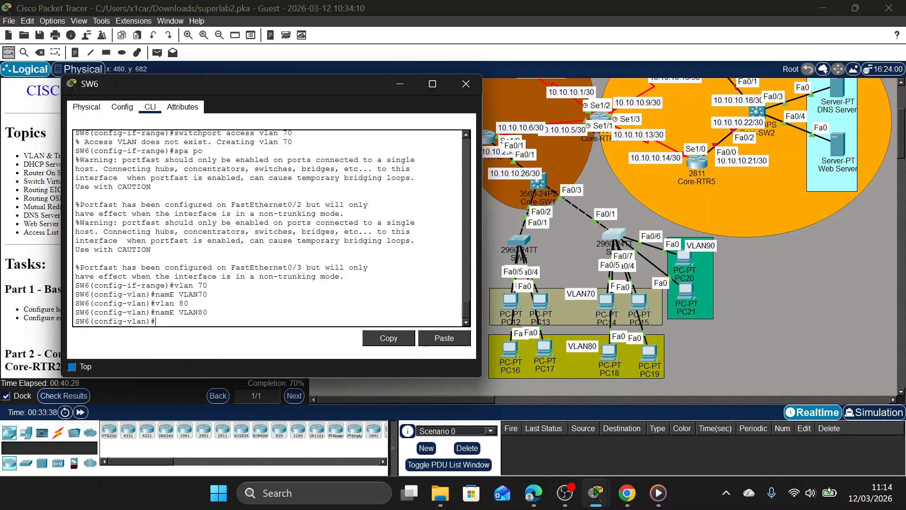
Create VLAN 90 on SW6, name it VLAN90, and return to global configuration mode.
key(Up)
key(Up)
key(Left)
key(BackSpace)
text(9)
key(Return)
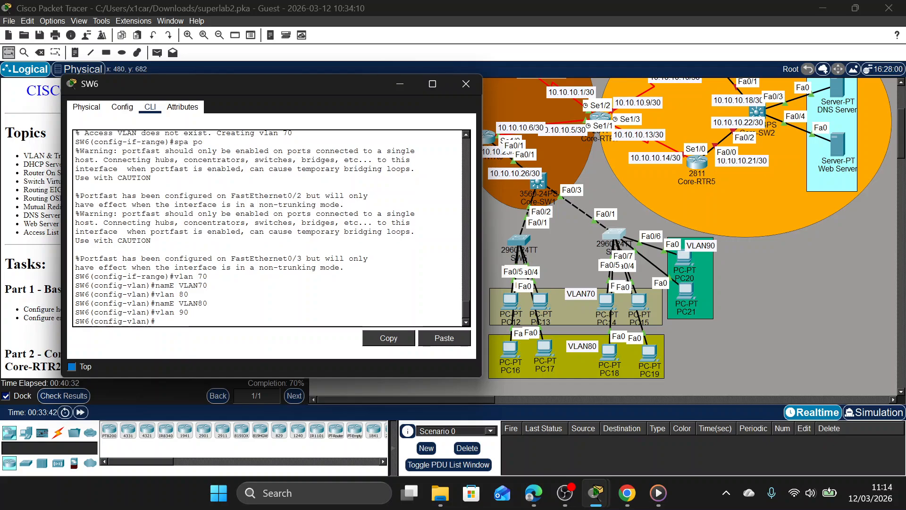
key(Up)
key(Up)
key(Left)
key(BackSpace)
text(9)
key(Return)
text(S)
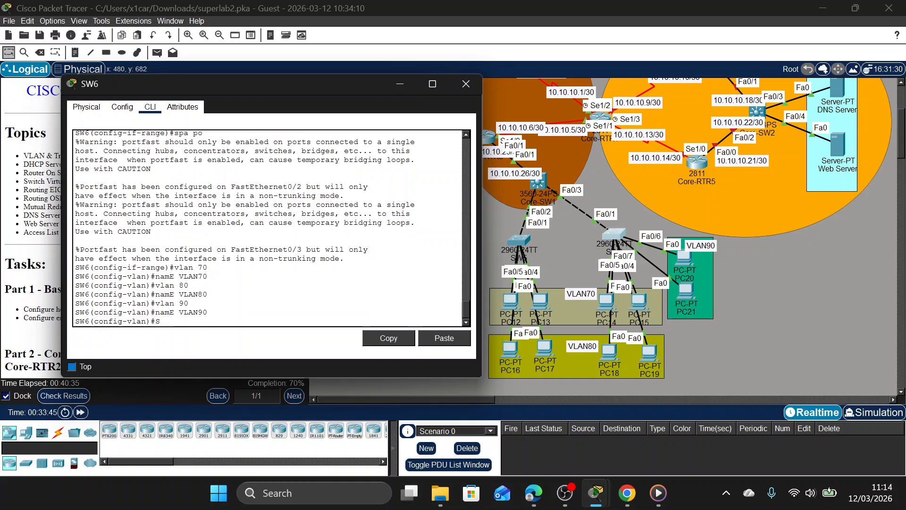
text(E)
key(BackSpace)
key(BackSpace)
text(e)
key(Return)
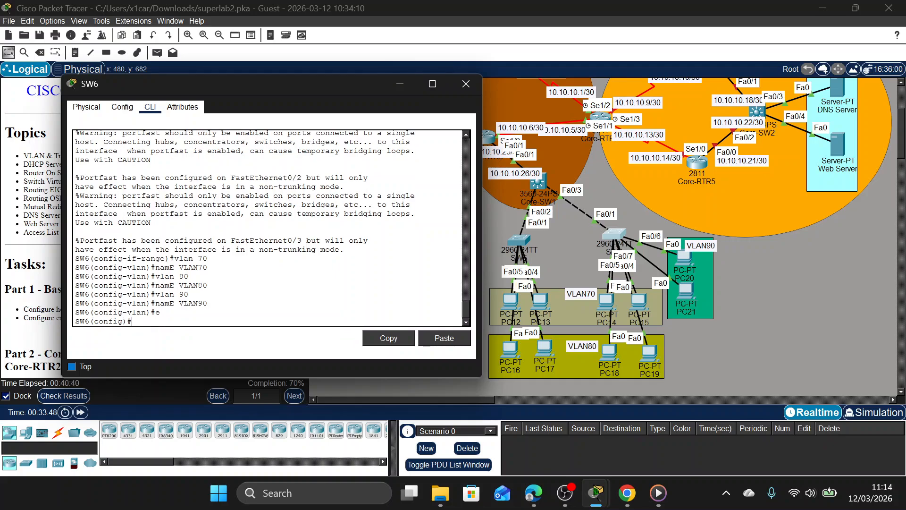
Select SW6's interface range Fa0/4-5 and set its ports to access mode.
text(int)
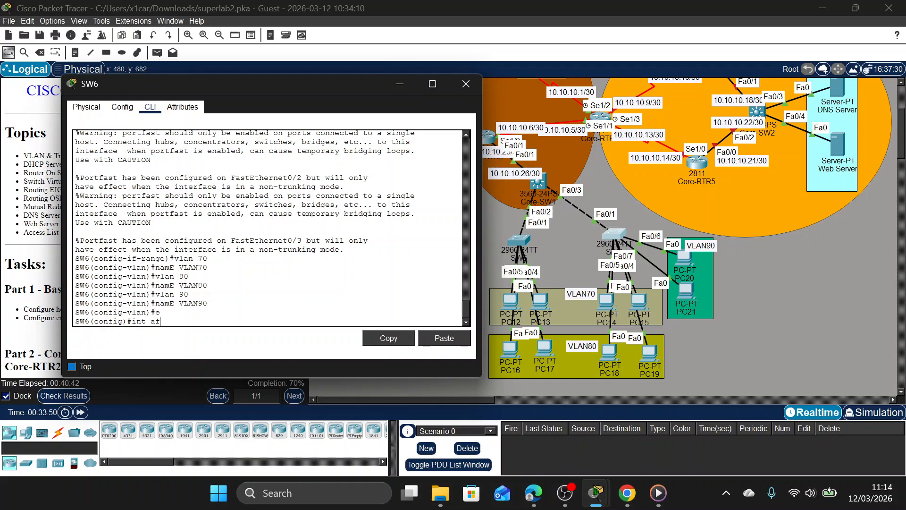
text( ra fa0)
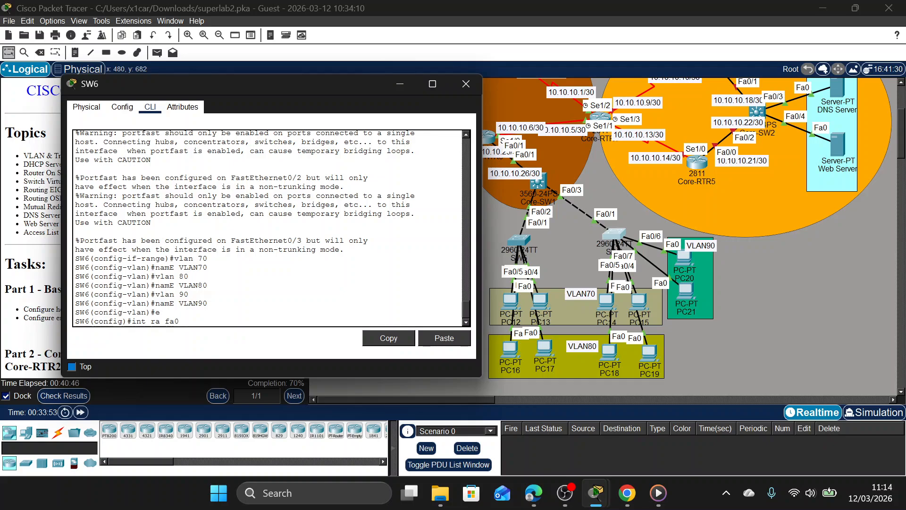
text(/4-5)
key(Return)
text(sw)
key(Tab)
text(m)
key(Tab)
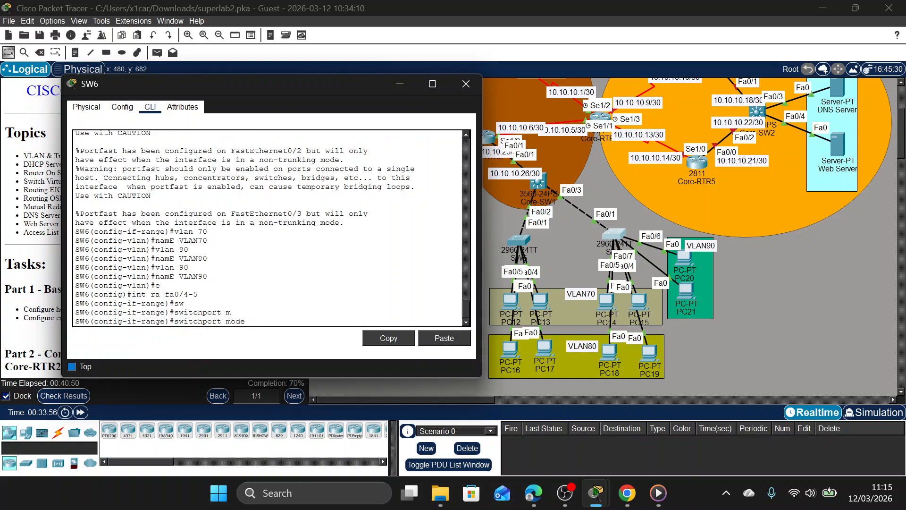
text(a)
key(Tab)
key(Return)
Assign SW6's Fa0/4-5 interface range to access VLAN 80.
text(sw)
key(Tab)
text(a)
key(Tab)
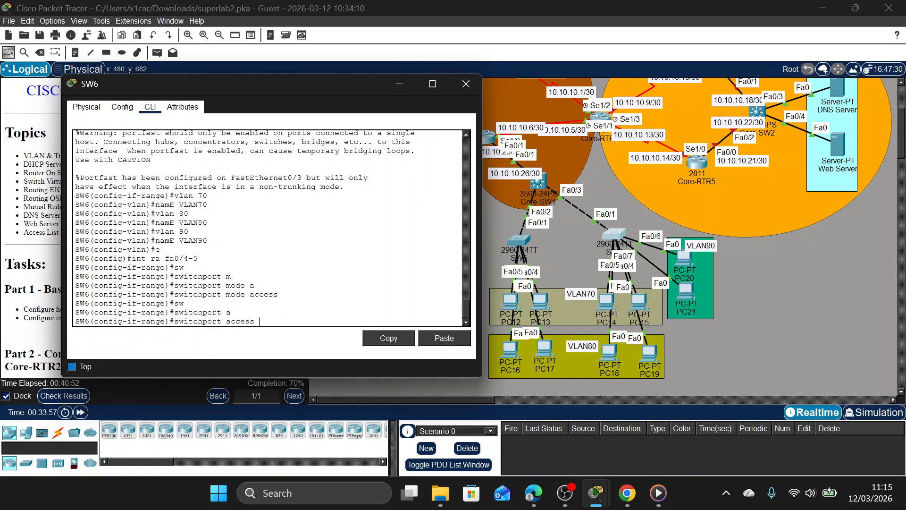
text(v)
key(Tab)
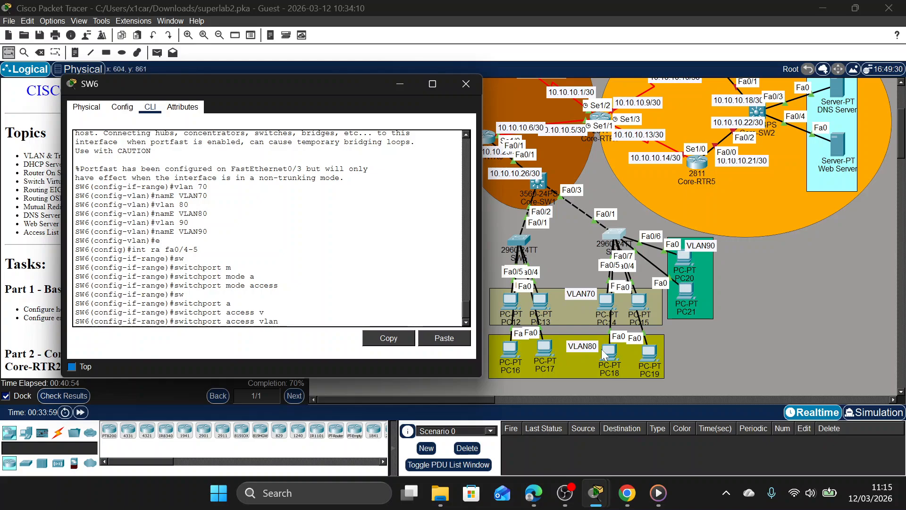
mouse_move(606, 351)
mouse_down()
mouse_move(587, 314)
mouse_move(619, 341)
mouse_move(613, 359)
mouse_up()
click(609, 236)
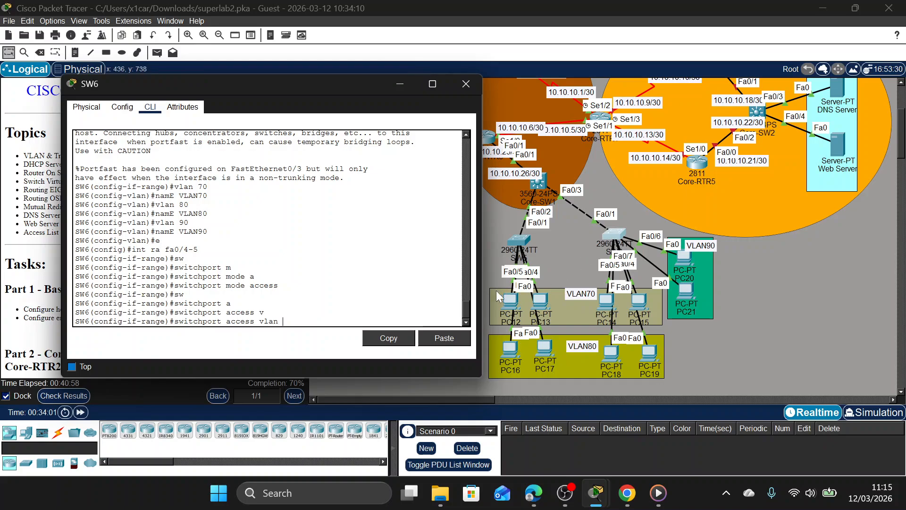
text(80)
key(Return)
Enable spanning-tree PortFast on SW6's Fa0/4-5 interface range.
text(spa p)
text(o)
key(Return)
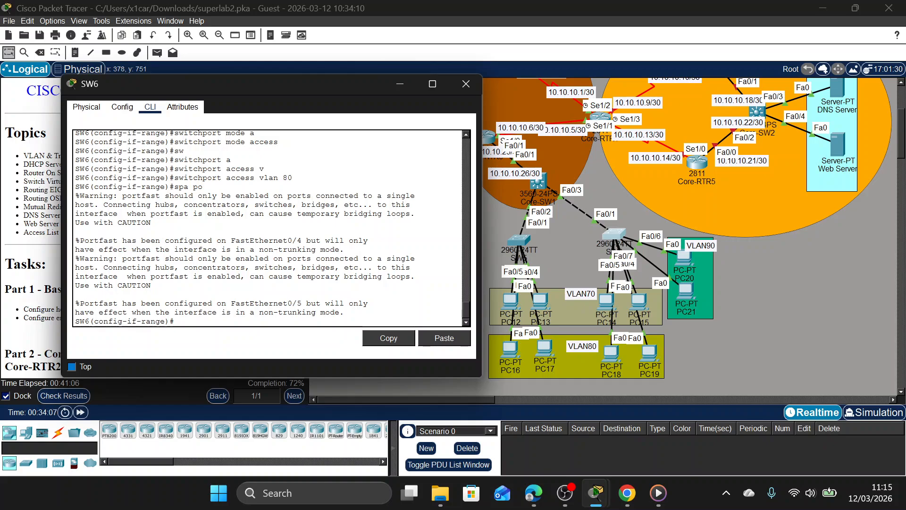
Select SW6's interface range Fa0/6-7 and set its ports to access mode.
key(Up)
key(Up)
key(Up)
key(Up)
key(BackSpace)
text(7)
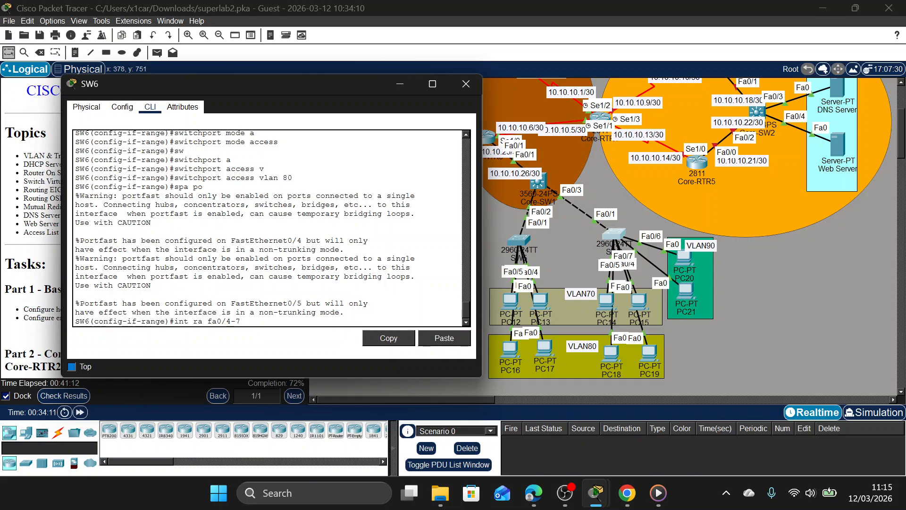
key(Left)
key(Left)
key(BackSpace)
text(6)
key(Return)
text(sw)
key(Tab)
text(m)
key(Tab)
text(a)
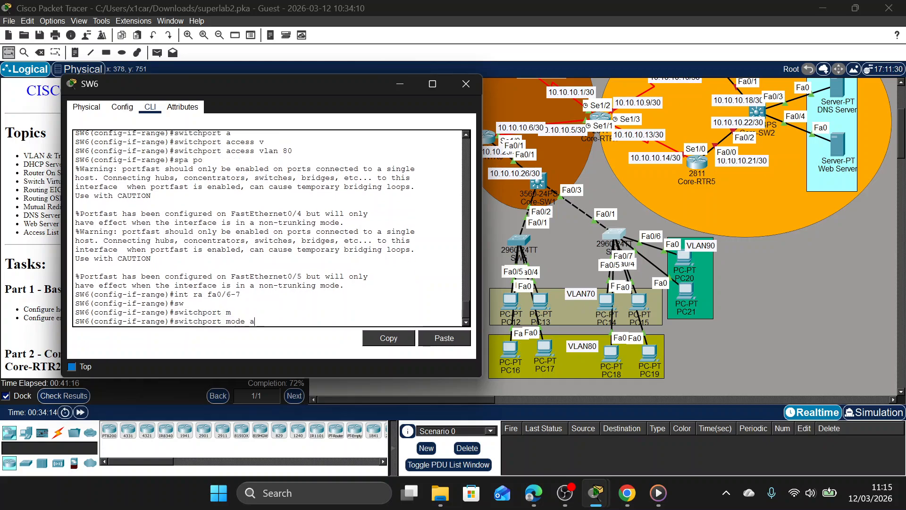
Assign SW6's Fa0/6-7 interface range to access VLAN 90.
key(Tab)
key(Return)
text(sw)
key(Tab)
text(a)
key(Tab)
text(v)
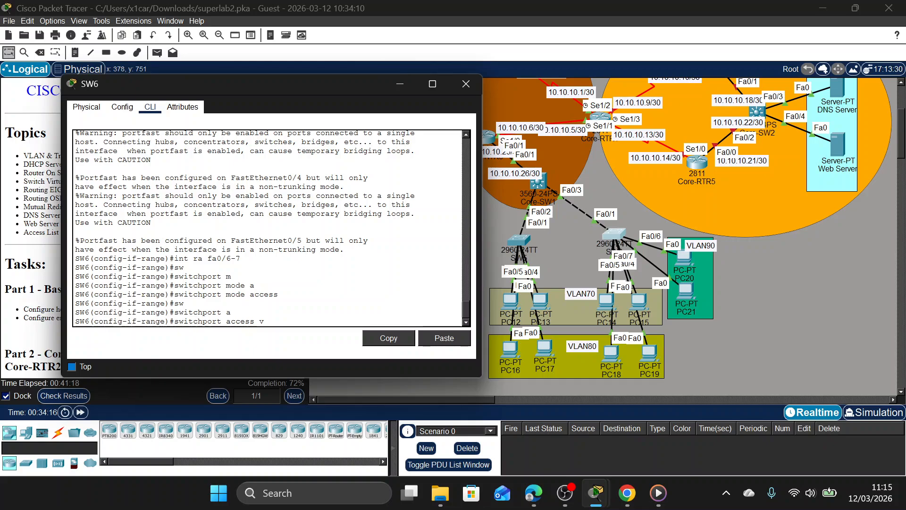
key(Tab)
text(90)
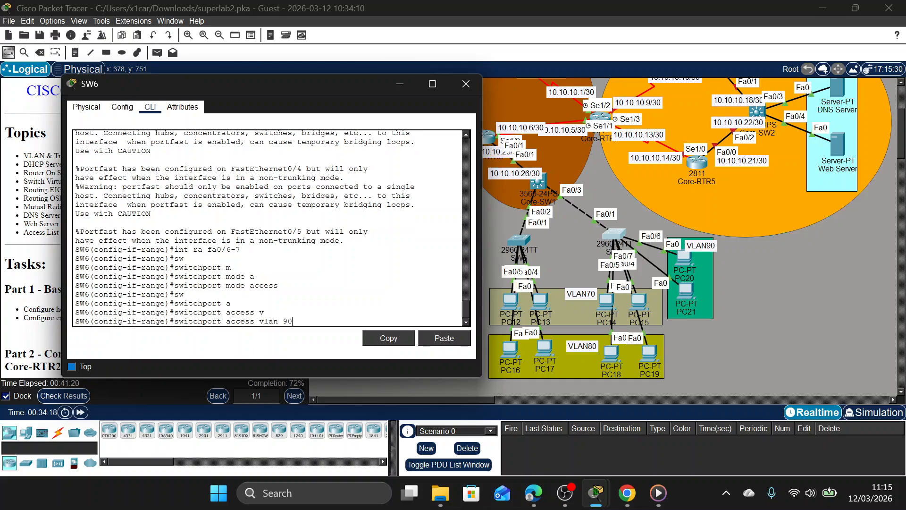
key(Return)
Enable spanning-tree PortFast on SW6's Fa0/6-7 interface range, then exit and close SW6's window.
text(spa po)
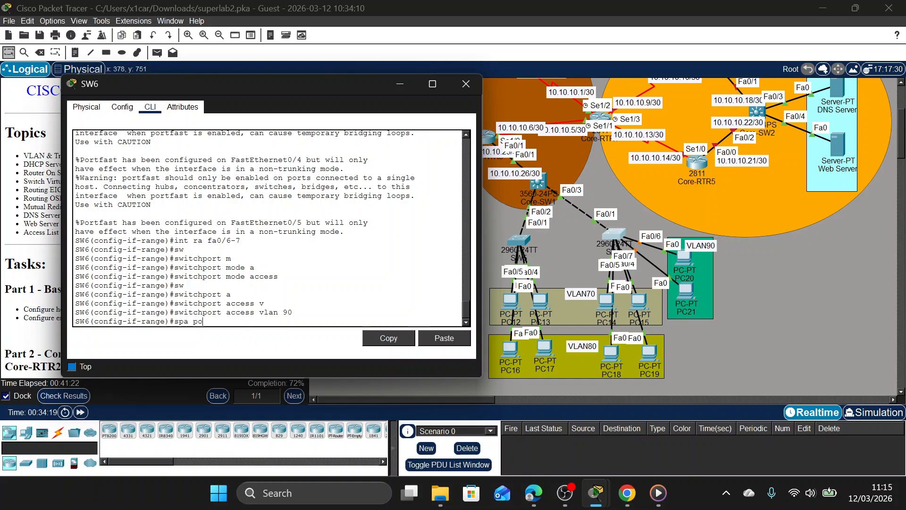
key(Return)
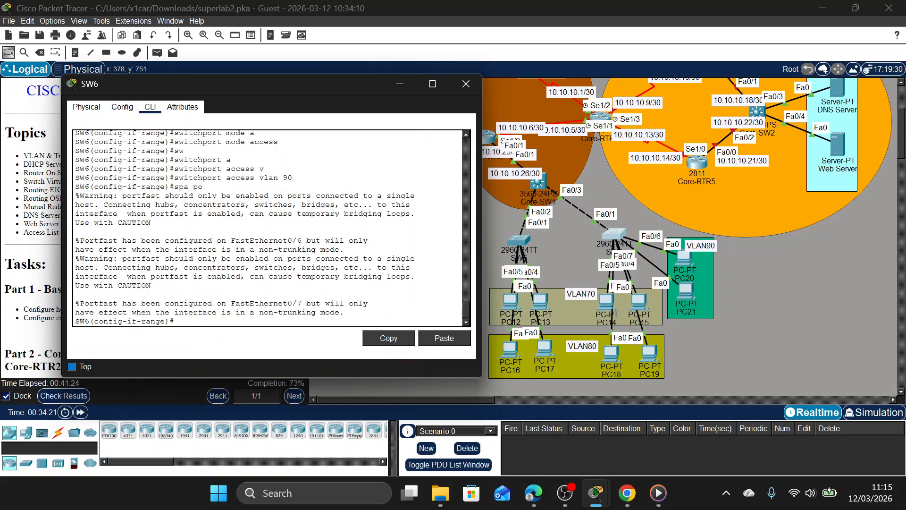
text(ex)
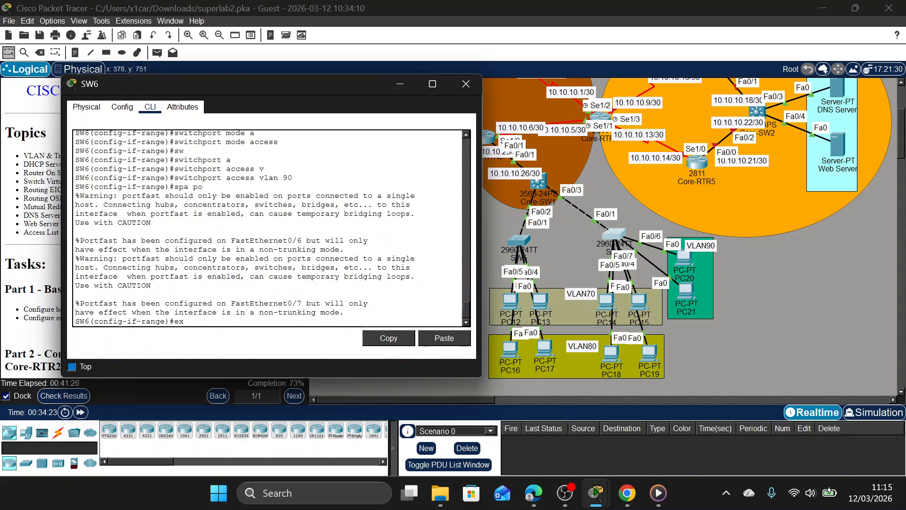
key(Return)
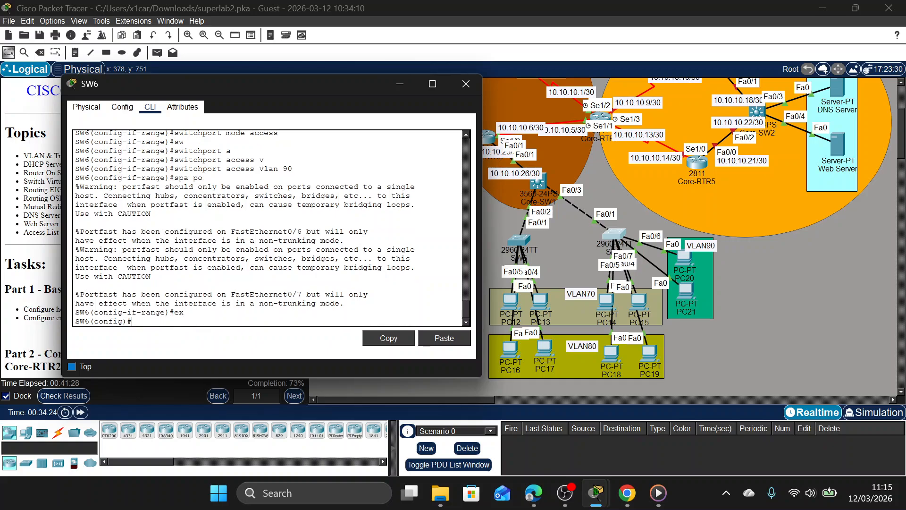
click(465, 83)
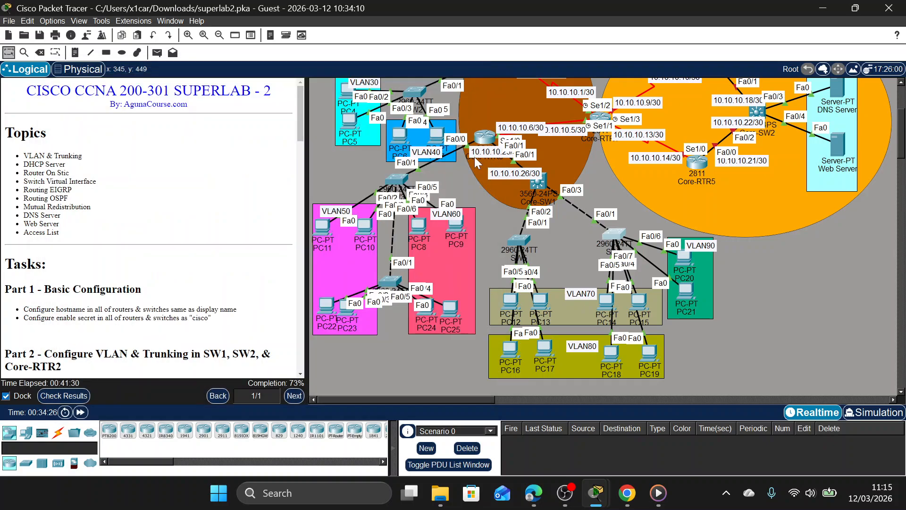
Open SW5's command line, enter the enable password for privileged mode, and enter global configuration mode.
click(518, 241)
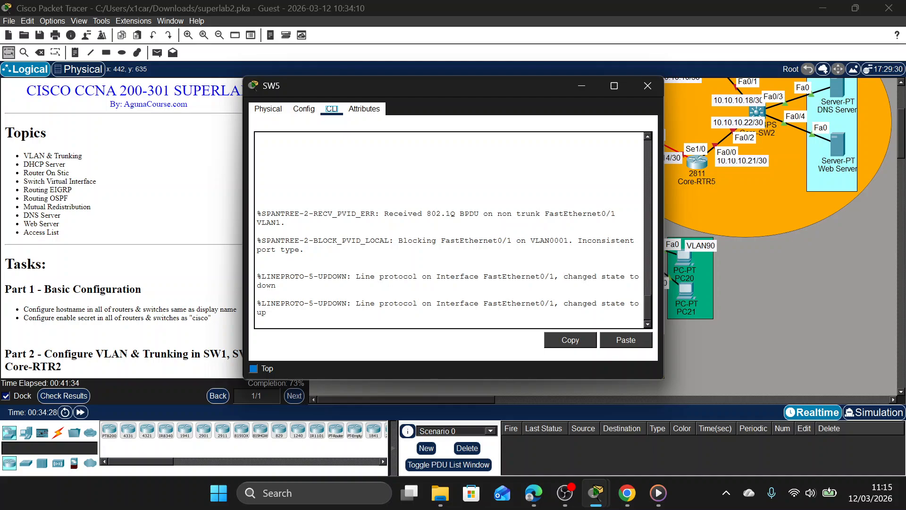
key(Return)
text(en)
key(Return)
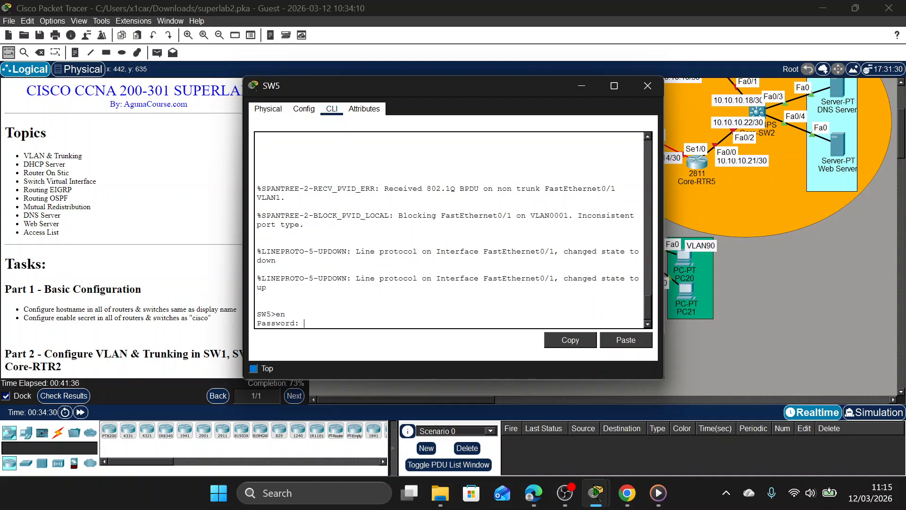
text(cisco)
key(Return)
text(conf t)
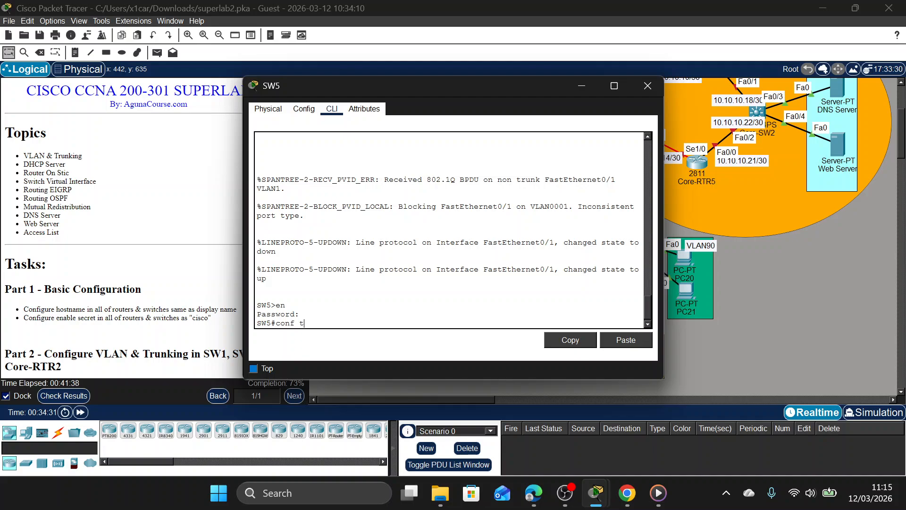
key(Return)
text(ena)
key(BackSpace)
key(BackSpace)
key(BackSpace)
key(BackSpace)
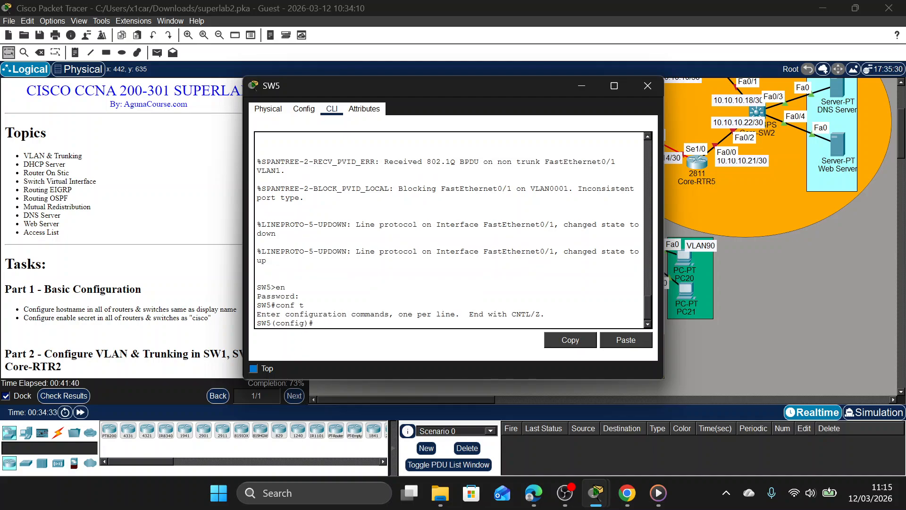
Move SW5's window clear of the topology and set interface Fa0/1 to trunk mode.
drag(468, 85, 278, 89)
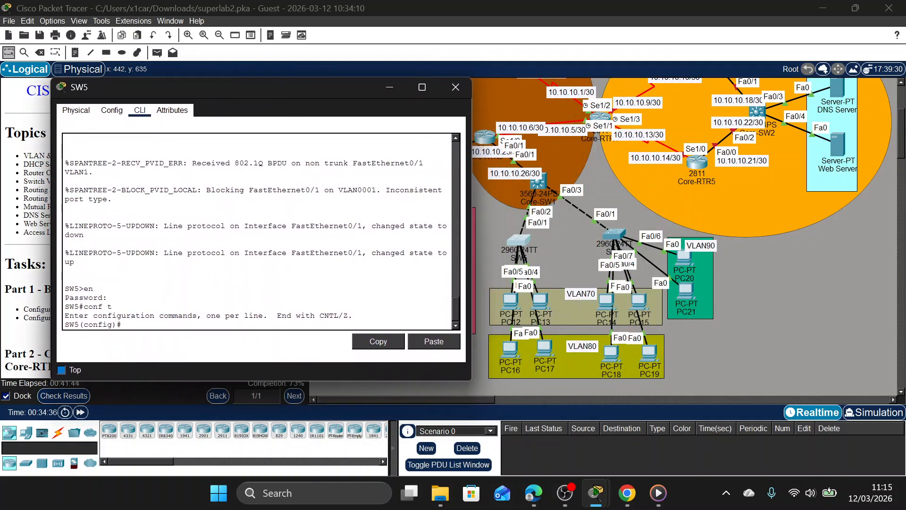
text(int fa0/1)
key(Return)
text(sw)
key(Tab)
text(m)
key(Tab)
text(a)
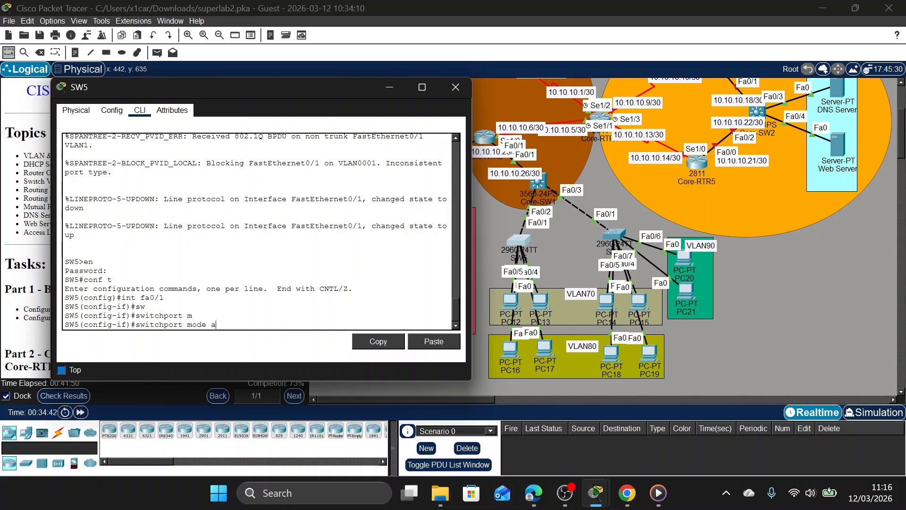
text(t)
Restrict the allowed VLANs on SW5's Fa0/1 trunk to 70, 80 and 90.
key(Tab)
key(Return)
text(sw)
key(Tab)
text(t)
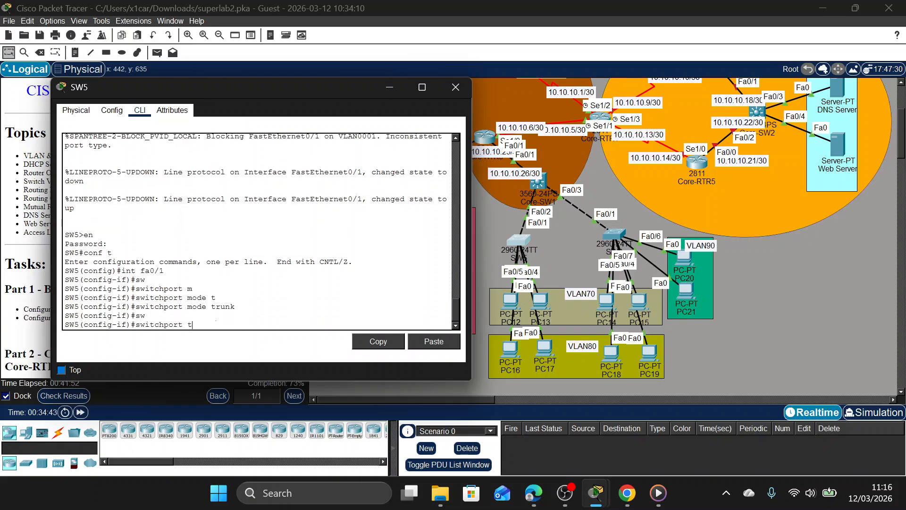
key(Tab)
text(a)
key(Tab)
text(v)
key(Tab)
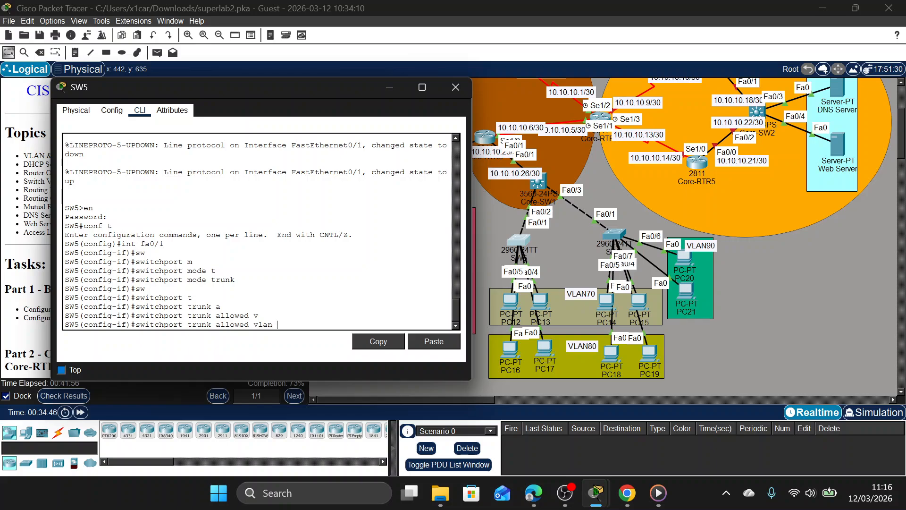
text(70,80,90)
key(Return)
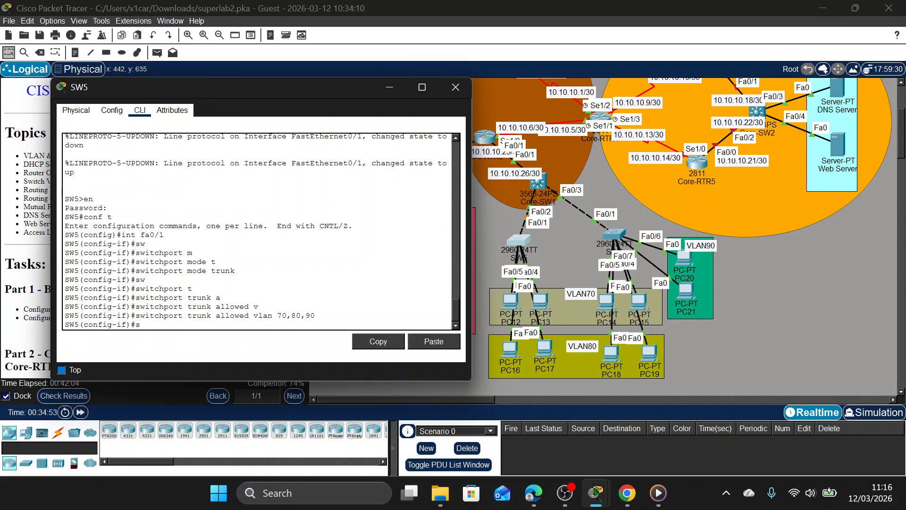
Enable spanning-tree PortFast on SW5's Fa0/1 and exit to global configuration mode.
text(spa po)
key(Return)
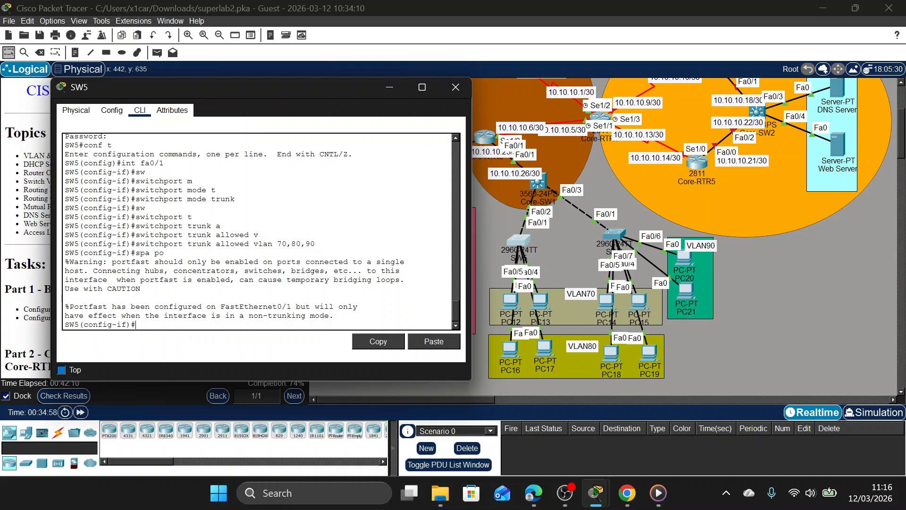
text(e)
key(Return)
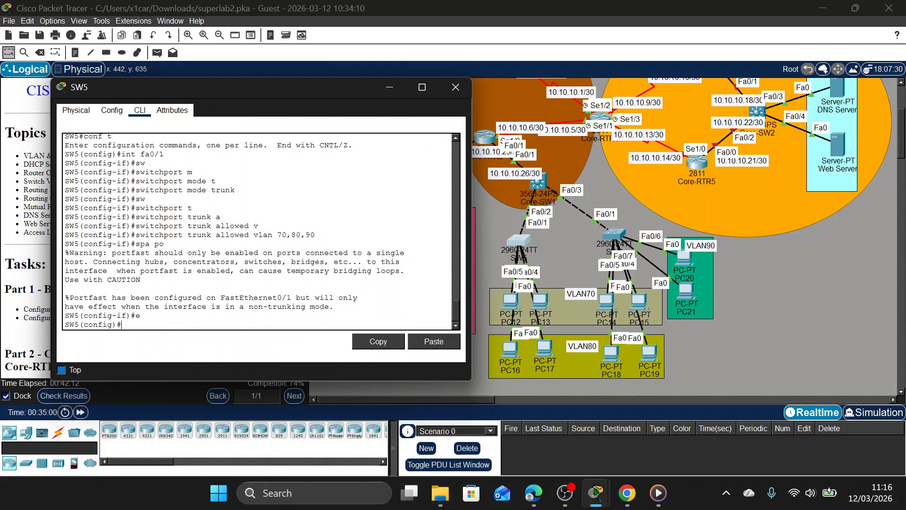
Create VLAN 70 on SW5 and name it VLAN70.
text(vlan 7)
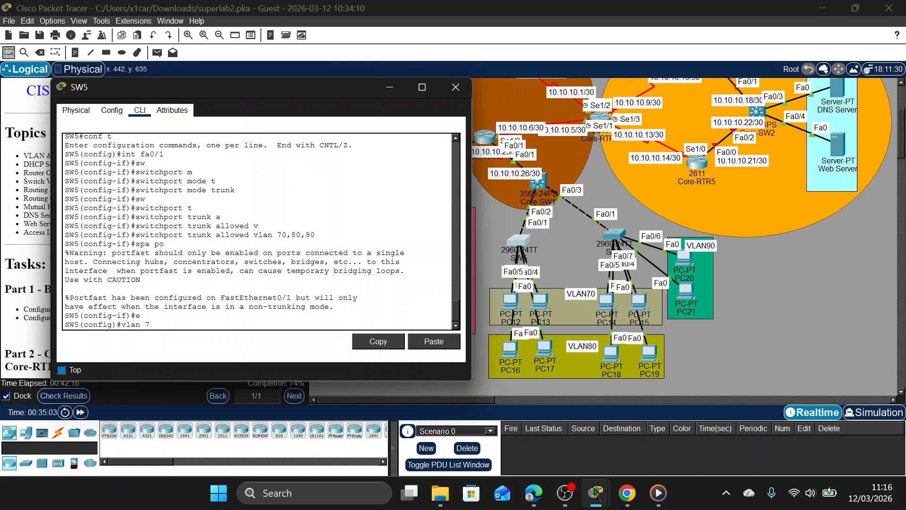
text(0)
key(Return)
text(name)
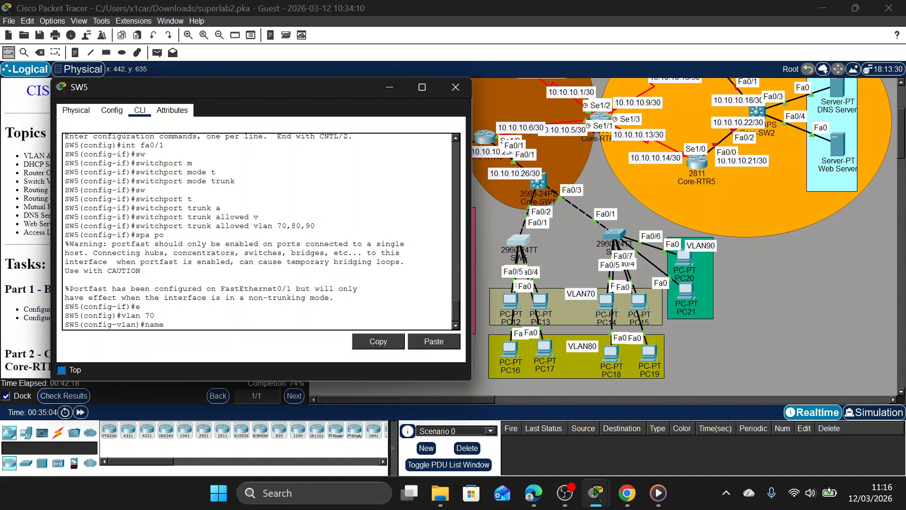
text( VLAN70)
key(Return)
Create VLAN 80 on SW5 and name it VLAN80.
text(vlan 80)
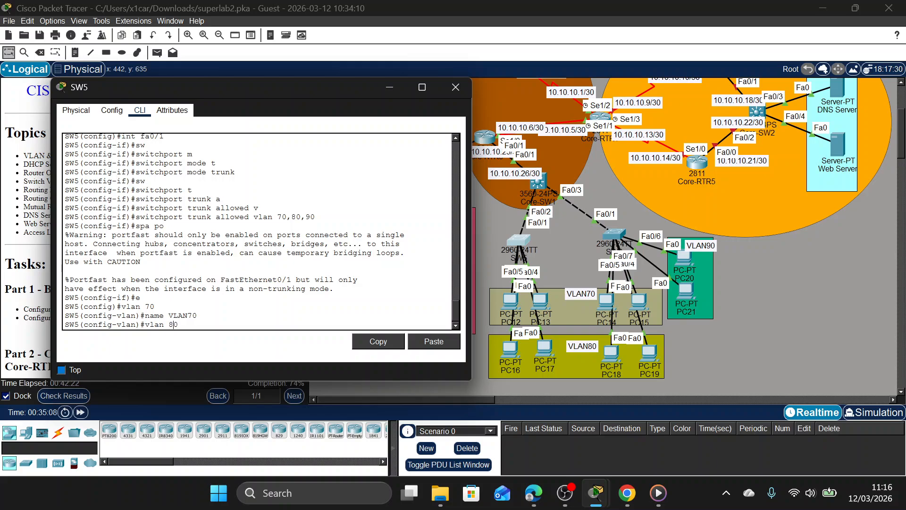
key(Return)
text(name VLAN80)
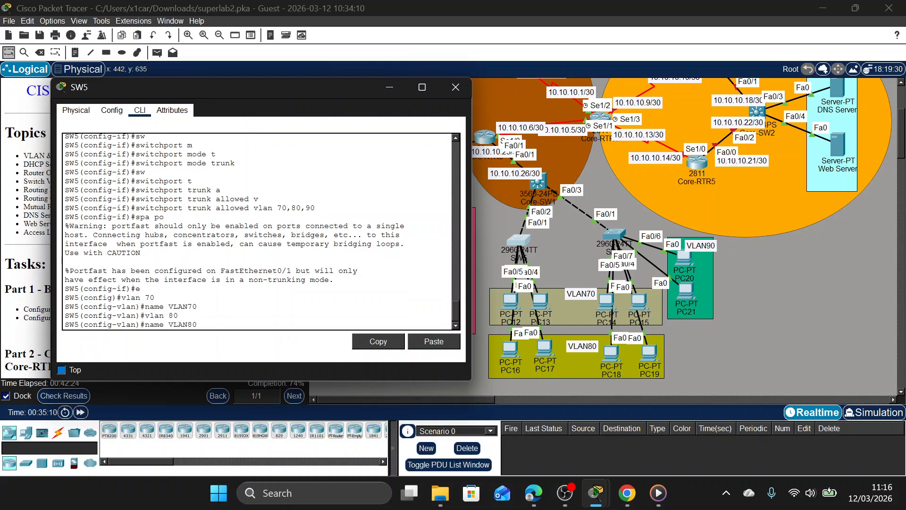
key(Return)
Create VLAN 90 on SW5, name it VLAN90, and exit to global configuration mode.
text(vlan 80)
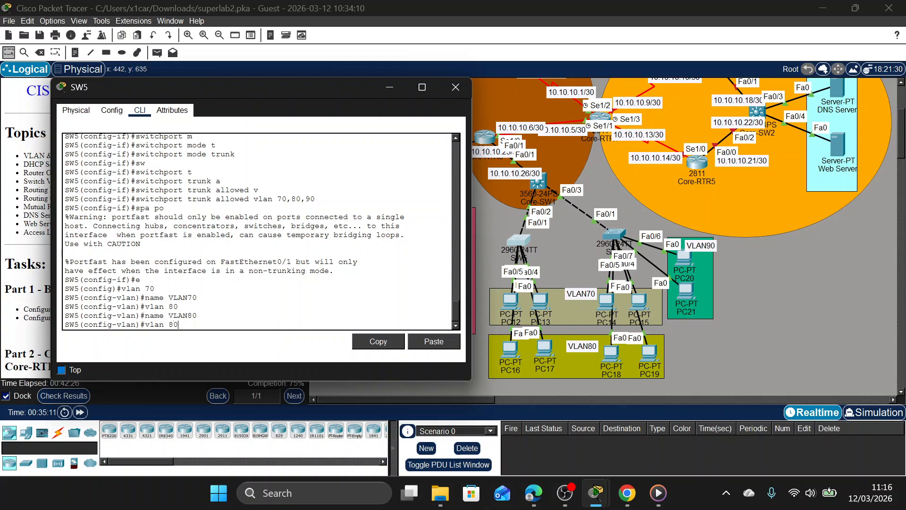
key(BackSpace)
key(BackSpace)
text(90)
key(Return)
text(name VLAN80)
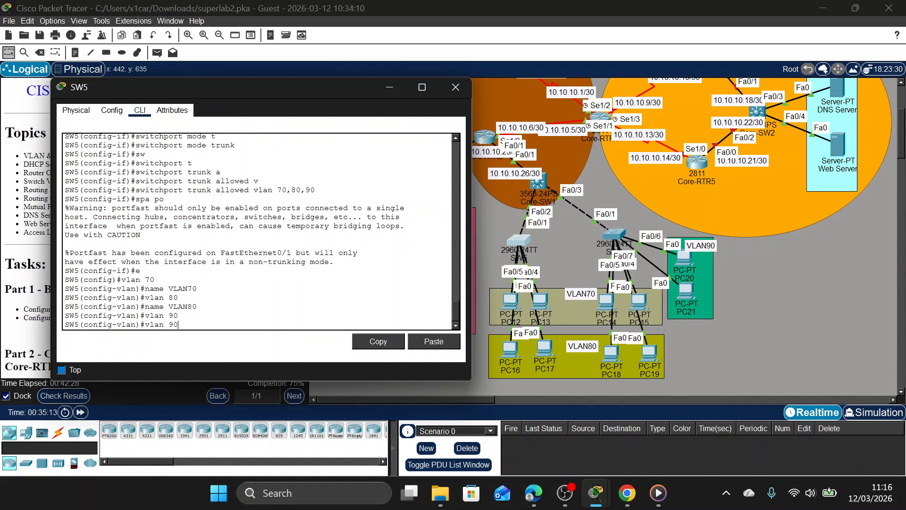
text(9)
key(Return)
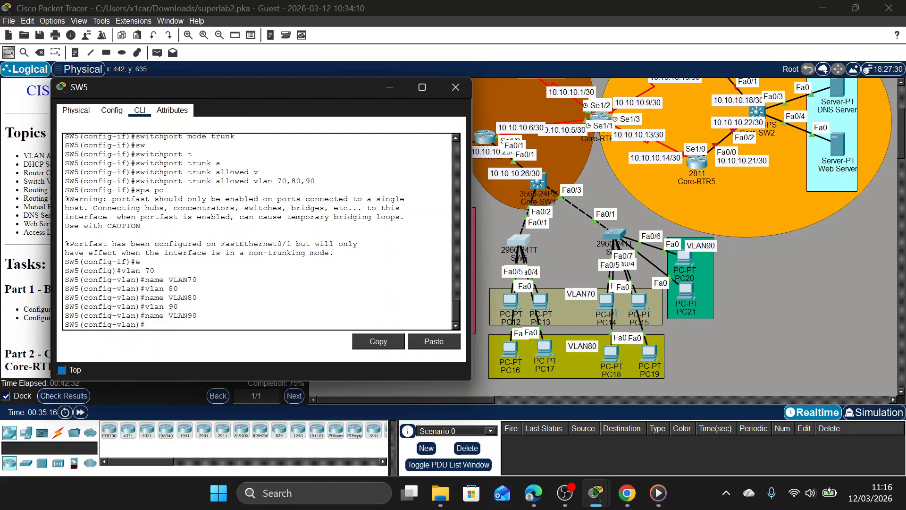
text(E)
key(Return)
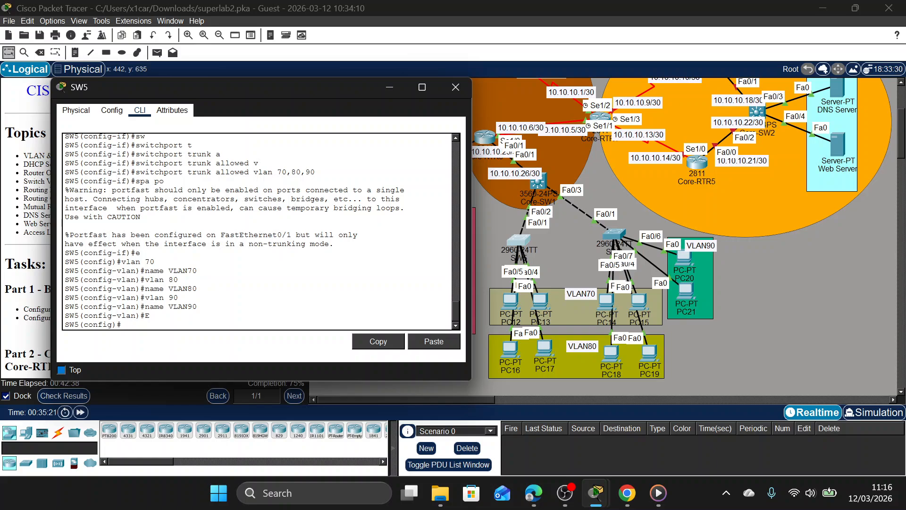
Nudge PC12 slightly aside in the topology, and select interface range Fa0/2-3 in SW5's command line.
mouse_move(506, 297)
mouse_down()
mouse_move(475, 281)
mouse_move(498, 301)
mouse_up()
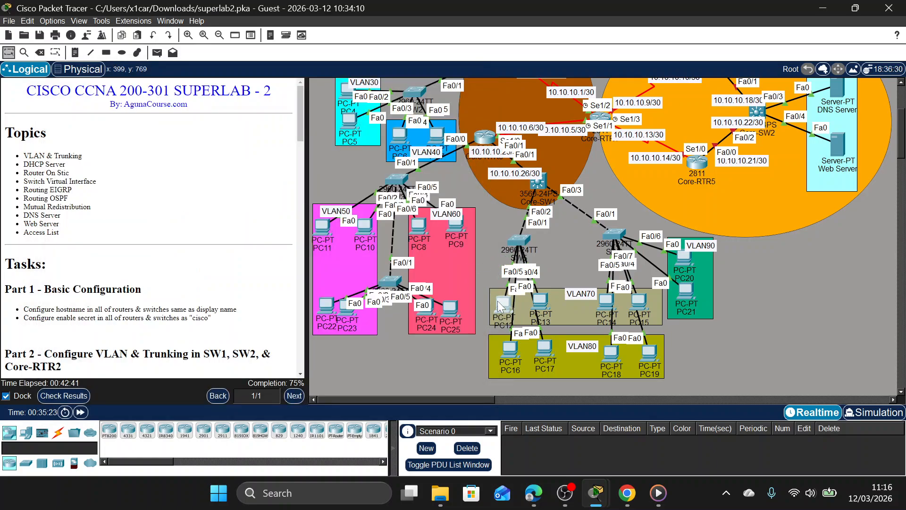
click(524, 242)
text(int ra fa)
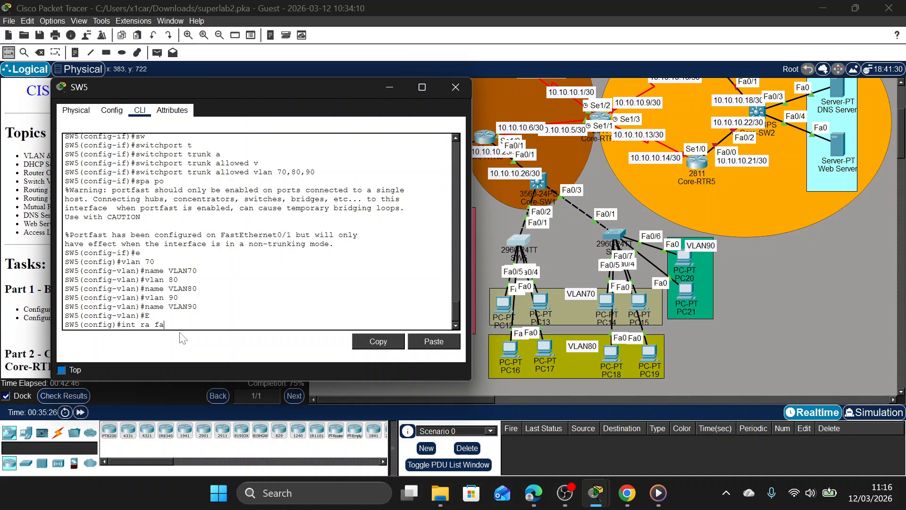
text(0/2-3)
key(Return)
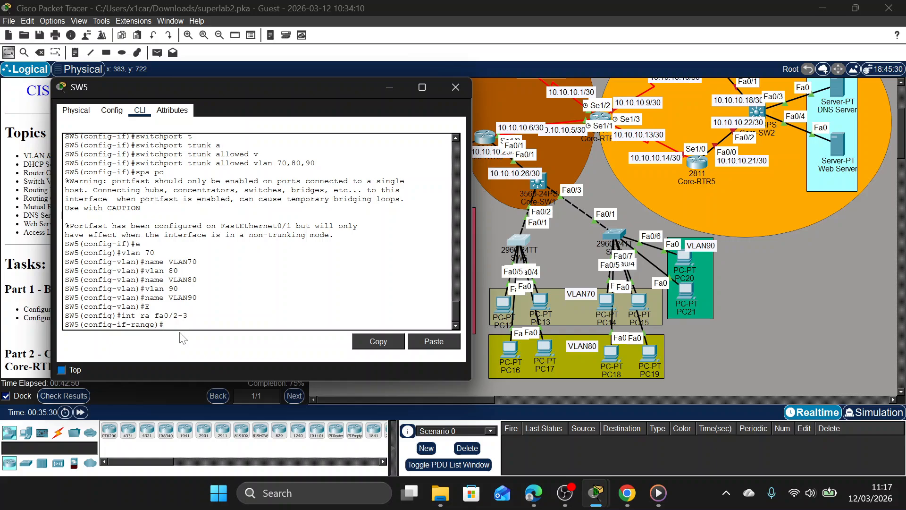
Set the ports of SW5's Fa0/2-3 interface range to access mode.
text(sw)
key(Tab)
text(m)
key(Tab)
text(a)
text(a)
key(Tab)
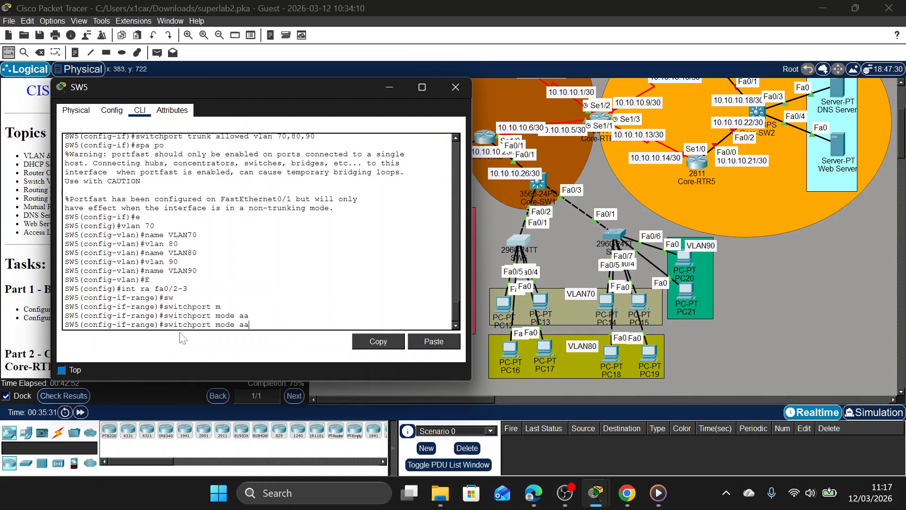
key(BackSpace)
key(Tab)
key(Return)
Assign SW5's Fa0/2-3 interface range to access VLAN 70.
text(sw)
key(Tab)
text(a)
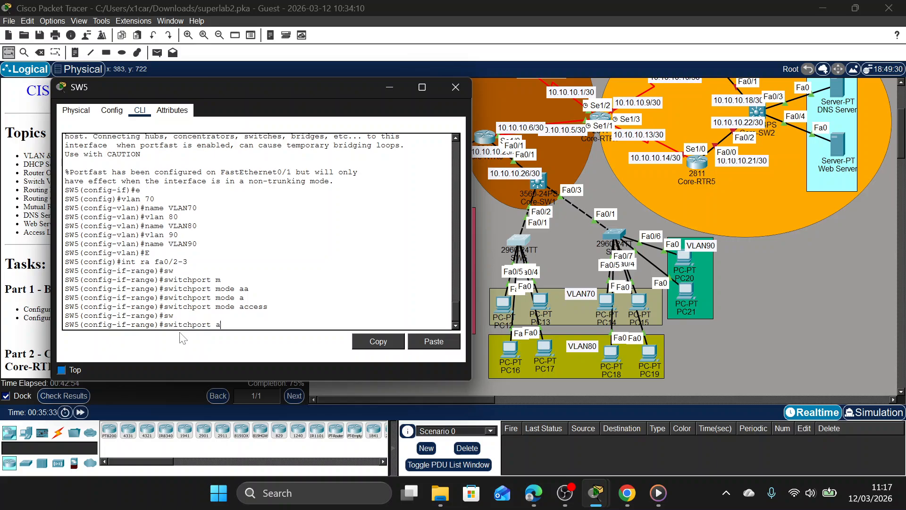
key(Tab)
text(v)
key(Tab)
text(79)
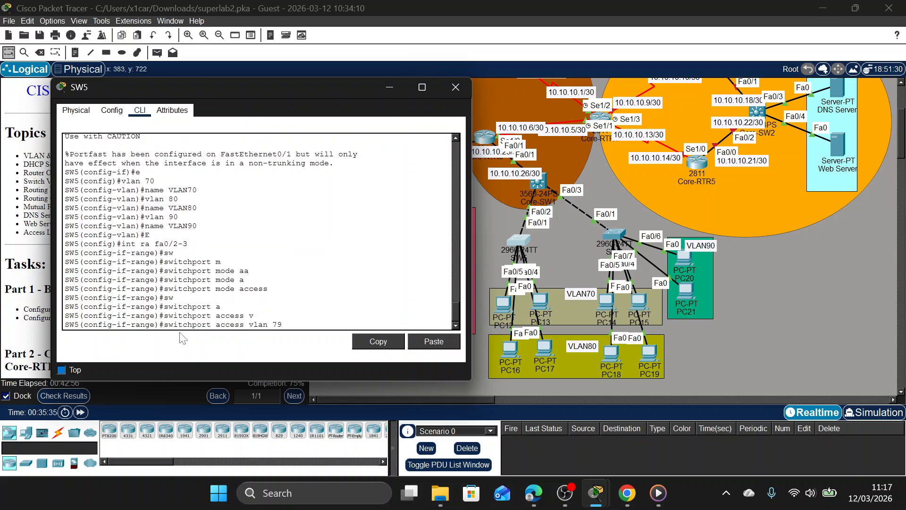
key(BackSpace)
text(0)
key(Return)
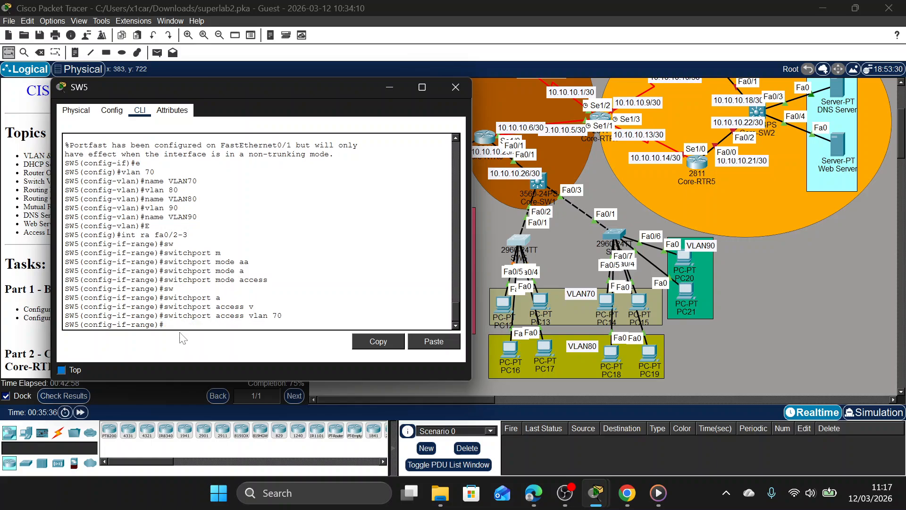
Enable spanning-tree PortFast on SW5's Fa0/2-3 interface range.
text(spa po)
key(Return)
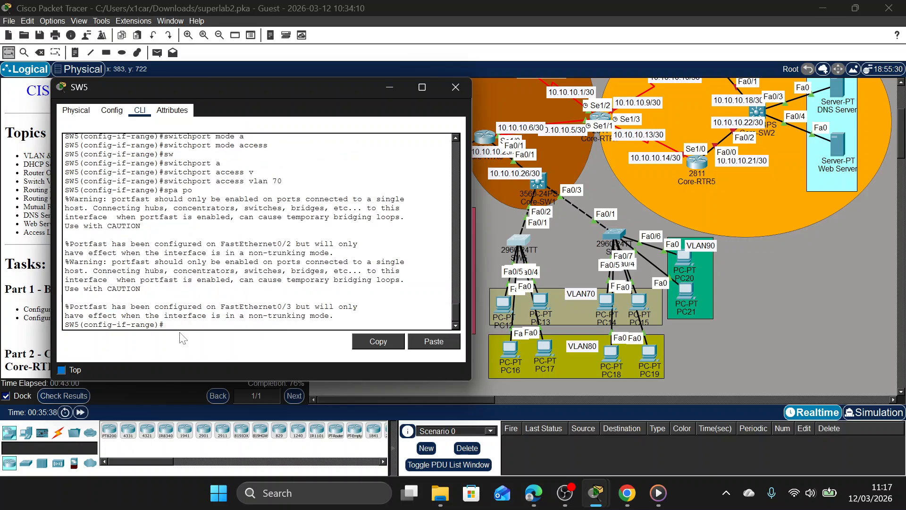
Select SW5's interface range Fa0/4-5 and set its ports to access mode.
text(int ra fa0/2-3)
text(4-5)
key(Return)
text(sw)
key(Tab)
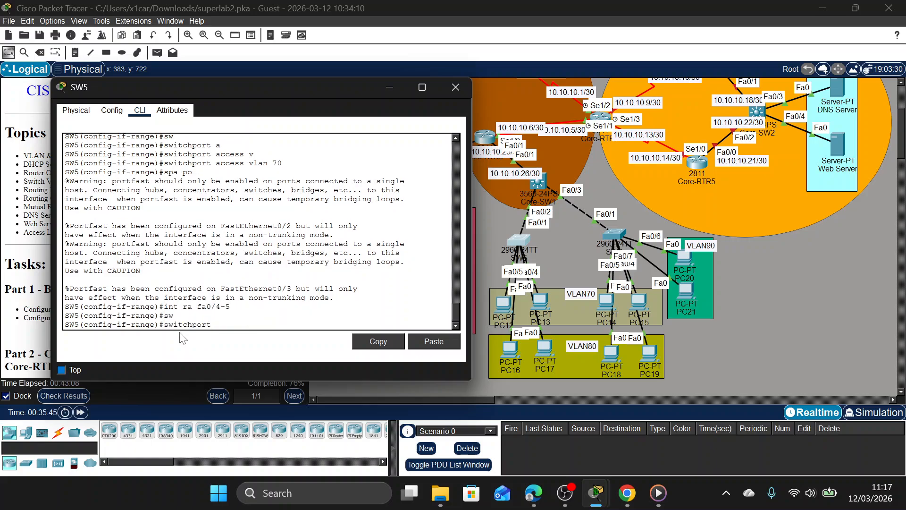
text(m)
key(Tab)
text(a)
key(Tab)
key(Return)
Assign SW5's Fa0/4-5 interface range to access VLAN 80.
text(sw)
key(Tab)
key(a)
key(Tab)
text(v)
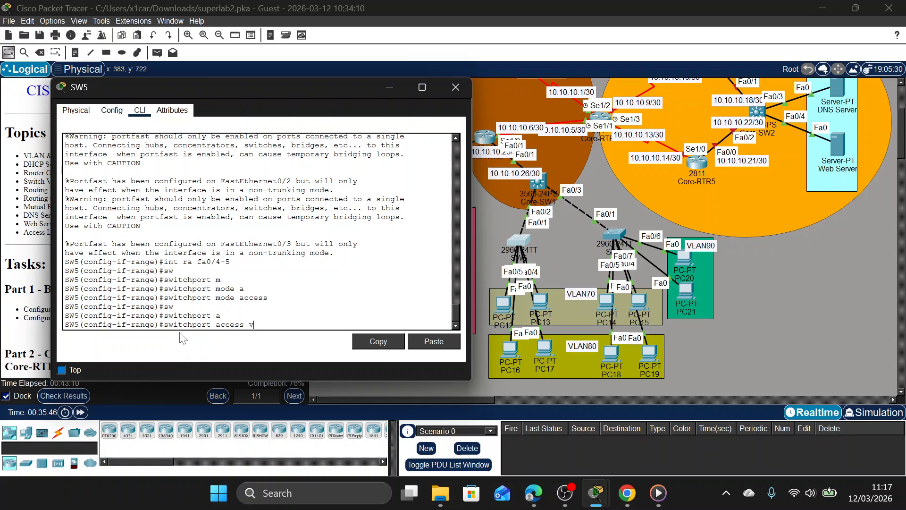
key(Tab)
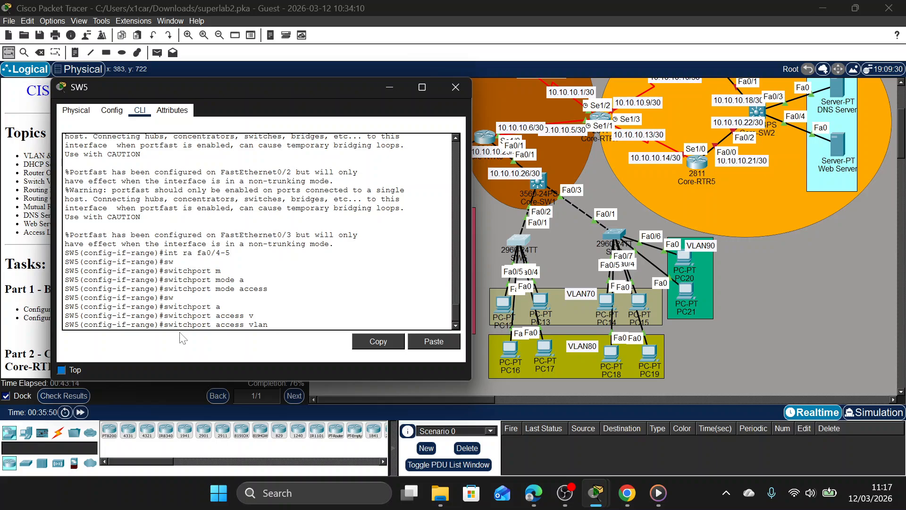
key(Return)
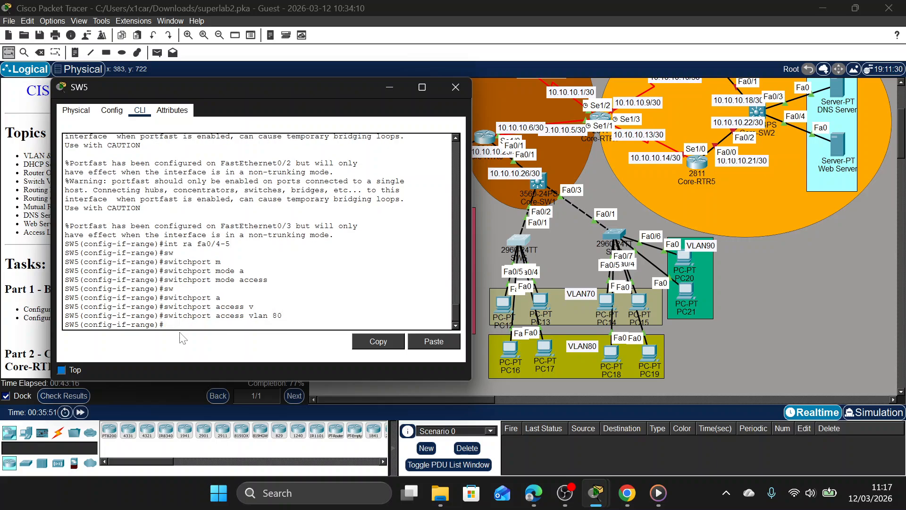
Enable spanning-tree PortFast on SW5's Fa0/4-5 interface range and close SW5's window.
text(spa)
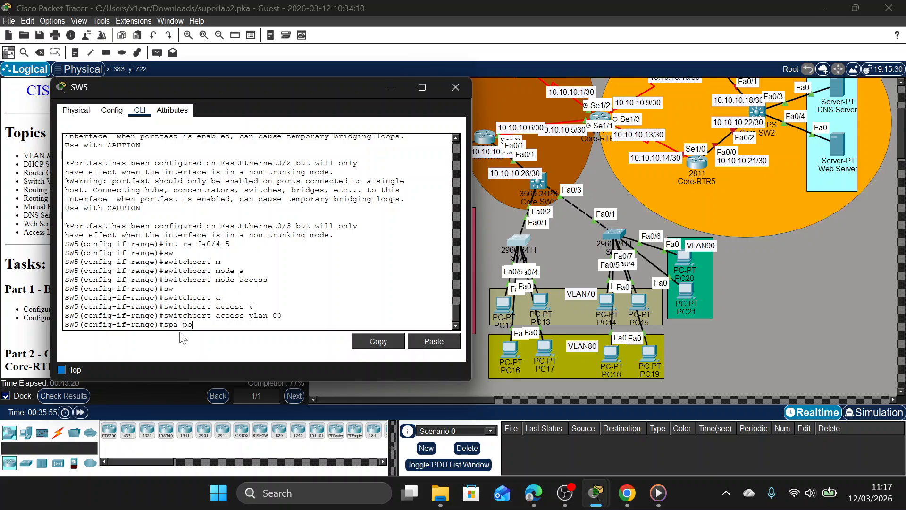
text( po)
key(Return)
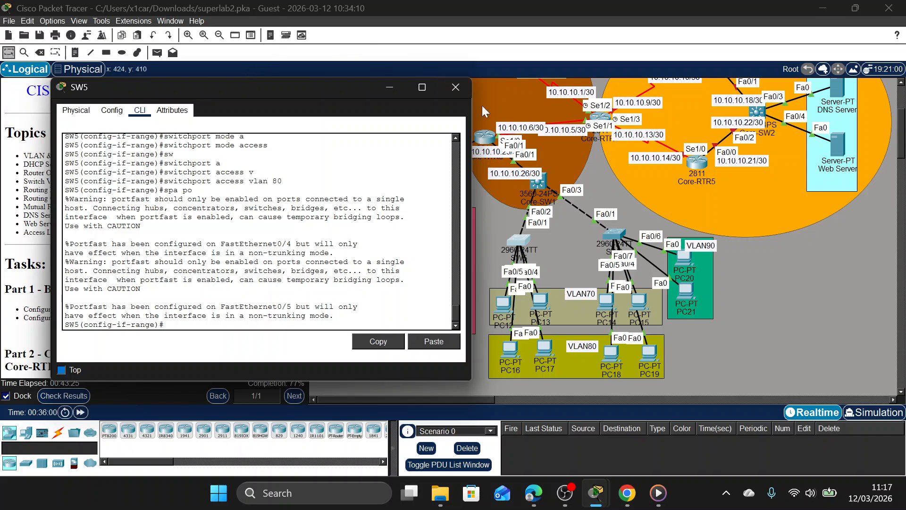
click(456, 87)
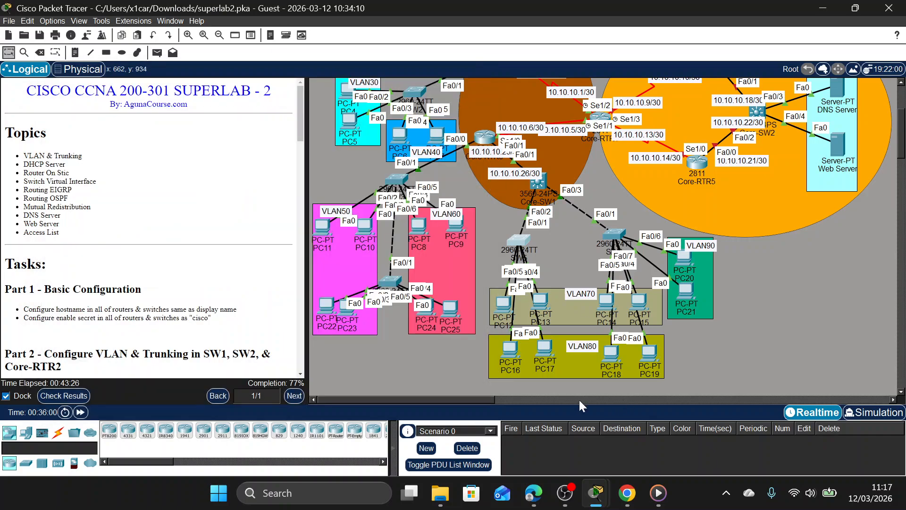
Switch PC16's IPv4 configuration to DHCP so it requests an address, then close its window.
click(505, 358)
click(340, 109)
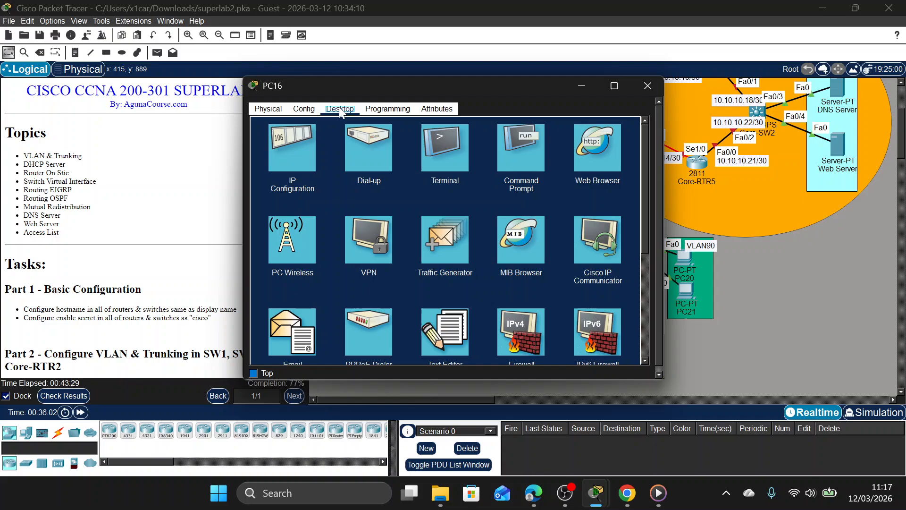
click(288, 158)
click(273, 169)
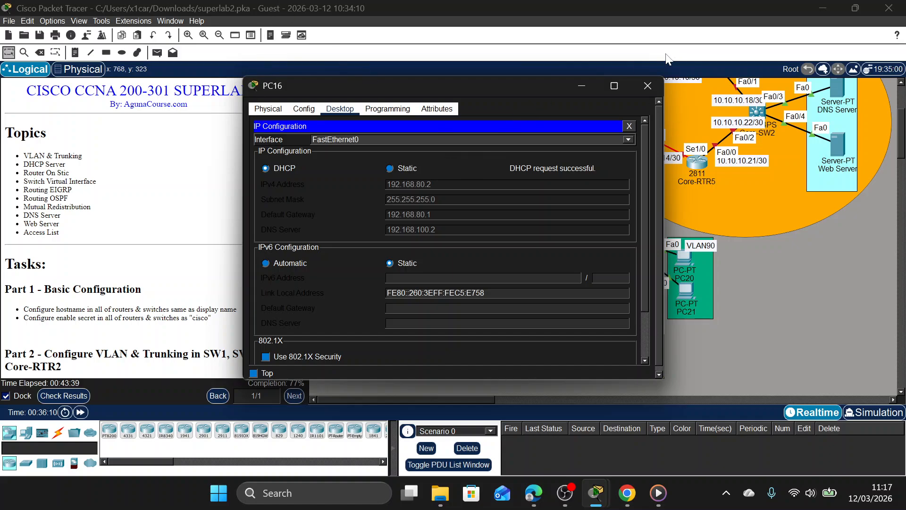
click(648, 86)
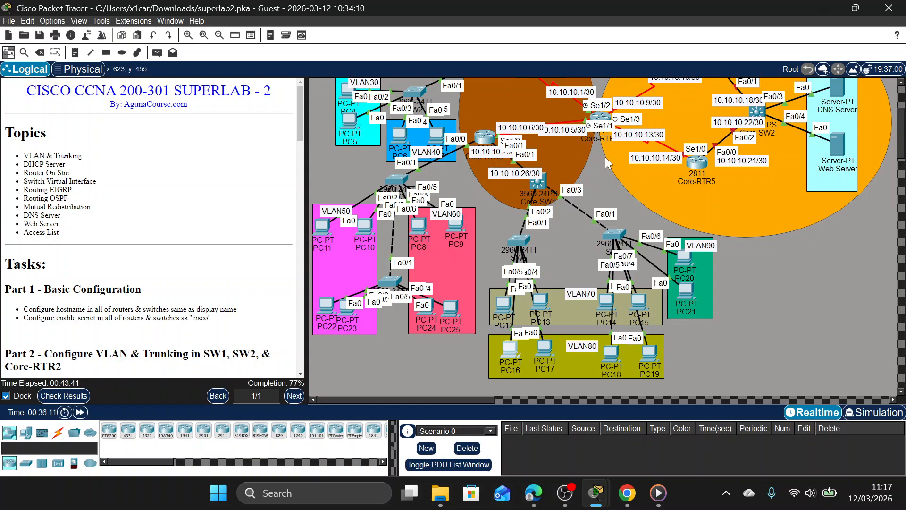
Switch PC14's IPv4 configuration to DHCP so it requests an address, then close its window.
click(609, 298)
click(349, 110)
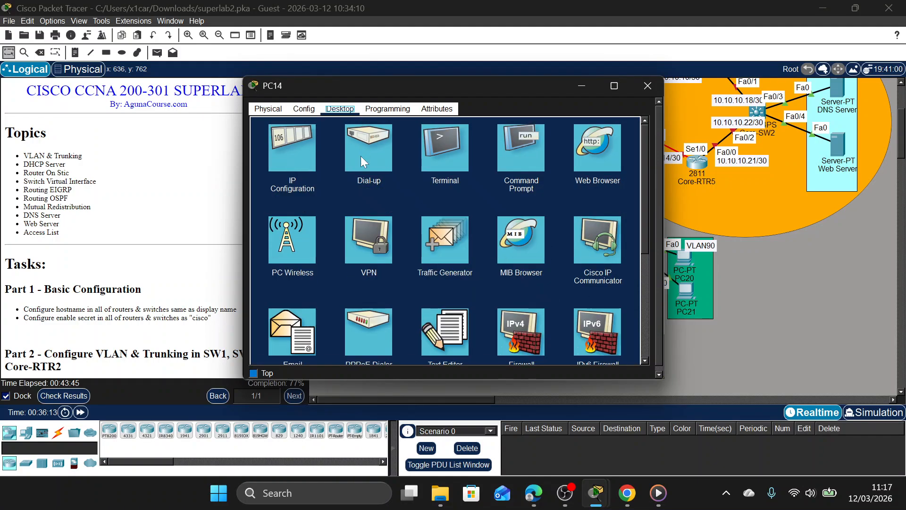
click(317, 159)
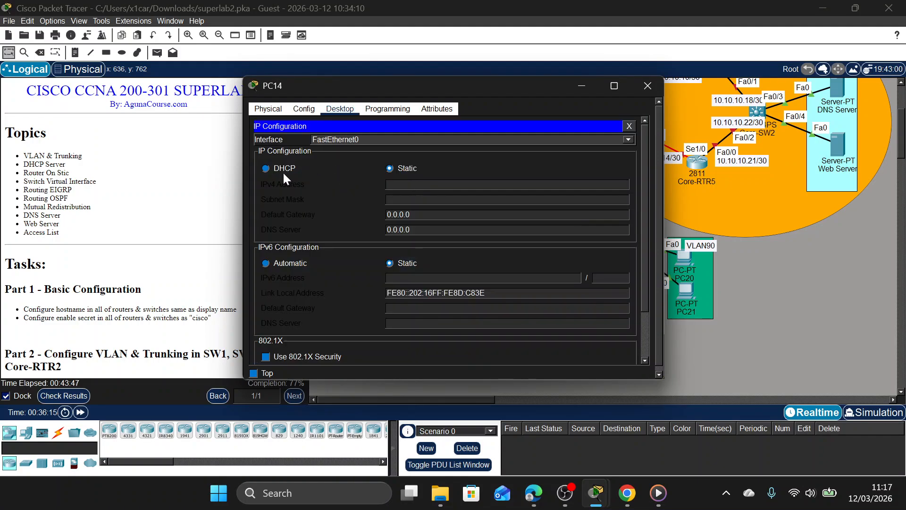
click(265, 169)
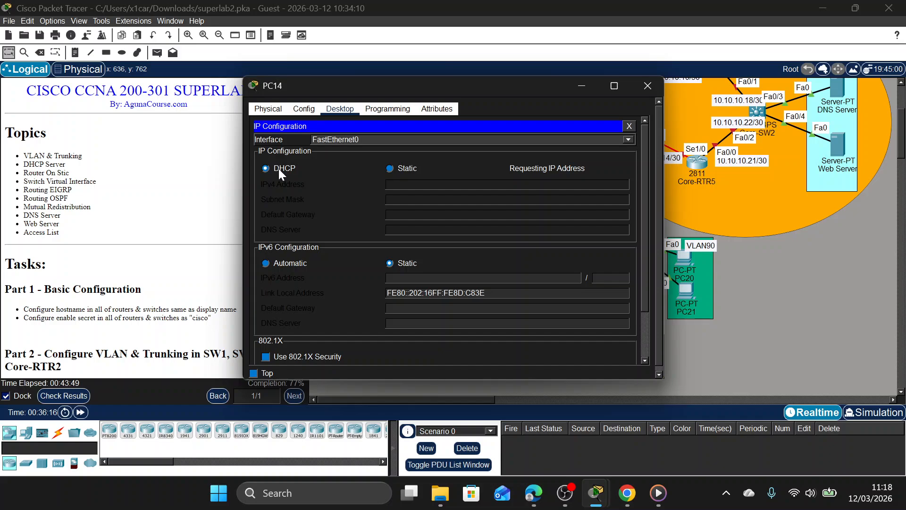
click(647, 88)
Set PC20 in VLAN 90 to obtain its IPv4 configuration through DHCP and close its window.
click(680, 259)
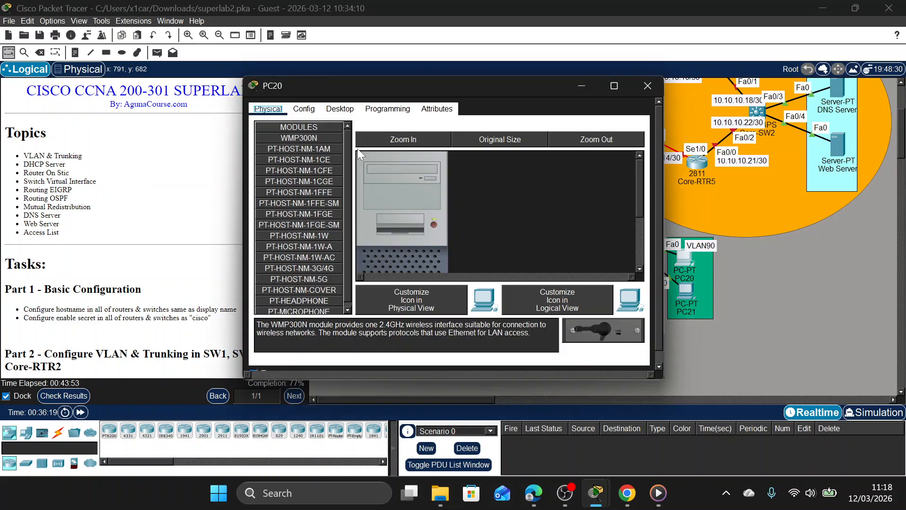
click(340, 108)
click(292, 150)
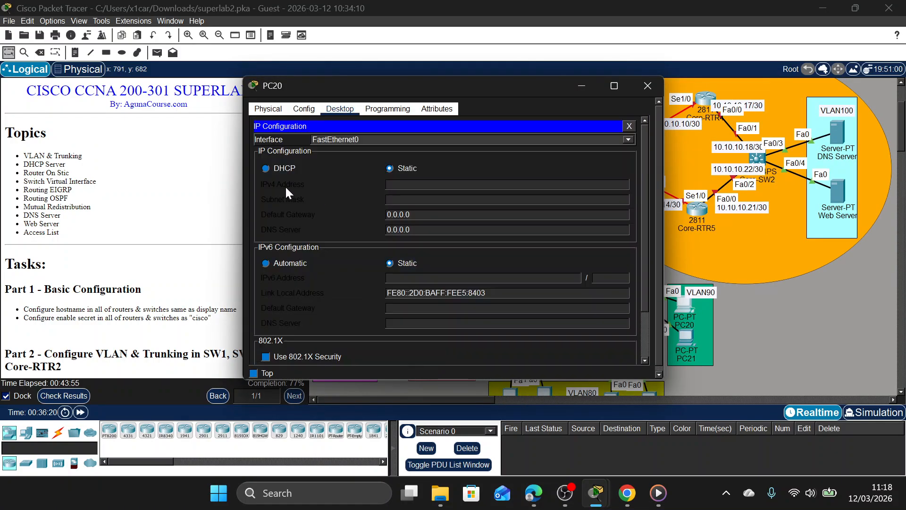
click(286, 171)
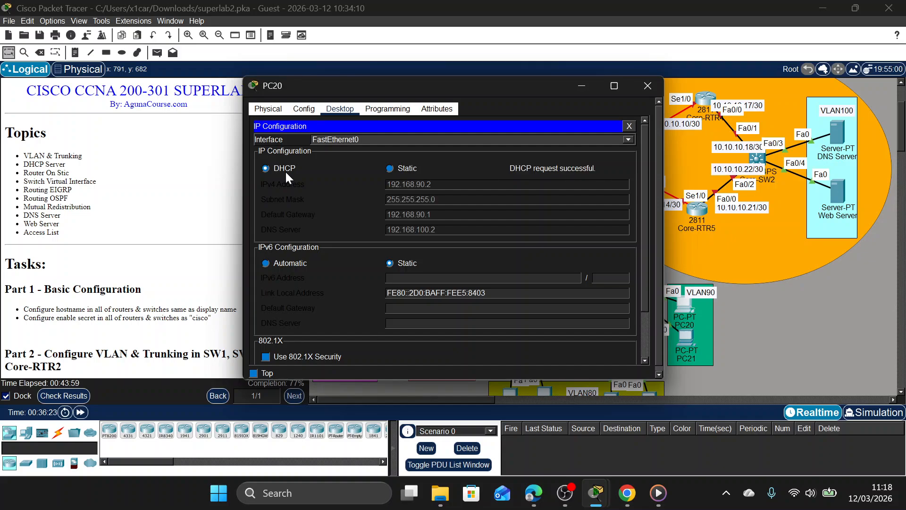
click(649, 90)
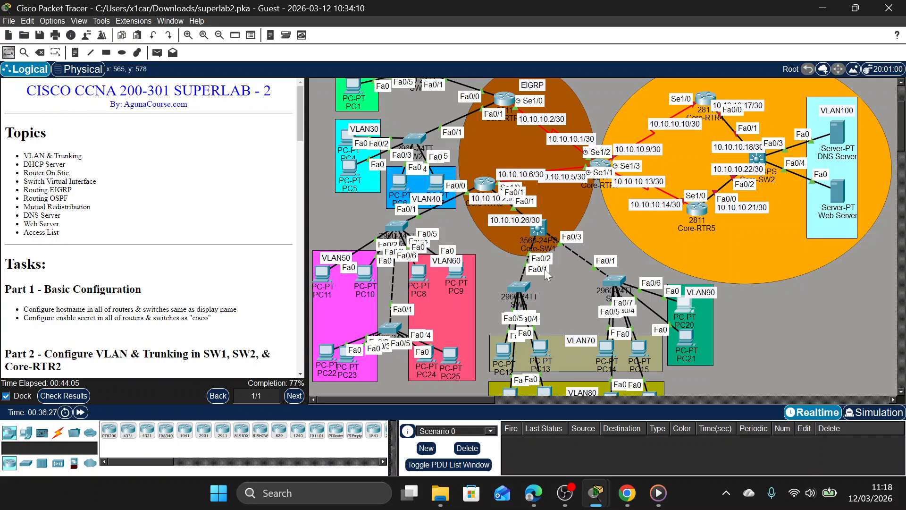
scroll(590, 118, up, 3)
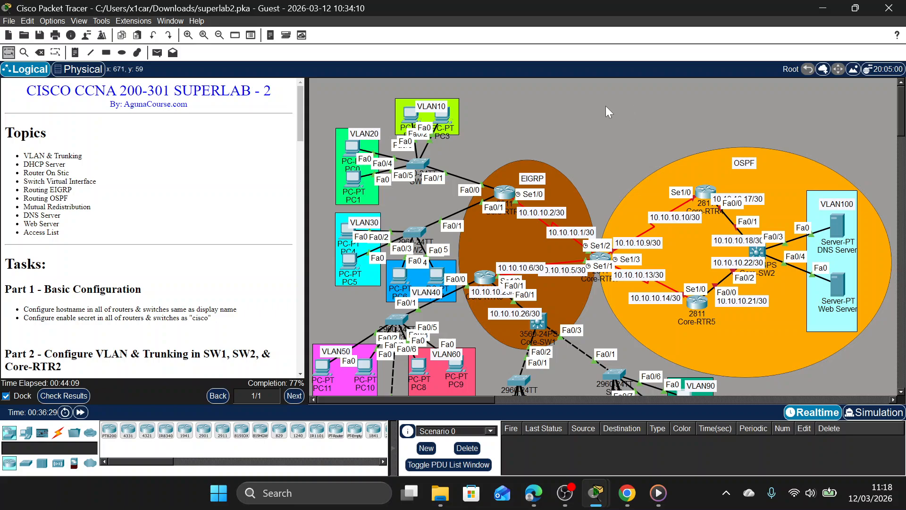
drag(629, 86, 666, 171)
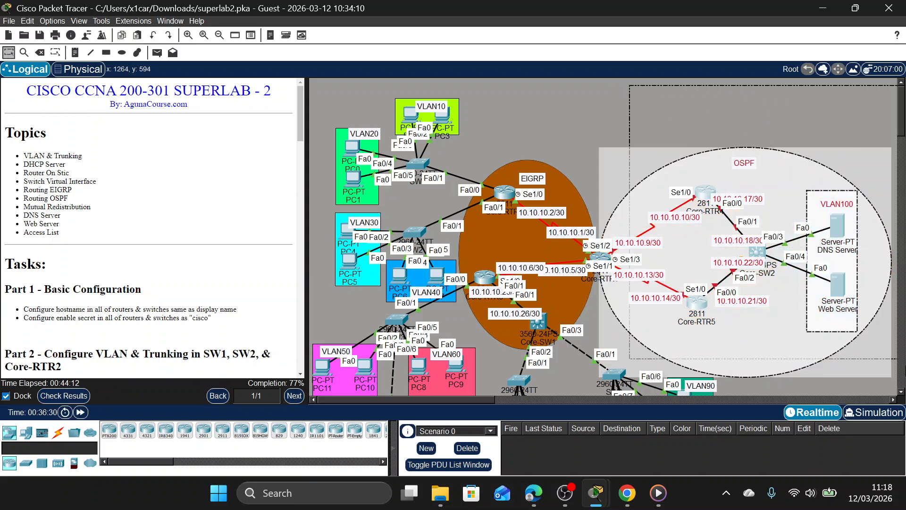
click(546, 93)
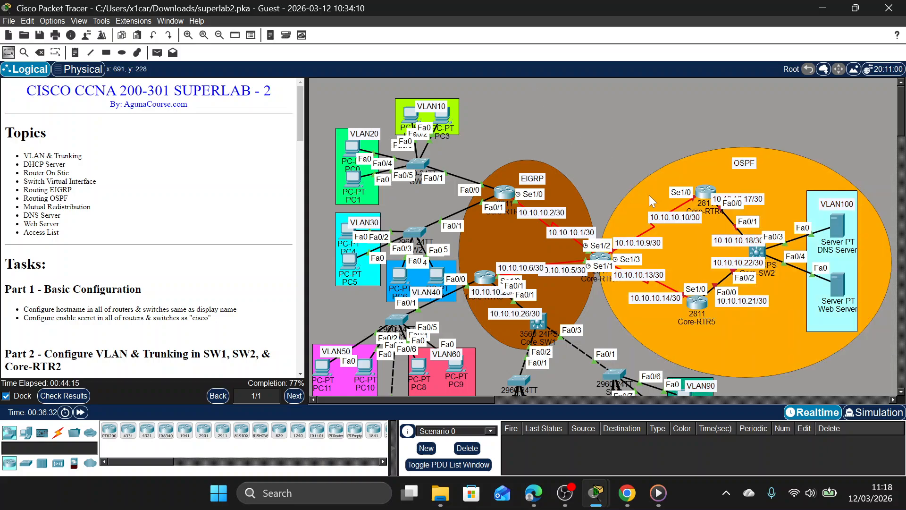
scroll(722, 257, down, 1)
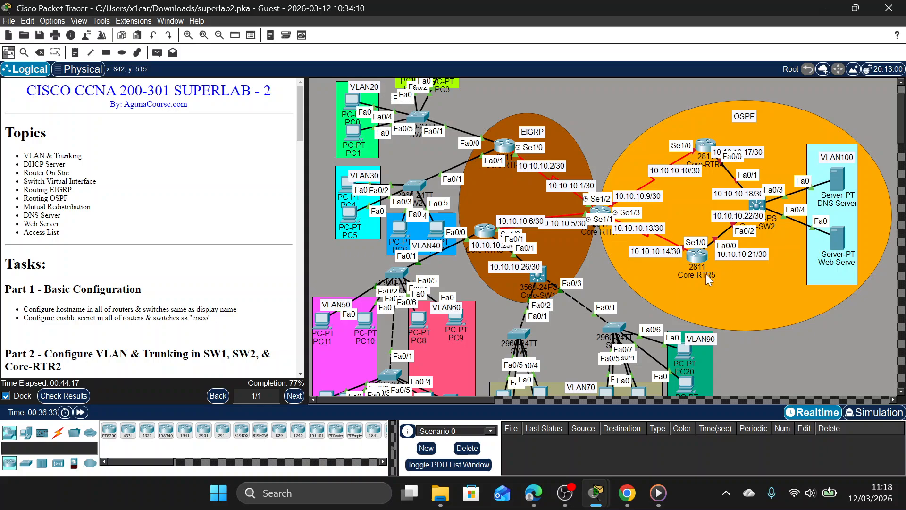
Open Core-RTR4's command line, enter privileged mode with the enable password, and start global configuration mode.
click(708, 147)
drag(478, 89, 402, 85)
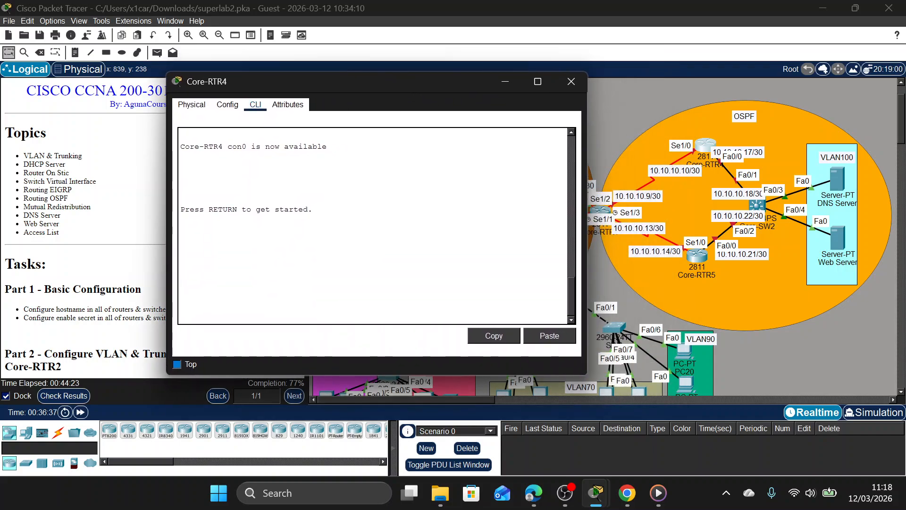
key(Return)
text(en)
key(Return)
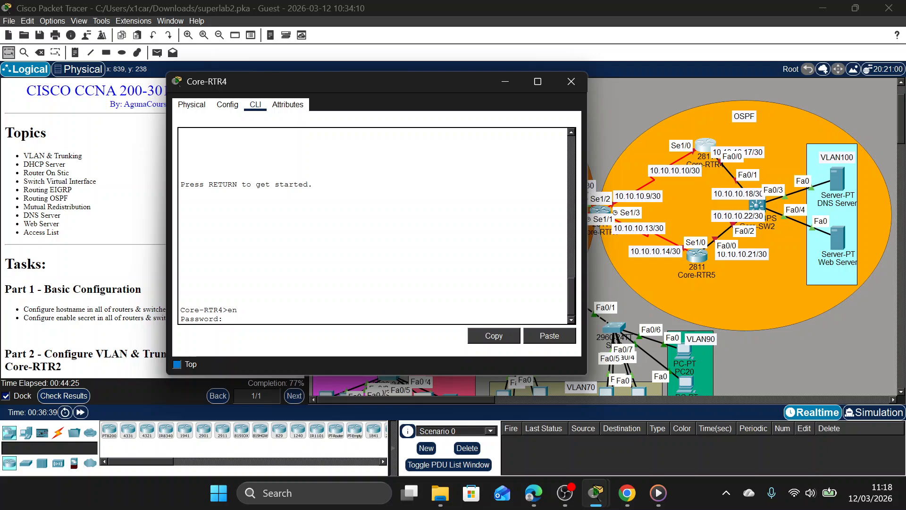
key(Return)
text(cof)
key(BackSpace)
text(nf )
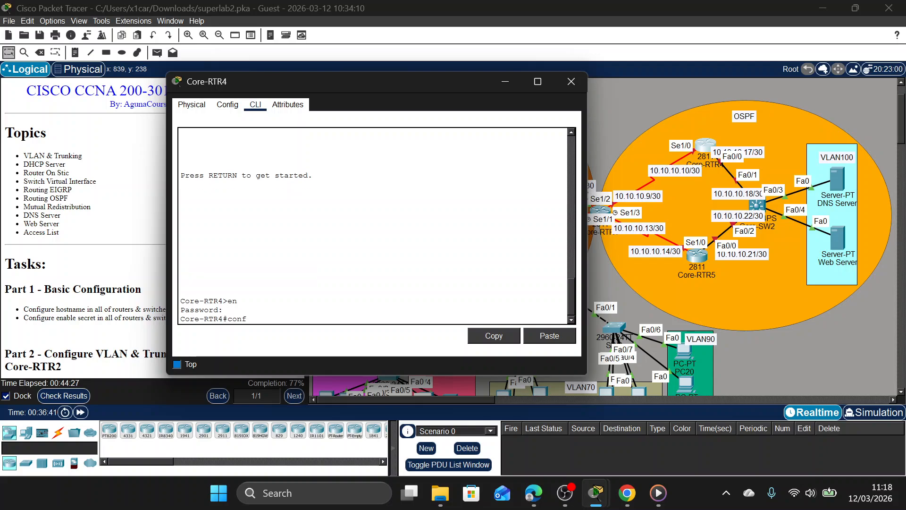
text(t)
key(Return)
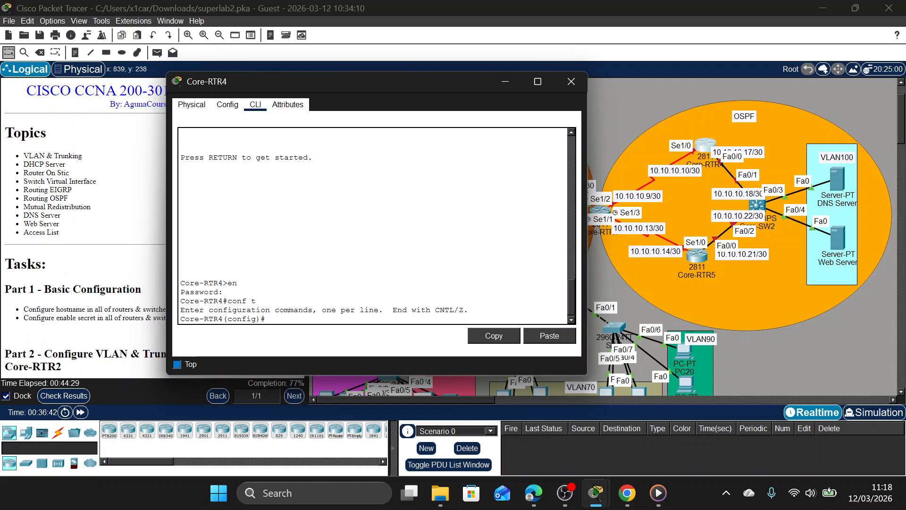
Assign IP address 10.10.10.10 with mask 255.255.255.252 to Core-RTR4's Se1/0 interface and enable the interface.
text(int se )
text(/0)
key(Return)
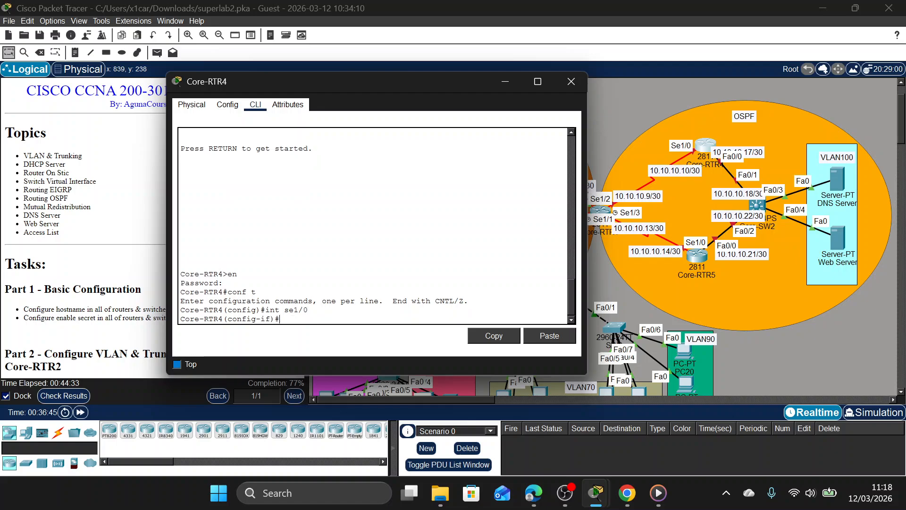
text(ip ad)
text(d 10.1)
text(0,1)
key(BackSpace)
key(BackSpace)
key(BackSpace)
text(.10.10)
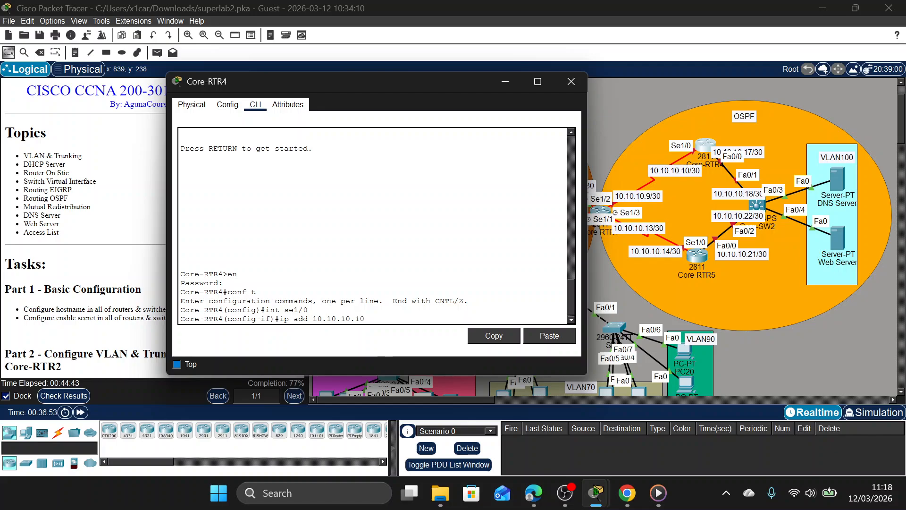
text( 255.255)
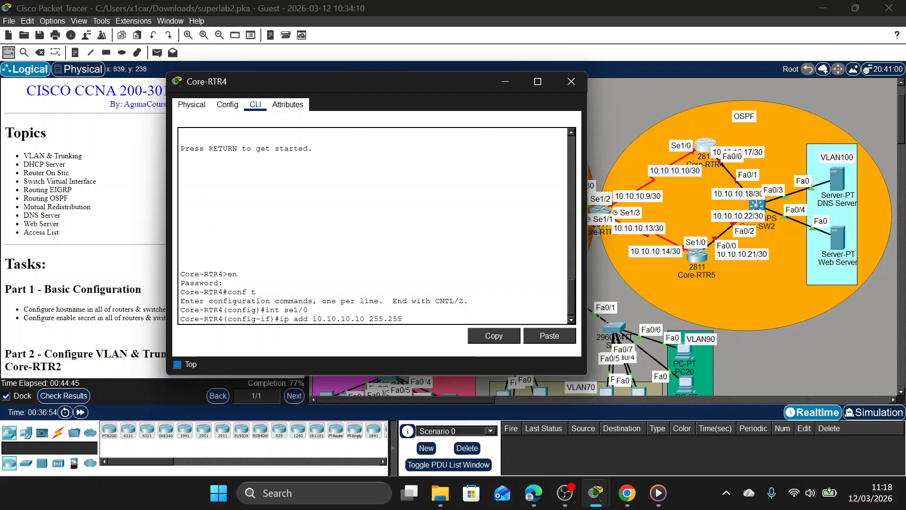
text(.255.252)
key(Return)
text(no sh)
key(Return)
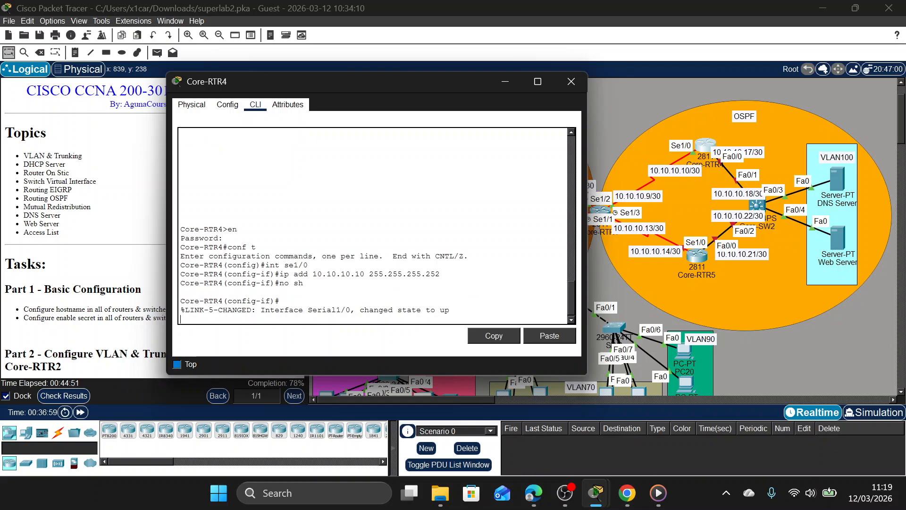
Assign IP address 10.10.10.17 with mask 255.255.255.252 to Core-RTR4's Fa0/0 interface.
text(int fa0/0)
key(Return)
text(s)
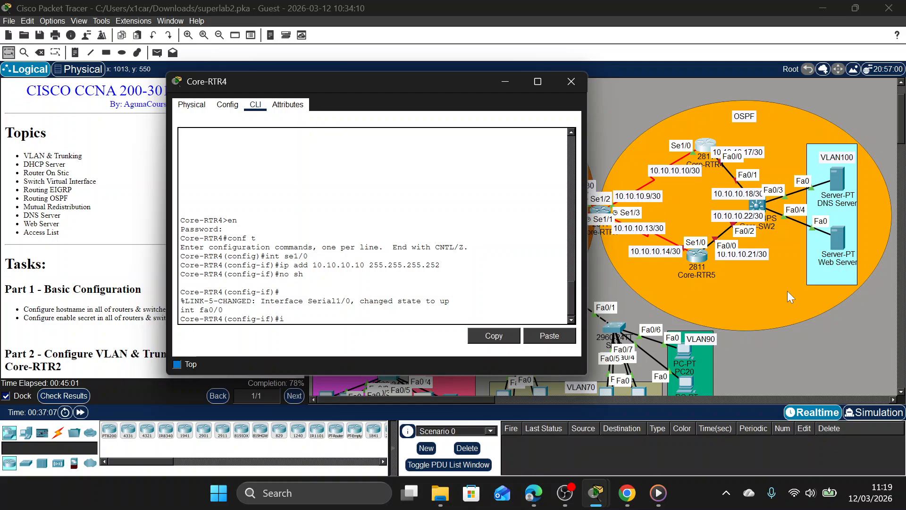
text(p add)
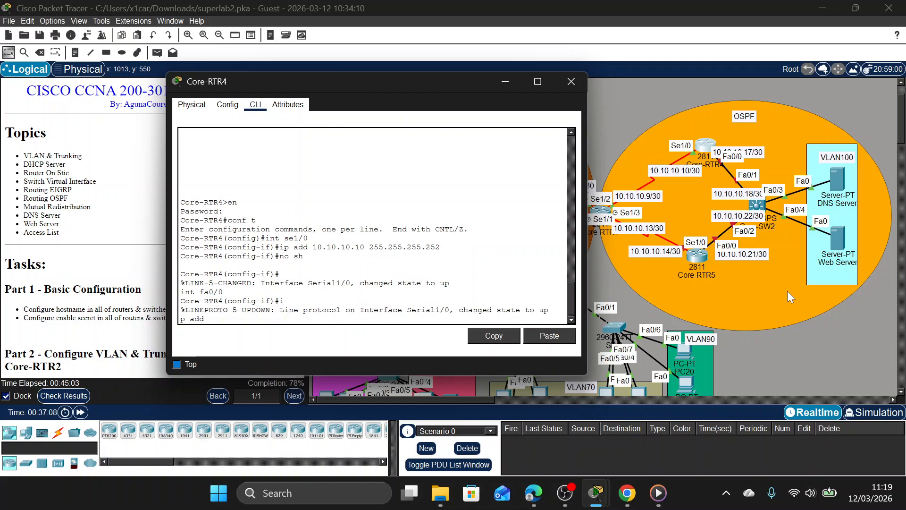
click(760, 156)
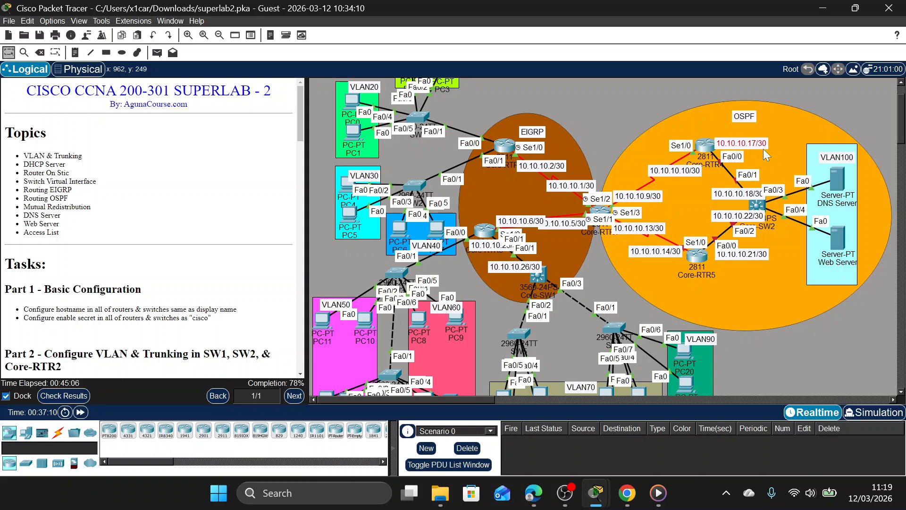
click(712, 147)
text(10)
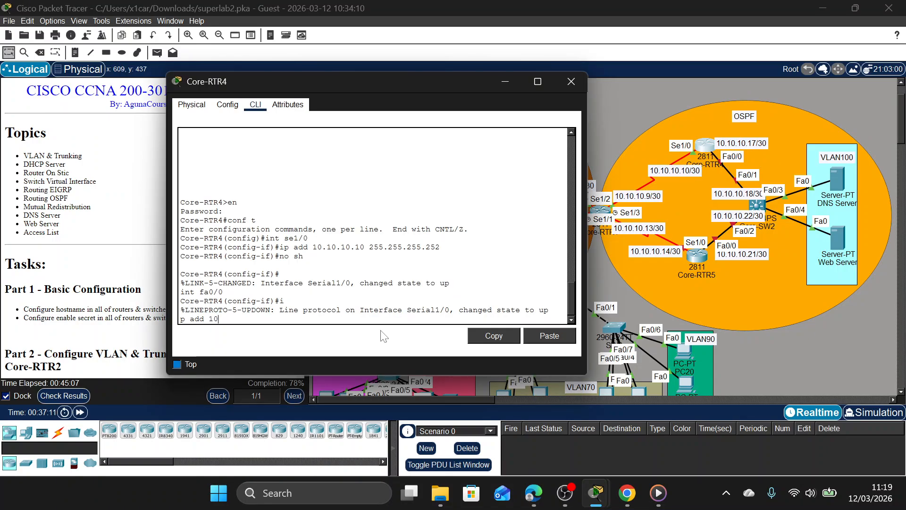
text(.10.10.17)
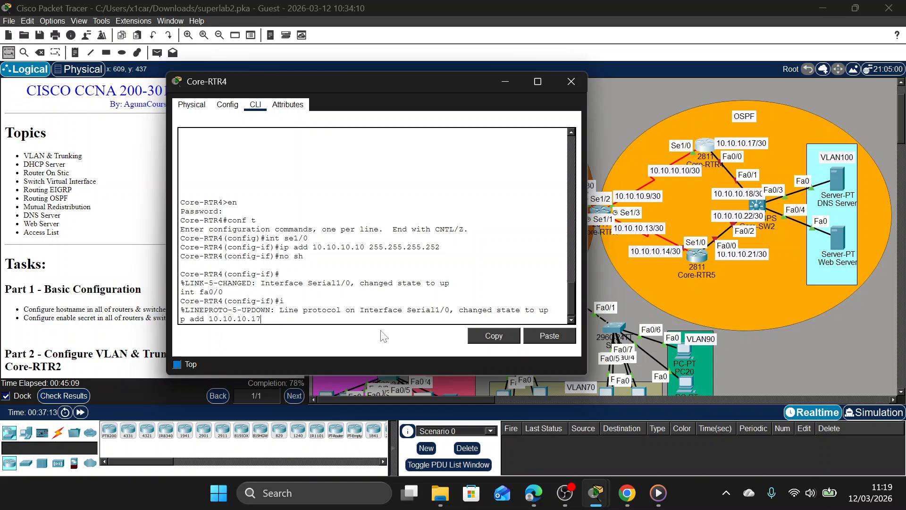
text( 255.255.255.252)
key(Return)
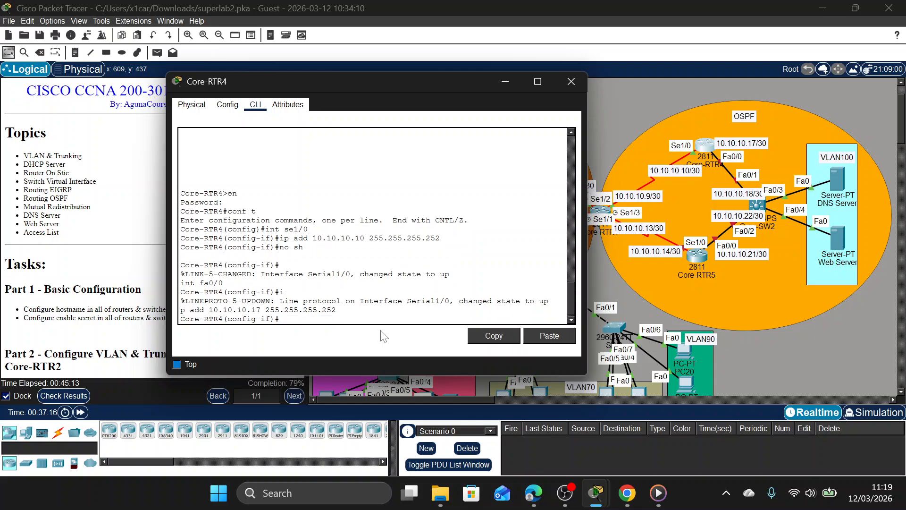
Enable Core-RTR4's Fa0/0 interface with no shutdown and close the router's window.
text(no s)
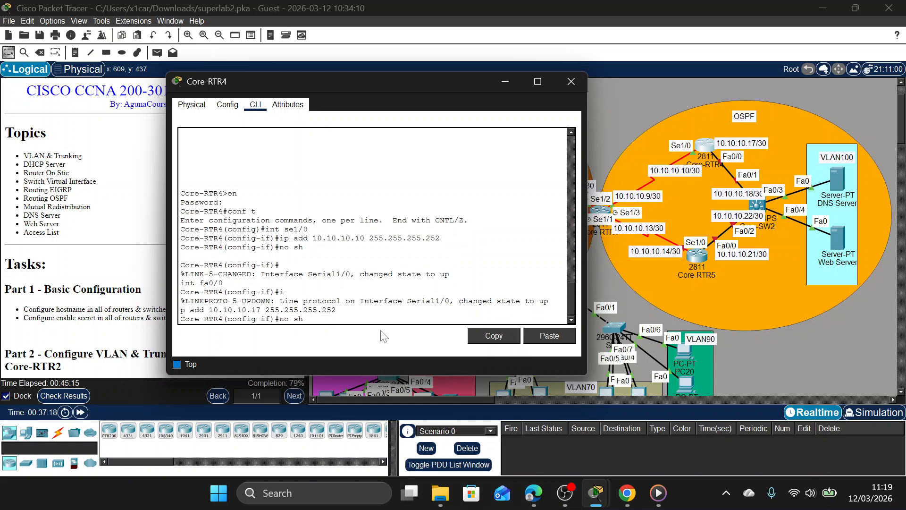
text(h)
key(Return)
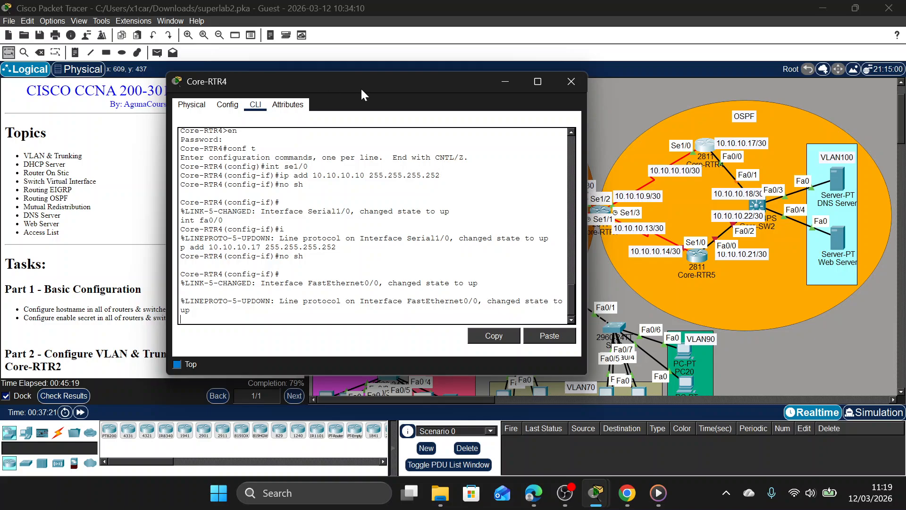
click(572, 80)
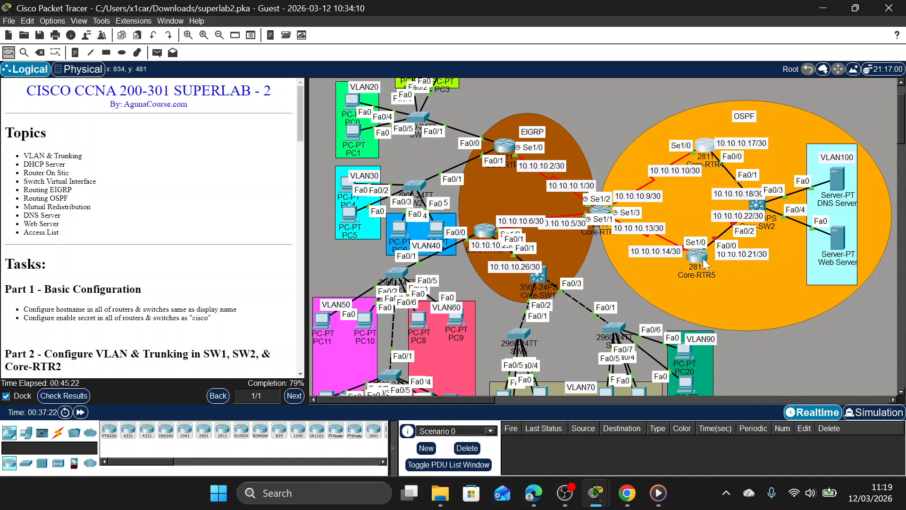
Open Core-RTR5's command line, enter privileged mode with the enable password, and start global configuration mode.
click(697, 256)
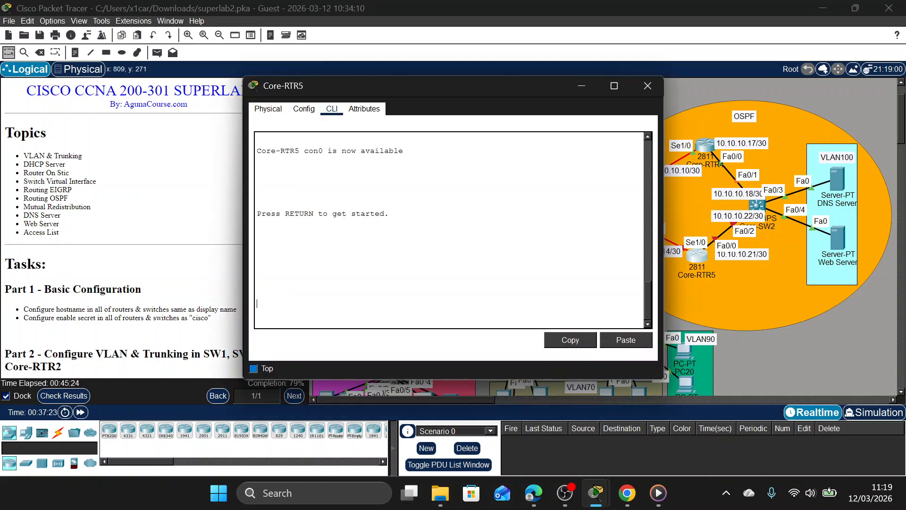
key(Return)
text(en)
key(Return)
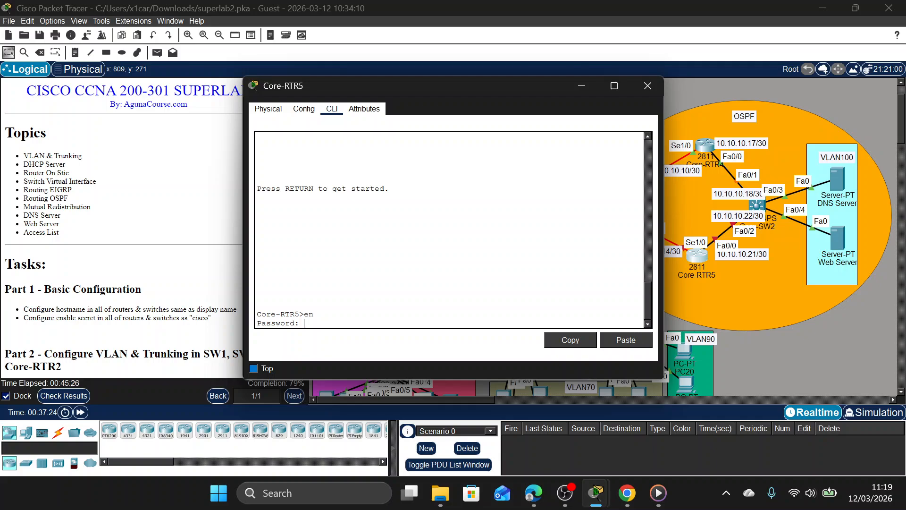
key(Return)
text(conf t)
key(Return)
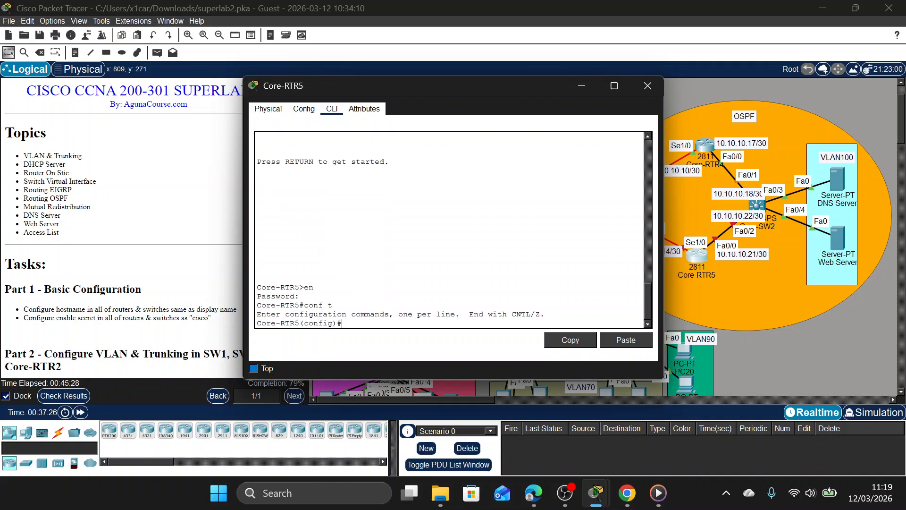
Assign IP address 10.10.10.14 with mask 255.255.255.252 to Core-RTR5's Se1/0 interface and enable the interface.
text(i)
key(BackSpace)
text(u)
text(nt )
text(sel/0)
drag(472, 85, 372, 84)
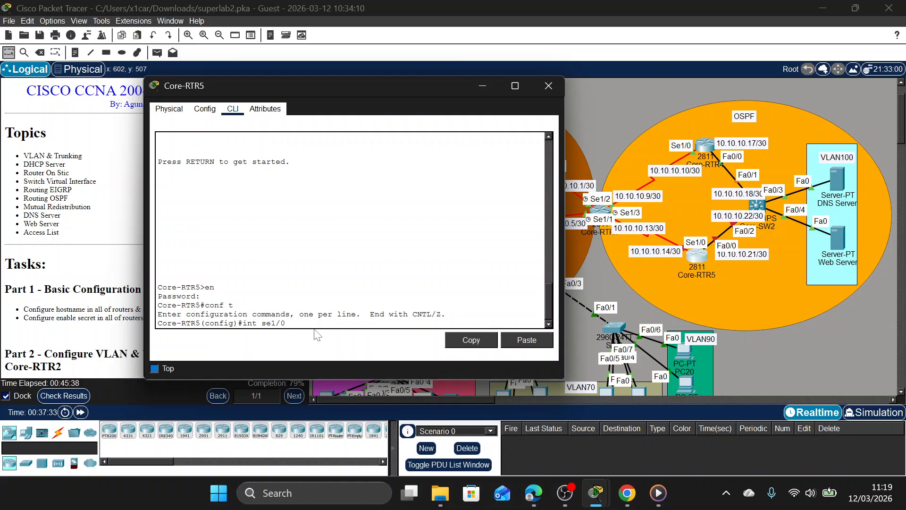
key(Return)
text(u)
key(BackSpace)
text(ip )
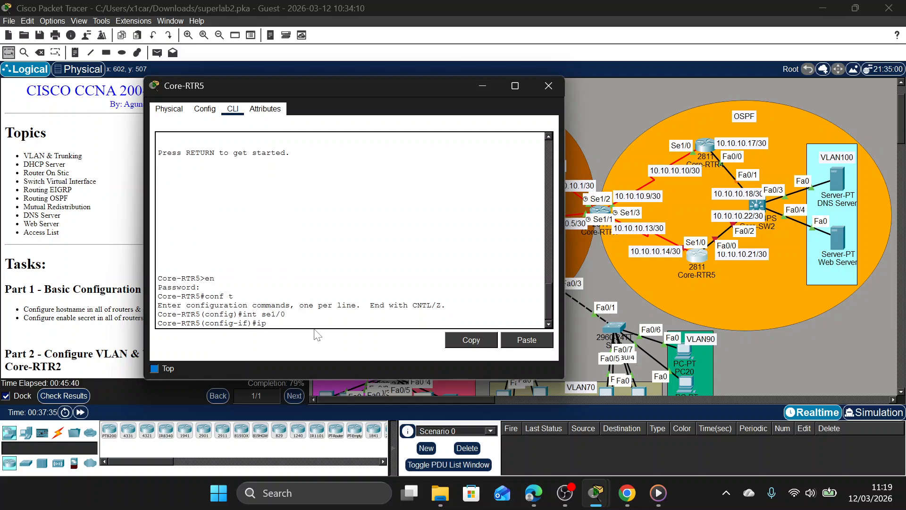
text(add 10.10.10.14 255.255.255.252)
key(BackSpace)
key(Return)
text(no sh)
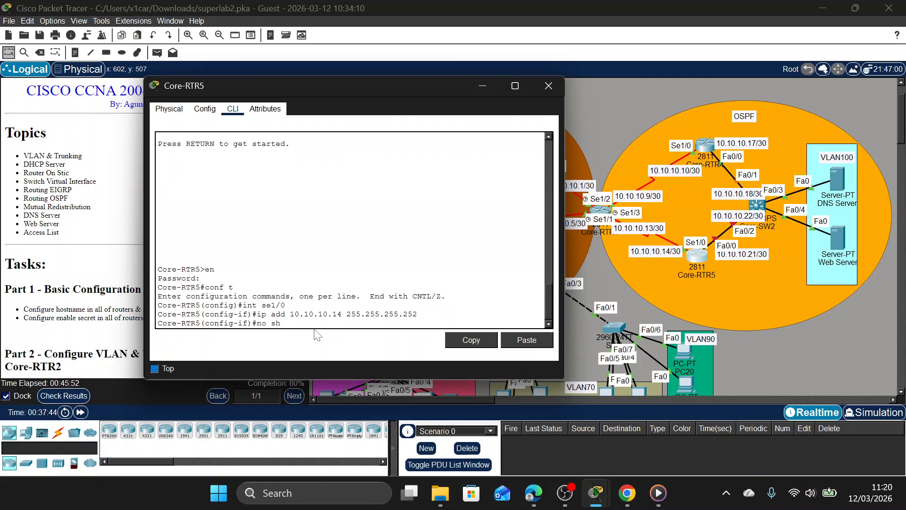
key(Return)
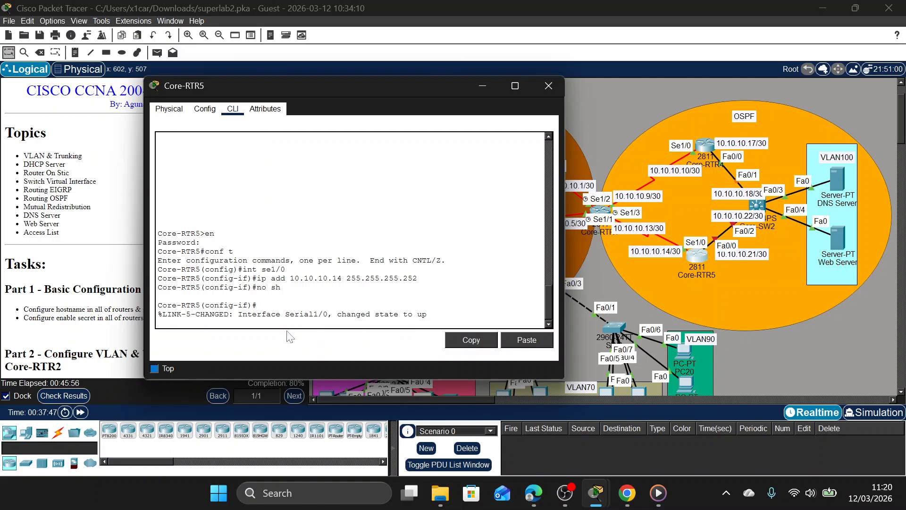
Assign IP address 10.10.10.21 with mask 255.255.255.252 to Core-RTR5's Fa0/0 interface.
text(int fa0/0./0)
key(Return)
text(ip add )
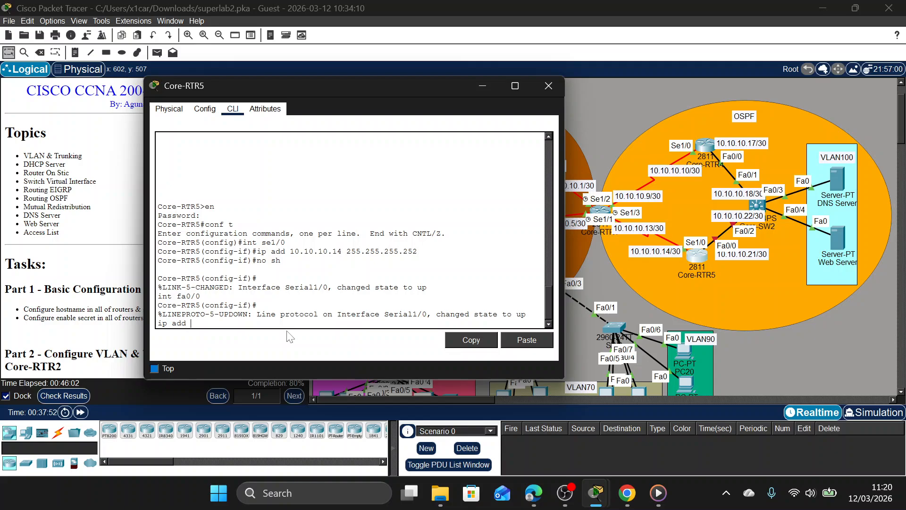
text(10.01)
key(BackSpace)
key(BackSpace)
text(10)
text(0.21 255.255.255.252)
key(Return)
Enable Core-RTR5's Fa0/0 interface with no shutdown and close the router's window.
text(no sh)
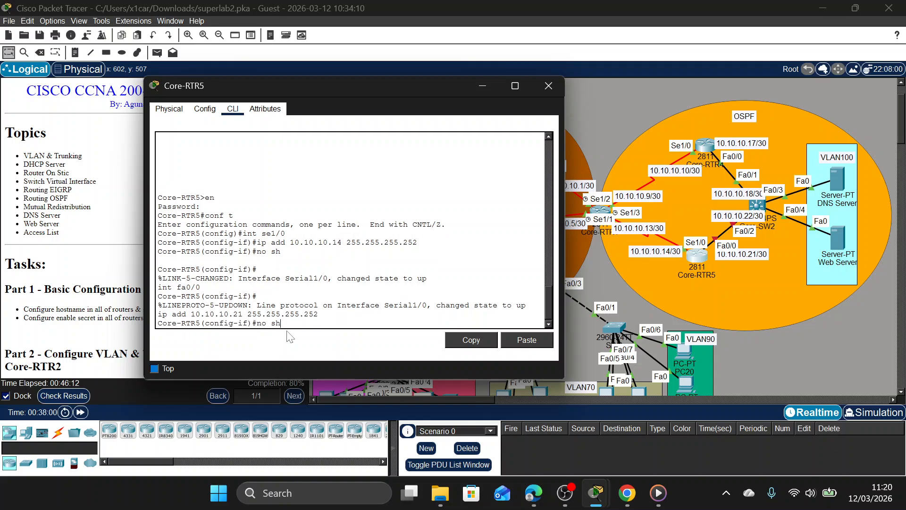
key(Return)
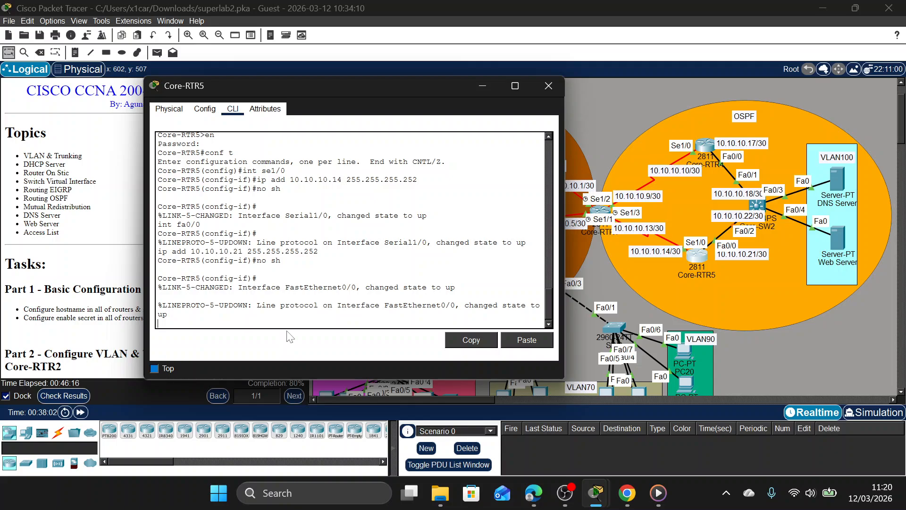
click(543, 88)
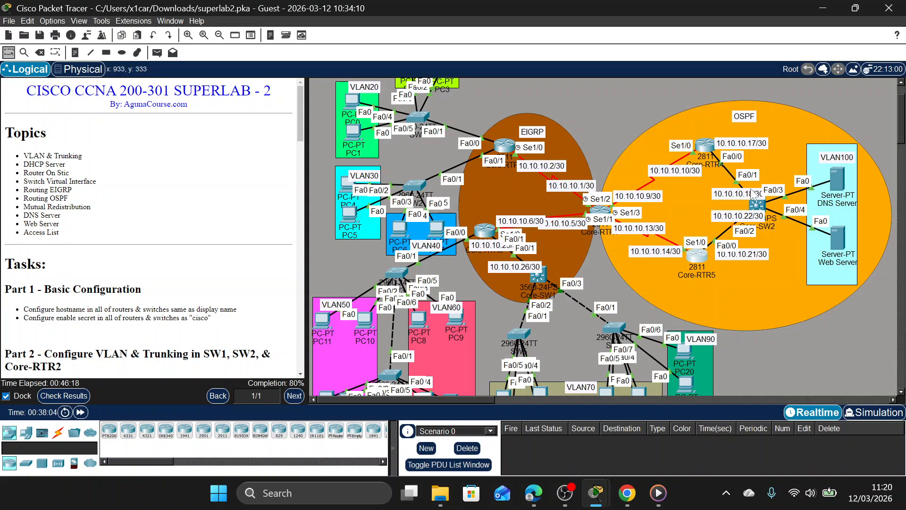
Open Core-SW2's command line, enter privileged mode with the enable password, and start global configuration mode.
click(757, 204)
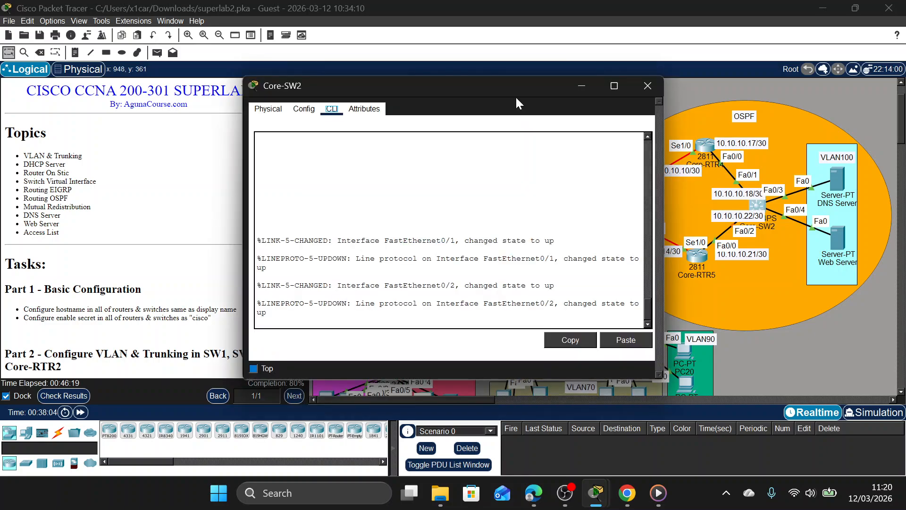
drag(502, 94, 437, 85)
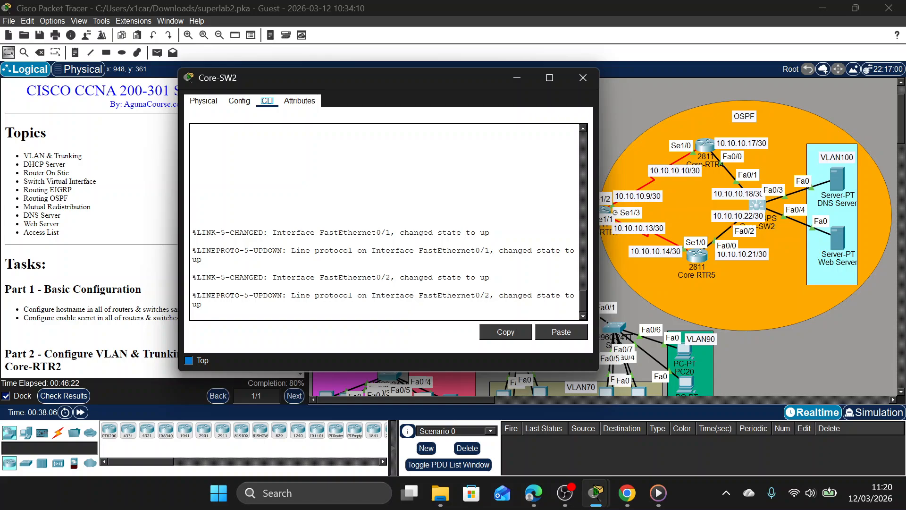
key(Return)
text(en)
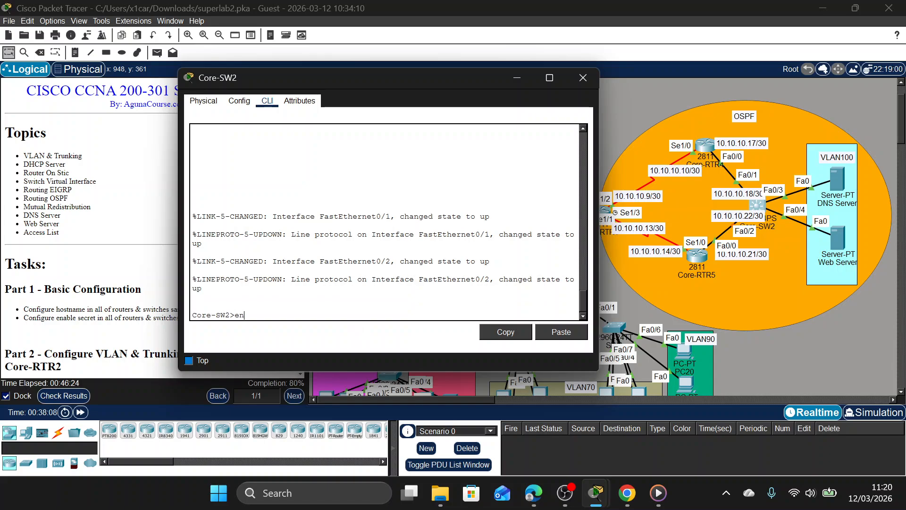
key(Return)
key(Return)
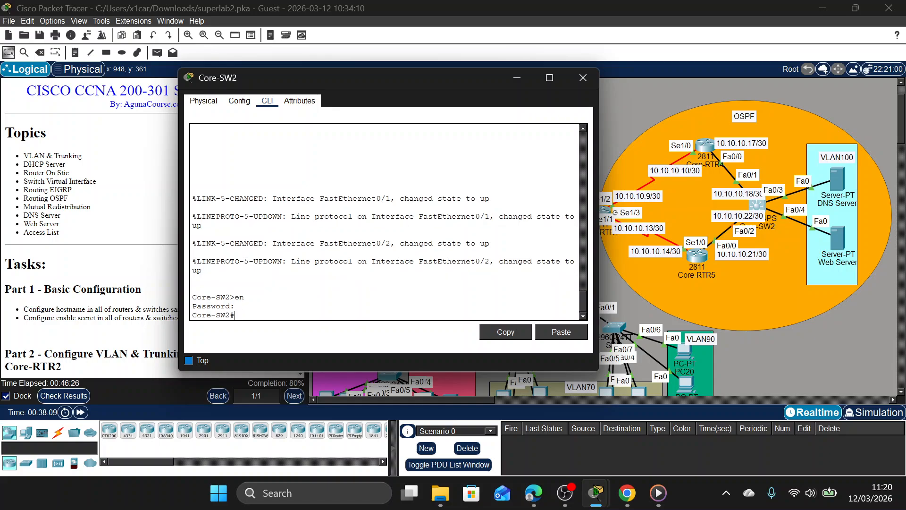
text(conf t)
key(Return)
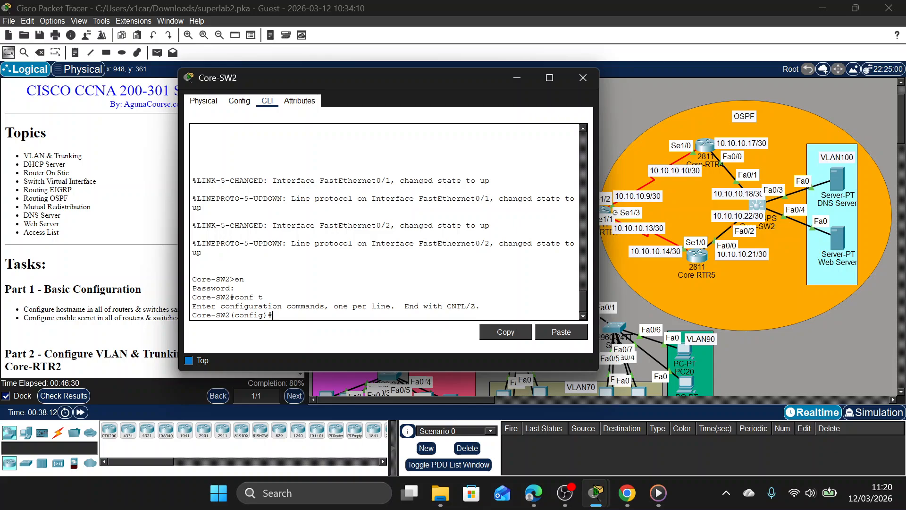
Turn Core-SW2's Fa0/1 interface into a routed port with no switchport.
text(inr)
key(BackSpace)
text(t)
text(fa0/1)
key(Return)
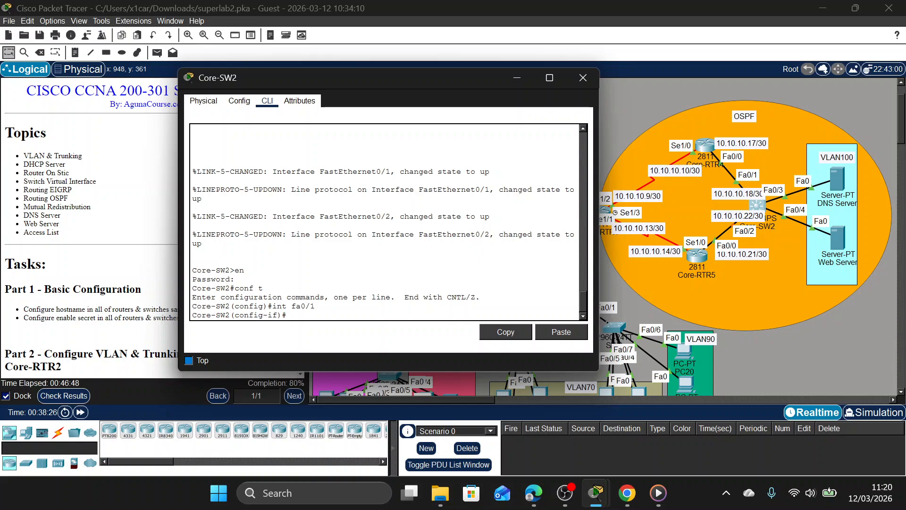
text(ip a)
key(BackSpace)
key(BackSpace)
key(BackSpace)
key(BackSpace)
text(no sw)
key(Return)
Assign IP address 10.10.10.18 with mask 255.255.255.252 to Core-SW2's Fa0/1 and enable the interface.
text(ip af)
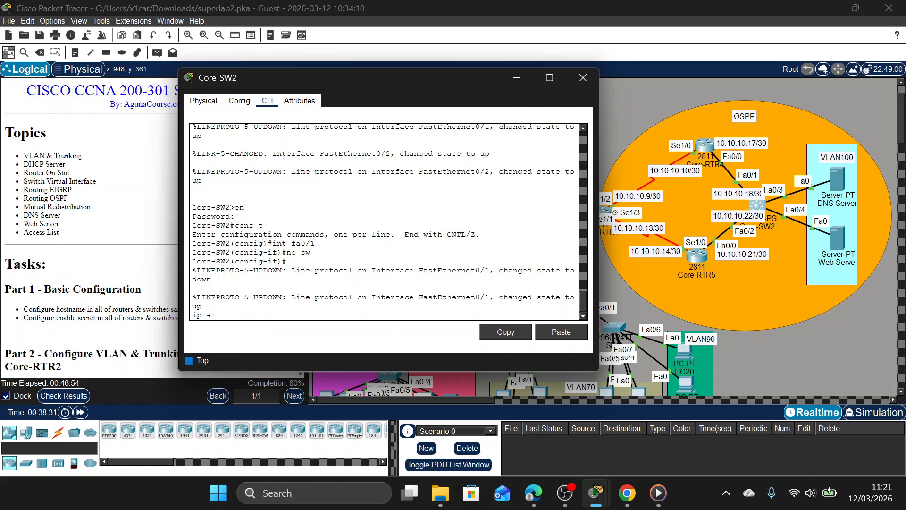
key(BackSpace)
text(dd 10.10.10.18 255.255.255.252)
key(Return)
text(no sh)
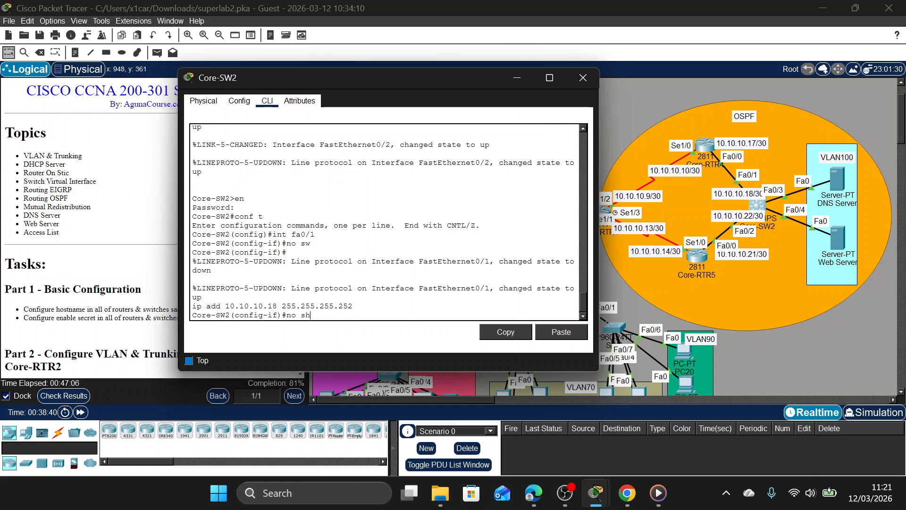
key(Return)
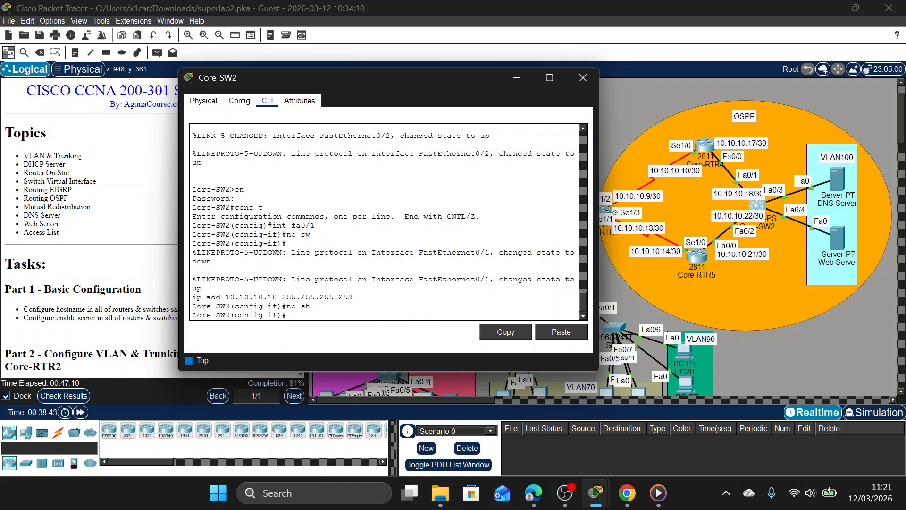
Turn Core-SW2's Fa0/2 interface into a routed port with no switchport.
text(int fa0/2)
key(Return)
text(no sw)
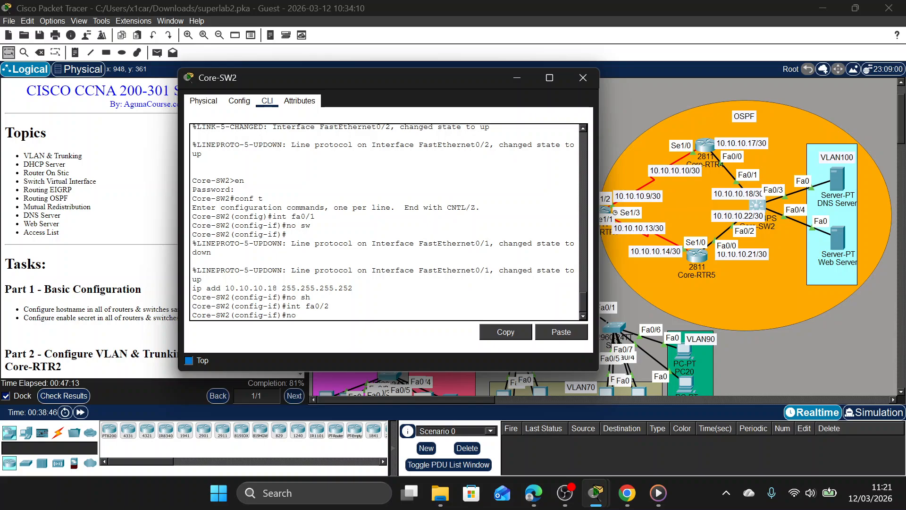
key(Return)
Assign IP address 10.10.10.22 with mask 255.255.255.252 to Core-SW2's Fa0/2 and enable the interface.
text(ip)
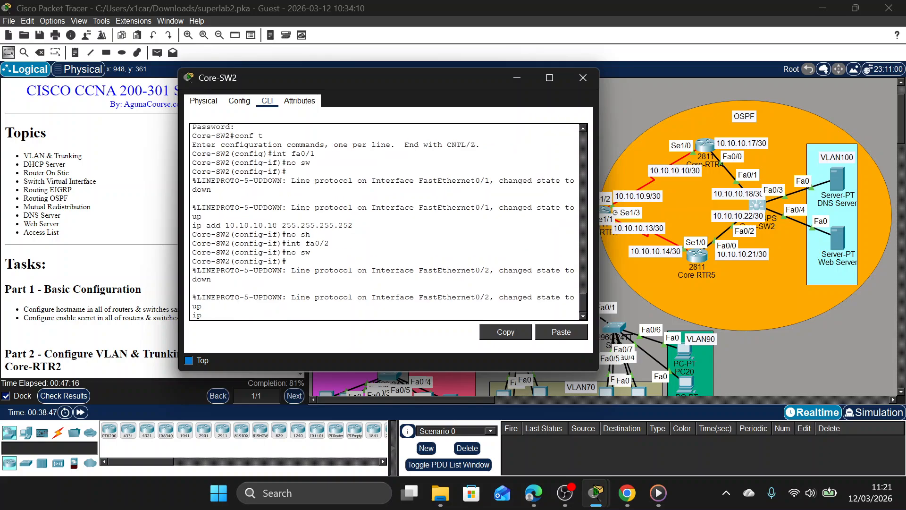
text( add 10.10.1)
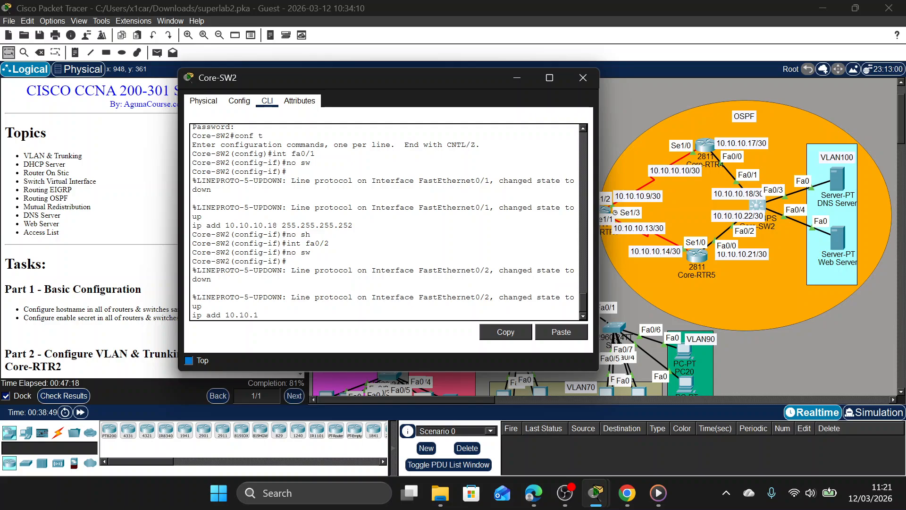
text(0.22 255.255.255.252)
key(Return)
text(no sh)
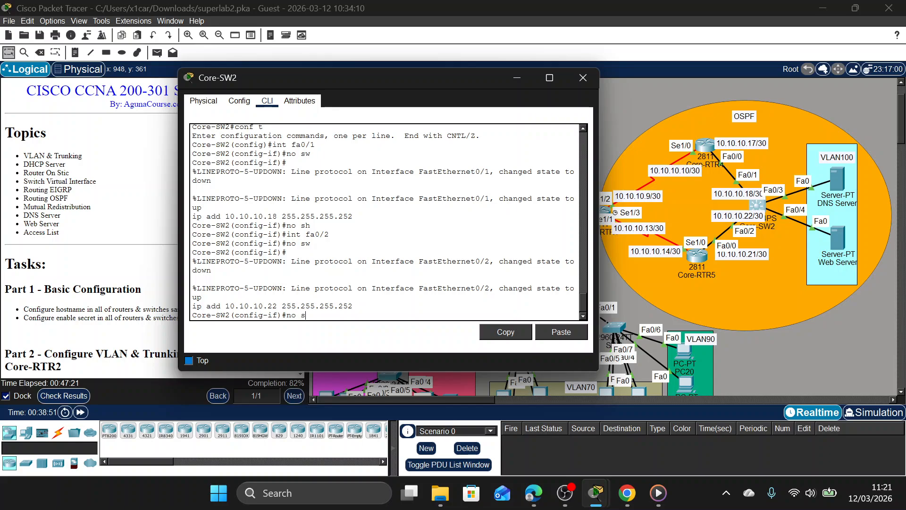
key(Return)
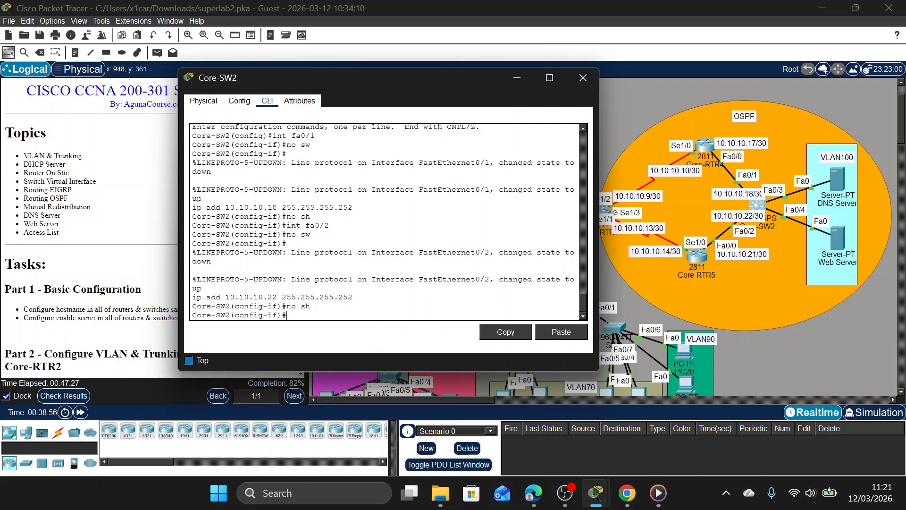
Check the activity results and review the assessment items for Core-SW2's ports and VLANs, then close the results.
click(63, 395)
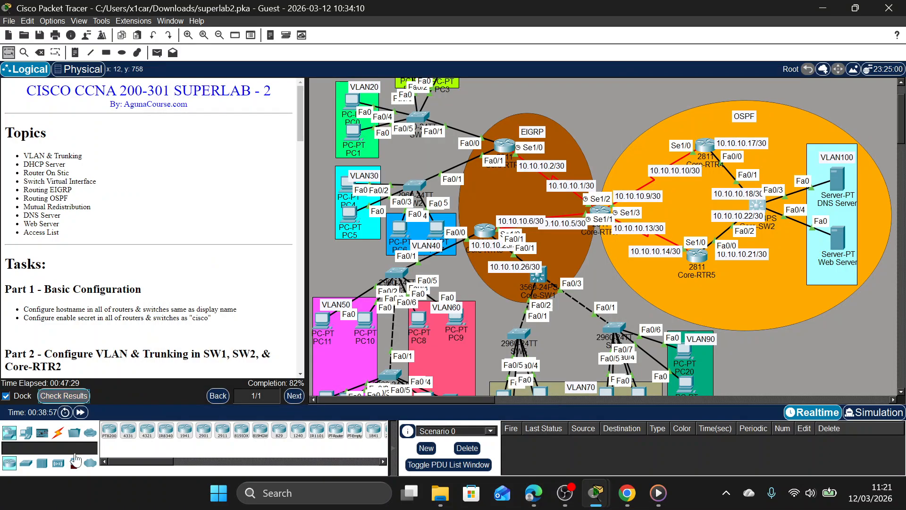
click(92, 76)
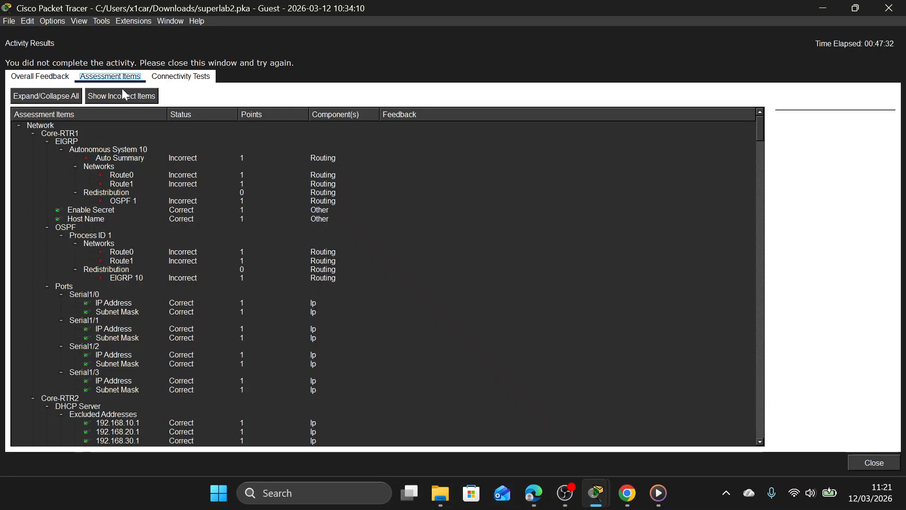
drag(761, 137, 755, 359)
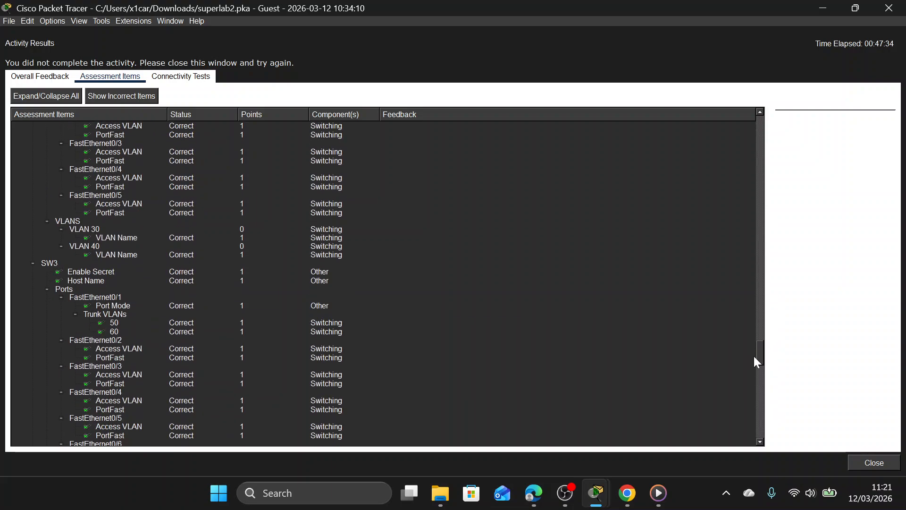
scroll(401, 333, up, 20)
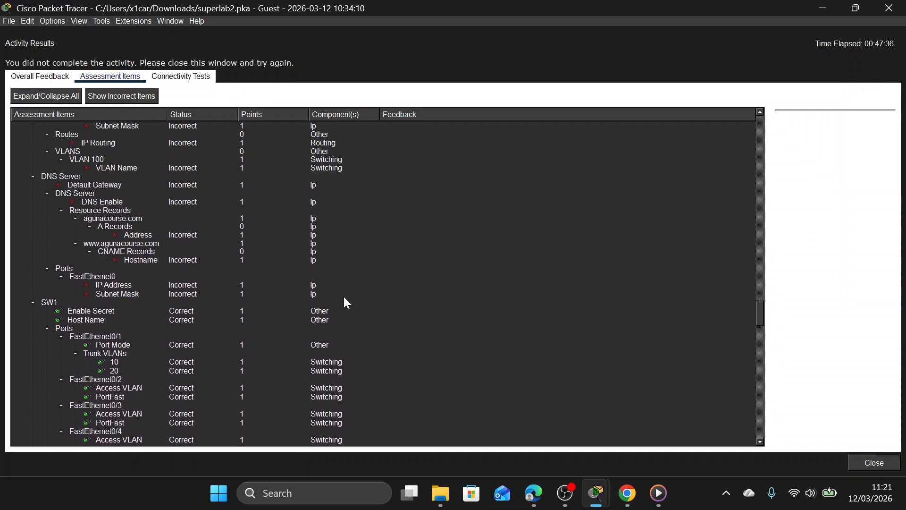
scroll(228, 284, up, 5)
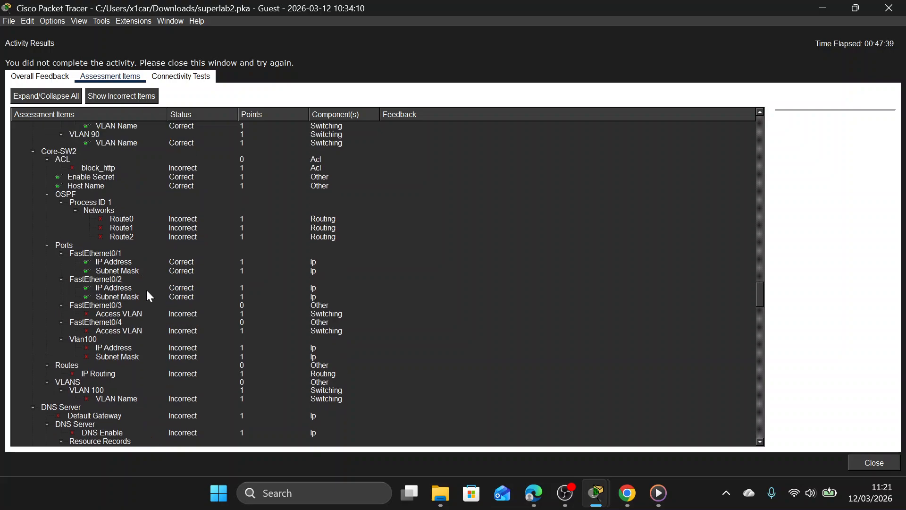
scroll(151, 318, up, 2)
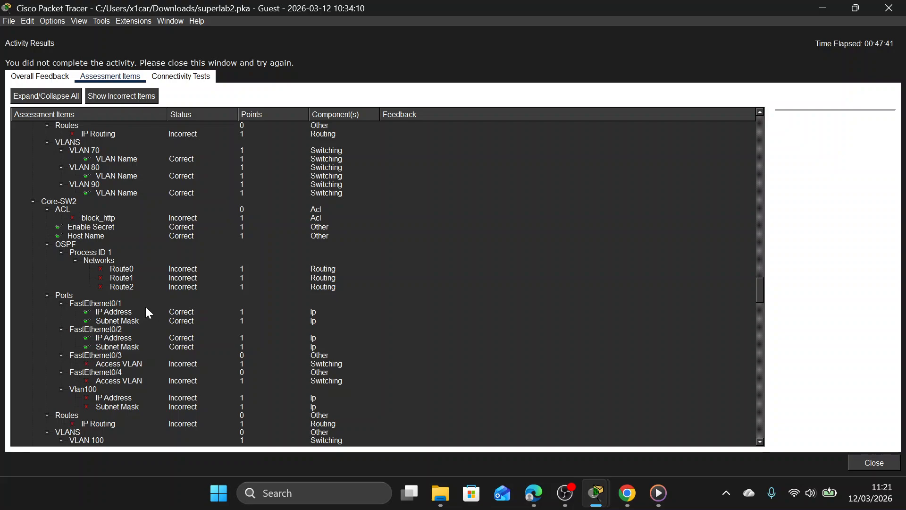
scroll(146, 307, up, 2)
scroll(166, 298, down, 5)
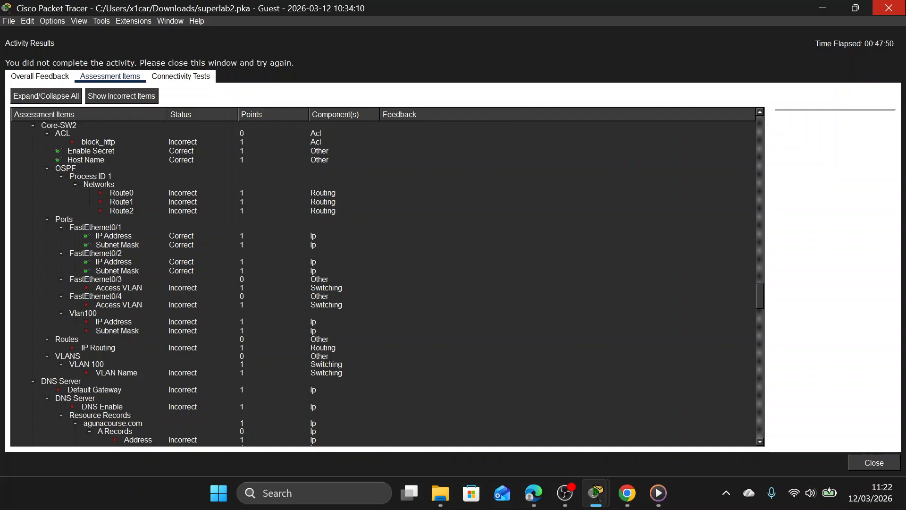
click(903, 6)
Return to Core-SW2's global configuration mode and set the interface range Fa0/3-4 to switchport access mode.
click(756, 208)
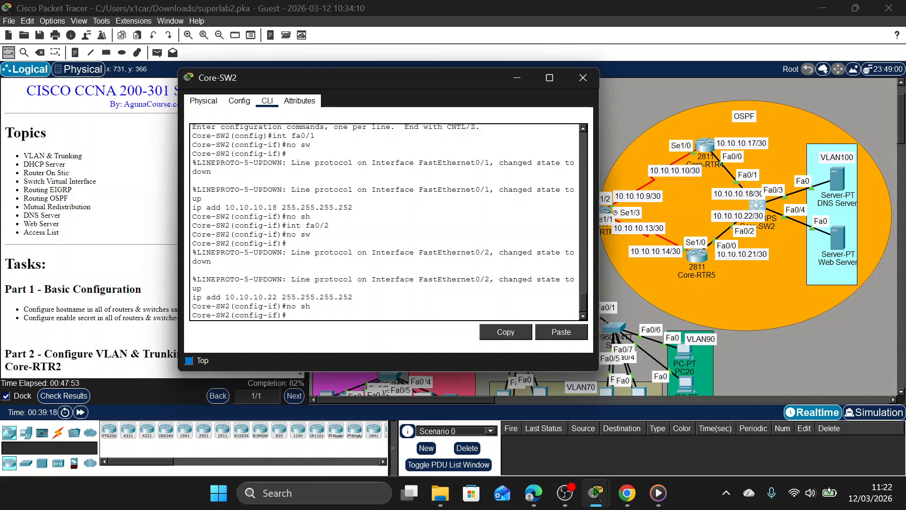
text(ex)
key(Return)
text(ig)#i)
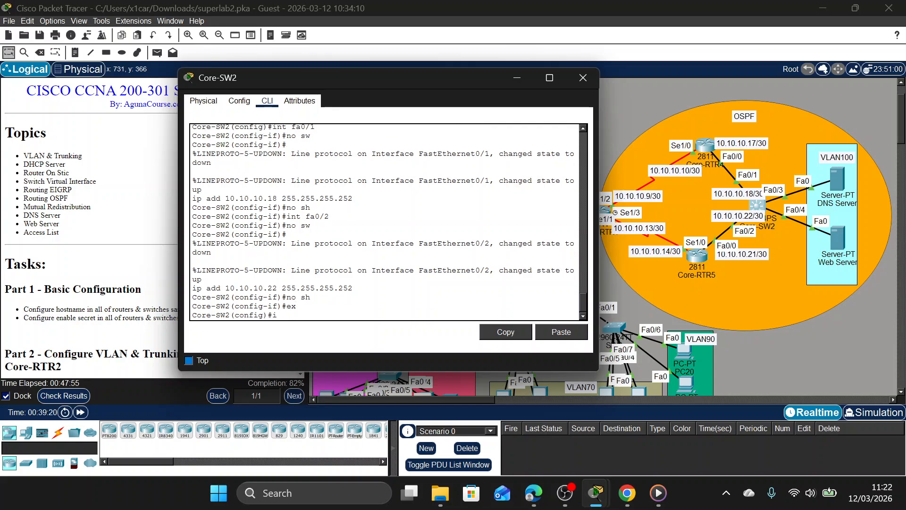
text(nt ra fa0/3-4)
key(Return)
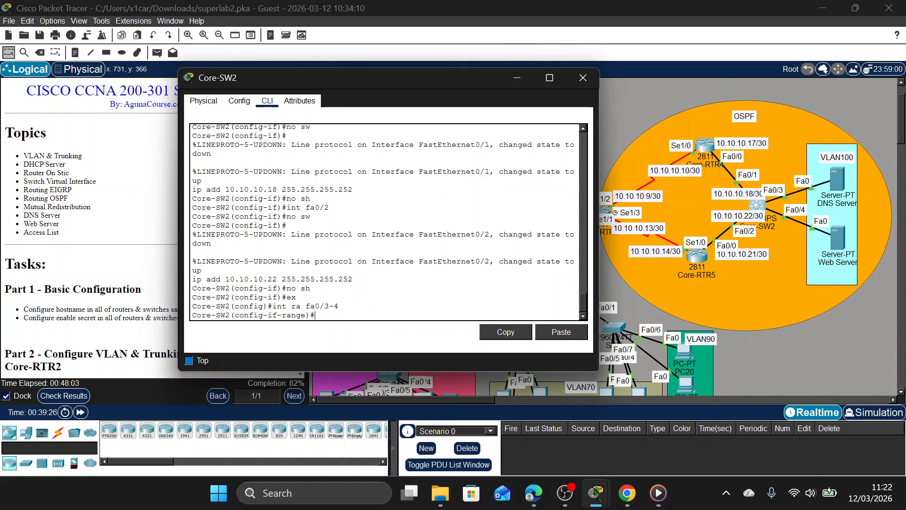
text(sw	m	a)
key(Return)
Assign Core-SW2's Fa0/3-4 ports to access VLAN 100 and enable spanning-tree PortFast on them.
text(sw)
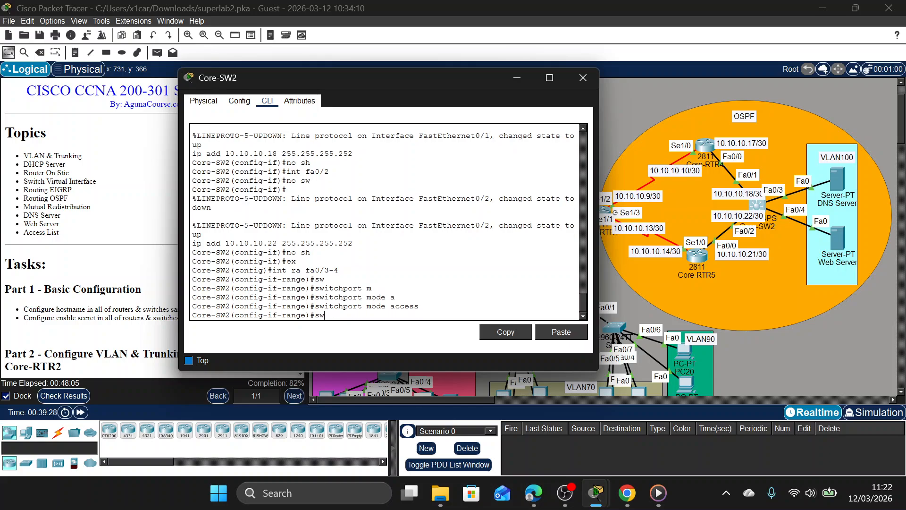
text(	a	v	1)
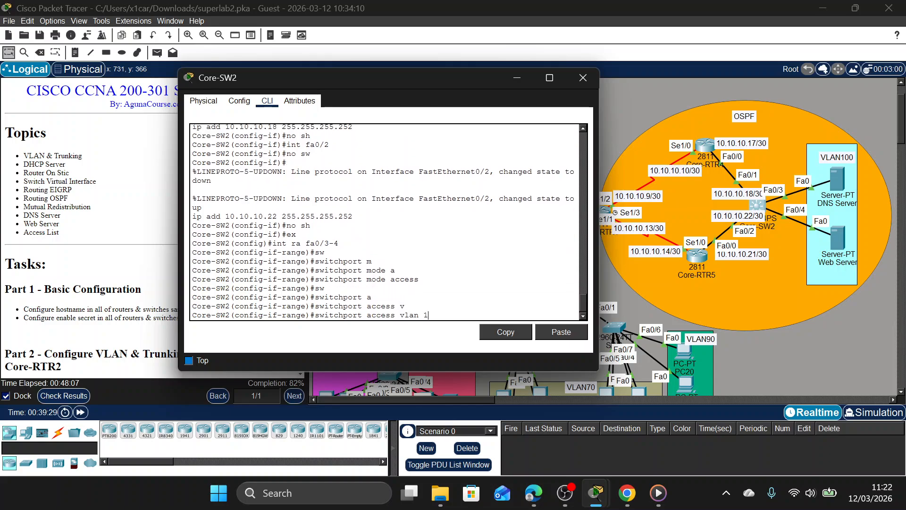
text(00)
key(Return)
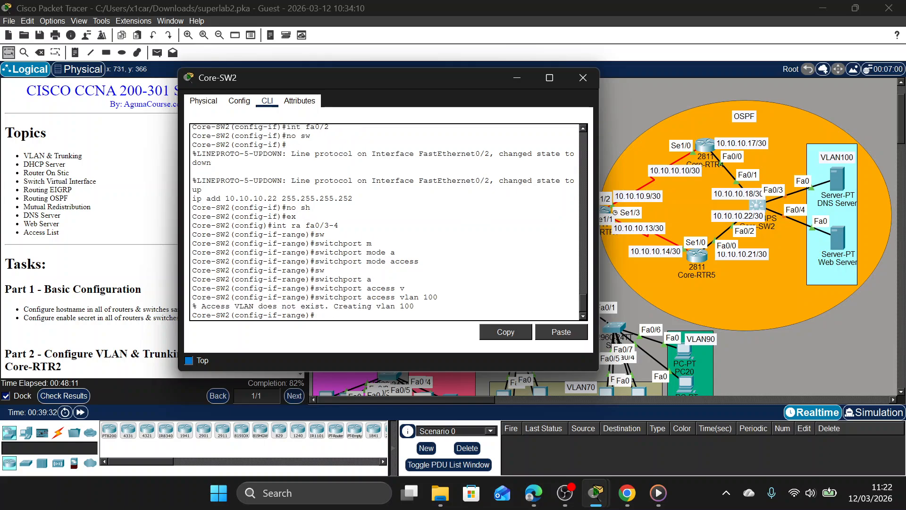
text(spa po)
key(Return)
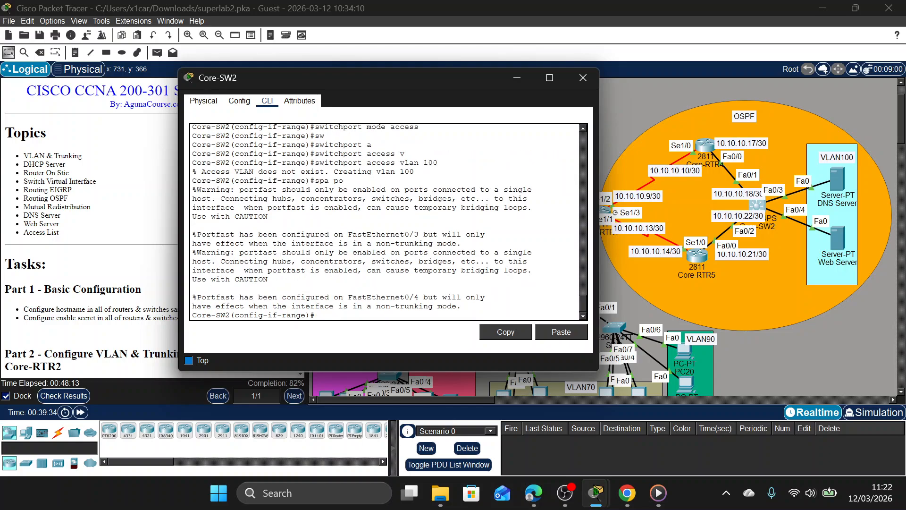
Name VLAN 100 on Core-SW2 as VLAN100.
text(vlan 100)
key(Return)
text(nae)
key(BackSpace)
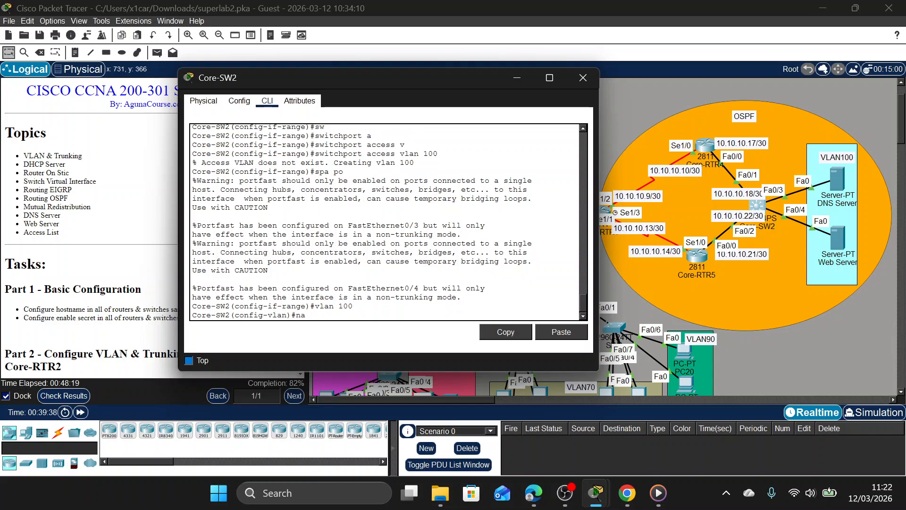
text(ame VLAN100)
key(Return)
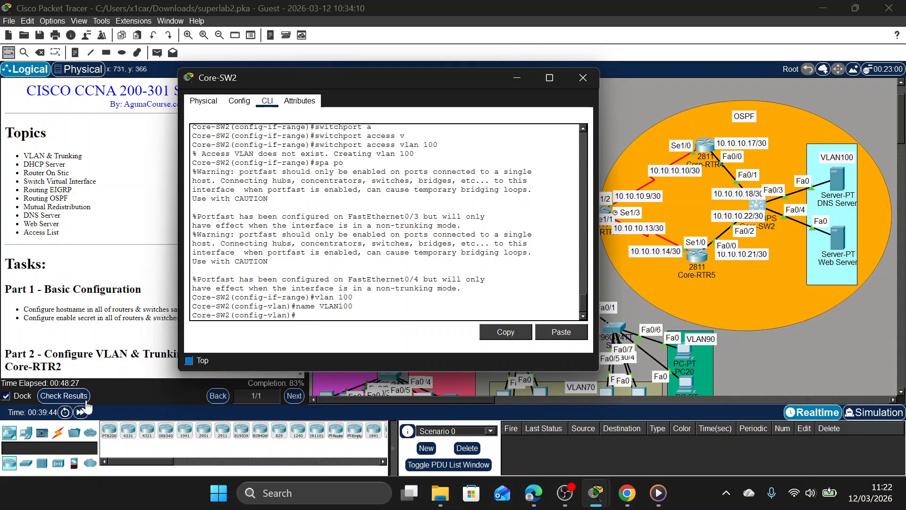
Check the activity results and review the assessment items for Core-SW2's VLAN 100 name and Vlan100 interface, then close the results.
click(64, 396)
click(136, 78)
scroll(316, 184, down, 20)
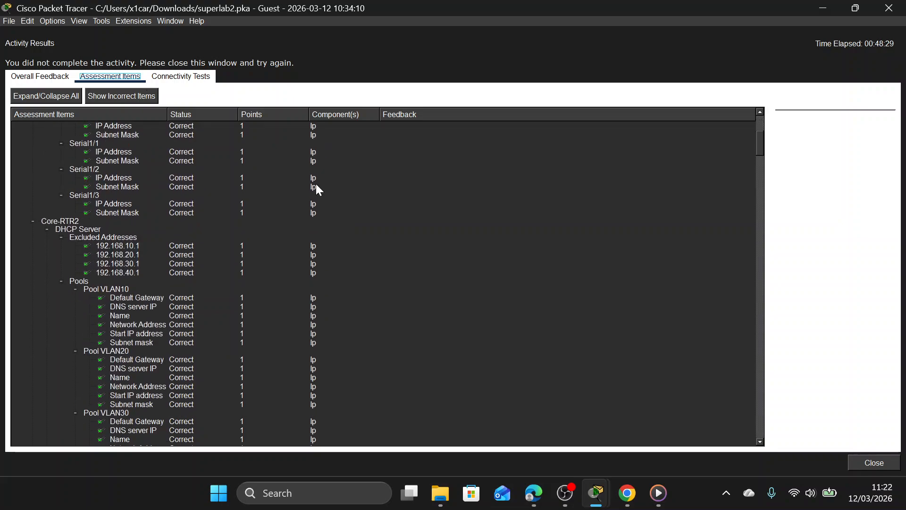
scroll(287, 204, down, 18)
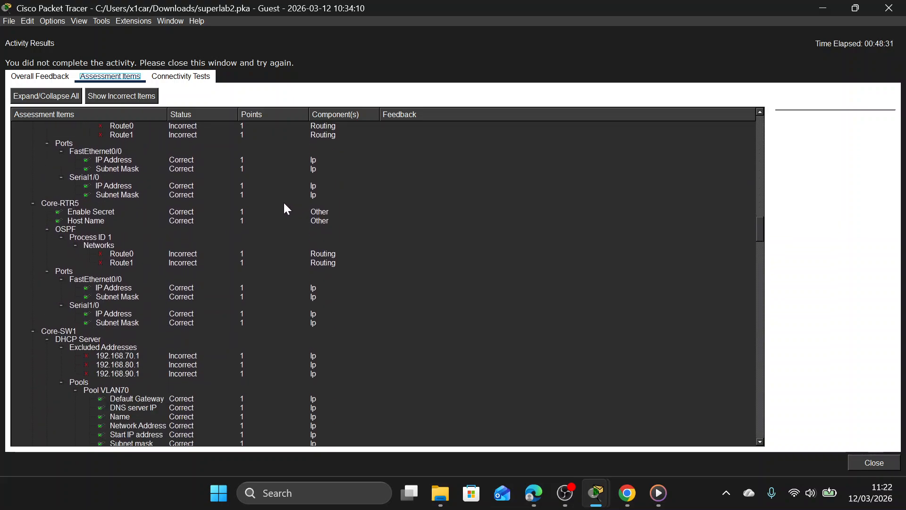
scroll(275, 203, down, 12)
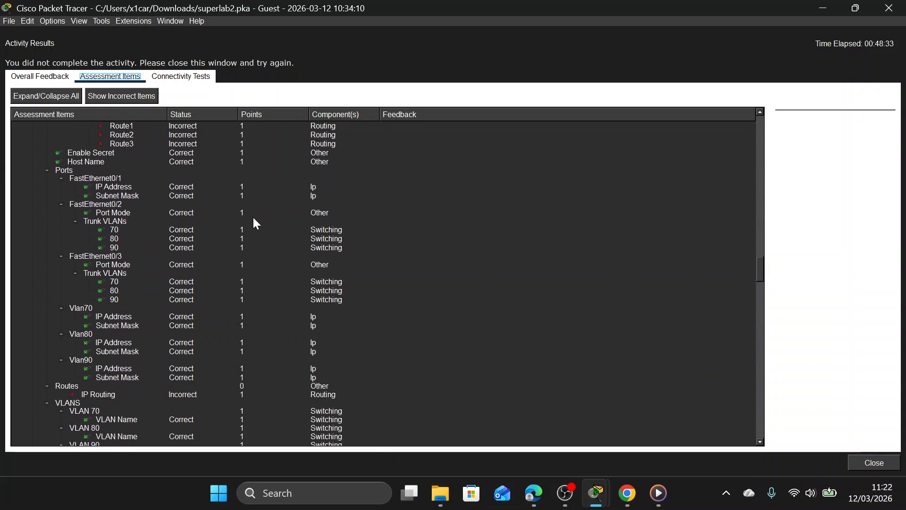
scroll(112, 323, down, 3)
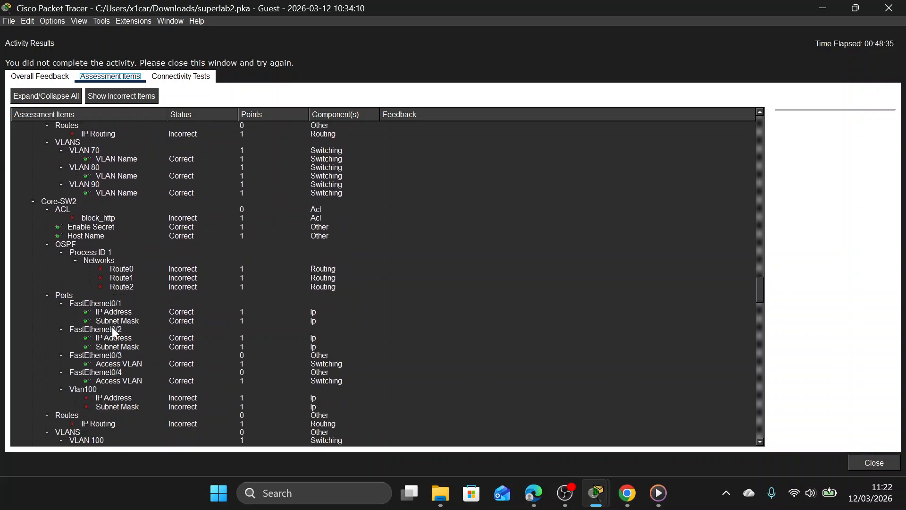
scroll(99, 345, down, 1)
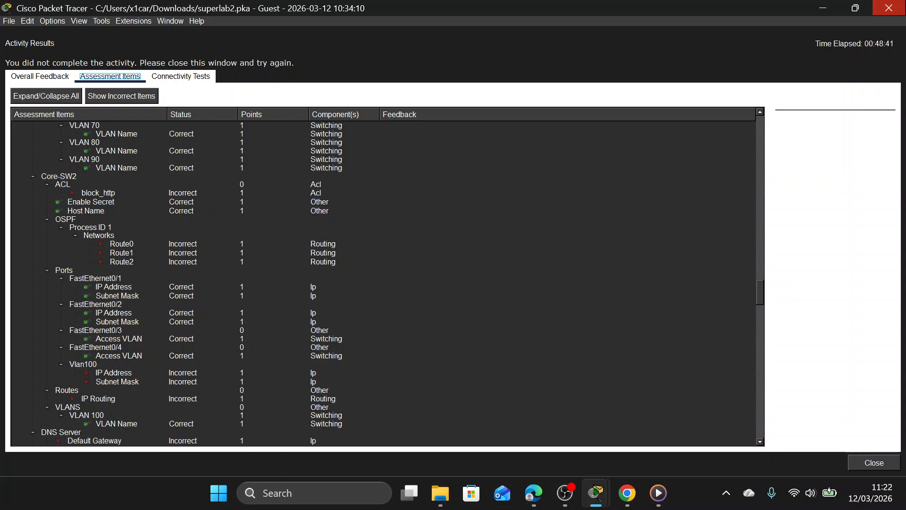
click(889, 8)
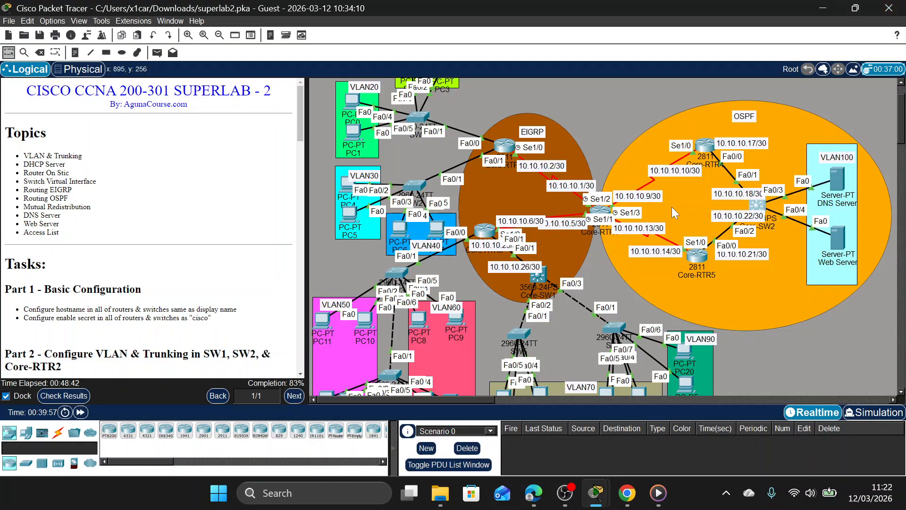
Reopen Core-SW2's command line, leave VLAN configuration mode and enter interface configuration for VLAN 100.
click(758, 205)
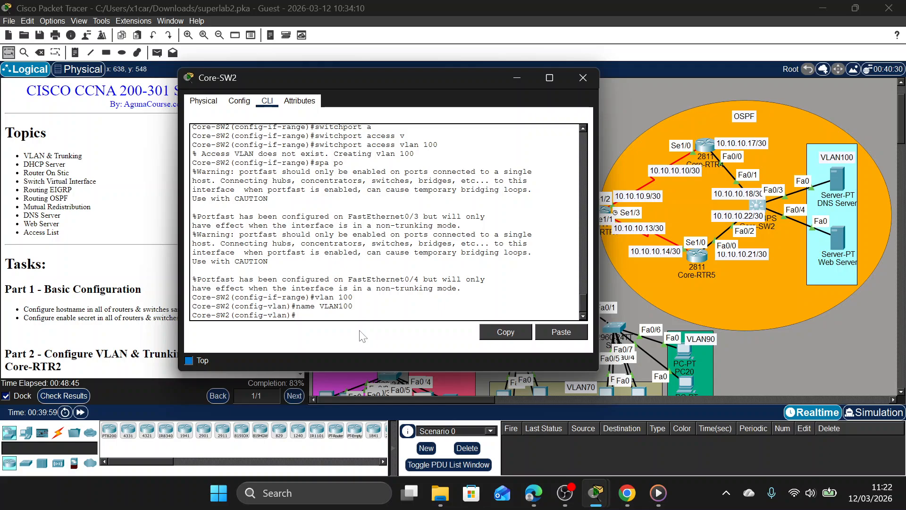
text(ex\)
key(Return)
text(INT VL)
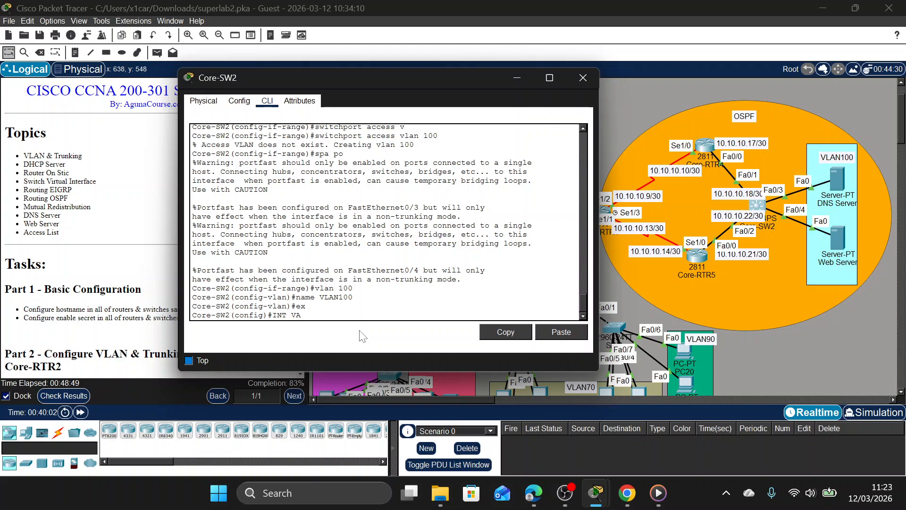
text(AN 100)
key(Return)
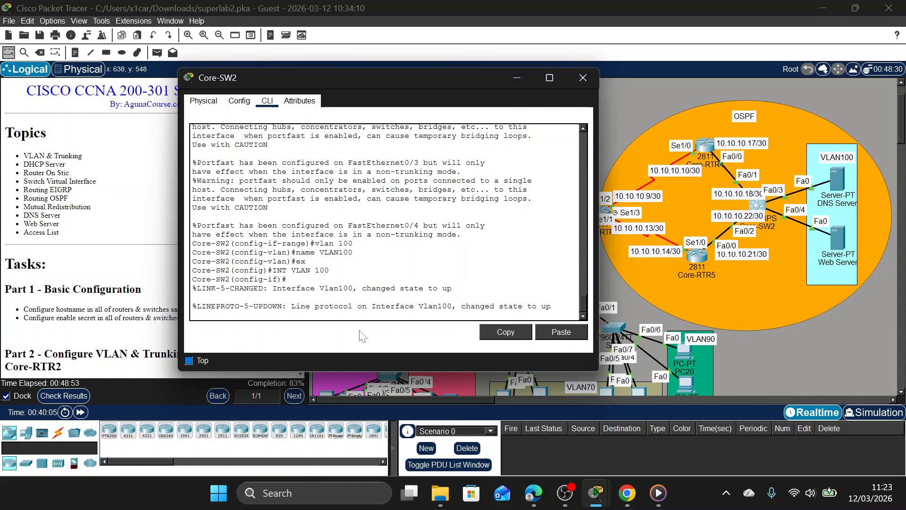
Assign IP address 192.168.100.1 with mask 255.255.255.0 to Core-SW2's VLAN 100 interface and return to global configuration mode.
text(ip add 192.168.100.1 255.255.255.25)
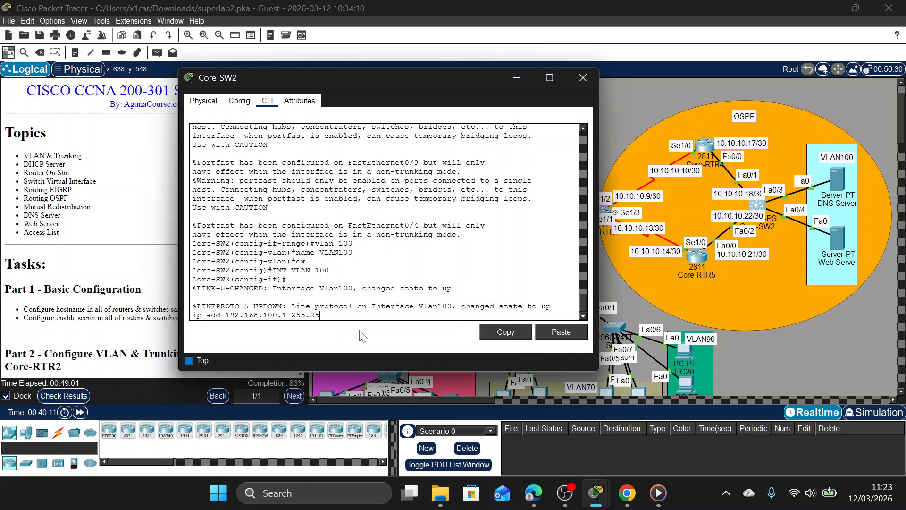
key(BackSpace)
key(BackSpace)
key(BackSpace)
text(.0)
key(Return)
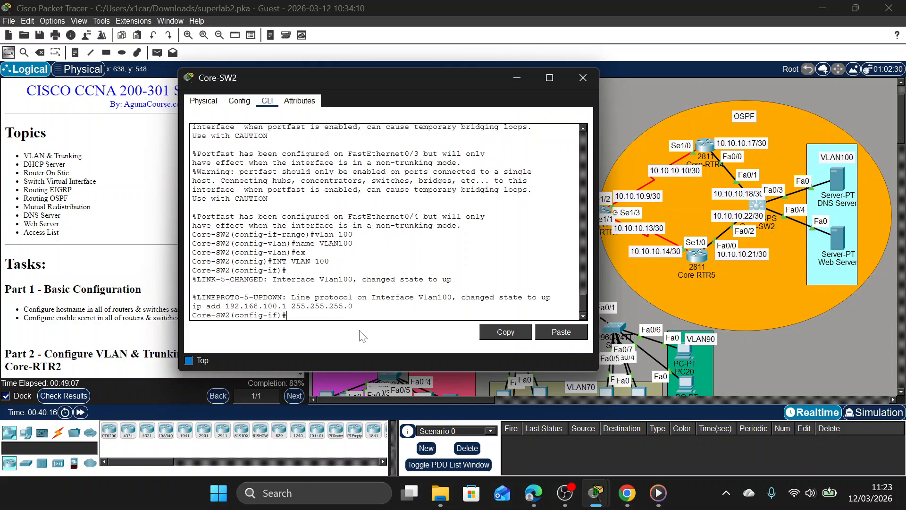
text(ex)
key(Return)
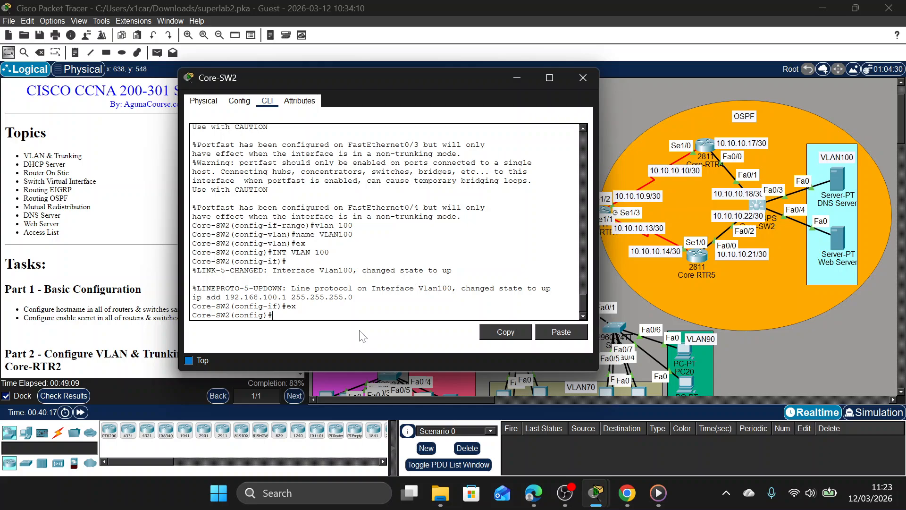
Review the assessment items for Core-SW2's Vlan100 addressing, the DNS Server and the access switches, then close the results.
click(64, 396)
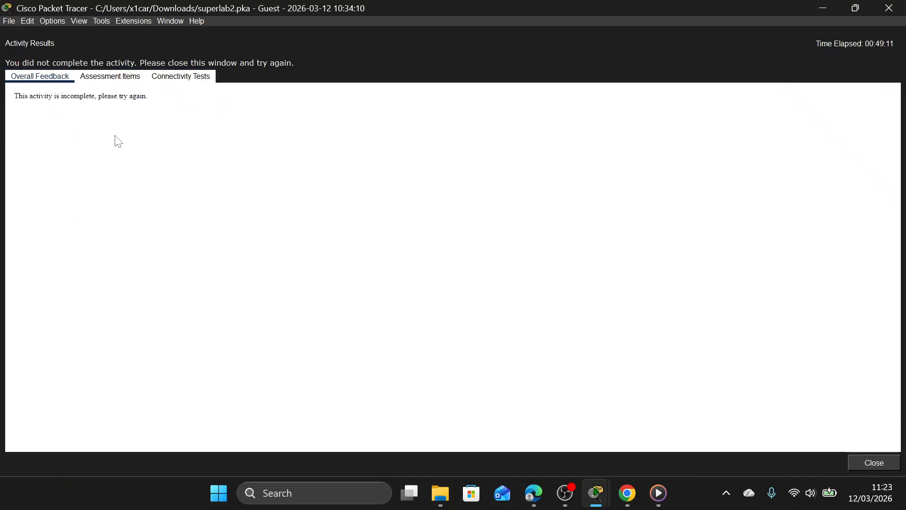
click(110, 76)
scroll(174, 226, down, 10)
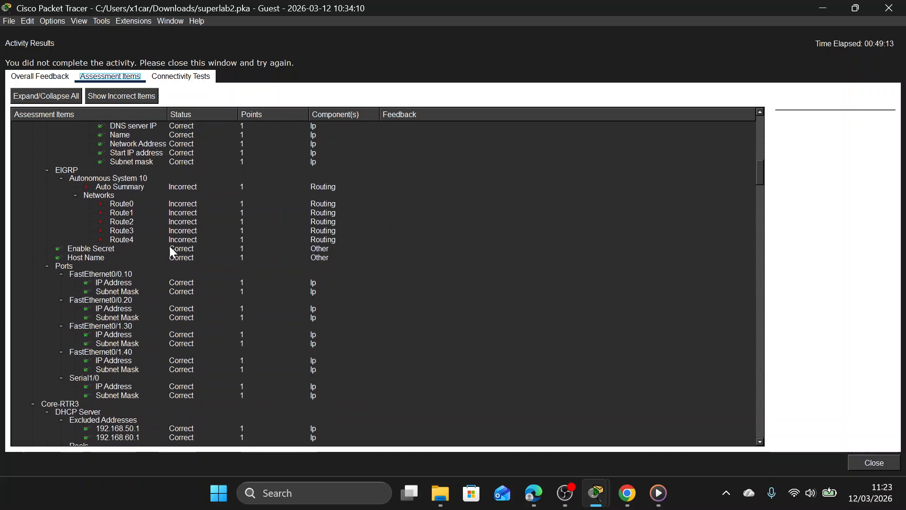
scroll(169, 246, down, 20)
scroll(150, 247, up, 15)
scroll(125, 259, down, 2)
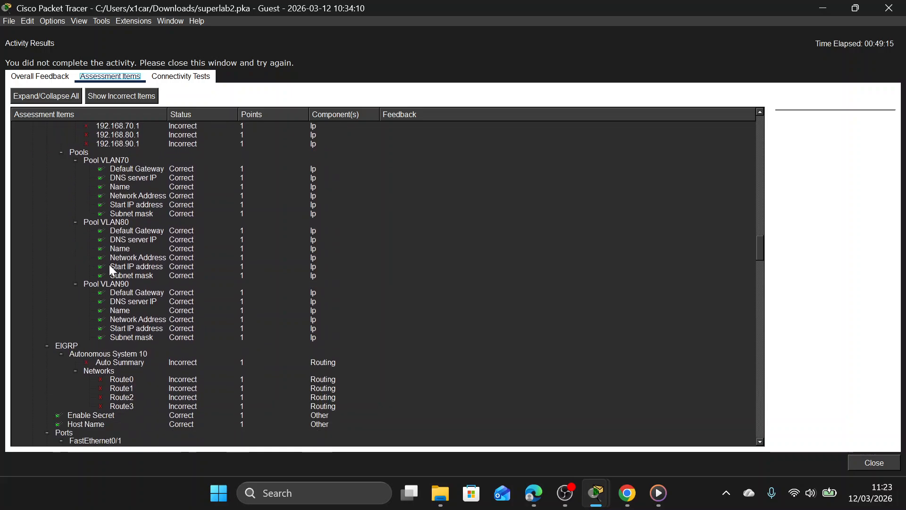
scroll(110, 267, down, 15)
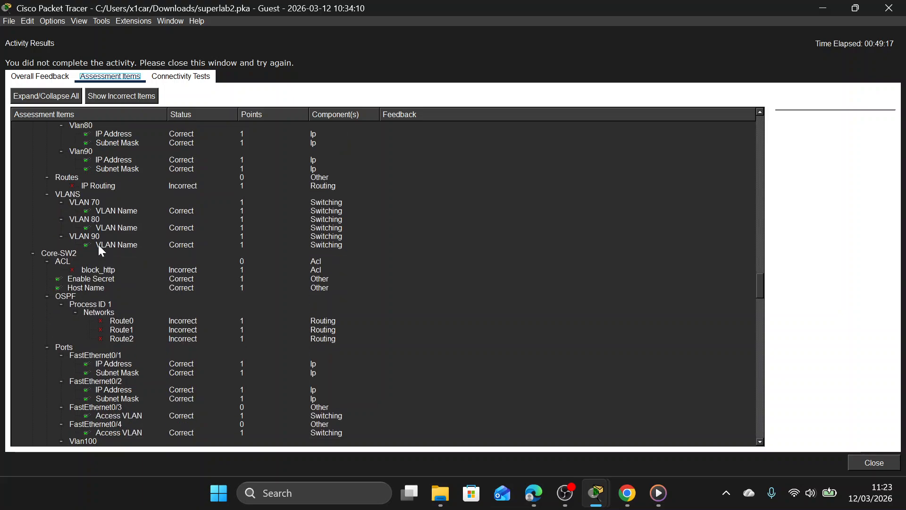
scroll(128, 269, down, 8)
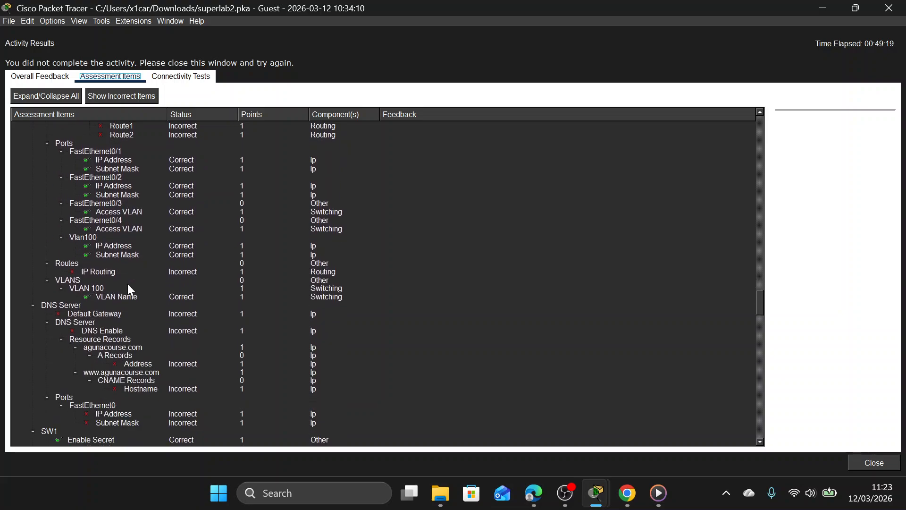
scroll(128, 285, down, 2)
scroll(127, 285, down, 10)
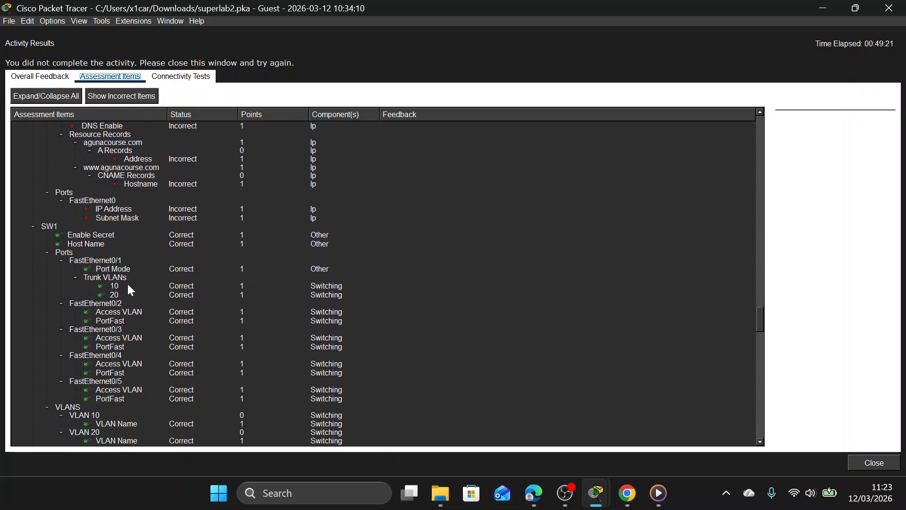
scroll(127, 285, down, 18)
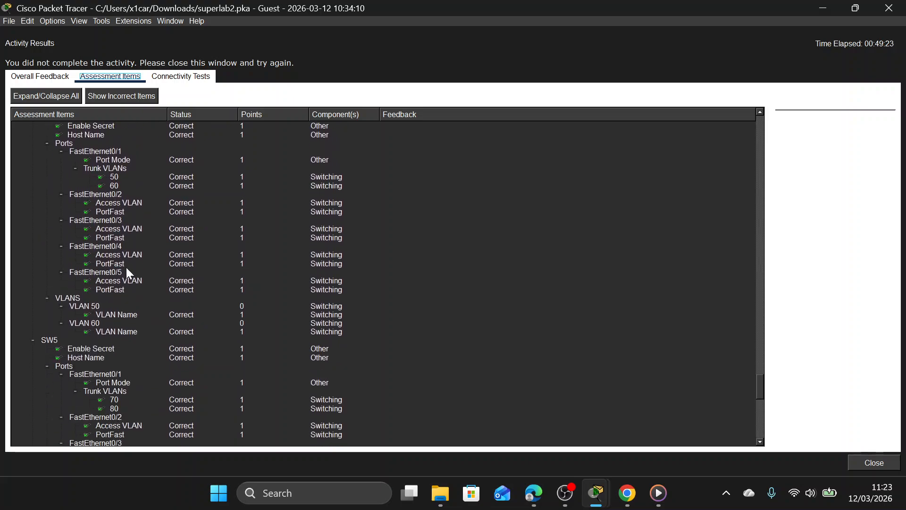
click(901, 4)
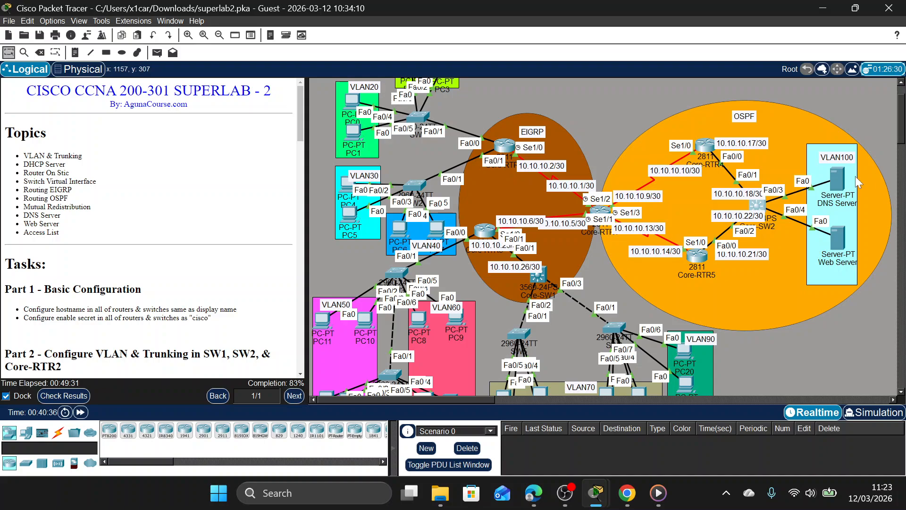
Read the lab instructions around Part 5 on configuring the VLAN in Core-SW2.
scroll(97, 246, down, 3)
scroll(98, 246, down, 15)
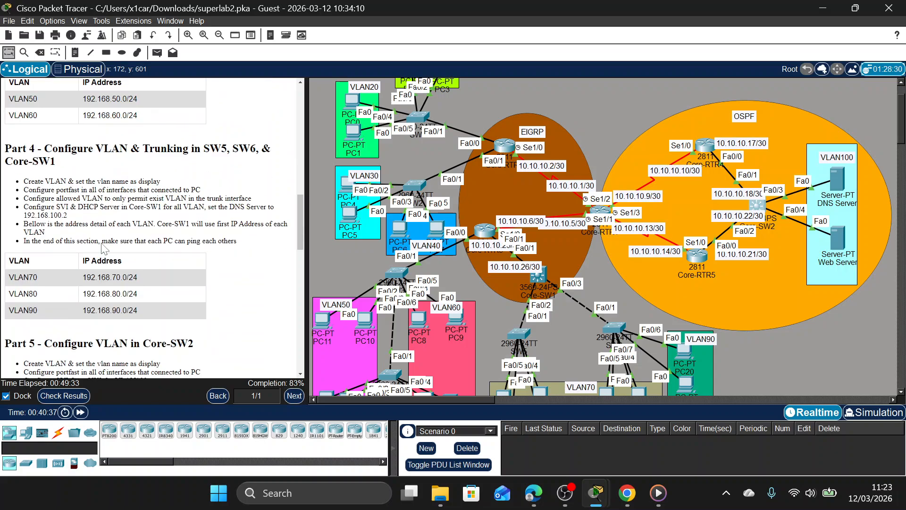
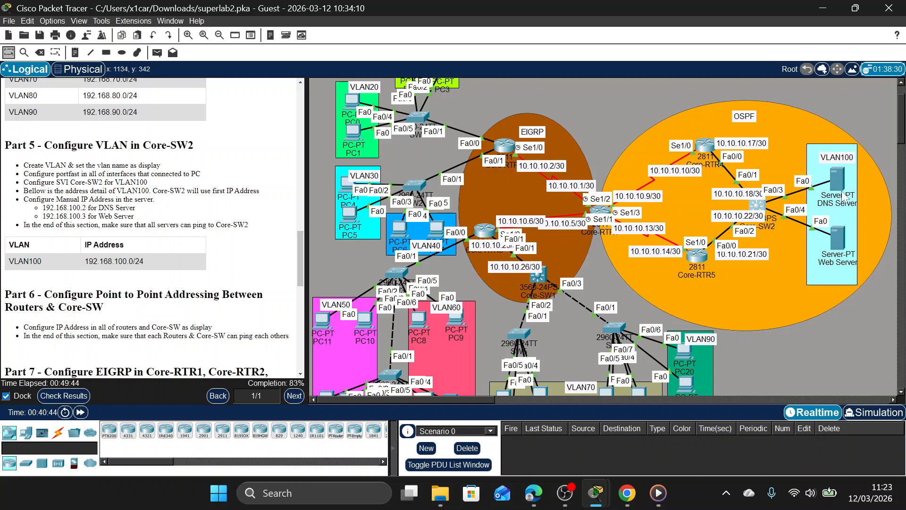
Open the DNS Server's IP configuration and set its static IPv4 address to 192.168.100.2 with subnet mask 255.255.255.0.
mouse_move(837, 181)
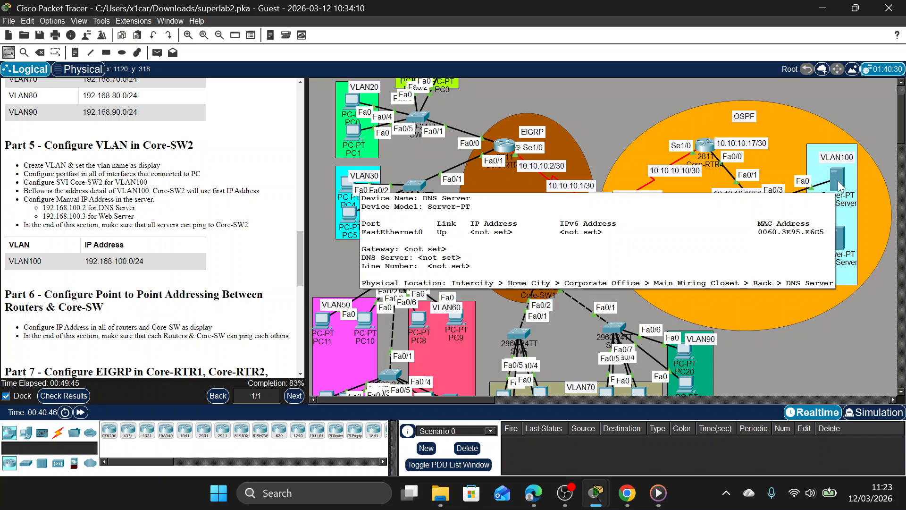
click(841, 179)
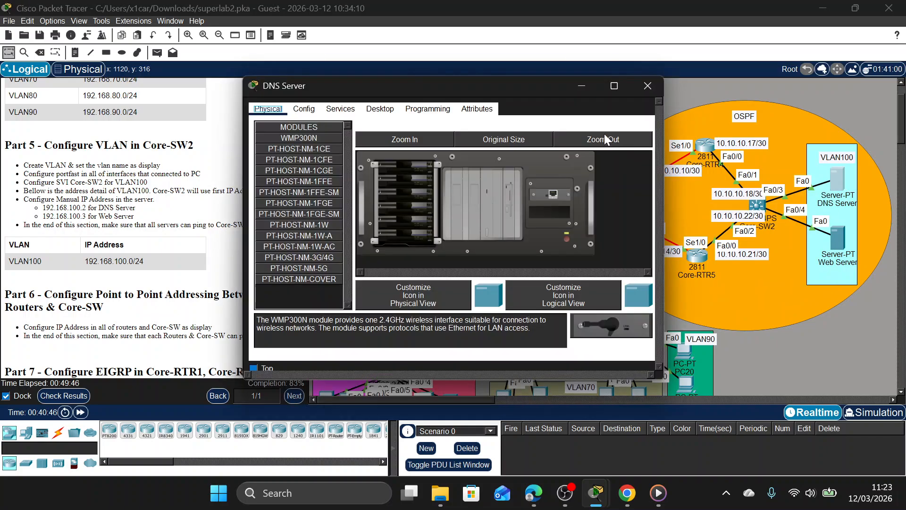
click(341, 110)
click(380, 110)
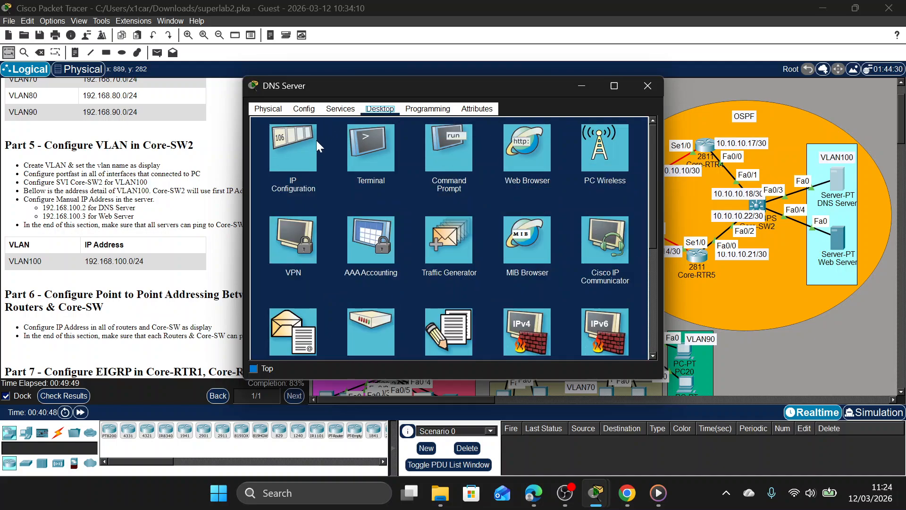
click(310, 143)
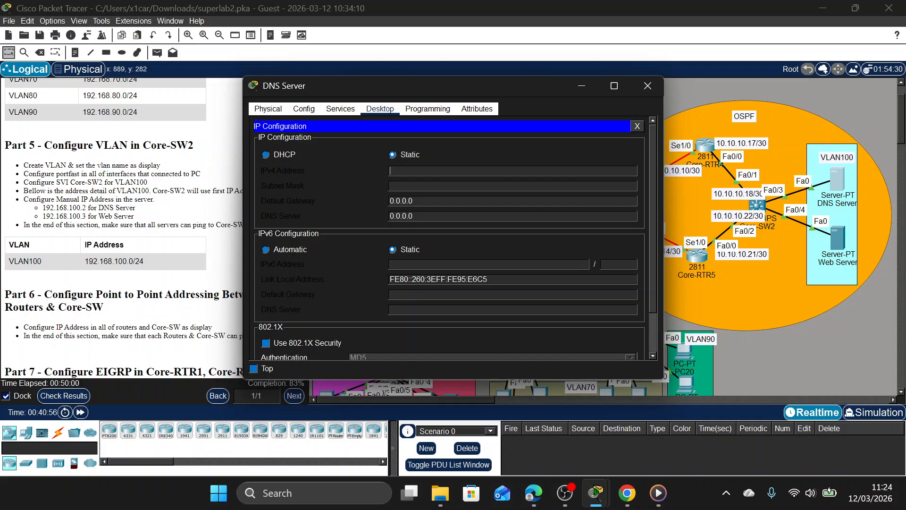
text(192.168.100.2)
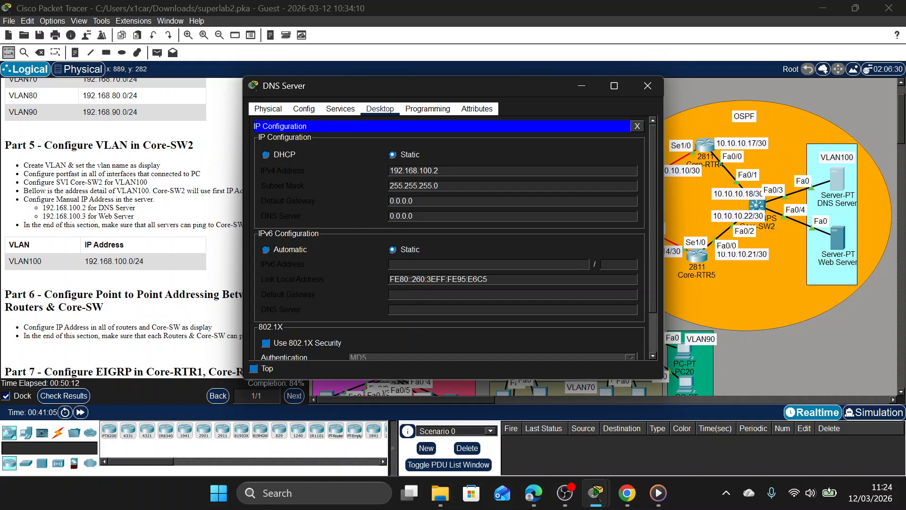
Set the DNS Server's default gateway to 192.168.100.1.
click(415, 201)
key(BackSpace)
key(BackSpace)
key(BackSpace)
key(BackSpace)
key(BackSpace)
key(BackSpace)
text(192.168.100.1)
Set the DNS Server's own DNS server address to 192.168.100.2 and close its configuration window.
click(417, 216)
key(BackSpace)
key(BackSpace)
key(BackSpace)
key(BackSpace)
key(BackSpace)
key(BackSpace)
key(BackSpace)
text(192.1)
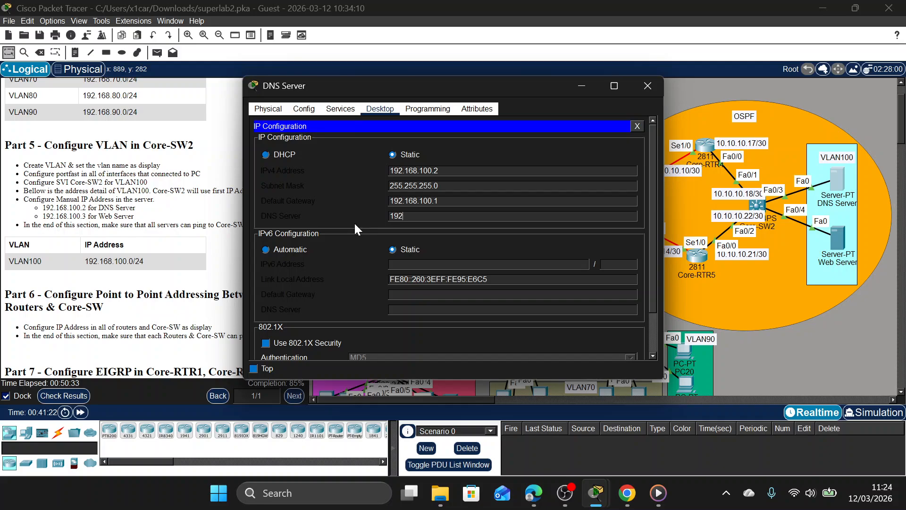
text(68.100.2)
click(648, 86)
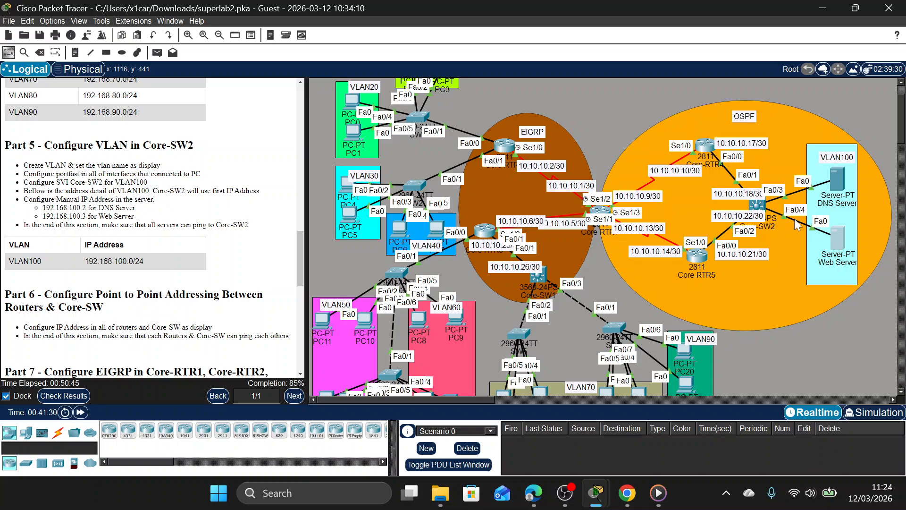
Open the Web Server's IP configuration and set its static IPv4 address to 192.168.100.3 with subnet mask 255.255.255.0.
click(838, 239)
click(340, 109)
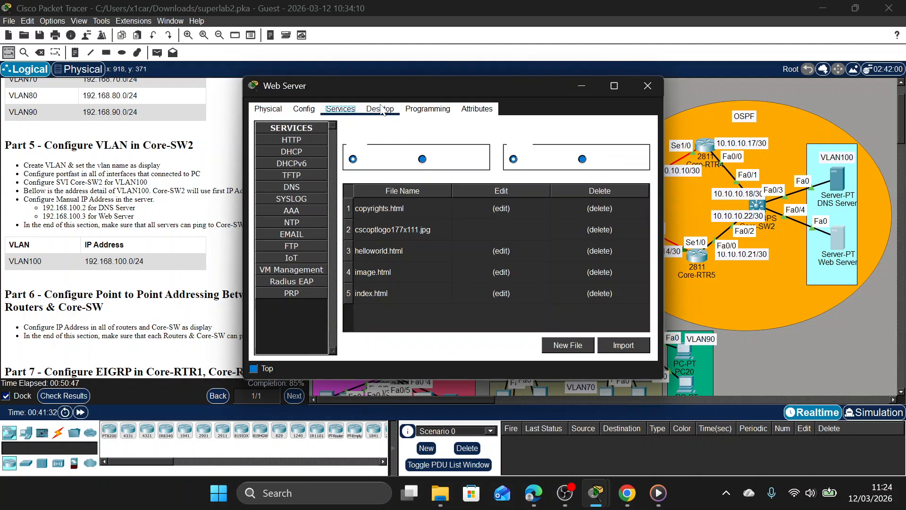
click(382, 109)
click(284, 160)
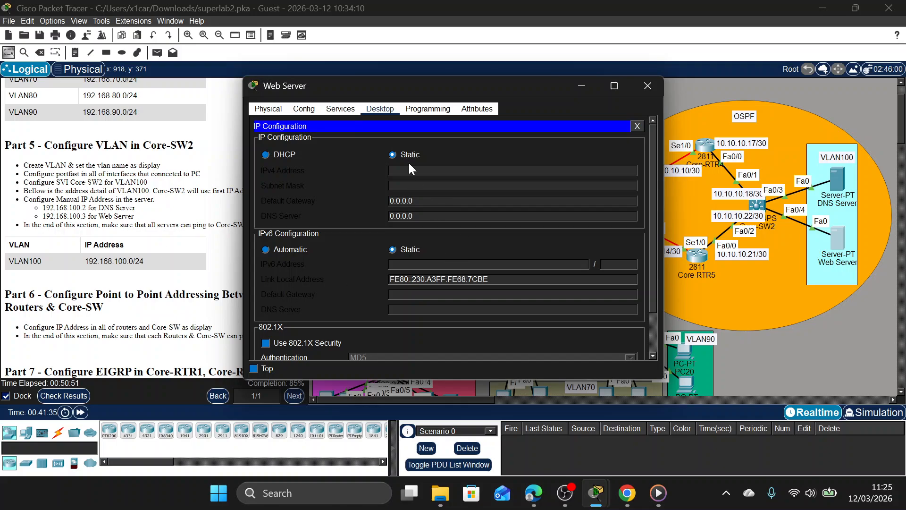
text(192.168.100.3)
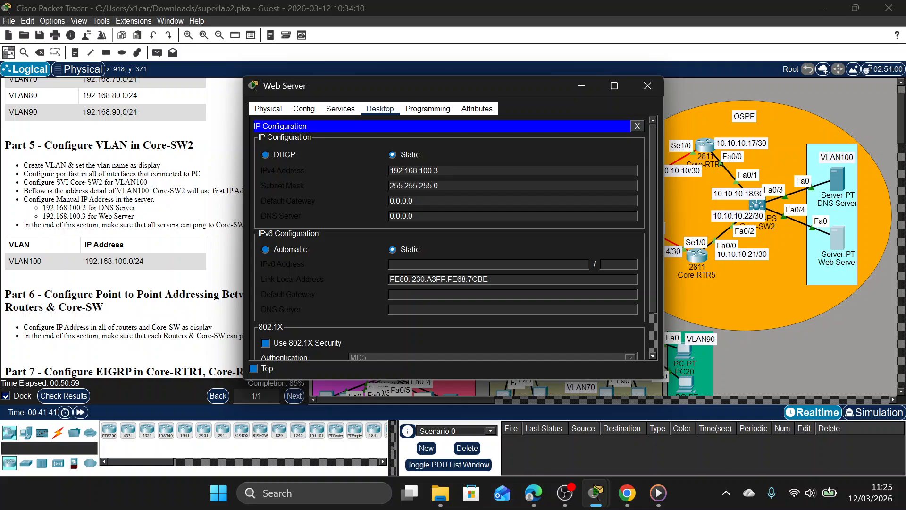
Set the Web Server's default gateway to 192.168.100.1 and its DNS server to 192.168.100.2.
double_click(410, 201)
drag(411, 201, 350, 202)
text(0)
key(BackSpace)
text(192.168.100.1)
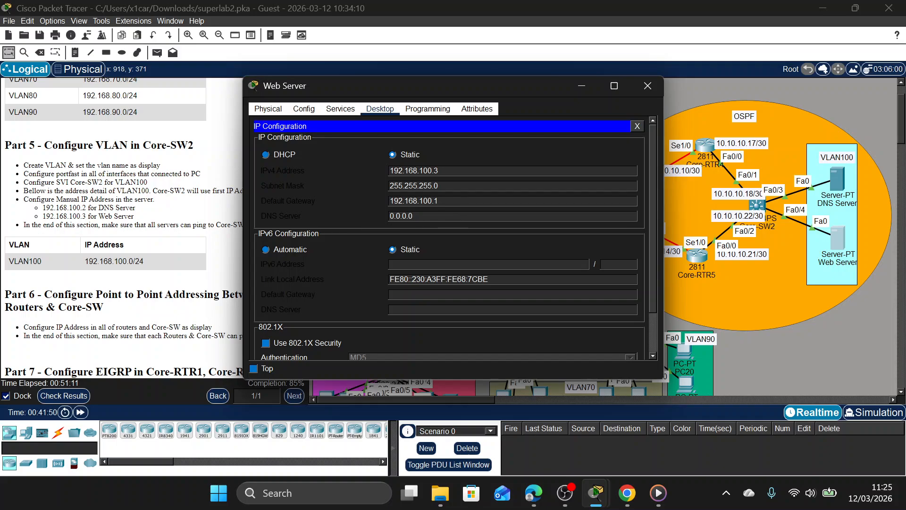
text(192.168.100.2)
Check the activity results and review the assessment items for Core-SW2, the DNS Server, the switches and the Web Server, then close them.
click(63, 396)
click(64, 395)
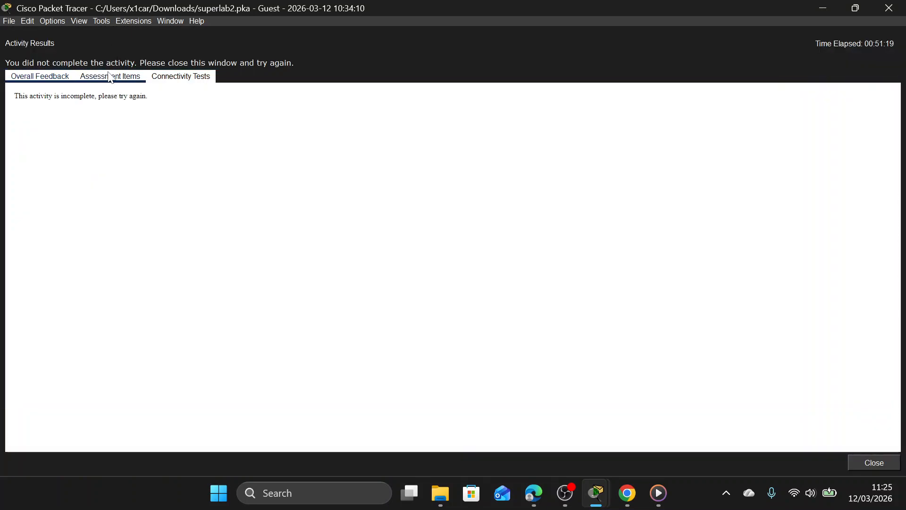
click(110, 76)
scroll(150, 229, down, 20)
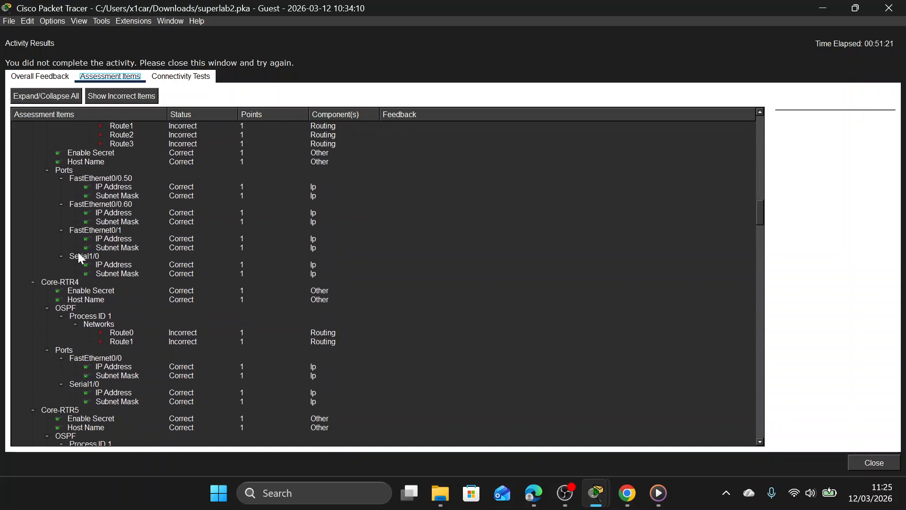
scroll(116, 250, down, 20)
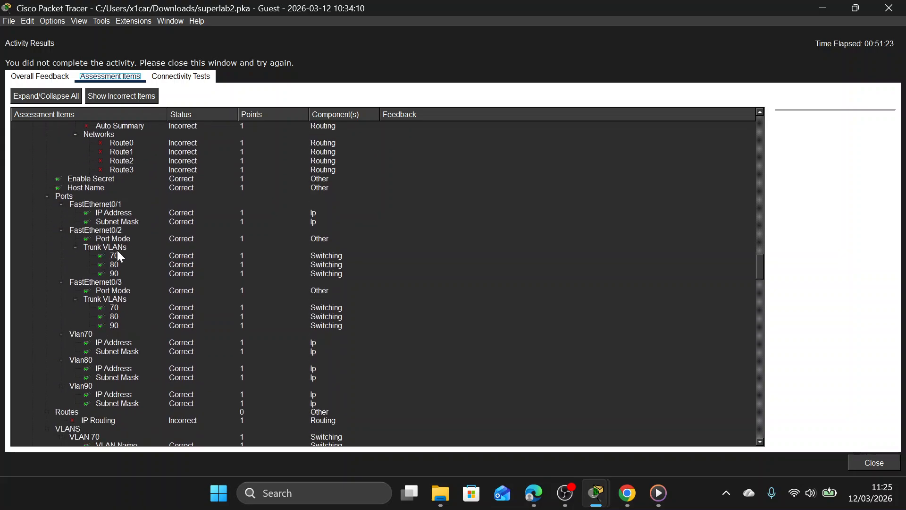
scroll(117, 251, down, 15)
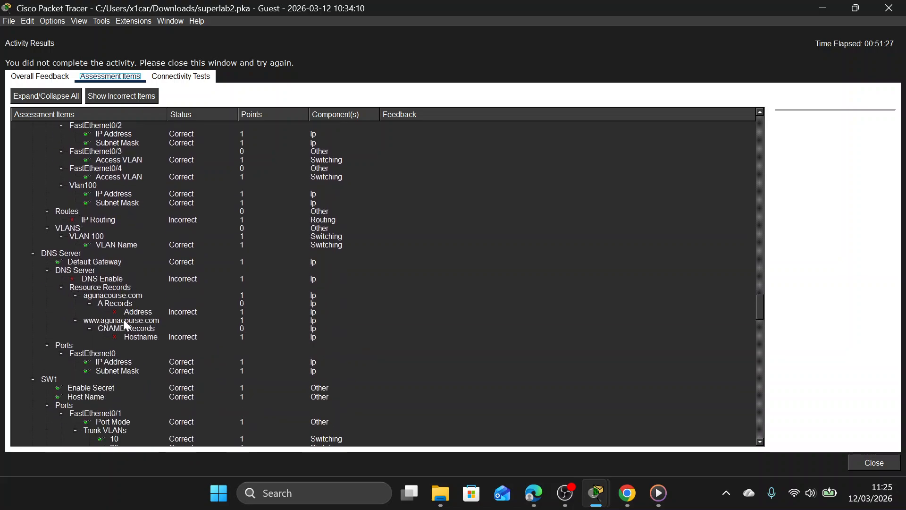
scroll(115, 361, down, 2)
scroll(115, 361, up, 4)
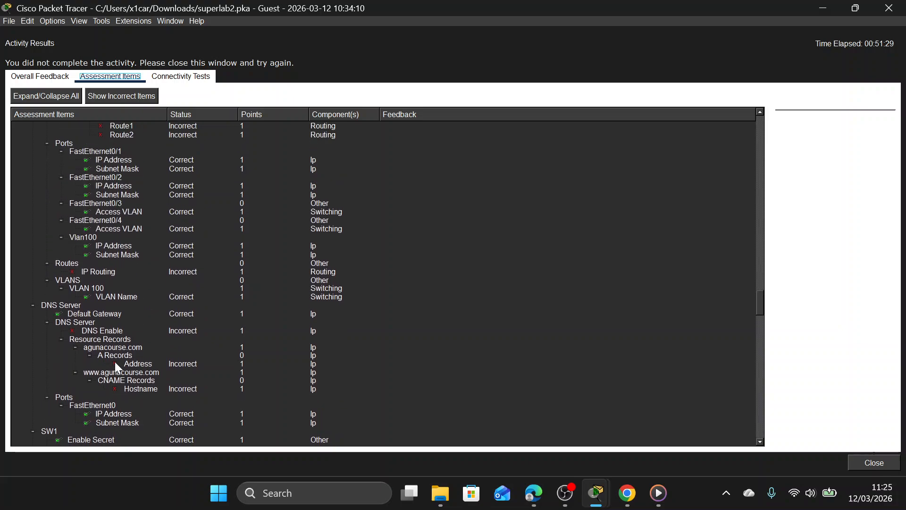
scroll(131, 334, down, 5)
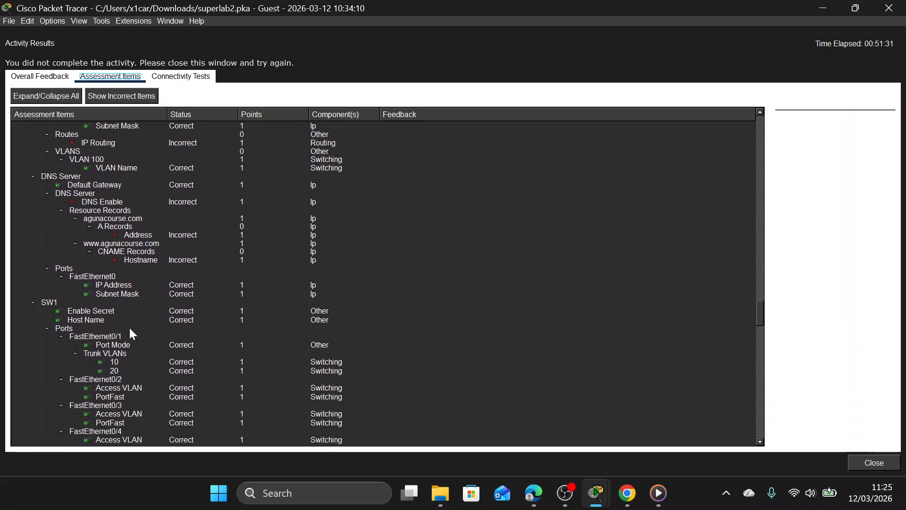
scroll(117, 326, down, 10)
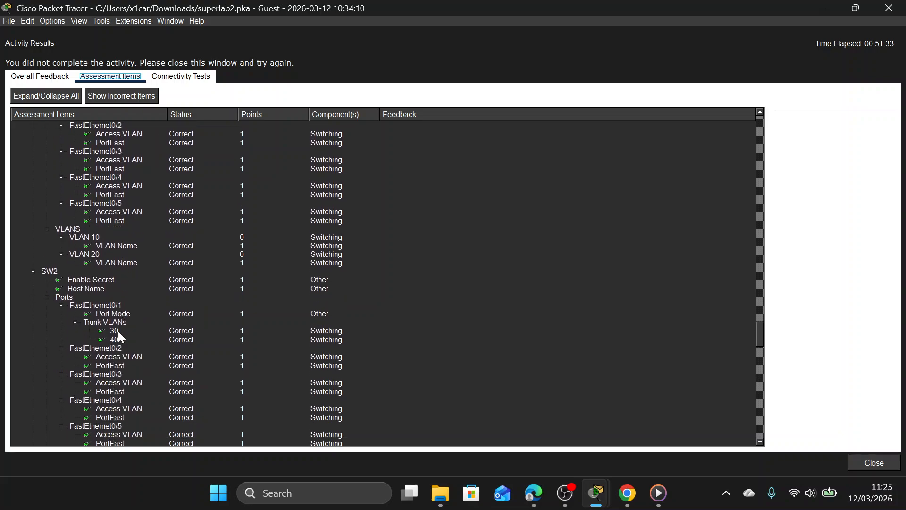
scroll(167, 340, down, 15)
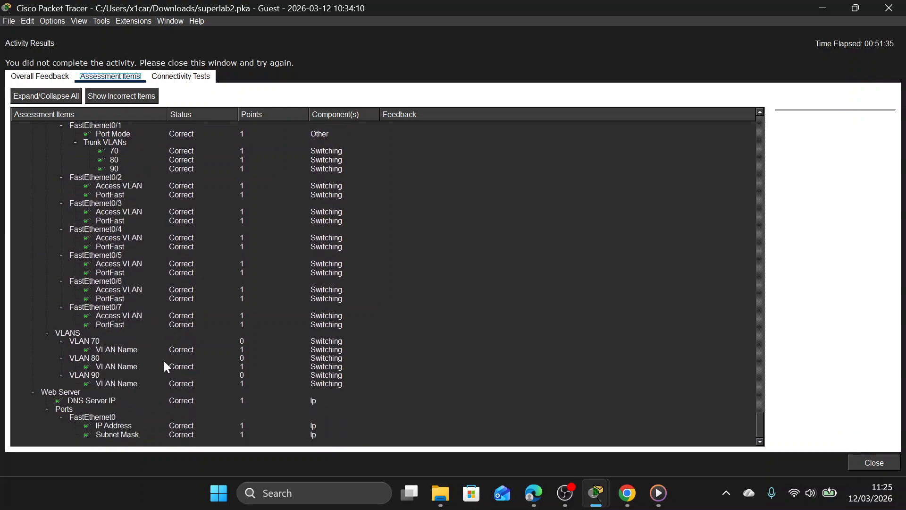
click(889, 8)
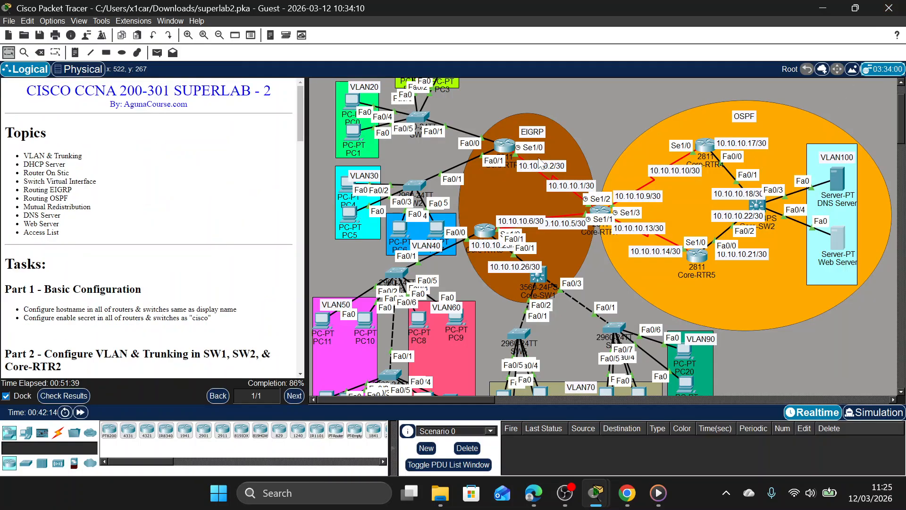
Read the Part 10 instructions on DNS and web servers, view the DNS Server's DNS service settings, then minimize its window.
scroll(341, 245, down, 5)
scroll(234, 254, down, 6)
scroll(234, 253, down, 6)
scroll(739, 221, up, 5)
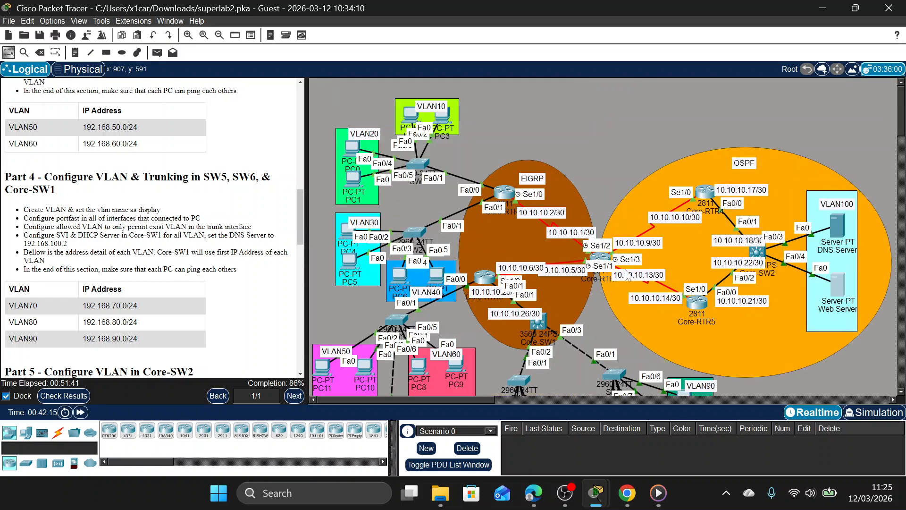
scroll(174, 261, down, 8)
scroll(173, 261, down, 8)
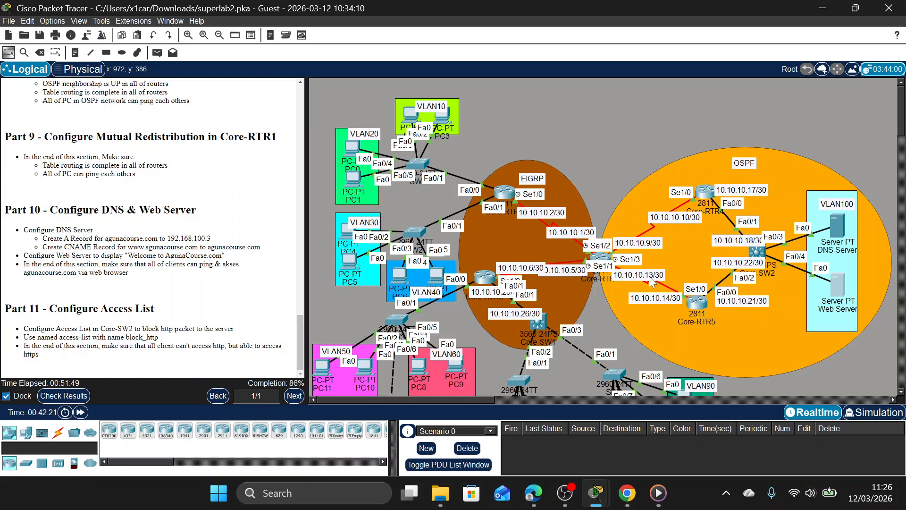
click(832, 222)
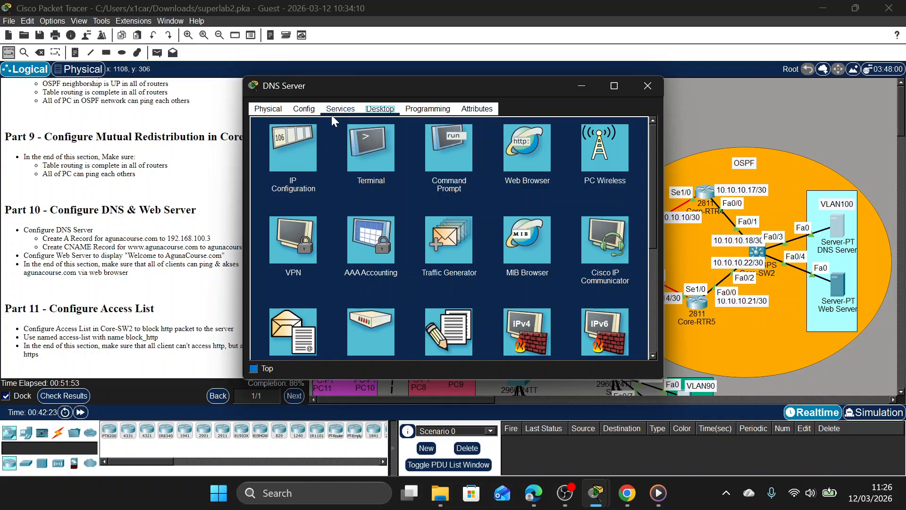
click(333, 110)
click(311, 176)
click(307, 164)
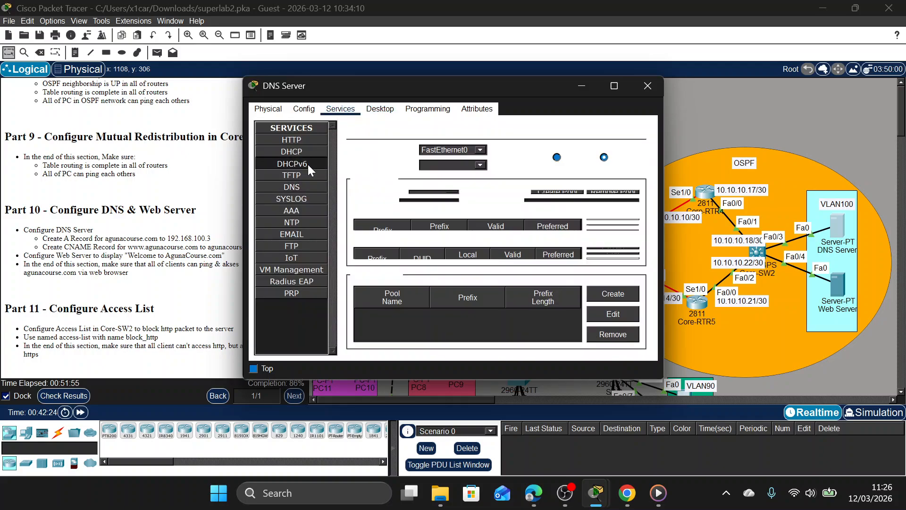
click(303, 188)
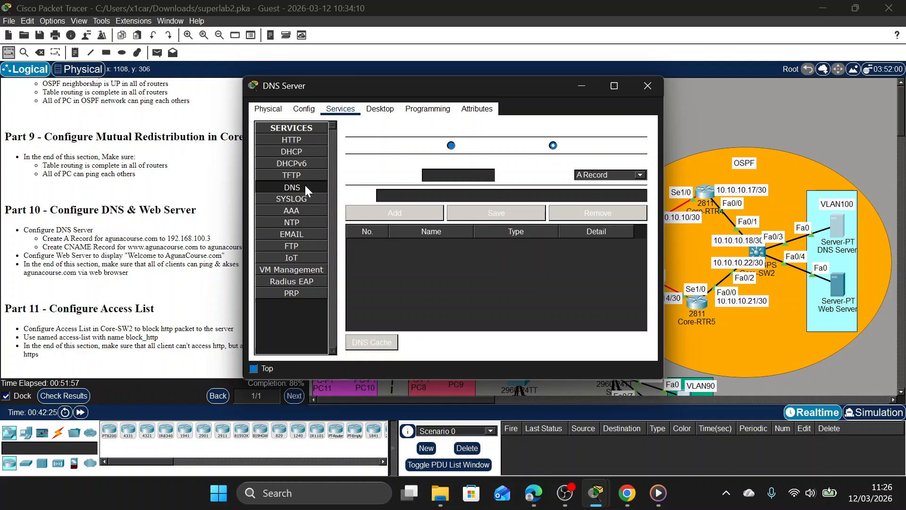
click(582, 86)
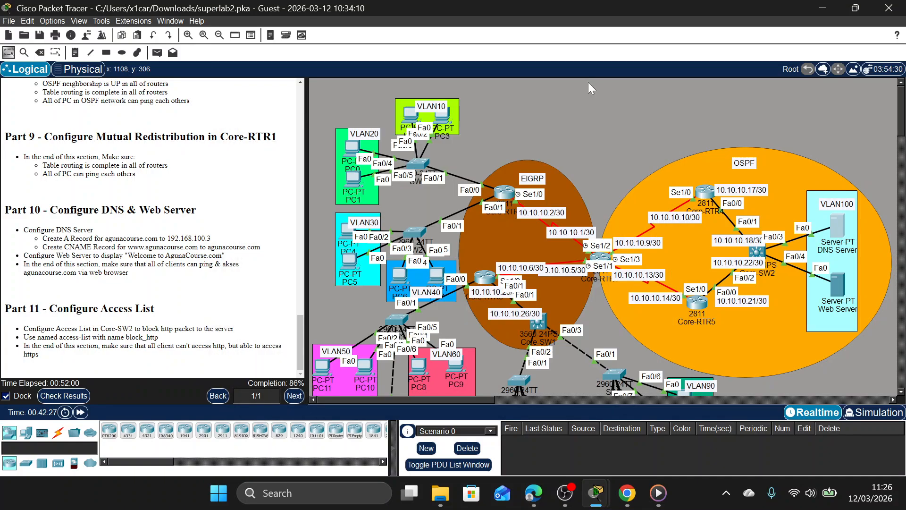
Change the color scheme to Classic in the interface preferences, acknowledge the restart notice and close the preferences.
click(57, 22)
key(Escape)
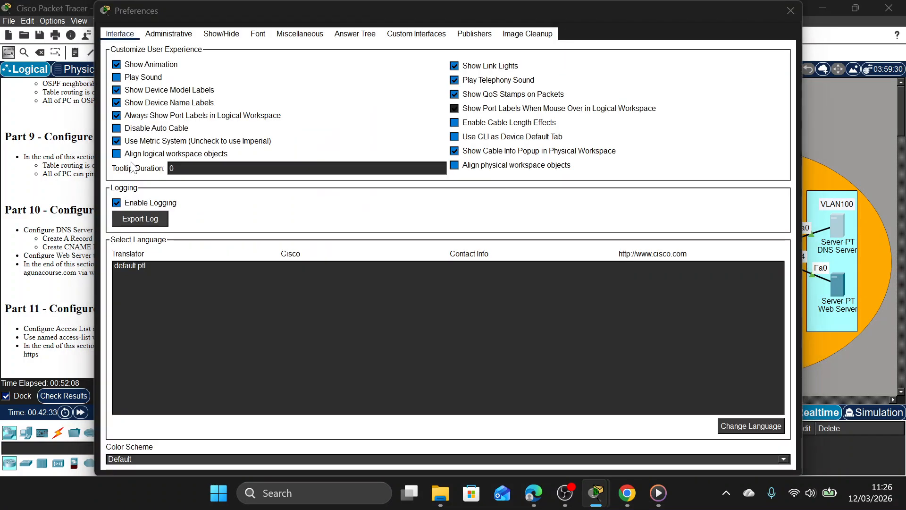
click(158, 460)
click(155, 478)
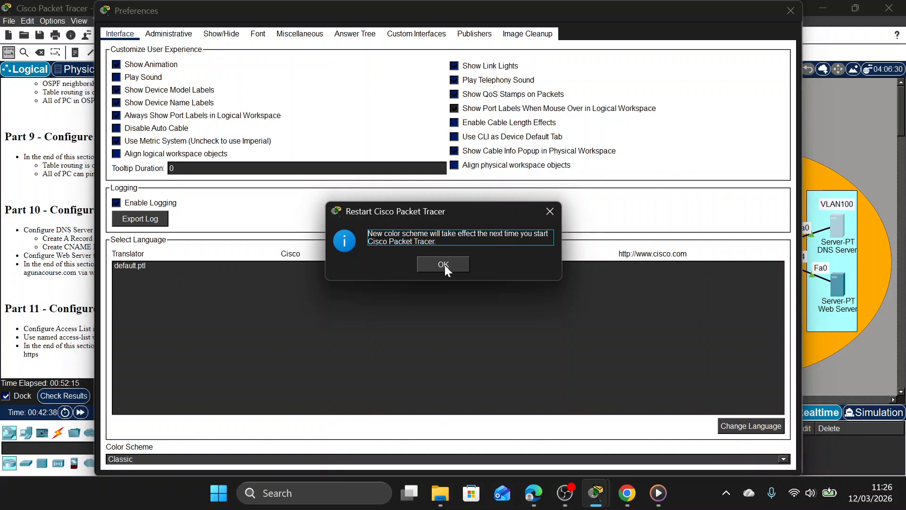
click(445, 265)
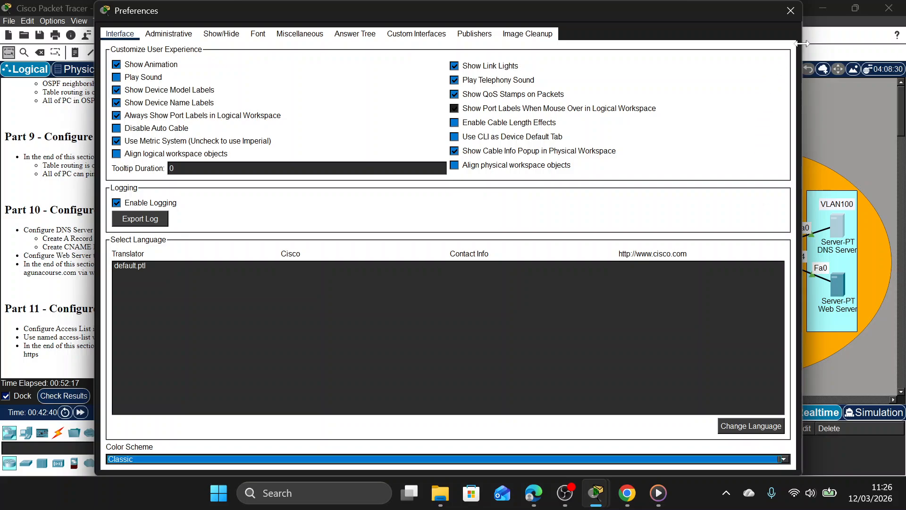
click(791, 11)
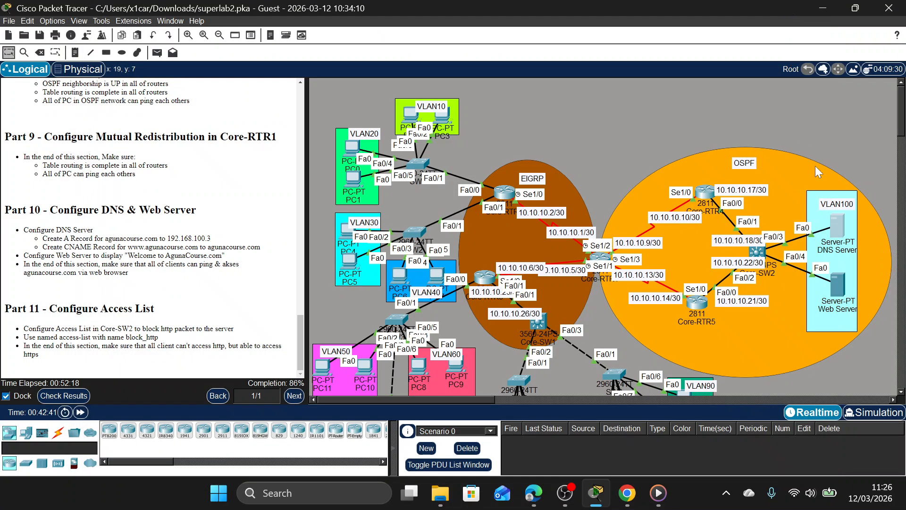
Add an A record for agunacourse.com with address 192.168.100.3 in the DNS Server's DNS service.
click(838, 217)
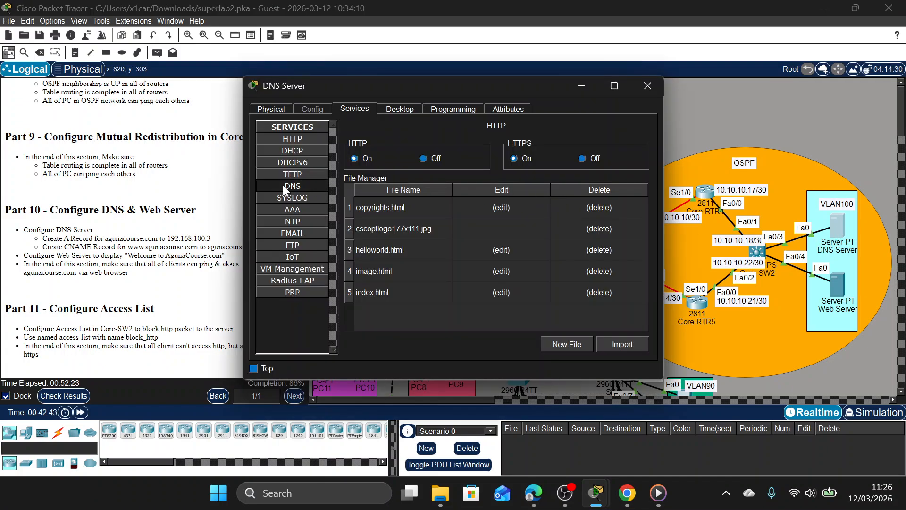
click(286, 188)
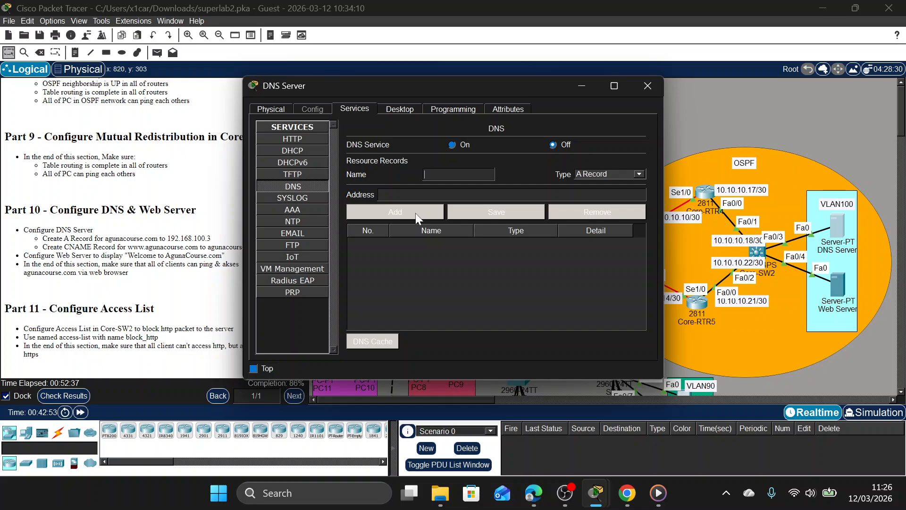
text(agunac)
text(ourse.c)
text(om)
text(192)
text(.168.)
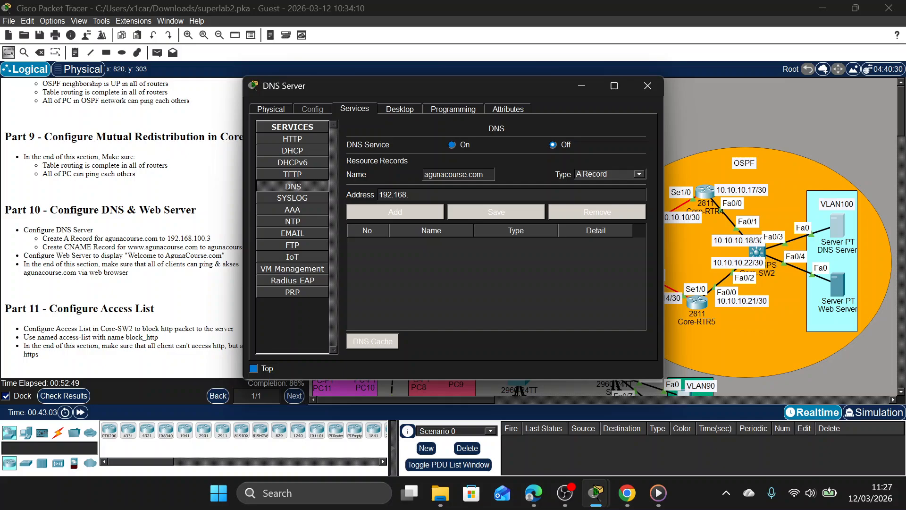
text(100.3)
click(417, 212)
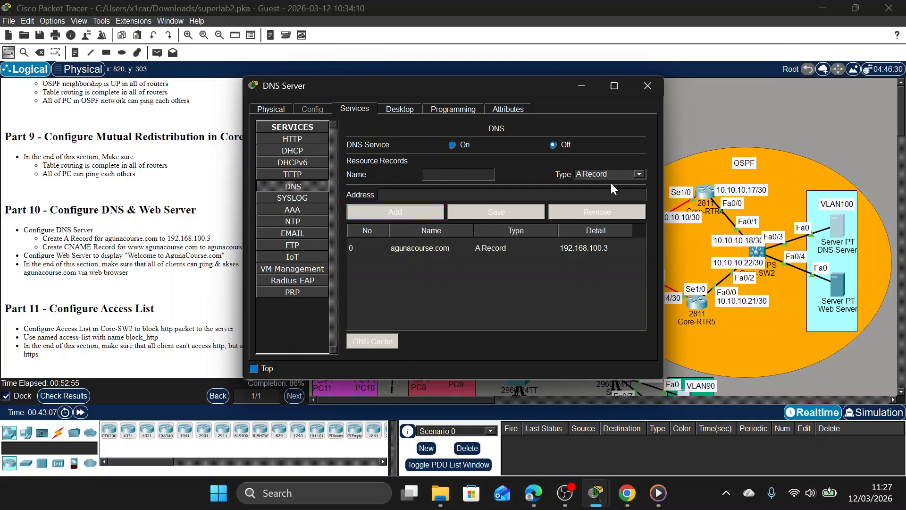
click(624, 175)
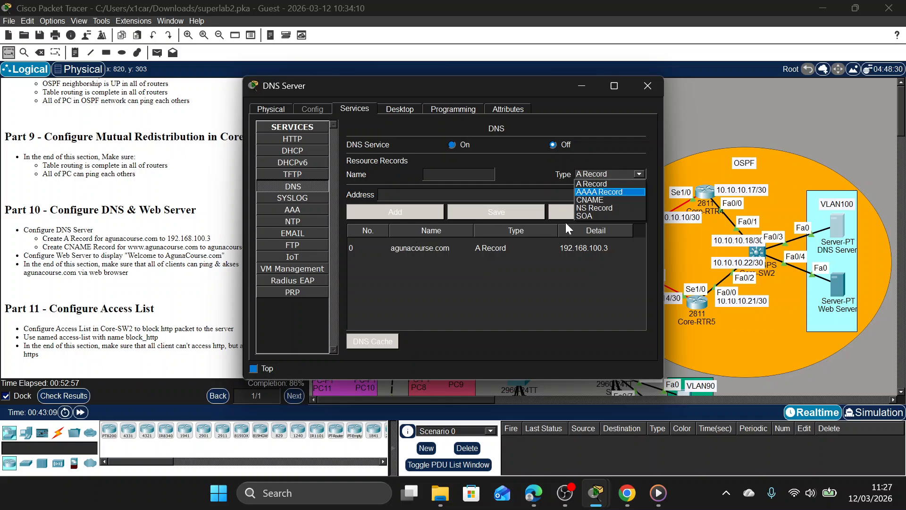
click(611, 201)
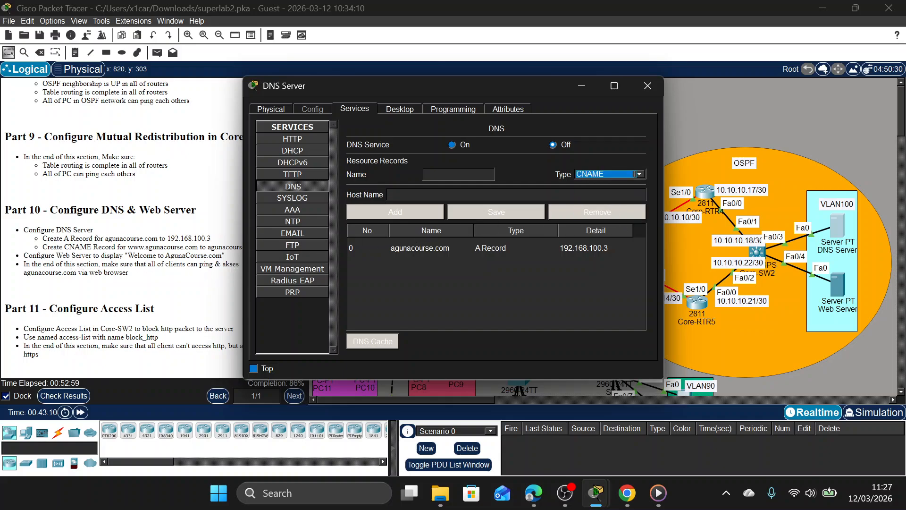
click(459, 174)
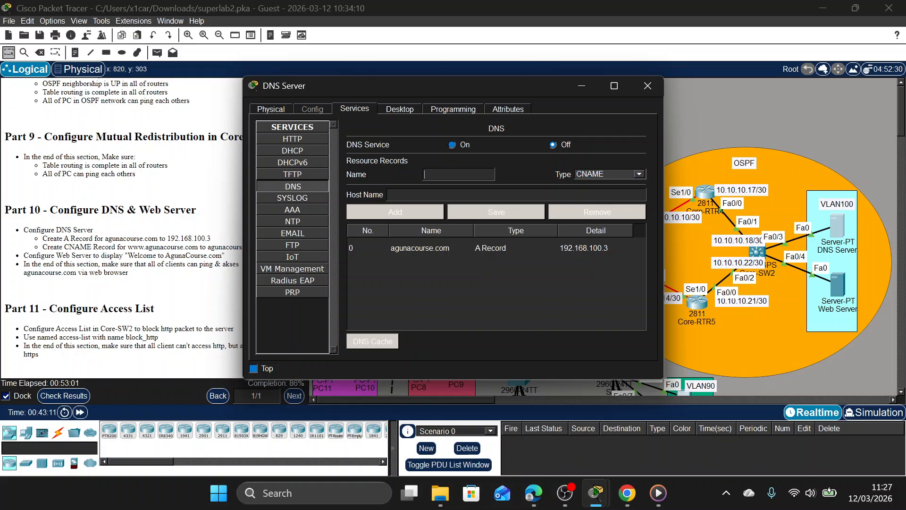
text(www.)
key(Tab)
key(Tab)
text(aguna)
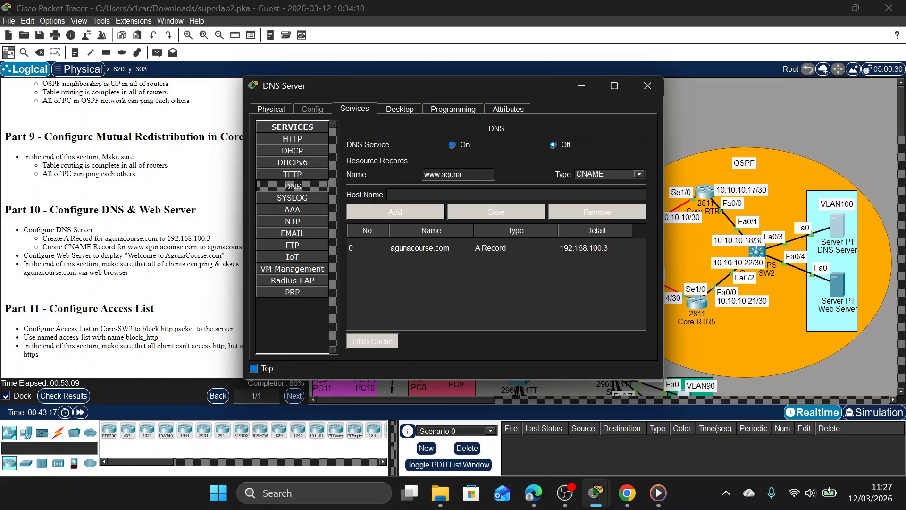
text(course.com)
key(Tab)
drag(418, 84, 475, 81)
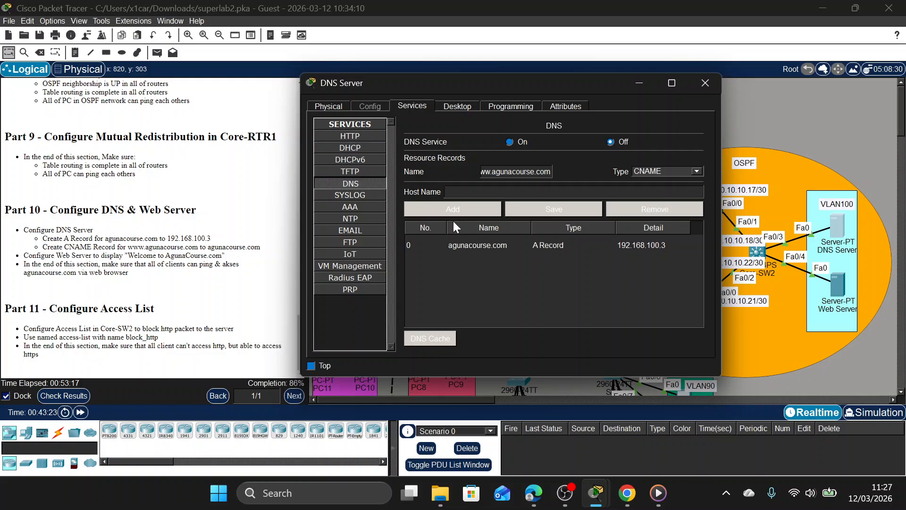
text(agunacourse.com)
click(453, 210)
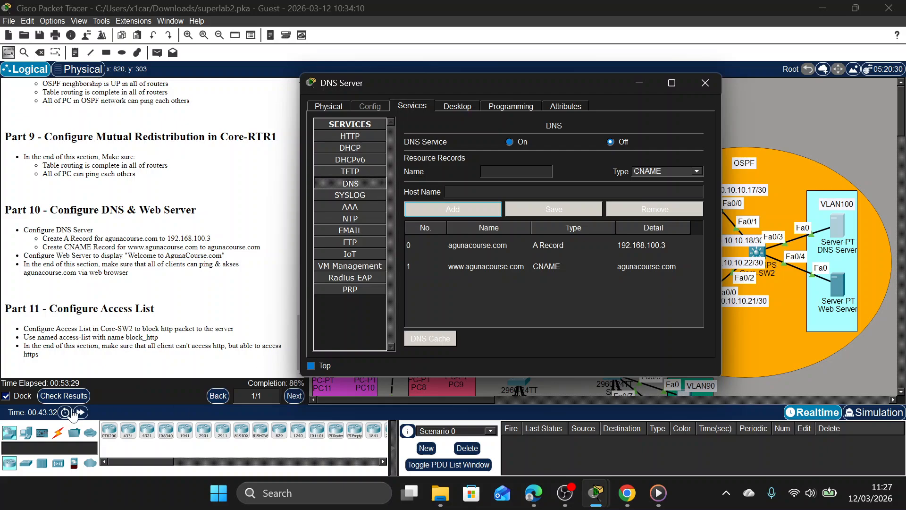
Check the activity results, review the assessment items for the routers, core switches and DNS Server, and close them.
click(67, 396)
click(108, 78)
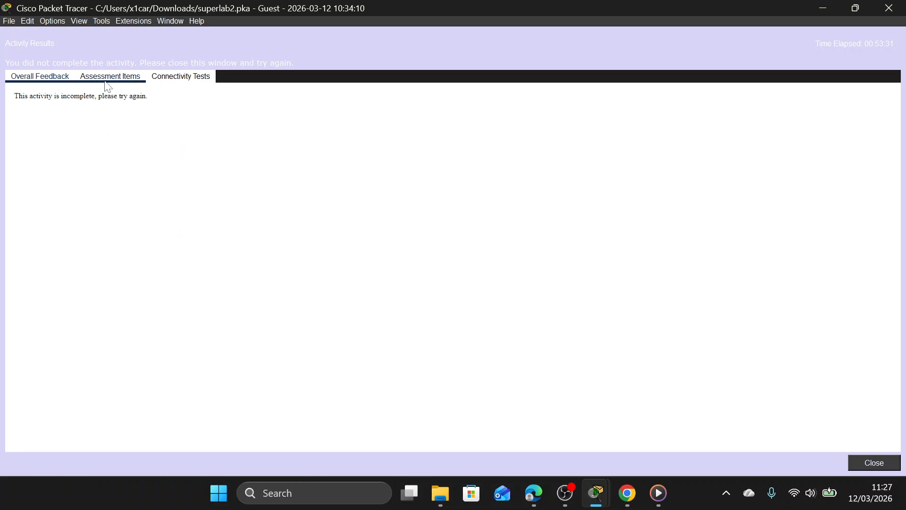
scroll(135, 244, down, 10)
scroll(137, 244, up, 9)
scroll(142, 245, down, 11)
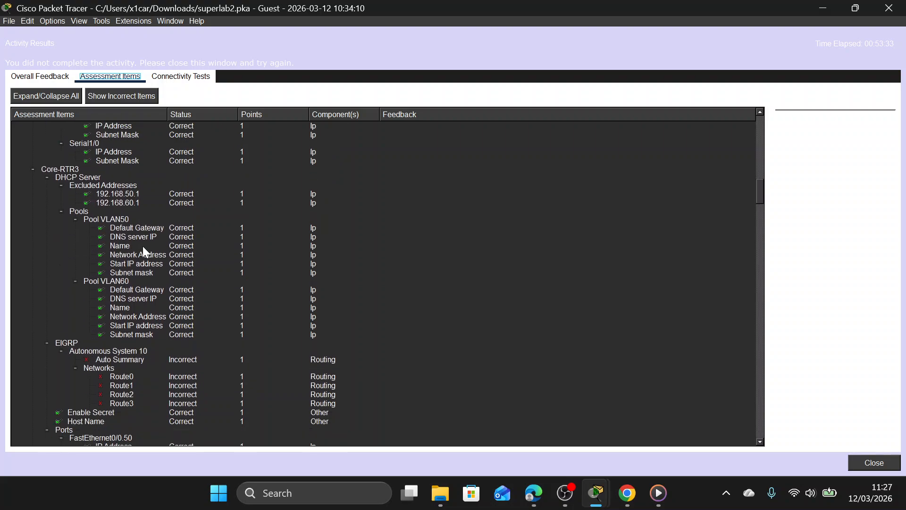
scroll(143, 243, up, 10)
scroll(142, 243, up, 8)
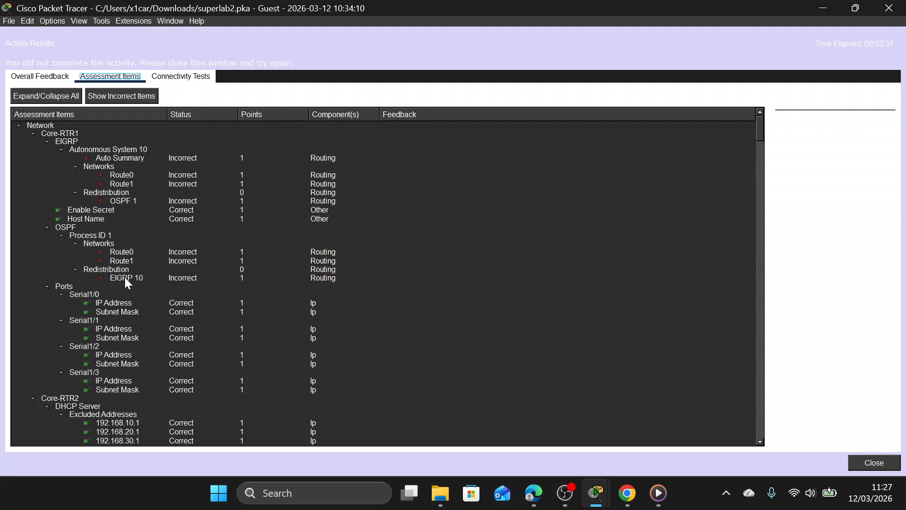
scroll(137, 291, down, 20)
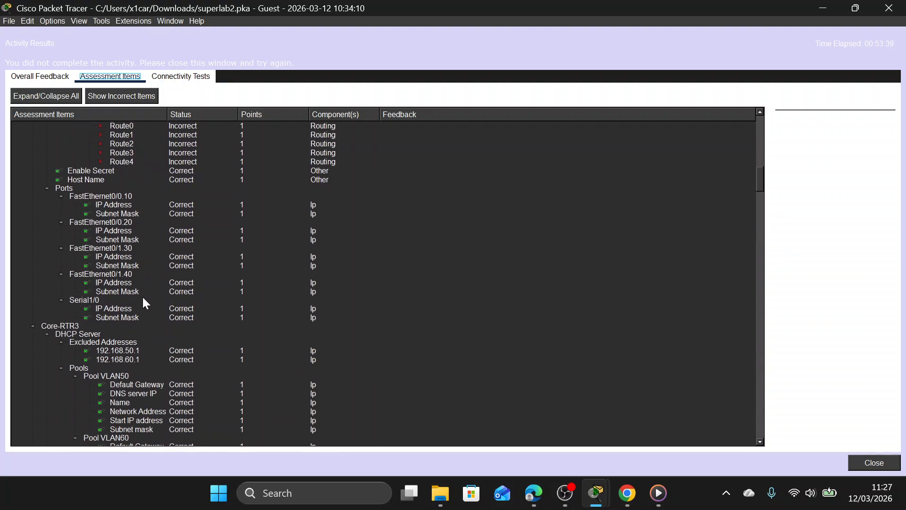
scroll(143, 298, down, 12)
scroll(142, 296, down, 15)
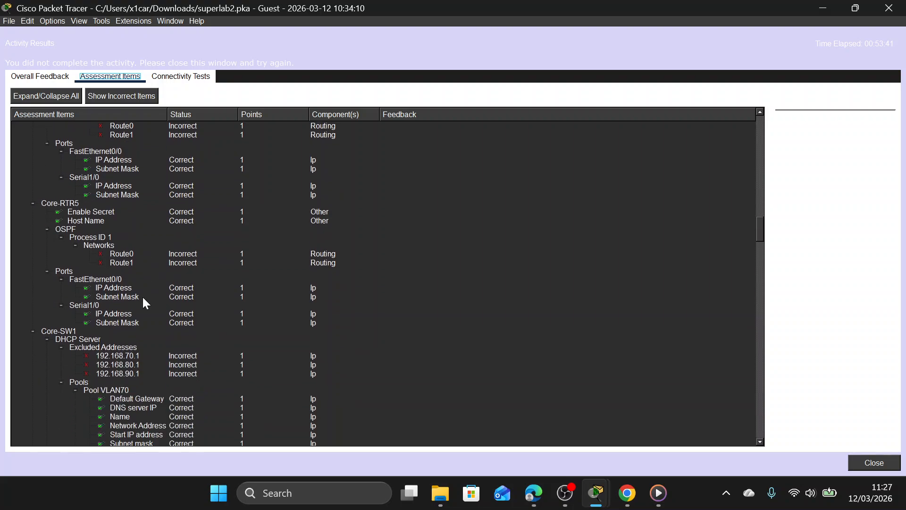
scroll(143, 296, down, 18)
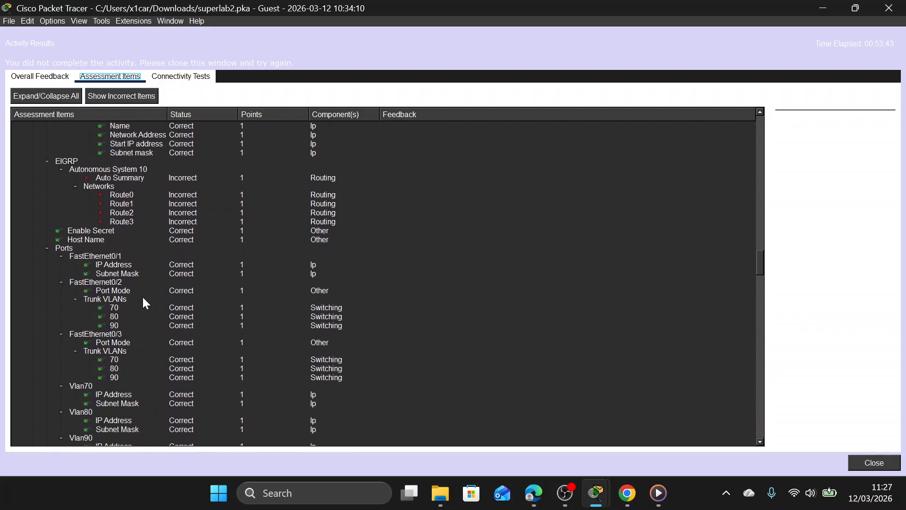
scroll(142, 296, down, 2)
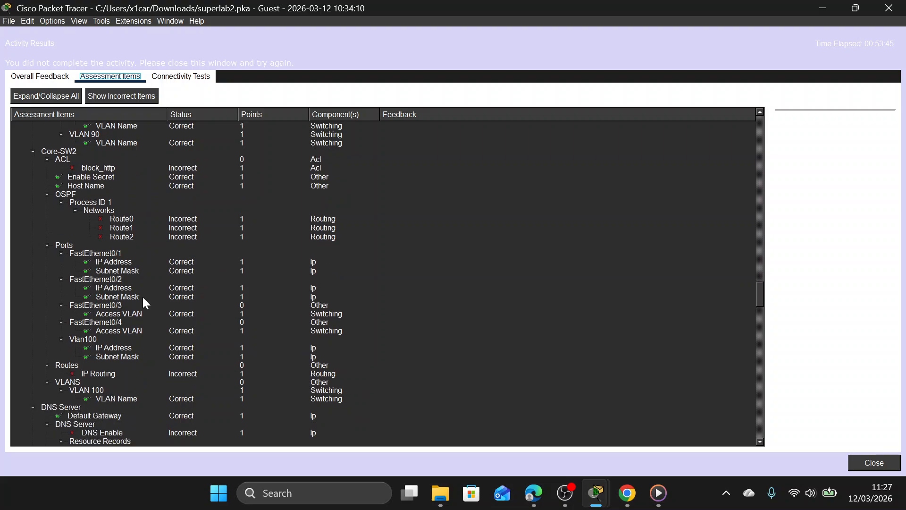
scroll(143, 295, up, 1)
scroll(143, 295, down, 5)
scroll(143, 299, down, 3)
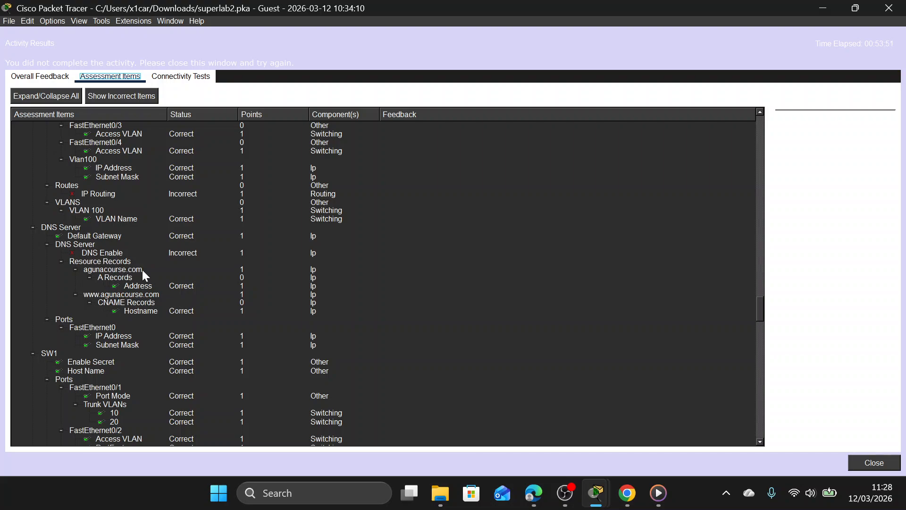
click(888, 8)
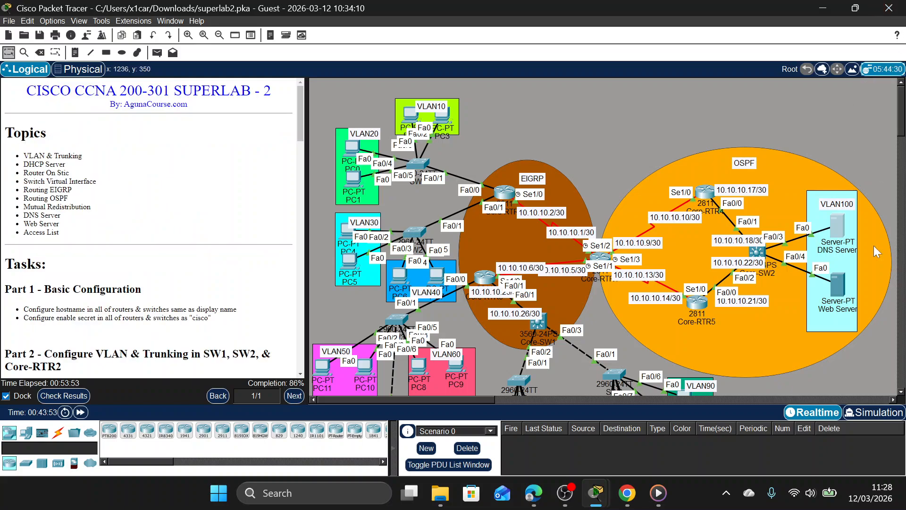
Turn on the DNS service on the DNS Server and close its window.
click(842, 223)
click(516, 140)
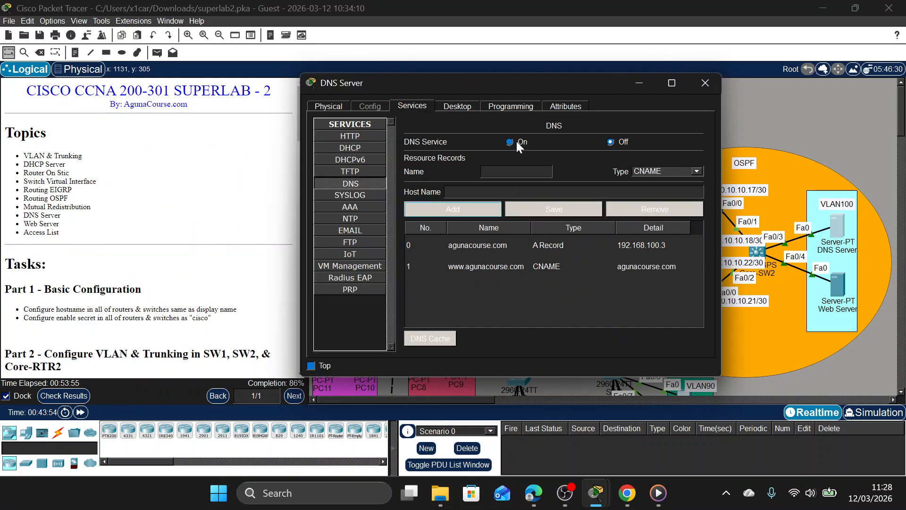
click(705, 82)
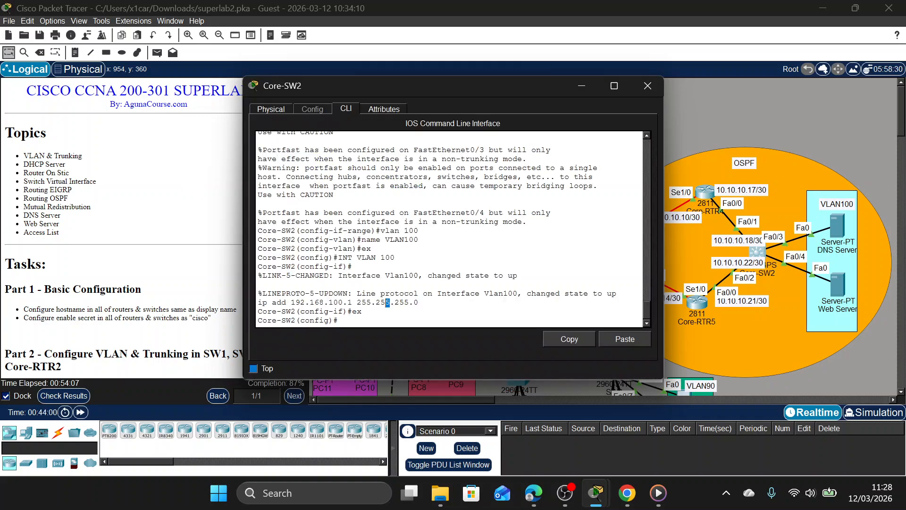
Enable IP routing on Core-SW2 from global configuration mode.
key(Return)
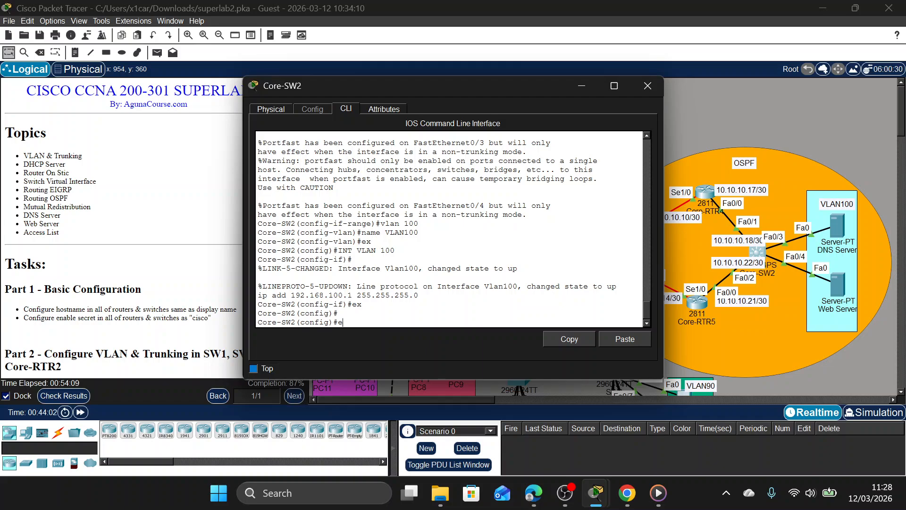
text(ip routing)
key(Return)
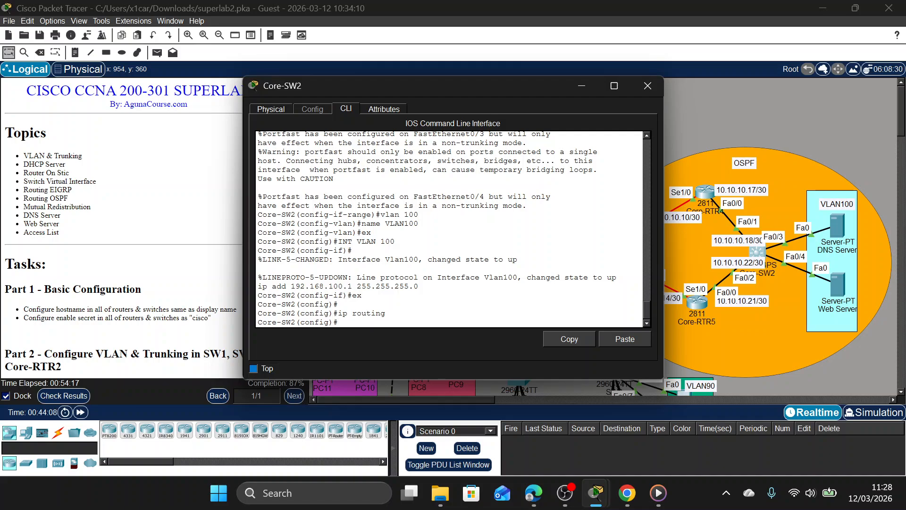
Enter router configuration for OSPF process 10 on Core-SW2.
text(ro)
key(Tab)
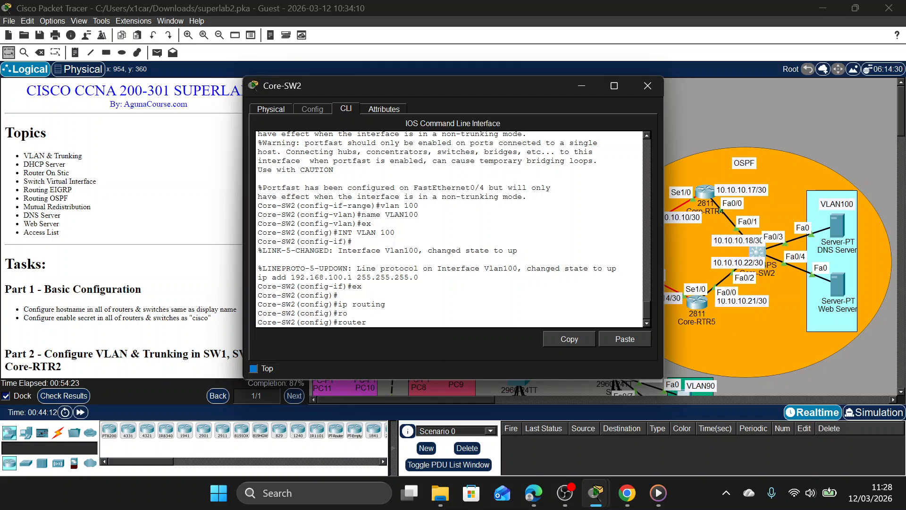
text(os)
key(Tab)
text(10)
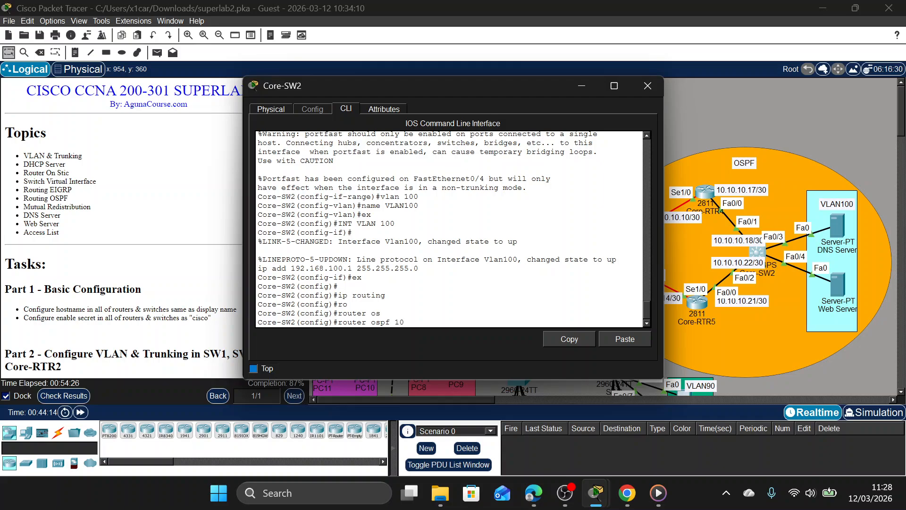
key(Return)
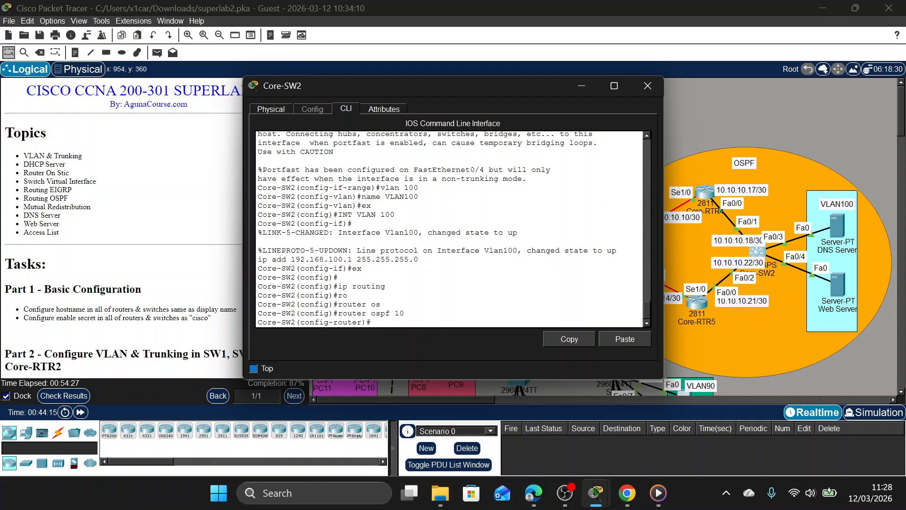
Check which OSPF process ID the activity's assessment items require, then close the results.
click(75, 398)
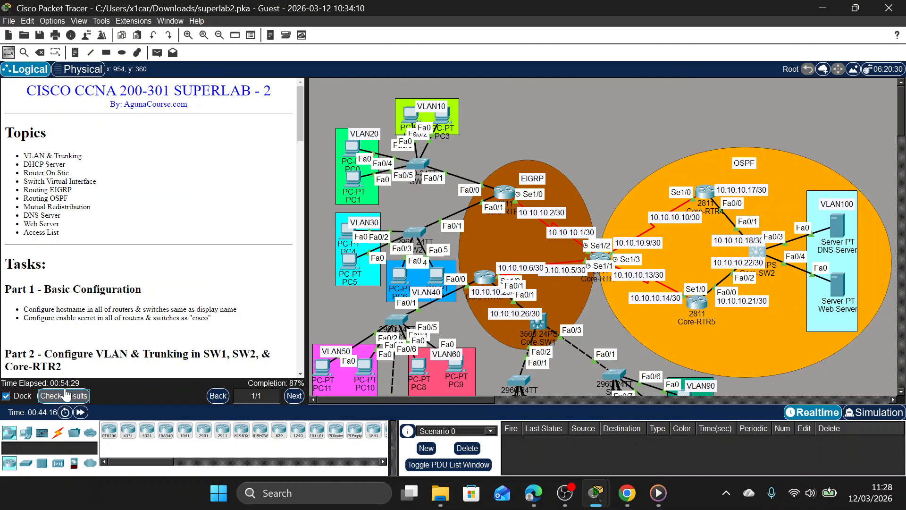
click(110, 77)
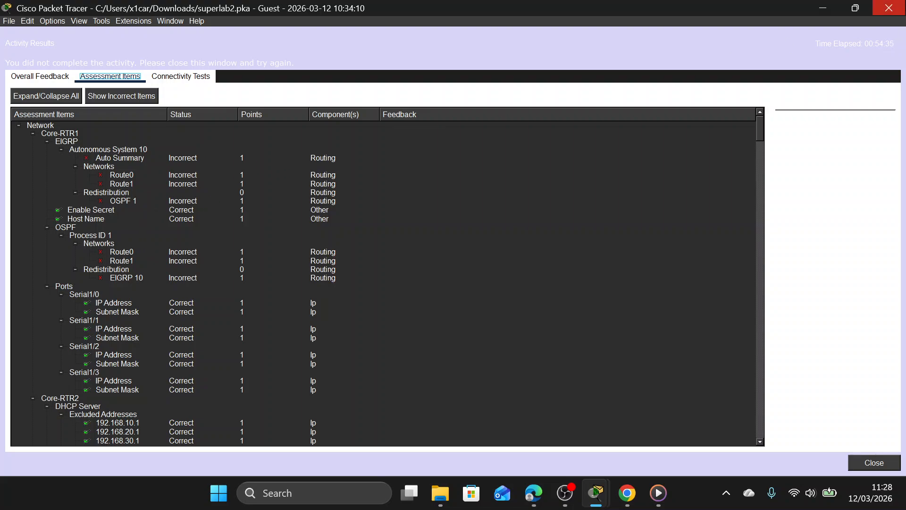
click(889, 8)
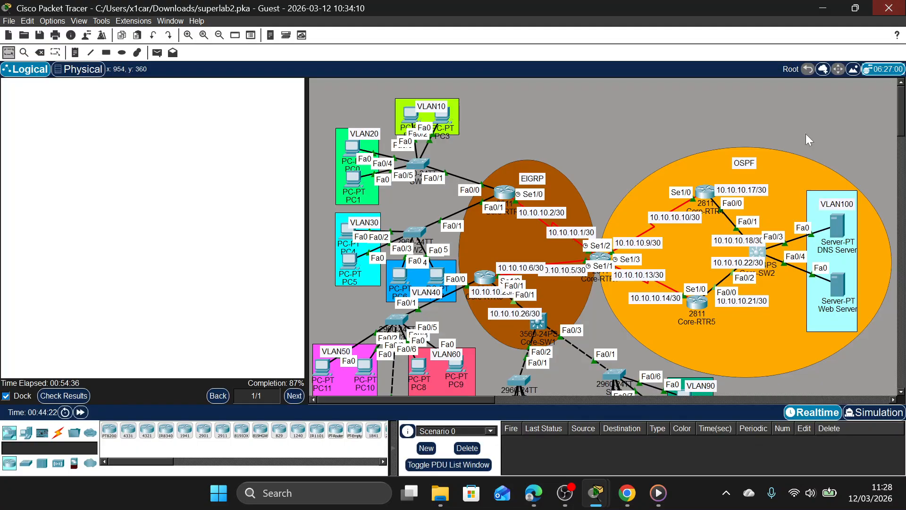
Enter router configuration for OSPF process 1 on Core-SW2.
click(759, 252)
key(Up)
text(\)
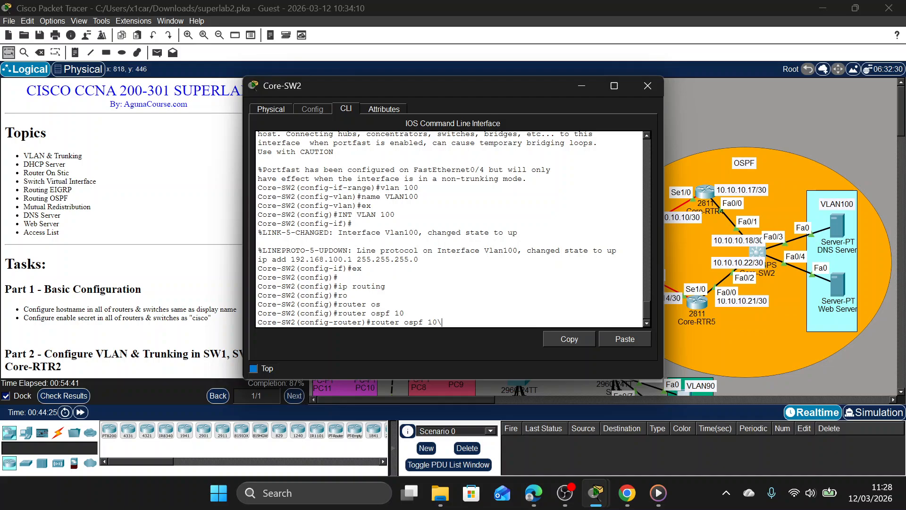
key(BackSpace)
key(BackSpace)
key(Return)
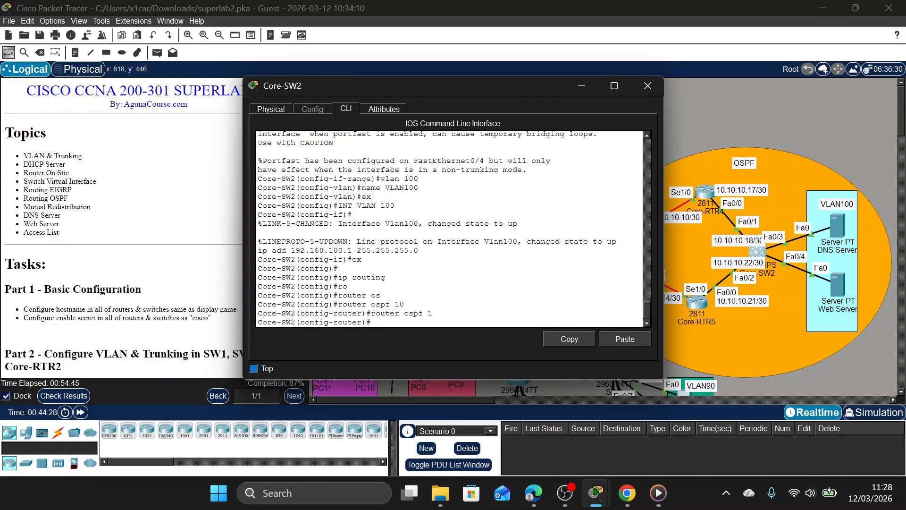
Display Core-SW2's directly connected routes from router configuration mode.
text(do sh)
key(Tab)
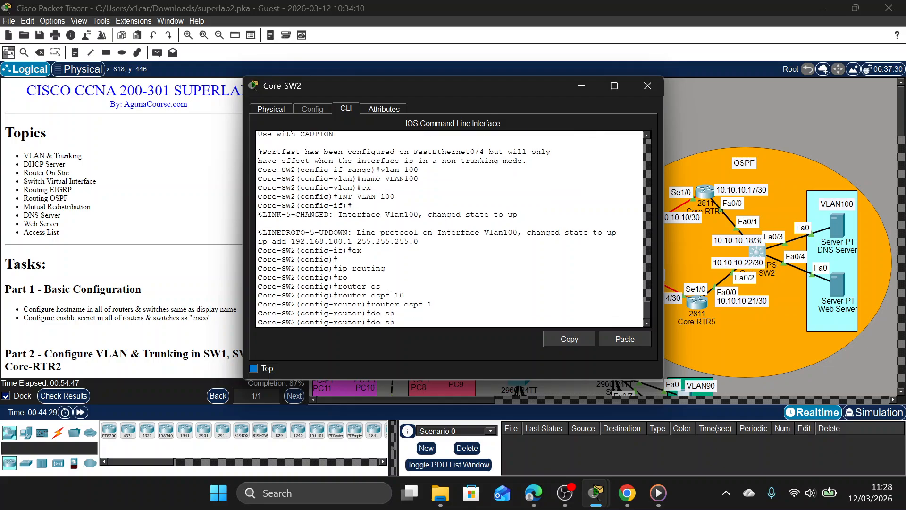
right_click(514, 318)
click(473, 322)
text(ip ro co)
key(Return)
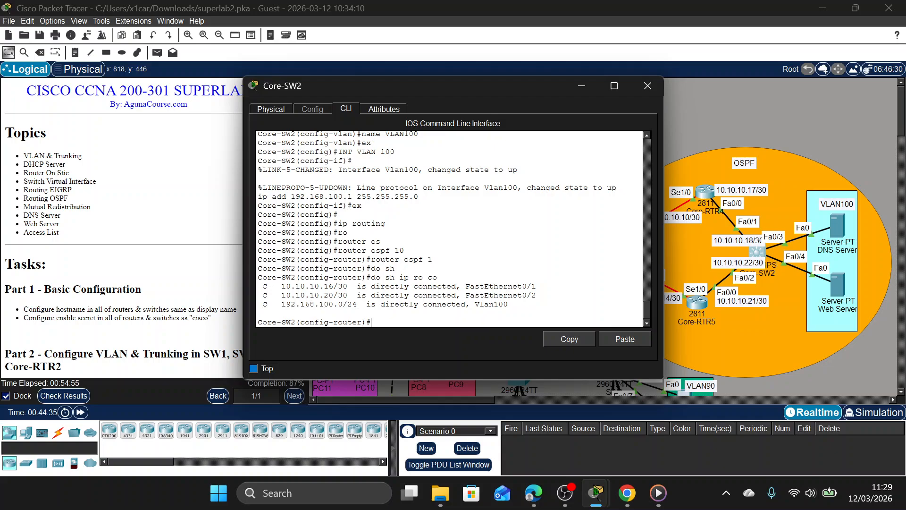
Advertise network 10.10.10.16 with wildcard mask 0.0.0.3 in OSPF area 0 on Core-SW2.
text(net)
key(Tab)
text(10.)
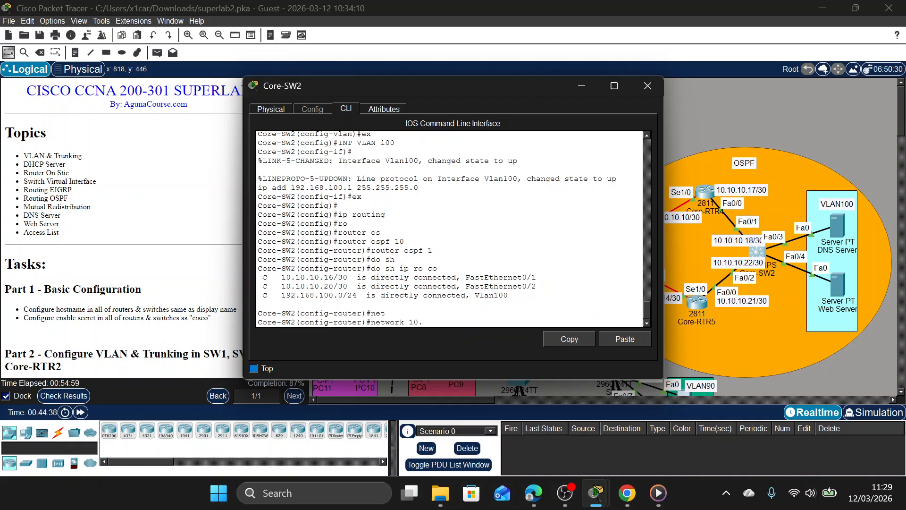
text(10.16 0.0.0.3 area 0)
key(Return)
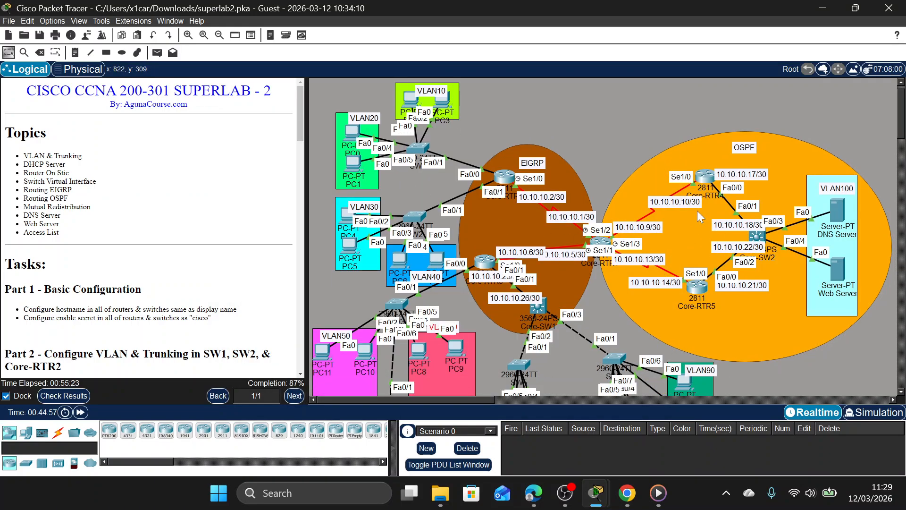
Advertise network 10.10.10.20 with wildcard mask 0.0.0.3 in OSPF area 0 on Core-SW2.
click(761, 251)
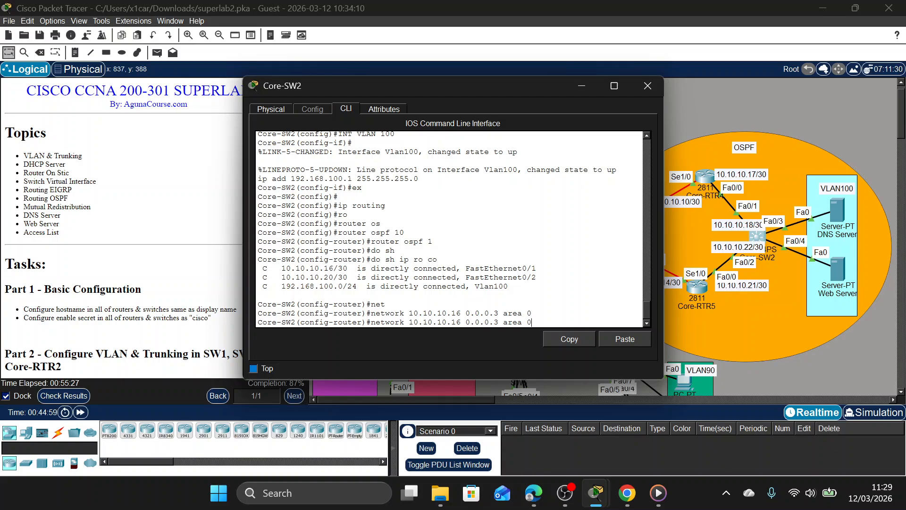
key(Down)
key(Up)
key(Down)
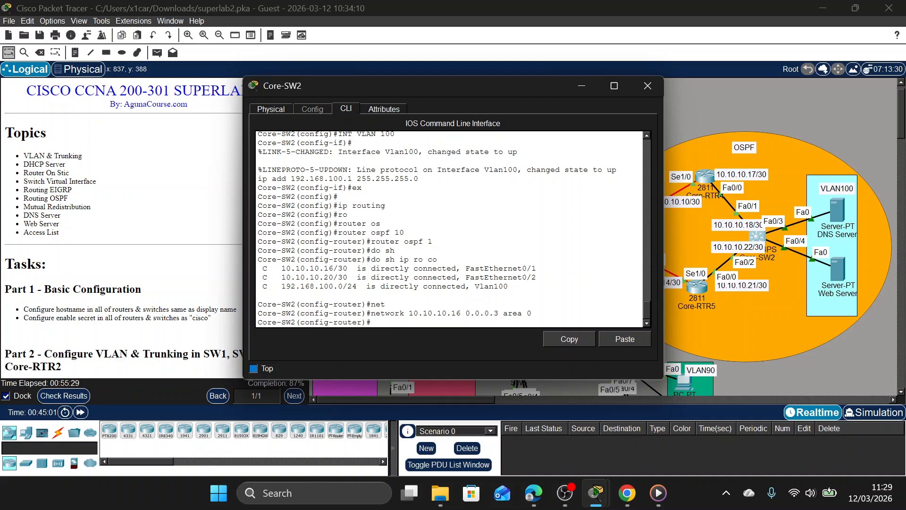
text(n)
key(Tab)
text(e)
key(Tab)
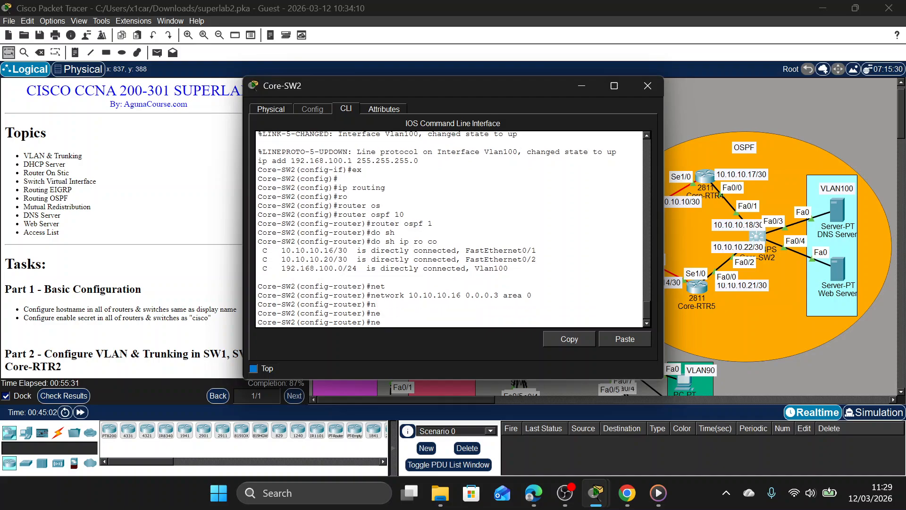
text(t)
key(Tab)
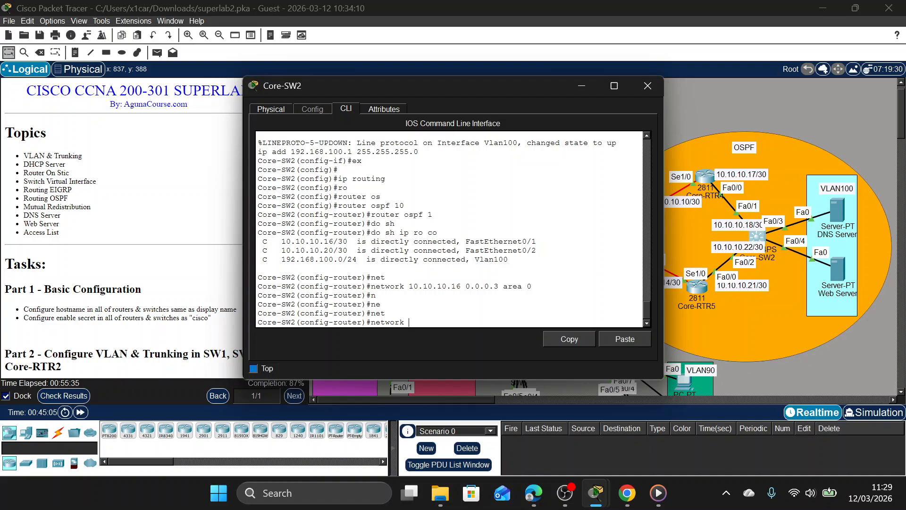
key(Up)
key(Up)
key(Down)
key(BackSpace)
key(BackSpace)
key(BackSpace)
text(20)
key(Return)
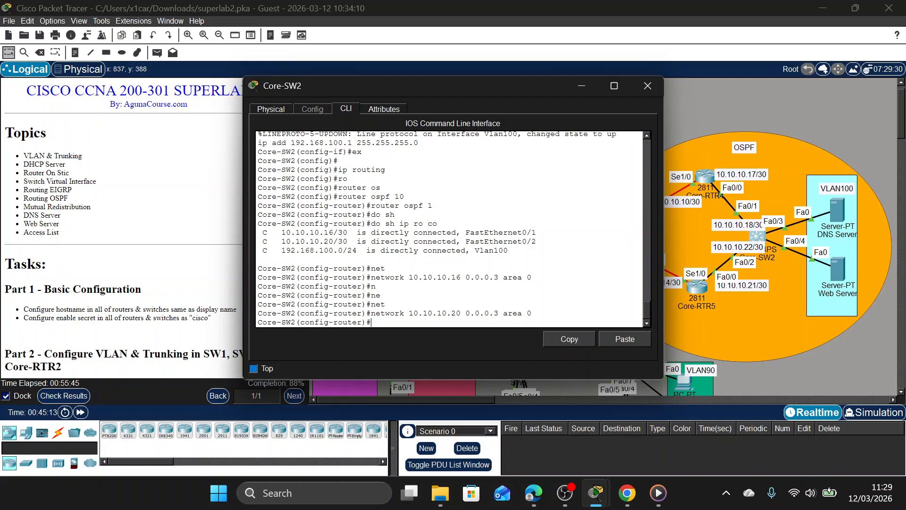
Advertise network 192.168.100.0 with wildcard mask 0.0.0.255 in OSPF area 0 on Core-SW2, then leave router configuration and close the switch window.
text(net)
key(Tab)
text(192.)
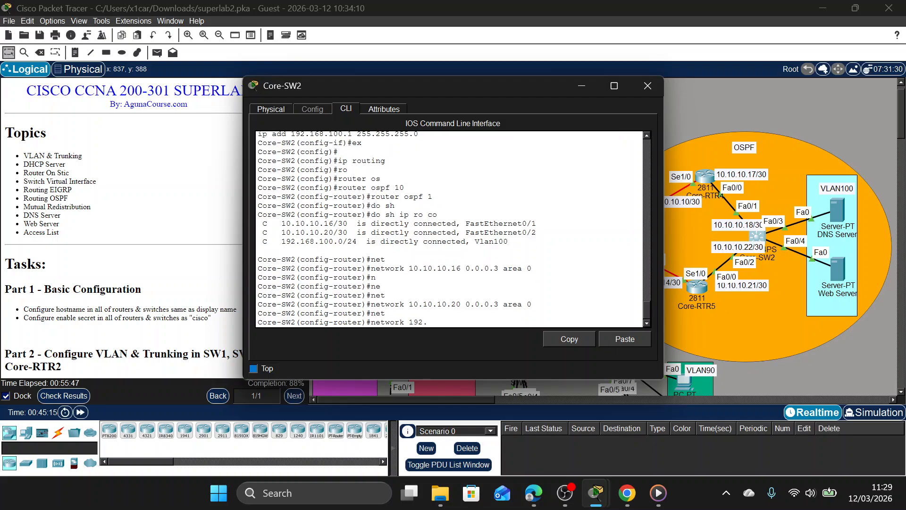
text(168.100.0 0.0.0.255 area 0)
key(Return)
text(e-SW2(config-router)#e)
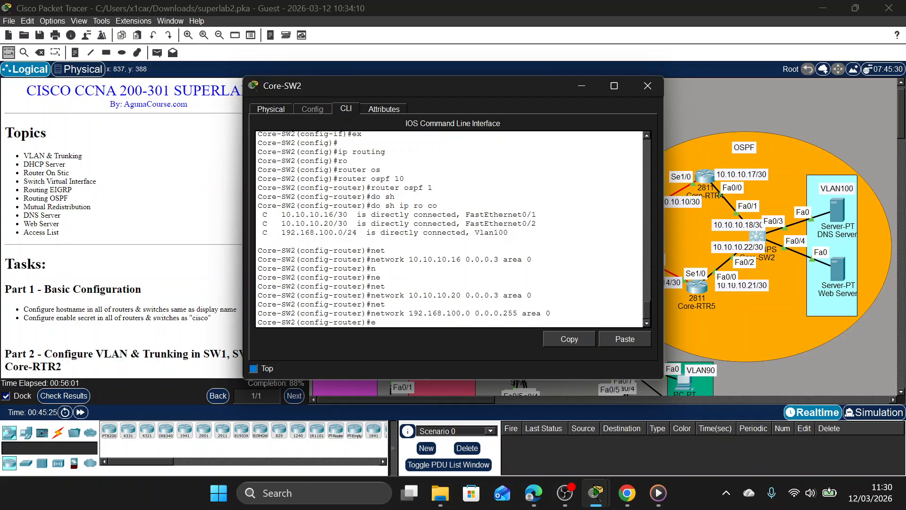
text(x)
key(Return)
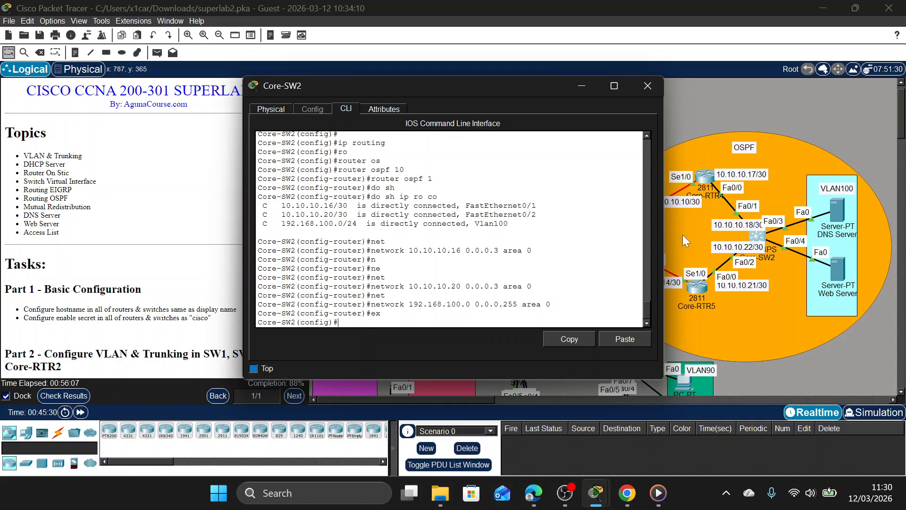
click(647, 87)
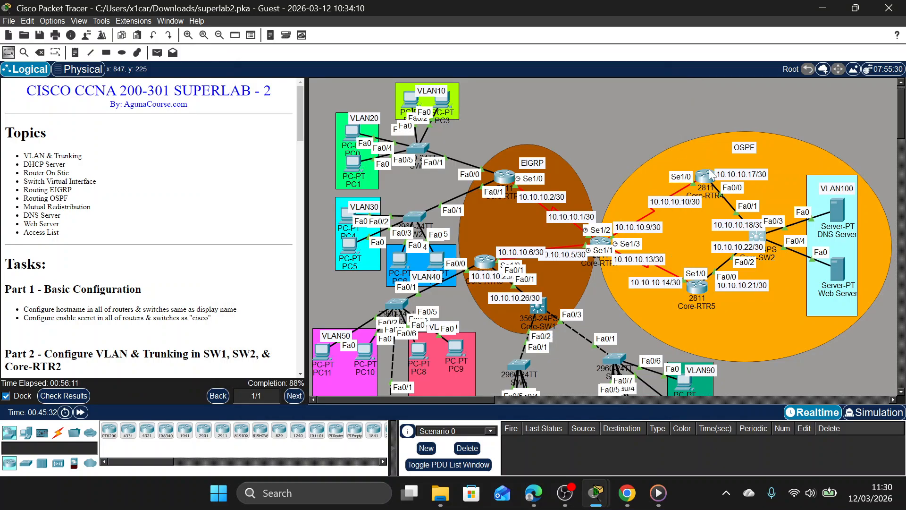
Open Core-RTR4's command line, leave interface configuration and enter router configuration for OSPF process 1.
click(703, 179)
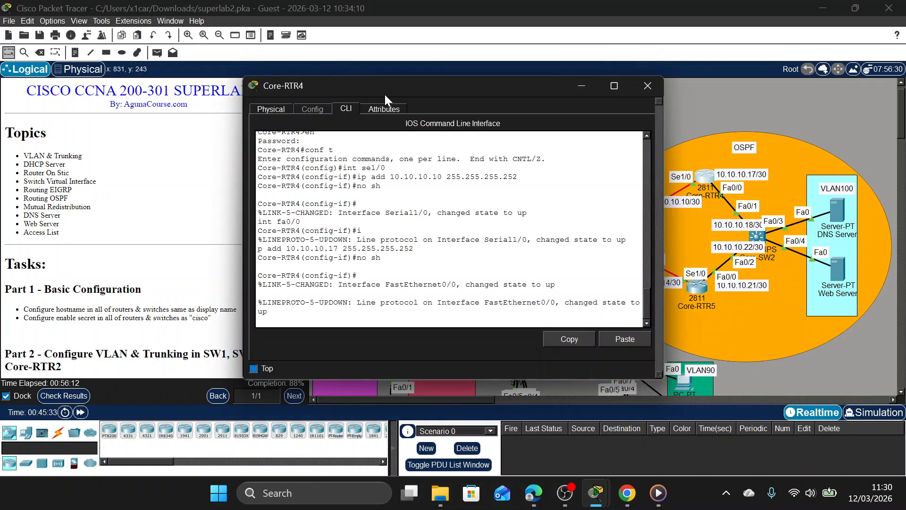
key(Return)
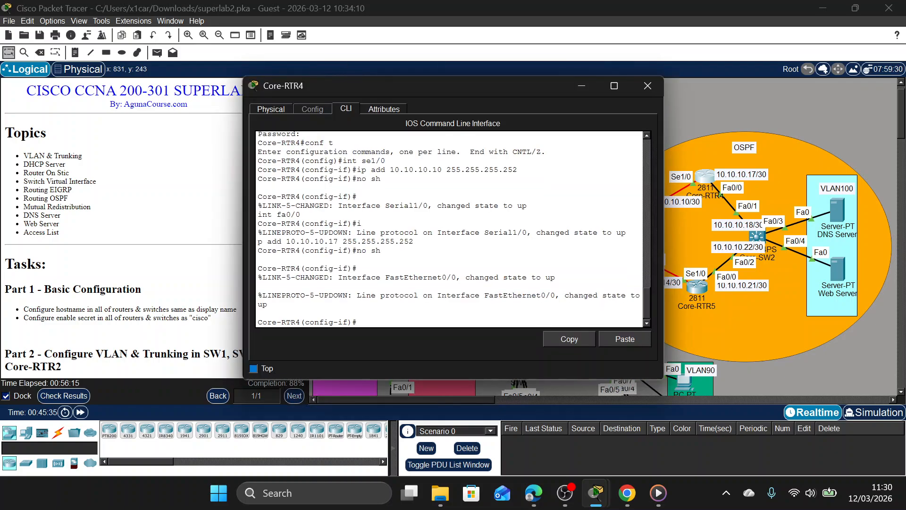
text(en)
key(BackSpace)
text(x)
key(Return)
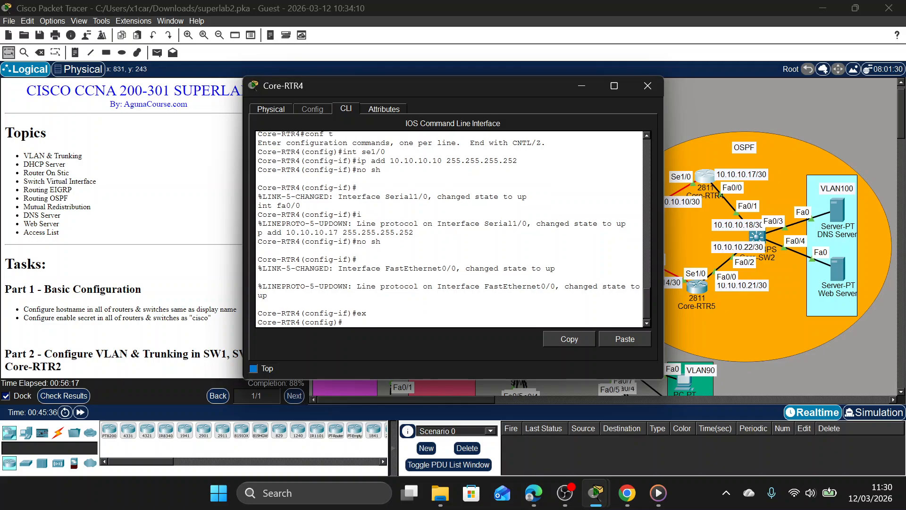
text(ro)
key(Tab)
text(o)
key(Tab)
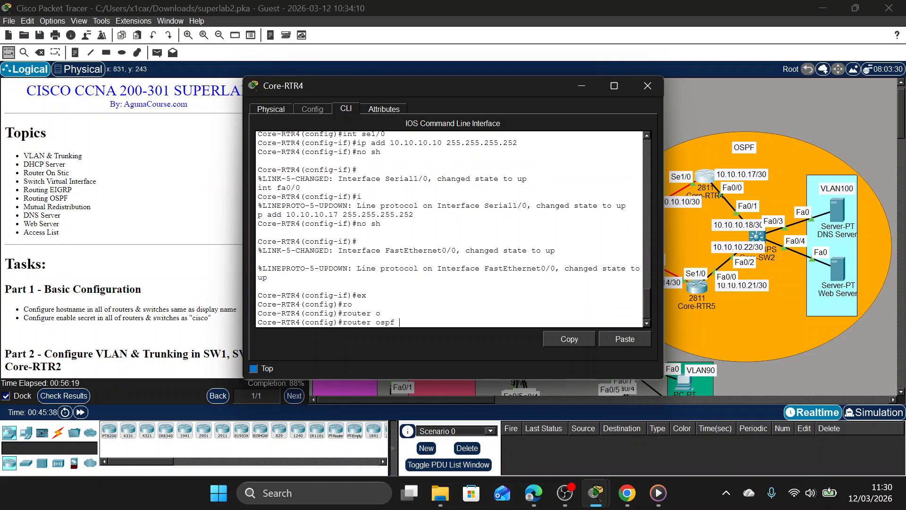
text(1)
key(Return)
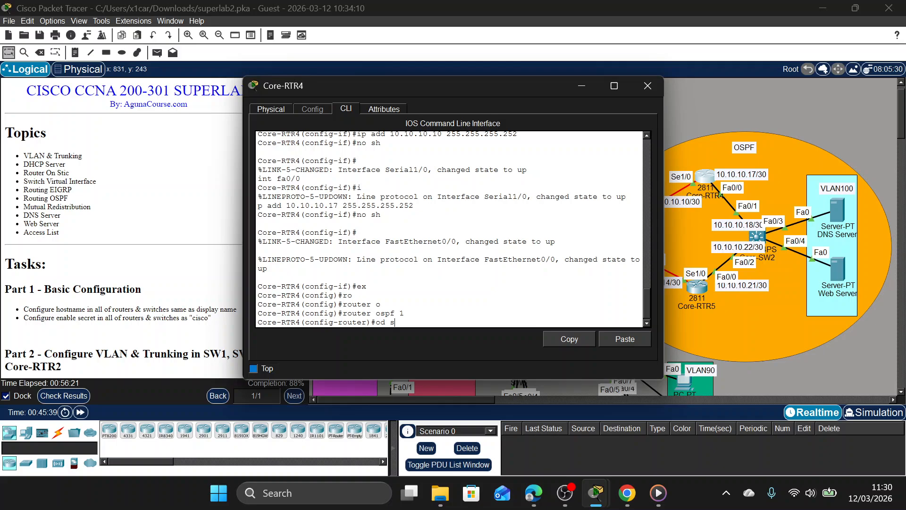
Display Core-RTR4's directly connected routes from router configuration mode.
text(do sh ip ro co)
key(Return)
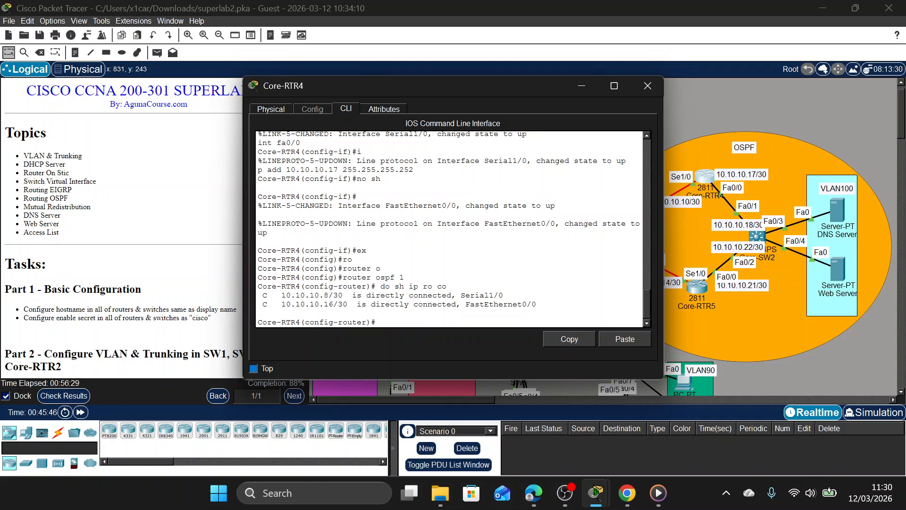
Advertise network 10.10.10.8 with wildcard mask 0.0.0.3 in OSPF area 0 on Core-RTR4.
text(net)
key(Tab)
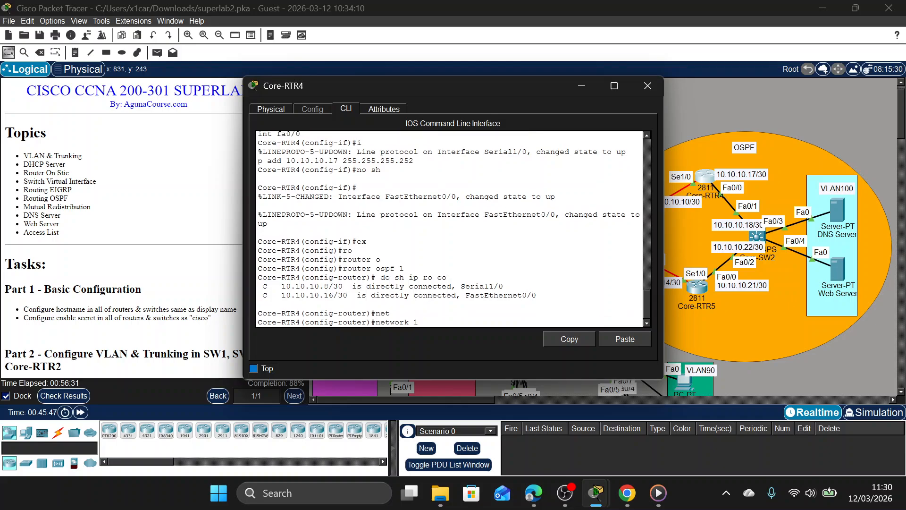
text(10.10.10.8 0.0.0.3 area 0)
key(Return)
Advertise network 10.10.10.16 with wildcard mask 0.0.0.3 in OSPF area 0 on Core-RTR4, then exit router configuration and close its window.
key(Up)
key(Left)
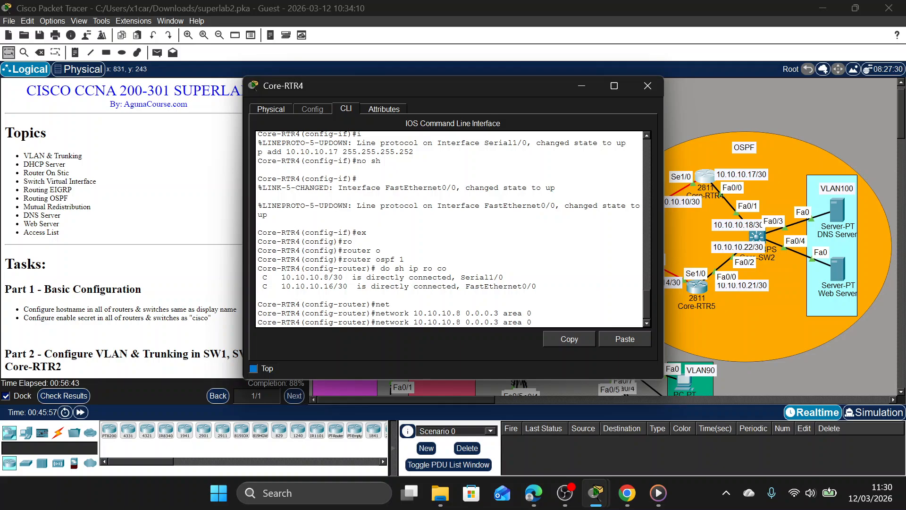
key(BackSpace)
text(16)
key(Return)
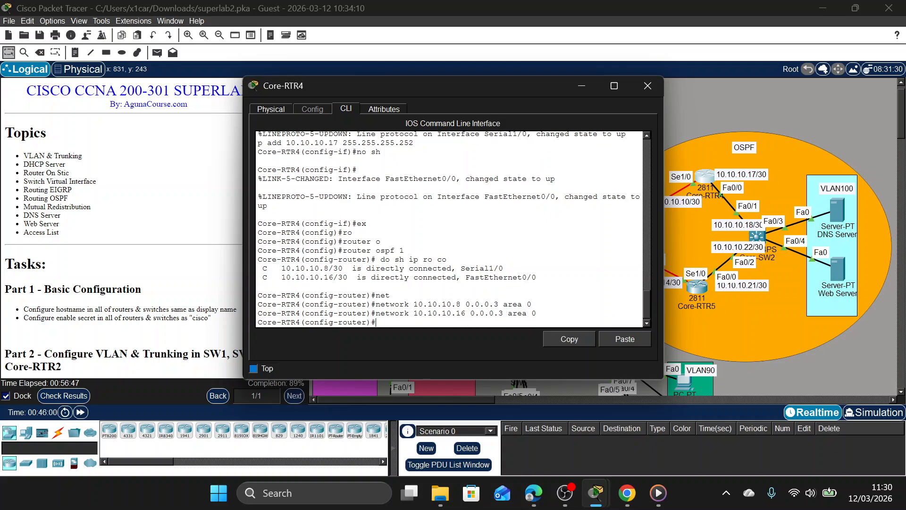
text(ex)
key(Return)
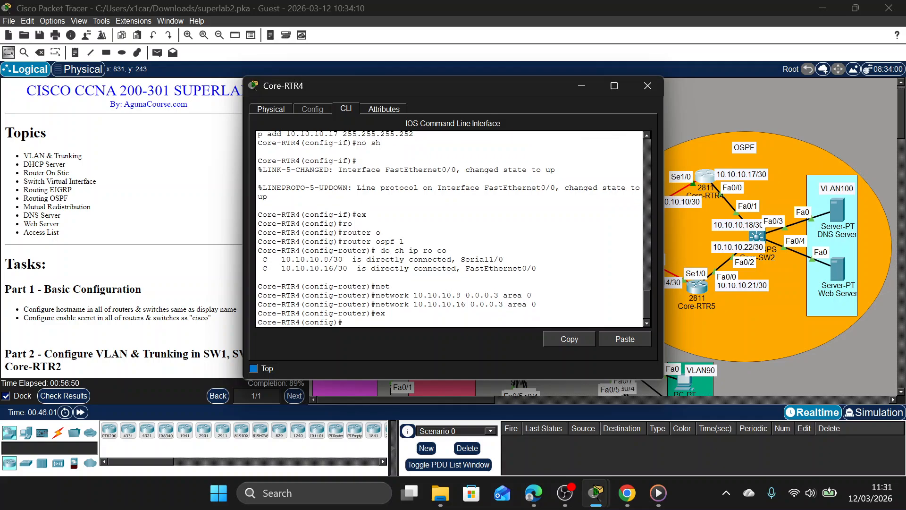
click(636, 85)
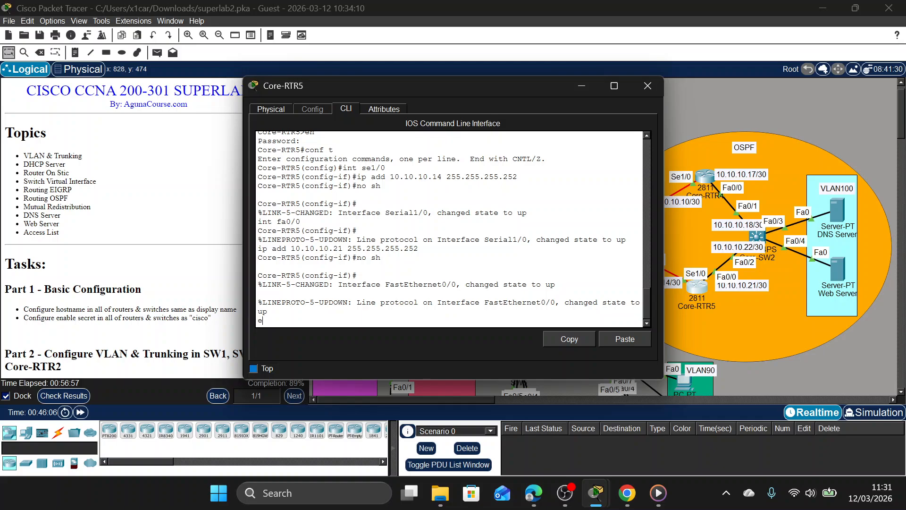
Leave interface configuration on Core-RTR5 and enter router configuration for OSPF process 1.
text(e)
key(Return)
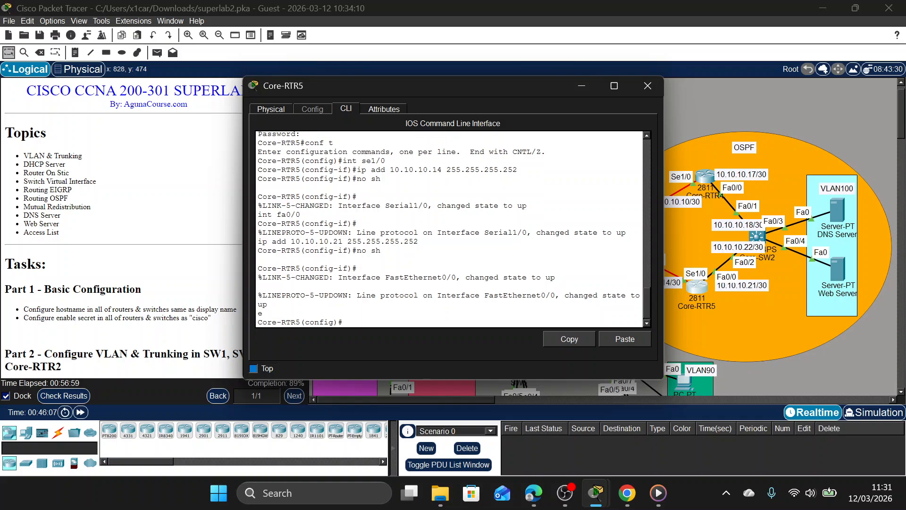
text(ro)
key(Tab)
text(o)
key(Tab)
text(1)
key(Return)
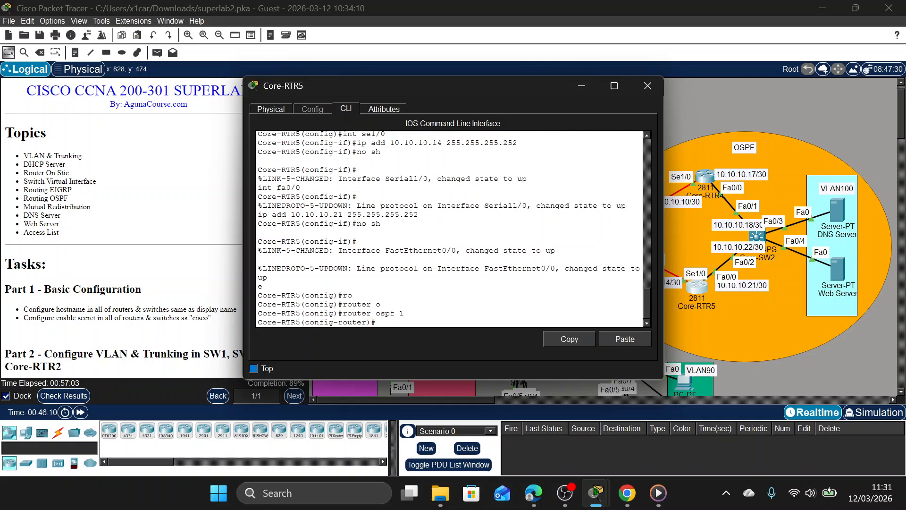
Display Core-RTR5's directly connected routes from router configuration mode.
text(do sh ip ro co)
key(Return)
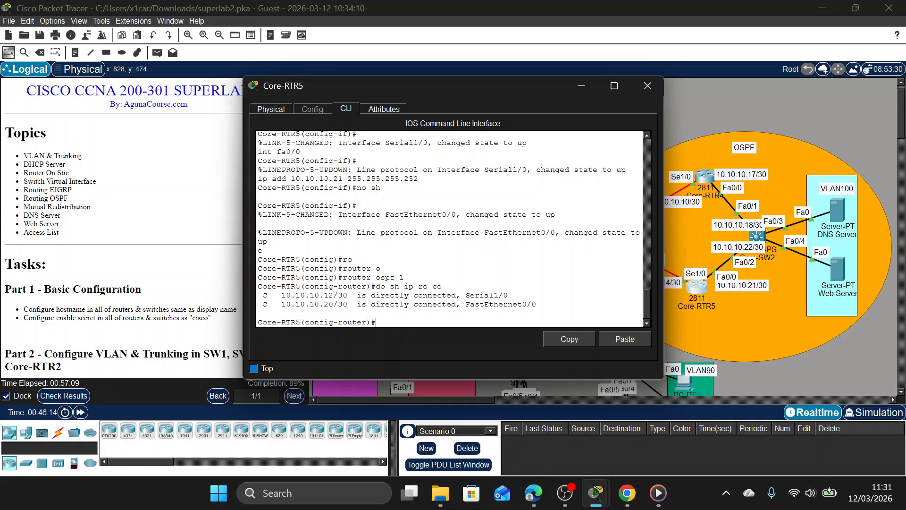
Advertise network 10.10.10.12 with wildcard mask 0.0.0.3 in OSPF area 0 on Core-RTR5.
text(net)
key(Tab)
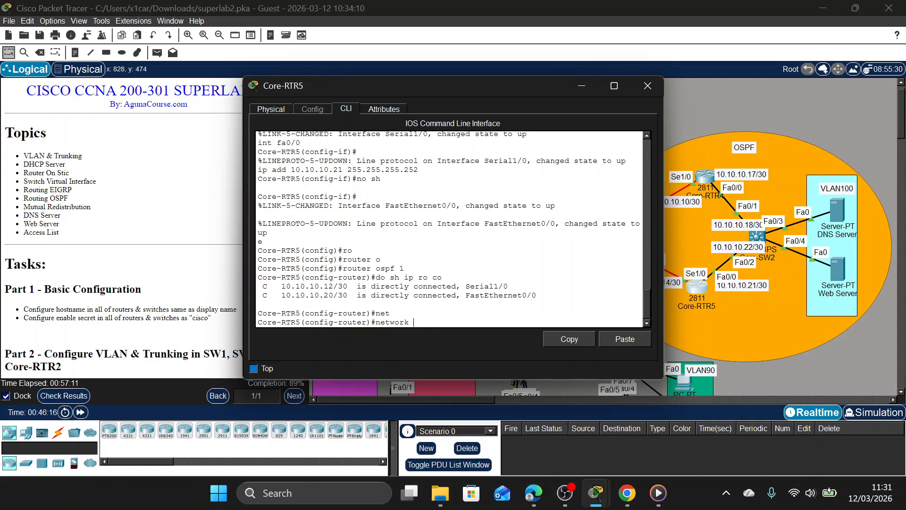
text(10.10.10.12 0.0.0.3 area 0)
key(Return)
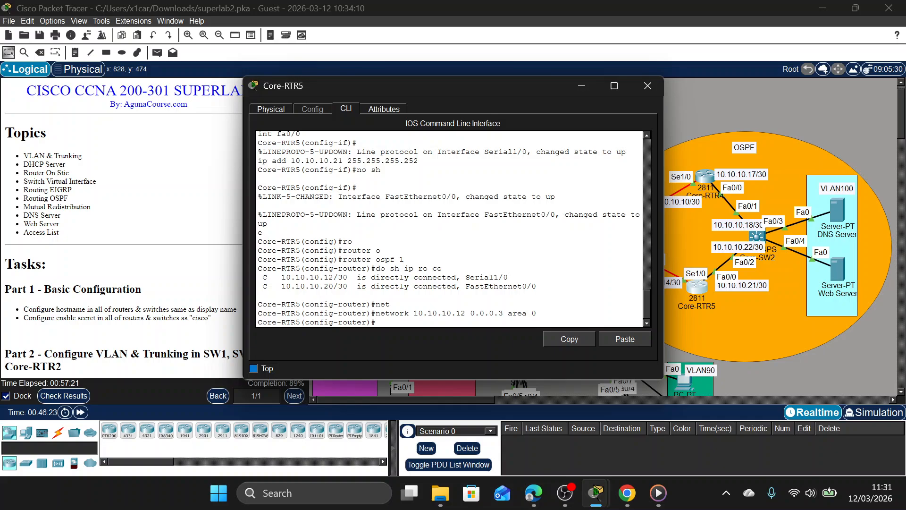
Advertise network 10.10.10.20 with wildcard mask 0.0.0.3 in OSPF area 0 on Core-RTR5, then exit router configuration and close its window.
key(Up)
key(Left)
key(BackSpace)
key(BackSpace)
text(20)
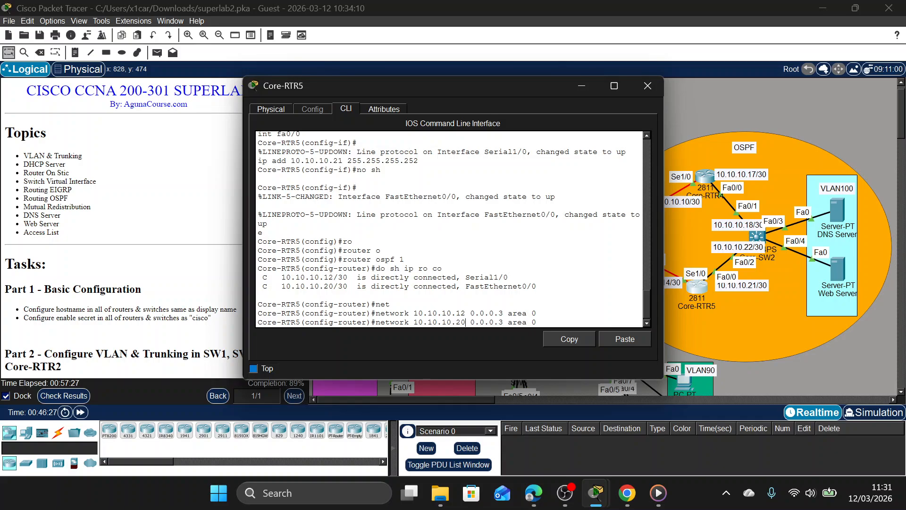
key(Return)
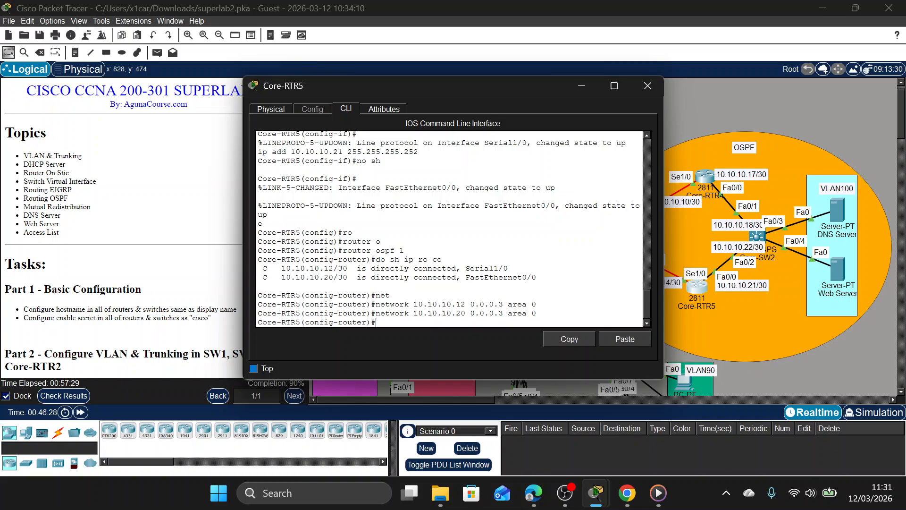
text(ex)
key(Return)
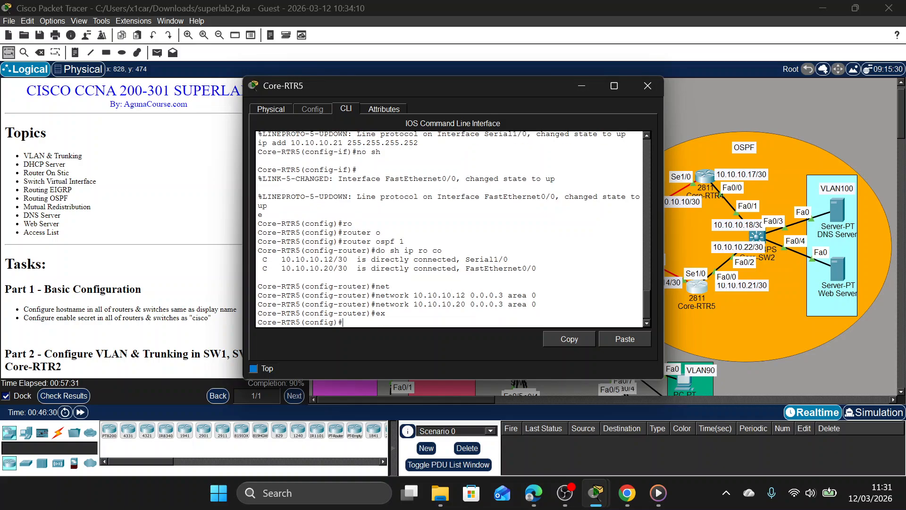
click(646, 86)
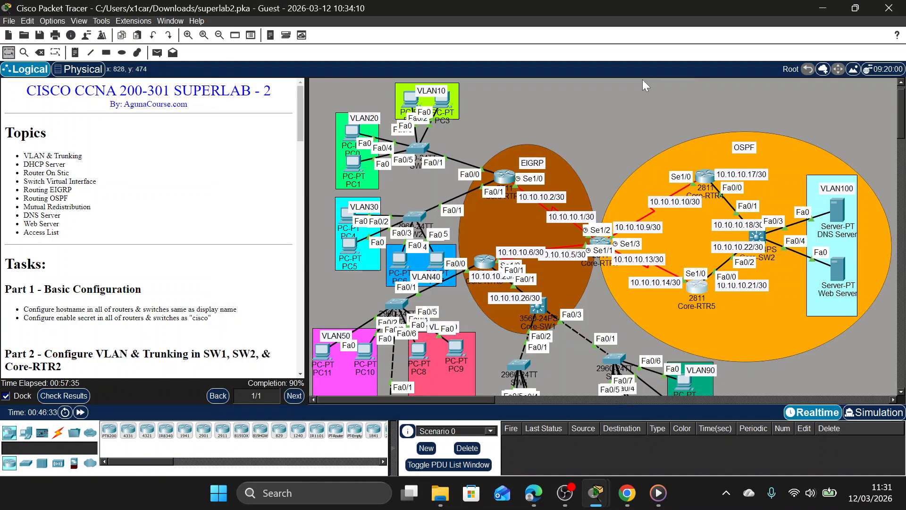
Open Core-RTR1's command line and bring up its user EXEC prompt.
click(603, 242)
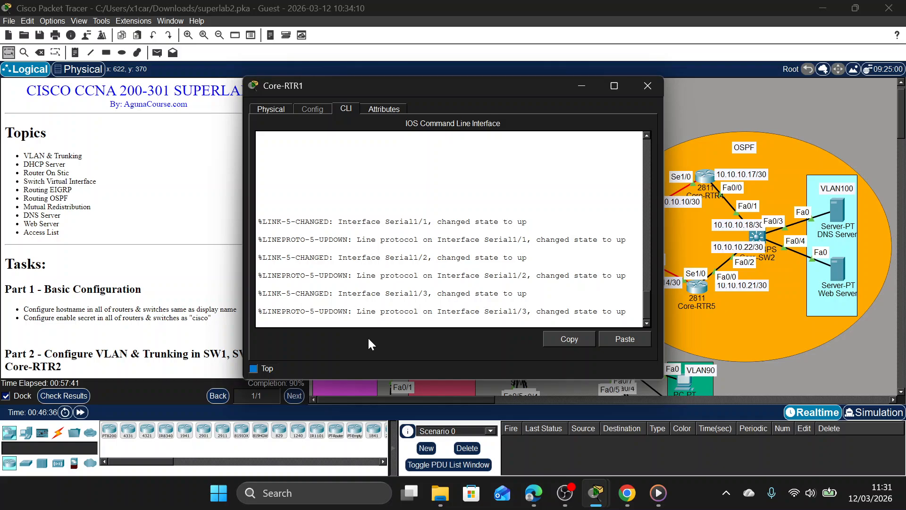
key(Return)
text(e-RTR1>e)
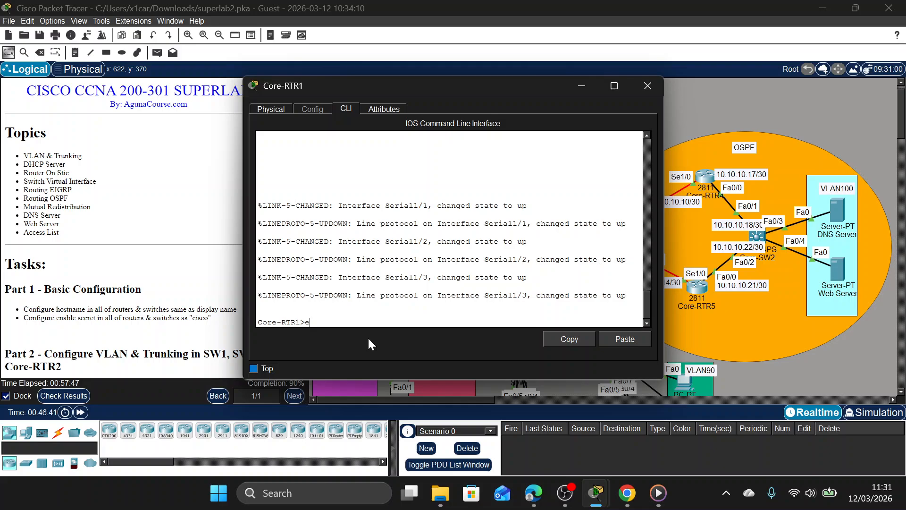
Check the assessment items for Core-RTR1's EIGRP, OSPF and redistribution requirements, then close the results.
click(65, 397)
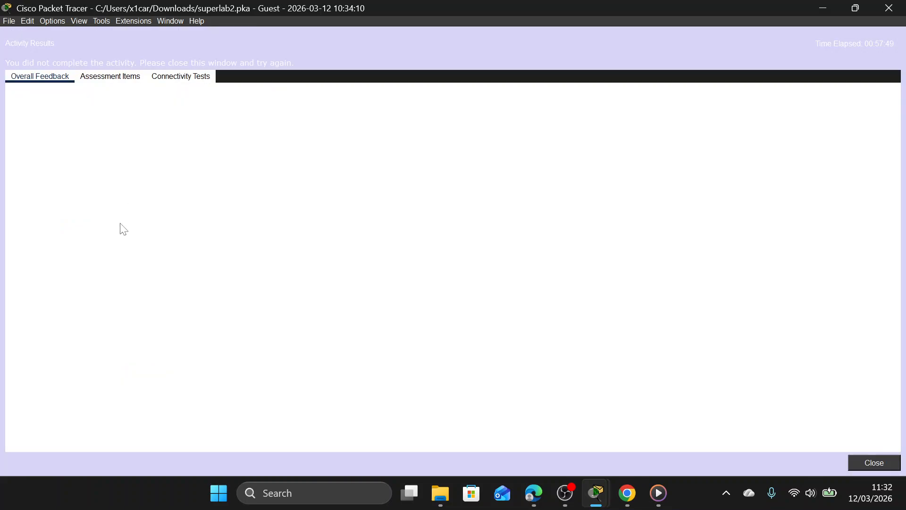
click(120, 82)
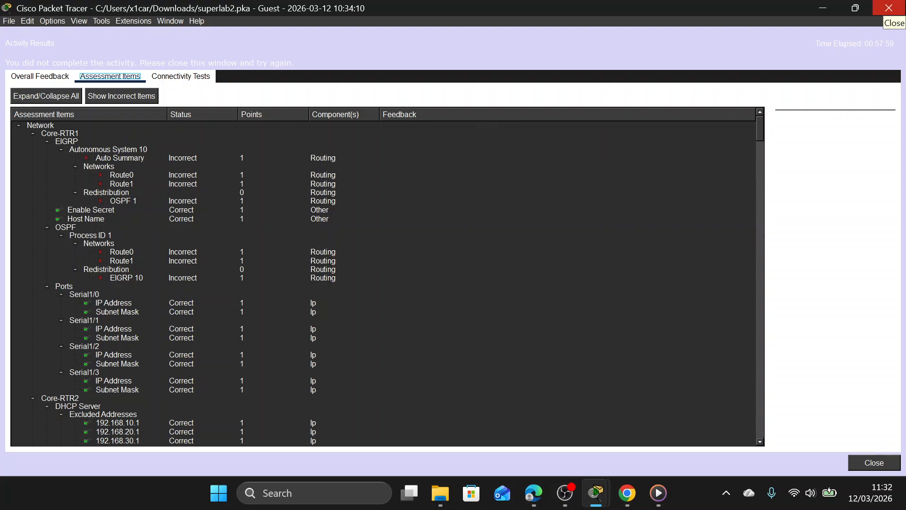
click(889, 8)
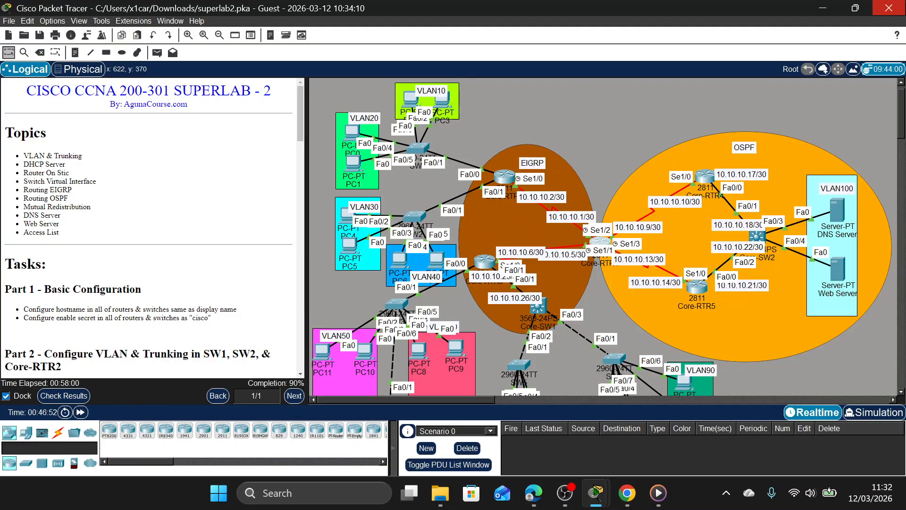
Open Core-RTR1's command line, enter the enable password for privileged mode and start global configuration.
click(601, 243)
text(e-RTR1>e)
drag(475, 86, 298, 86)
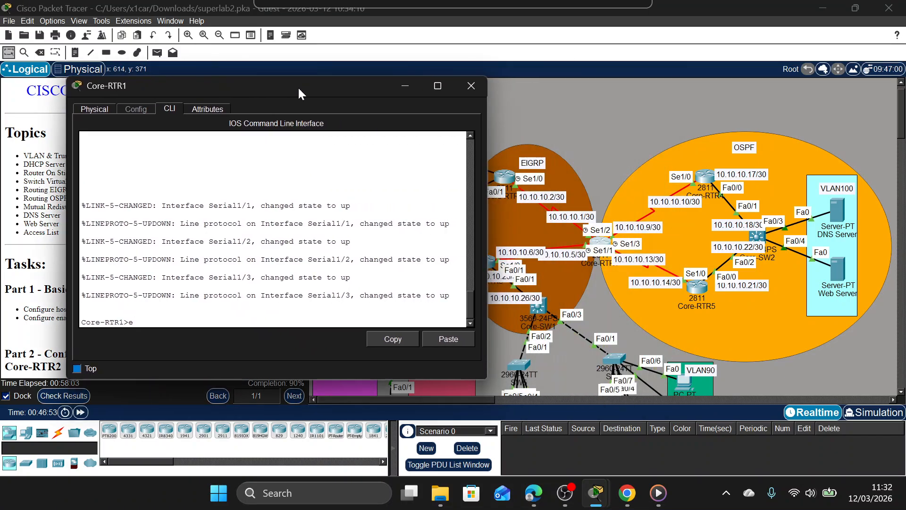
text(n)
key(Return)
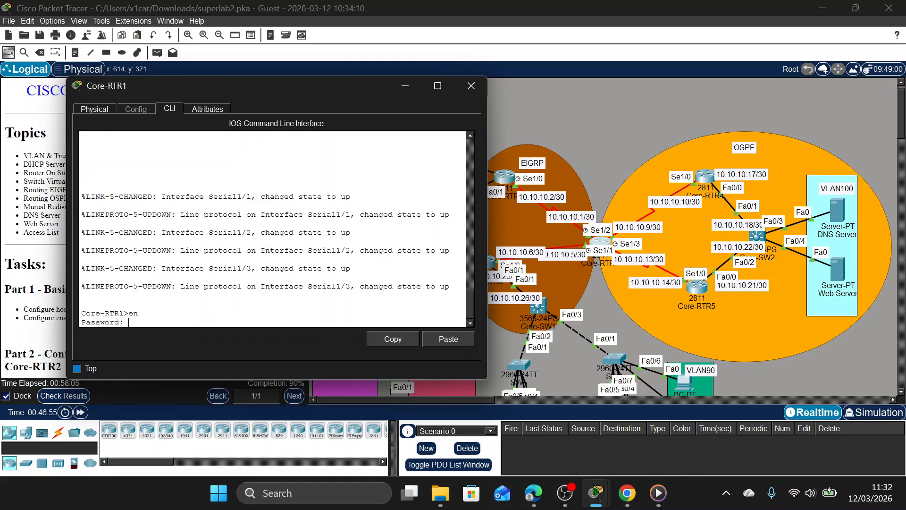
key(Return)
text(conf t)
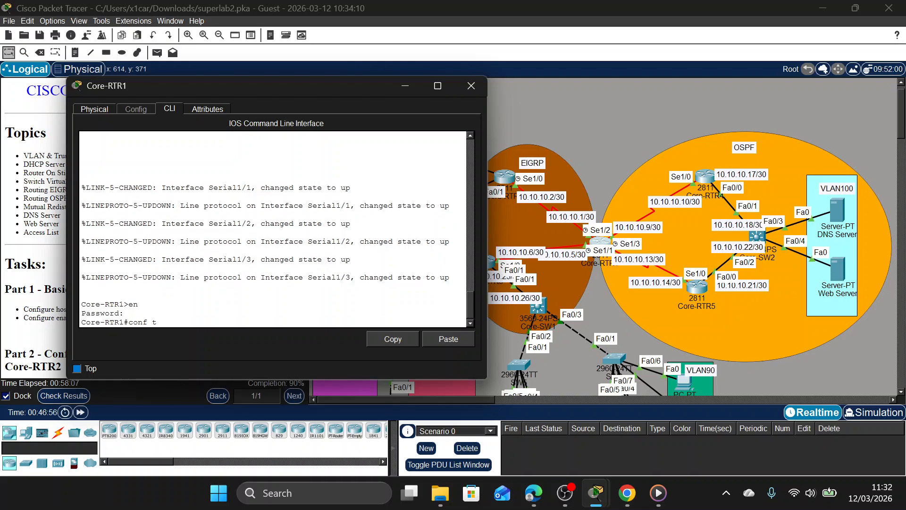
key(Return)
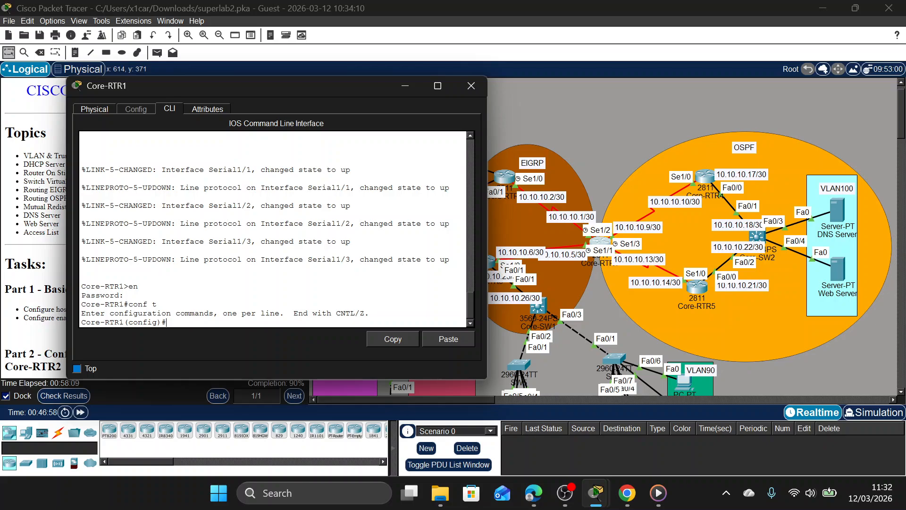
Start OSPF process 1 router configuration on Core-RTR1.
text(r)
key(BackSpace)
text(rou)
key(Tab)
text(o)
key(Tab)
text(s)
key(Tab)
key(BackSpace)
text(1)
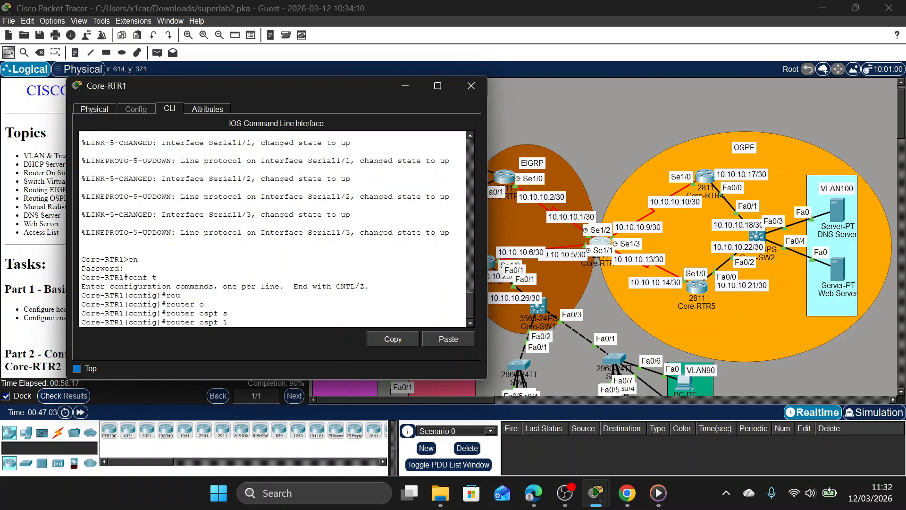
key(Return)
List Core-RTR1's directly connected routes from within router configuration to identify the networks to advertise.
text(d)
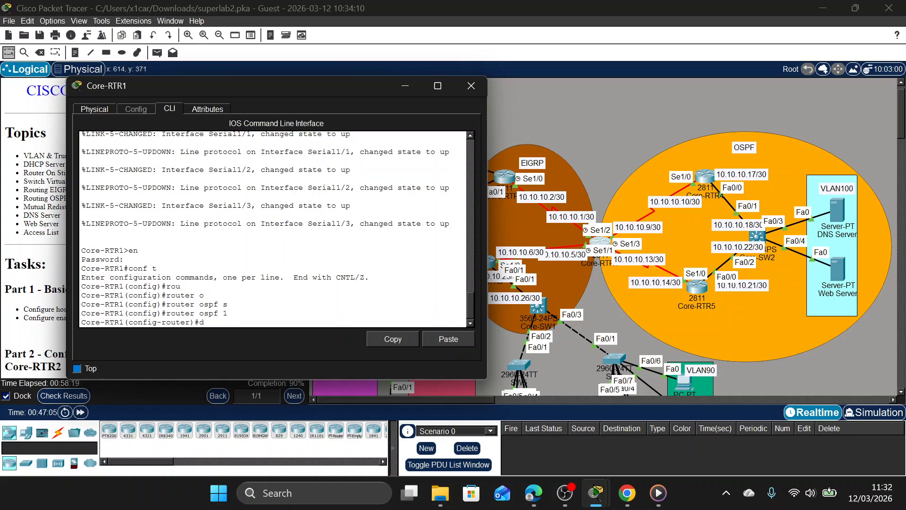
text(o sh ip ro co)
key(Return)
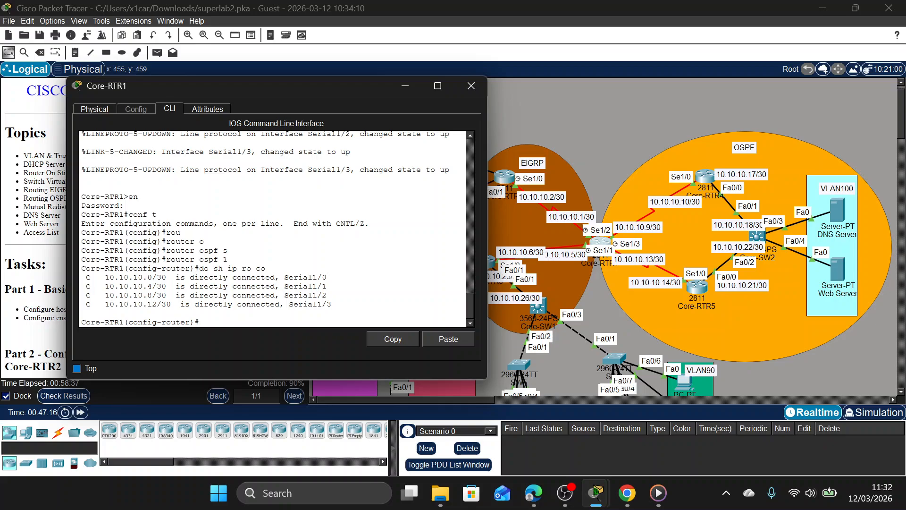
Advertise network 10.10.10.8 with wildcard mask 0.0.0.3 in OSPF area 0 on Core-RTR1.
text(net)
key(Tab)
text(10.10.10.)
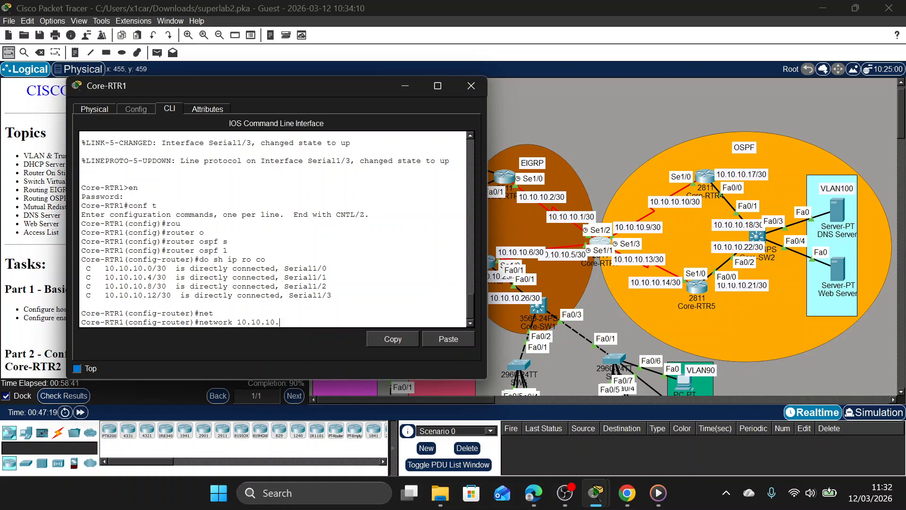
text(8 0.0.0.3 area o)
key(Return)
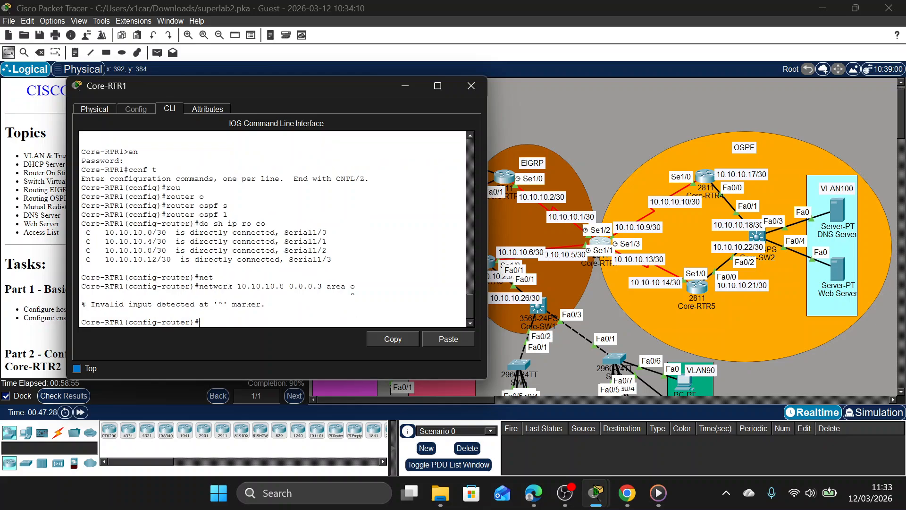
key(Up)
key(Left)
key(BackSpace)
text(0)
key(Return)
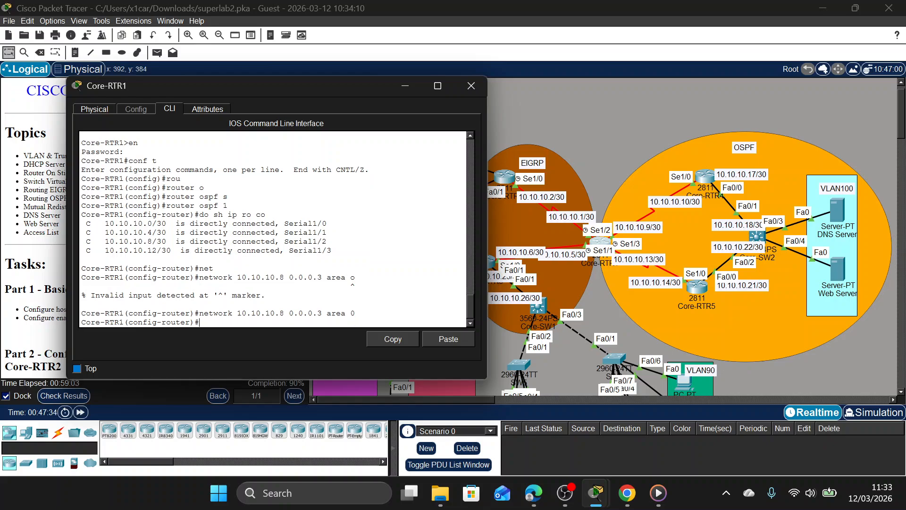
Advertise network 10.10.10.12 with wildcard mask 0.0.0.3 in OSPF area 0 on Core-RTR1.
key(Up)
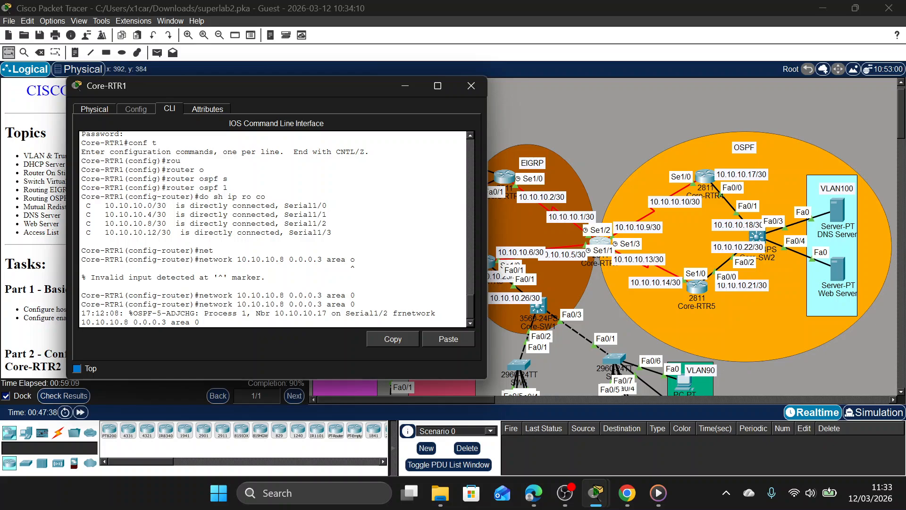
key(BackSpace)
text(12)
key(Return)
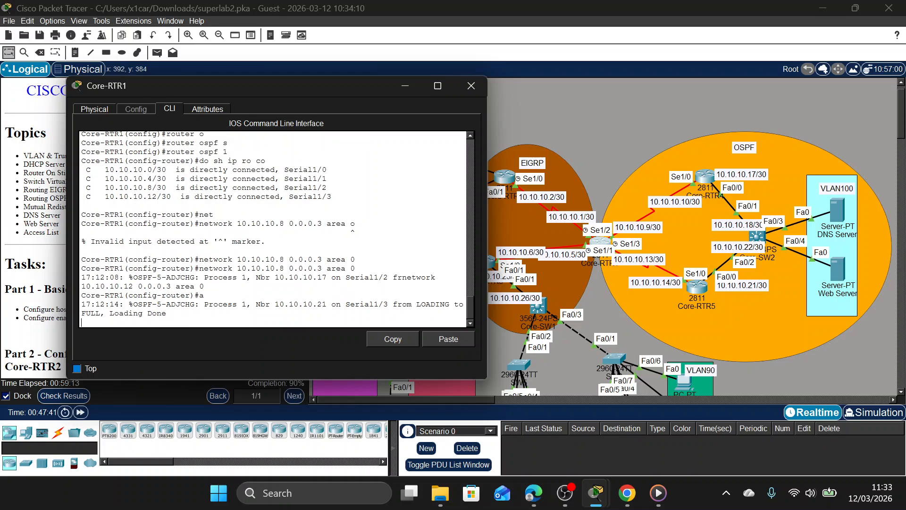
key(BackSpace)
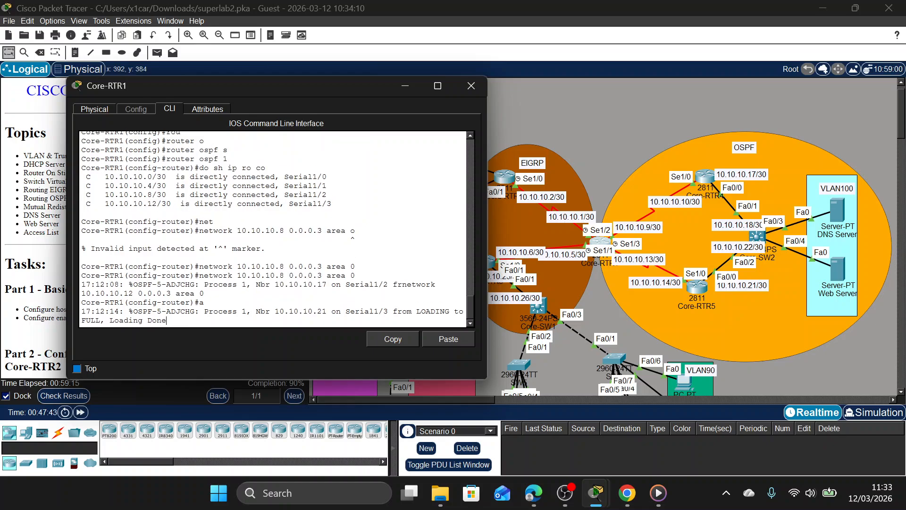
Redistribute EIGRP 10 into OSPF process 1 on Core-RTR1, then exit router configuration.
text(re)
key(Tab)
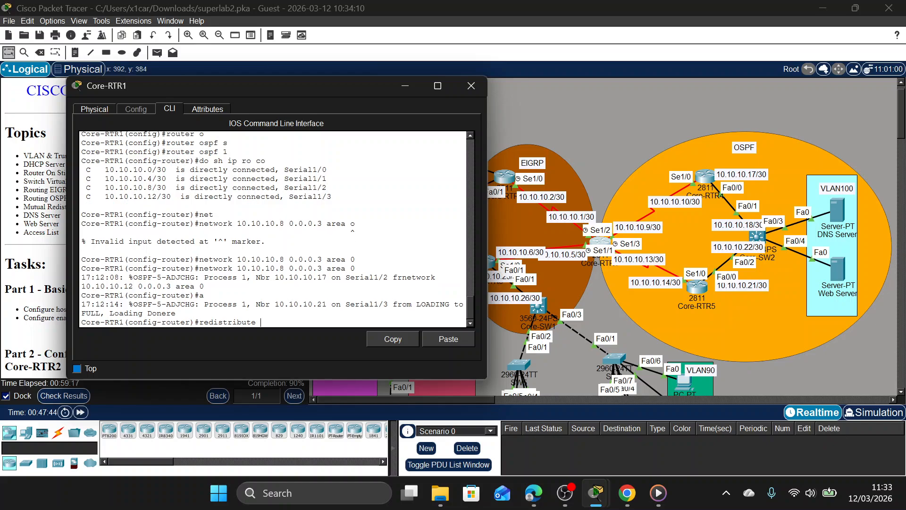
text(e)
key(Tab)
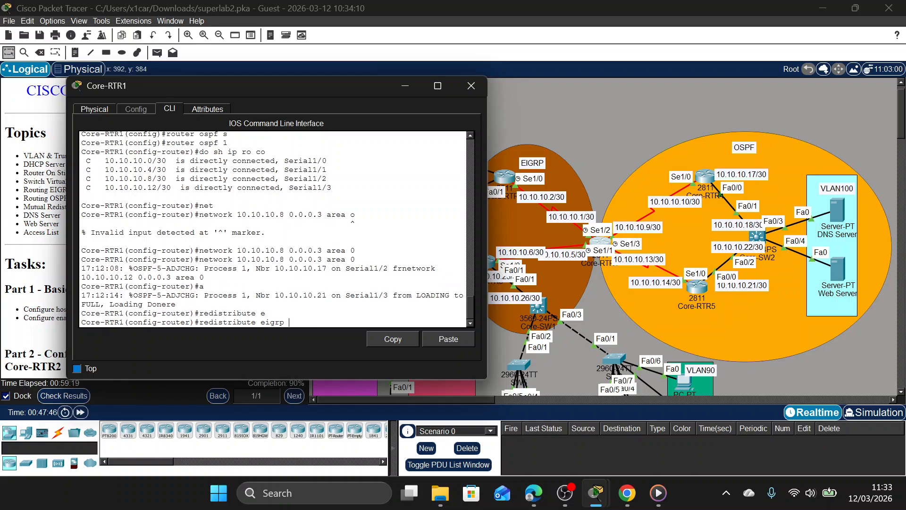
text(10)
key(Return)
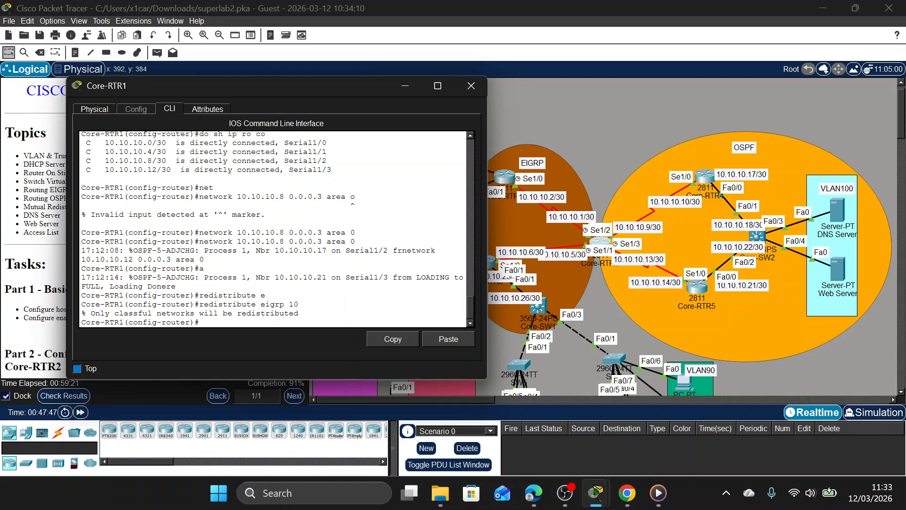
text(ex)
key(Return)
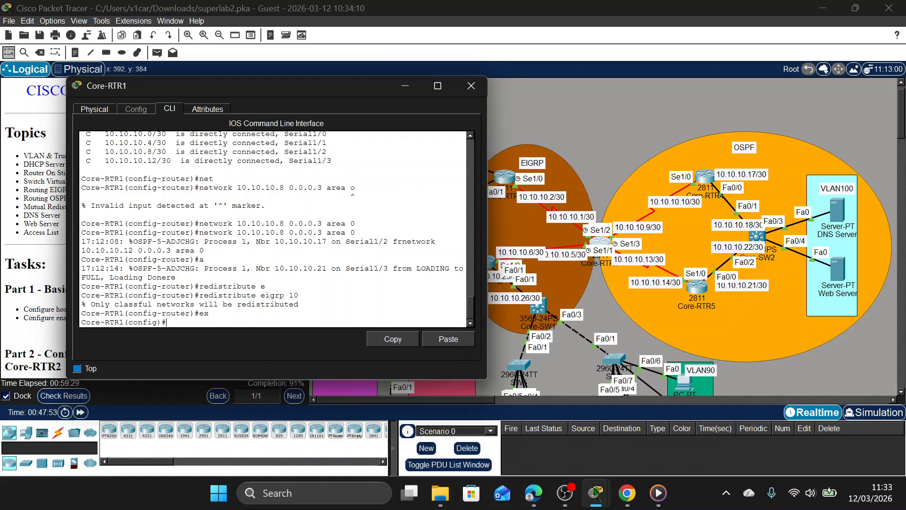
Enter router configuration for EIGRP autonomous system 10 on Core-RTR1.
text(ro)
key(Tab)
key(Tab)
text(e)
key(Tab)
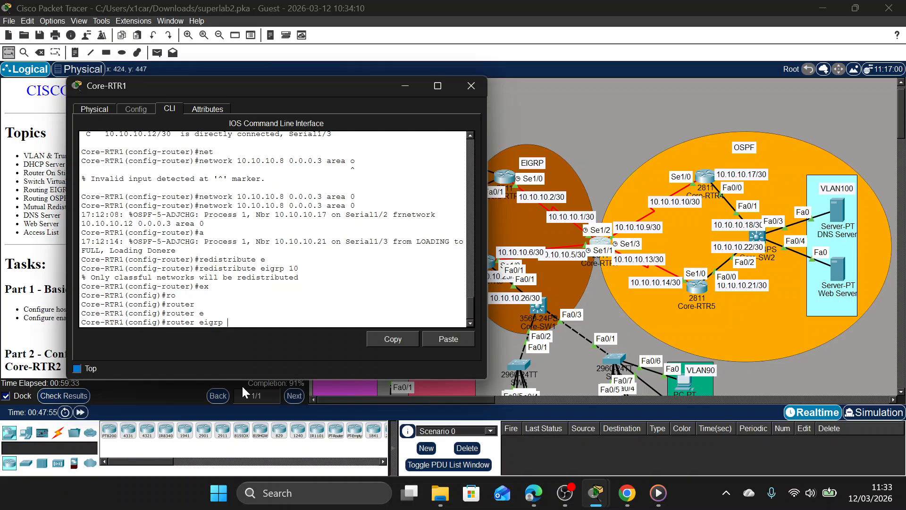
text(1)
key(Tab)
text(0)
key(Tab)
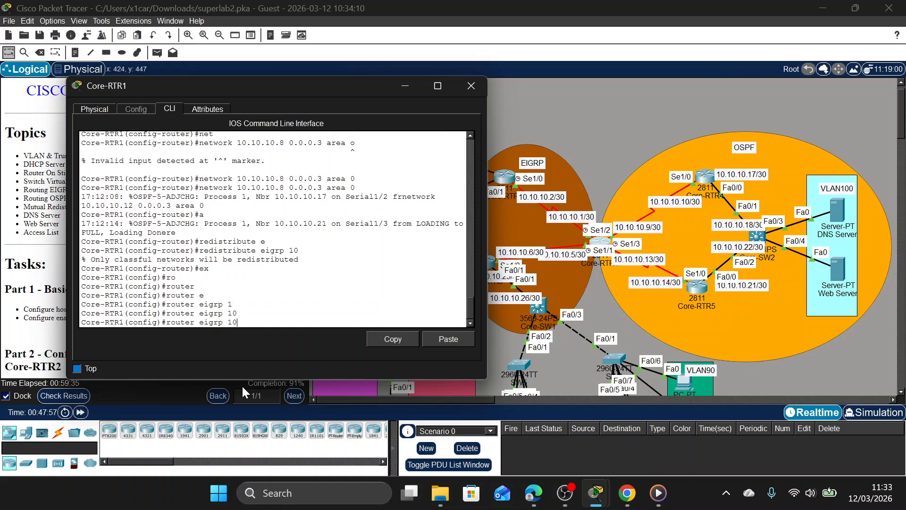
key(Return)
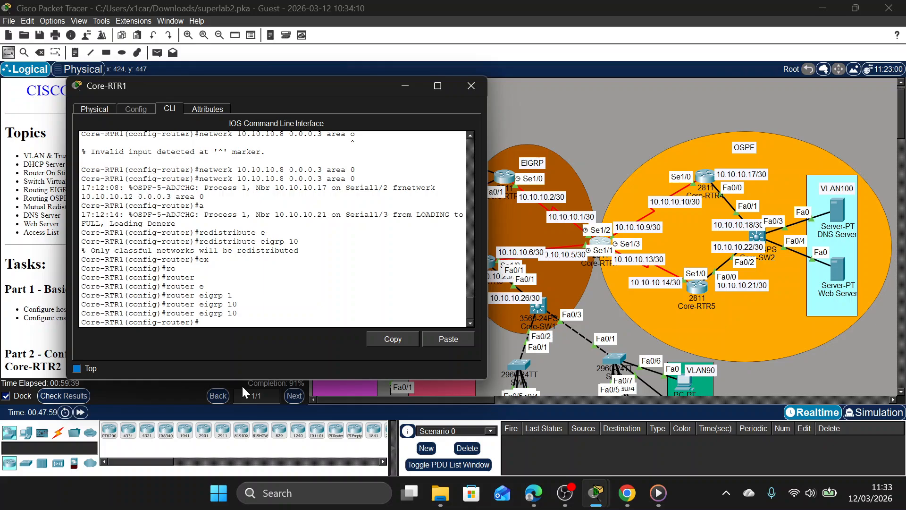
Advertise network 10.10.10.0 with wildcard mask 0.0.0.3 in EIGRP 10 on Core-RTR1.
scroll(264, 293, up, 4)
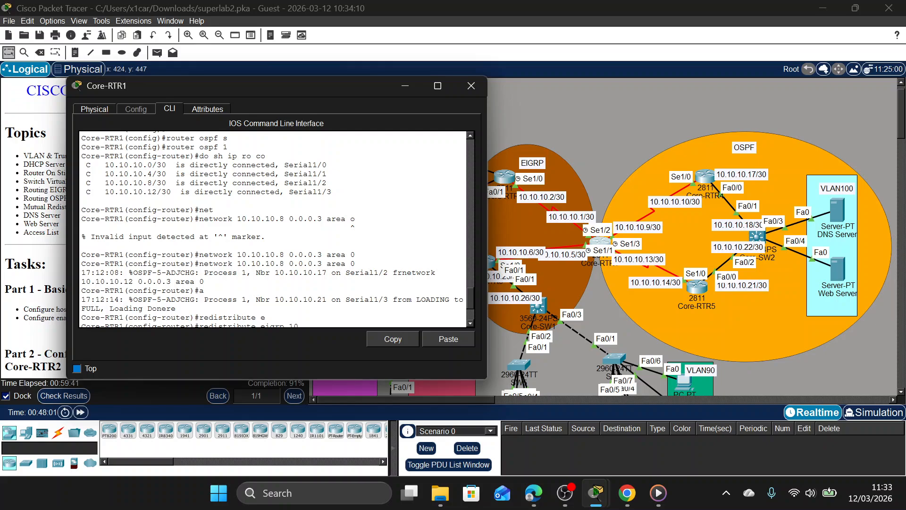
scroll(264, 293, down, 4)
text(ne)
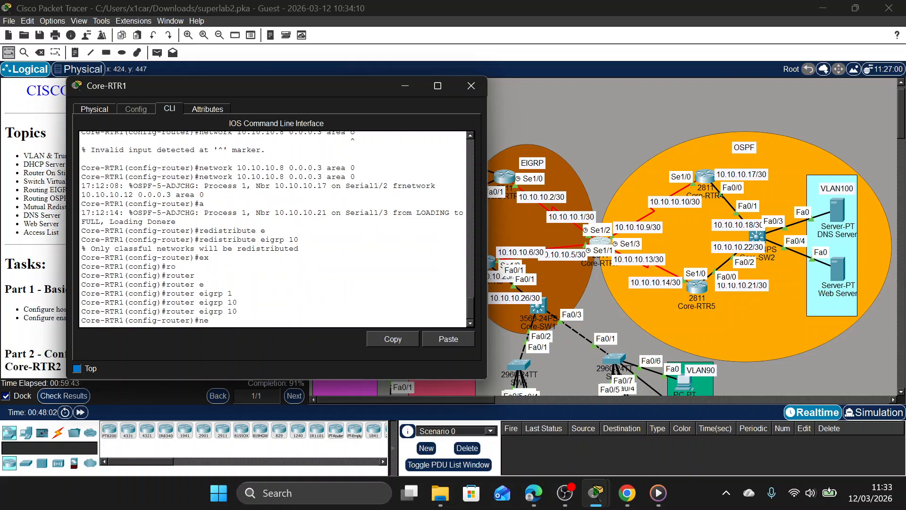
key(Tab)
key(Tab)
key(Tab)
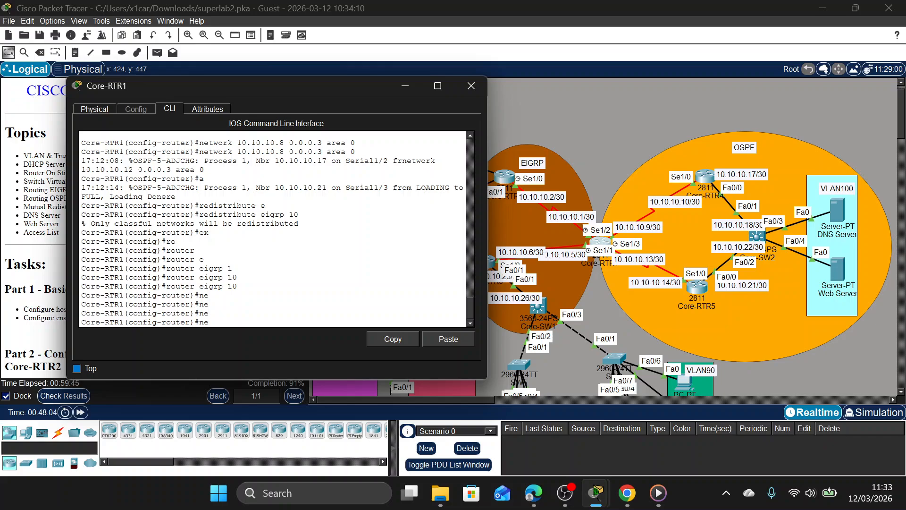
text(t)
key(Tab)
text(10.10.10)
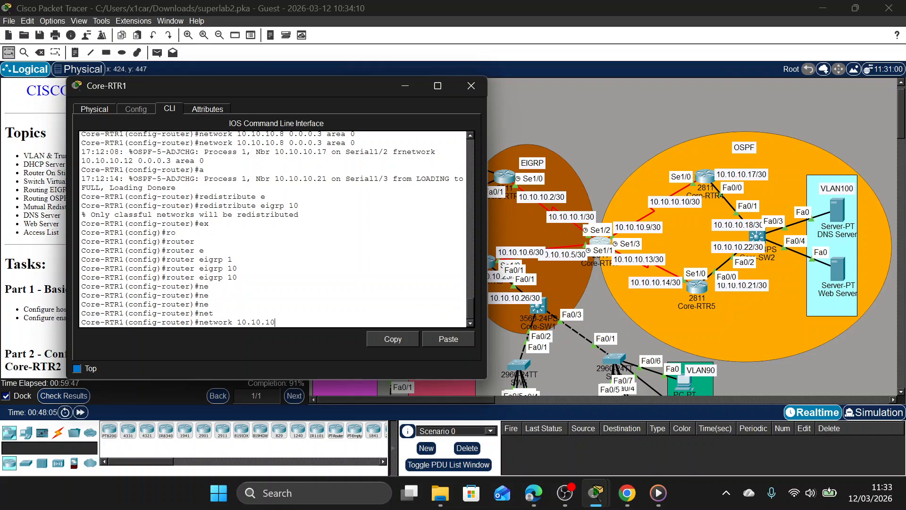
text(.0 0.0.0.3)
key(Return)
Advertise network 10.10.10.4 with wildcard mask 0.0.0.3 in EIGRP 10 on Core-RTR1.
key(Up)
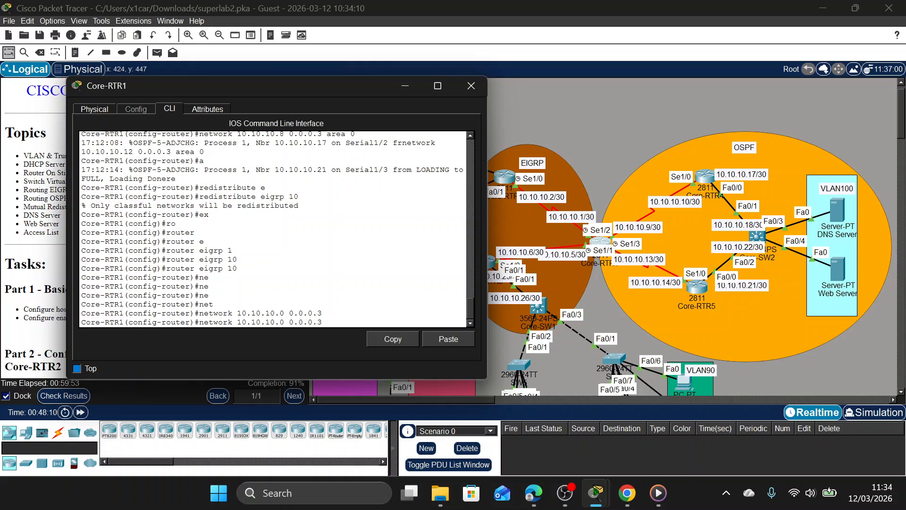
key(BackSpace)
text(4)
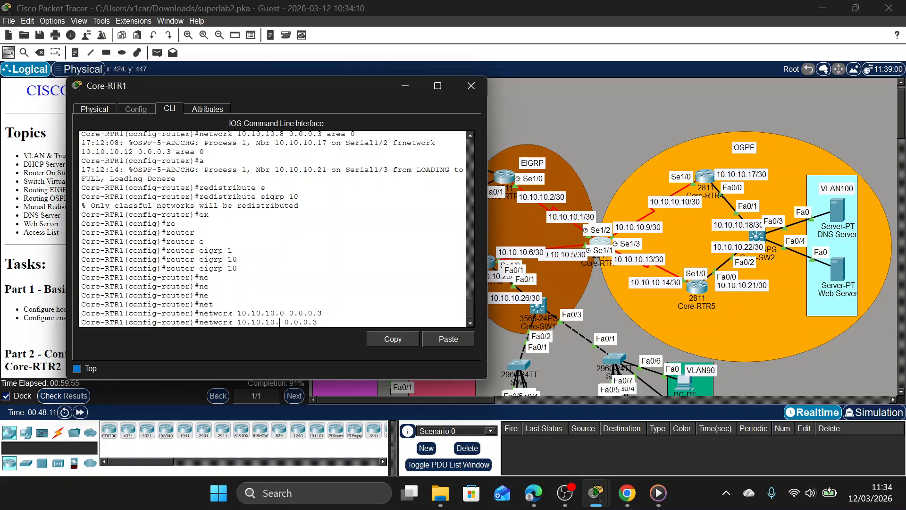
key(Return)
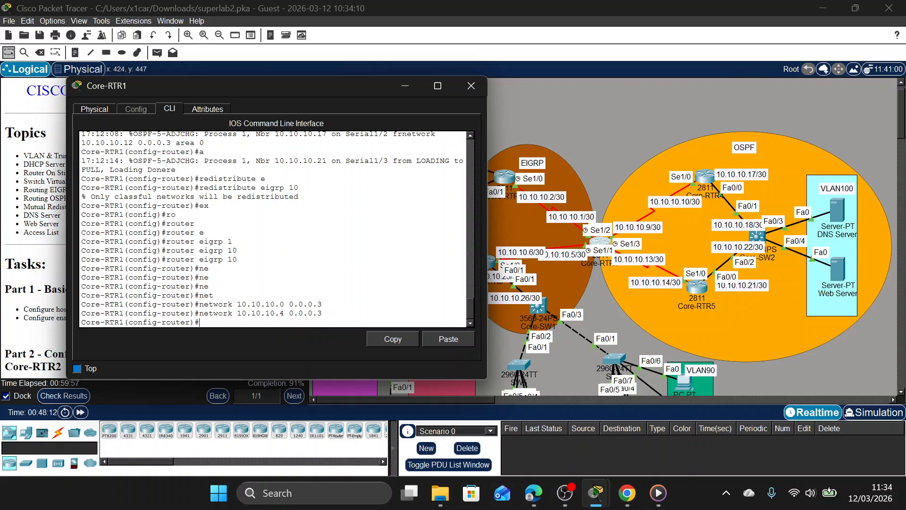
text(re)
key(Tab)
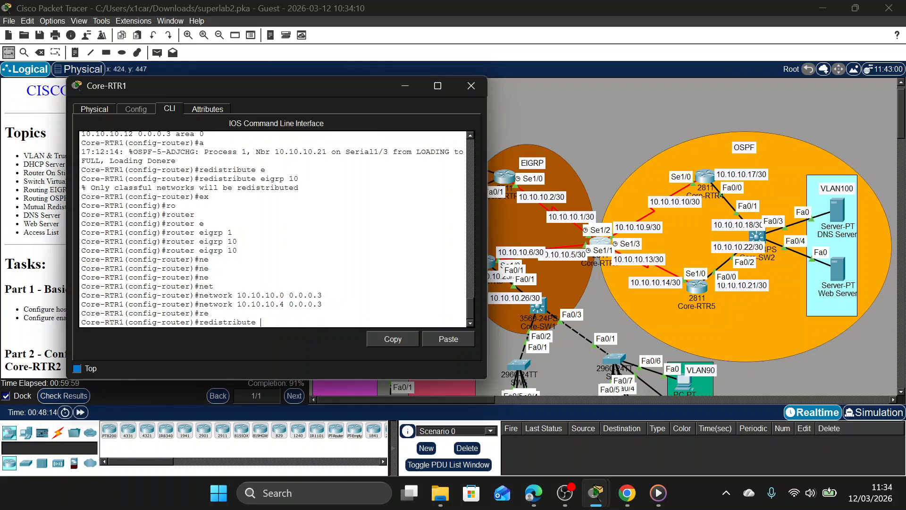
key(BackSpace)
key(BackSpace)
key(BackSpace)
key(BackSpace)
key(BackSpace)
key(BackSpace)
key(BackSpace)
key(BackSpace)
key(BackSpace)
key(BackSpace)
key(BackSpace)
key(BackSpace)
key(BackSpace)
Disable automatic route summarization for EIGRP 10 on Core-RTR1.
text(no)
key(Tab)
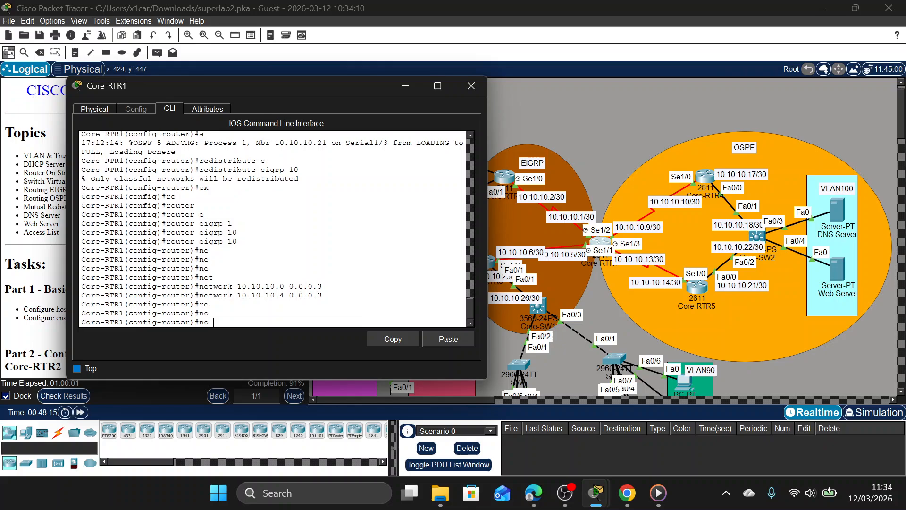
text(a)
key(Tab)
key(Return)
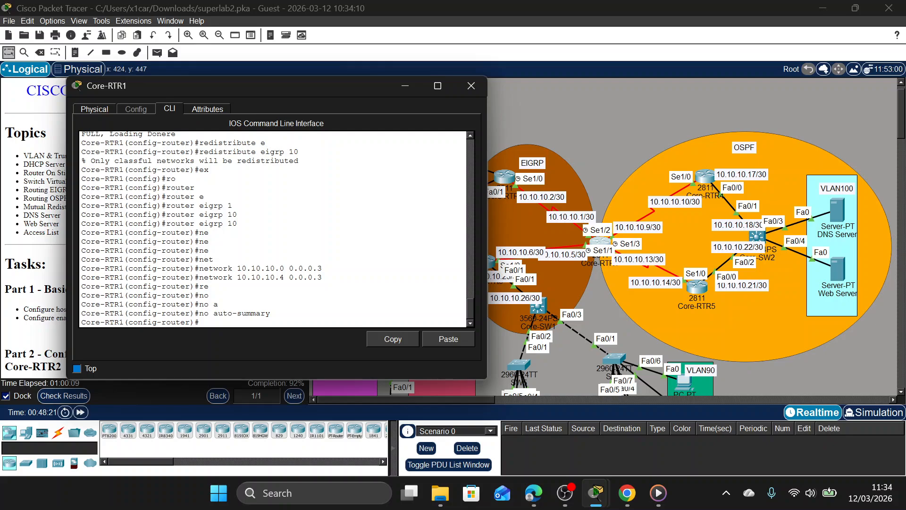
Redistribute OSPF process 1 into EIGRP 10 on Core-RTR1, then exit router configuration and close its window.
text(re)
key(Tab)
key(Tab)
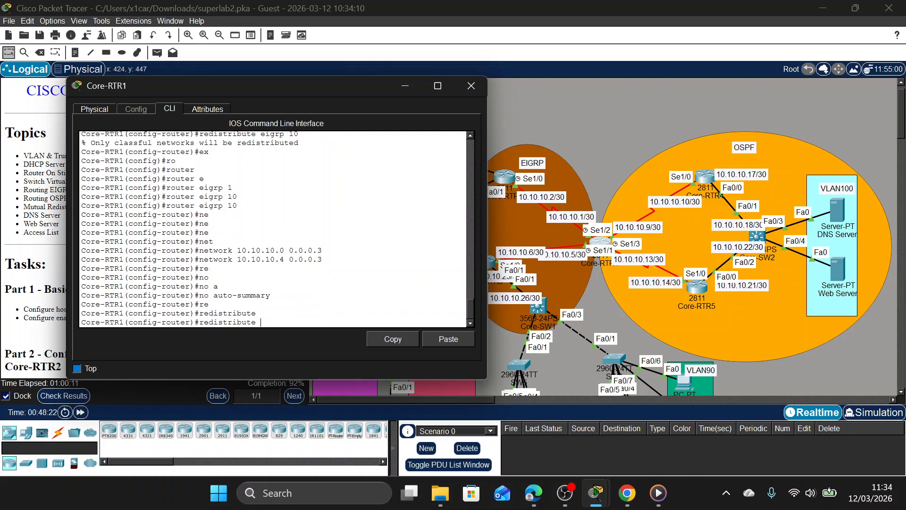
text(o)
key(Tab)
text(1)
key(Return)
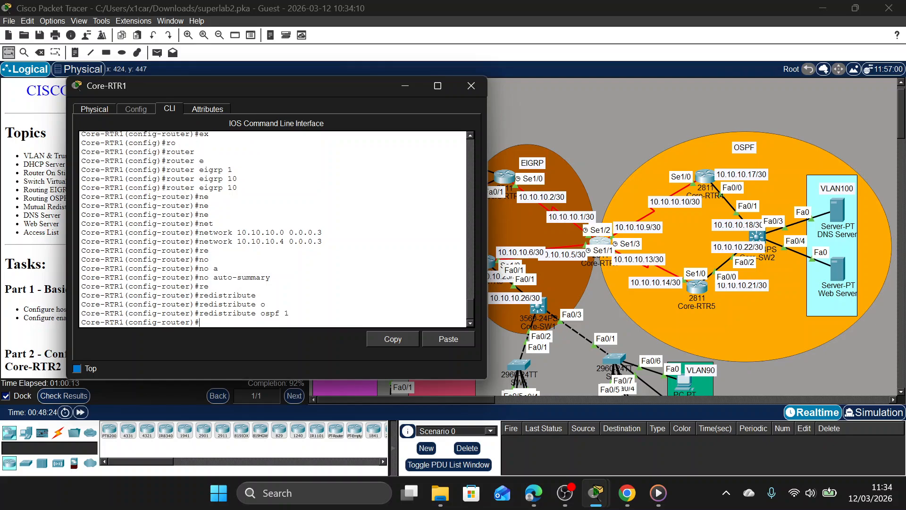
text(ex)
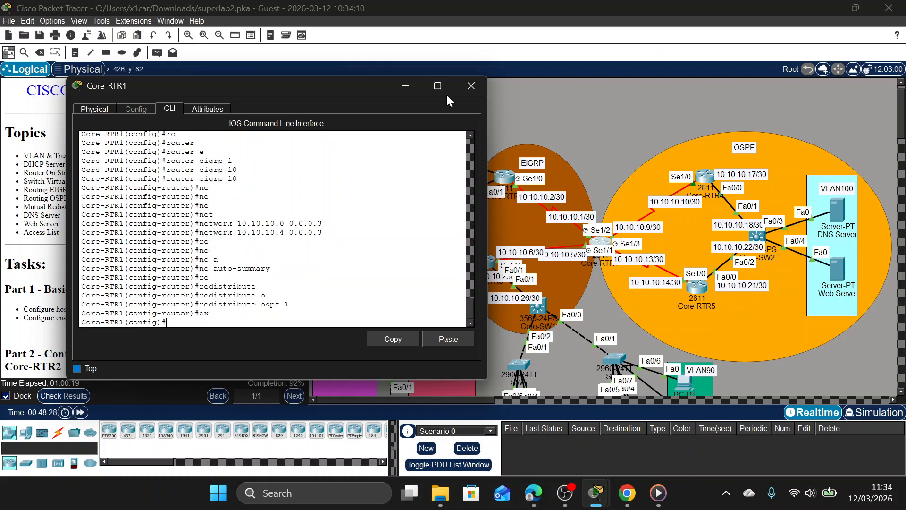
click(462, 82)
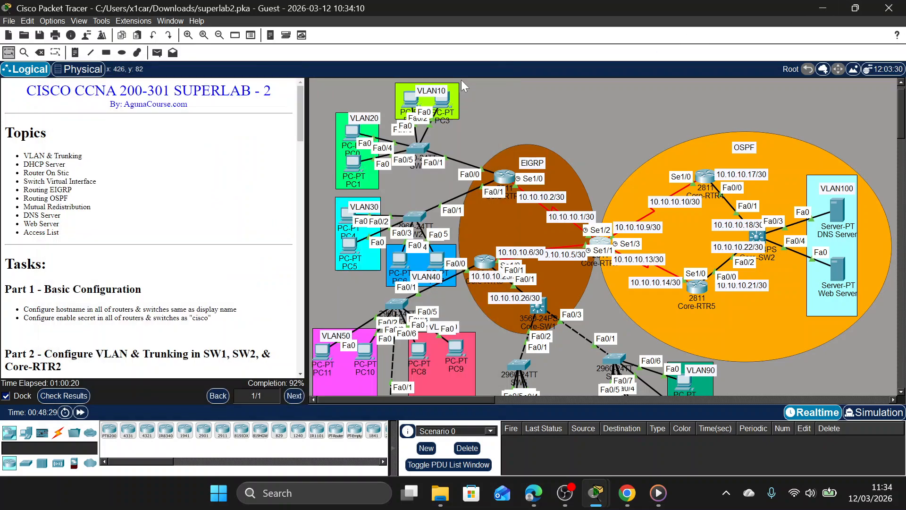
Open Core-RTR2's command line, enter privileged mode with the enable password, and enter global configuration mode.
click(504, 177)
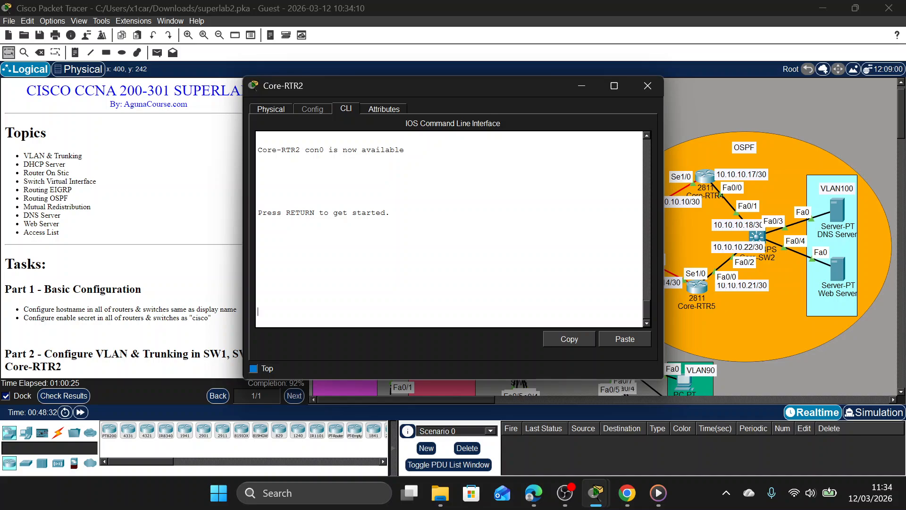
key(Return)
text(en)
key(Return)
text(cisco)
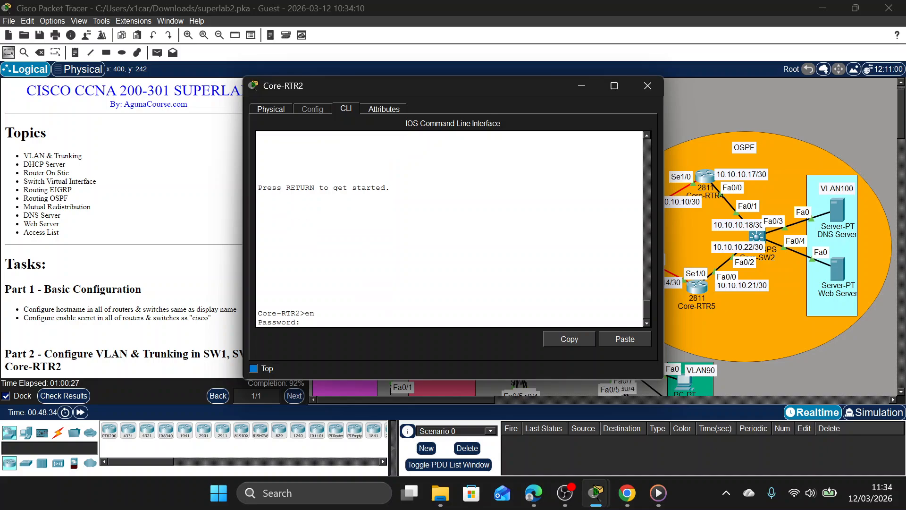
key(Return)
text(conf t)
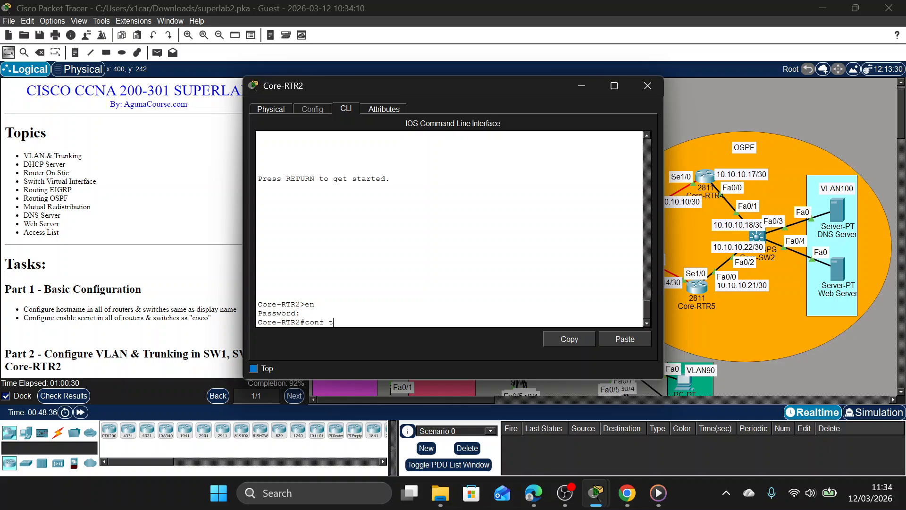
key(Return)
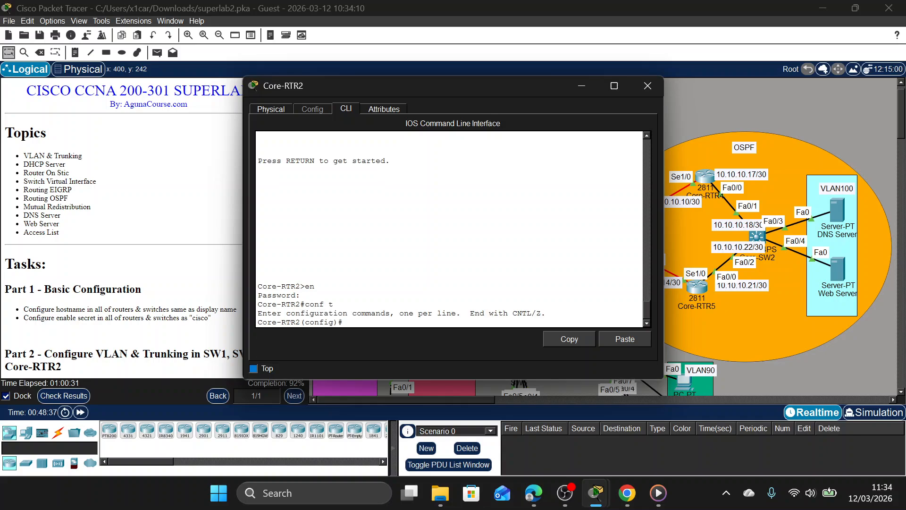
Enter router configuration for EIGRP autonomous system 10 on Core-RTR2.
text(ro)
key(Tab)
text(e)
key(Tab)
text(1)
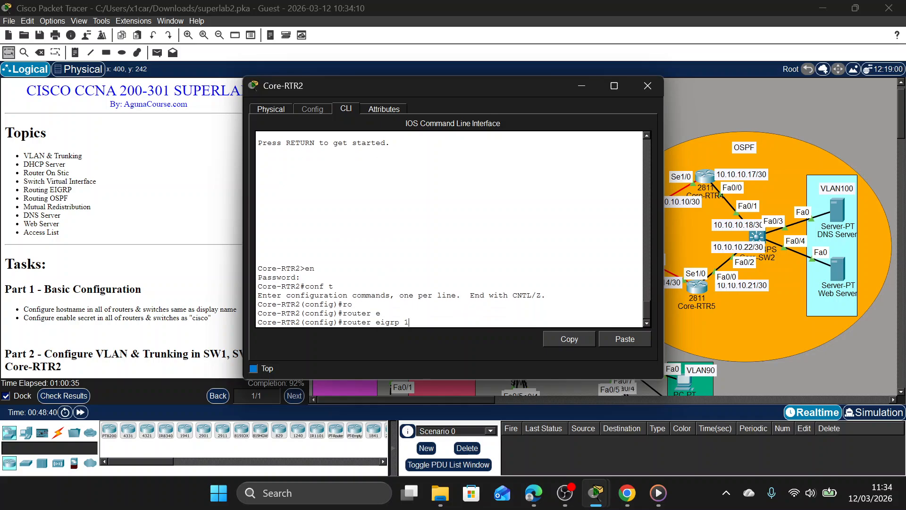
text(0)
key(Return)
List Core-RTR2's directly connected routes from within router configuration mode.
text(do sh)
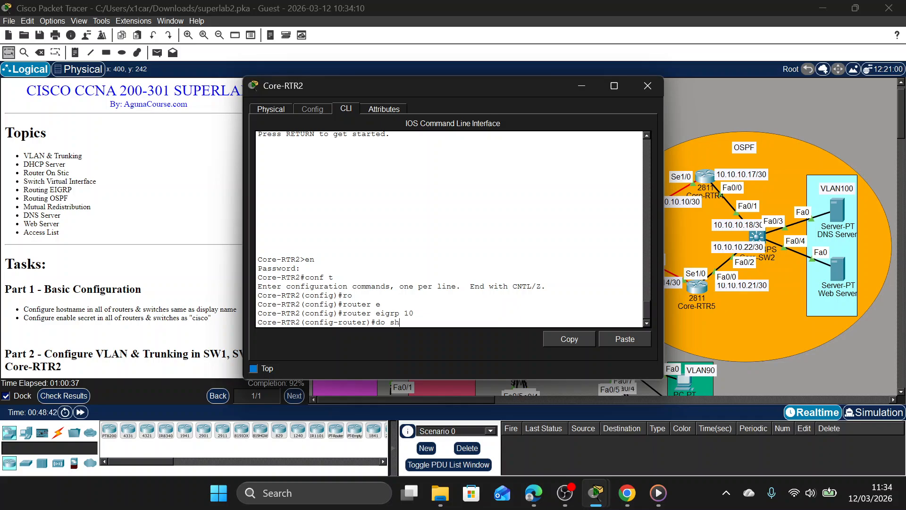
text( ip ro co)
key(Return)
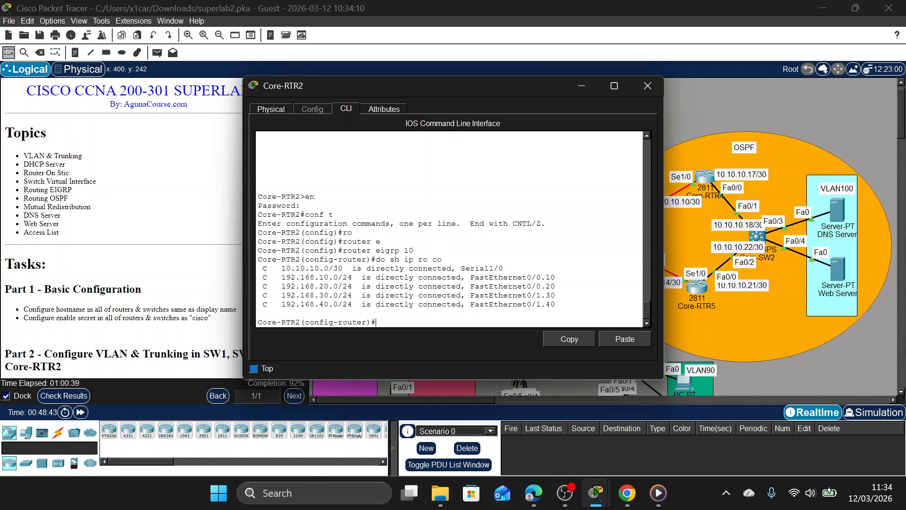
Advertise network 10.10.10.0 with wildcard mask 0.0.0.3 in EIGRP 10 on Core-RTR2.
text(net 10.10.10.0 0.0.0.3)
key(Return)
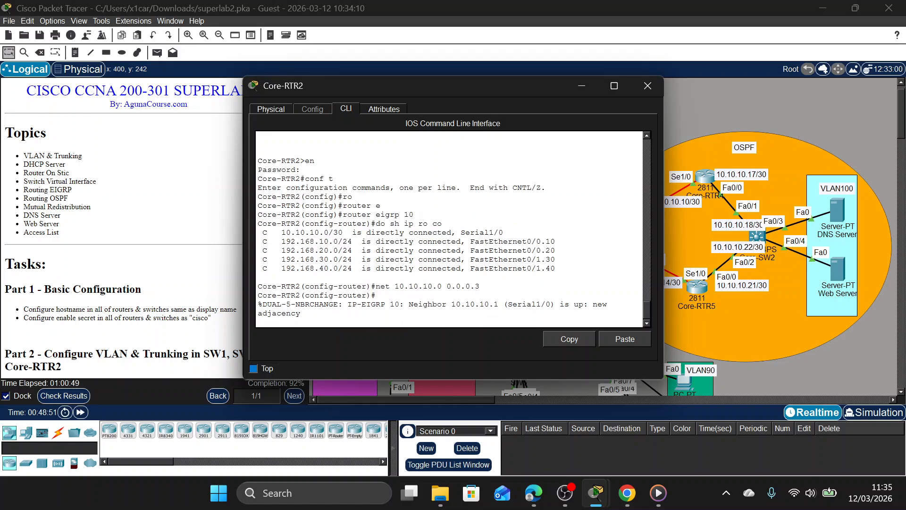
Advertise network 192.168.10.0 with wildcard mask 0.0.0.255 in EIGRP 10 on Core-RTR2.
text(net 192.168.10.0 0.0.0.255)
key(Return)
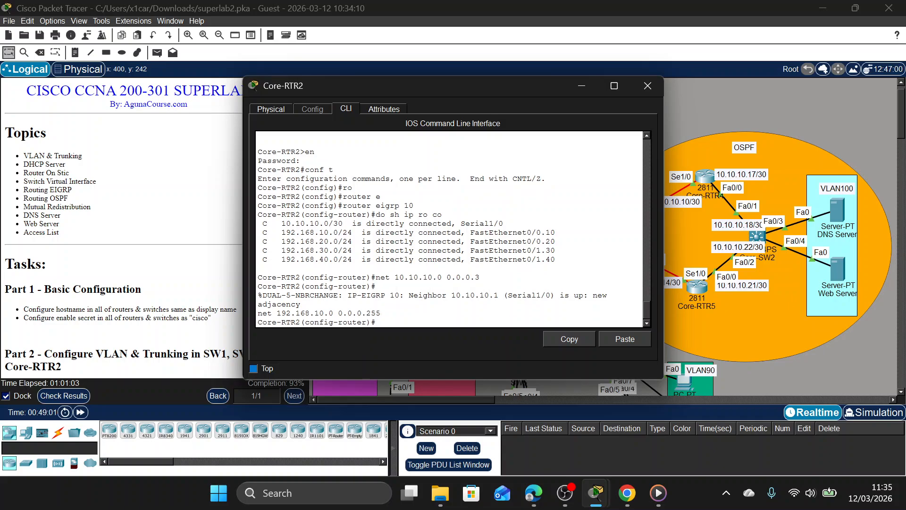
Advertise networks 192.168.20.0 and 192.168.30.0, each with wildcard mask 0.0.0.255, in EIGRP 10 on Core-RTR2.
key(Up)
key(Return)
key(Up)
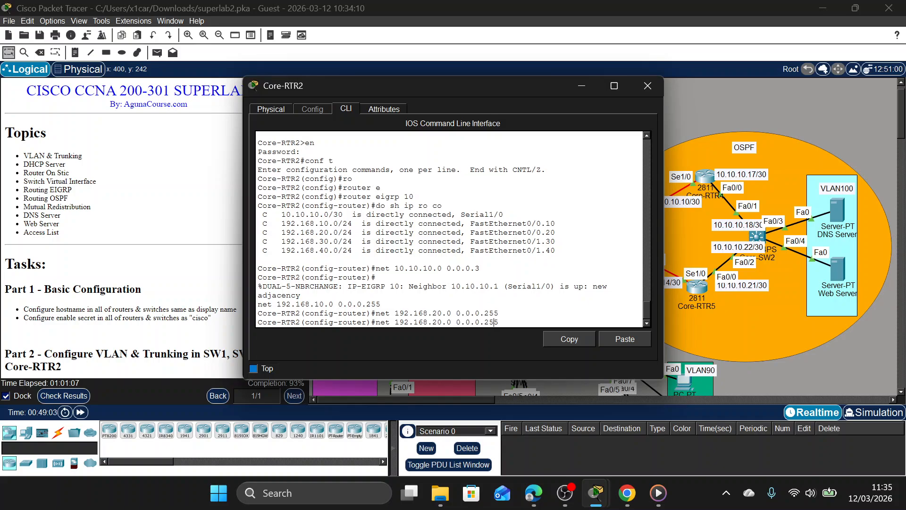
key(Left)
key(Left)
key(Left)
key(Left)
key(Left)
key(Left)
key(Left)
key(Left)
key(Left)
key(Left)
key(Left)
key(Left)
key(BackSpace)
text(3)
key(Return)
Advertise network 192.168.40.0 with wildcard mask 0.0.0.255 in EIGRP 10 on Core-RTR2.
key(Up)
key(Left)
key(Left)
key(Left)
key(Left)
key(Left)
key(Left)
key(Left)
key(Left)
key(Left)
key(Left)
key(Left)
key(Left)
key(Left)
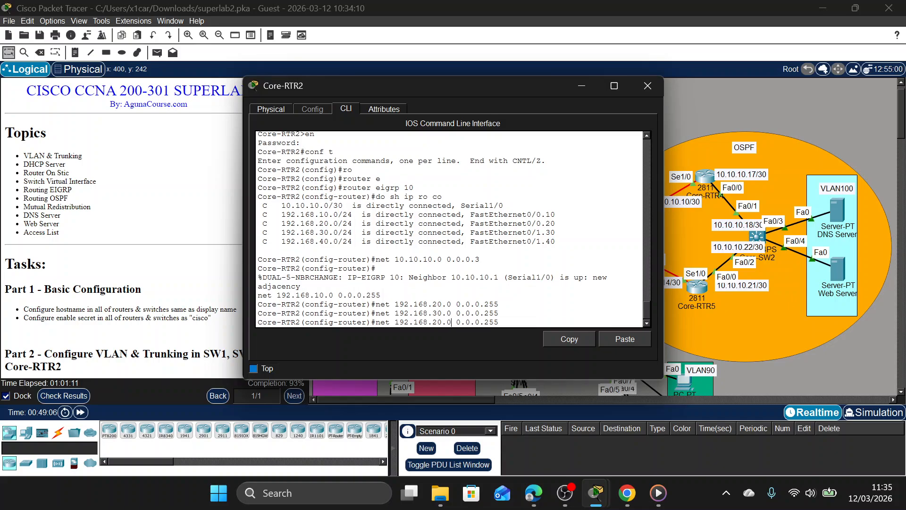
key(BackSpace)
text(4)
key(Return)
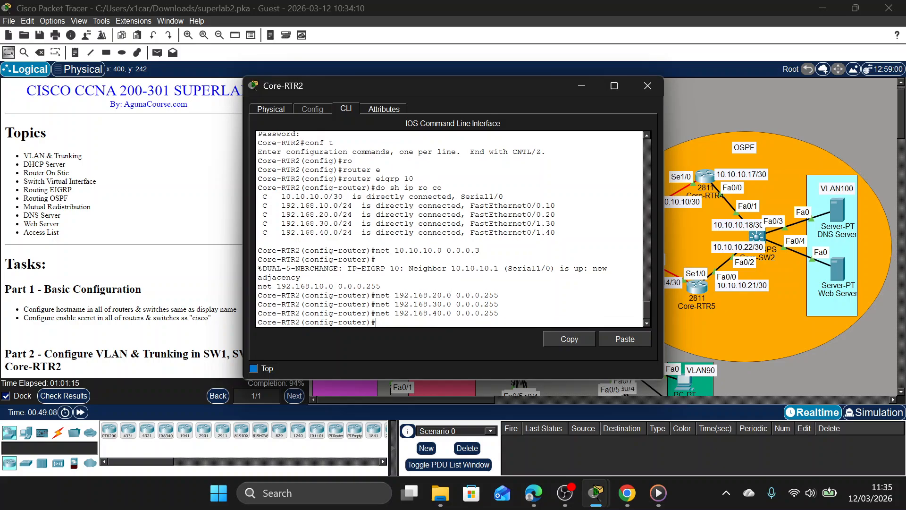
Disable automatic route summarization for EIGRP 10 on Core-RTR2, then exit router configuration and close its window.
text(no au)
key(Tab)
key(Return)
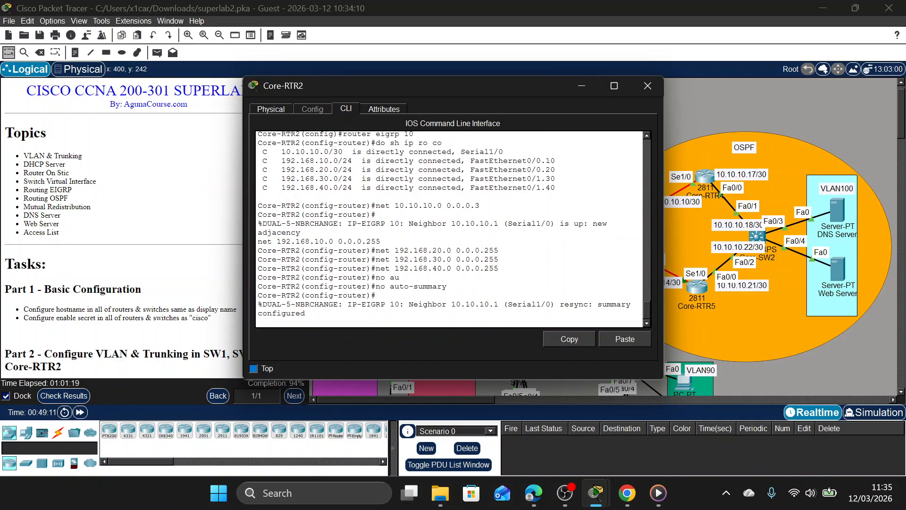
text(ex)
key(Return)
click(648, 86)
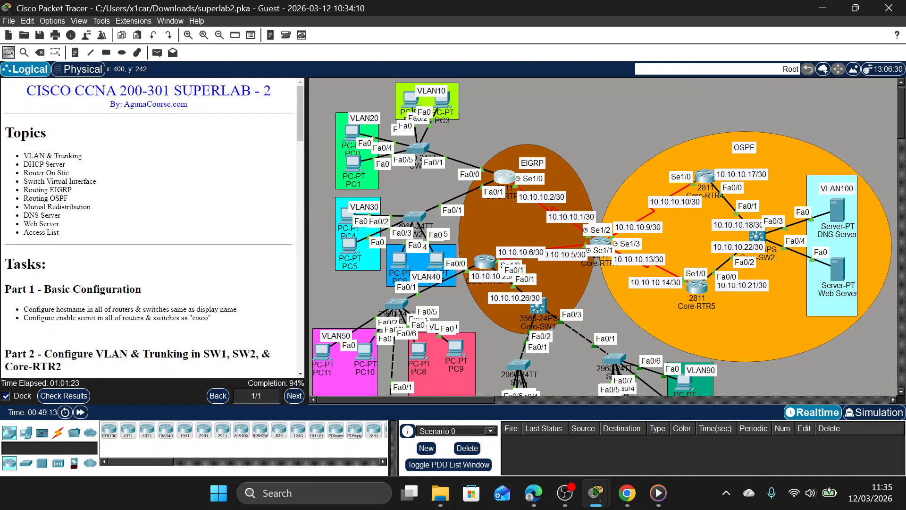
Open Core-RTR3's command line, enter privileged mode with the enable password, and enter global configuration mode.
click(485, 262)
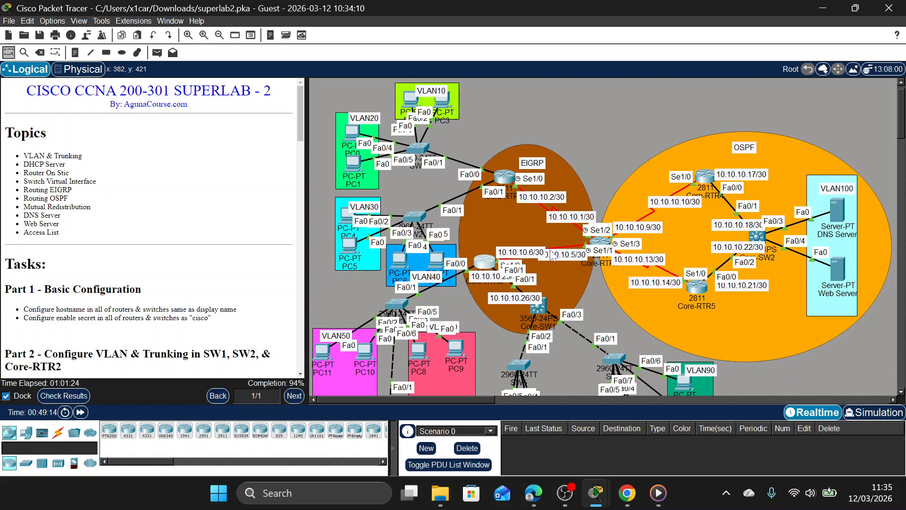
click(648, 86)
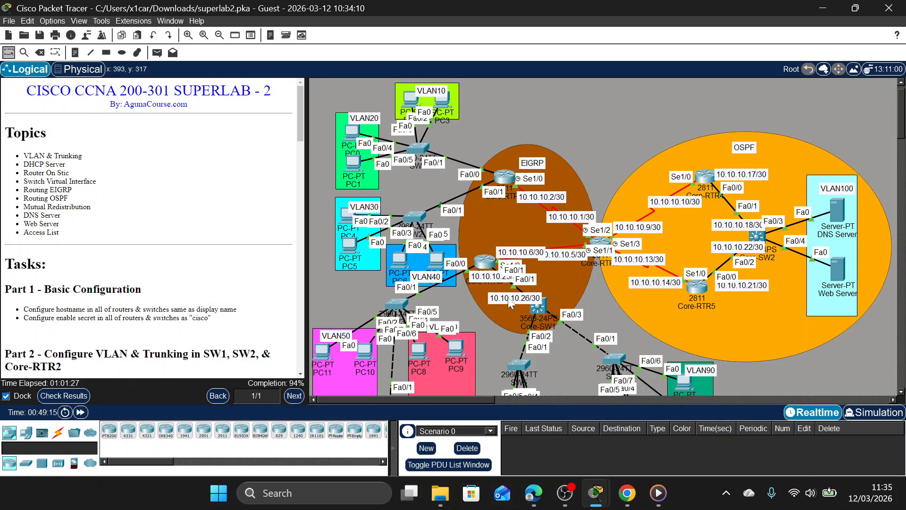
click(481, 266)
text(e-RTR3>en)
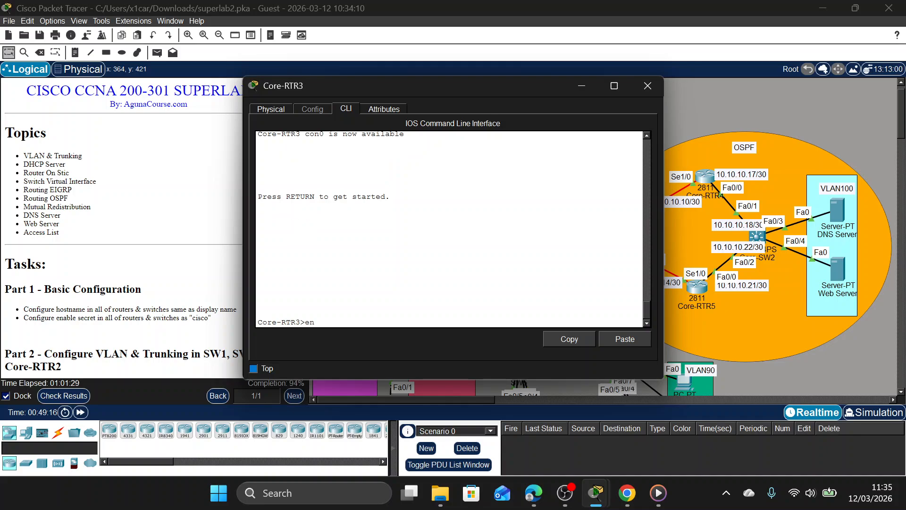
key(Return)
text(cisco)
key(Return)
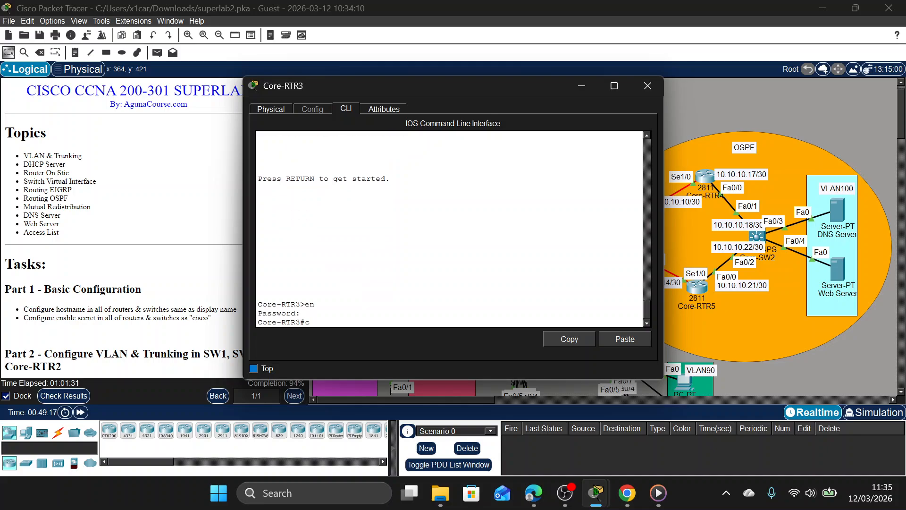
text(conf t)
key(Return)
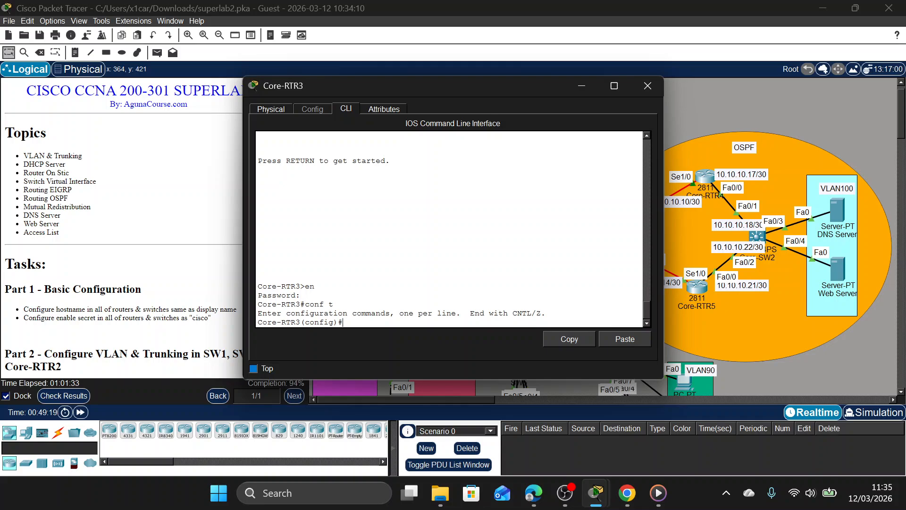
Enter router configuration for EIGRP autonomous system 10 on Core-RTR3.
text(ro)
key(Tab)
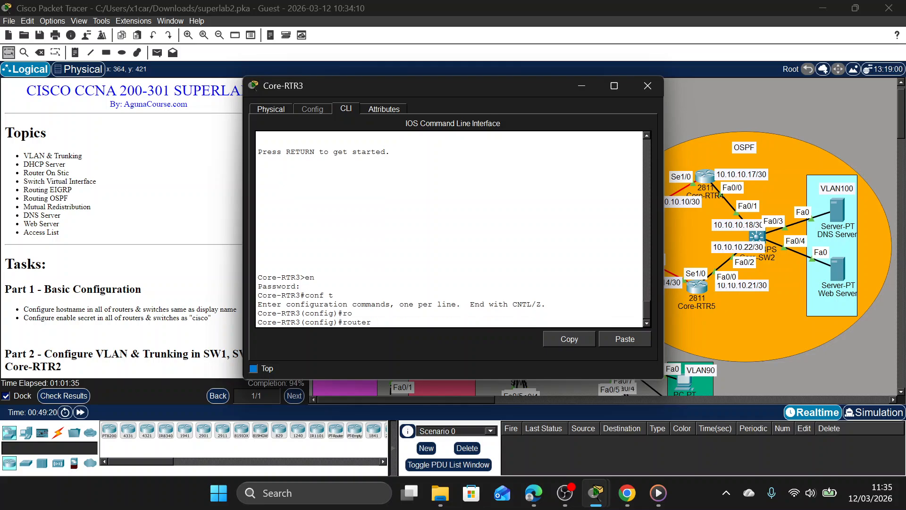
text(e)
key(Tab)
text(10)
key(Return)
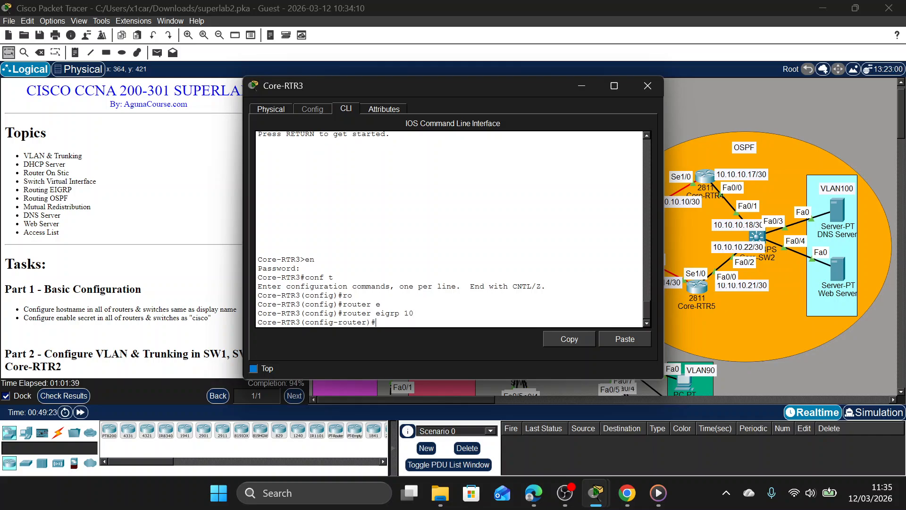
List the directly connected routes of Core-RTR3 from within the EIGRP configuration.
text(do sh ip ro co)
key(Return)
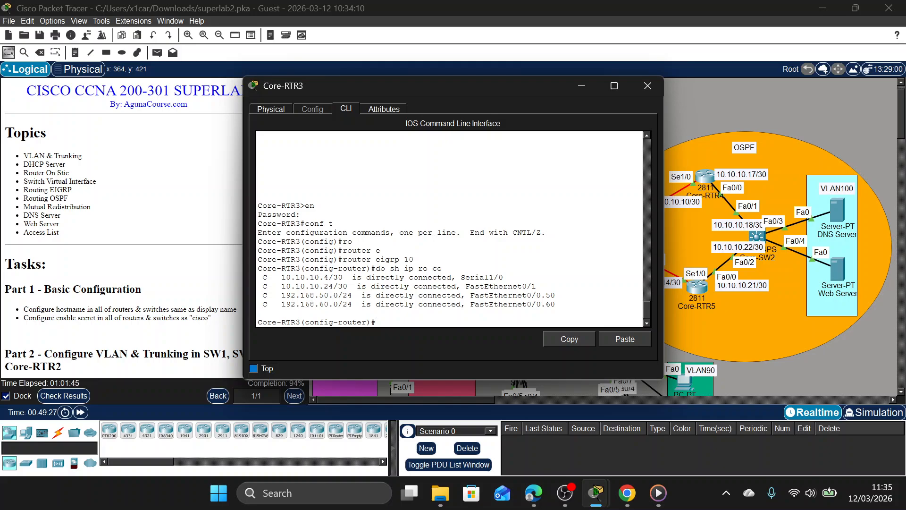
Advertise network 10.10.10.4 with wildcard mask 0.0.0.3 in EIGRP 10 on Core-RTR3.
text(net 10.10.10.4 0.0.0.3)
key(Return)
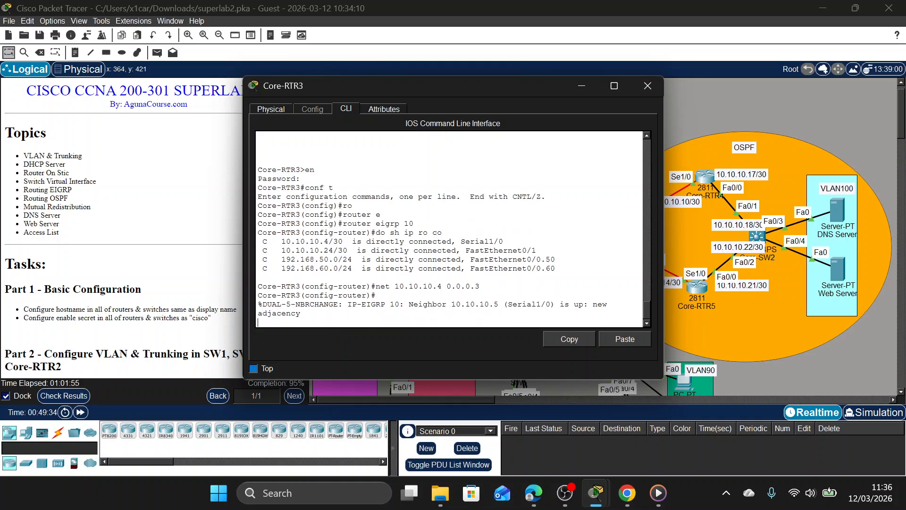
Advertise network 10.10.10.24 with wildcard mask 0.0.0.3 in EIGRP 10 on Core-RTR3.
key(Up)
key(Left)
key(Left)
key(Left)
key(Left)
key(Left)
key(Left)
key(Left)
key(Left)
key(Left)
text(2)
key(Return)
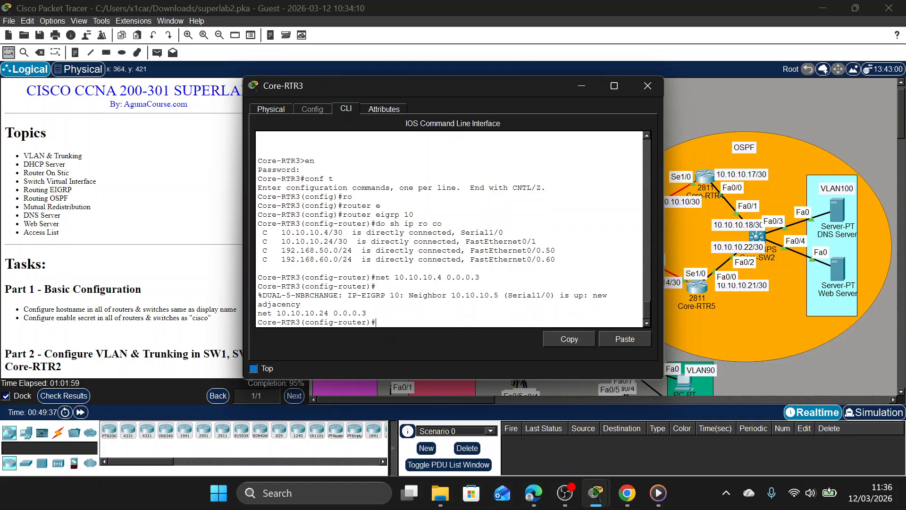
Advertise network 192.168.50.0 with wildcard mask 0.0.0.255 in EIGRP 10 on Core-RTR3.
text(net 192.168.50.0 0.0.0.252)
key(BackSpace)
text(5)
key(Return)
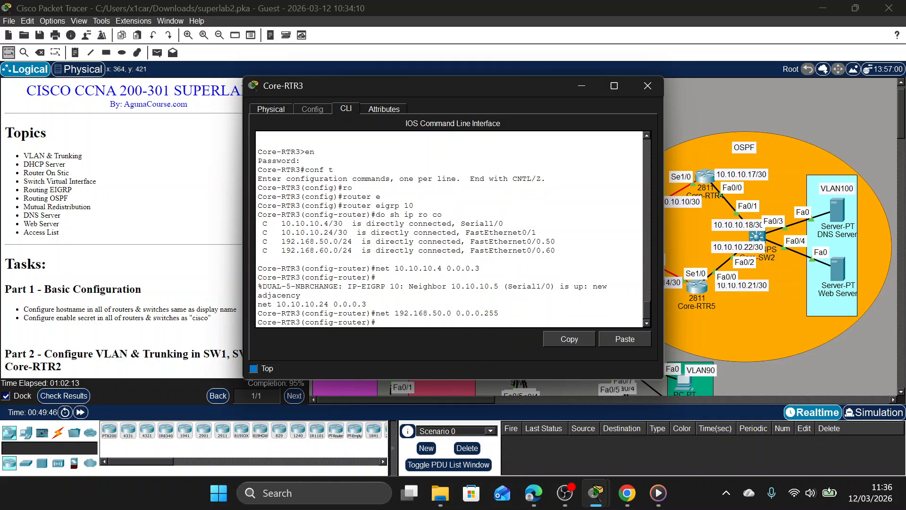
Advertise network 192.168.60.0 with wildcard mask 0.0.0.255 in EIGRP 10 on Core-RTR3.
key(Up)
key(Left)
key(Left)
key(Left)
key(Left)
key(Left)
key(Left)
key(Left)
key(Left)
key(Left)
key(Left)
key(Left)
key(BackSpace)
text(6)
key(Return)
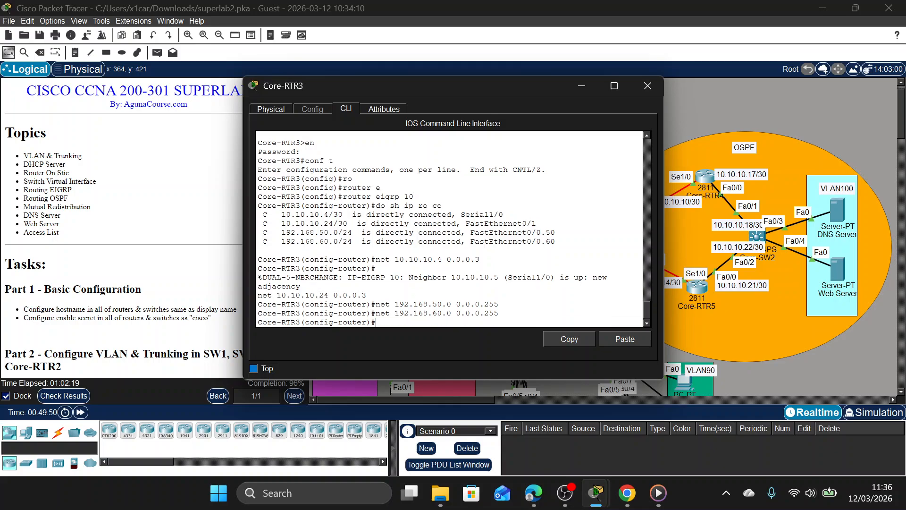
Disable EIGRP auto-summary on Core-RTR3, leave router configuration mode and close the device window.
text(no au)
key(Tab)
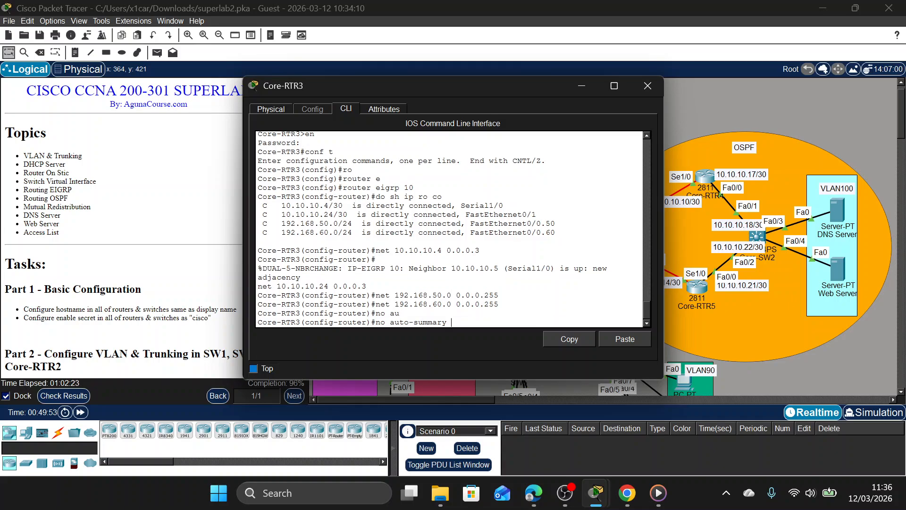
key(Return)
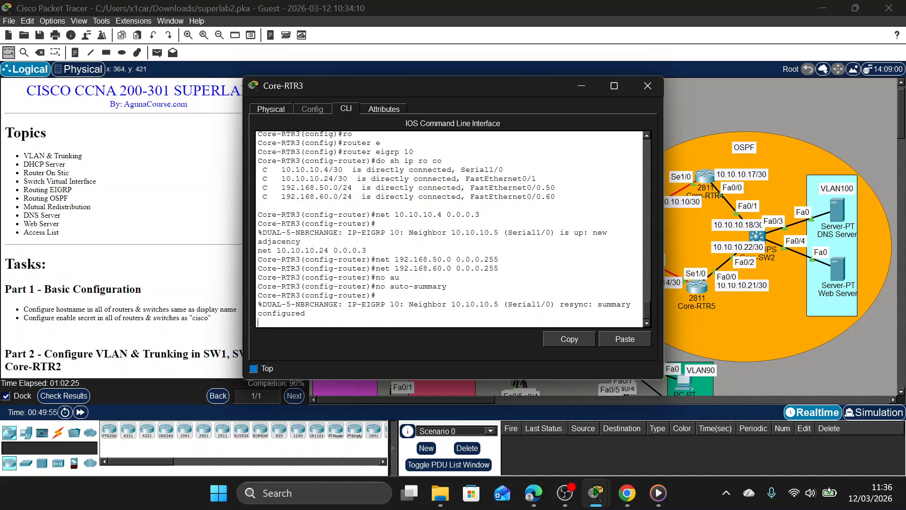
text(ex)
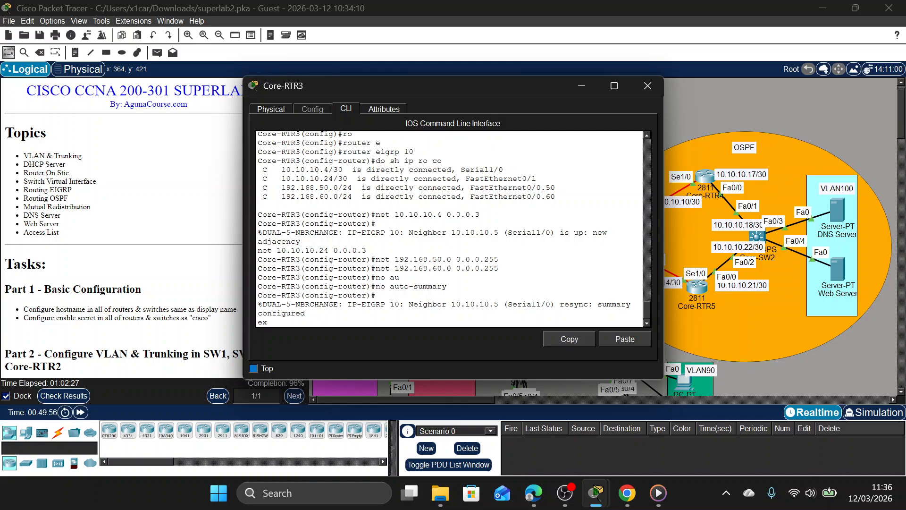
key(Return)
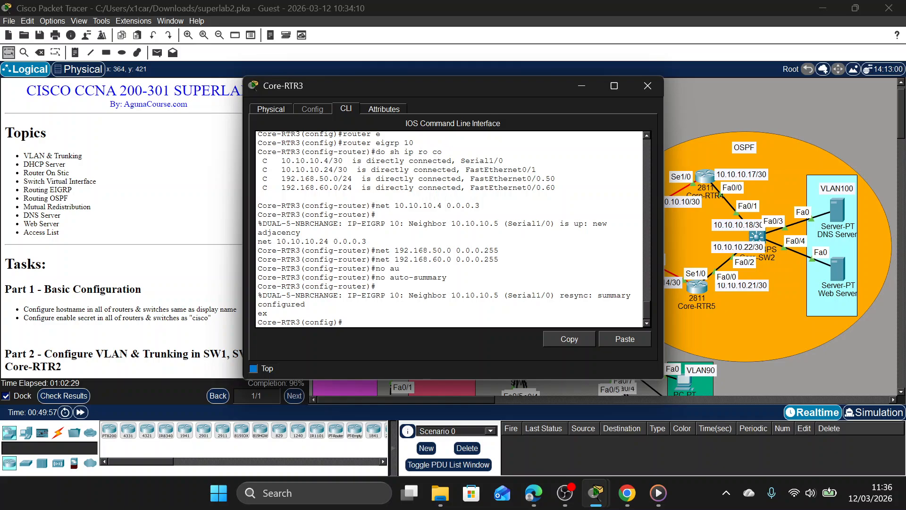
click(640, 89)
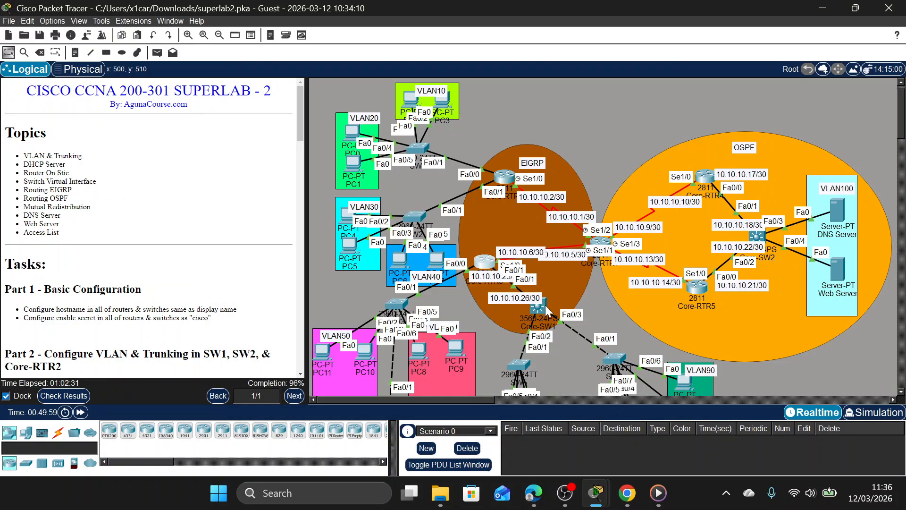
Open the Core-SW1 command line, enter privileged mode with the enable password, and start global configuration mode.
click(538, 308)
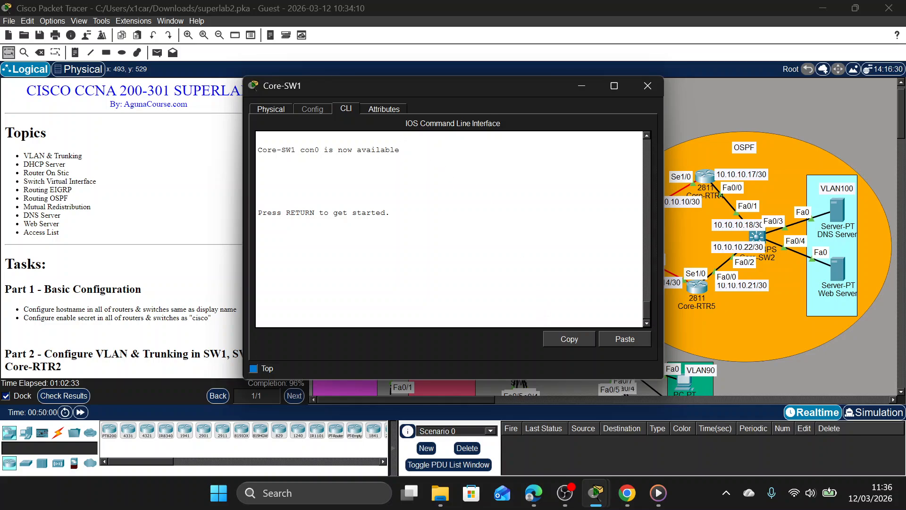
key(Return)
text(en)
key(Return)
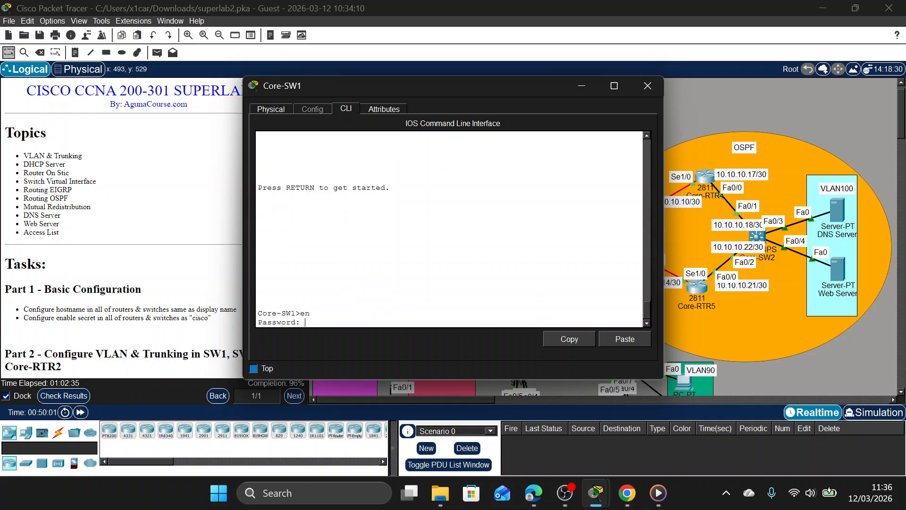
key(Return)
text(conf t)
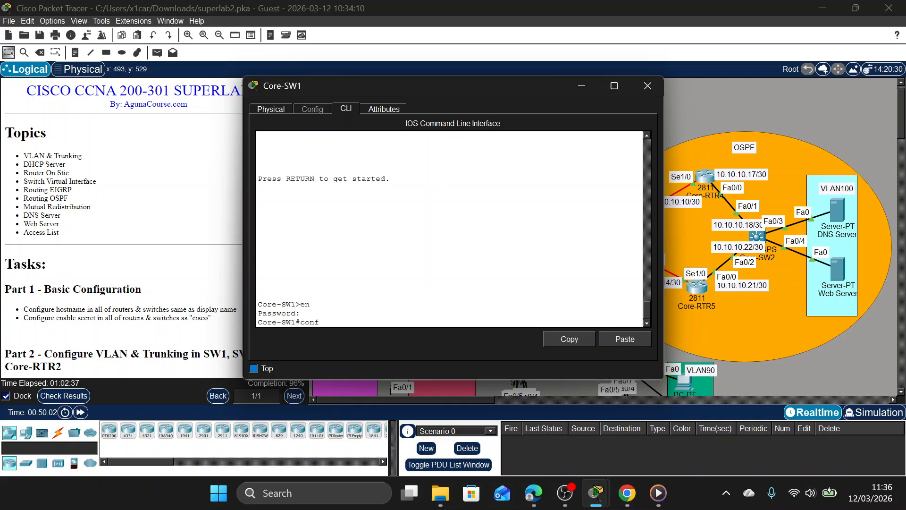
key(Return)
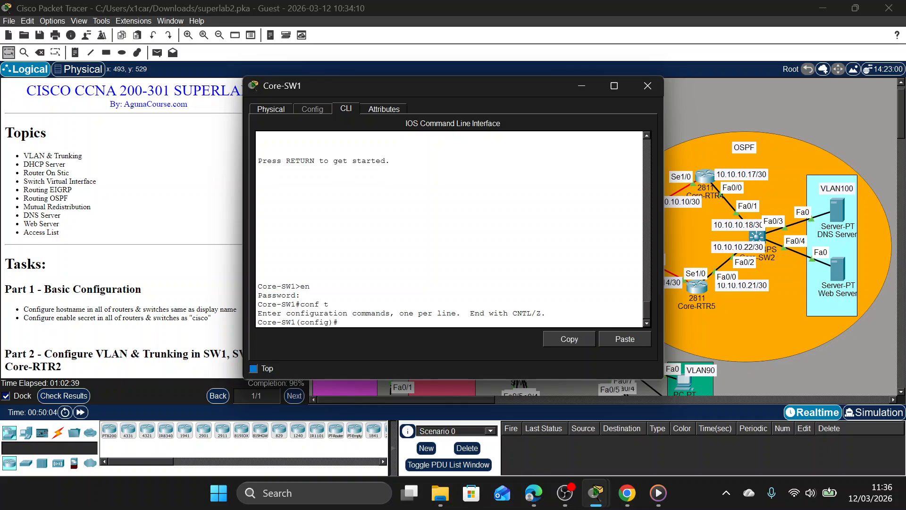
Enable IP routing on Core-SW1.
text(ip r)
text(outi)
key(BackSpace)
text(ting)
key(Return)
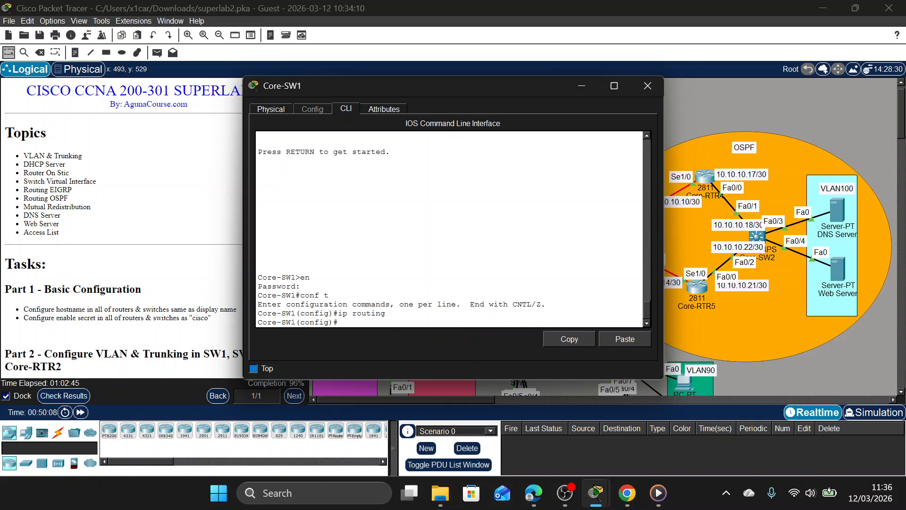
Start the EIGRP routing process with autonomous system 10 on Core-SW1.
text(ro)
key(Tab)
text(ei)
key(Tab)
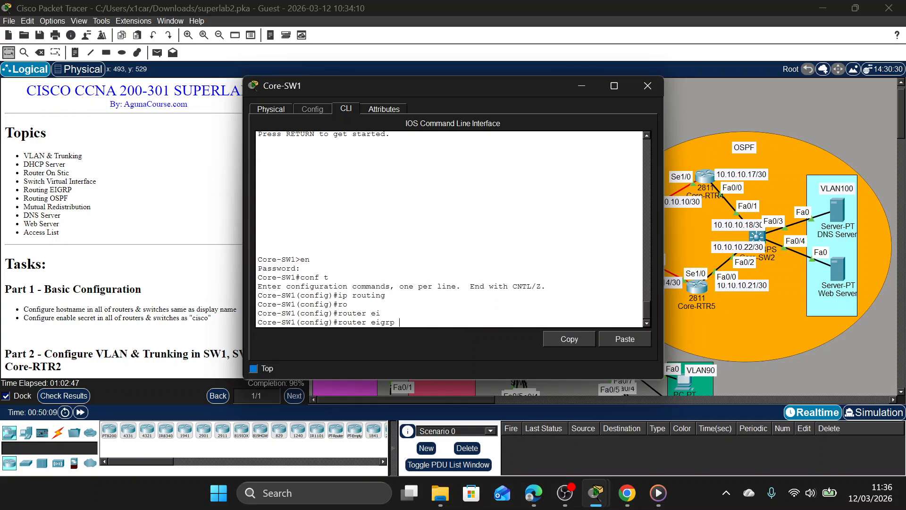
text(10)
key(Return)
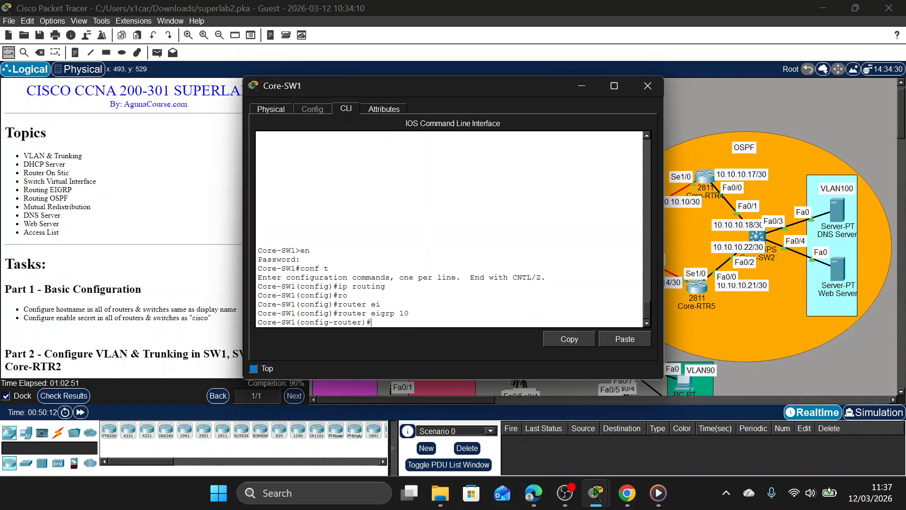
List the directly connected routes of Core-SW1 from within the EIGRP configuration.
text(do sh ip ro co)
key(Return)
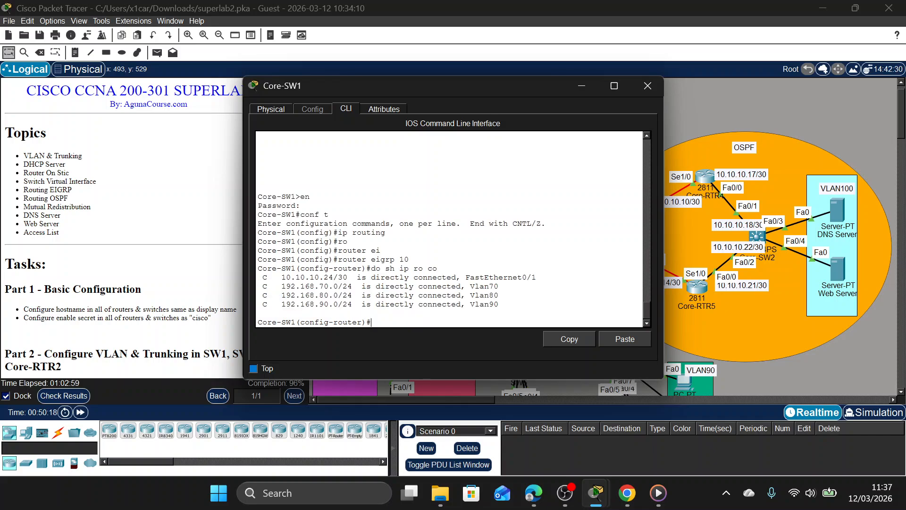
Advertise network 10.10.10.24 with wildcard mask 0.0.0.3 in EIGRP 10 on Core-SW1.
text(net 10.10.10.24 0.0.0.3)
key(Return)
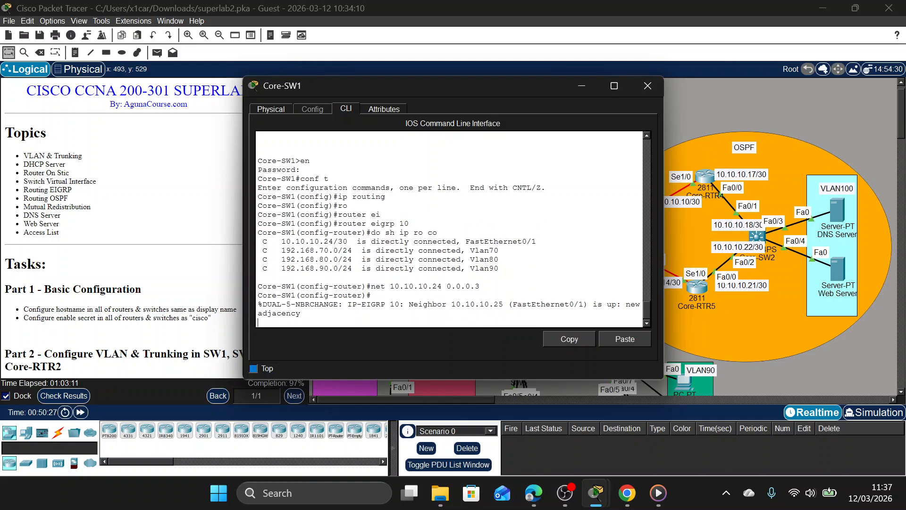
Advertise network 192.168.70.0 with wildcard mask 0.0.0.255 in EIGRP 10 on Core-SW1.
text(net 192.168.70.0 0.0.0.255)
key(Return)
Advertise network 192.168.80.0 with wildcard mask 0.0.0.255 in EIGRP 10 on Core-SW1.
key(Up)
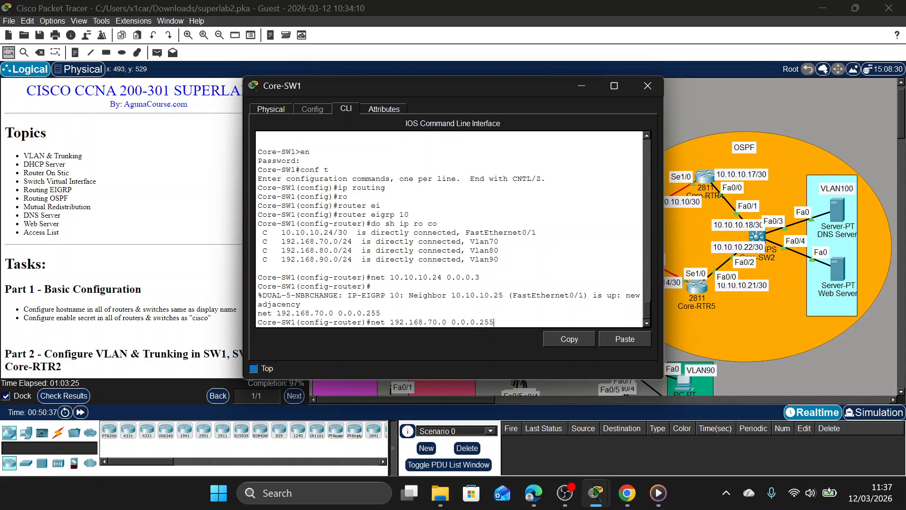
key(Left)
key(Left)
key(BackSpace)
text(8)
key(Return)
Advertise network 192.168.90.0 with wildcard mask 0.0.0.255 in EIGRP 10 on Core-SW1.
key(Up)
key(Left)
key(Left)
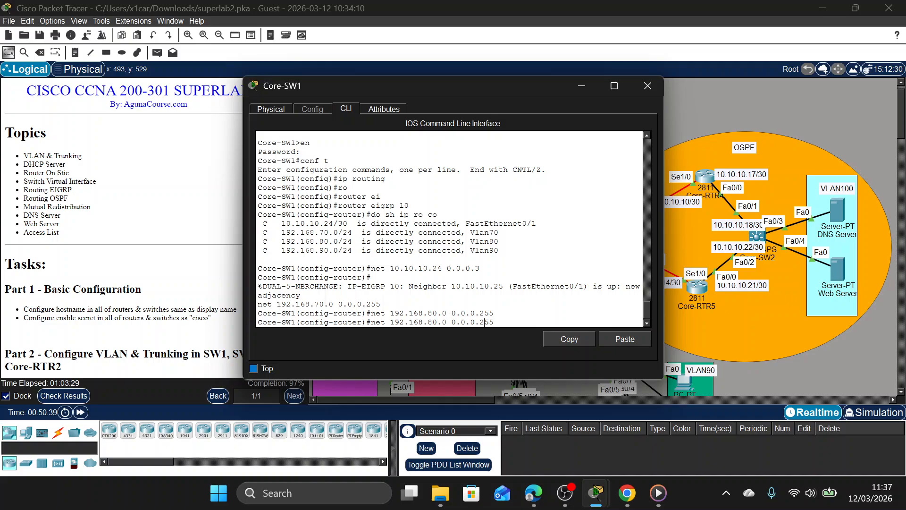
key(BackSpace)
text(9)
key(Return)
Disable EIGRP auto-summary on Core-SW1 and close the device window.
text(no a)
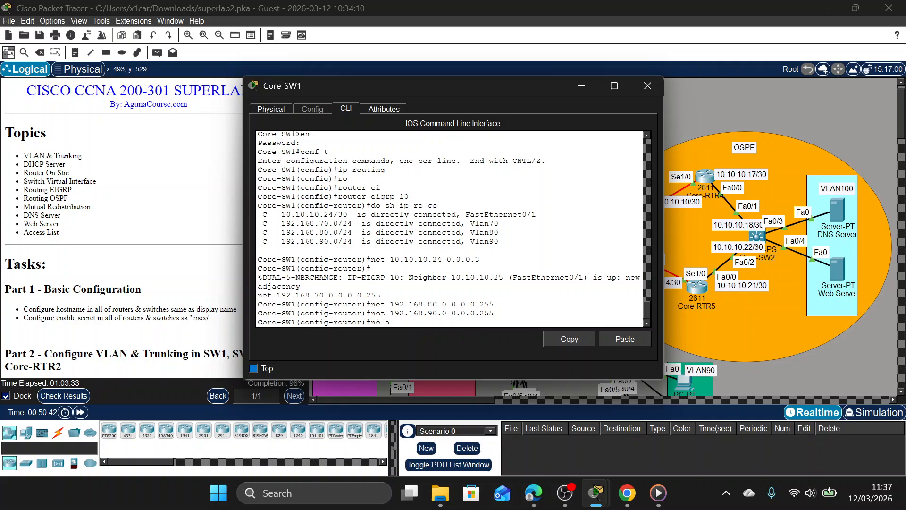
key(Tab)
key(Return)
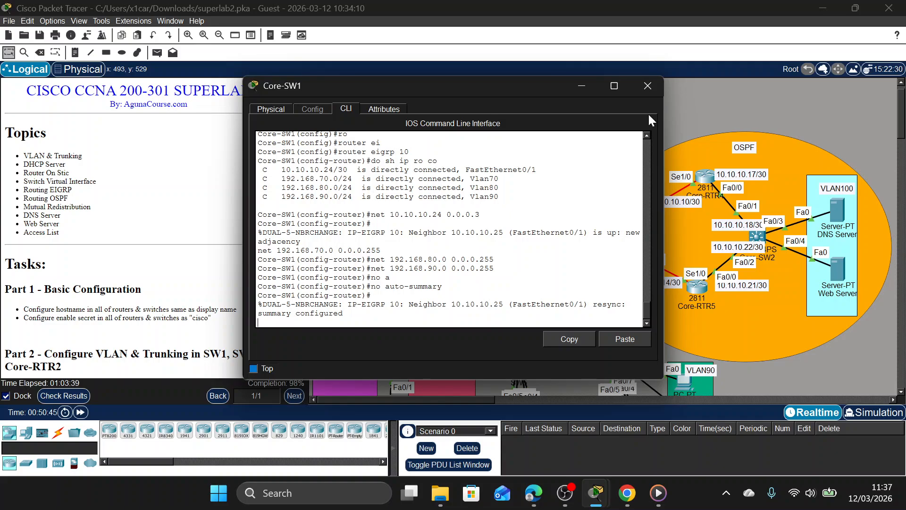
click(646, 88)
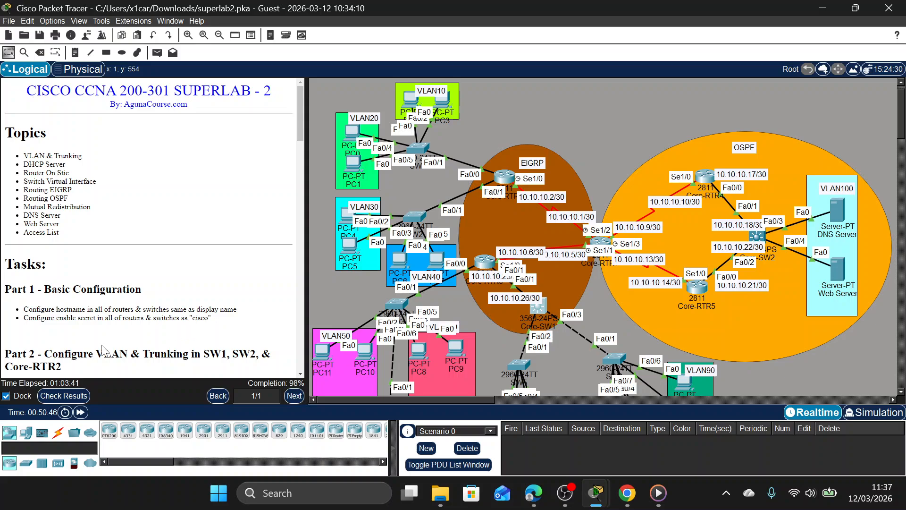
Check the activity results, review only the incorrect assessment items, and close the results.
click(63, 395)
click(128, 83)
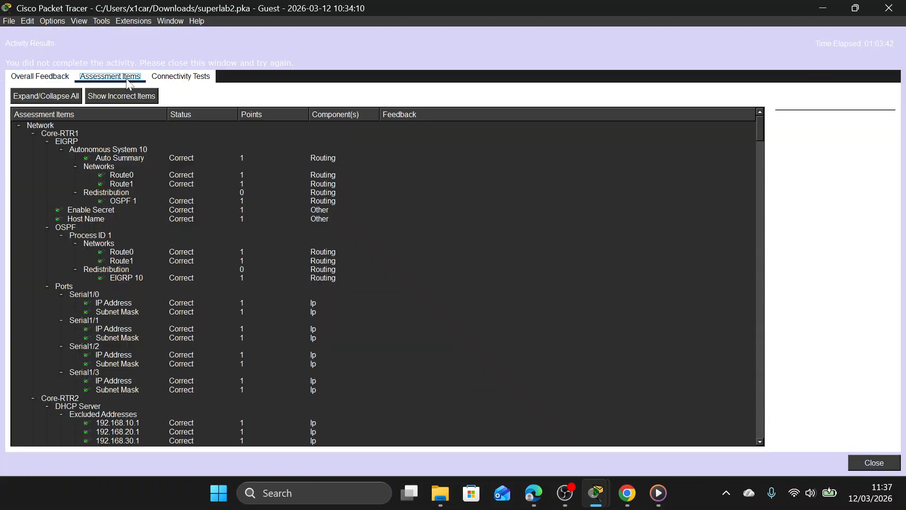
click(120, 96)
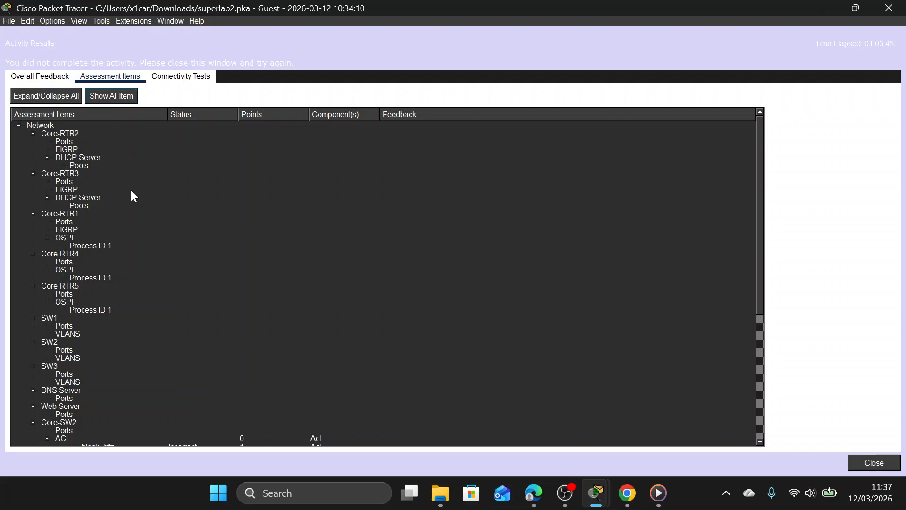
scroll(132, 194, down, 5)
scroll(136, 202, down, 2)
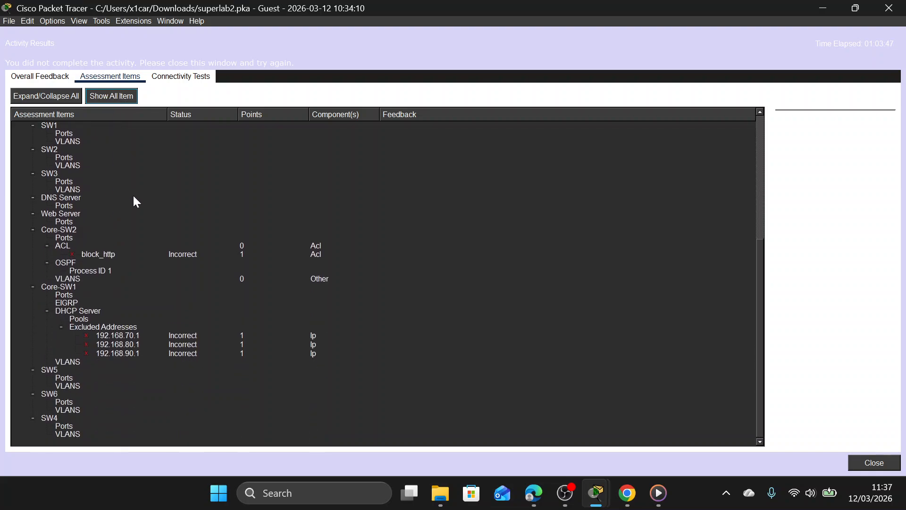
click(902, 8)
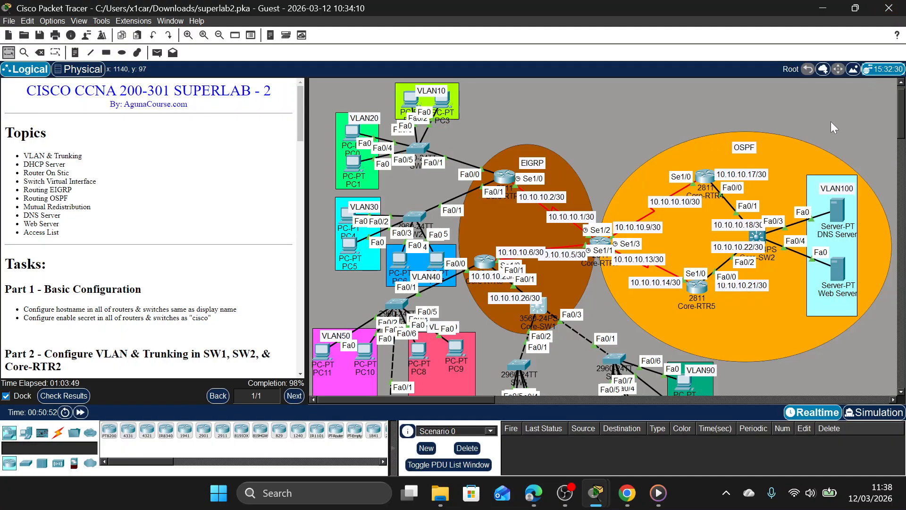
Reopen the Core-SW1 command line and leave EIGRP configuration for global configuration mode.
click(536, 309)
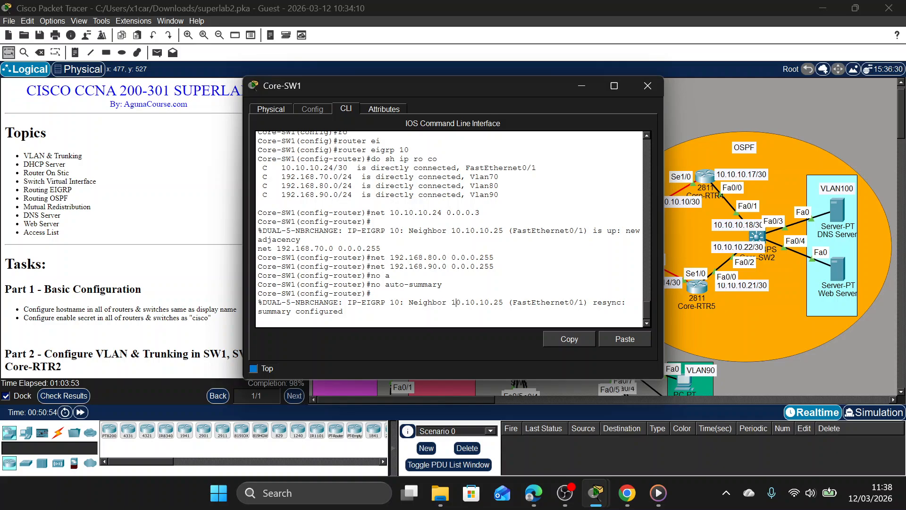
key(Return)
text(e-SW1(config-router)#e)
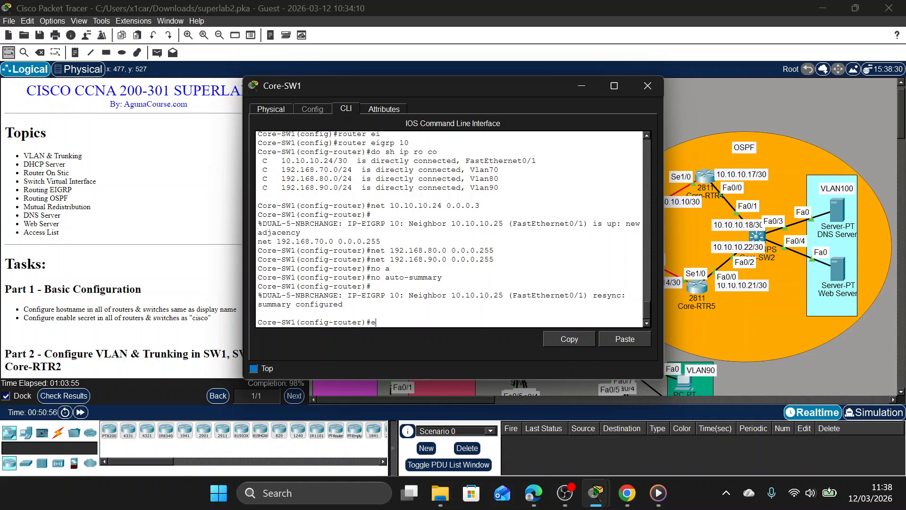
text(x)
key(Return)
Exclude address 192.168.70.1 from DHCP assignment on Core-SW1.
text(ip)
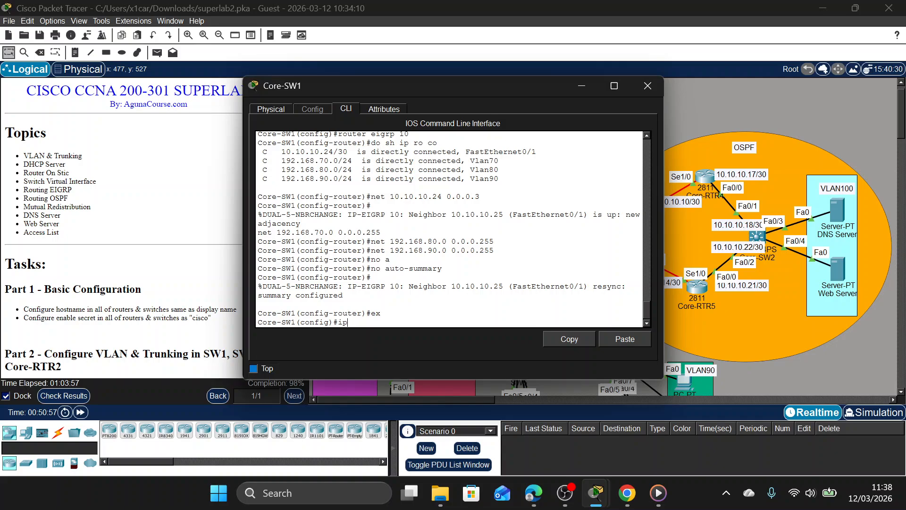
text( dh)
key(Tab)
text(e)
key(Tab)
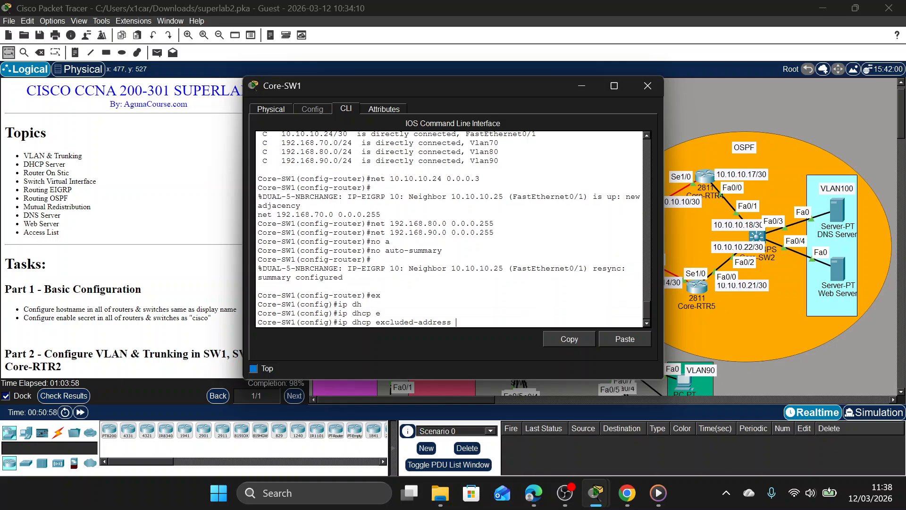
text(192.168.70.1)
key(Return)
Exclude address 192.168.80.1 from DHCP assignment on Core-SW1.
key(Up)
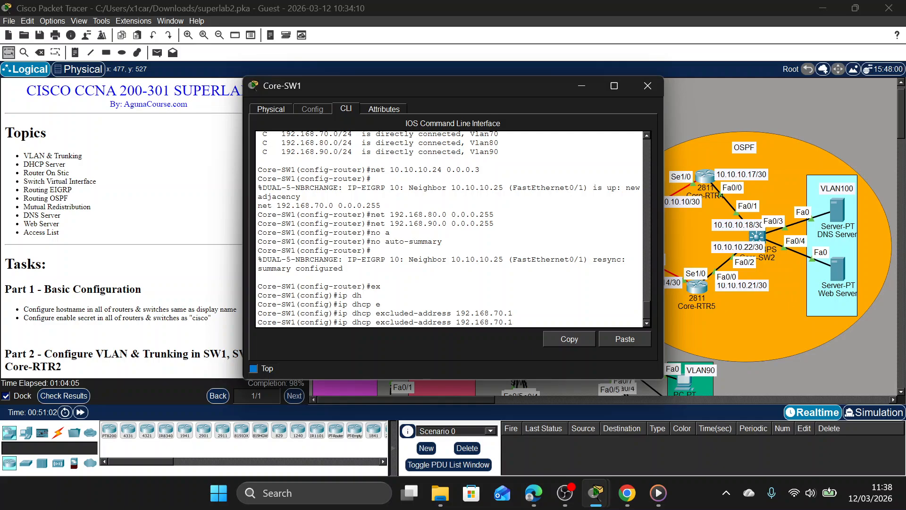
key(BackSpace)
key(BackSpace)
key(BackSpace)
key(BackSpace)
text(80.1)
key(Return)
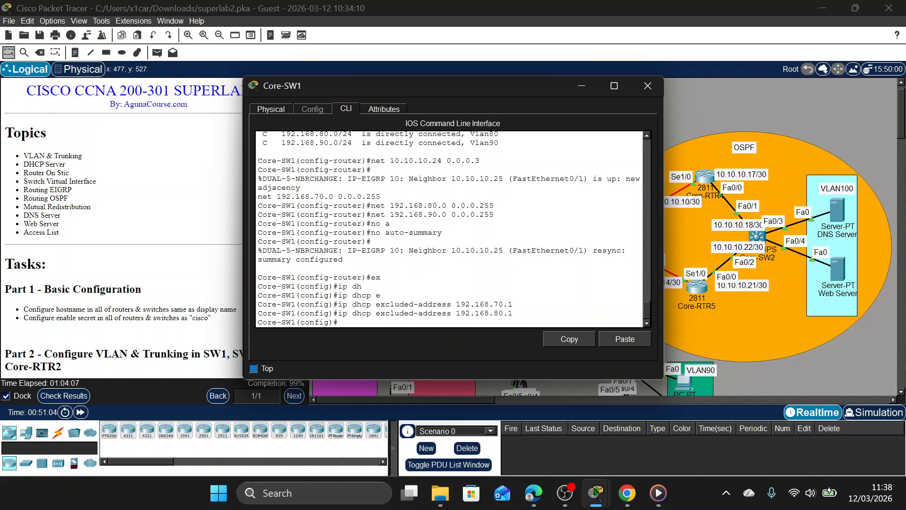
Exclude address 192.168.90.1 from DHCP assignment on Core-SW1, then leave configuration mode and close the switch window.
key(Up)
key(Left)
key(Left)
key(Left)
key(Left)
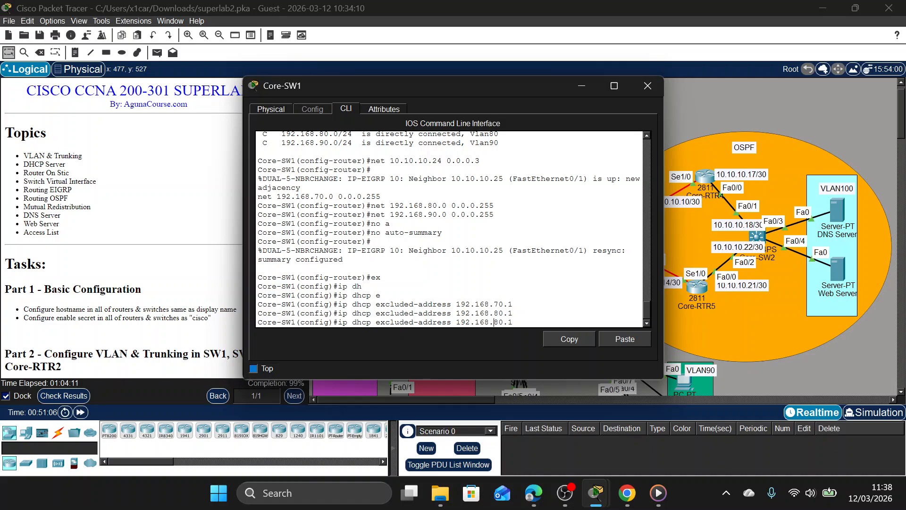
key(Delete)
text(9)
key(Return)
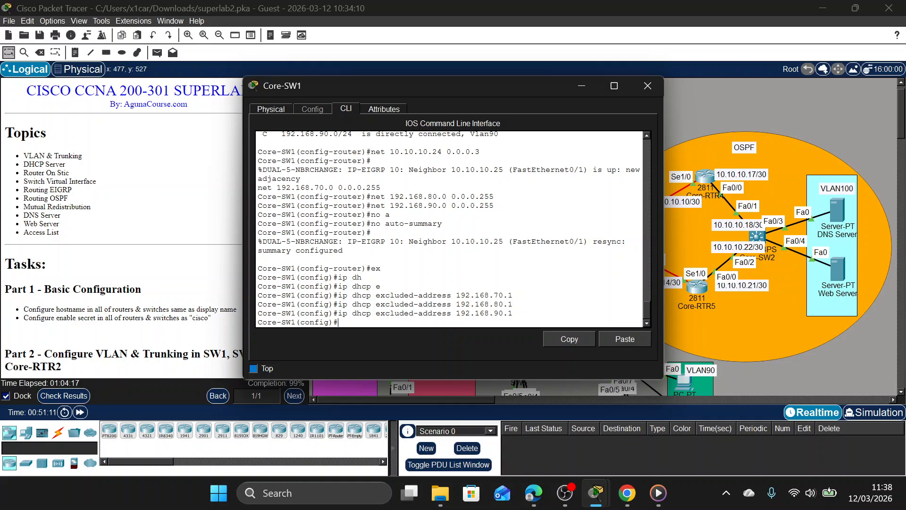
text(ex)
key(Return)
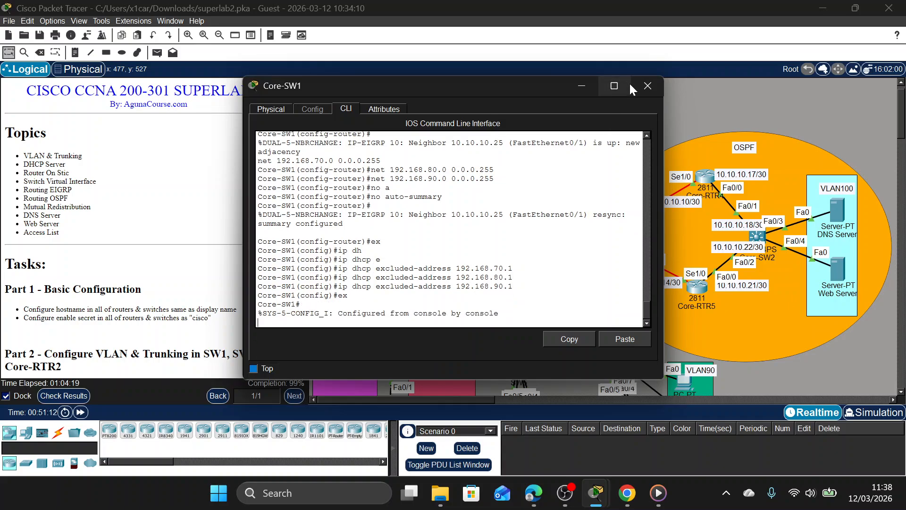
click(647, 85)
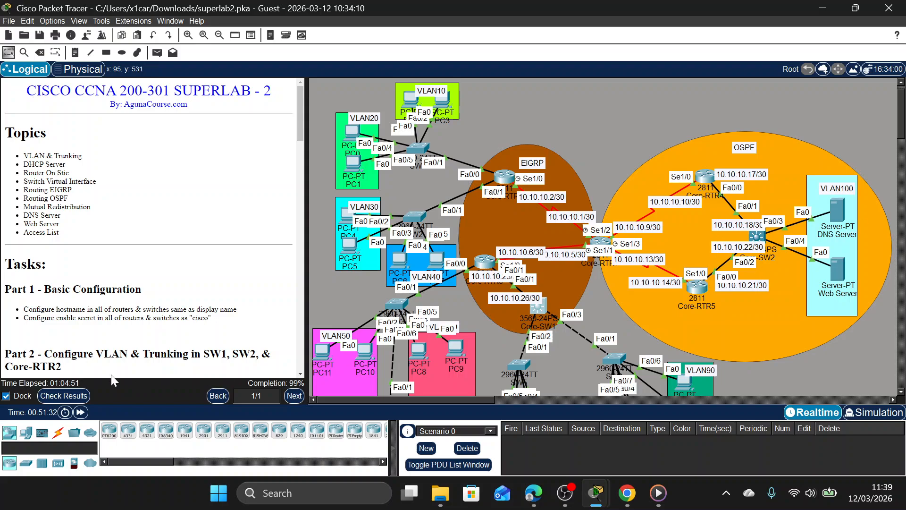
Check the activity results again, filter the assessment items to the incorrect ones, and close the results.
click(88, 395)
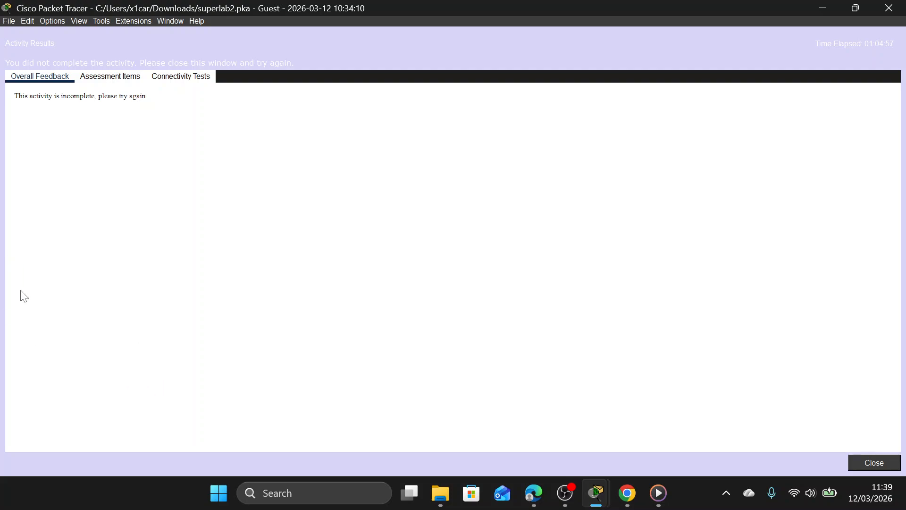
click(141, 79)
click(106, 97)
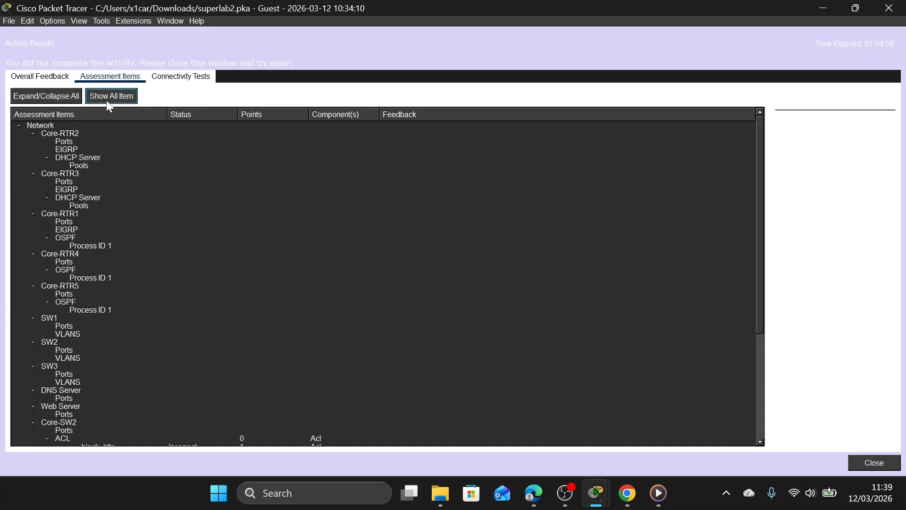
scroll(129, 236, down, 5)
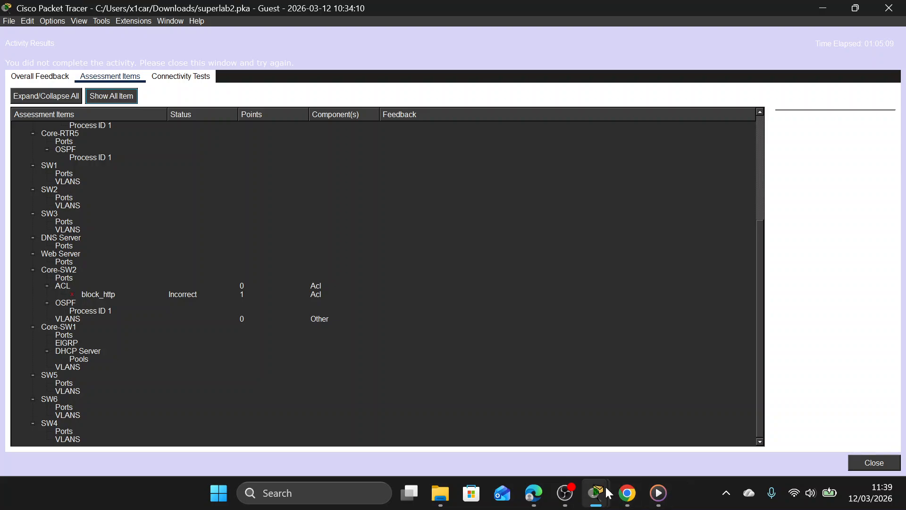
mouse_move(607, 488)
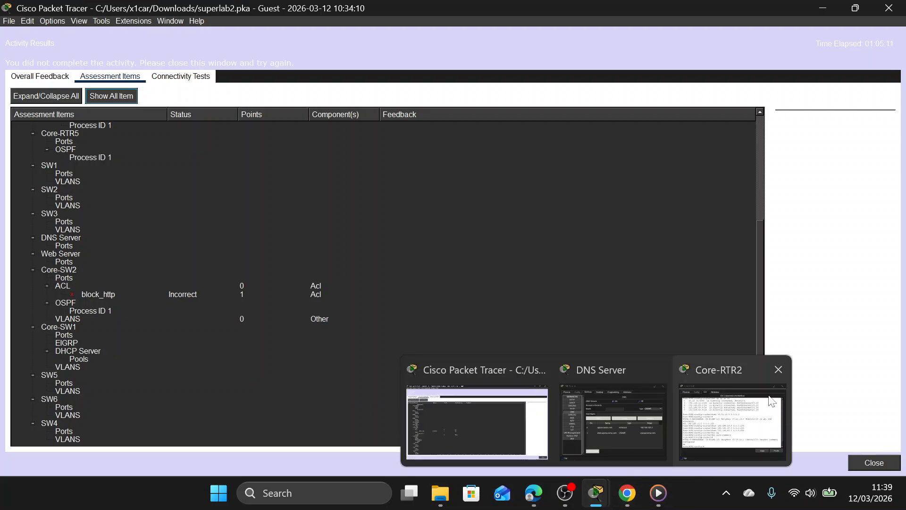
click(896, 465)
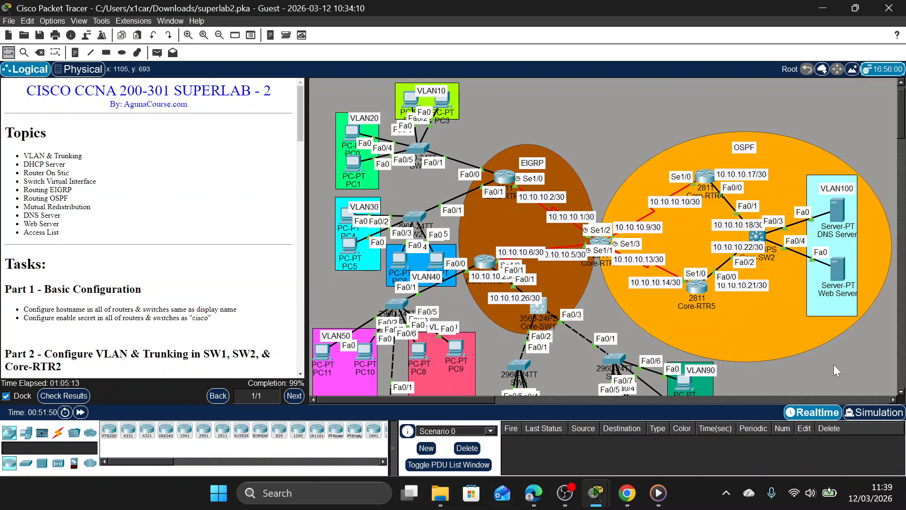
Open the Core-SW2 command line and begin an extended IP access-list command in global configuration mode.
click(757, 237)
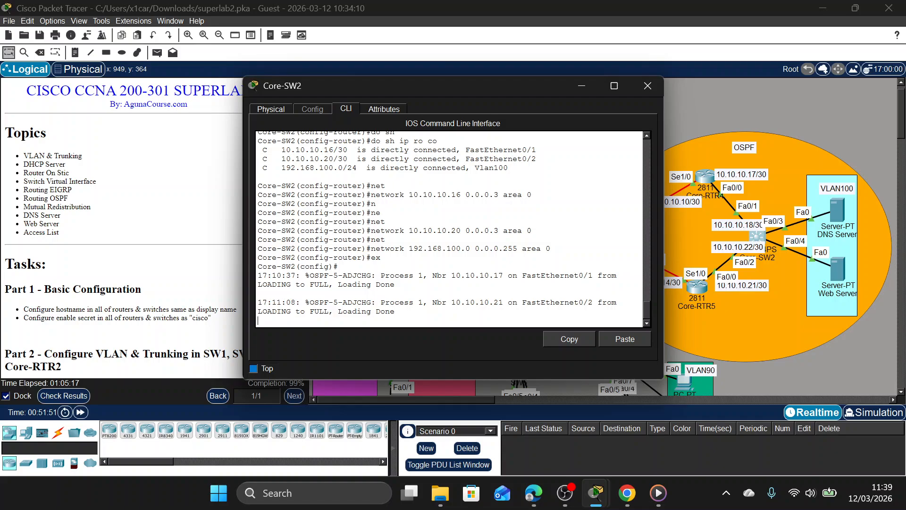
text(e)
key(Return)
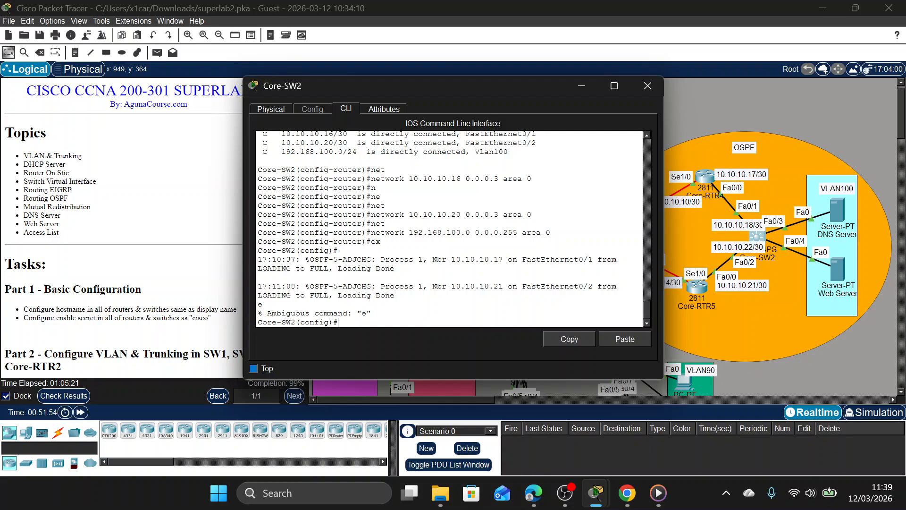
text(ip adcc)
key(Tab)
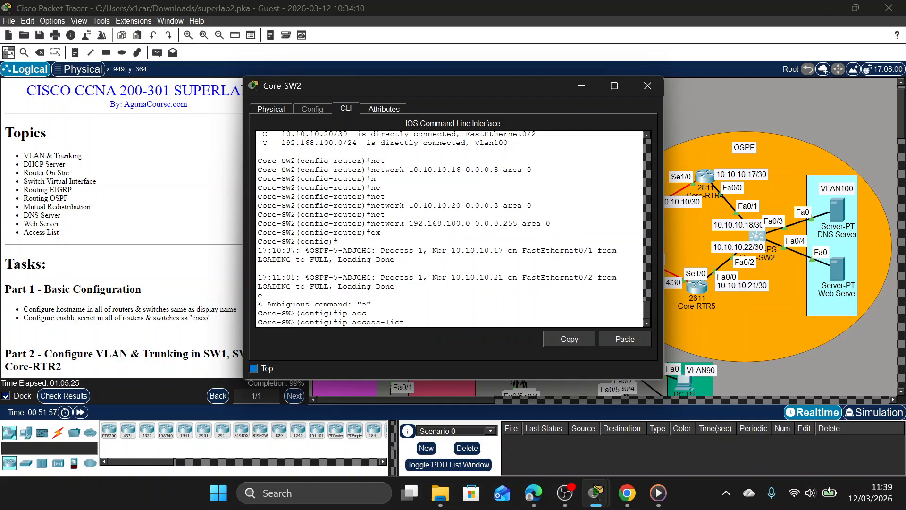
text(1)
key(Tab)
key(BackSpace)
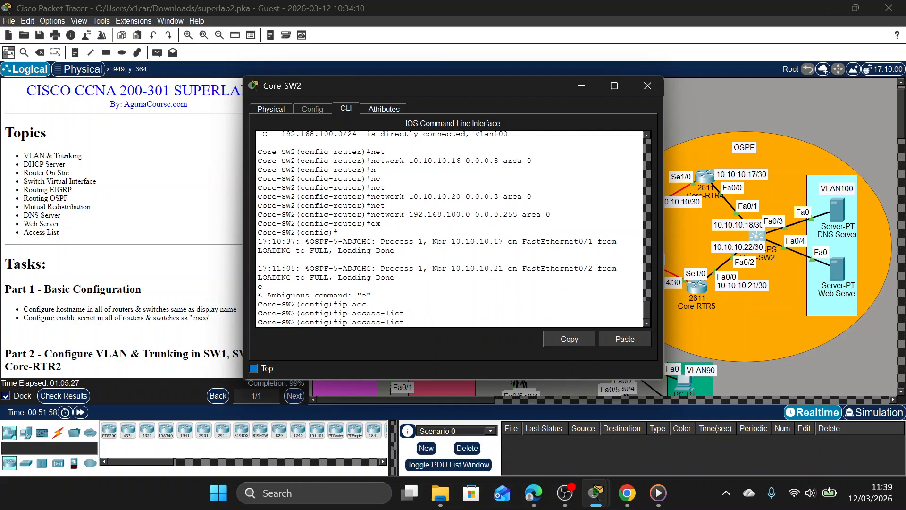
text(e)
key(Tab)
Consult the Part 11 access list instructions and create the extended access list with the name block_http.
scroll(44, 216, down, 1)
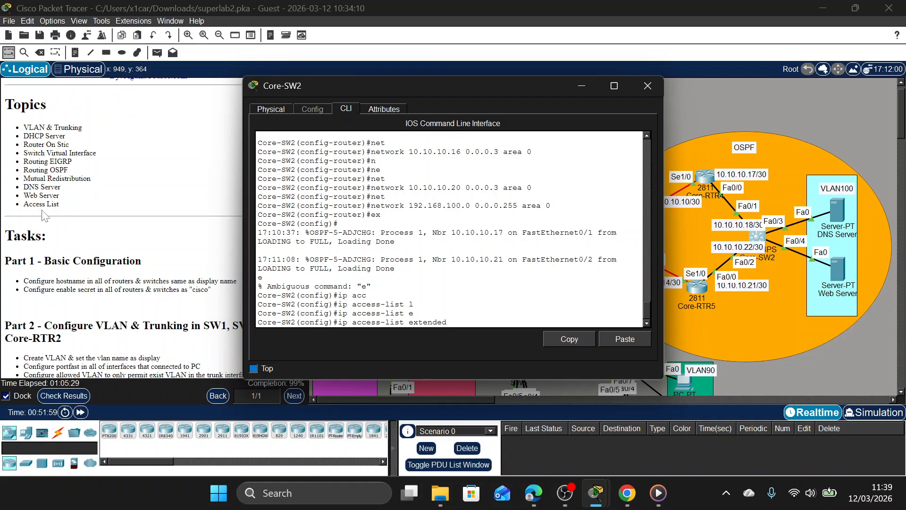
scroll(44, 215, down, 20)
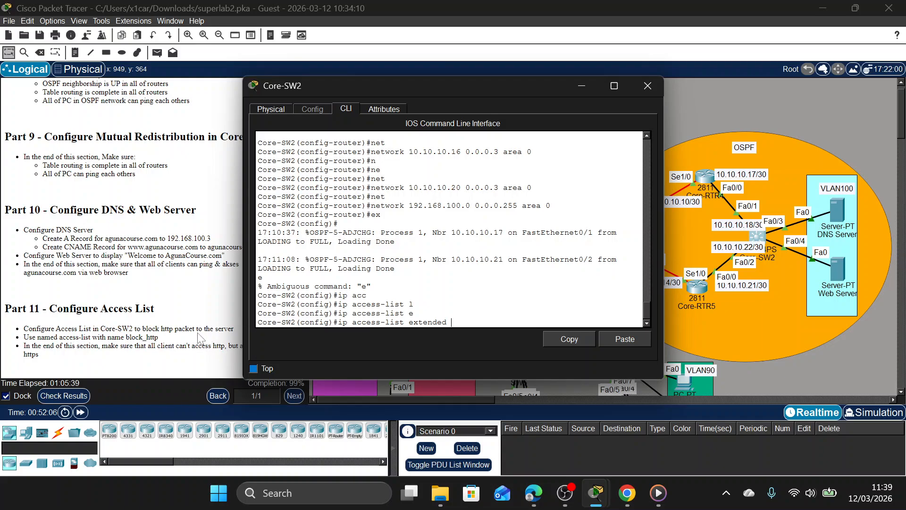
drag(412, 87, 472, 86)
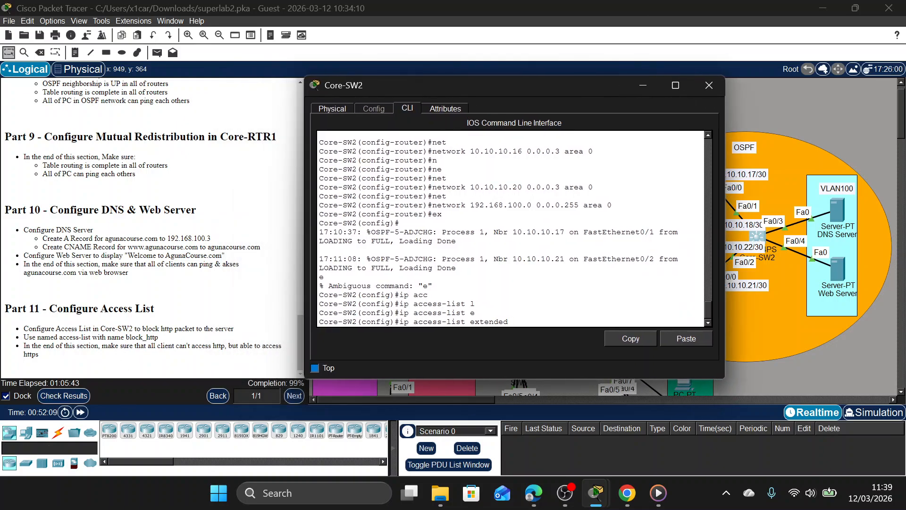
text(bl)
key(Tab)
text(o)
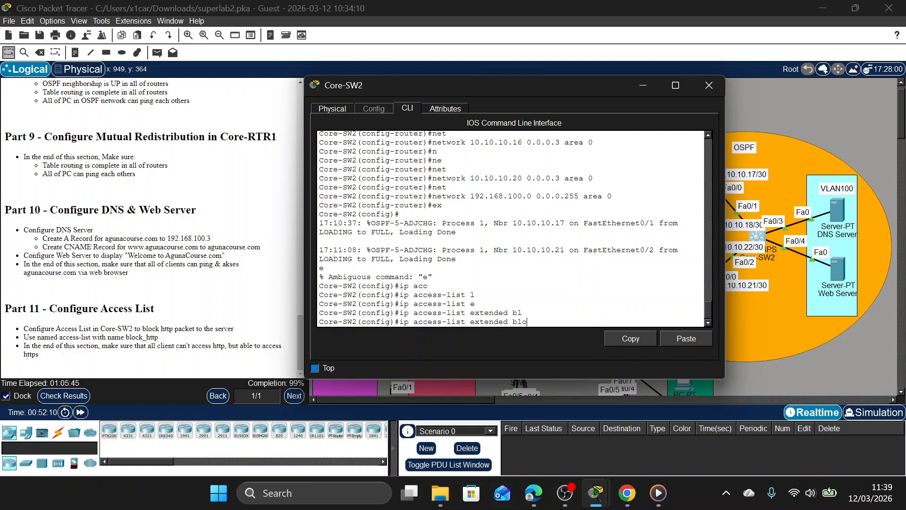
text(ck-)
key(BackSpace)
text(_HTT)
key(BackSpace)
key(BackSpace)
text(htt)
key(BackSpace)
key(Return)
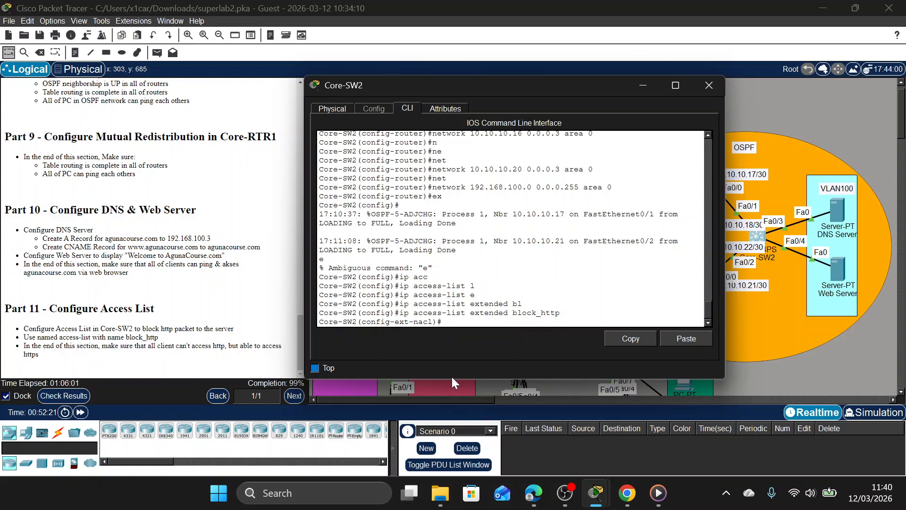
Add a block_http rule denying TCP from any source to 192.168.100.0 0.0.0.255 on port 80.
text(den)
key(Tab)
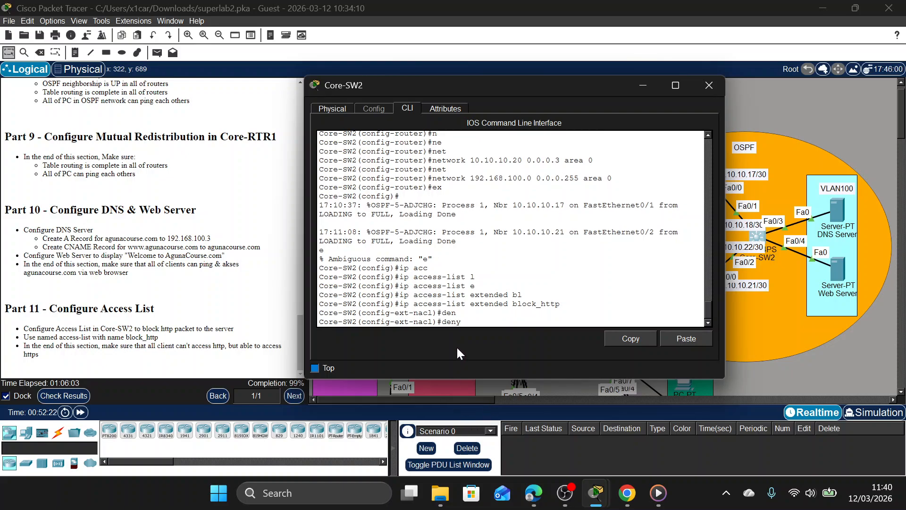
text(t)
key(Tab)
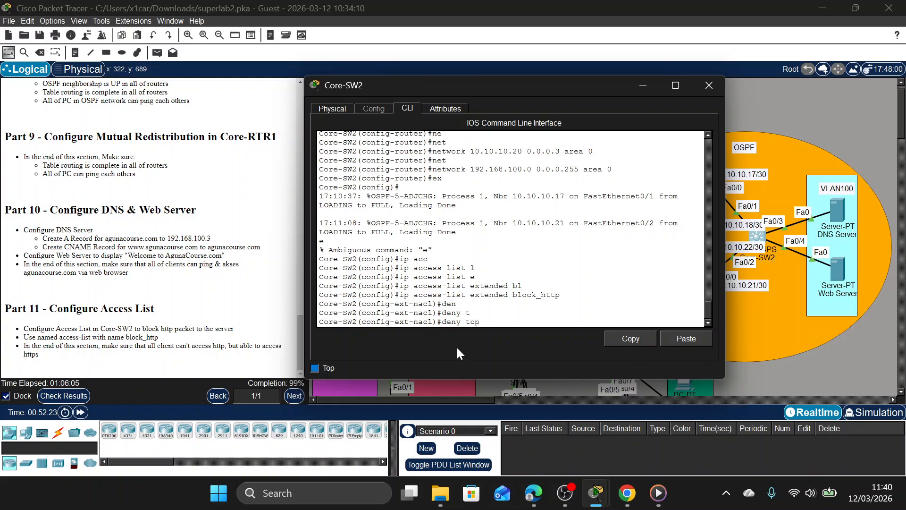
text(a)
key(Tab)
text(n)
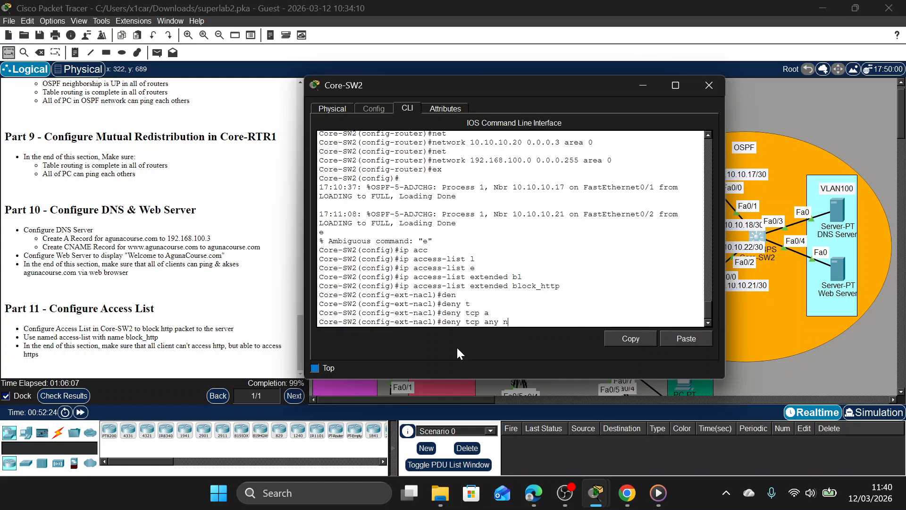
key(BackSpace)
text(192.168.100.0 0.0.0.255 eq 80)
key(Return)
Add a block_http rule permitting all other IP traffic from any source to any destination, and close the Core-SW2 window.
text(per)
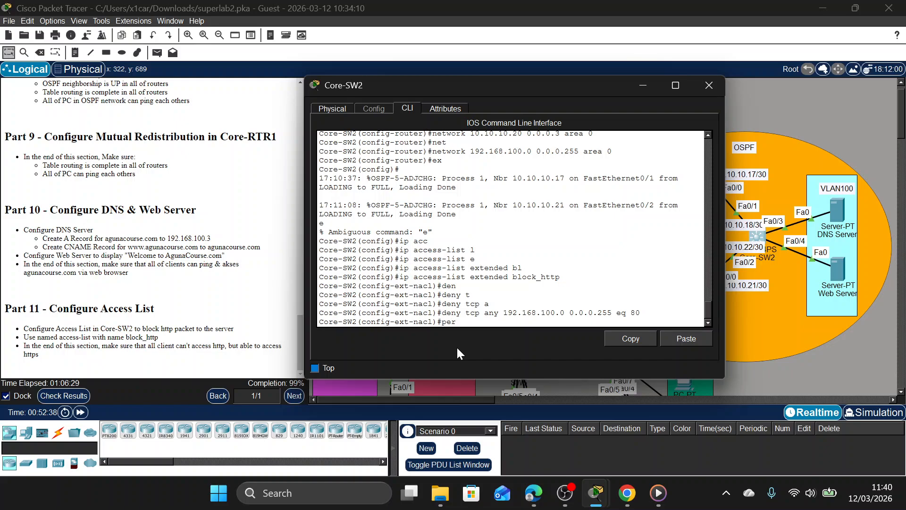
text(mi)
key(Tab)
text(i)
key(Tab)
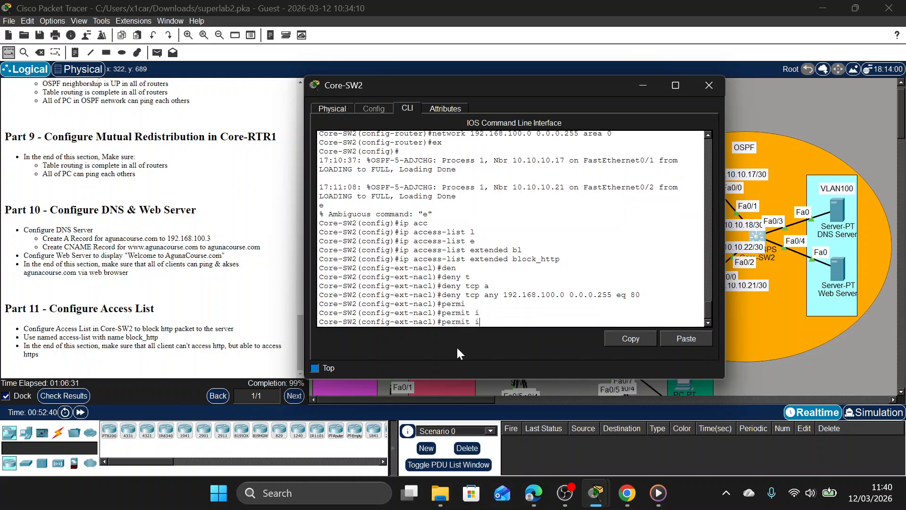
text(p)
key(Tab)
text(a)
key(Tab)
key(Tab)
text(a)
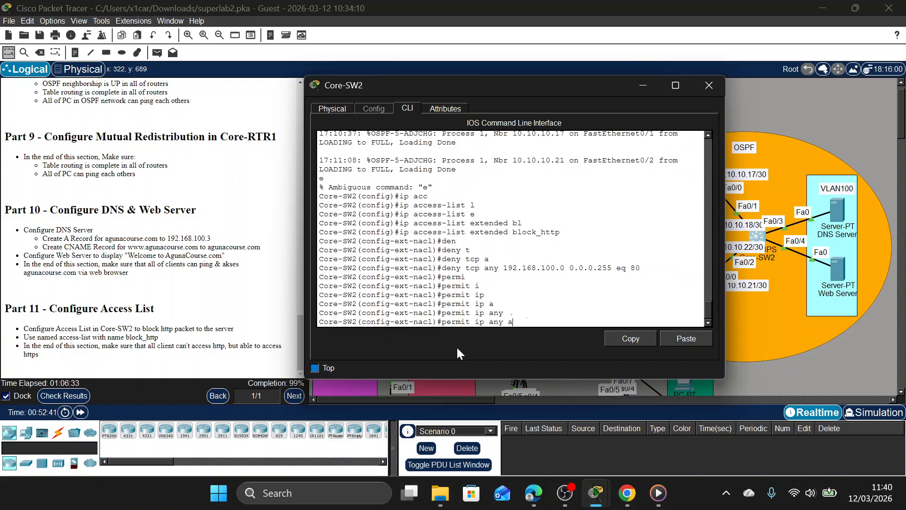
key(Tab)
key(Return)
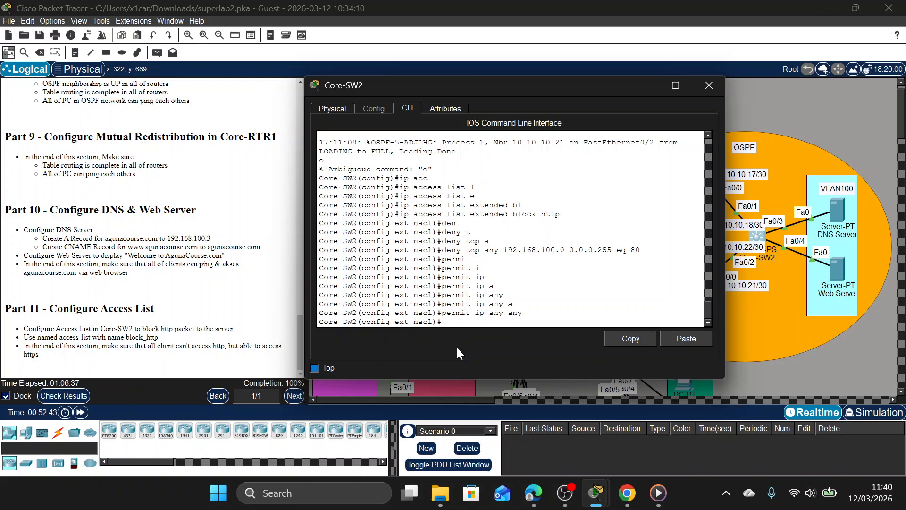
click(715, 90)
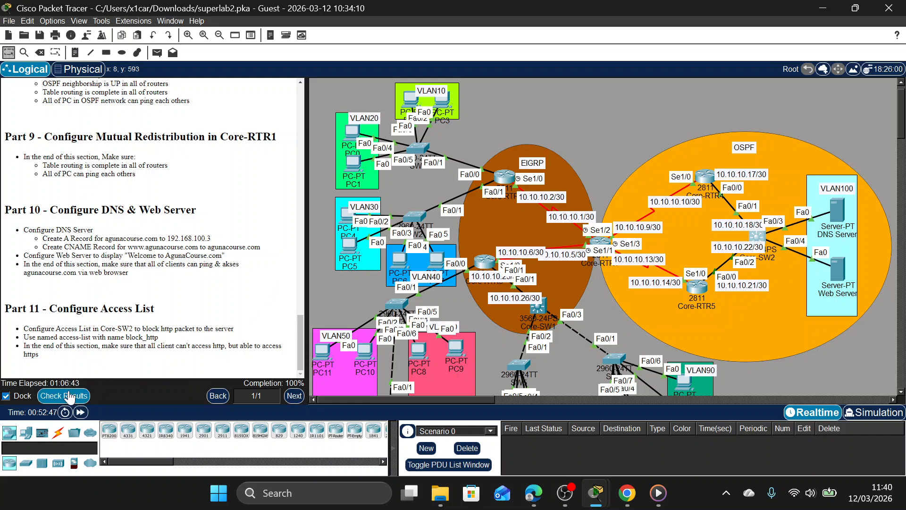
scroll(487, 222, down, 5)
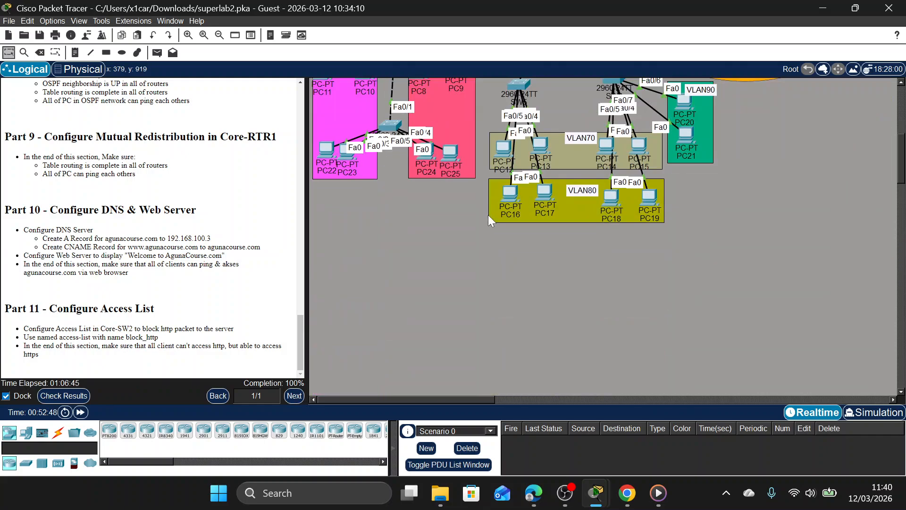
scroll(488, 214, up, 5)
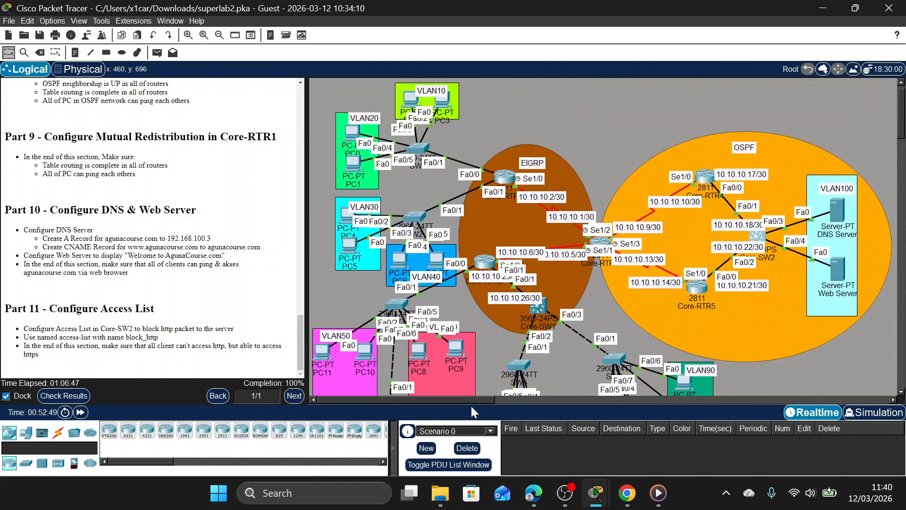
click(504, 399)
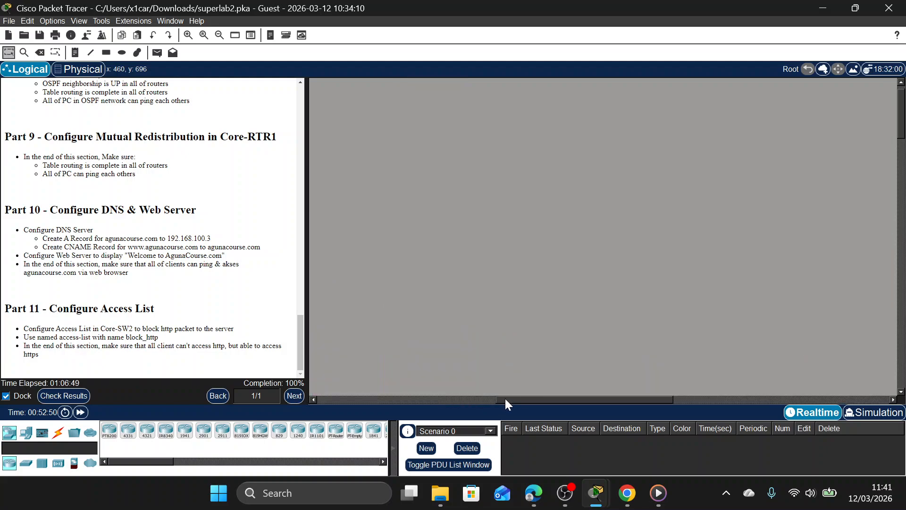
drag(500, 398, 295, 394)
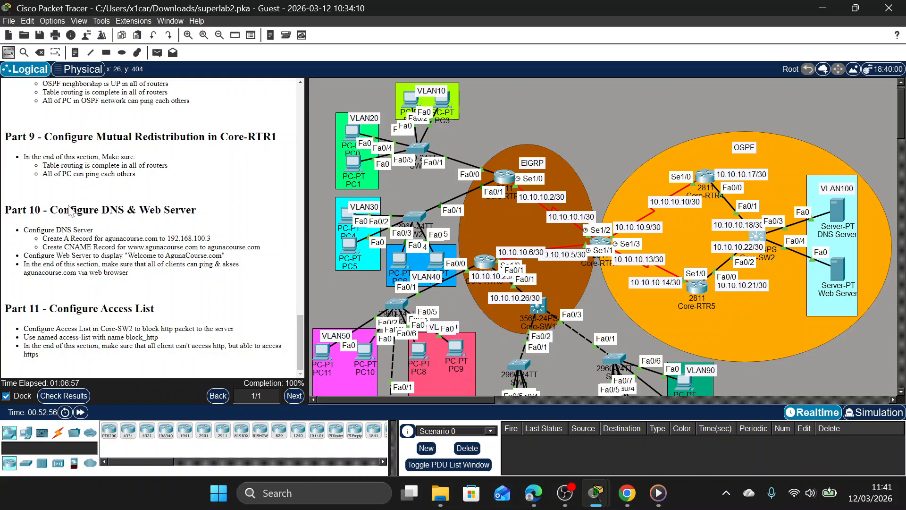
scroll(151, 226, up, 3)
scroll(152, 227, up, 20)
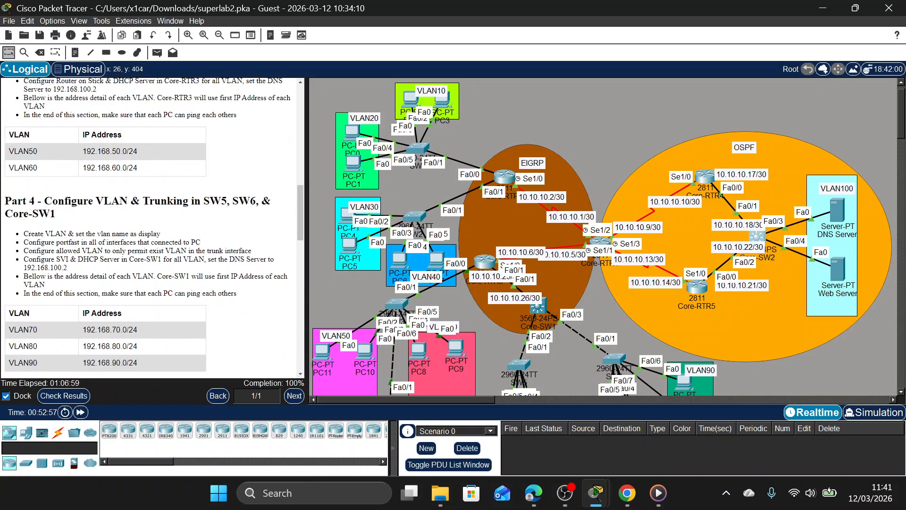
scroll(151, 226, up, 18)
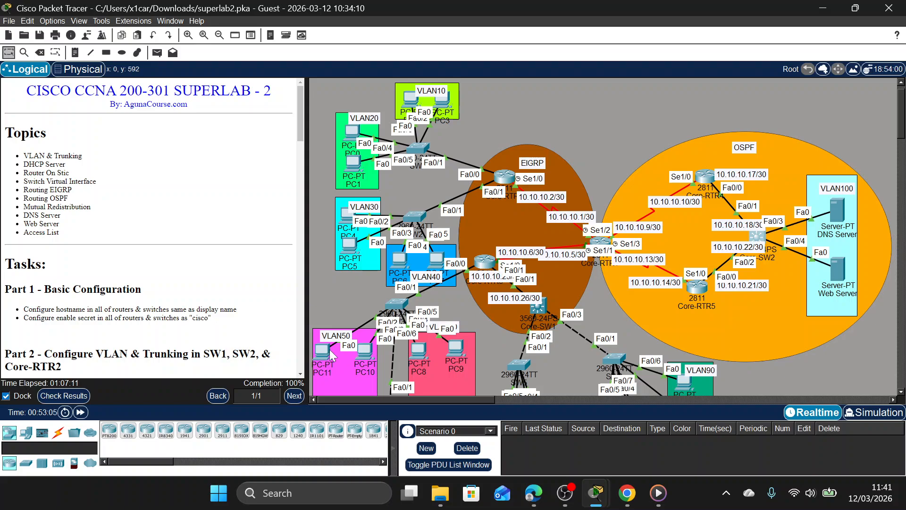
mouse_move(575, 499)
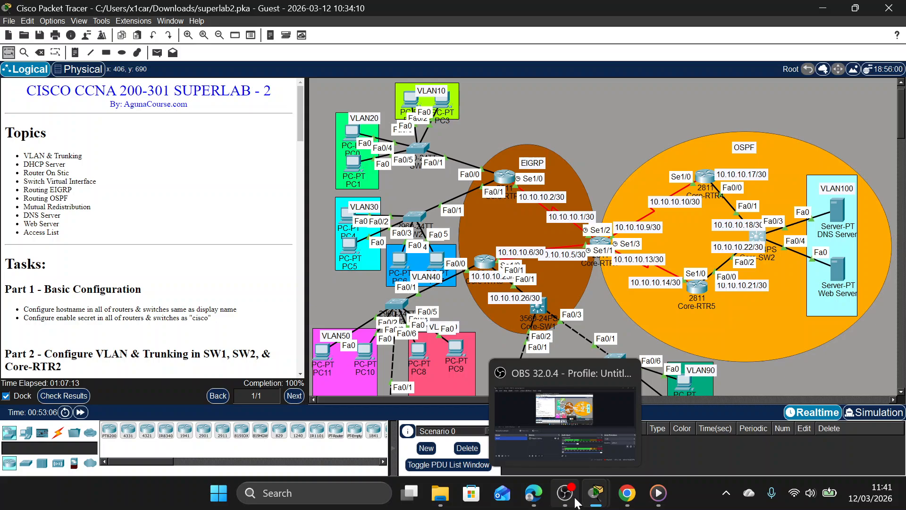
click(576, 500)
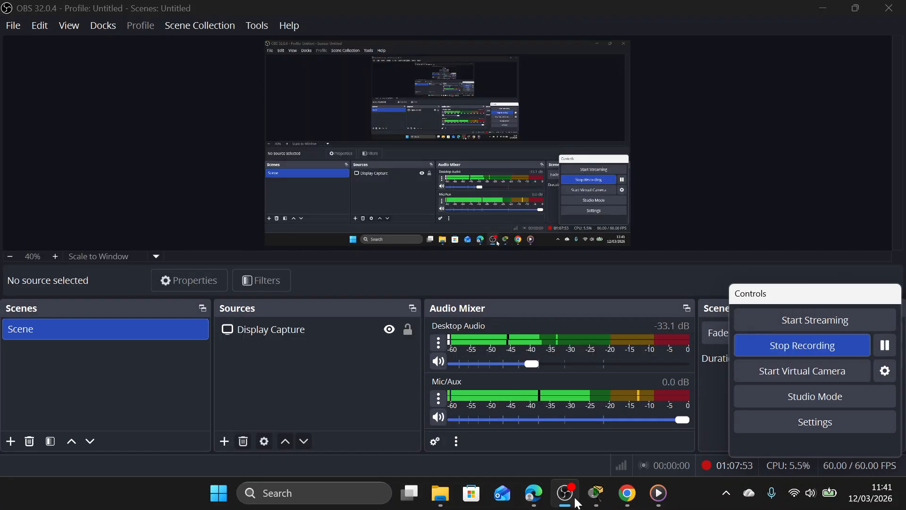